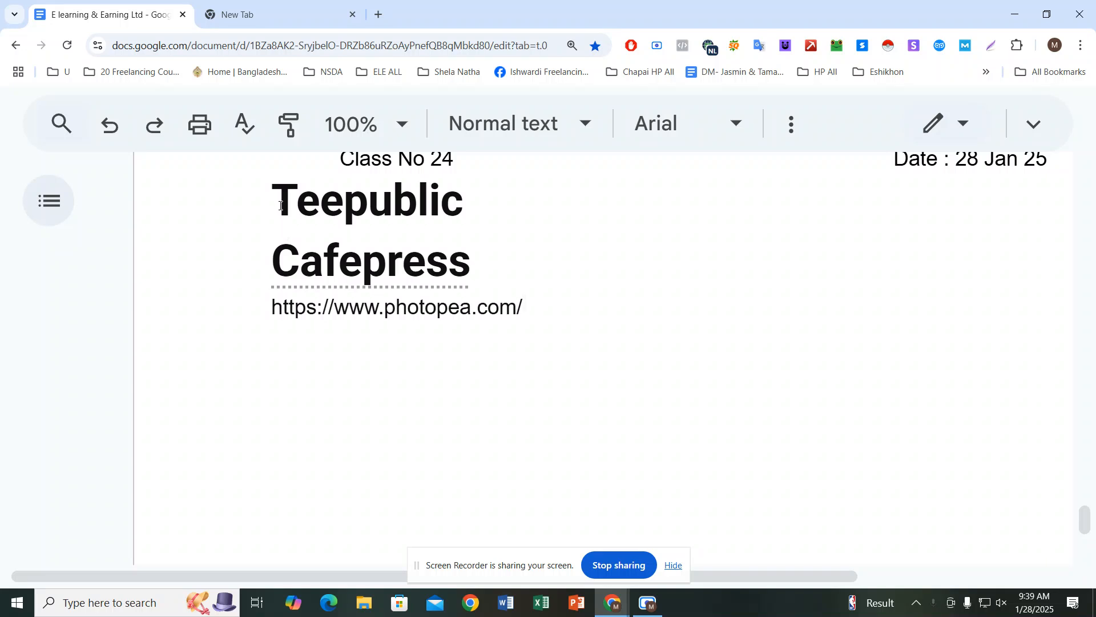
Step: Copy the heading "Teepublic" from the class notes and search Google for it in the empty browser tab
drag(281, 205, 501, 289)
click(494, 280)
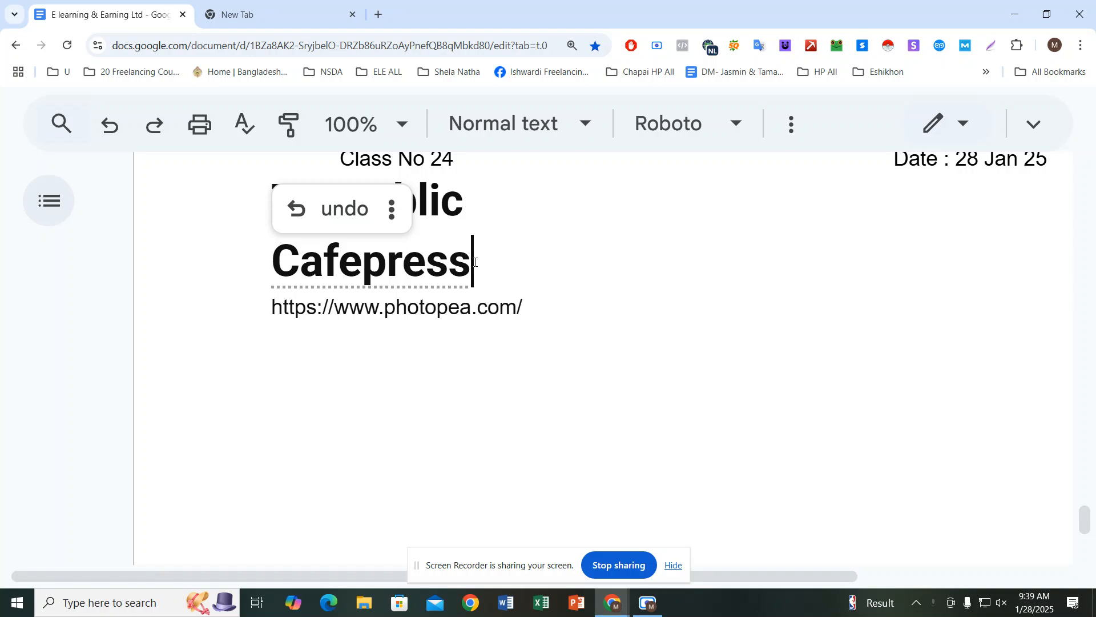
key(Up)
drag(266, 194, 482, 204)
key(ctrl+c)
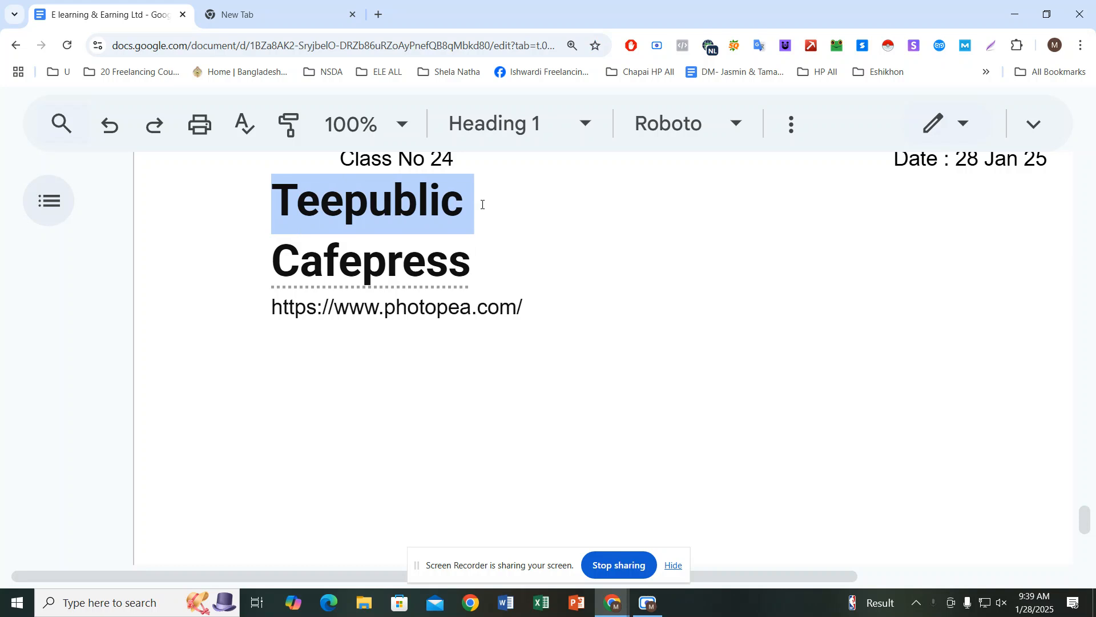
click(286, 6)
right_click(290, 55)
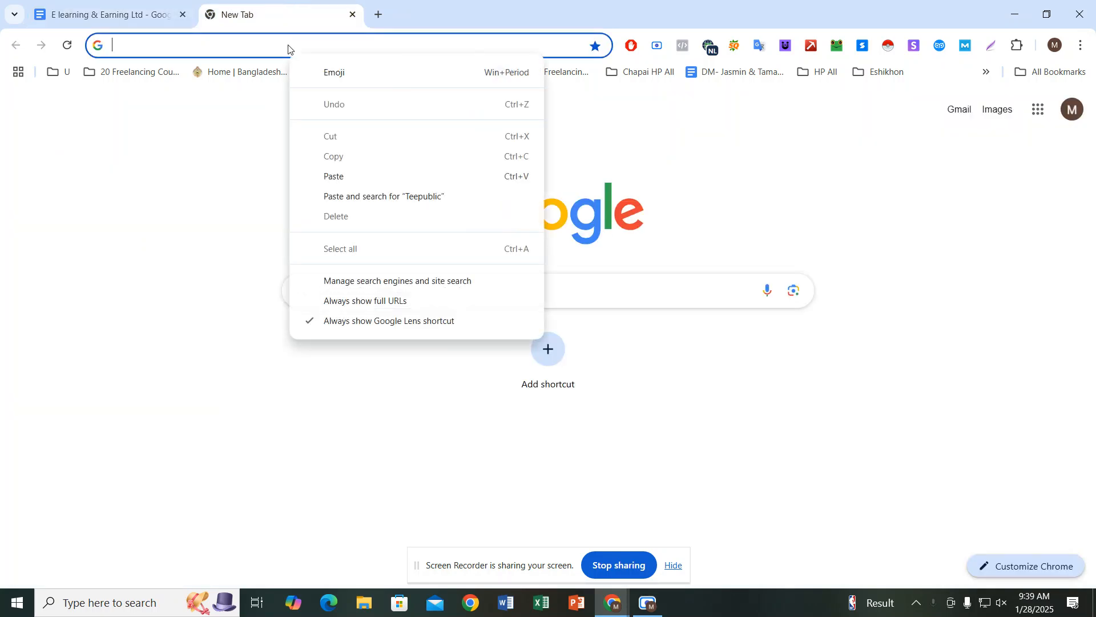
click(305, 176)
key(Return)
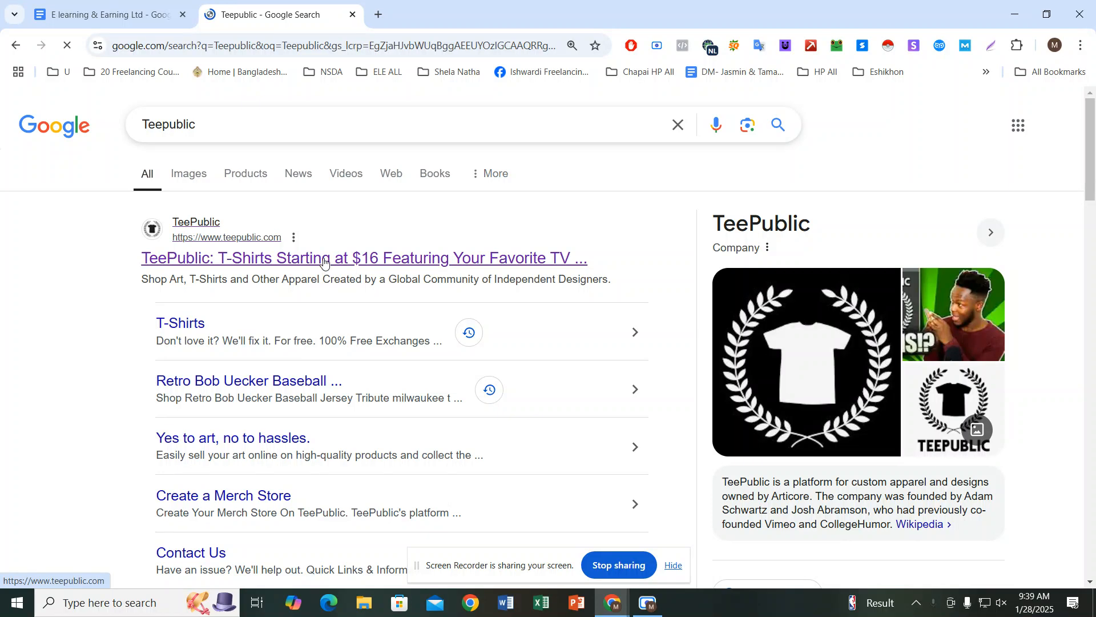
Step: Open the main TeePublic search result in a separate tab and switch to it
right_click(324, 262)
click(366, 277)
click(434, 14)
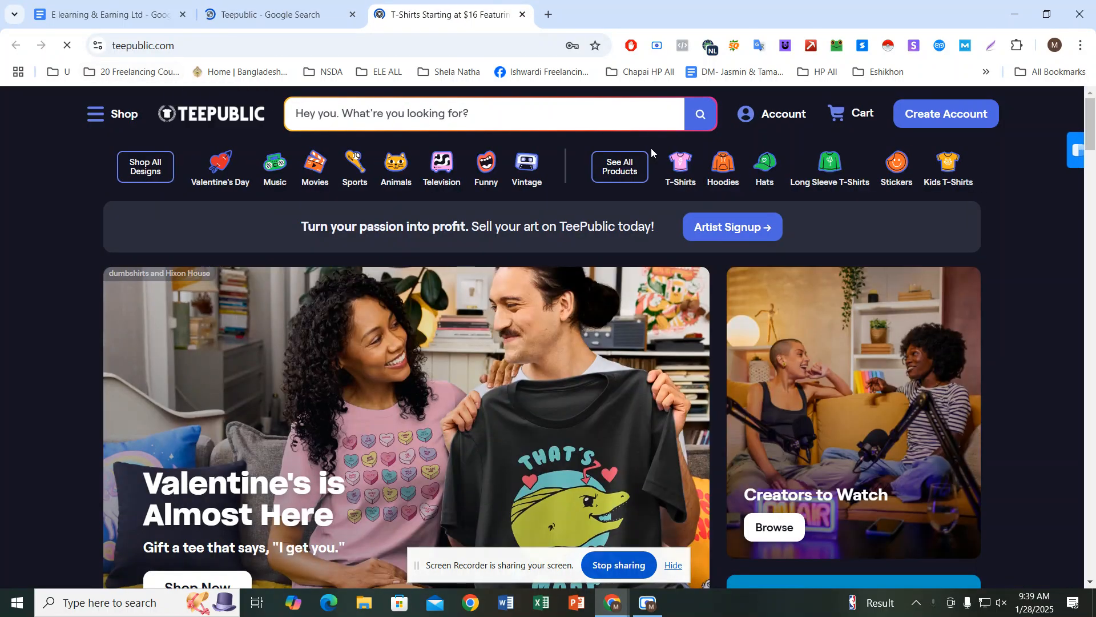
Step: Examine the required fields and password rules in TeePublic's account sign-up form, and close the form without filling it in
click(919, 118)
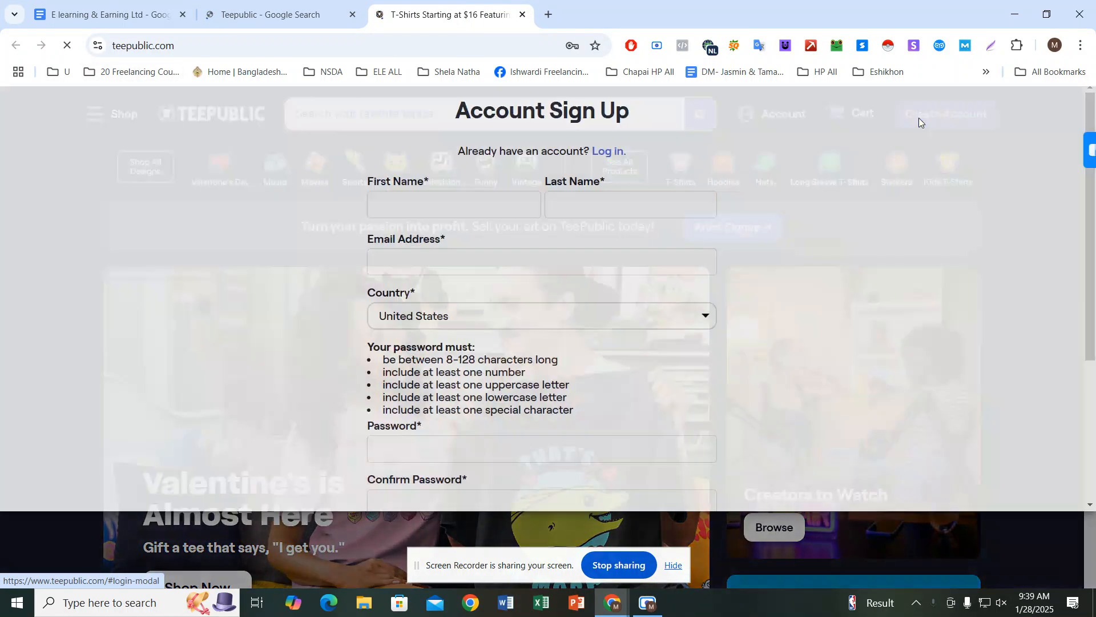
scroll(513, 263, down, 3)
scroll(400, 274, up, 3)
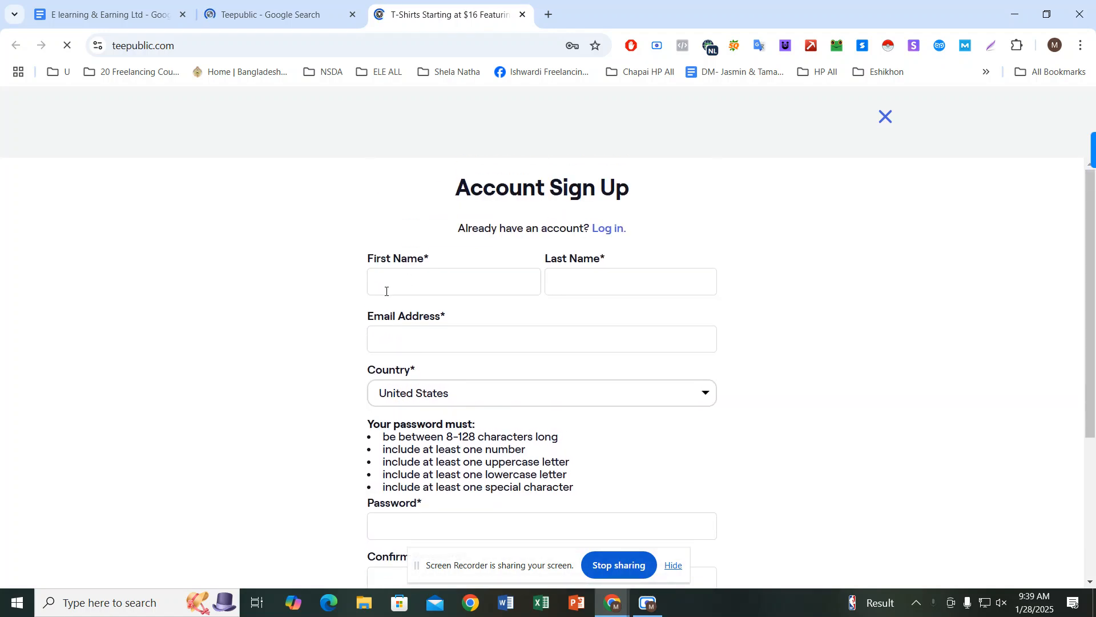
drag(367, 262, 407, 263)
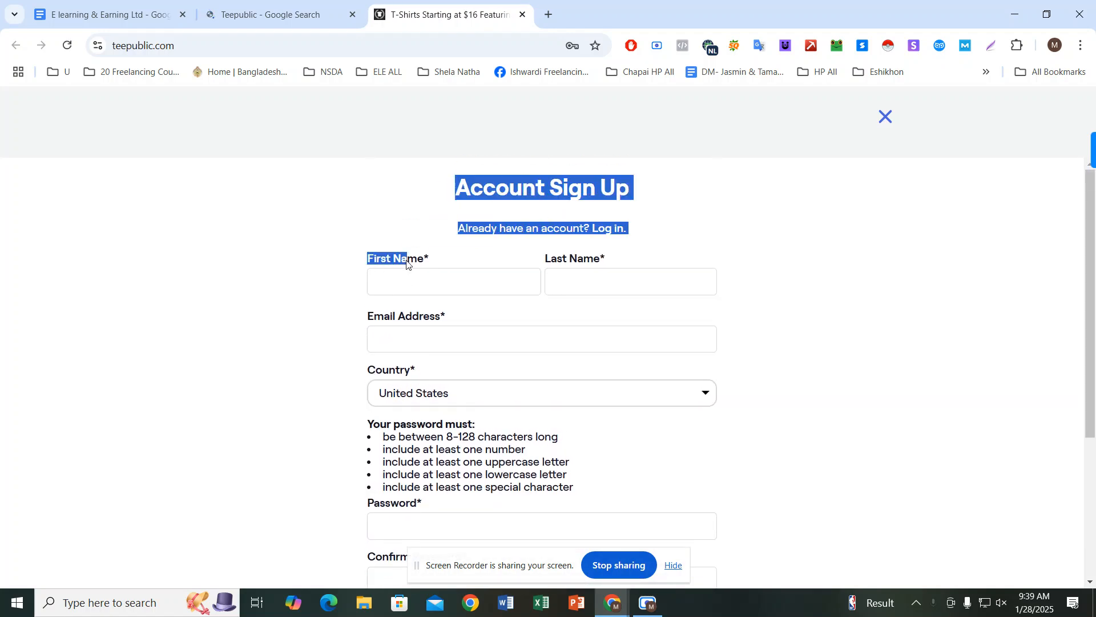
scroll(528, 286, down, 2)
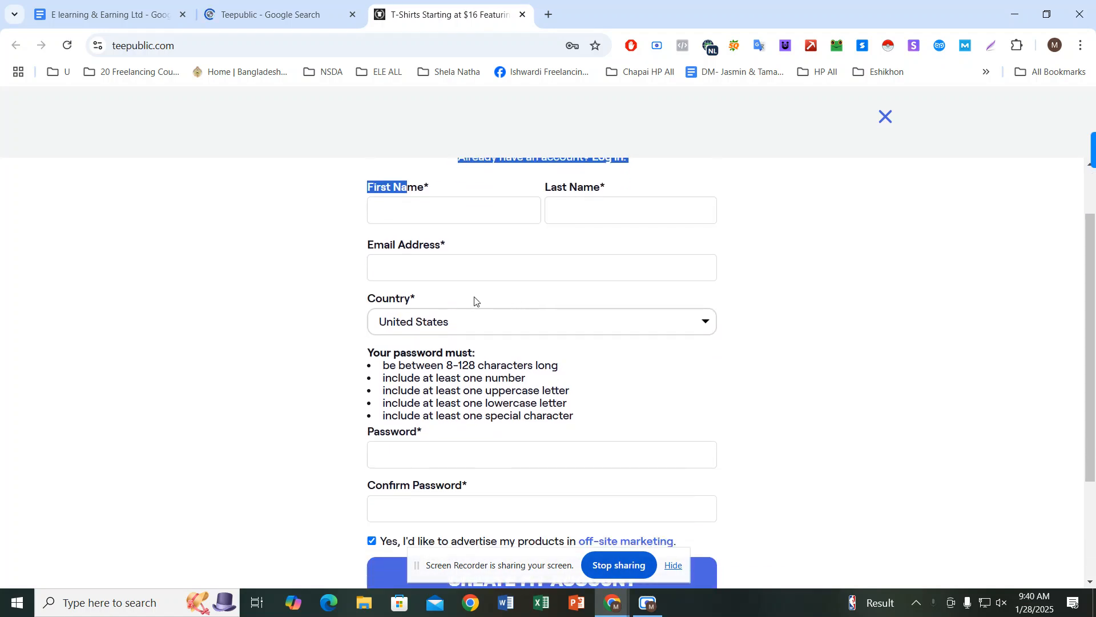
scroll(474, 299, down, 3)
scroll(465, 320, up, 3)
scroll(461, 323, down, 1)
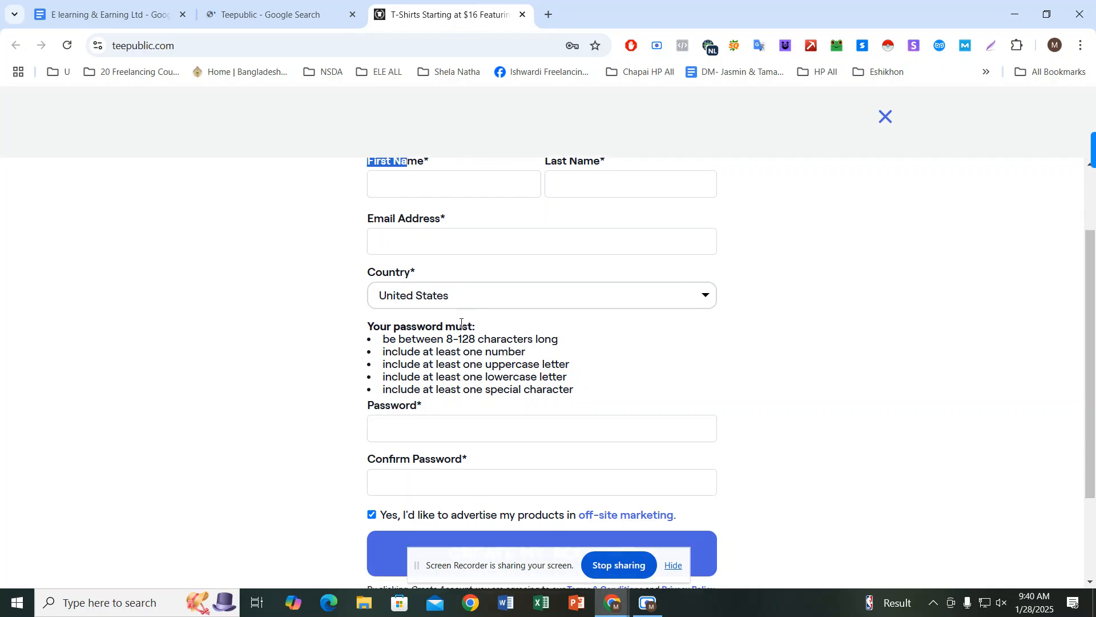
scroll(461, 323, down, 2)
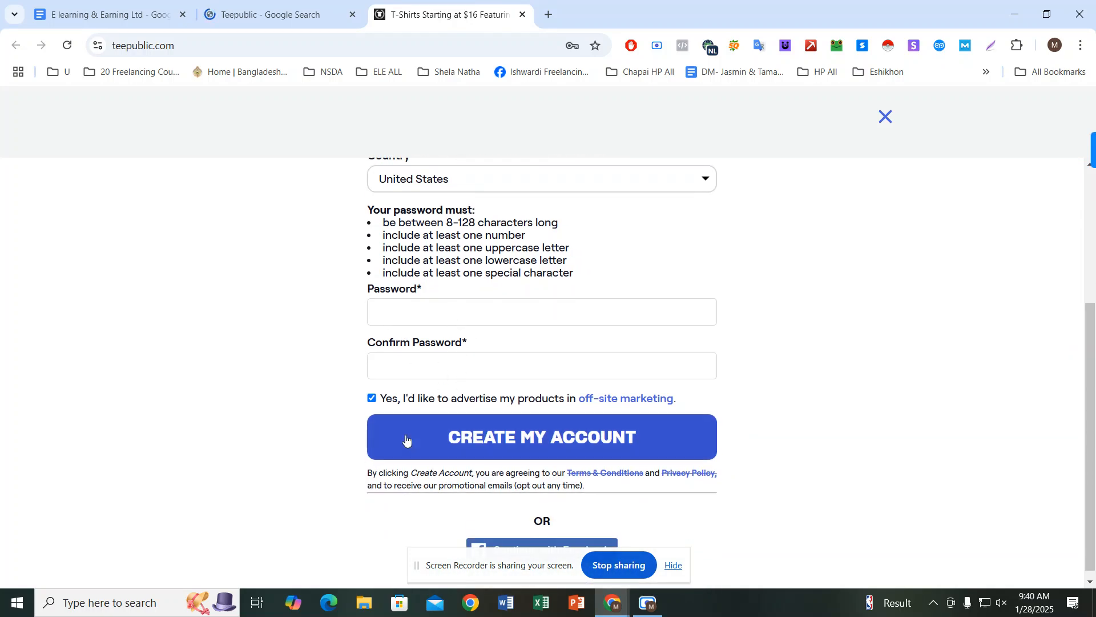
scroll(454, 446, up, 4)
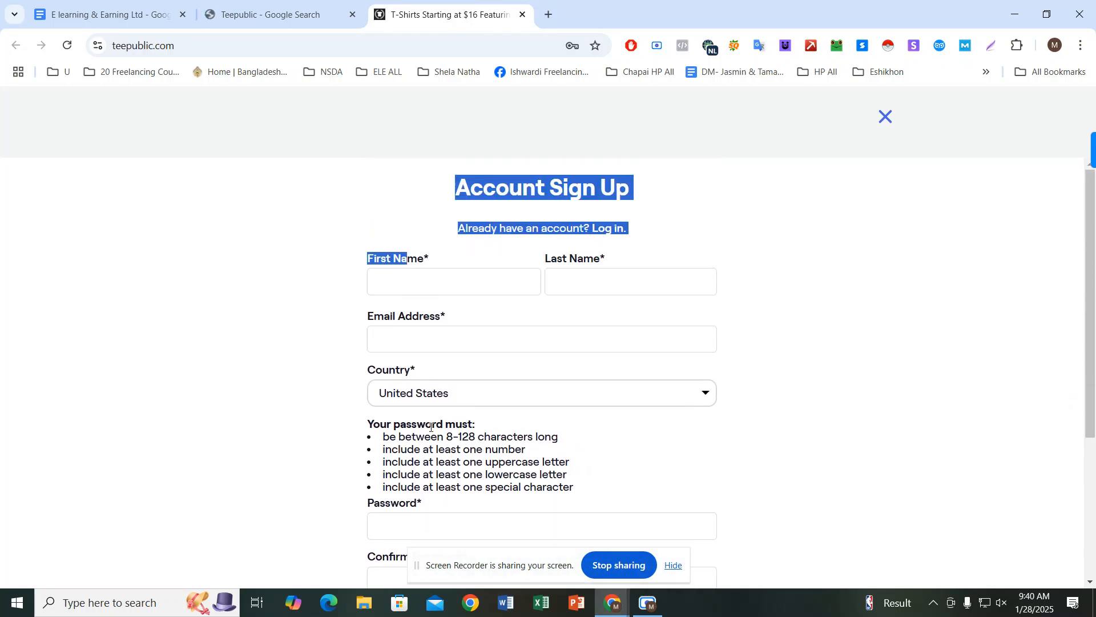
scroll(603, 387, down, 4)
click(885, 116)
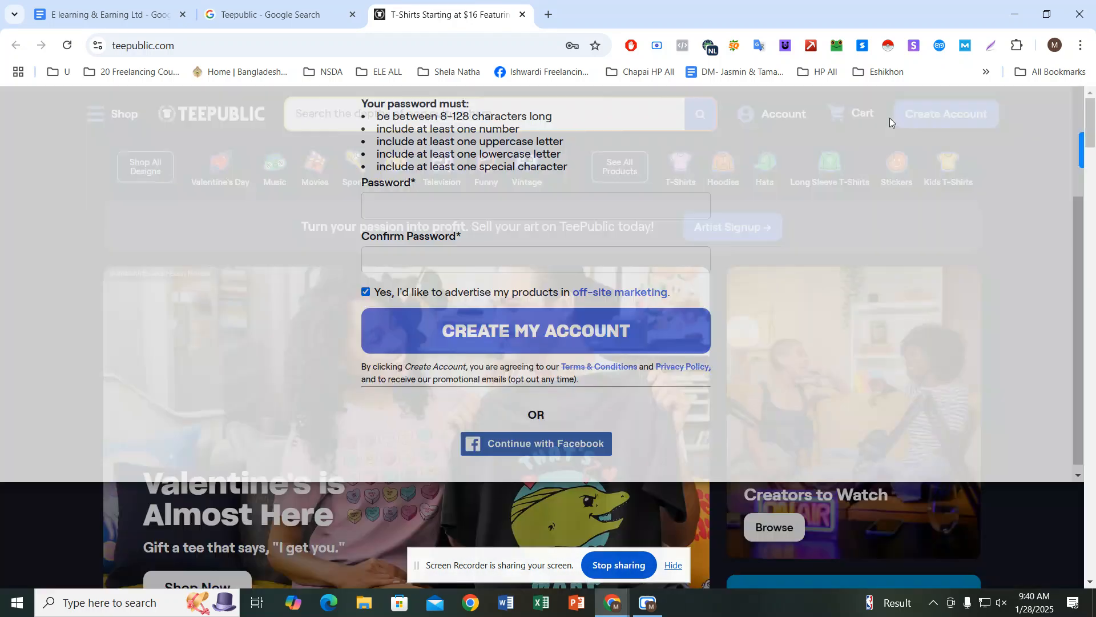
Step: Log in to the existing TeePublic account with the prefilled e-mail address and password, and close the login form
click(765, 117)
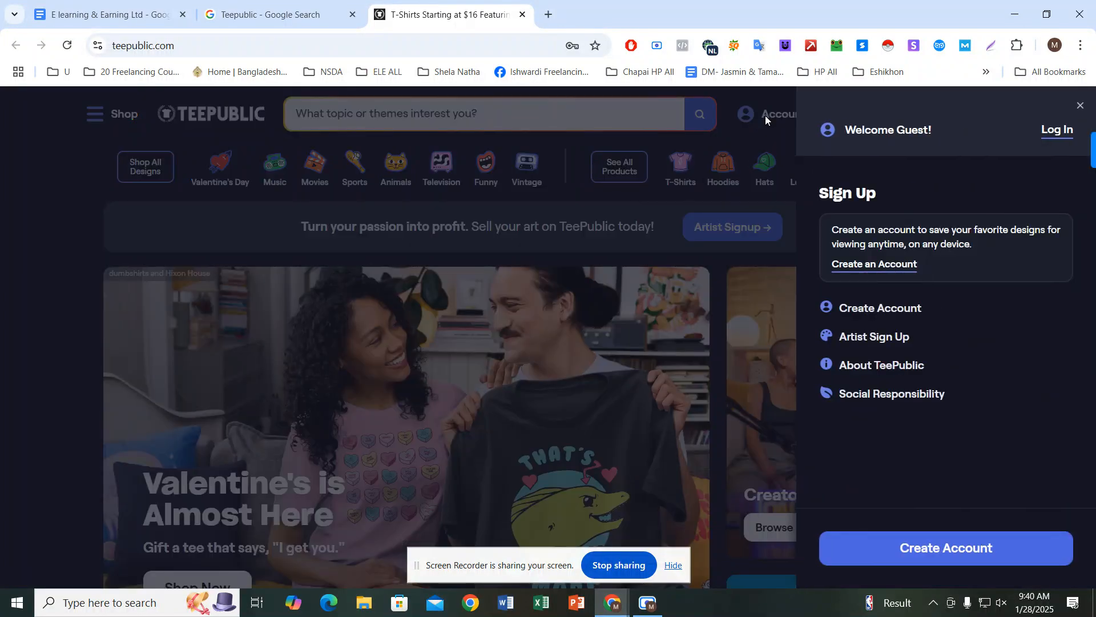
click(1051, 129)
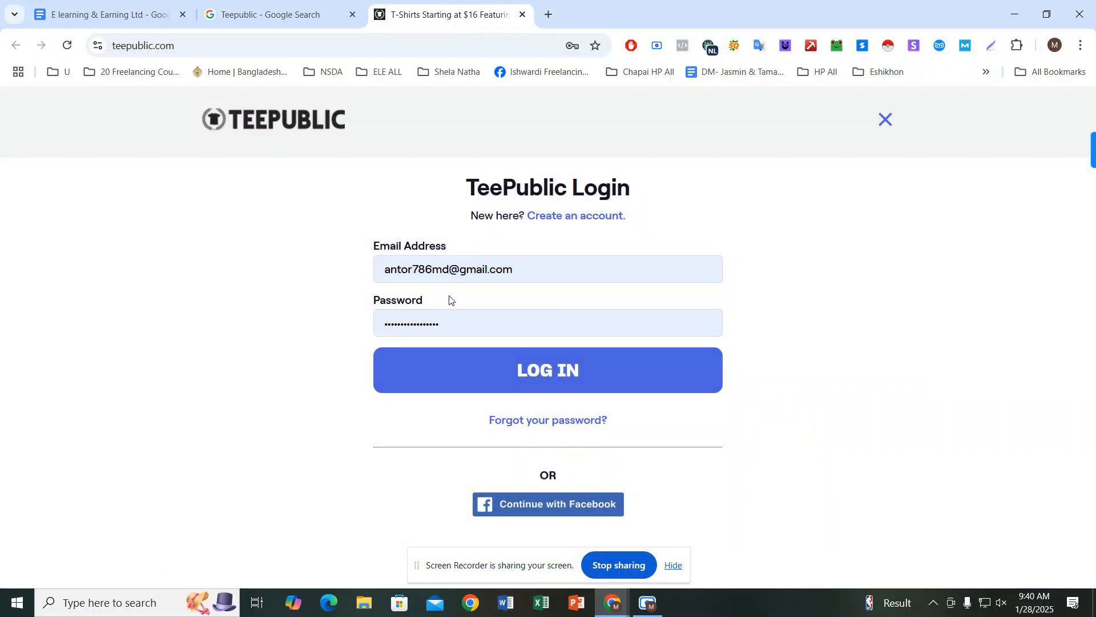
drag(370, 250, 474, 246)
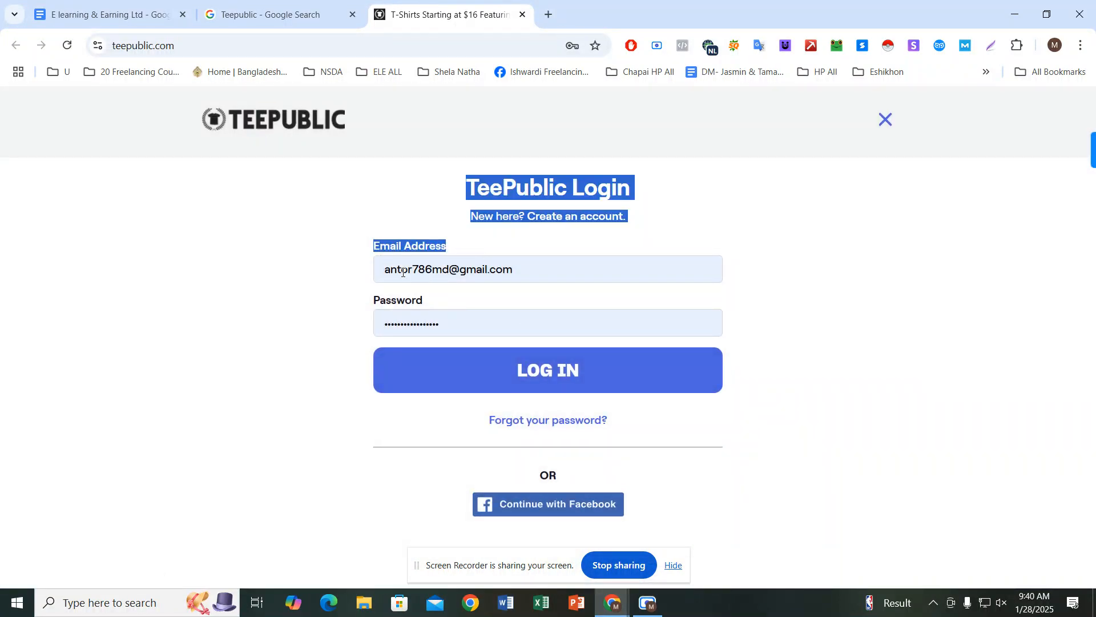
click(493, 378)
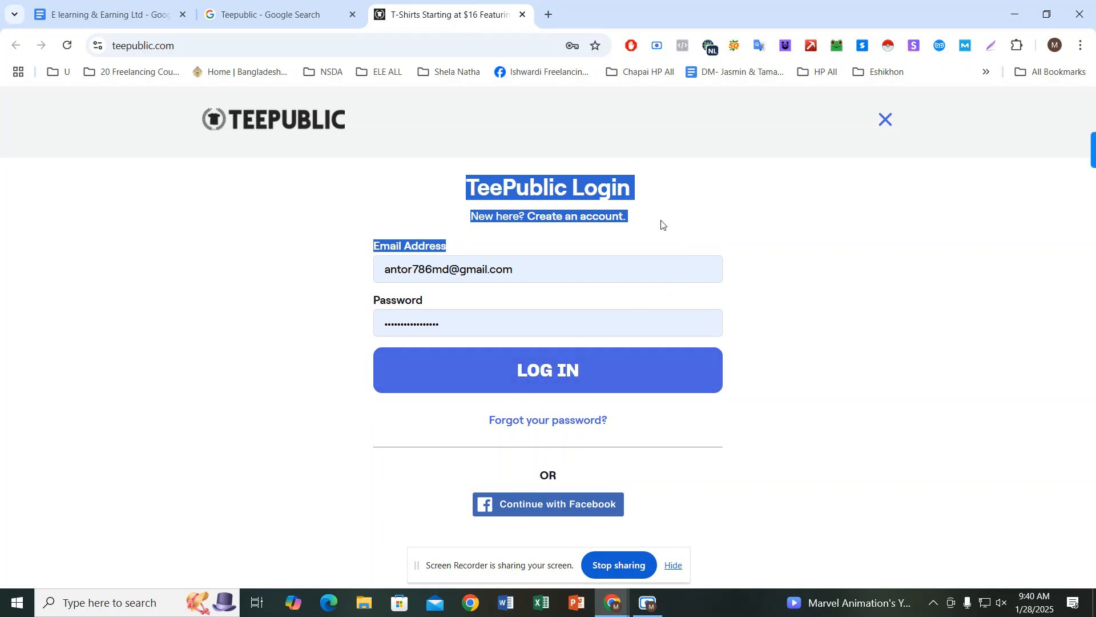
click(887, 120)
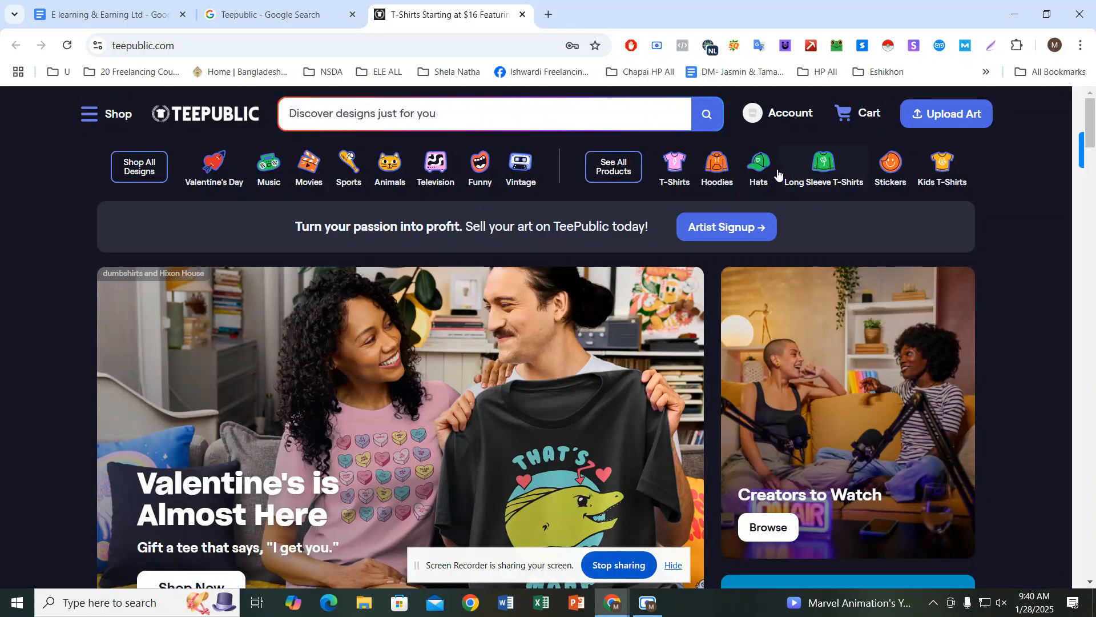
Step: View the account's Manage Store options and open the Upload Art page with its upload type choices
click(771, 110)
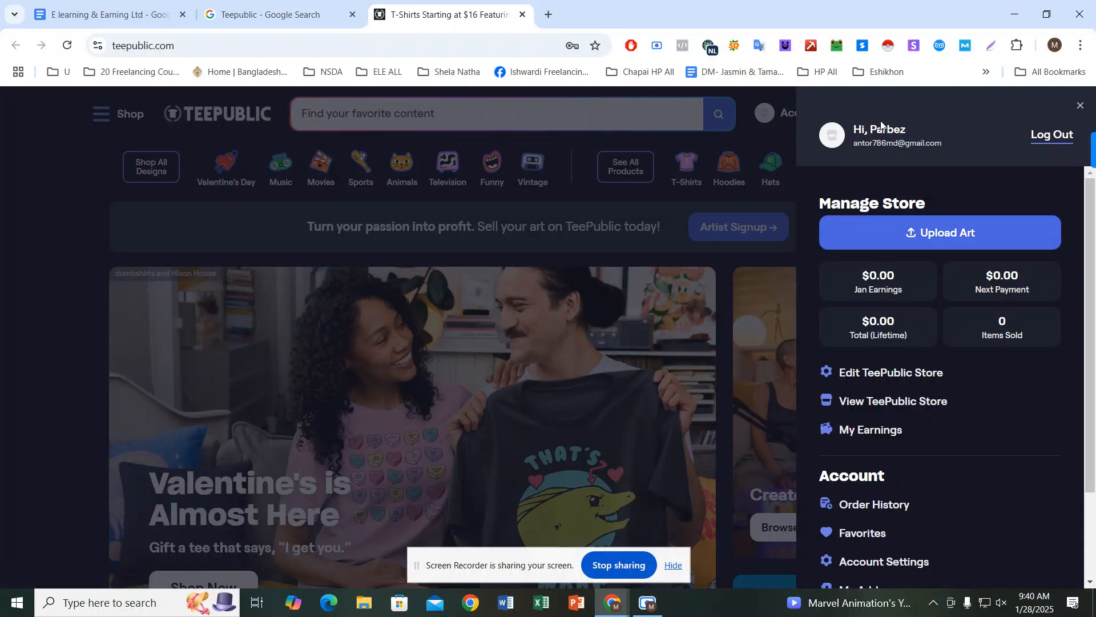
click(769, 111)
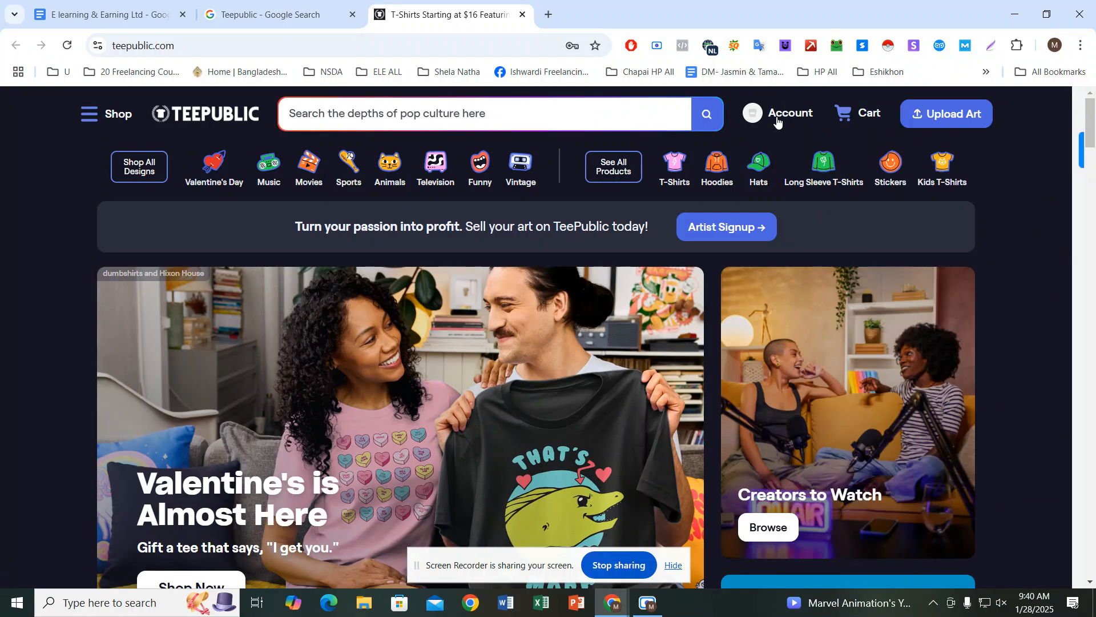
click(777, 117)
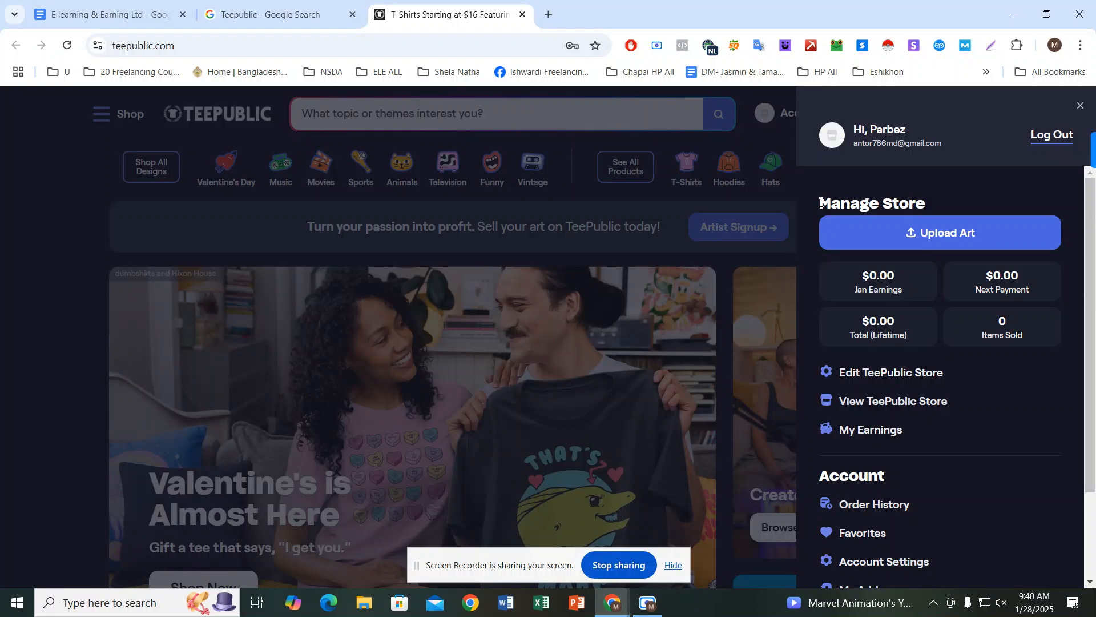
triple_click(931, 200)
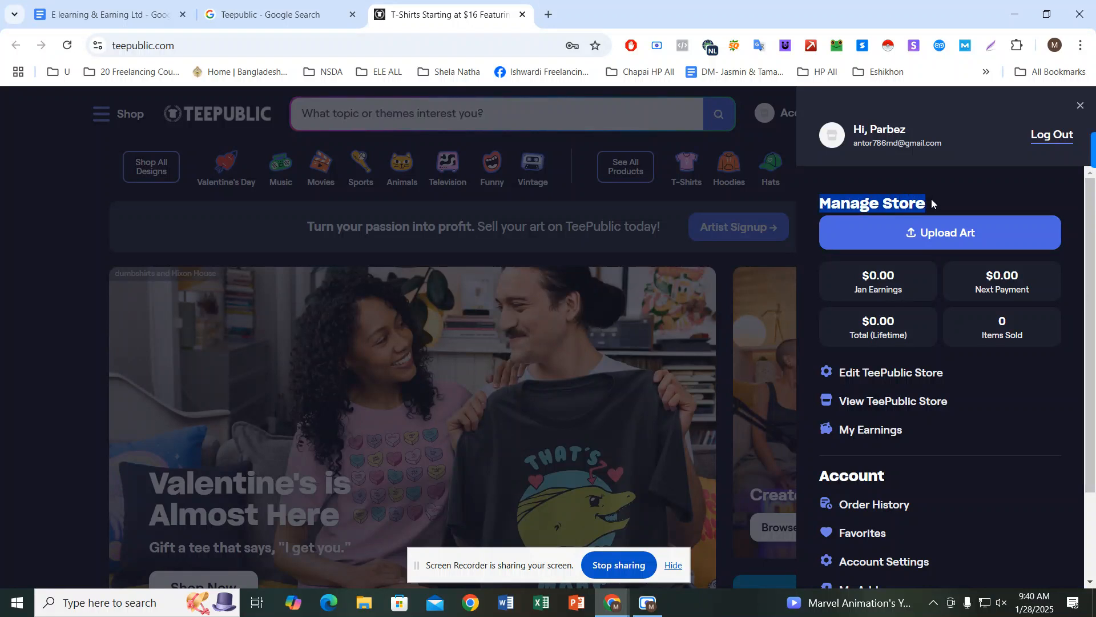
click(926, 244)
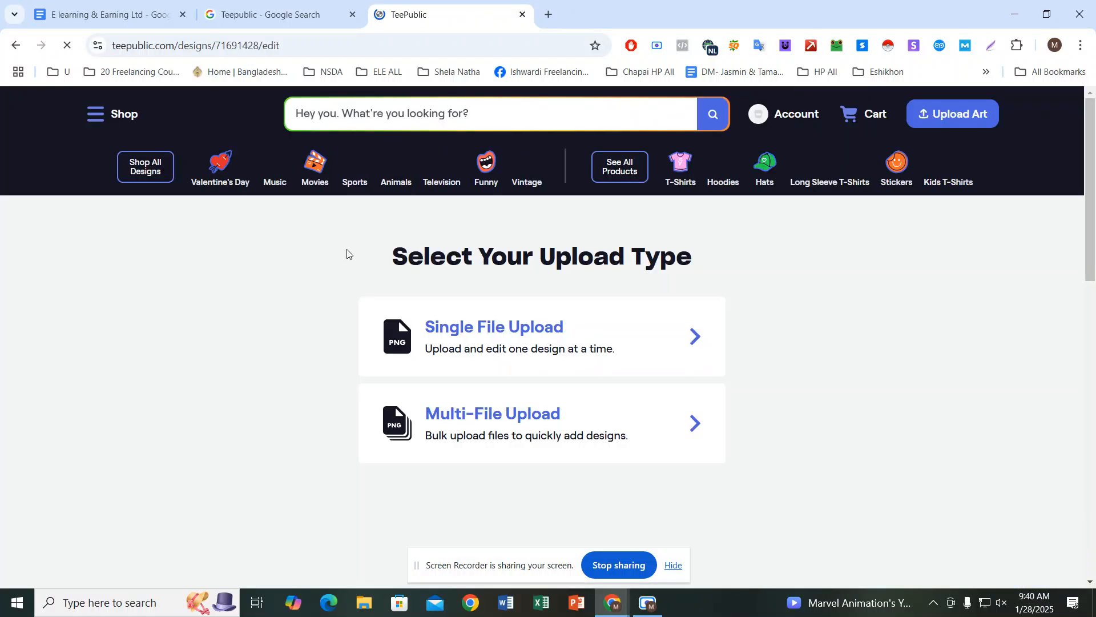
scroll(400, 304, down, 3)
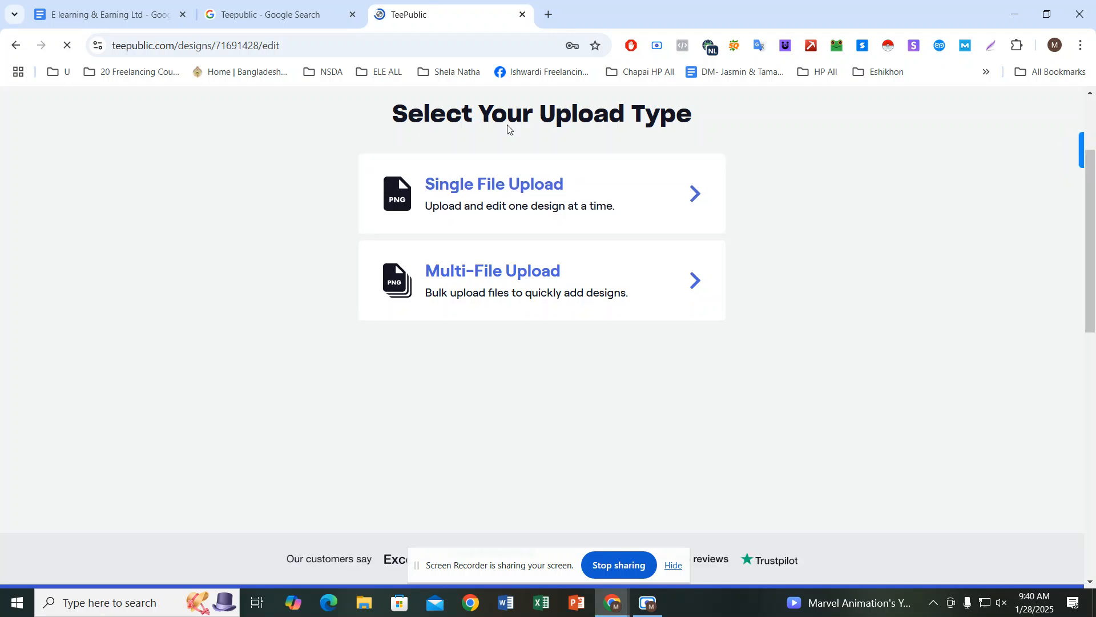
Step: Open canva.com in a new browser tab
click(552, 14)
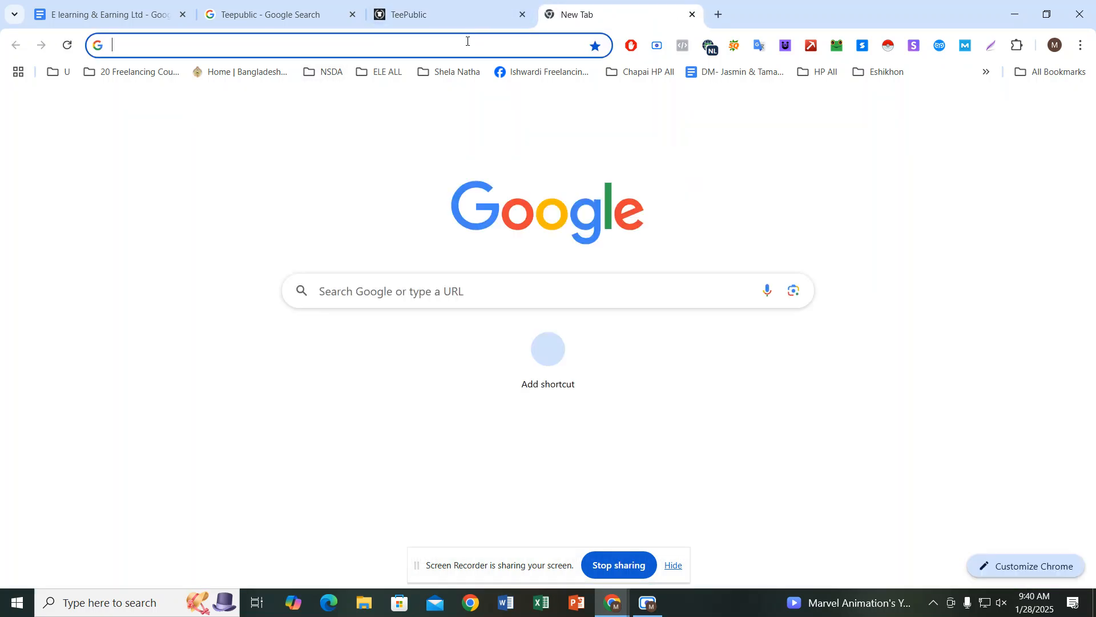
click(467, 42)
text(ca)
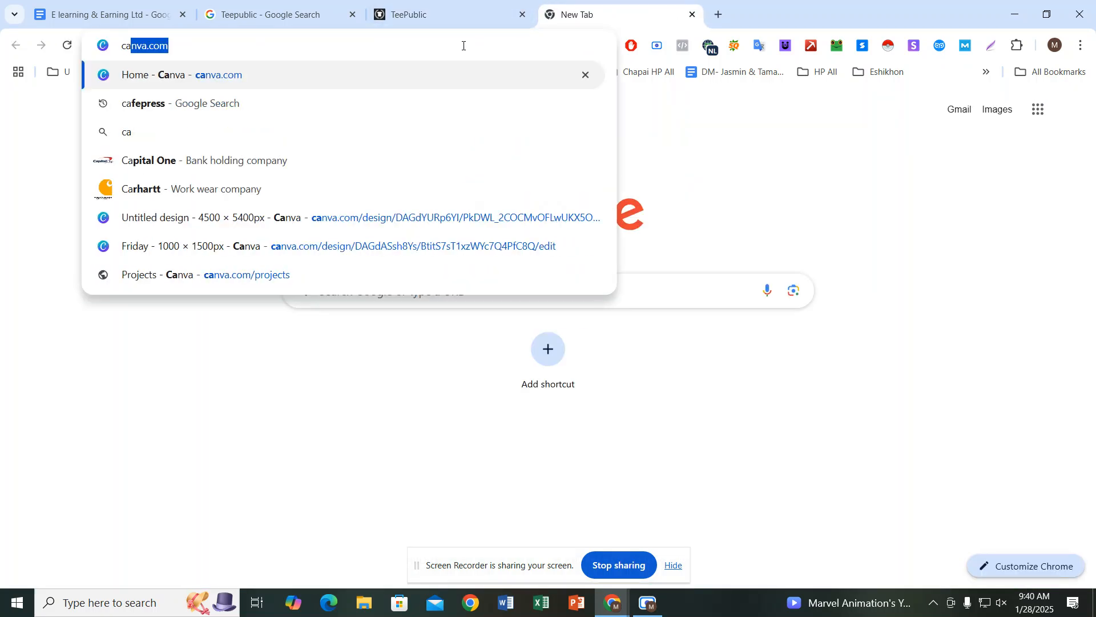
text(nva)
key(Return)
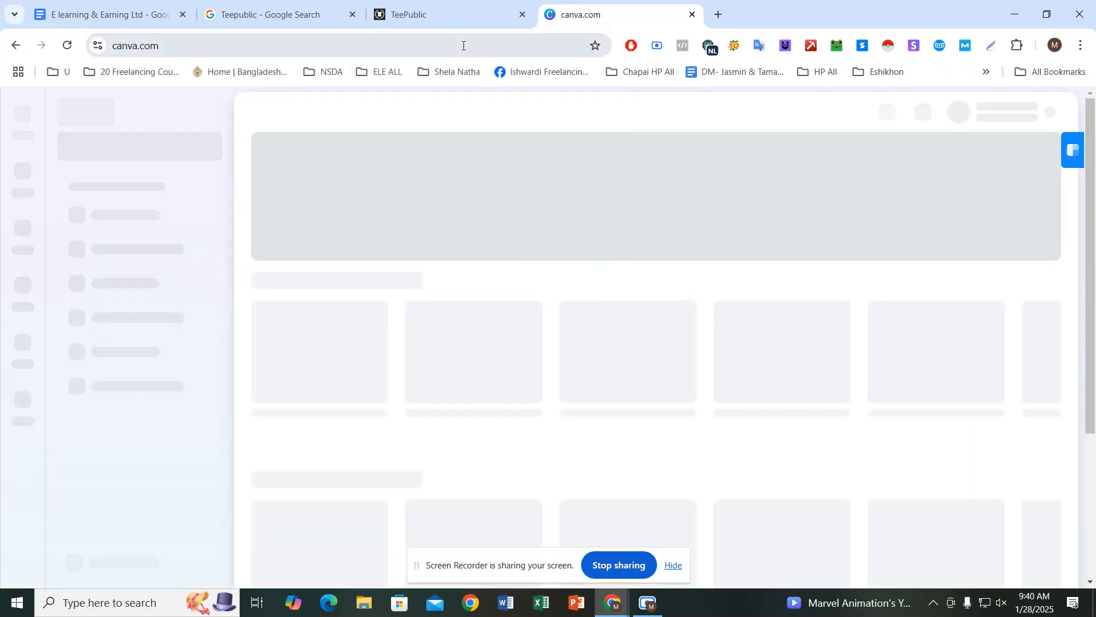
Step: Add the lines "Tools" and "canva.com" below the Cafepress heading in the class notes document
click(103, 14)
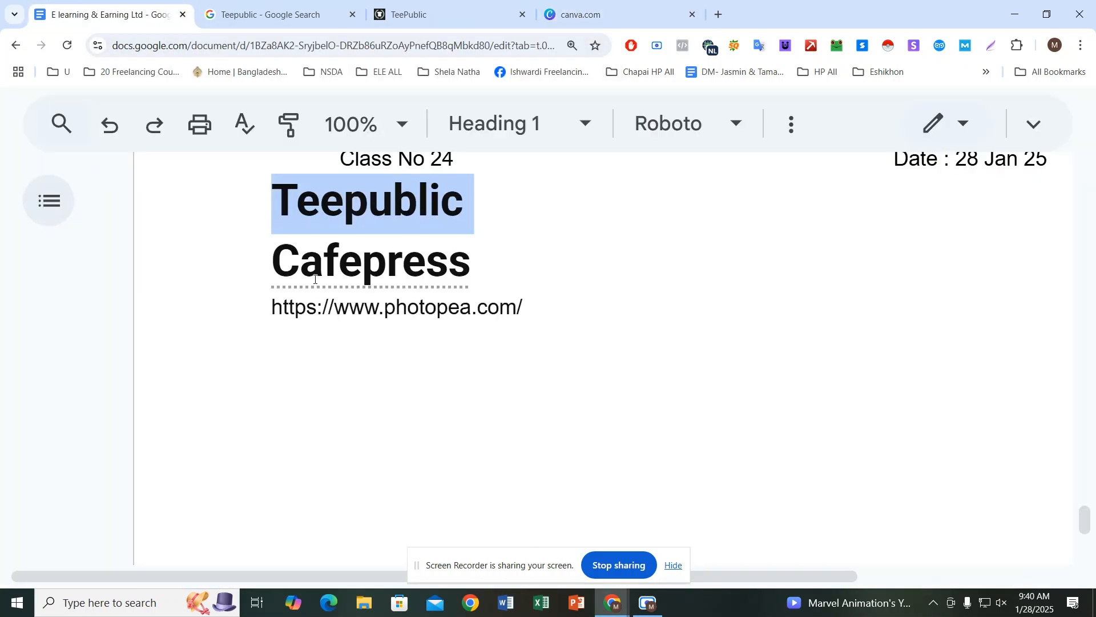
click(405, 338)
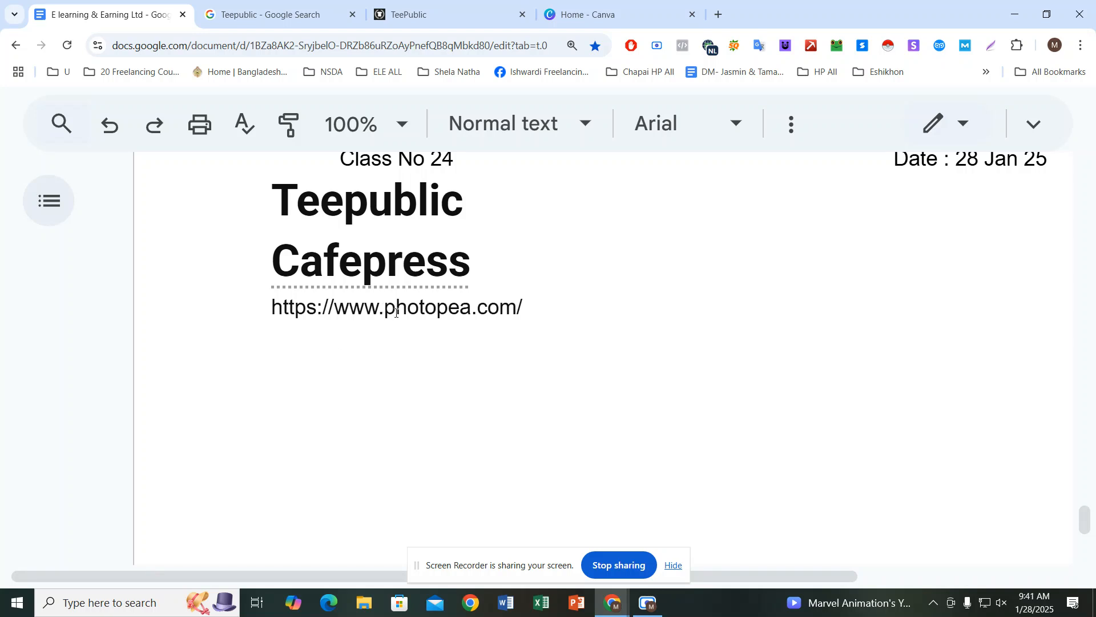
drag(273, 307, 550, 307)
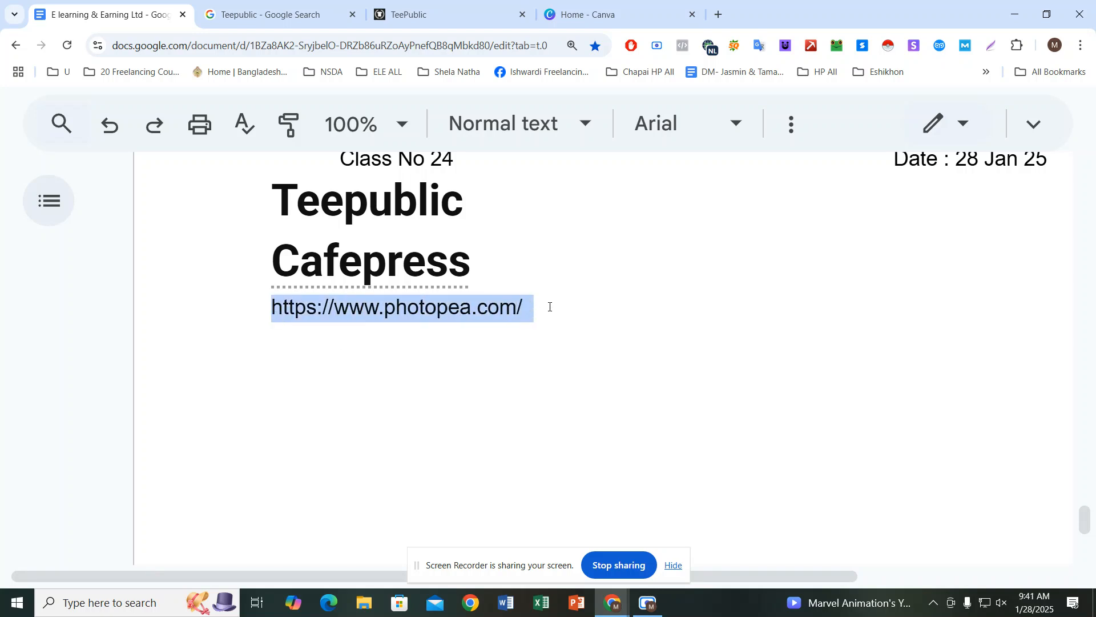
click(480, 294)
key(Return)
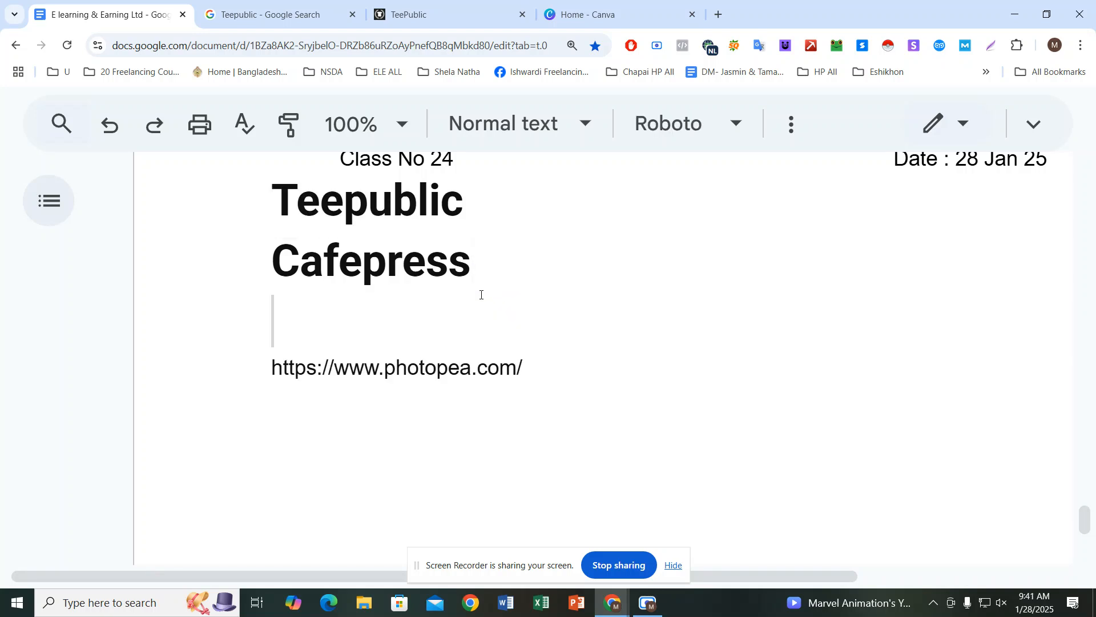
text(Tools)
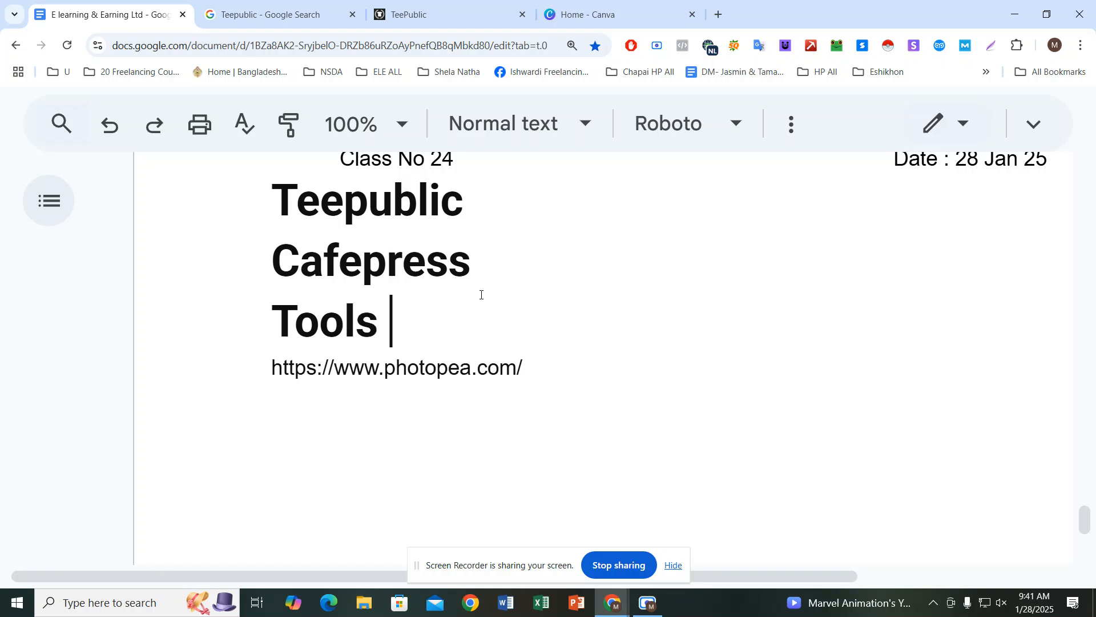
key(Return)
text(canva.com)
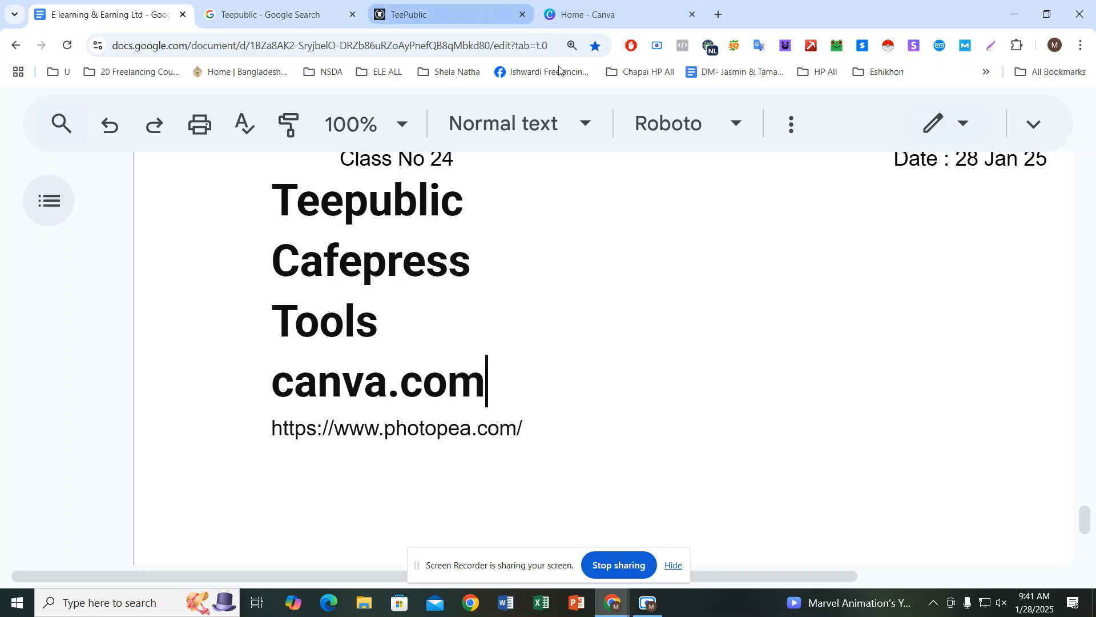
Step: Open the Photopea website in a new browser tab using the link from the class notes document
drag(525, 428, 212, 422)
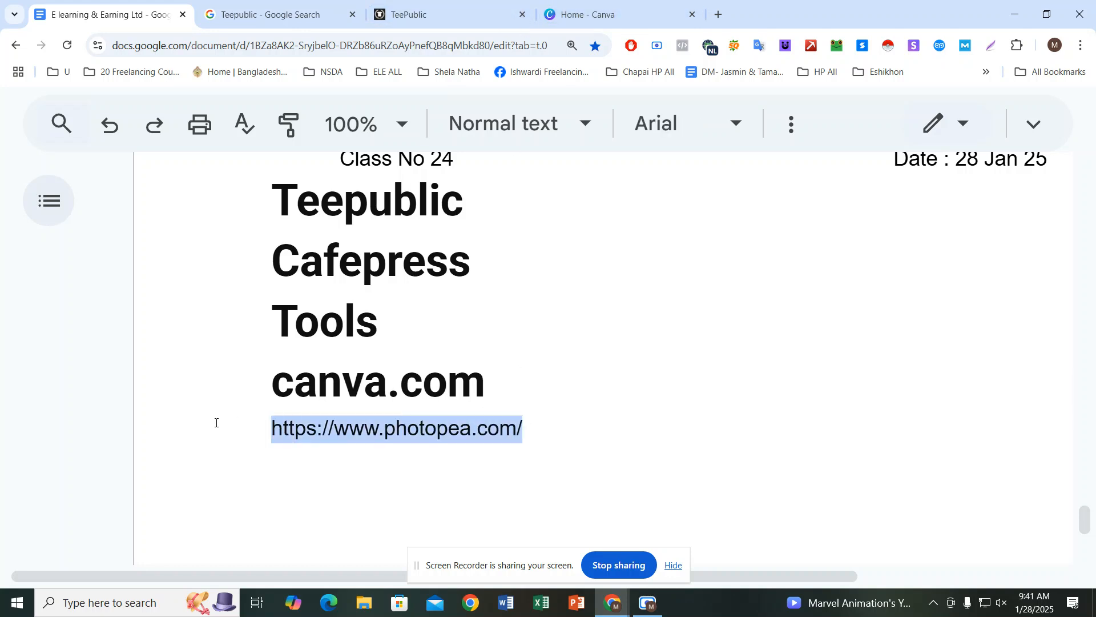
click(620, 14)
click(718, 14)
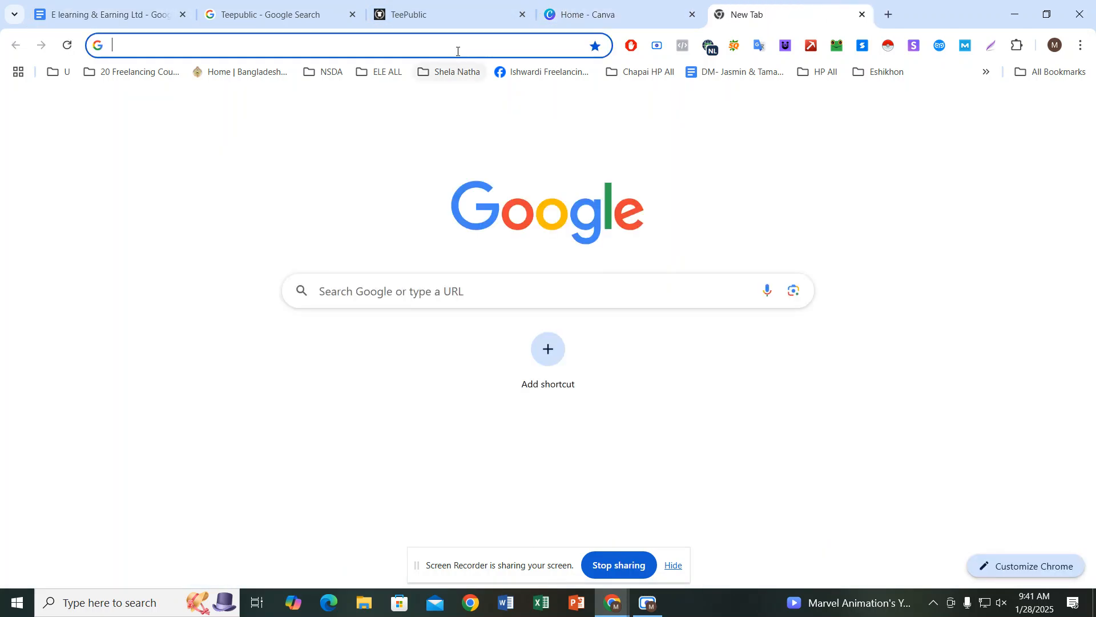
right_click(455, 46)
click(560, 190)
Step: Return to Canva and open the 3000 x 4000 px "Make today great" design from the recent designs
click(574, 9)
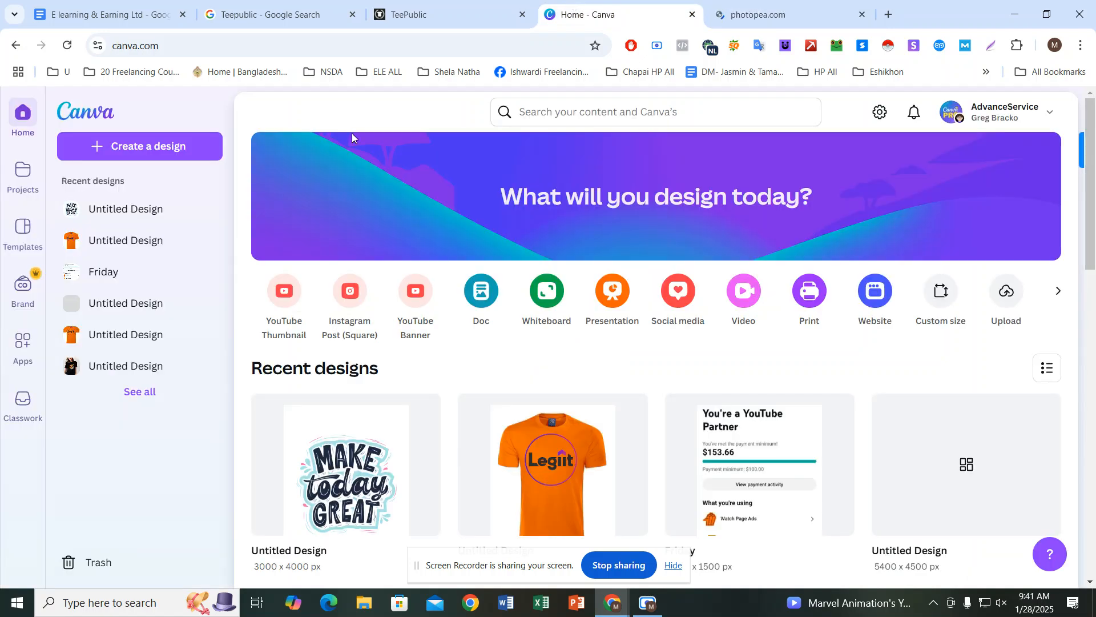
scroll(282, 321, down, 2)
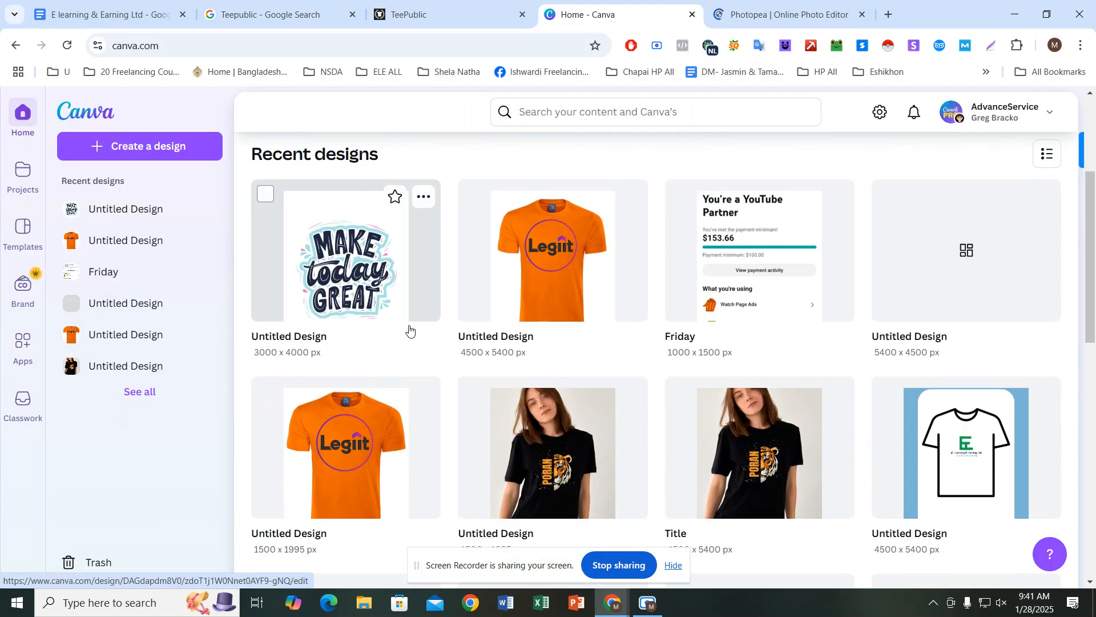
click(258, 353)
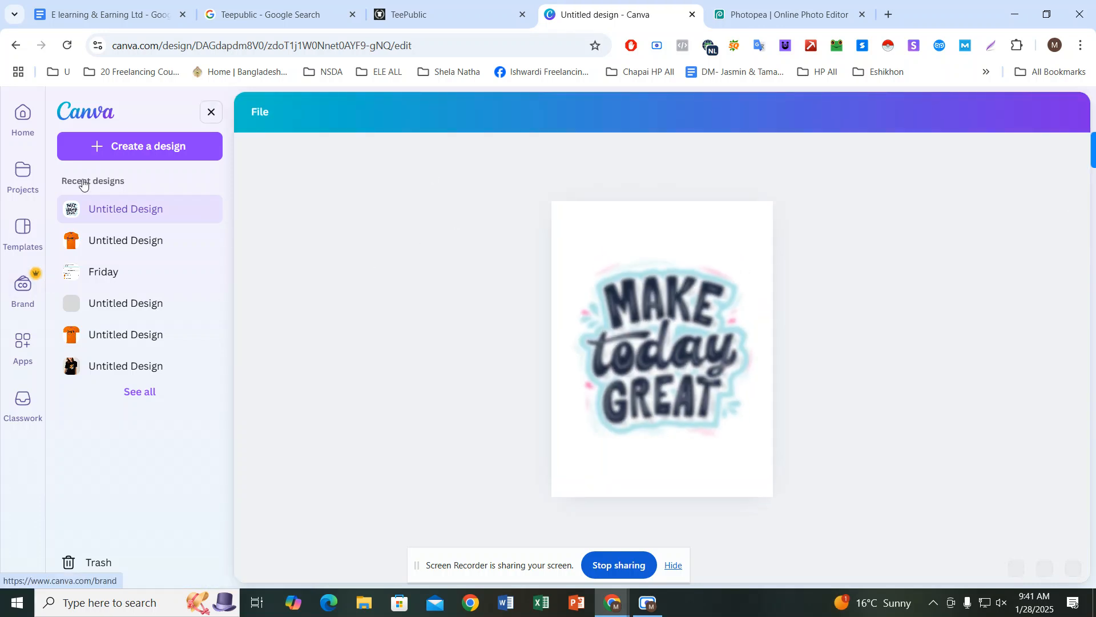
click(29, 118)
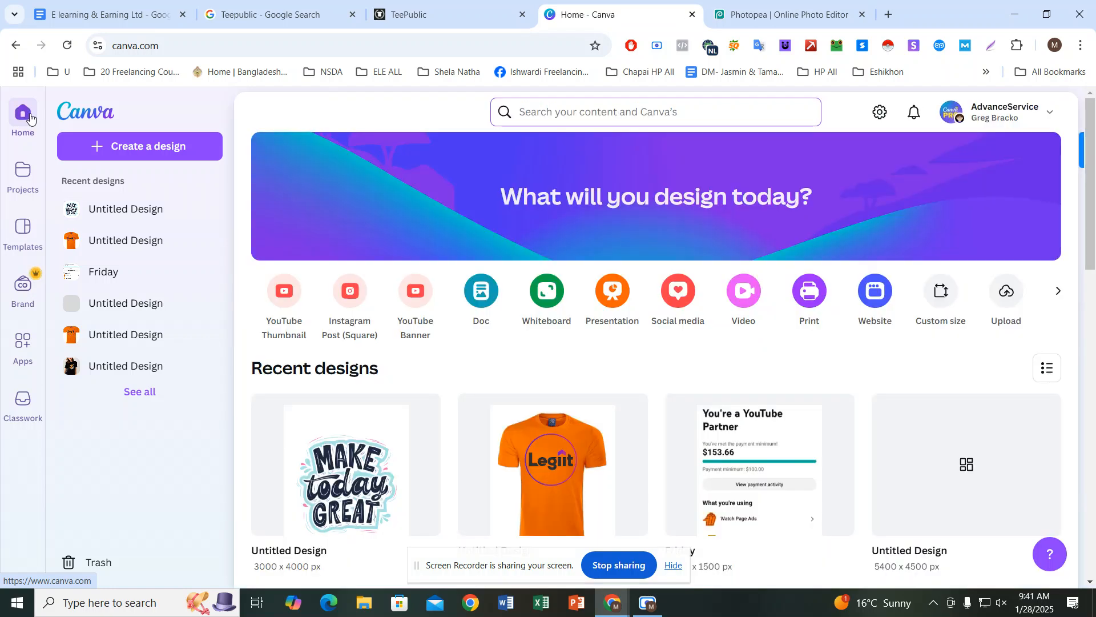
click(343, 470)
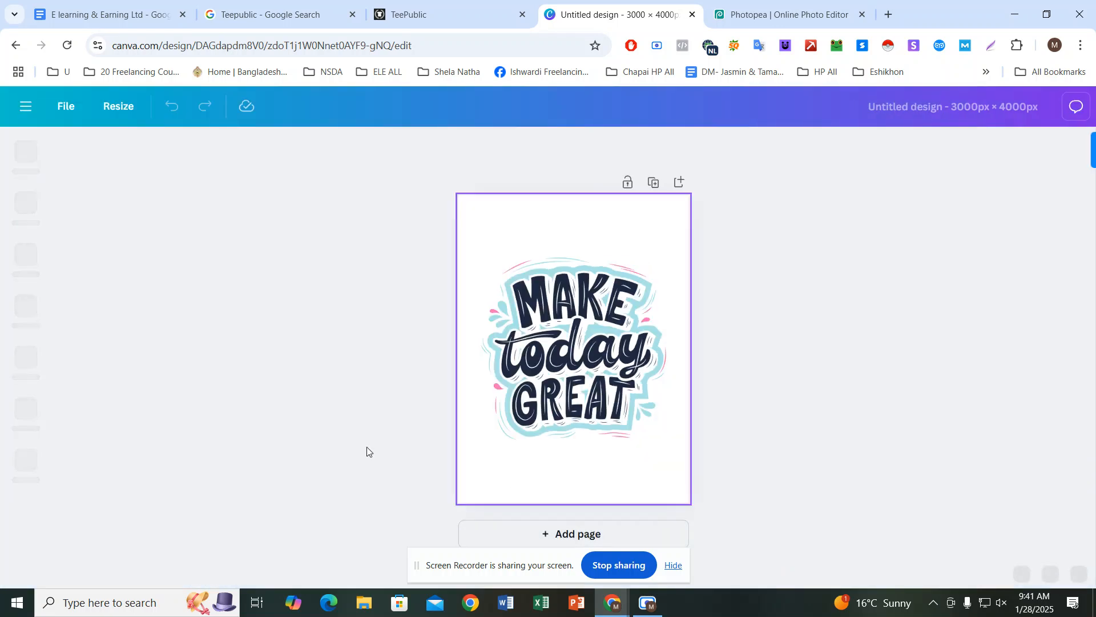
Step: Search the design templates for "Shirts" and browse the T-shirt templates
mouse_move(40, 148)
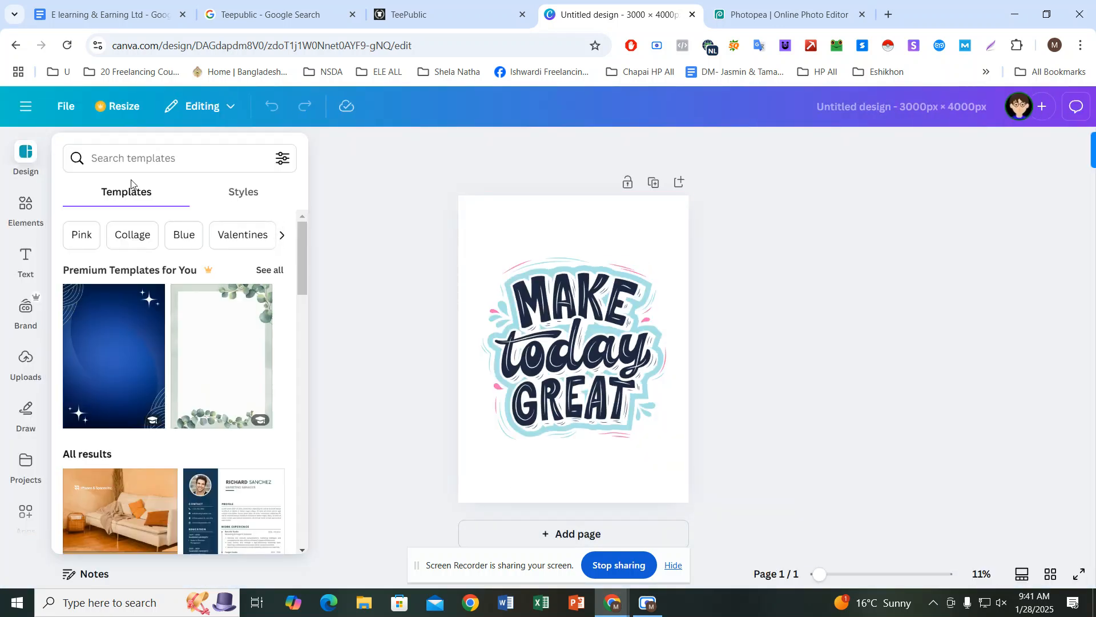
click(140, 158)
click(143, 222)
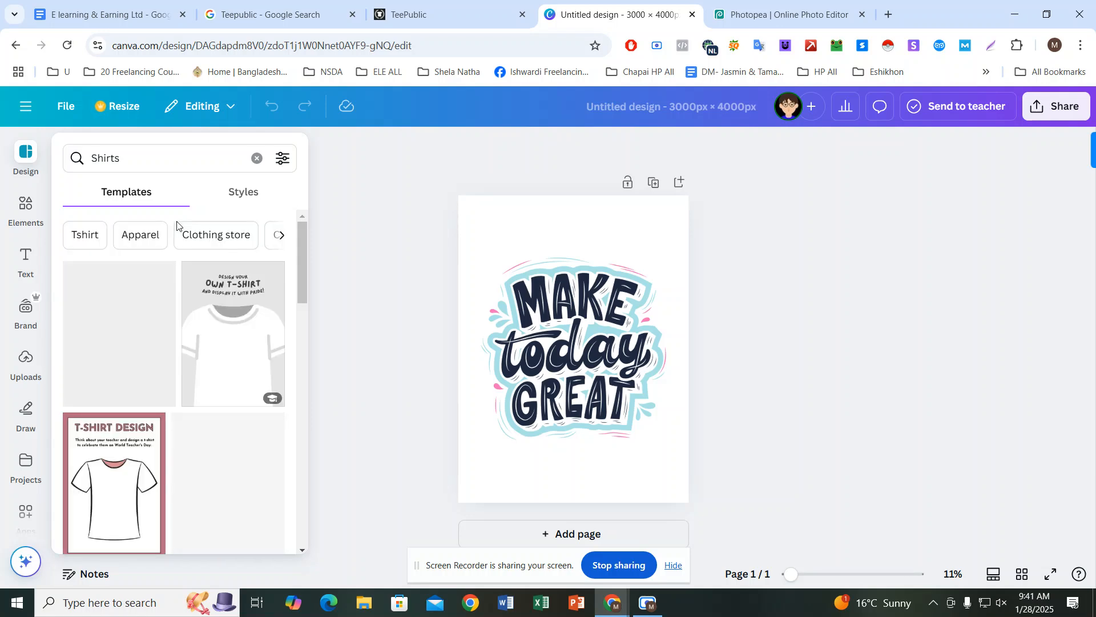
scroll(164, 311, down, 10)
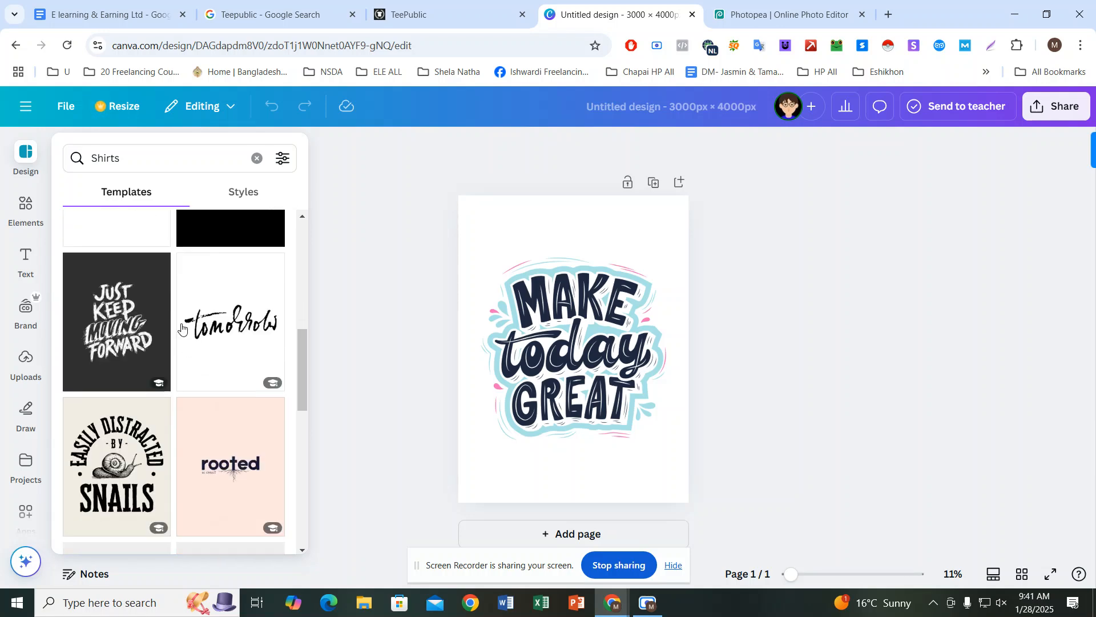
scroll(182, 328, down, 5)
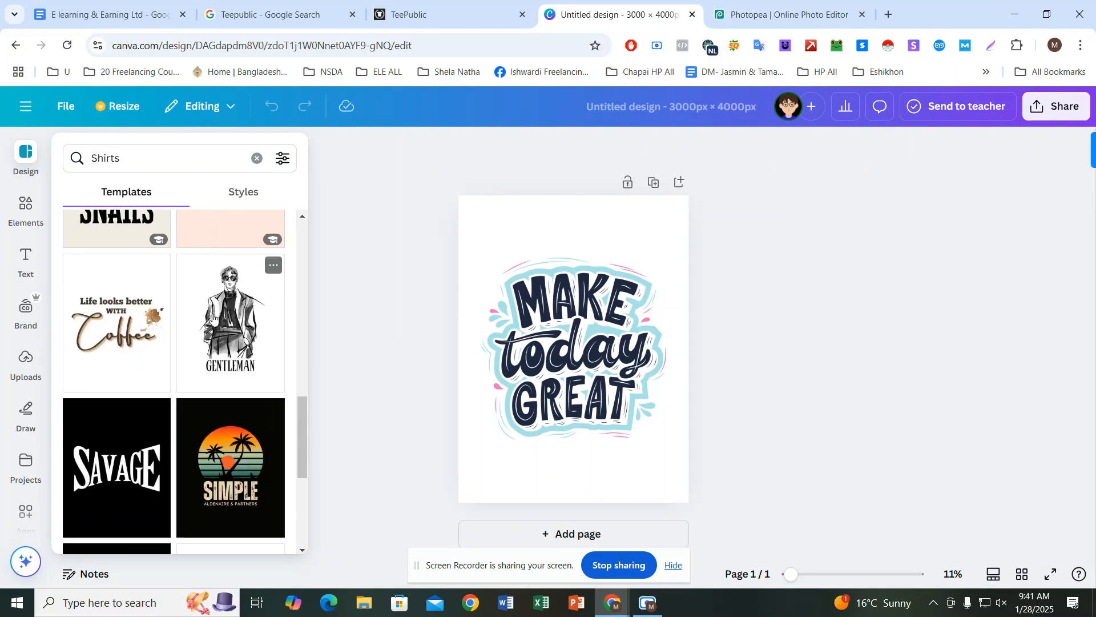
scroll(183, 344, down, 2)
scroll(205, 354, down, 3)
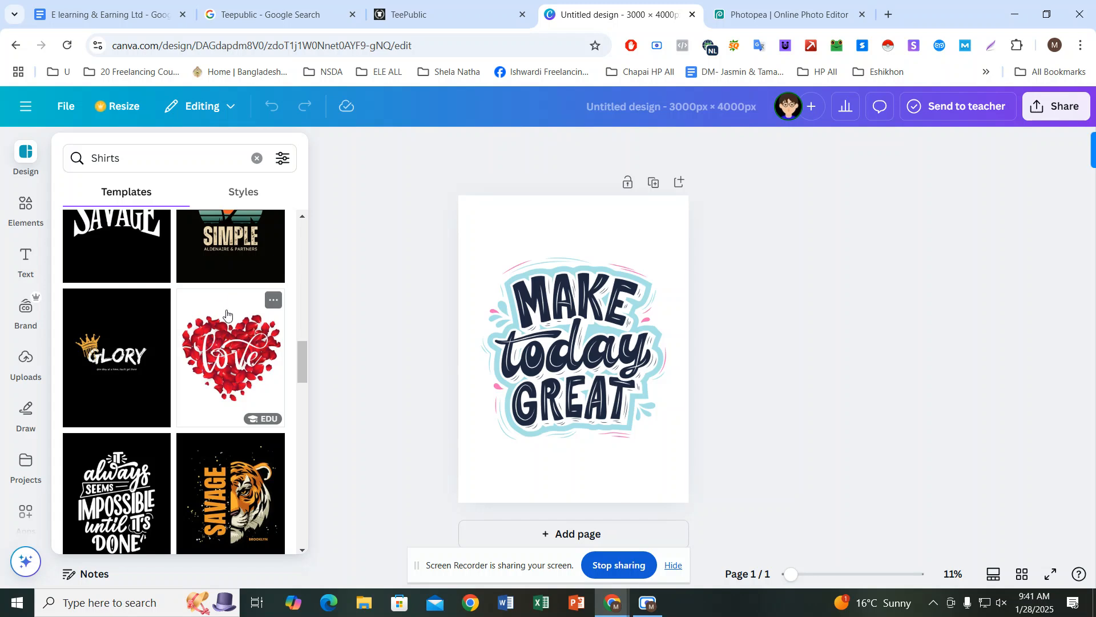
scroll(229, 317, down, 1)
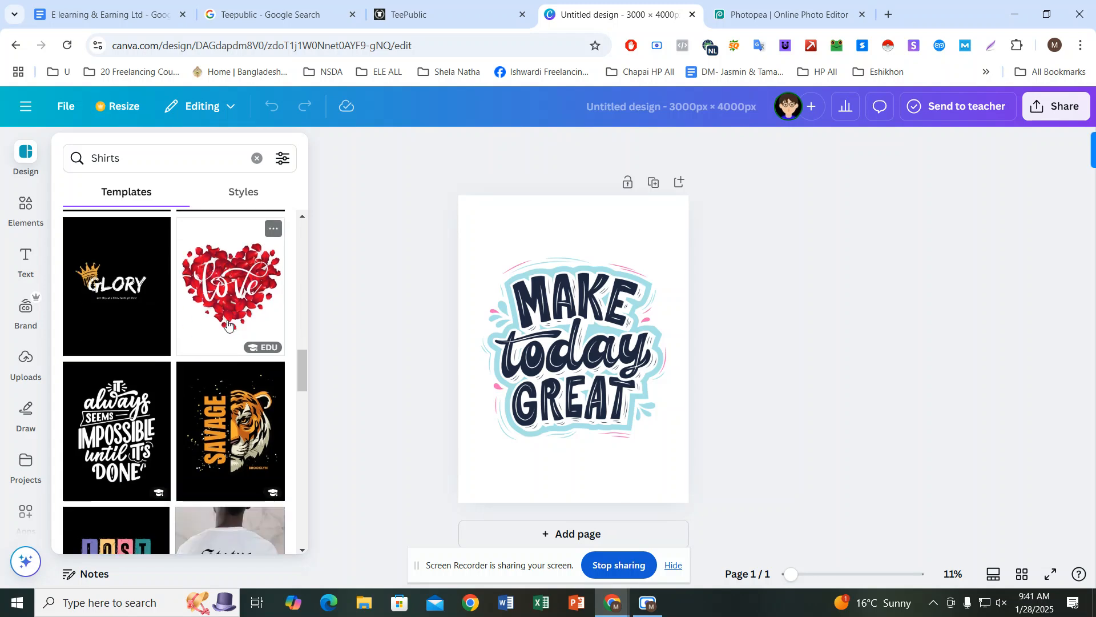
scroll(229, 326, down, 2)
click(536, 515)
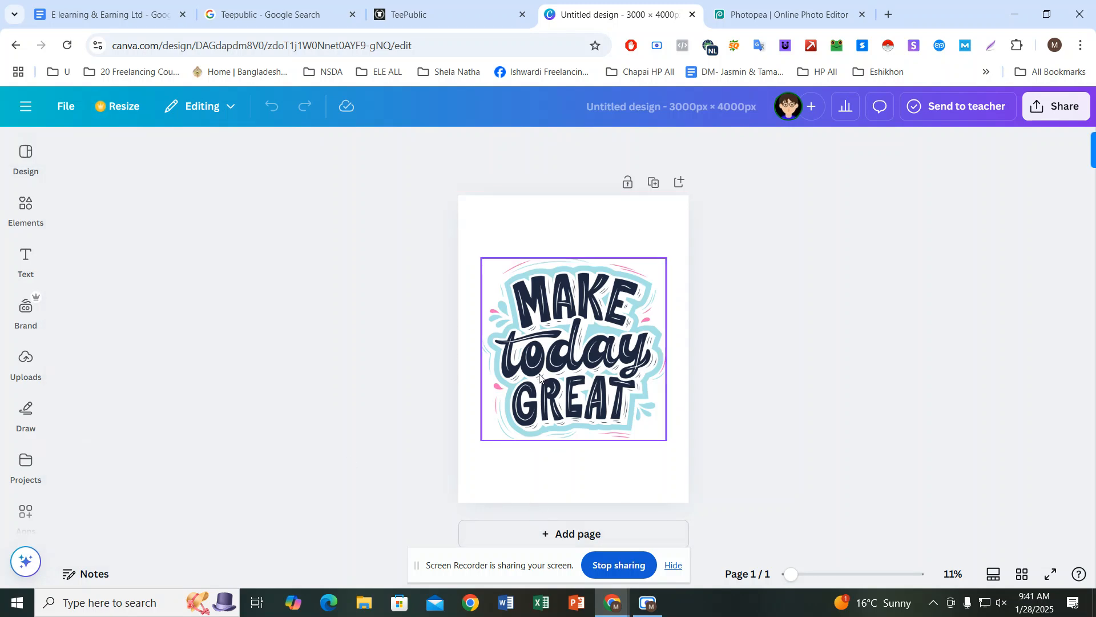
click(575, 346)
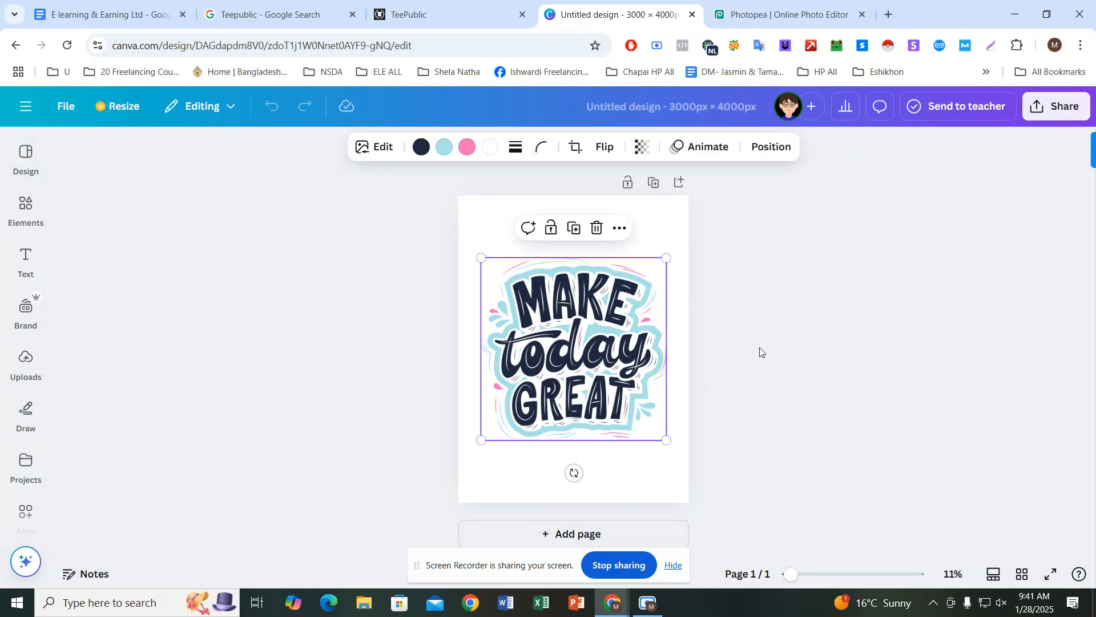
click(760, 347)
click(684, 362)
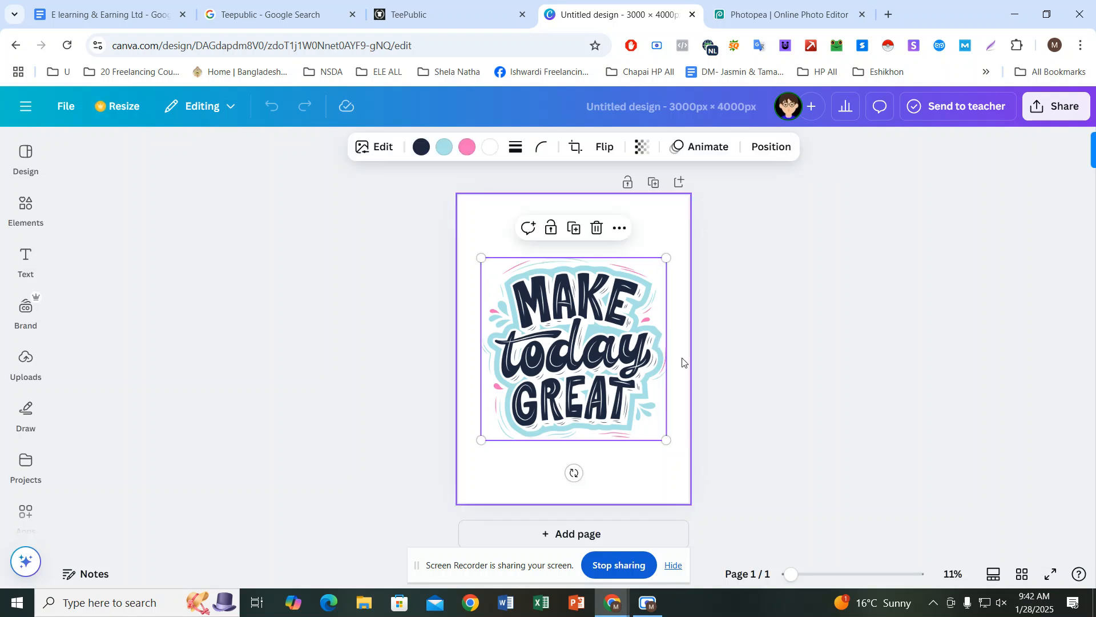
click(590, 370)
click(764, 319)
click(632, 326)
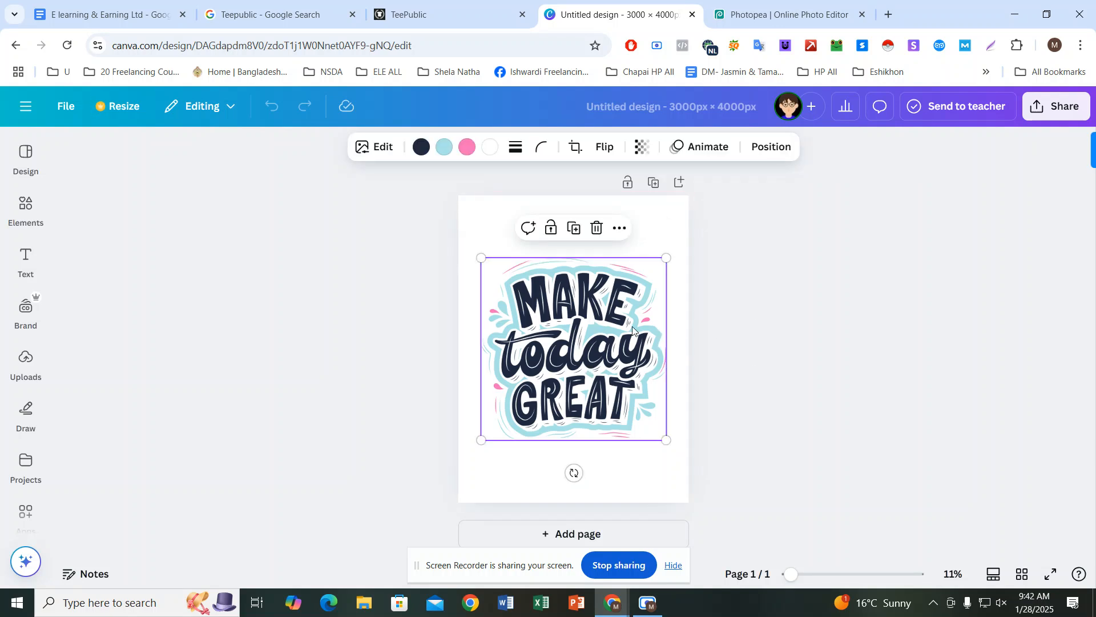
click(350, 261)
click(583, 323)
click(26, 262)
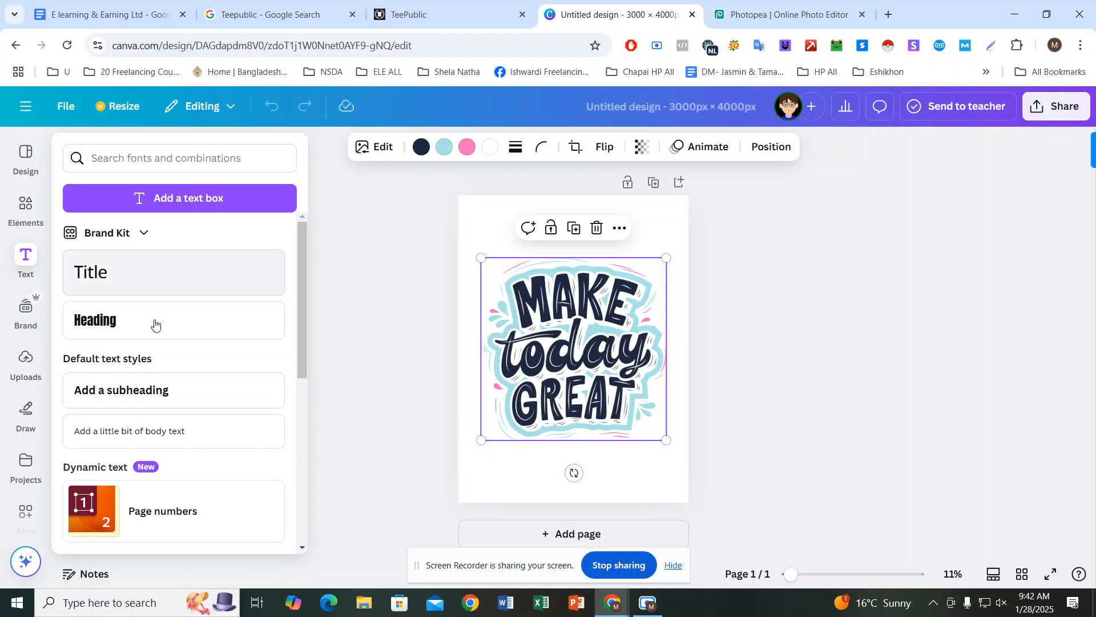
Step: Add a second blank page to the design and apply the "Teddy Bear" template from the Shirts templates to it
click(26, 157)
scroll(191, 322, down, 5)
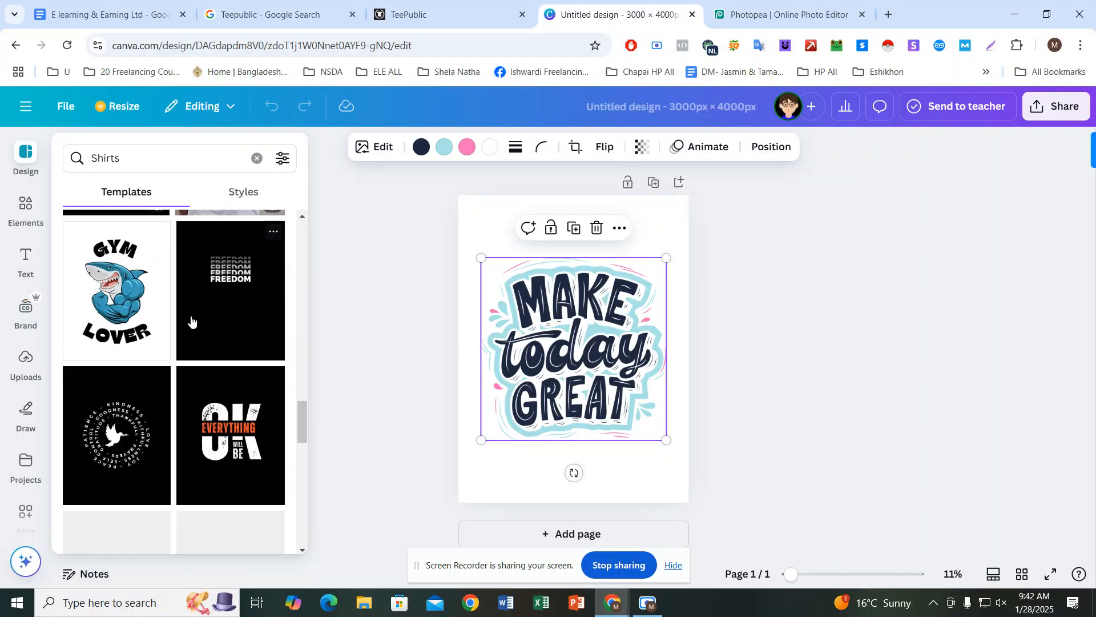
scroll(193, 322, down, 4)
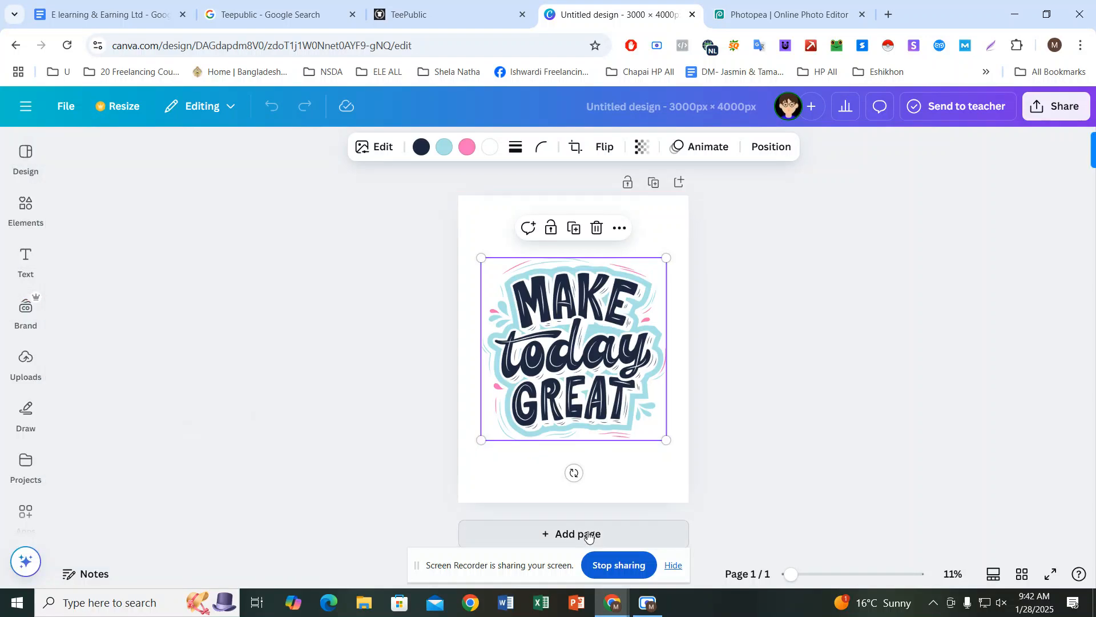
click(588, 534)
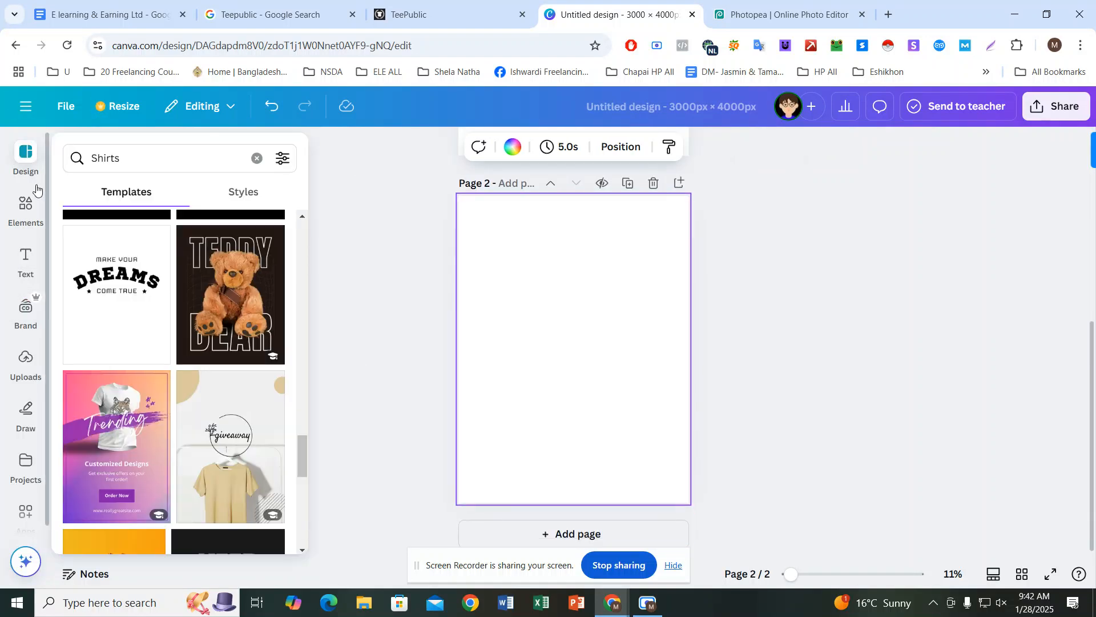
mouse_move(25, 209)
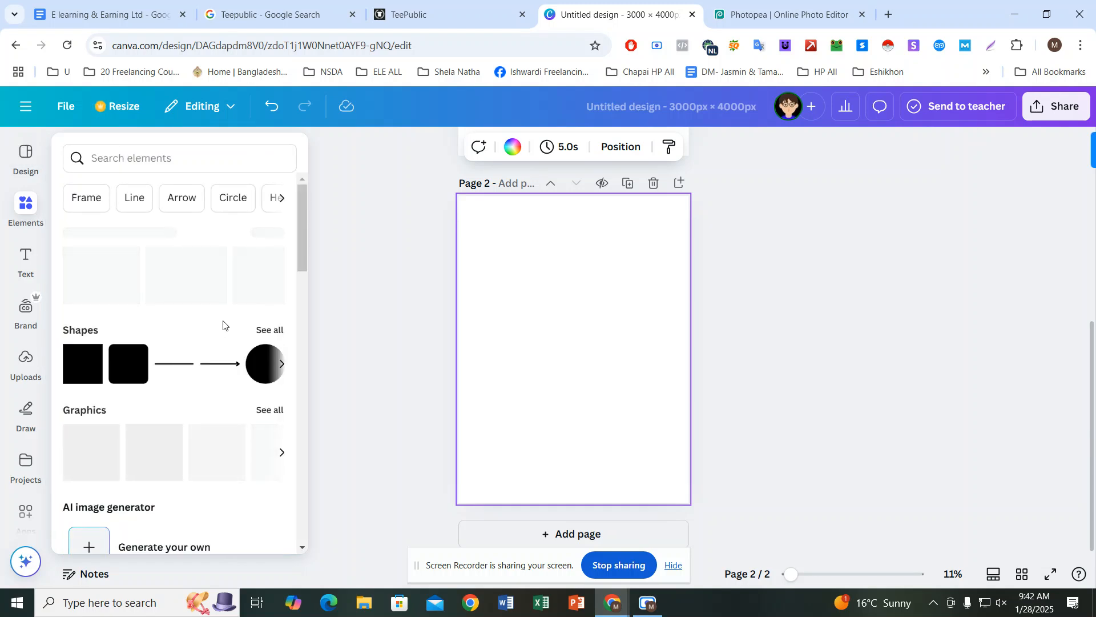
mouse_move(30, 159)
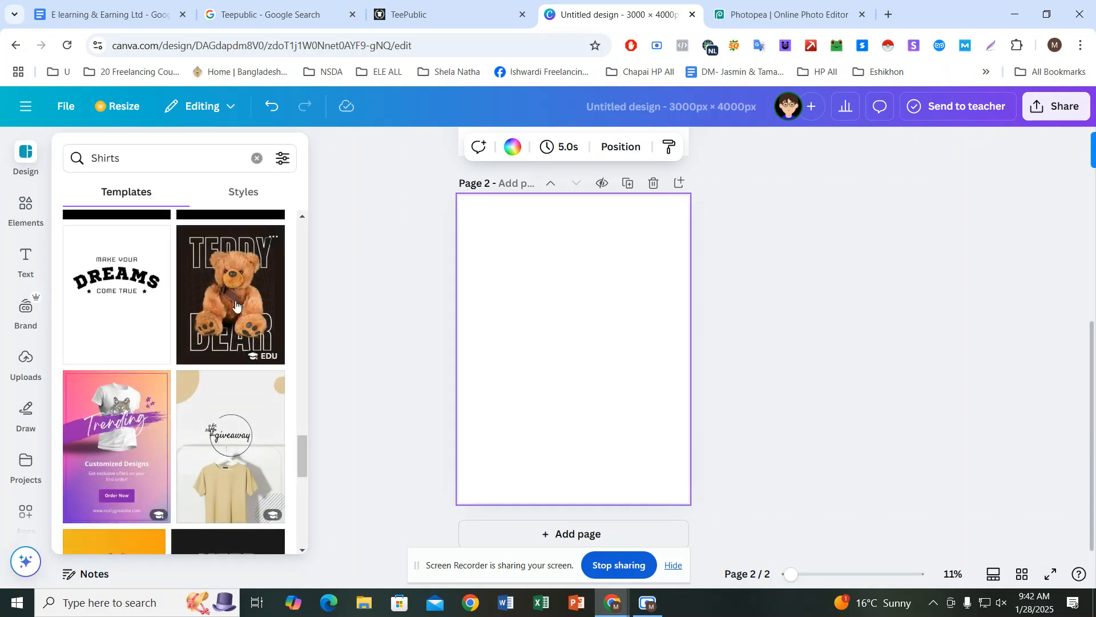
click(258, 302)
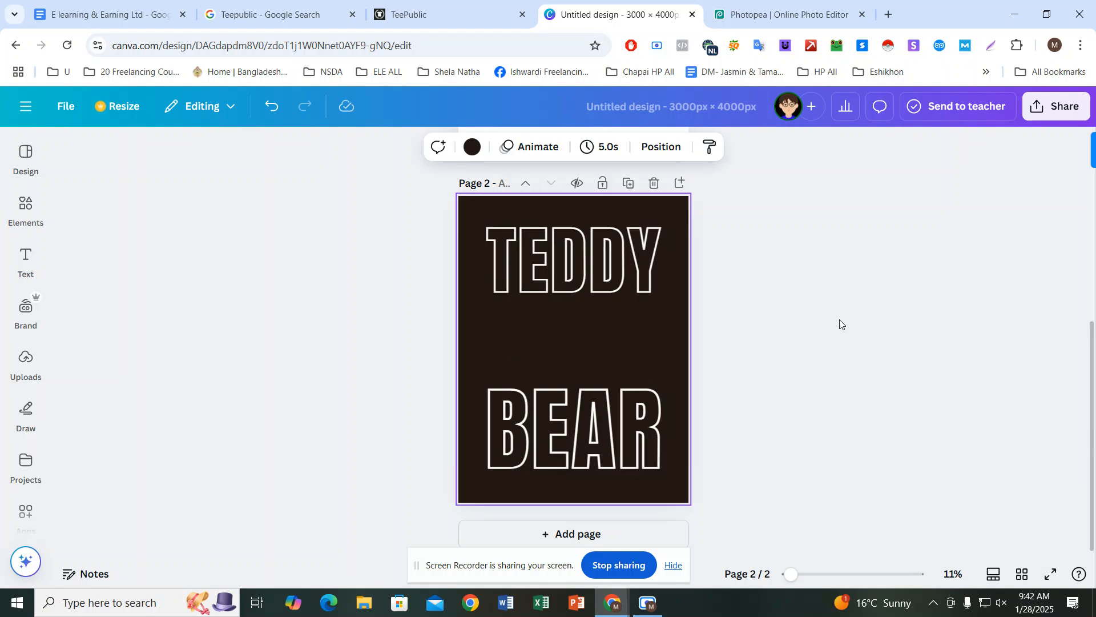
click(847, 298)
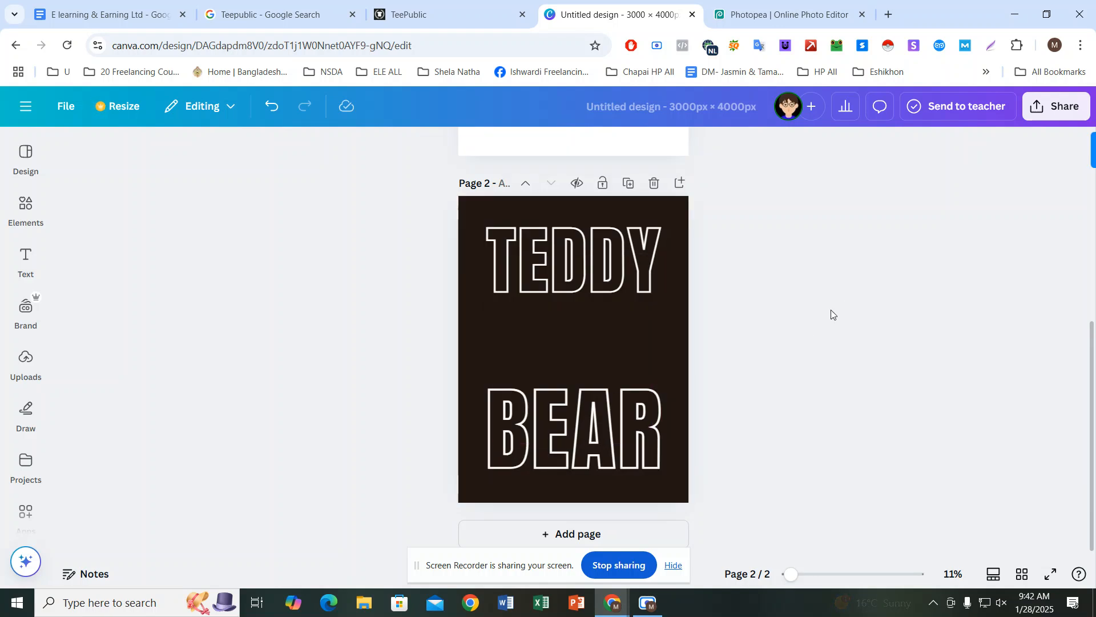
click(678, 204)
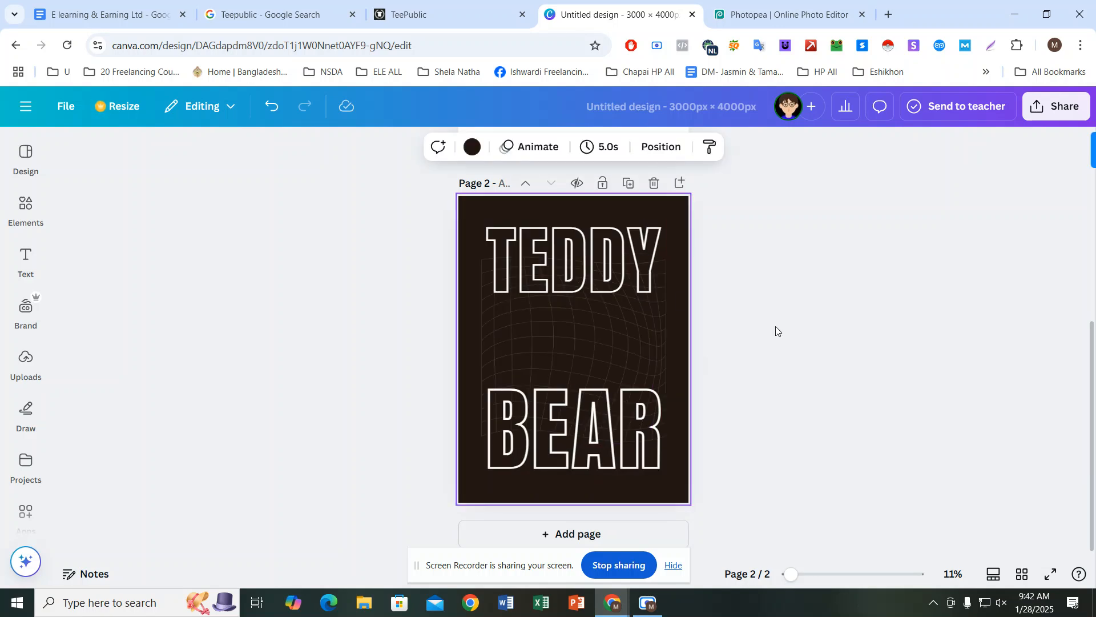
click(775, 327)
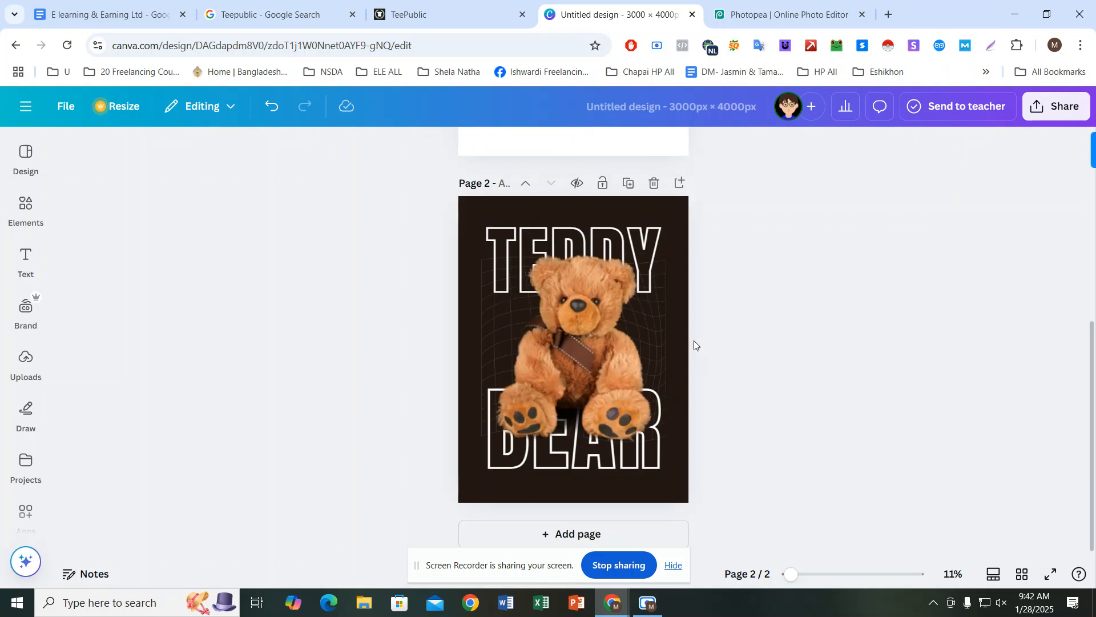
double_click(515, 251)
click(781, 294)
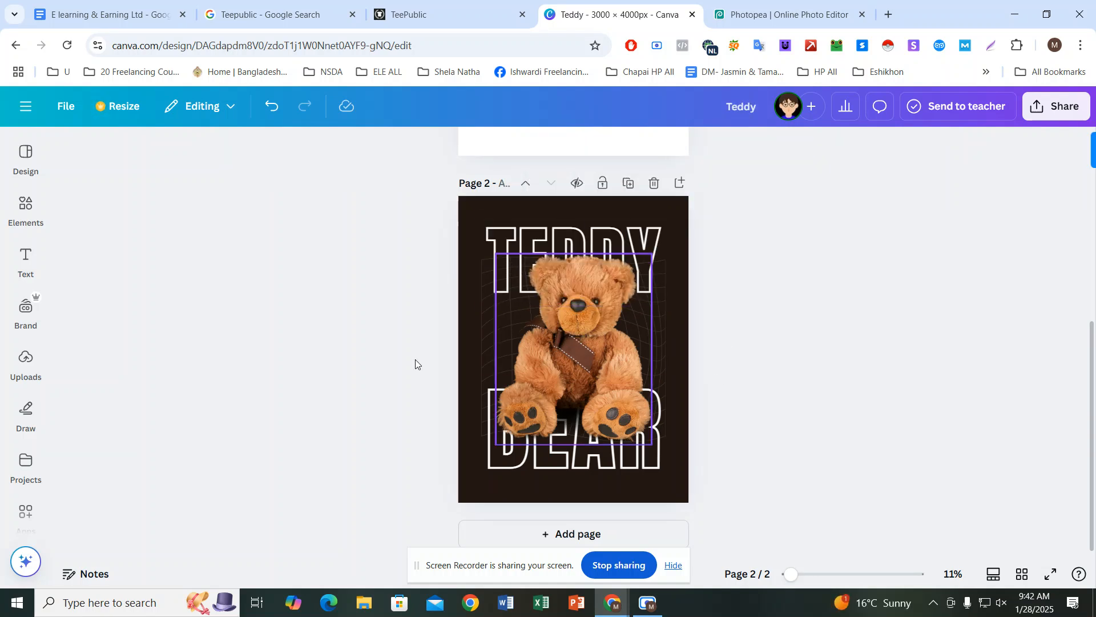
Step: Open the design's download settings, keep PNG as the file type, and enable the transparent background
click(1059, 107)
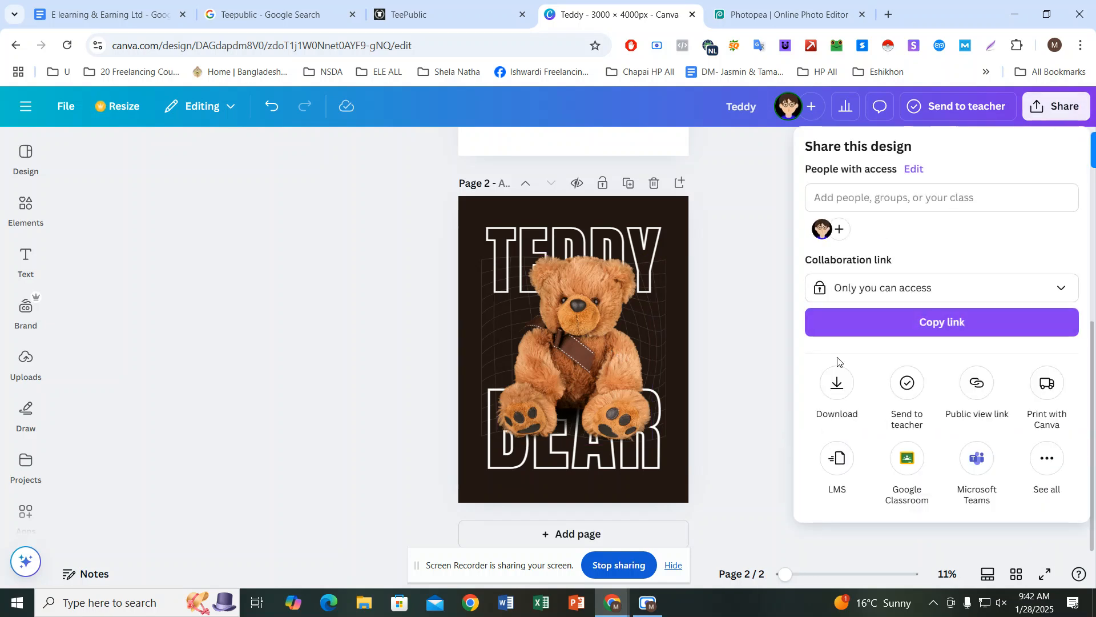
click(837, 383)
click(870, 201)
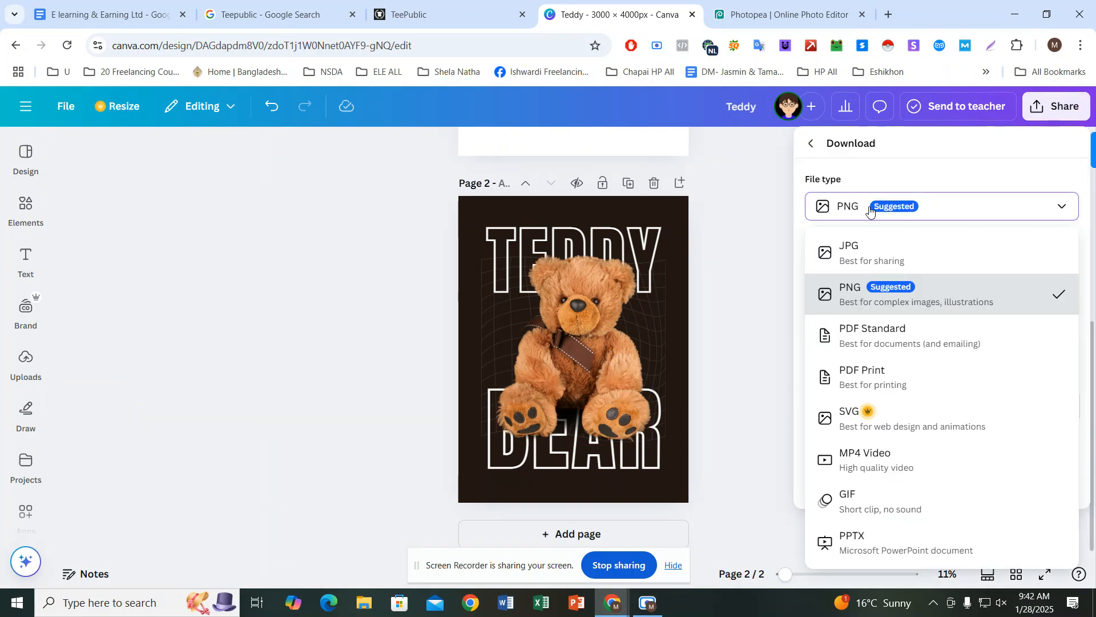
click(873, 209)
click(903, 201)
click(1061, 207)
click(914, 355)
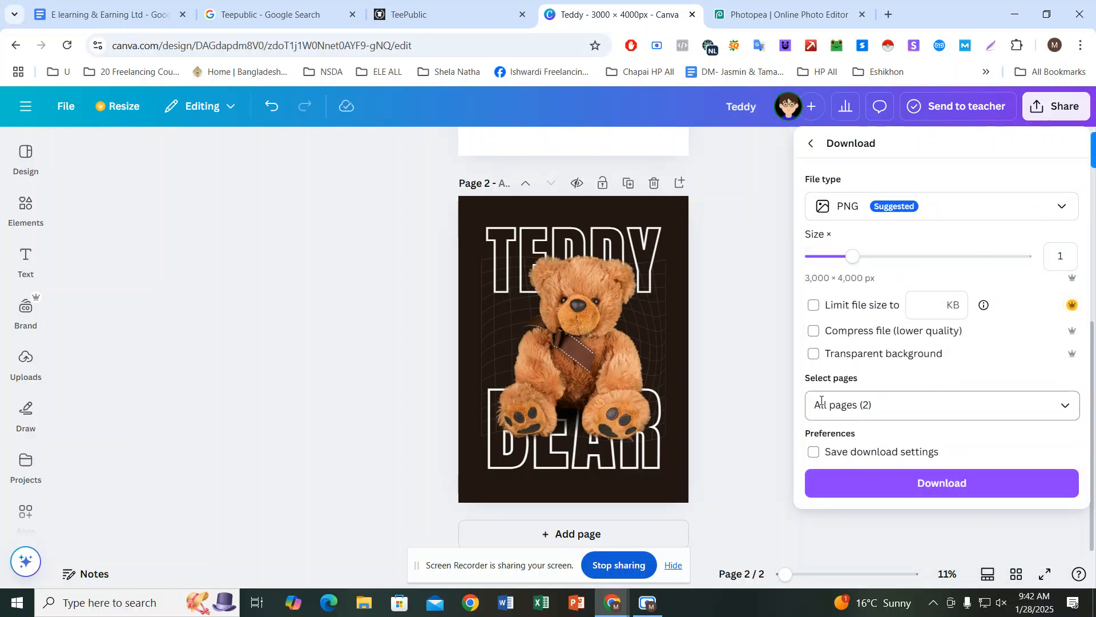
click(815, 355)
Step: Restrict the page selection to Page 2 only and download the teddy bear design
click(904, 408)
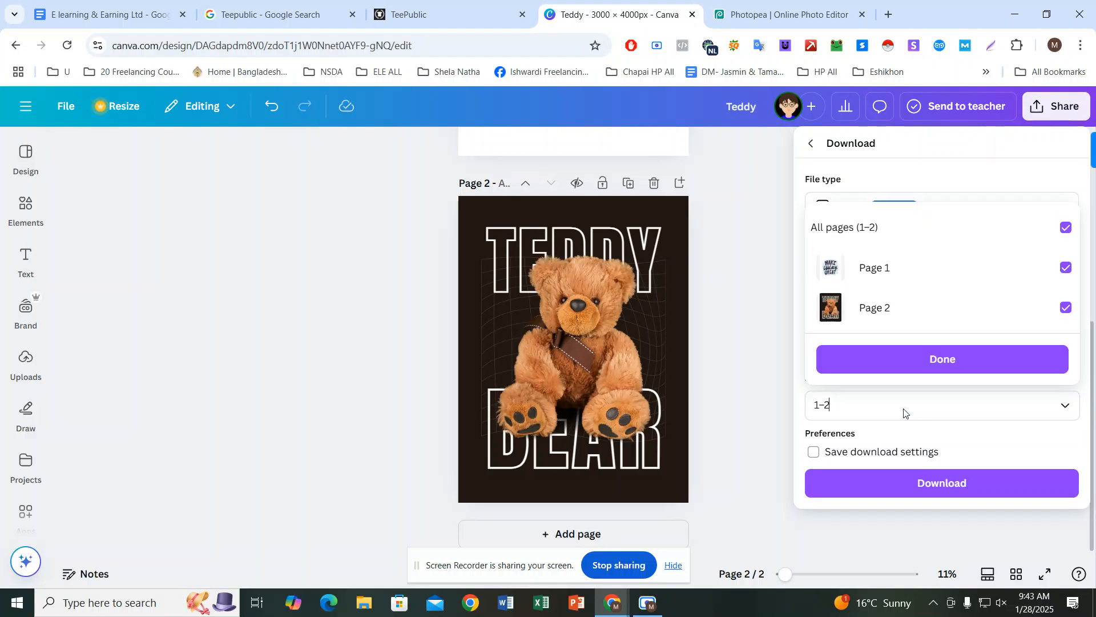
click(1064, 227)
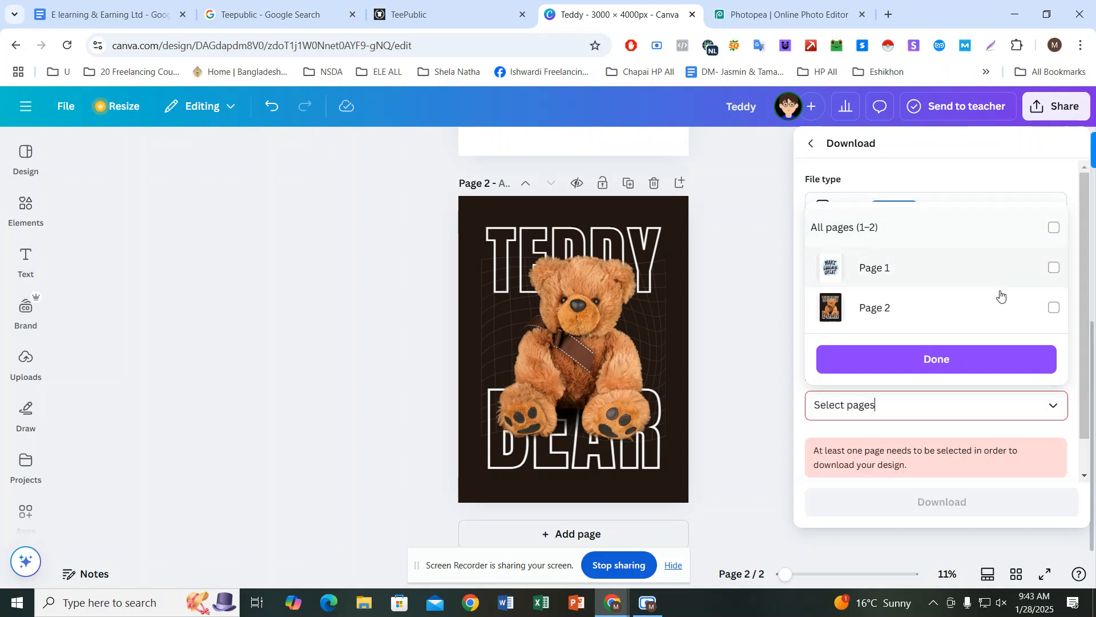
click(1056, 308)
click(941, 361)
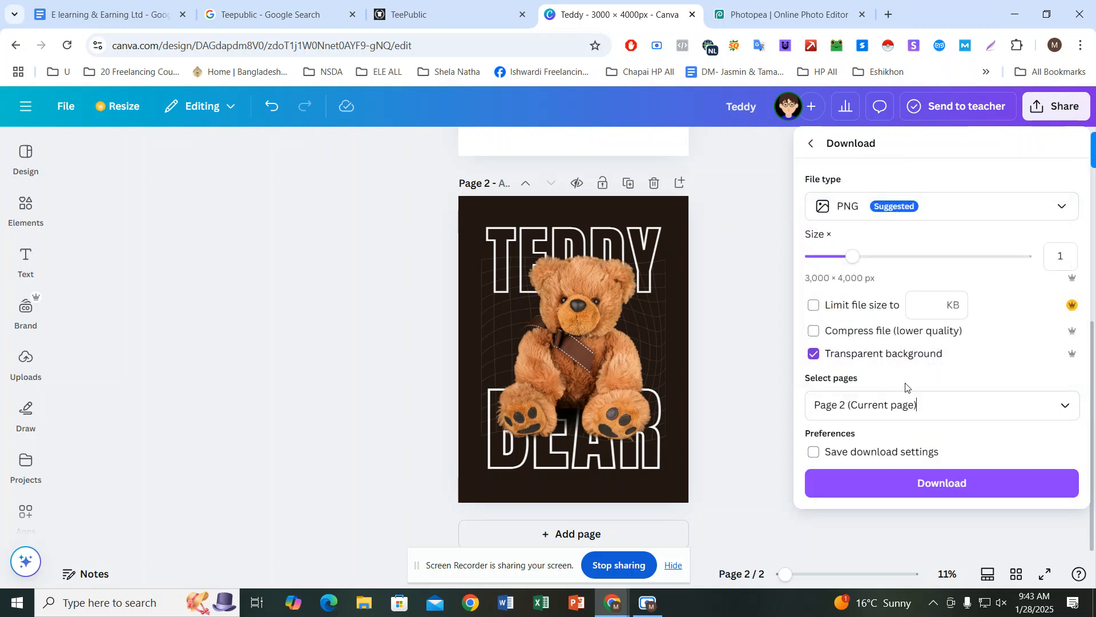
click(973, 485)
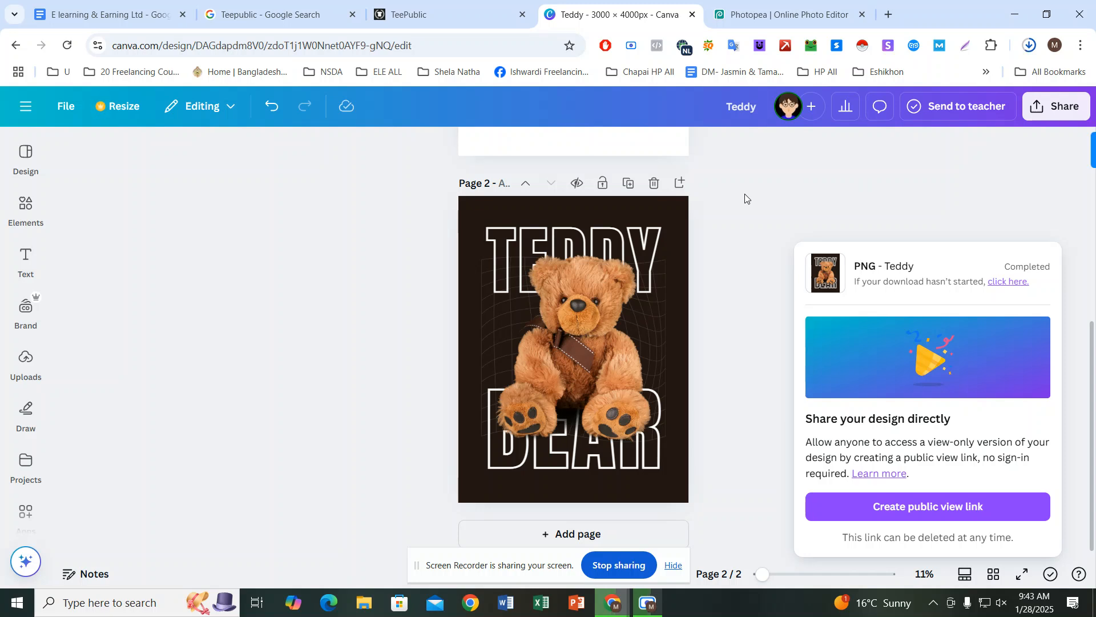
Step: Try to copy the TEDDY heading text from the Canva design into the class notes document below the Photopea link
double_click(504, 247)
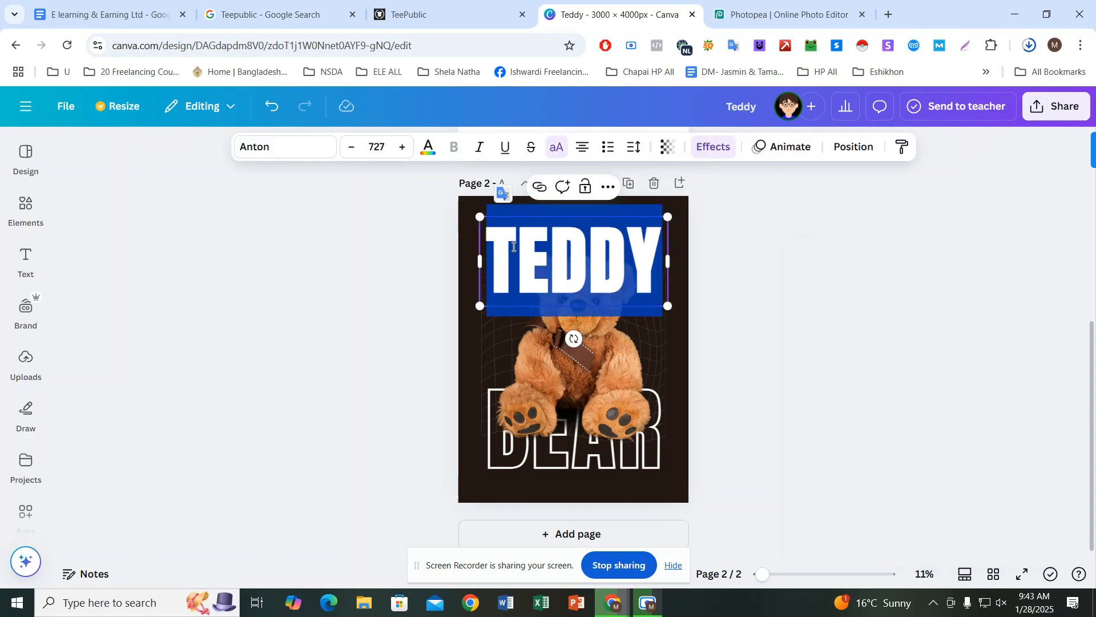
click(109, 13)
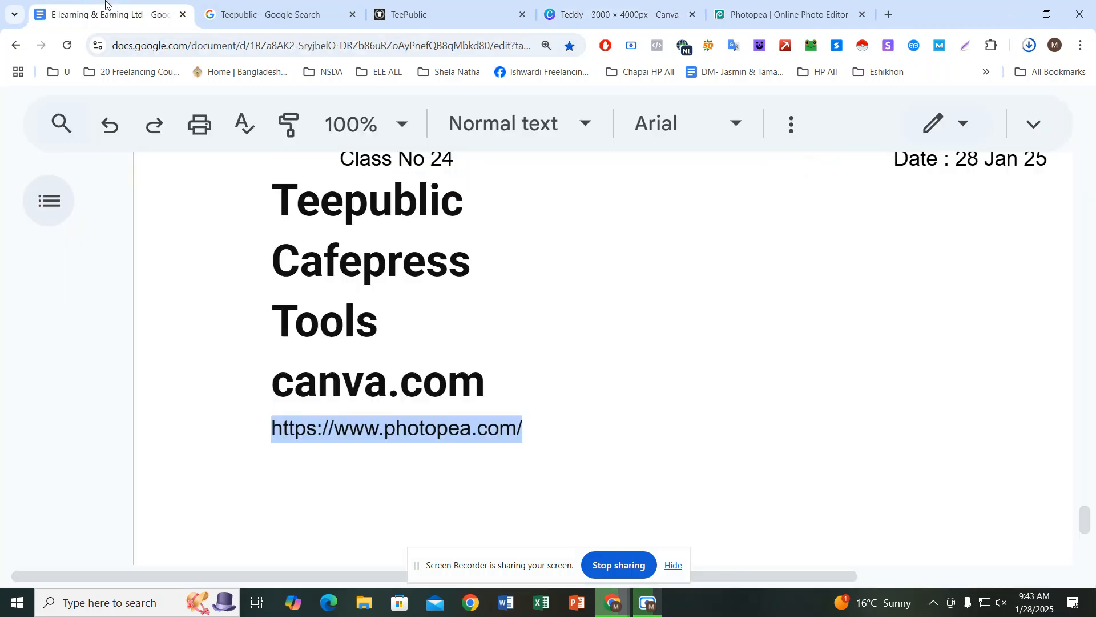
click(560, 441)
key(Return)
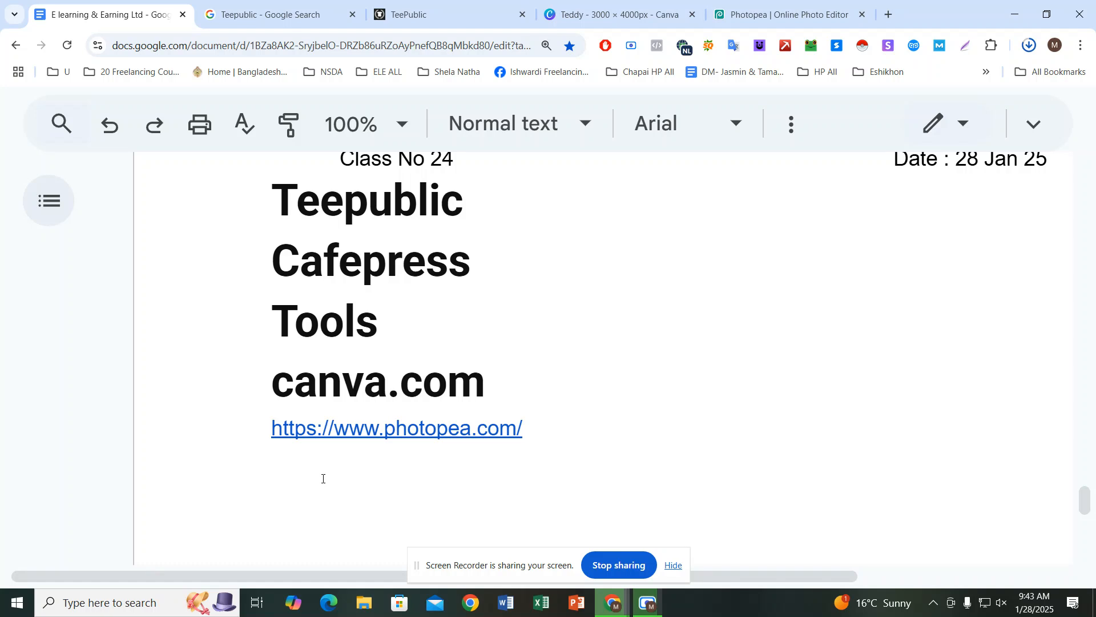
scroll(322, 478, down, 3)
scroll(308, 359, down, 5)
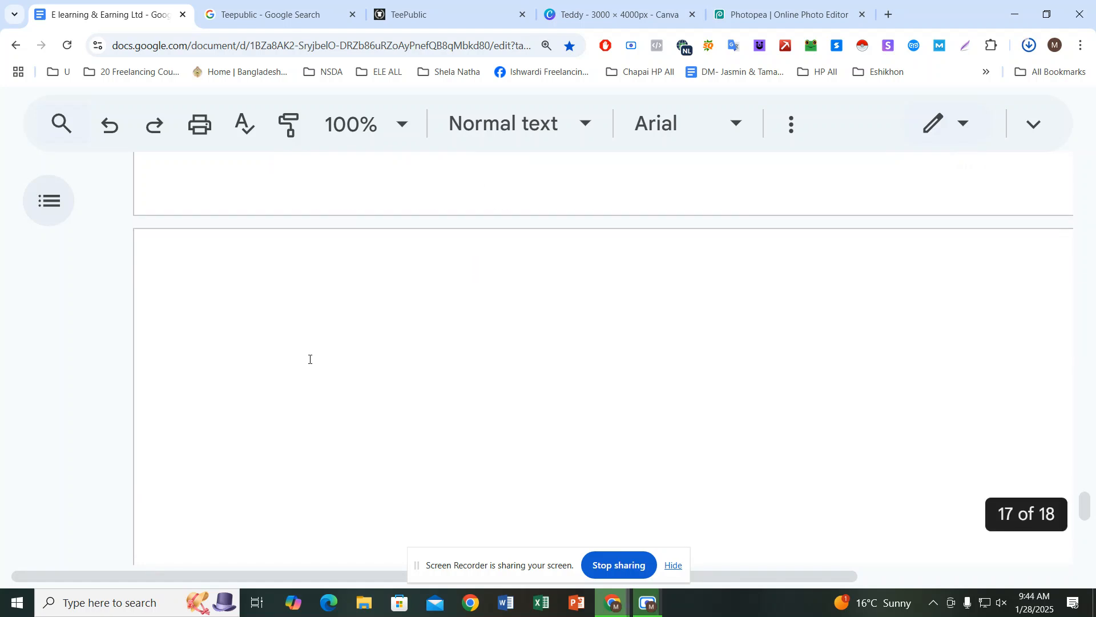
scroll(318, 340, up, 1)
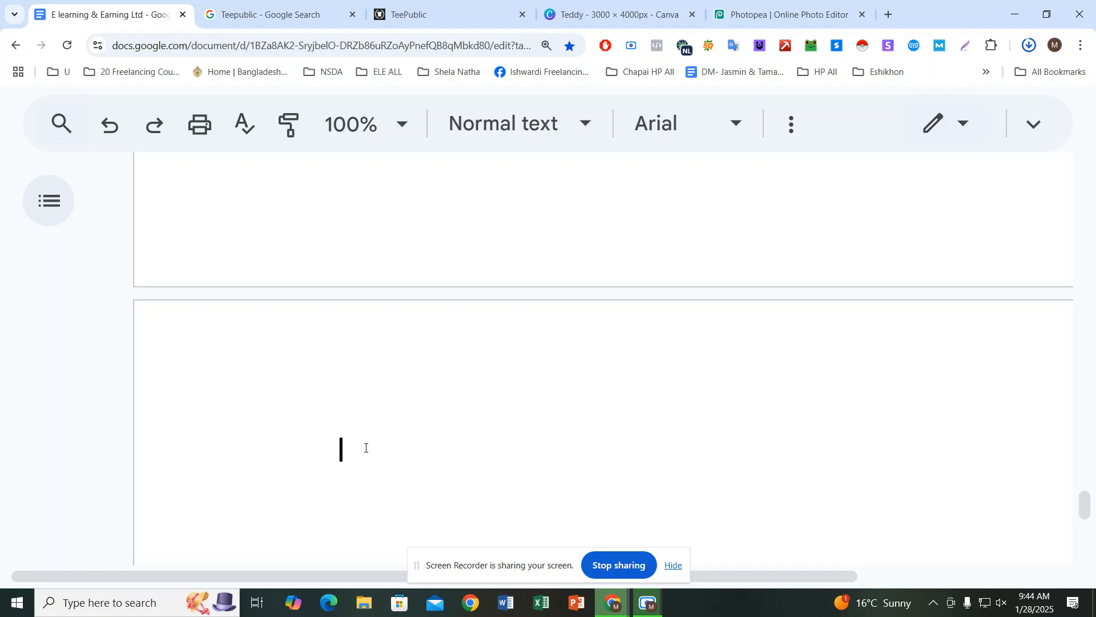
right_click(342, 410)
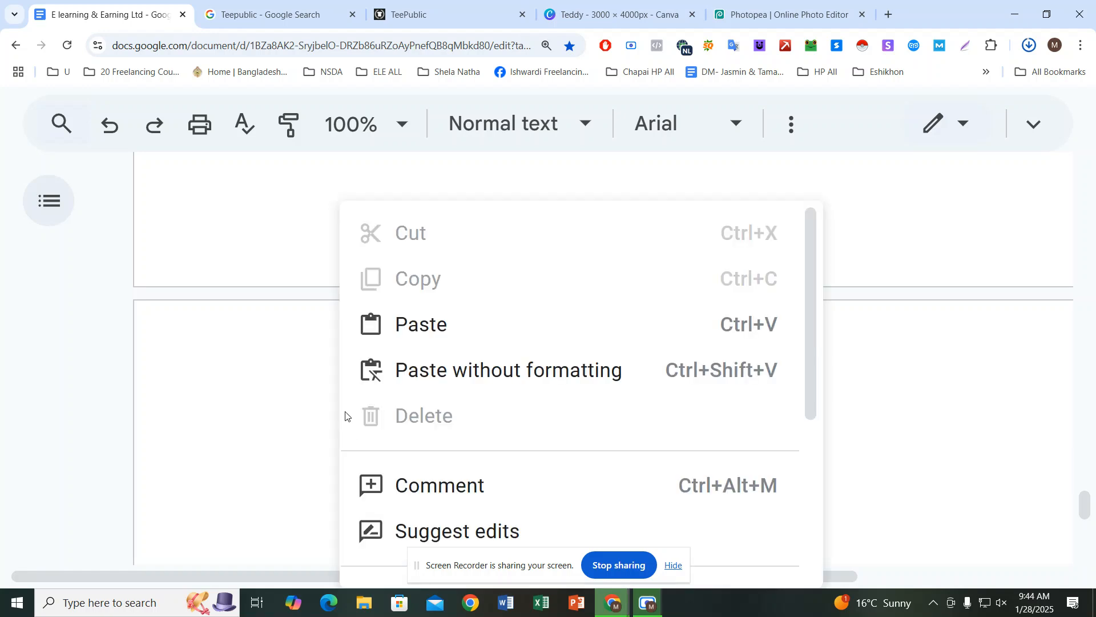
click(402, 335)
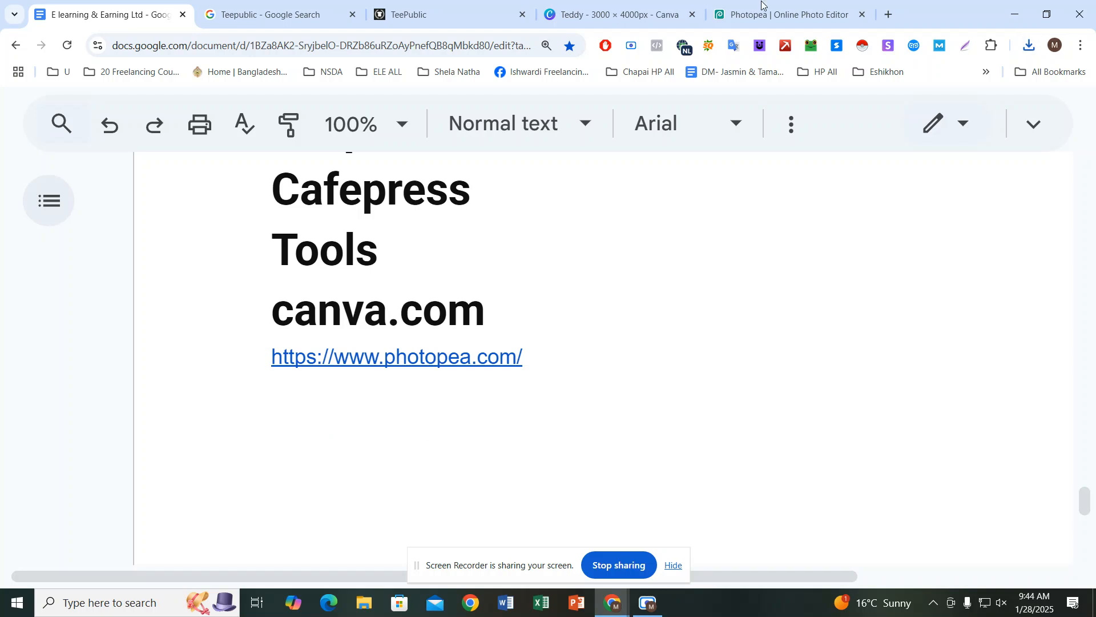
Step: Copy the TEDDY heading text from the Canva design and return to the end of the Photopea link in the class notes
click(611, 15)
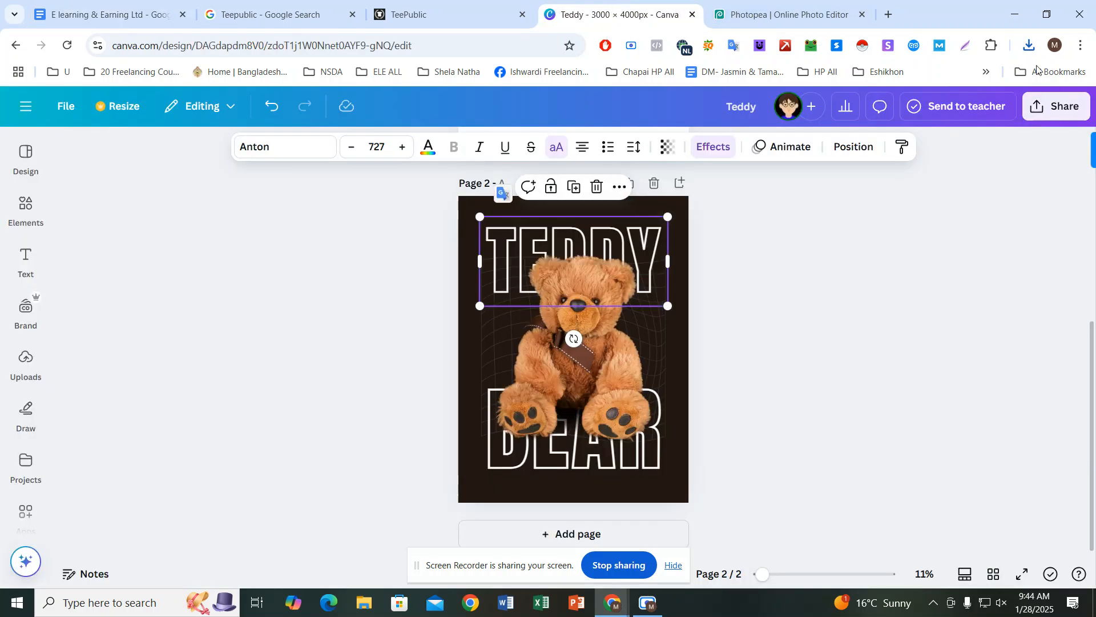
double_click(526, 246)
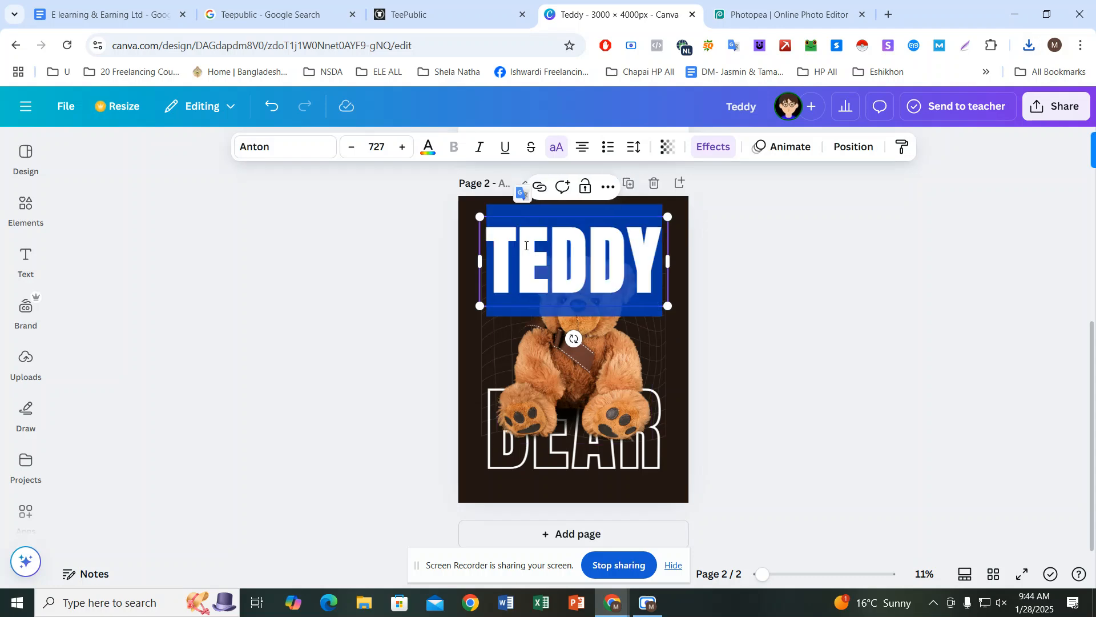
right_click(526, 246)
click(600, 339)
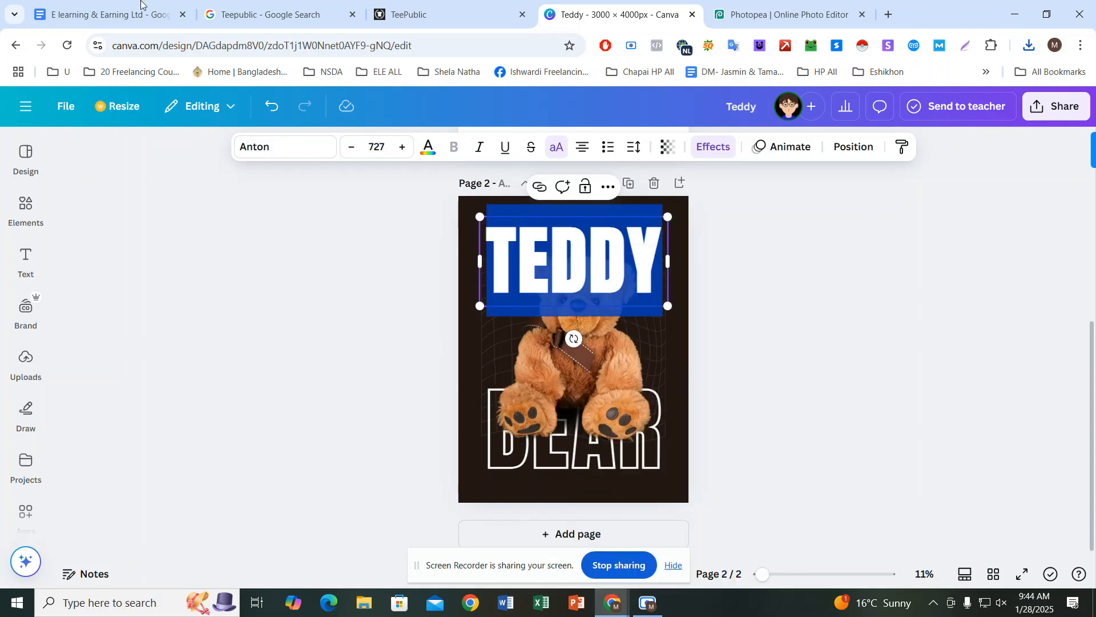
click(108, 14)
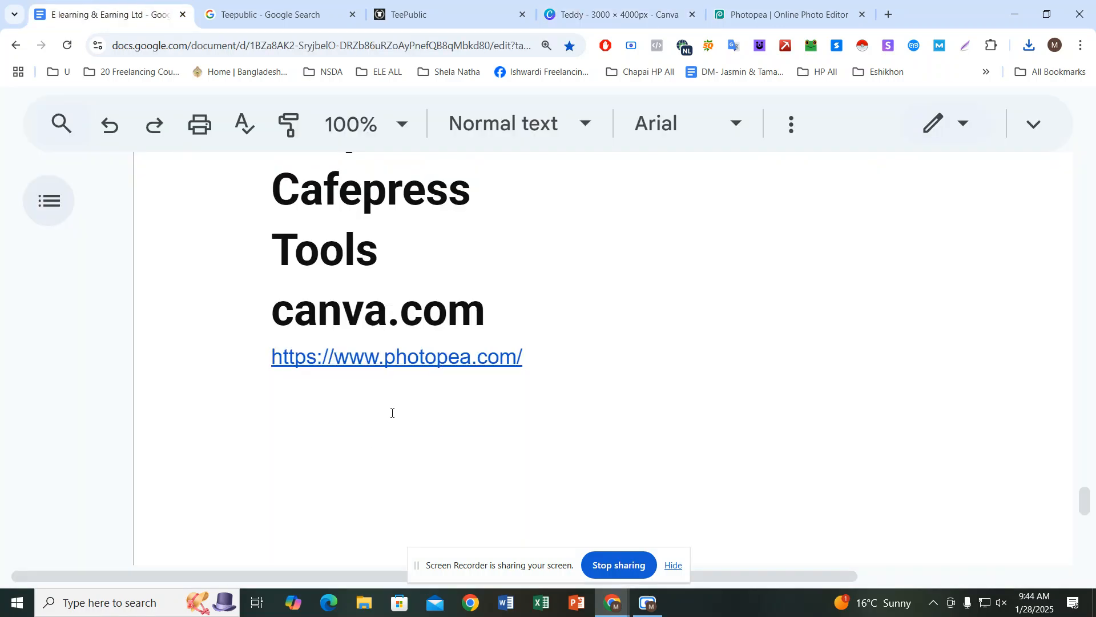
scroll(391, 413, down, 3)
click(562, 214)
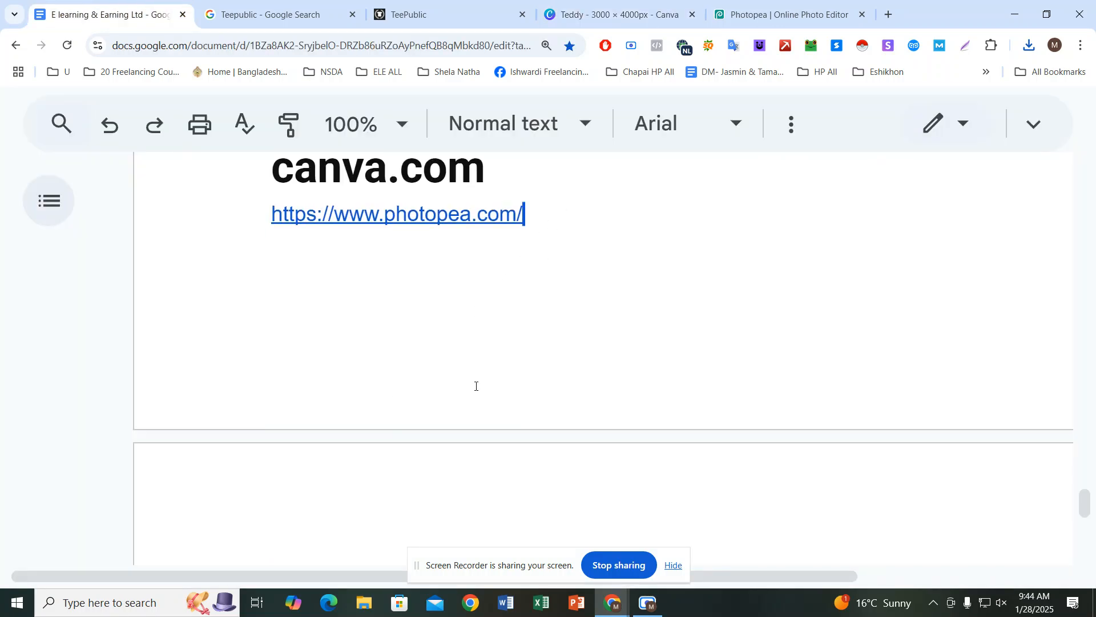
Step: Open Notepad and put the text "Teddy" in a blank note
click(109, 604)
text(ot)
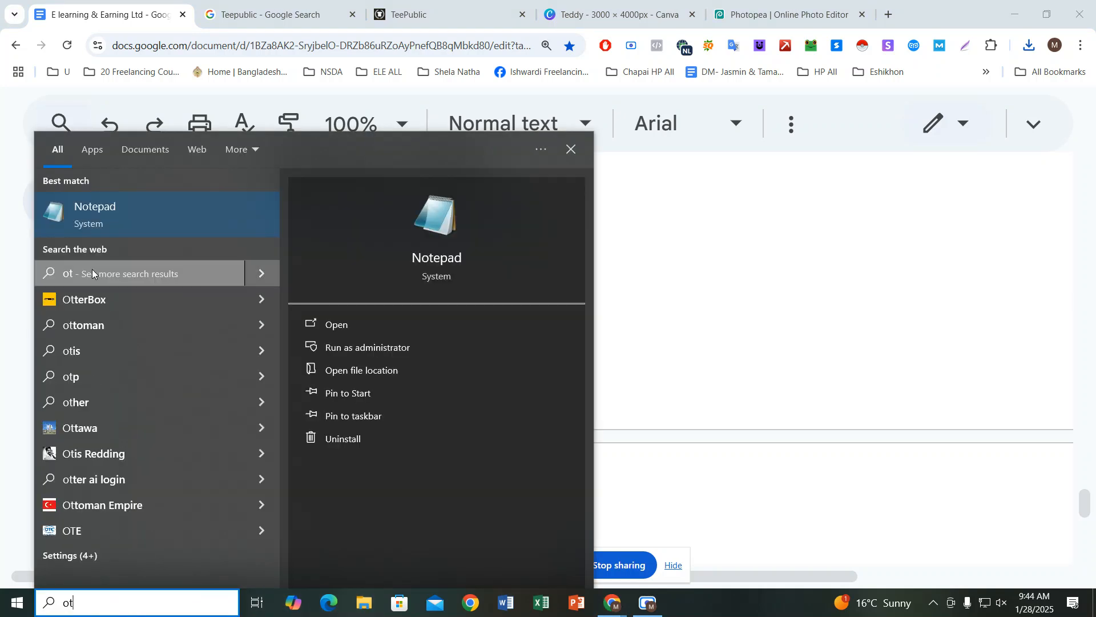
click(110, 228)
text(Teddy)
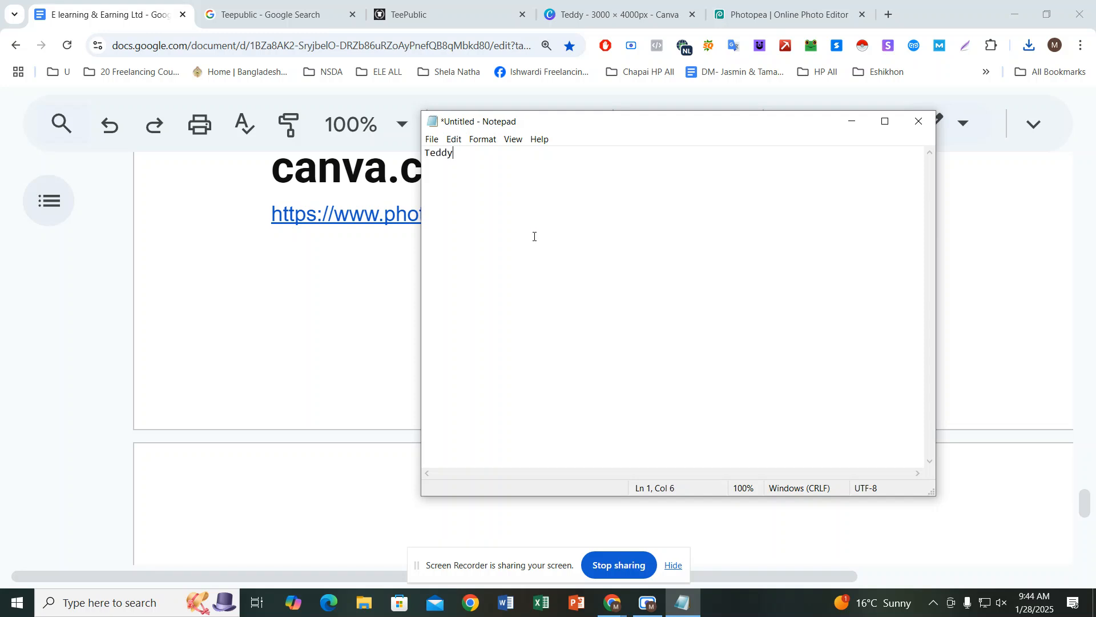
Step: Take the BEAR heading text from the Canva design and add "Bear" after "Teddy" in the Notepad note
click(429, 16)
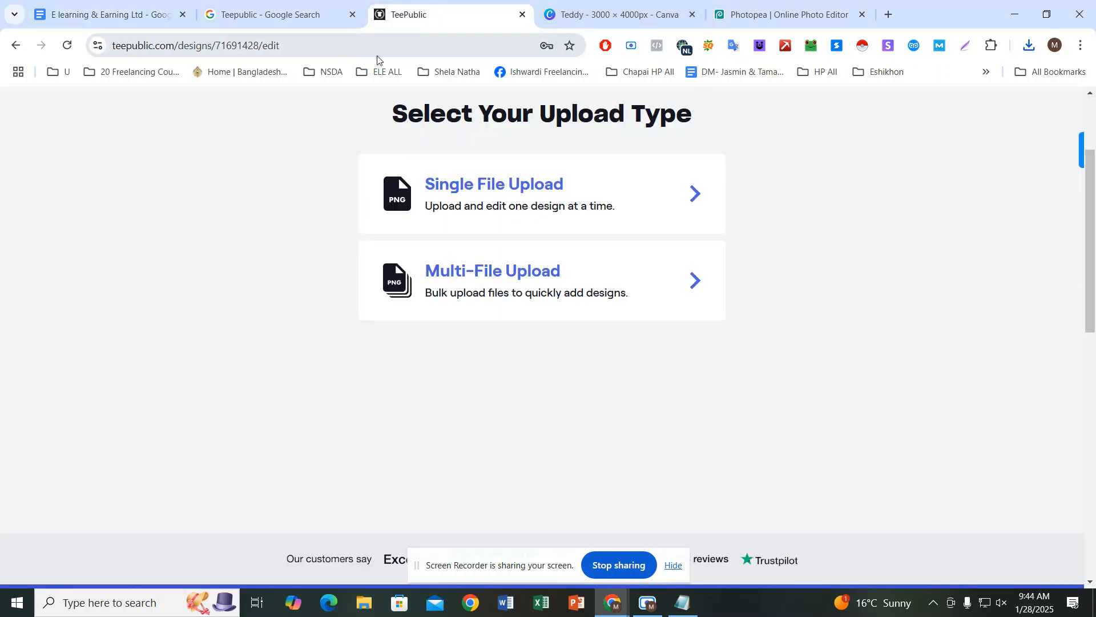
click(616, 14)
click(582, 452)
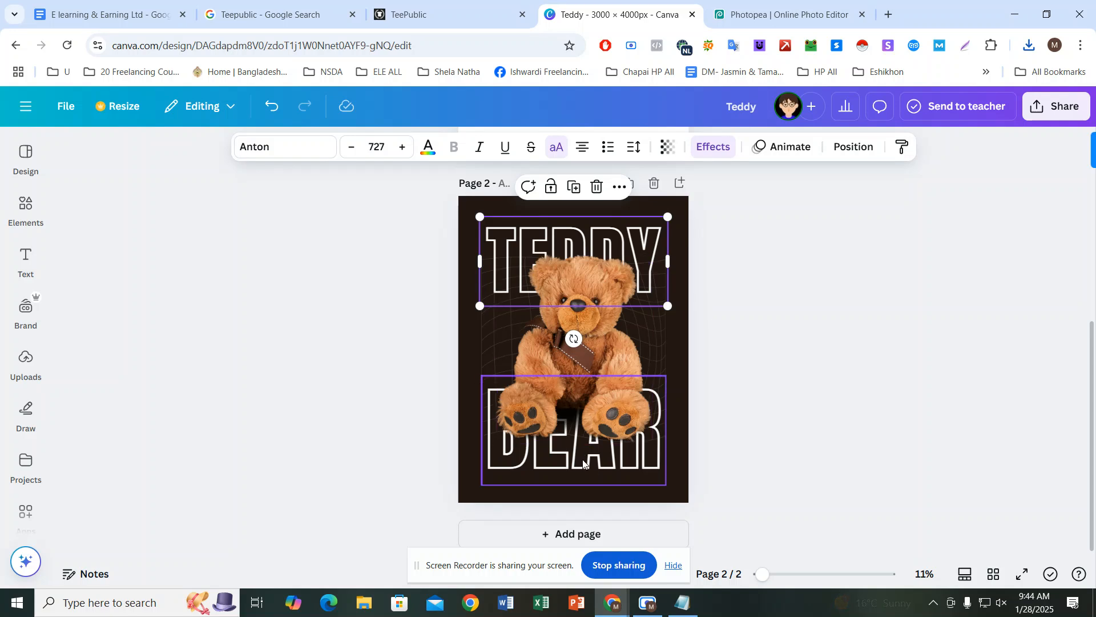
click(583, 459)
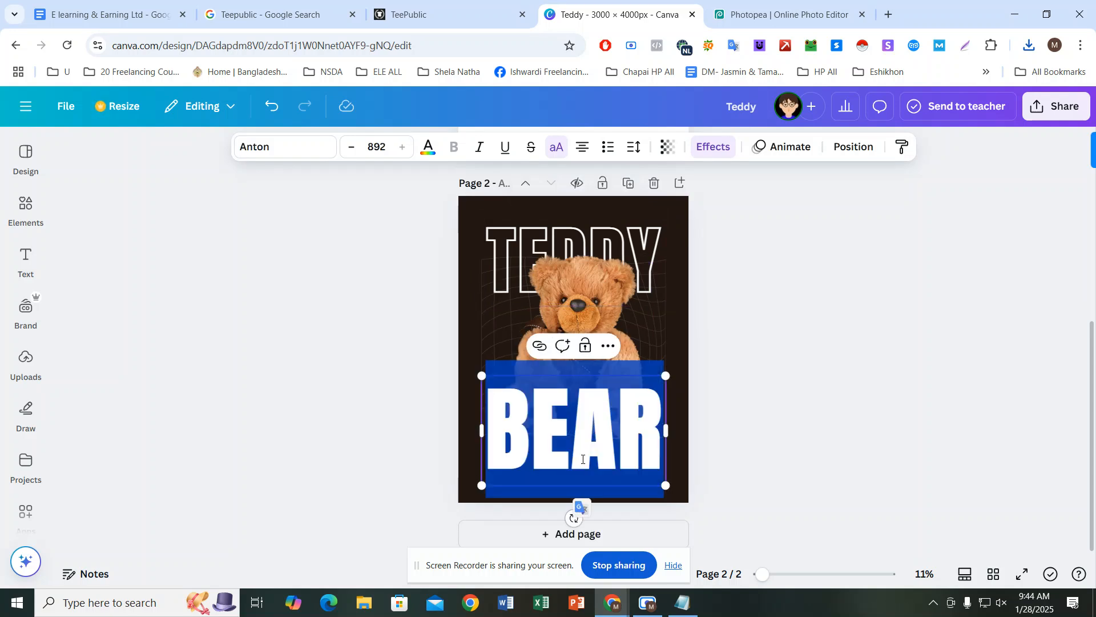
click(682, 603)
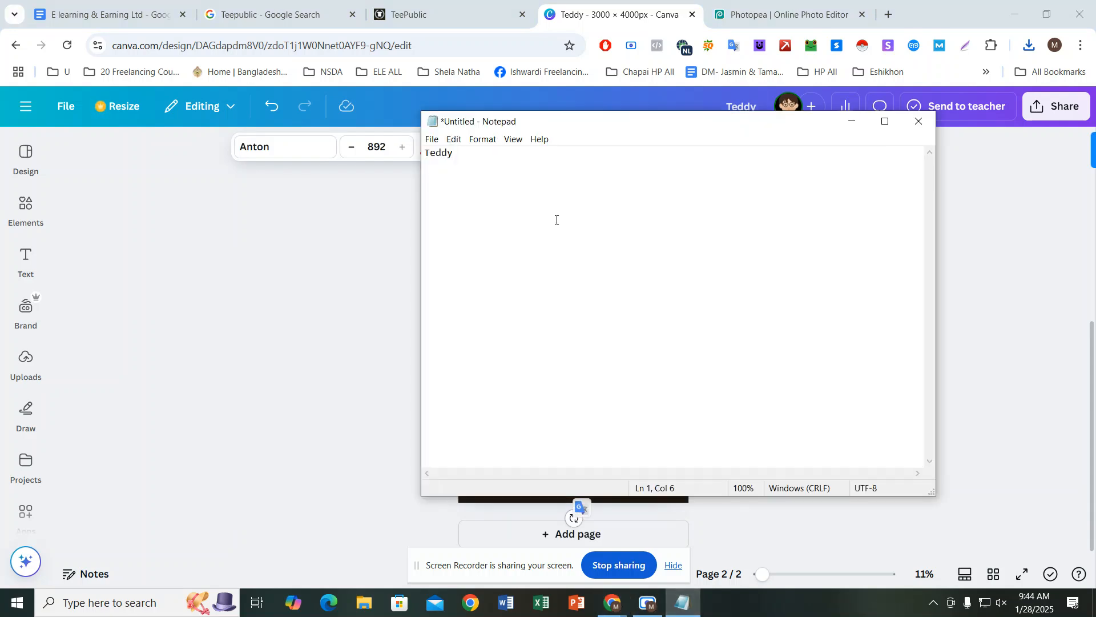
text(Bear)
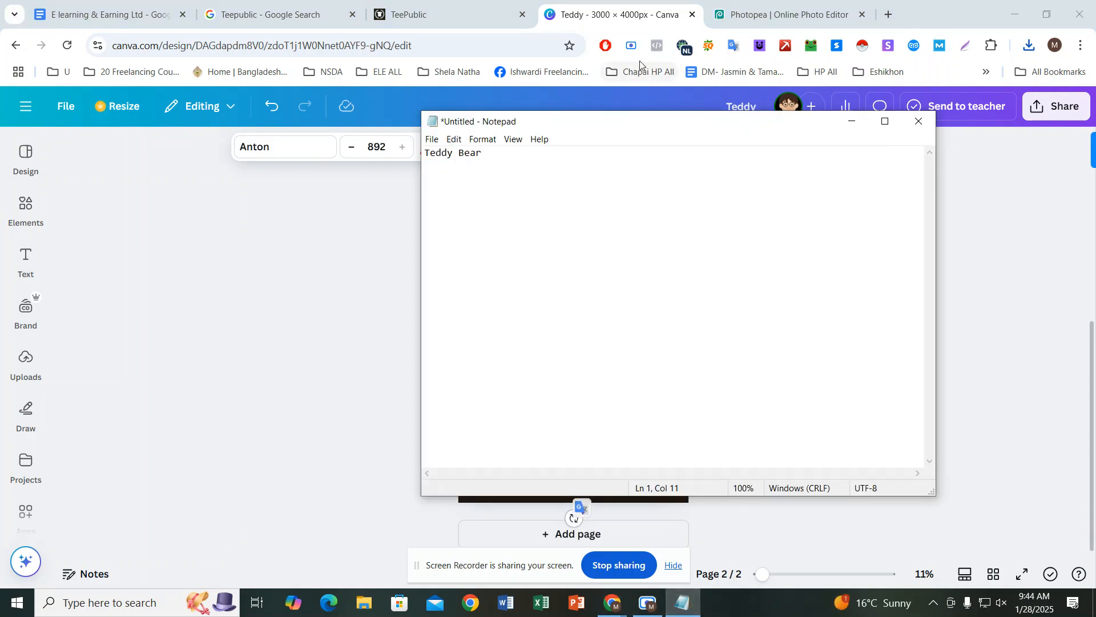
Step: Switch to the Photopea page and highlight its web address and site name
click(588, 20)
click(759, 16)
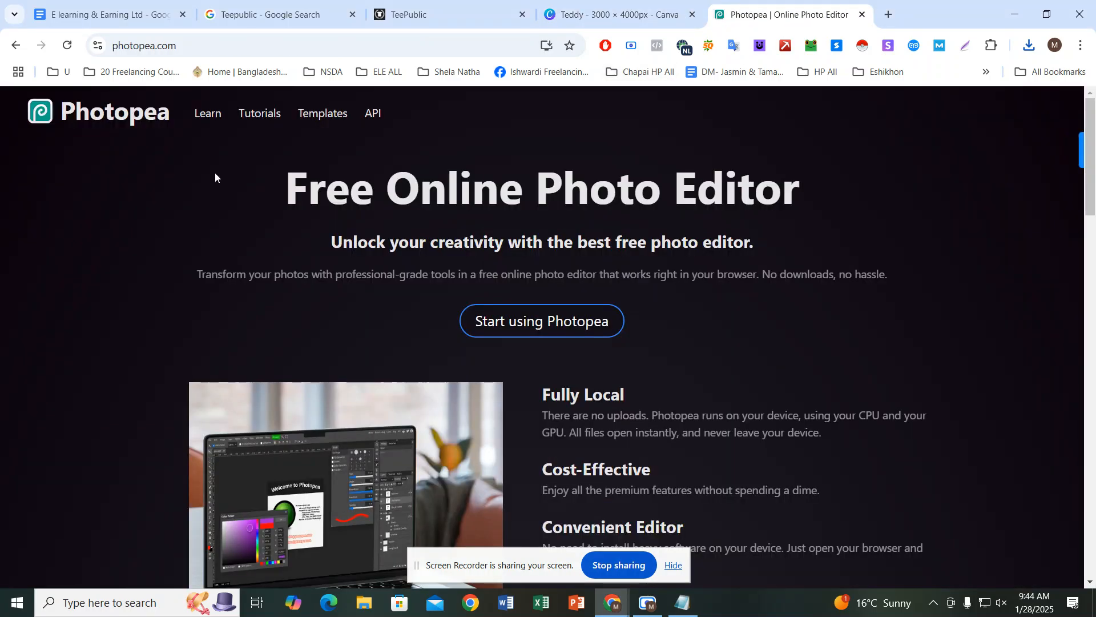
click(206, 38)
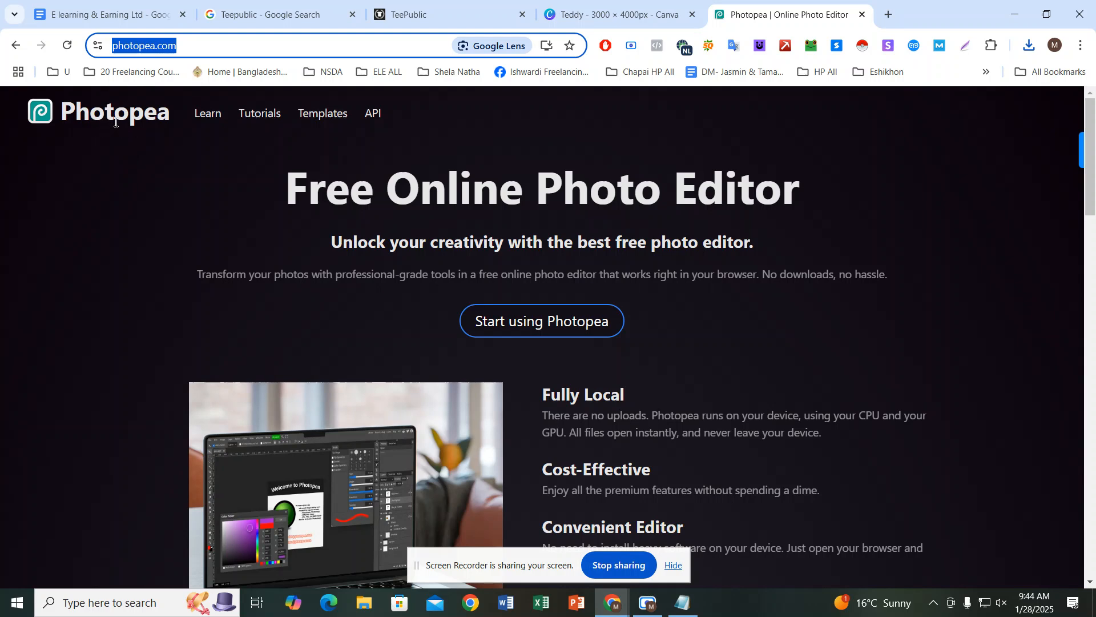
mouse_move(62, 109)
mouse_down()
mouse_move(169, 109)
mouse_move(60, 113)
mouse_up()
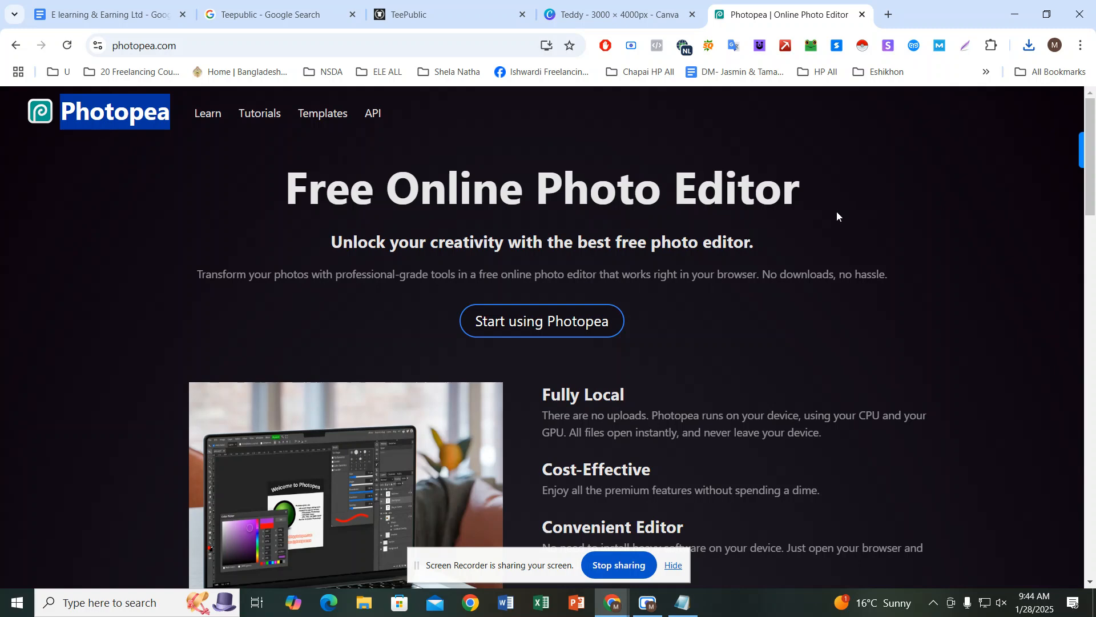
click(1031, 129)
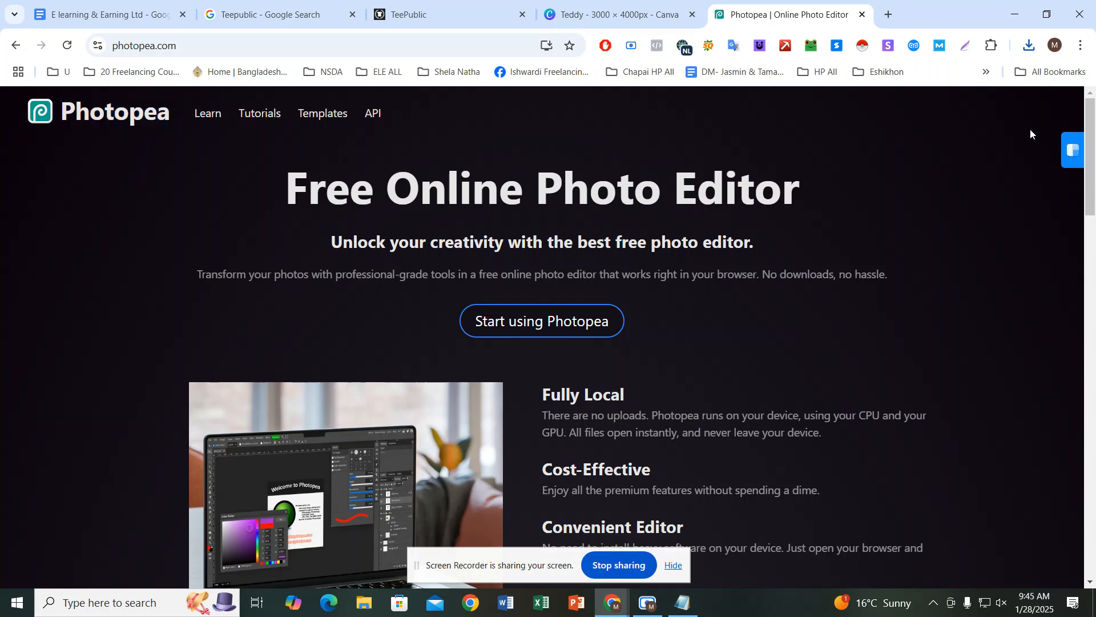
Step: Review the feature overview on the Photopea home page and launch the editor
scroll(691, 294, down, 6)
scroll(640, 311, down, 3)
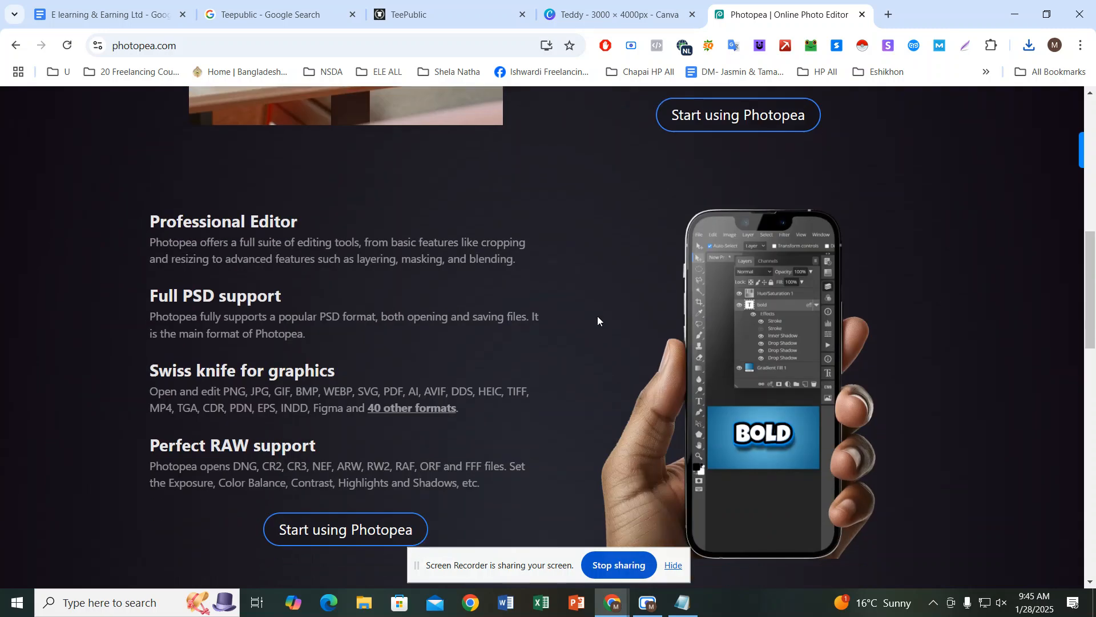
scroll(600, 307, down, 1)
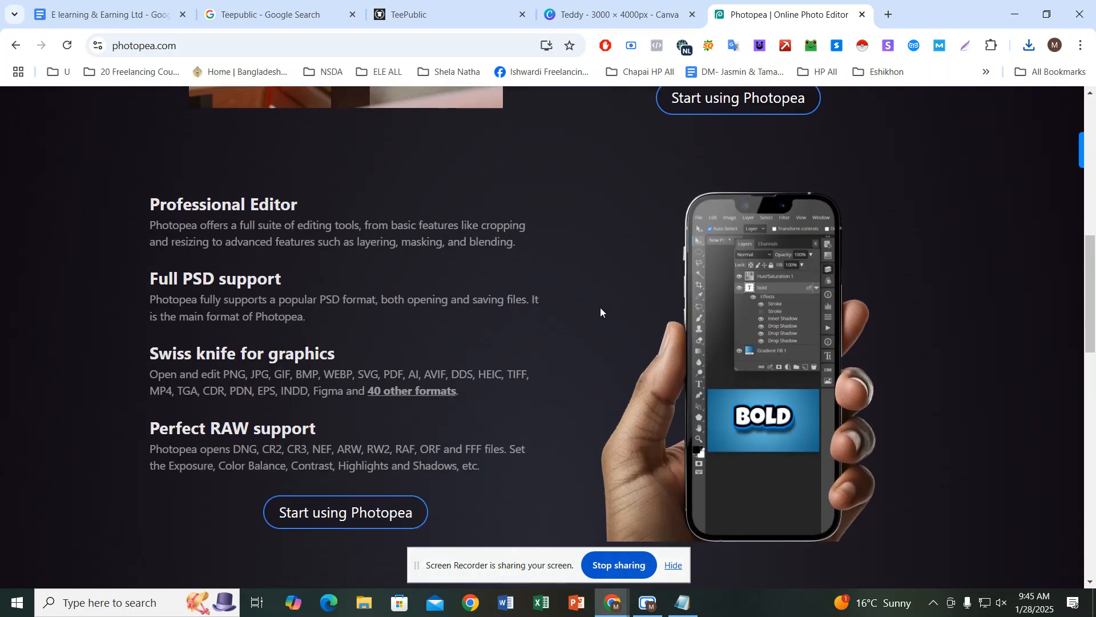
scroll(600, 308, up, 6)
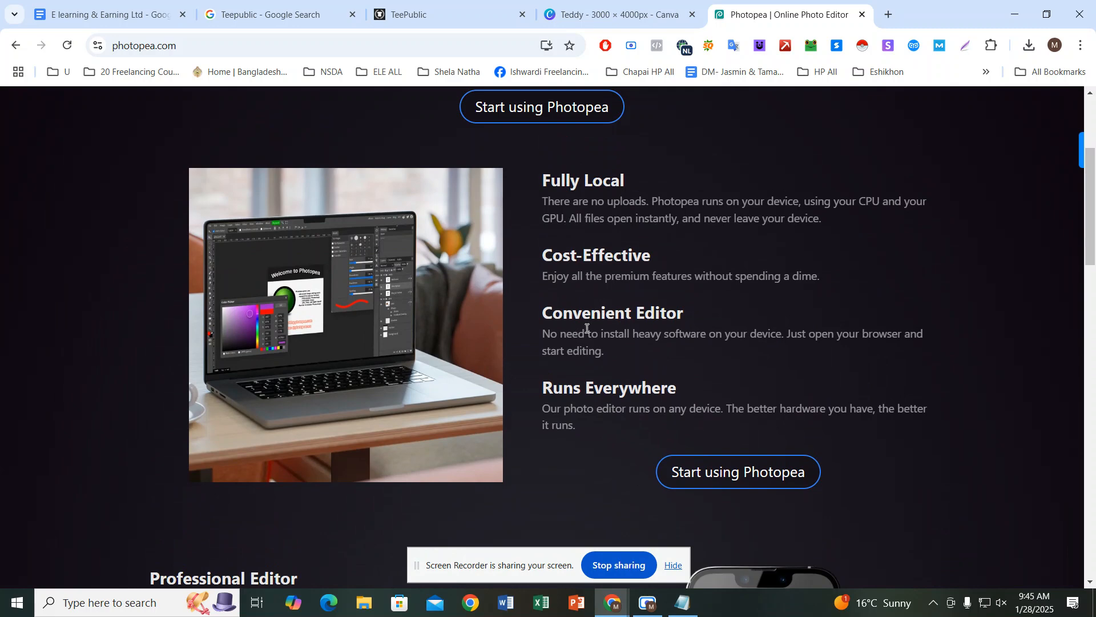
scroll(620, 348, up, 3)
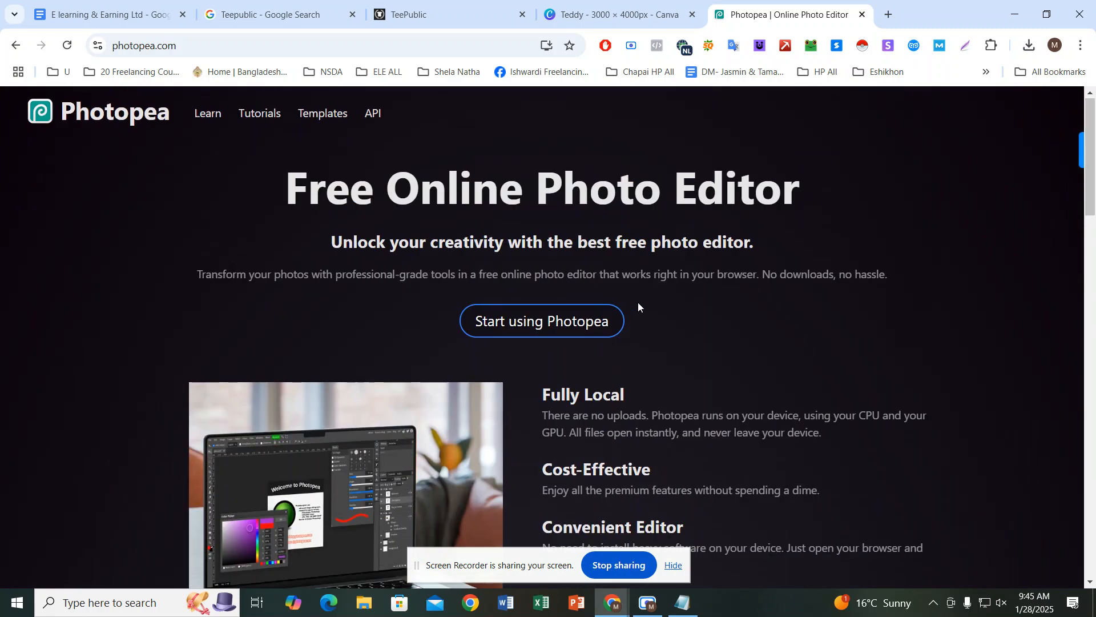
click(540, 324)
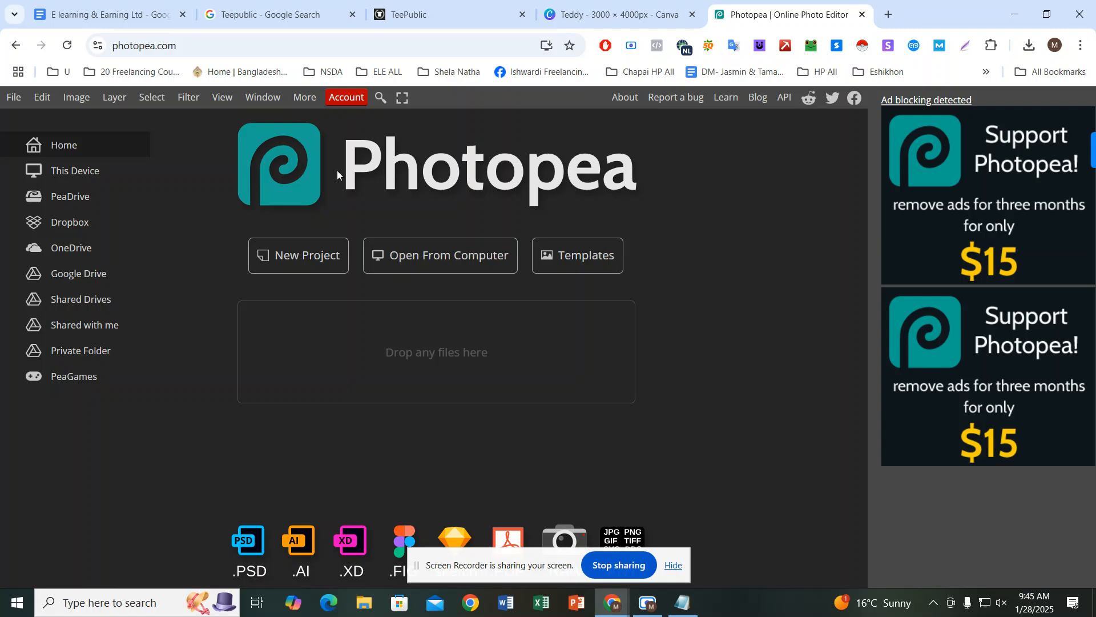
Step: Switch to Canva, check the recent download history for Teddy.png, and return to the Photopea editor
click(612, 8)
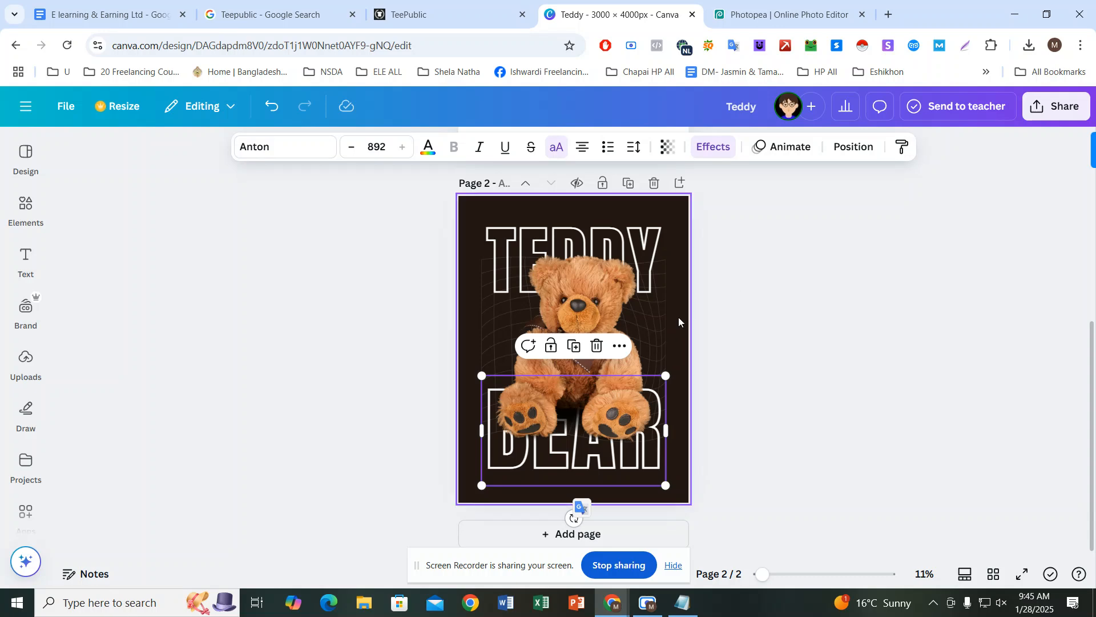
click(1031, 46)
mouse_move(887, 126)
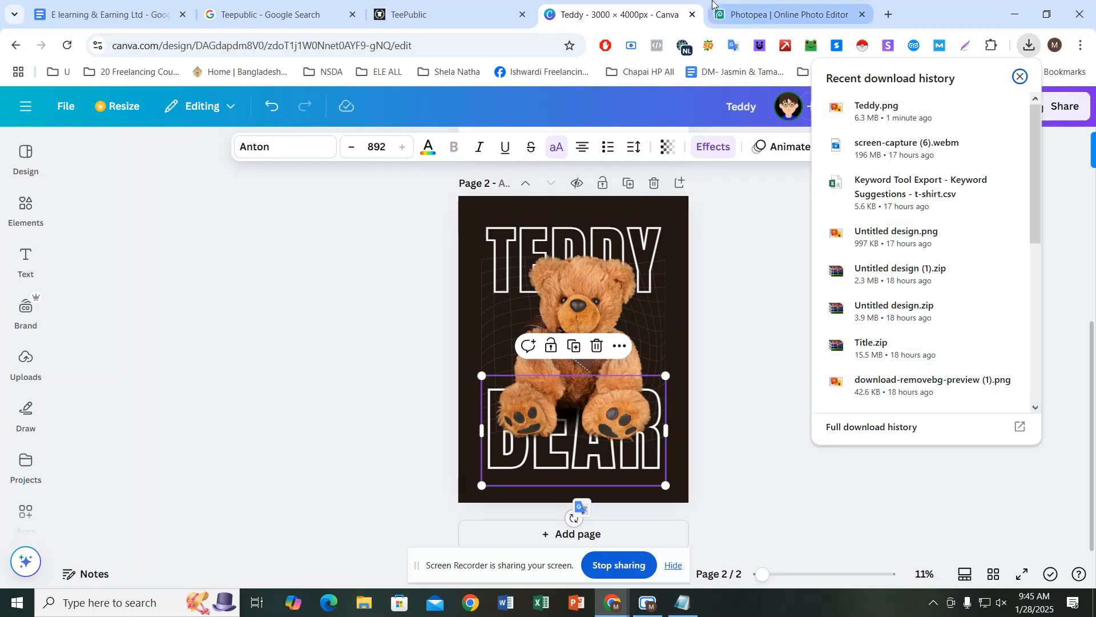
click(782, 14)
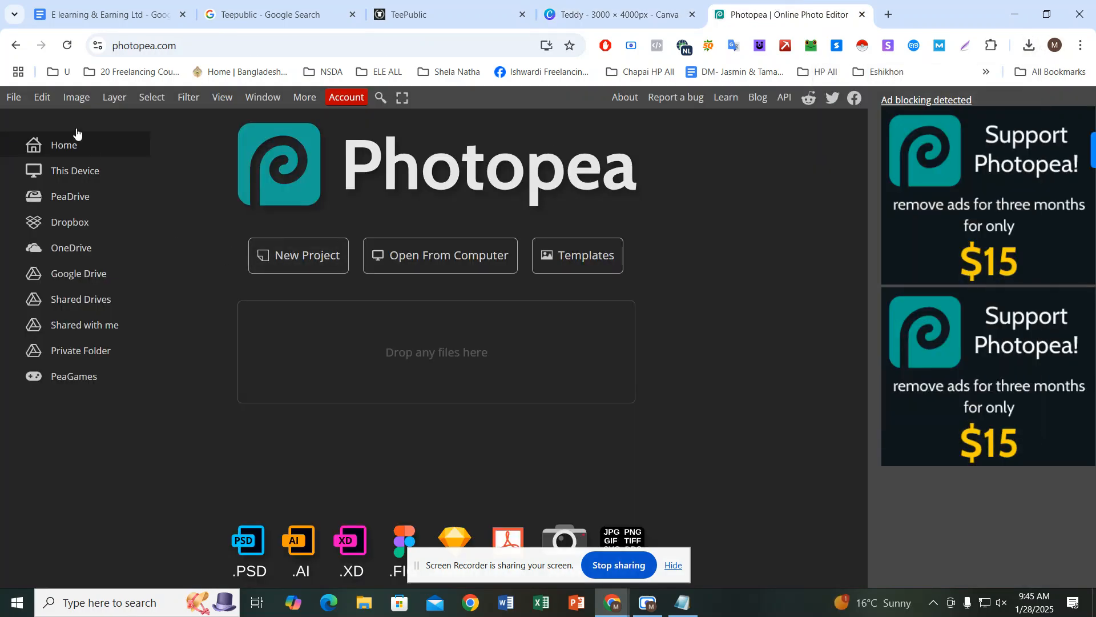
click(78, 98)
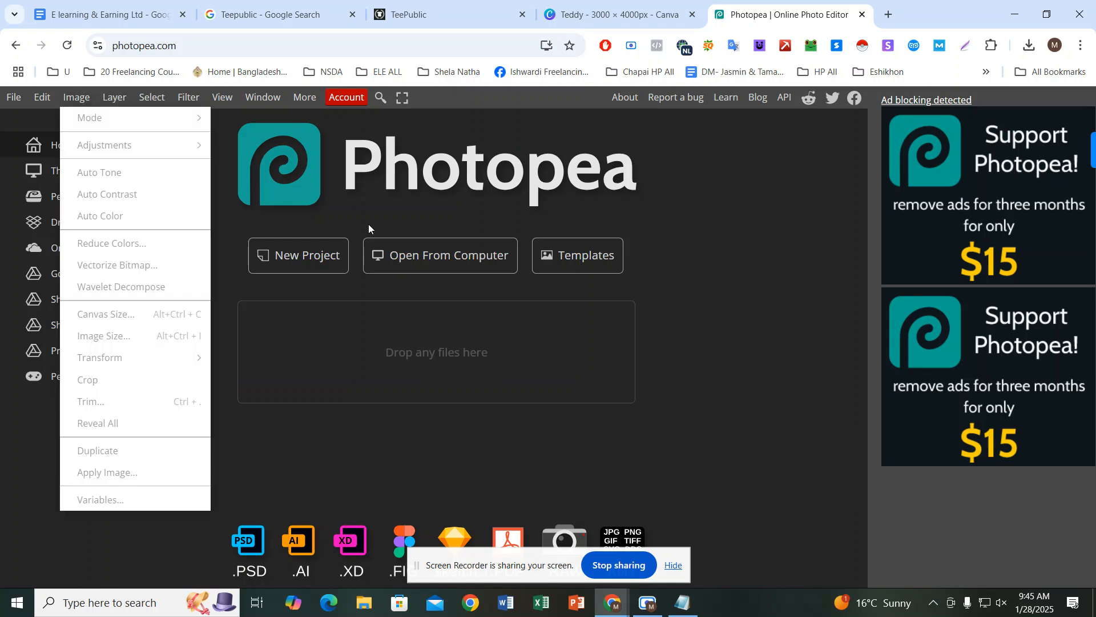
click(386, 190)
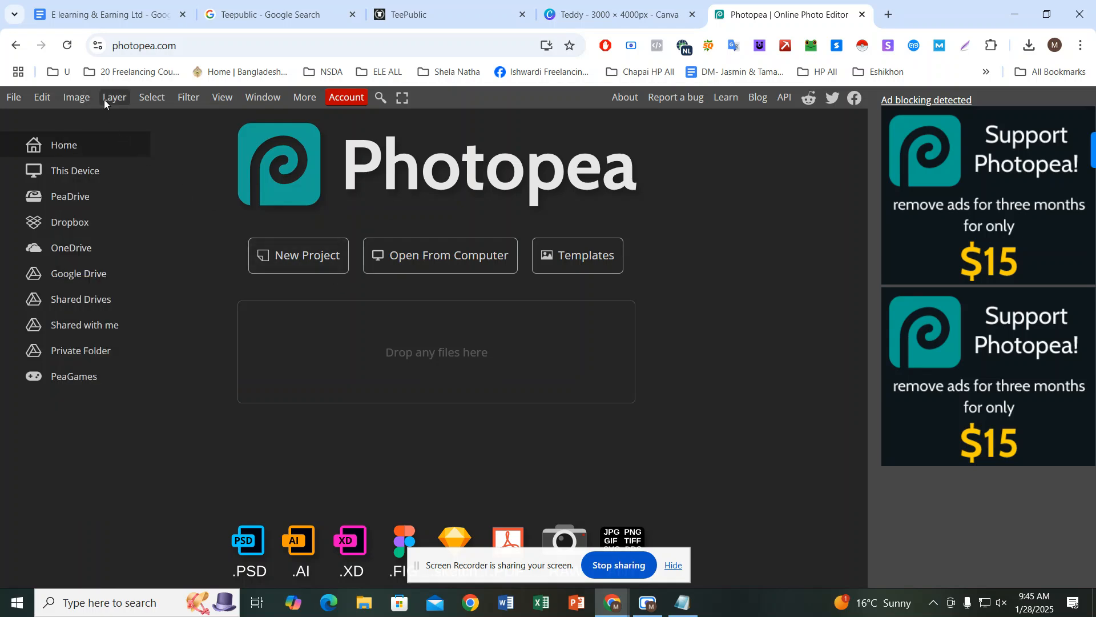
click(139, 98)
mouse_move(112, 101)
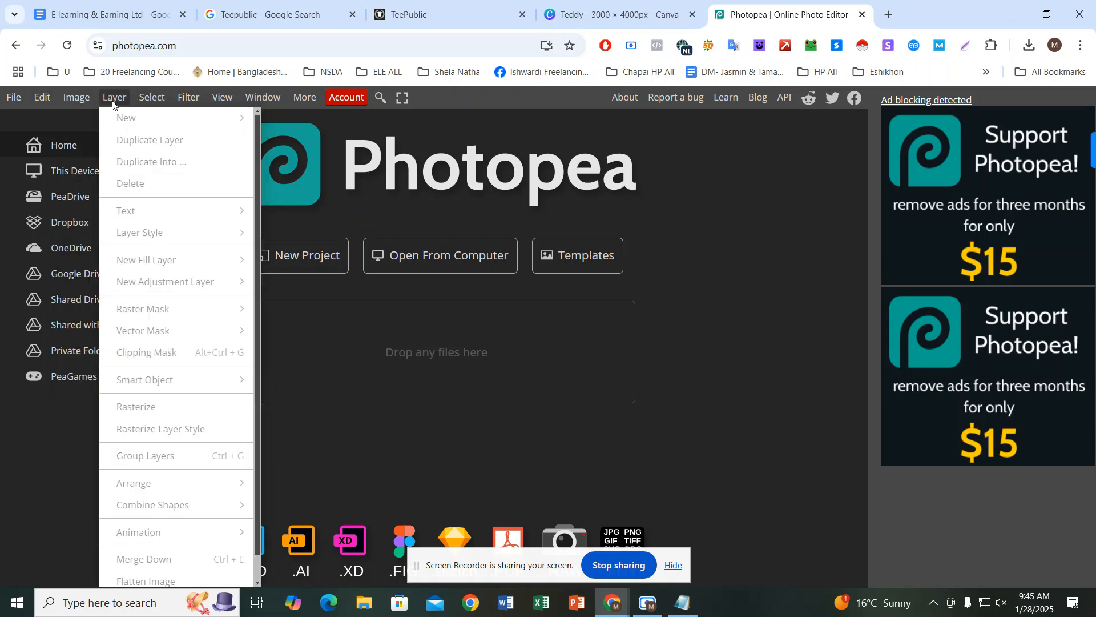
mouse_move(17, 100)
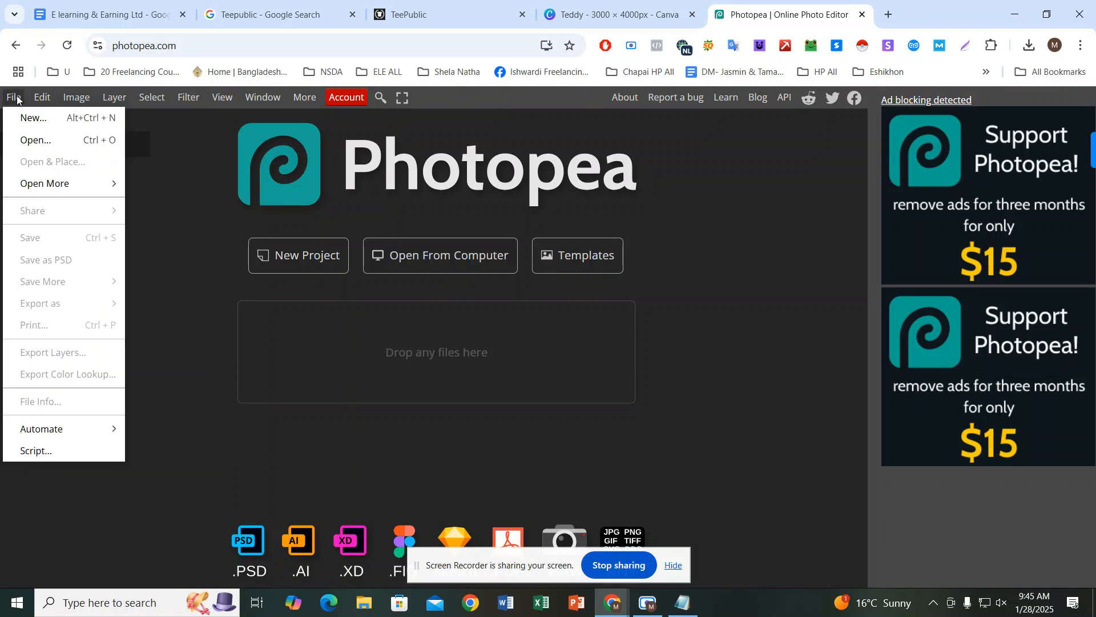
Step: Open the Teddy PNG from the Downloads folder in Photopea and dismiss the ad-blocking notice
click(35, 140)
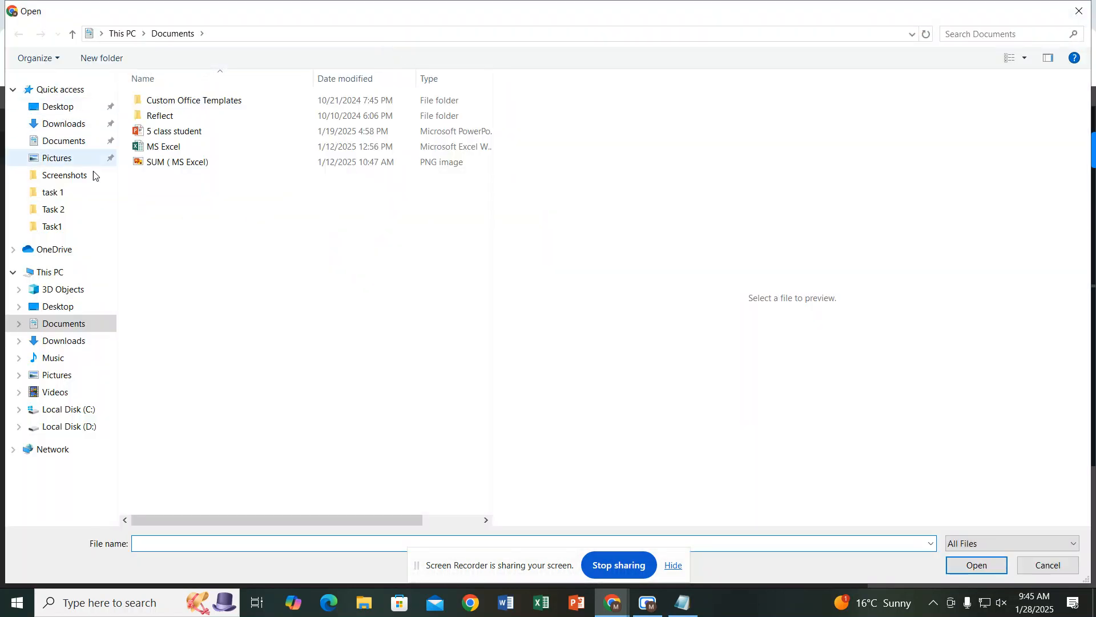
click(72, 323)
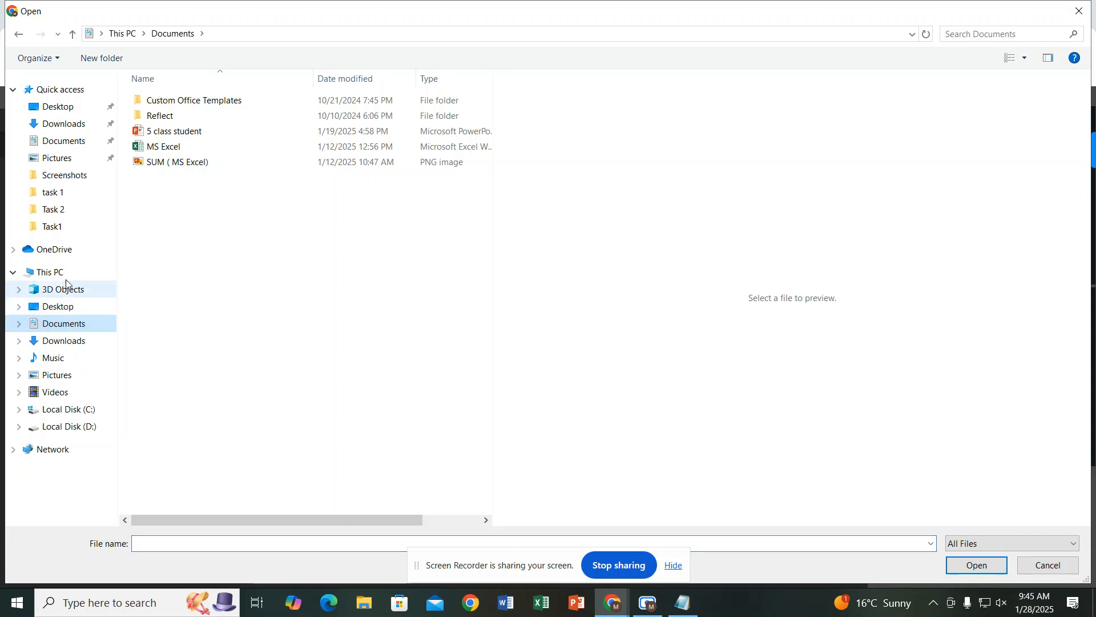
click(72, 125)
click(159, 117)
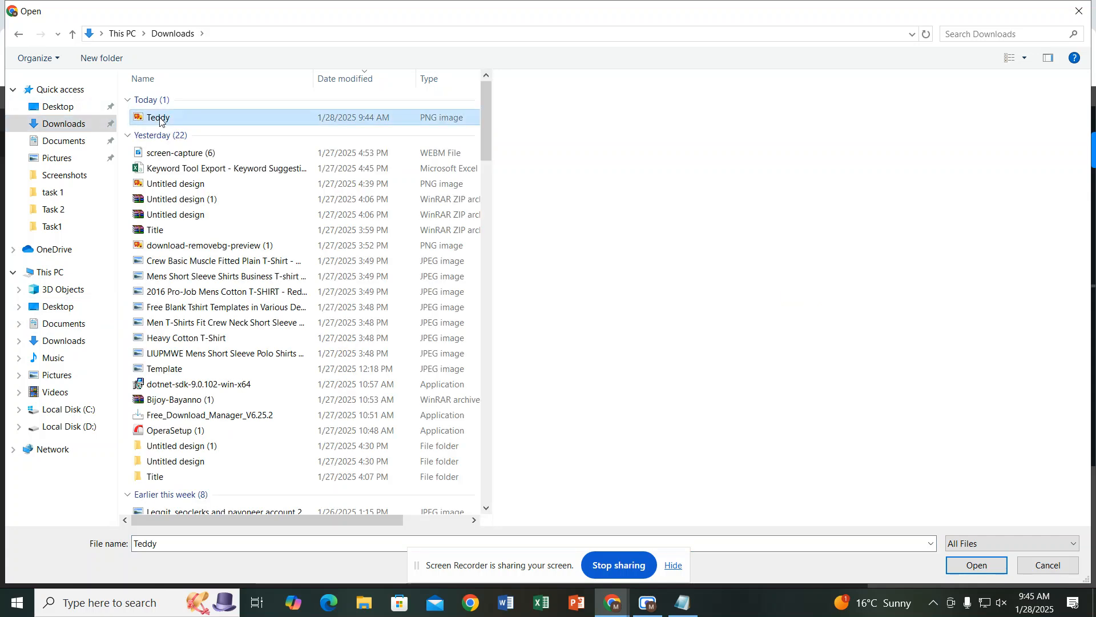
click(974, 569)
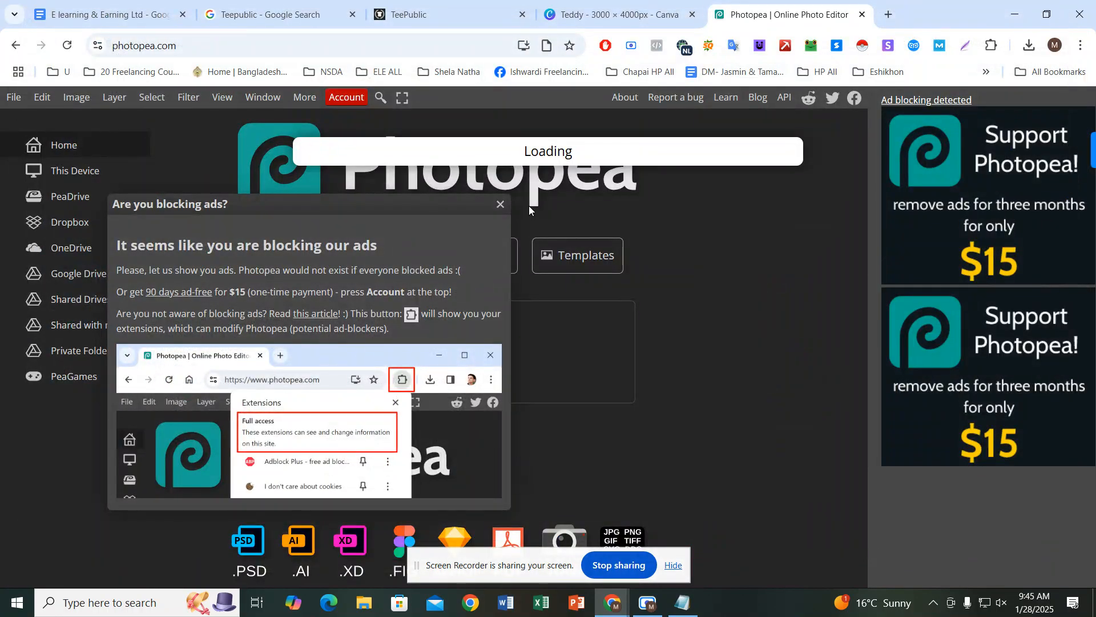
click(501, 204)
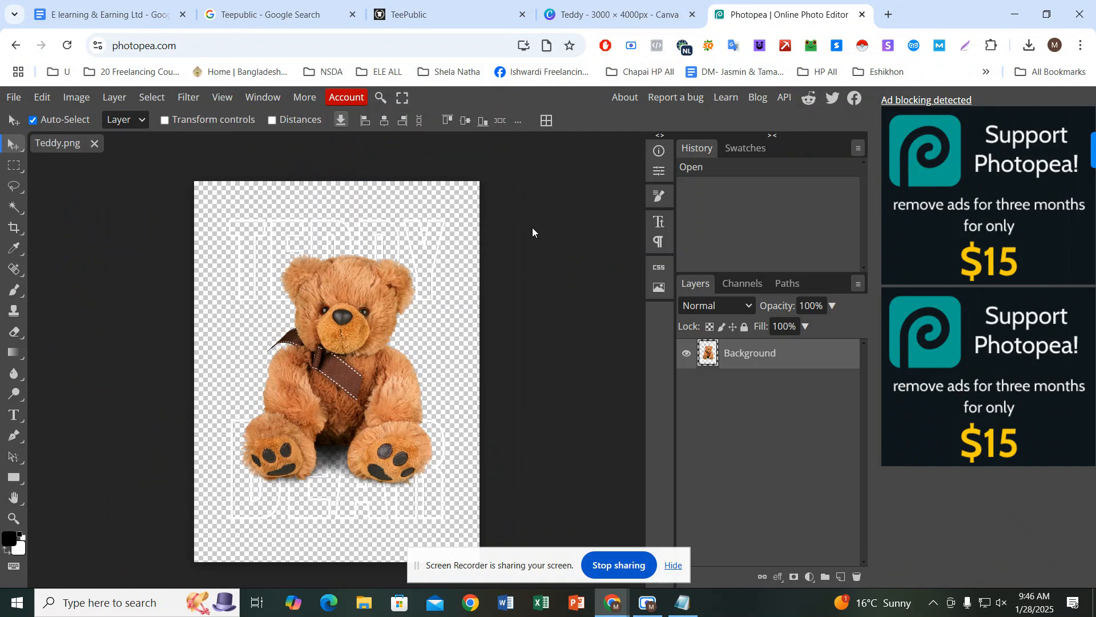
Step: Open the Image Size settings for the teddy image, move the dialog aside and select its DPI value
click(77, 98)
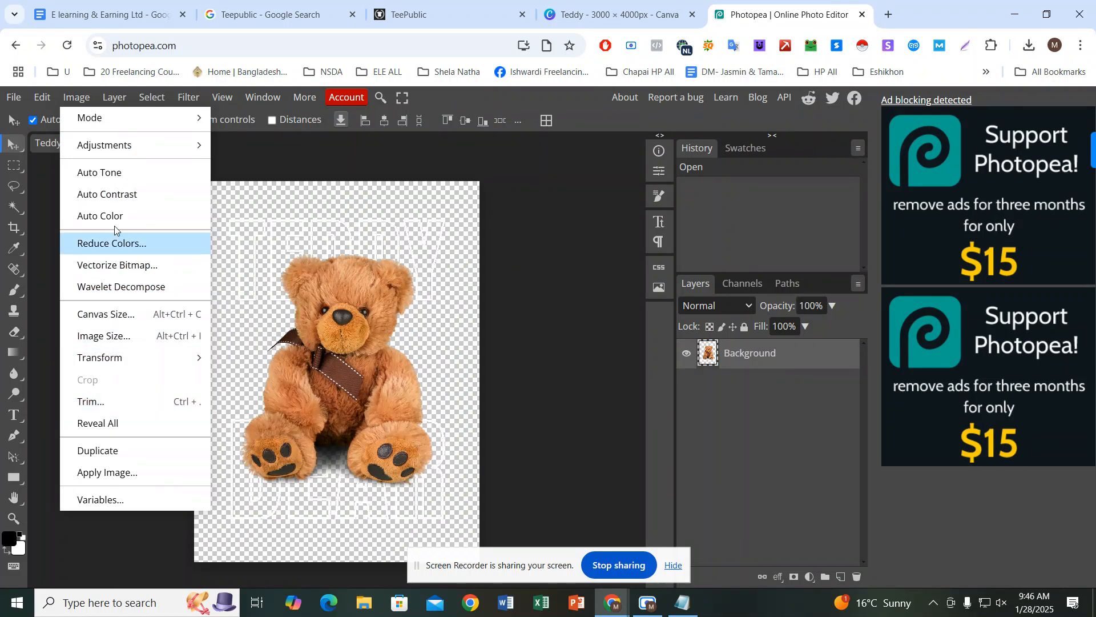
click(109, 99)
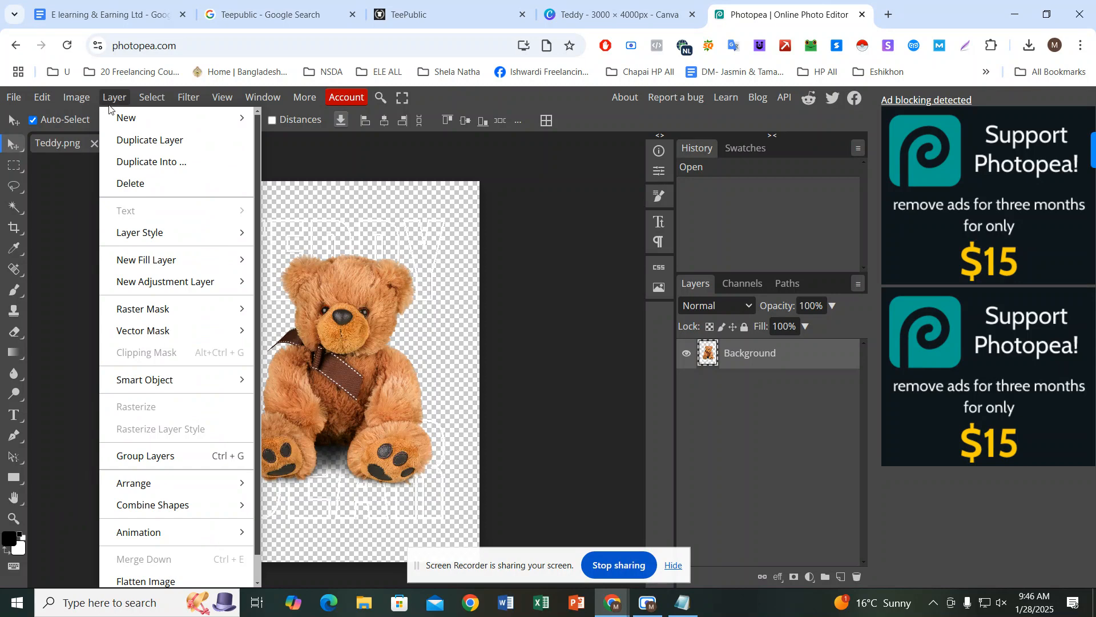
mouse_move(113, 118)
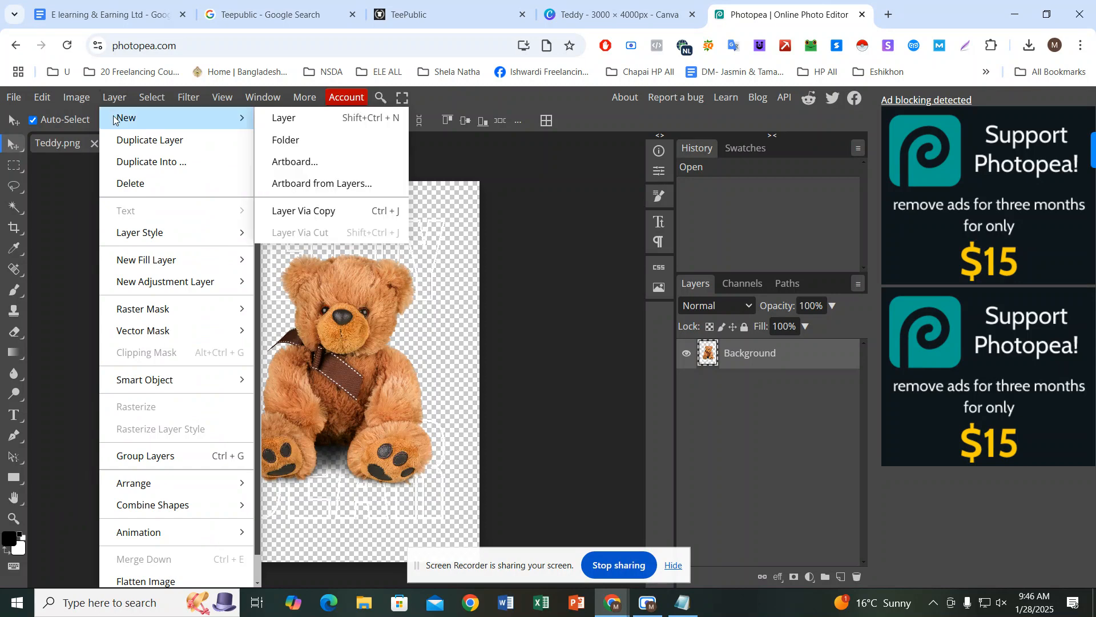
click(72, 98)
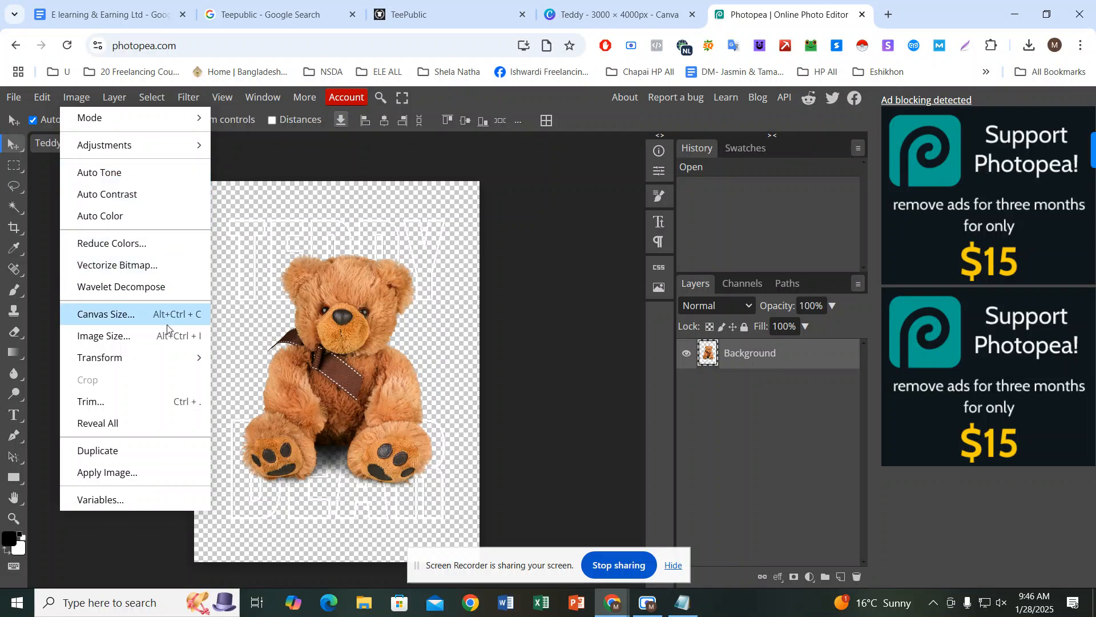
mouse_move(169, 359)
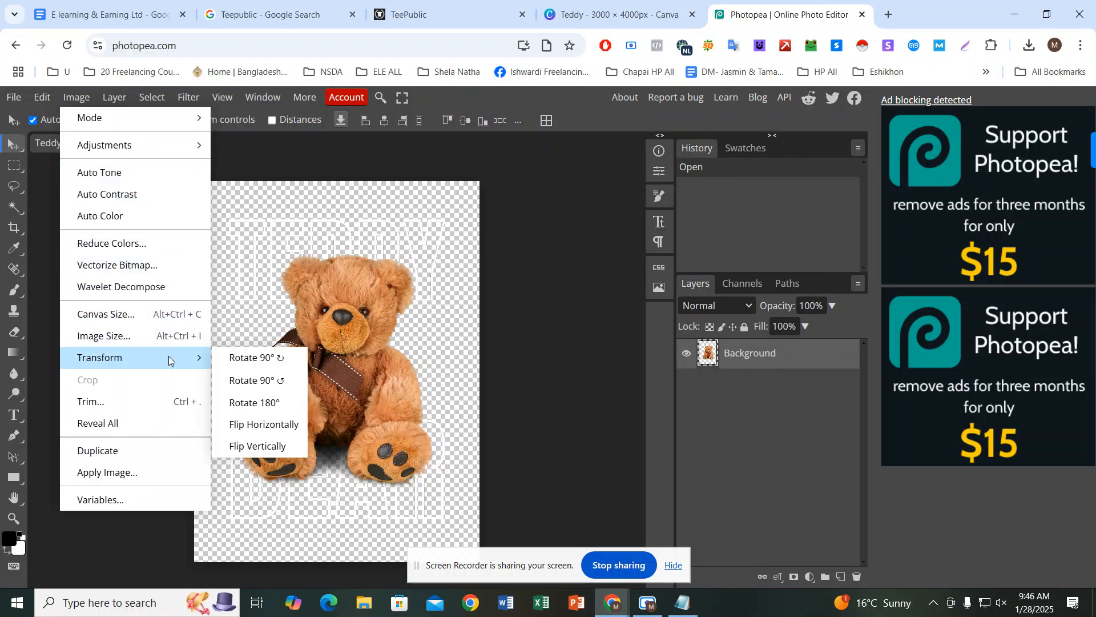
click(143, 340)
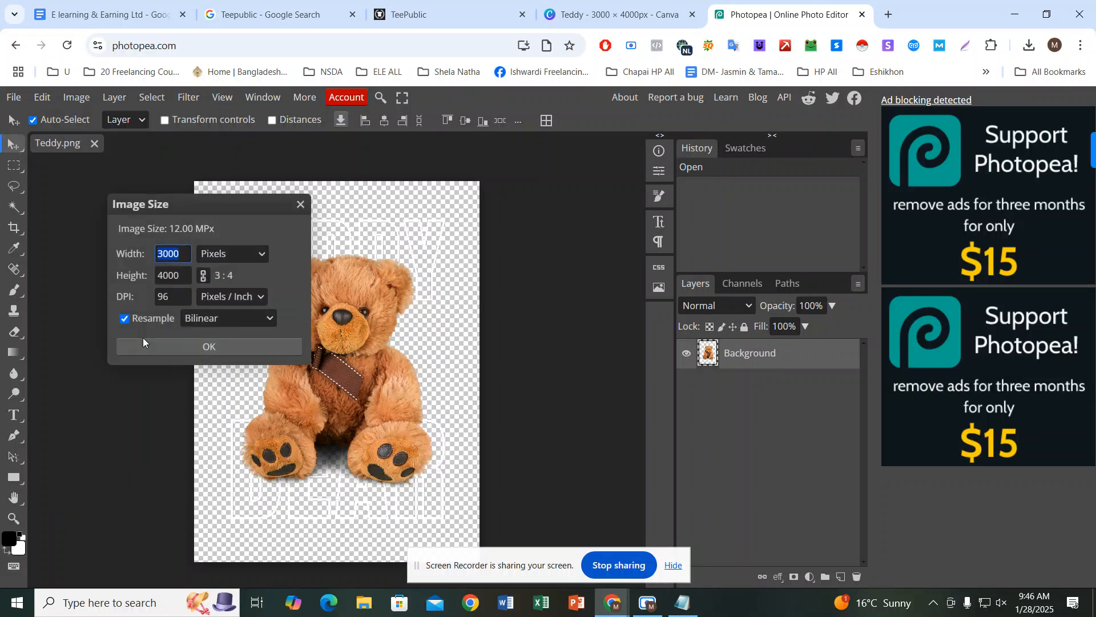
drag(204, 211, 450, 193)
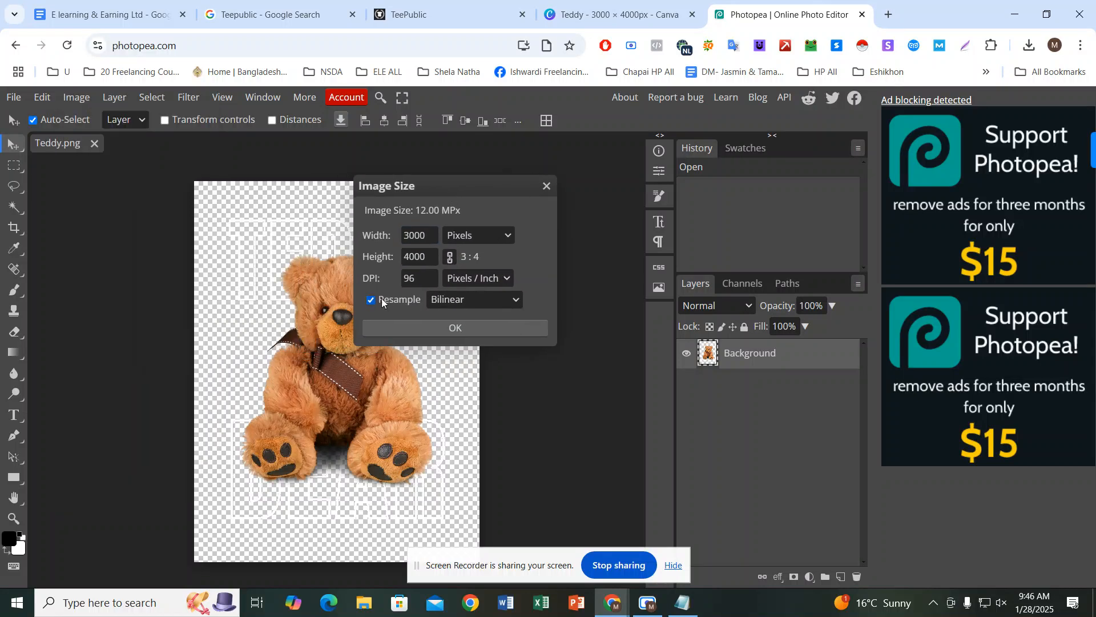
click(372, 278)
double_click(425, 280)
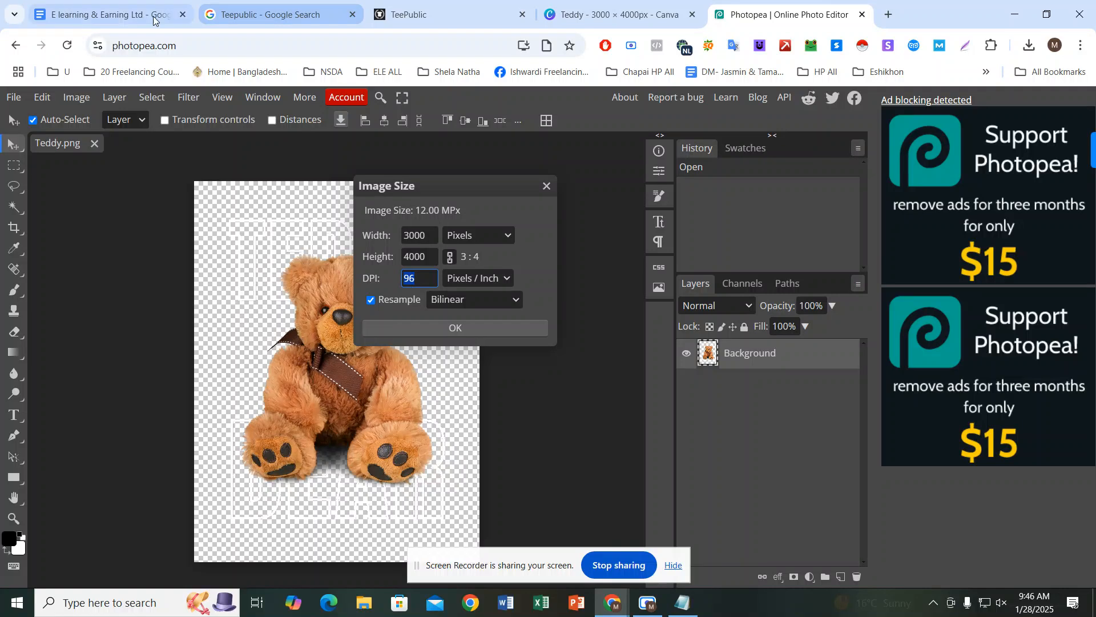
Step: Switch to the TeePublic upload page and highlight the required DPI in the file requirements
click(411, 14)
click(561, 229)
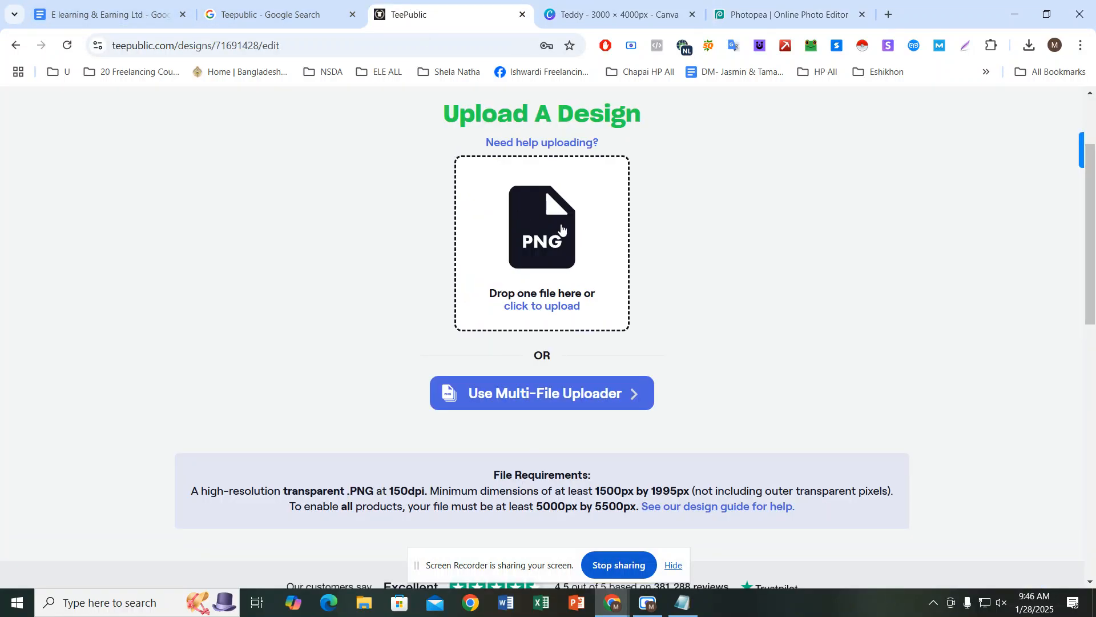
scroll(617, 287, down, 1)
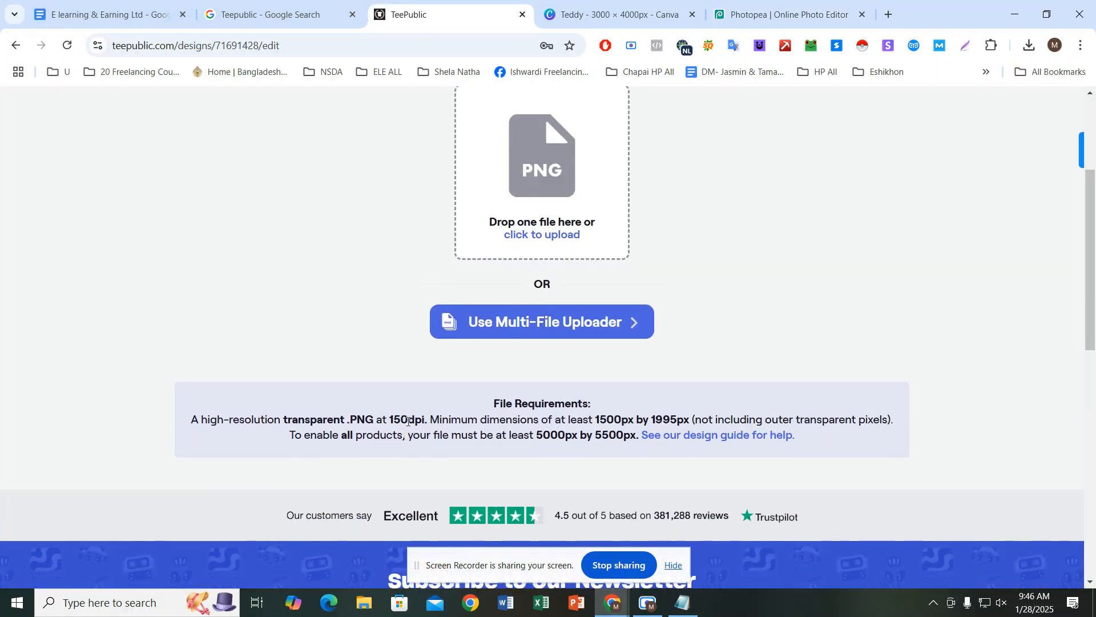
mouse_move(426, 421)
mouse_down()
mouse_move(388, 423)
mouse_move(425, 419)
mouse_up()
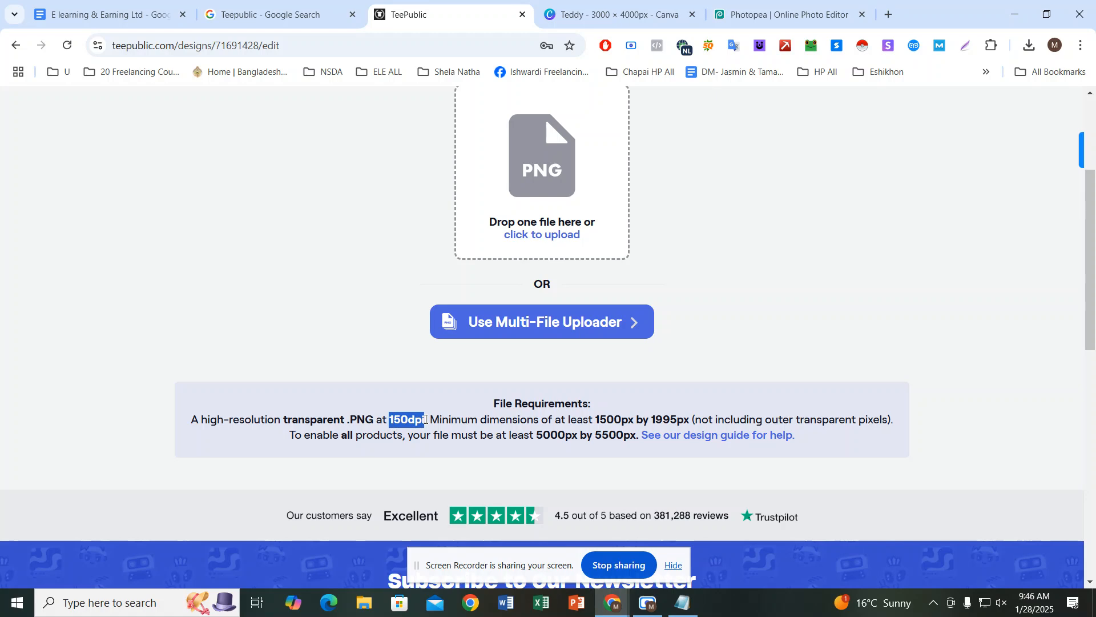
Step: Return to Photopea and set the teddy image's resolution to 150 DPI, applying the new image size
click(763, 4)
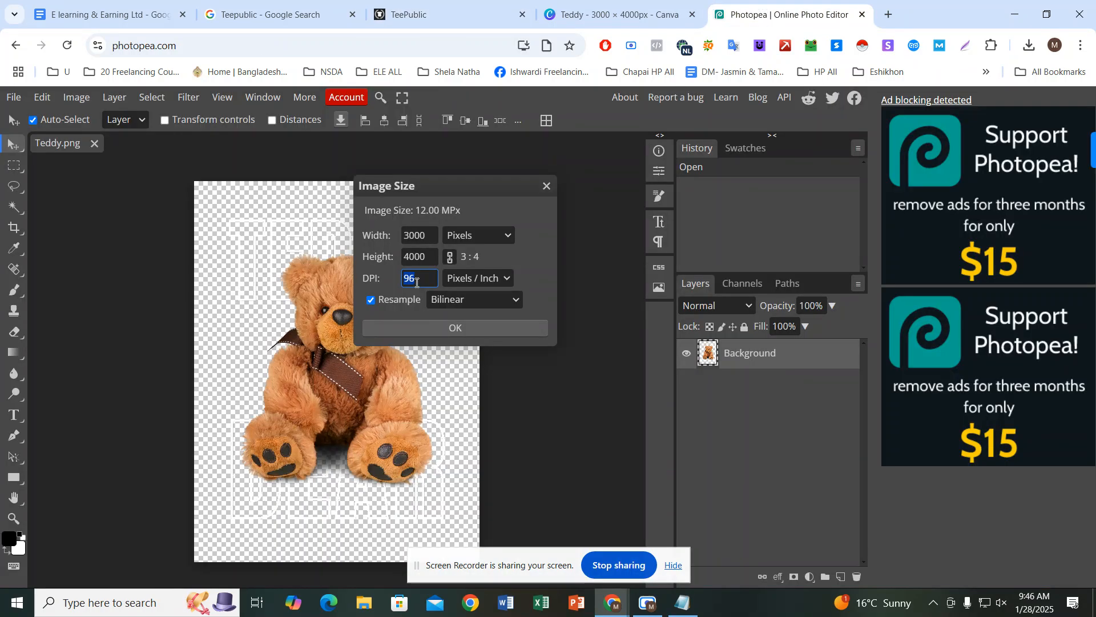
text(150)
double_click(422, 278)
click(459, 331)
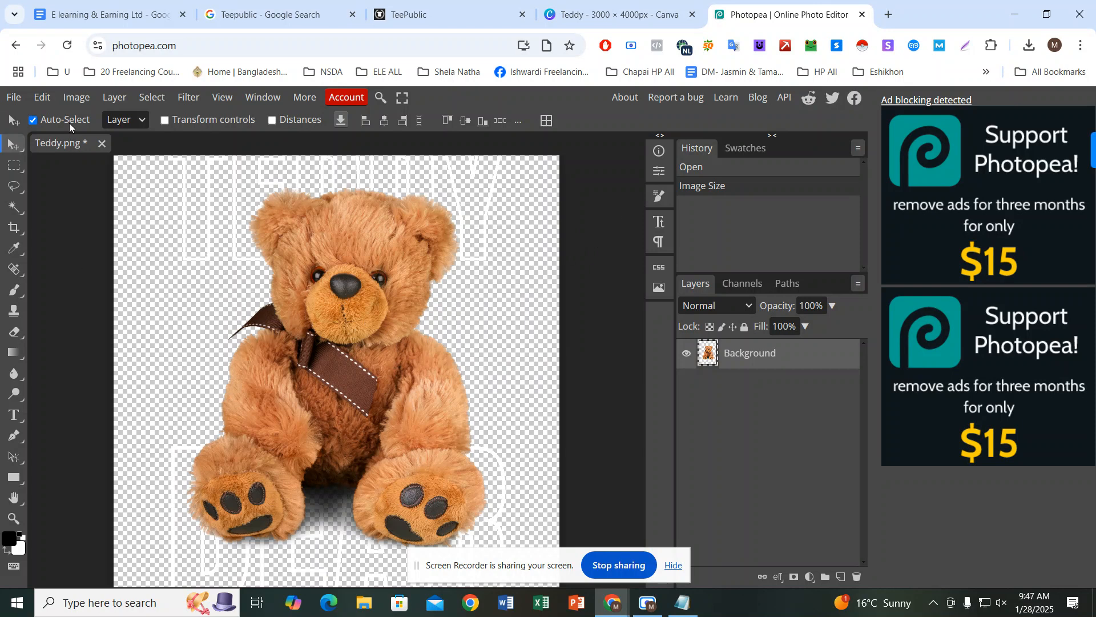
Step: Export the resized teddy image as a PNG named Teddy and save it to the computer
click(70, 98)
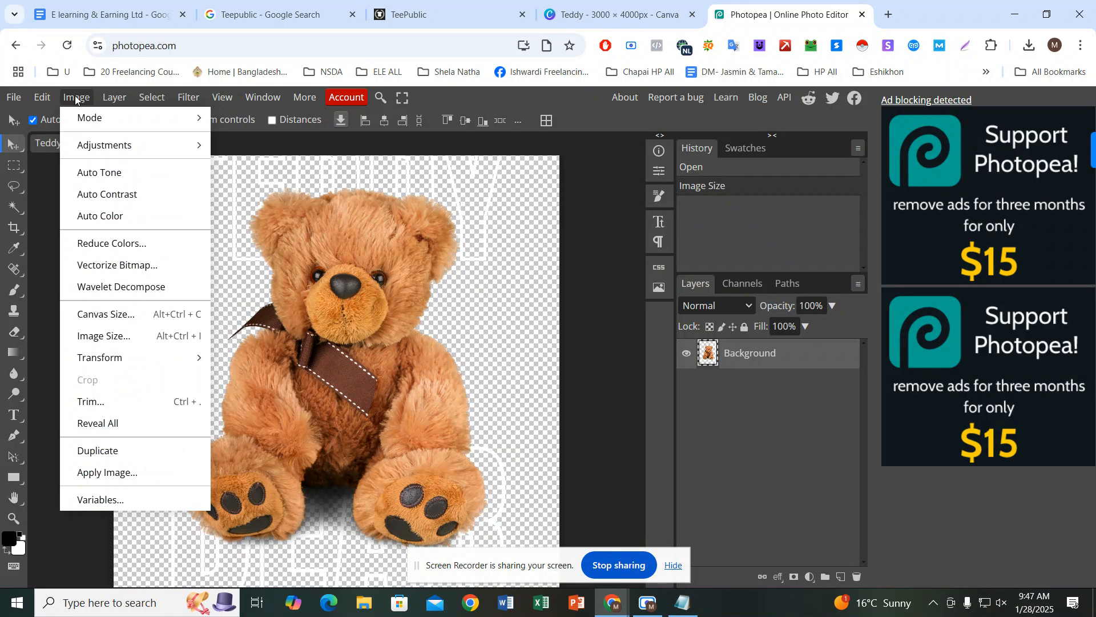
mouse_move(111, 101)
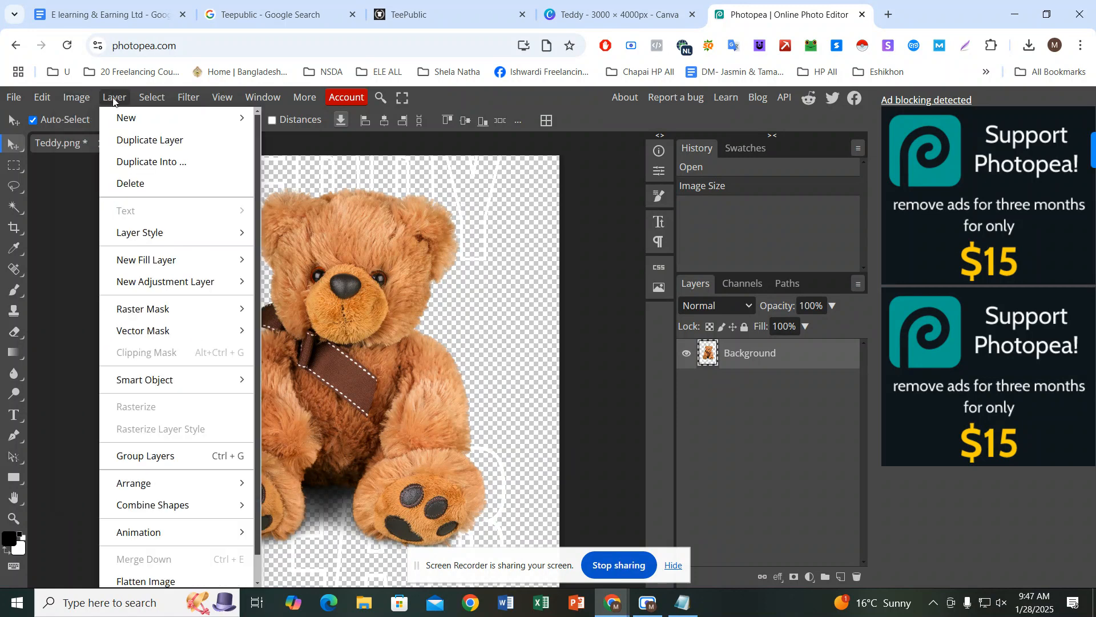
mouse_move(76, 98)
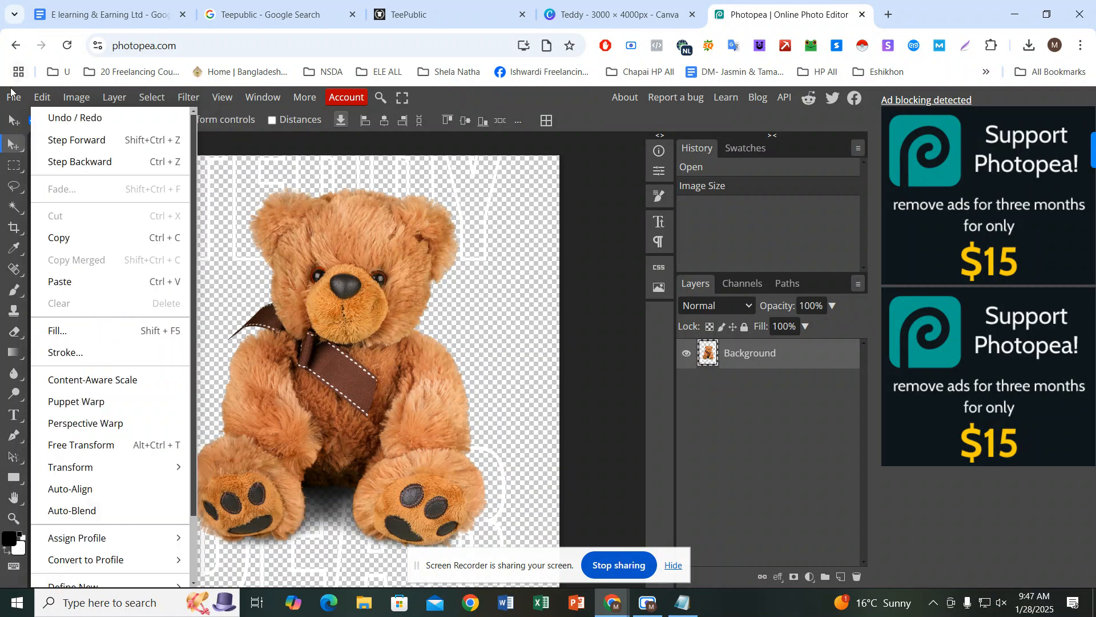
mouse_move(17, 98)
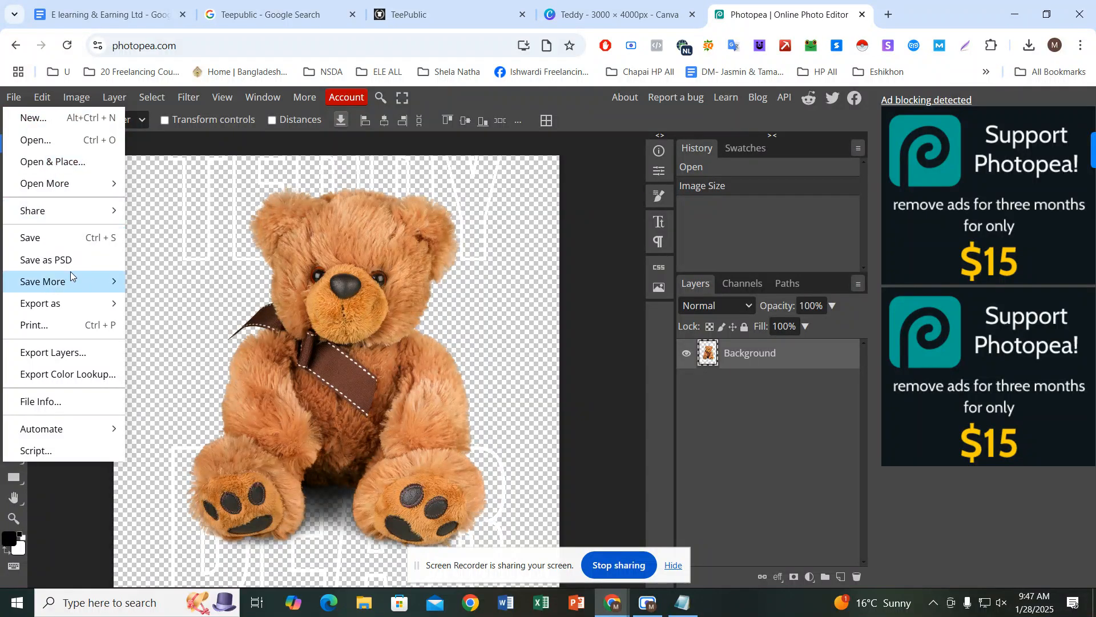
mouse_move(83, 305)
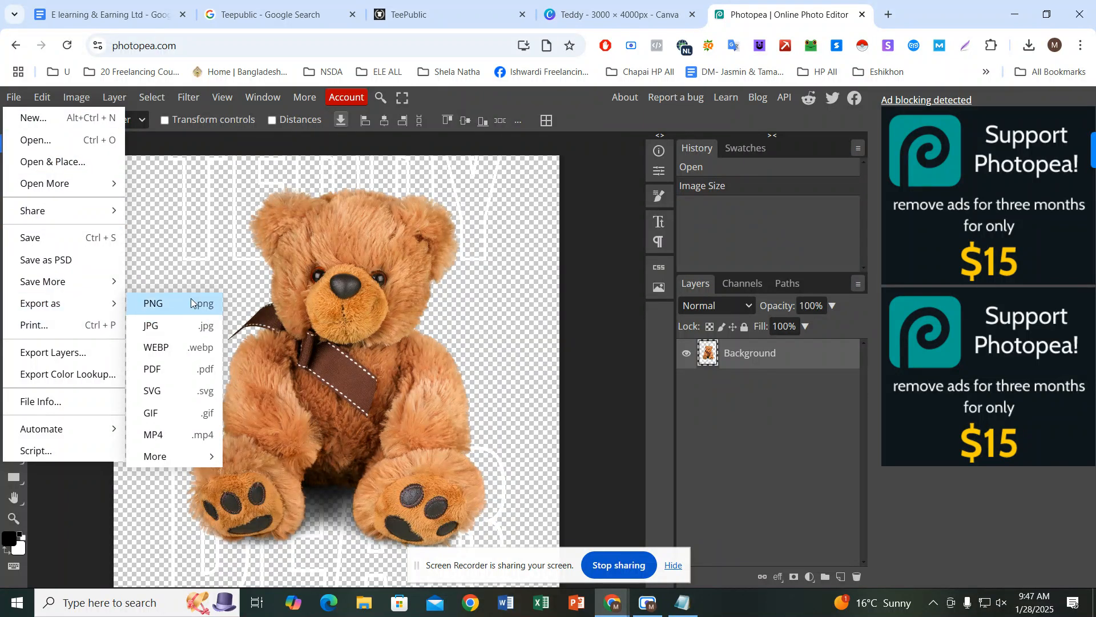
click(142, 309)
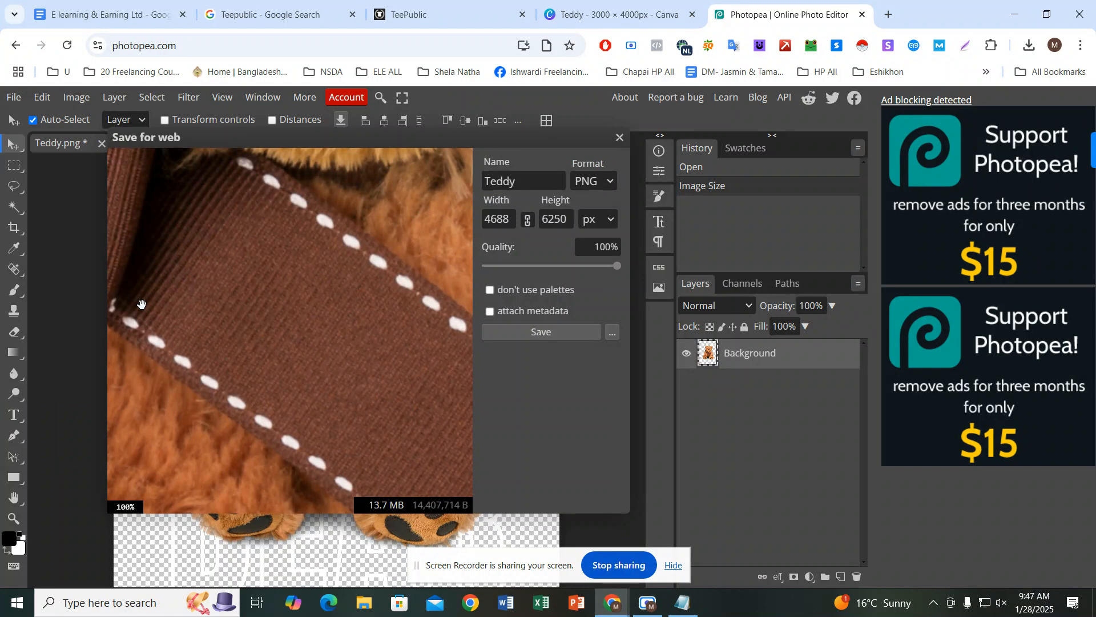
click(556, 337)
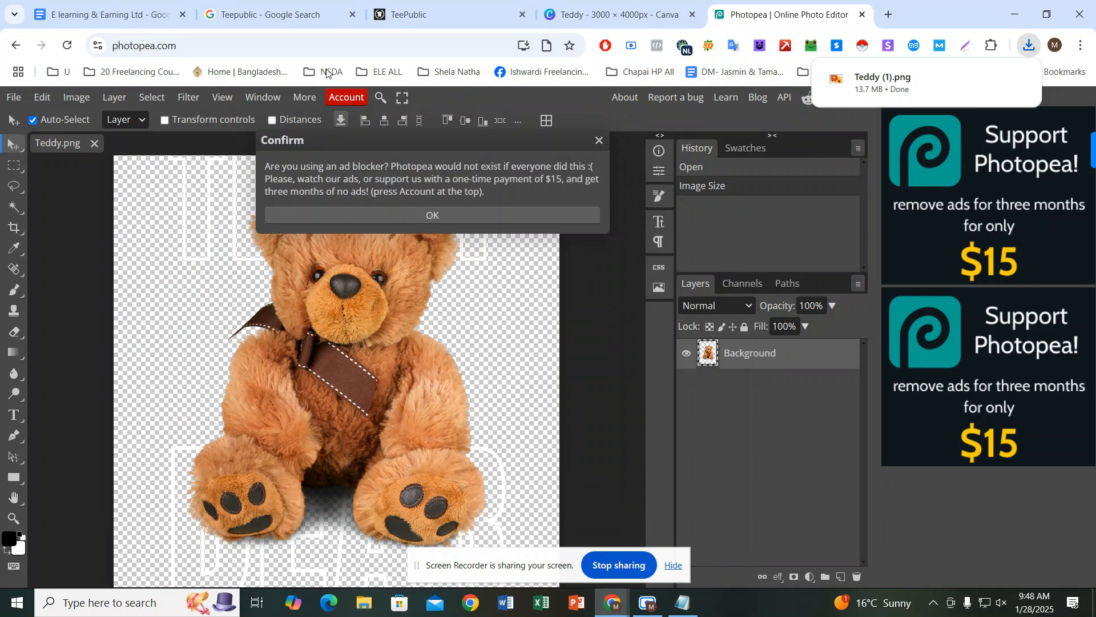
Step: Switch to Canva and browse the templates similar to the Brown Modern Teddy Bear T-Shirt design
click(613, 21)
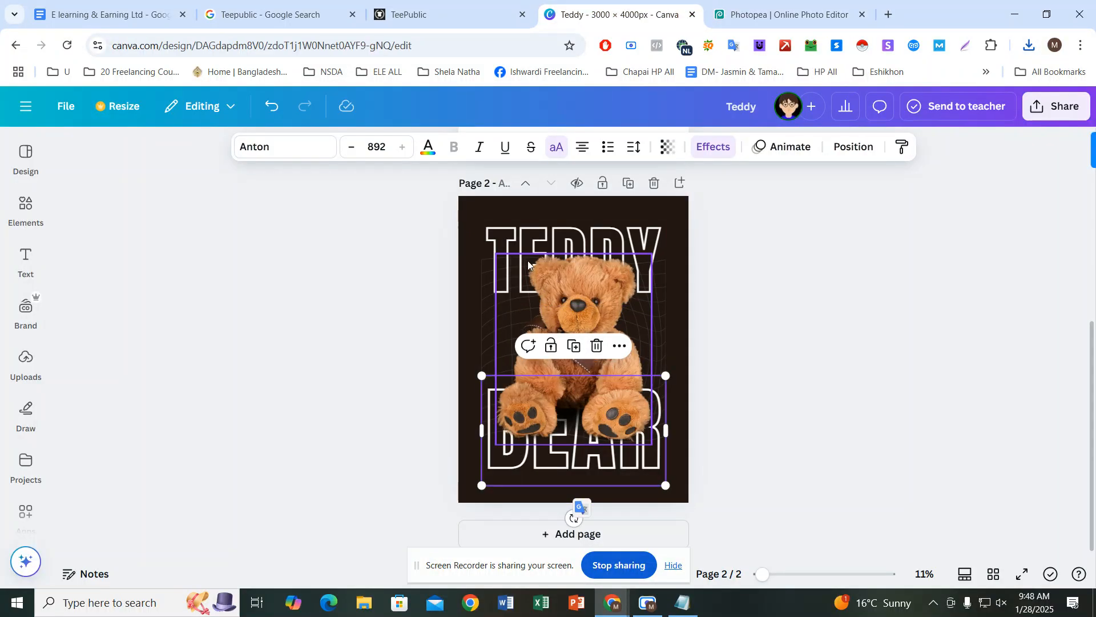
click(25, 155)
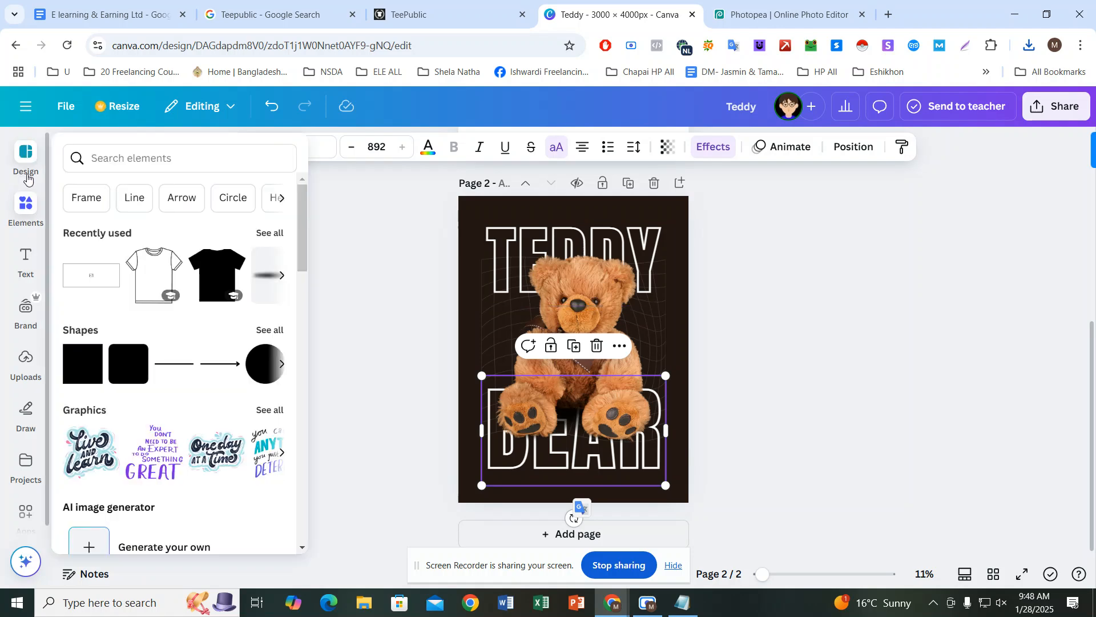
mouse_move(29, 173)
scroll(249, 432, down, 3)
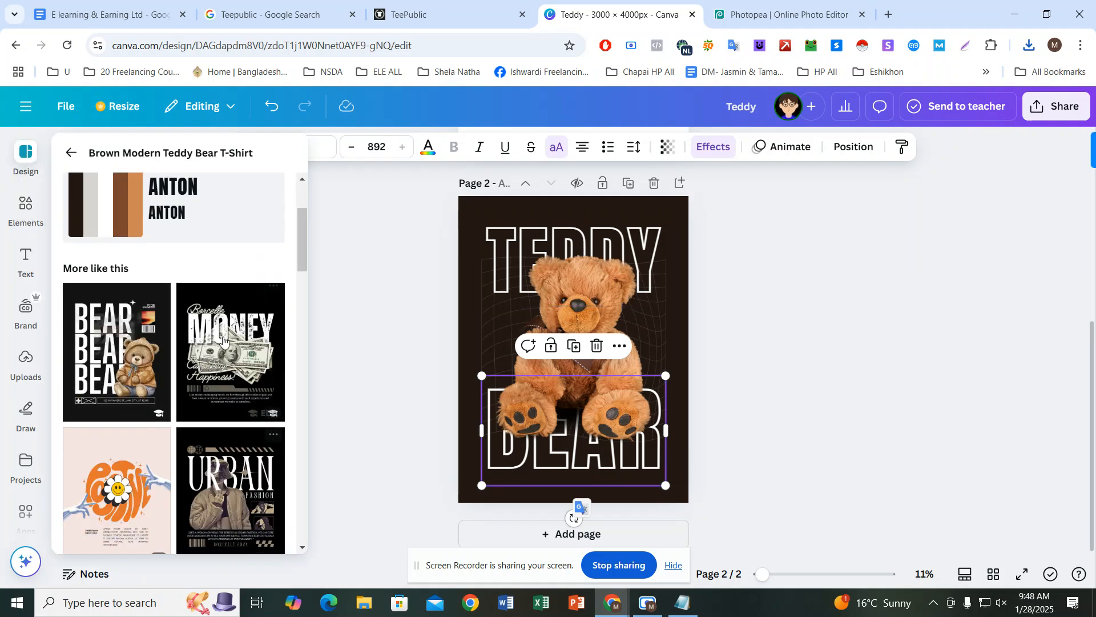
scroll(228, 343, down, 4)
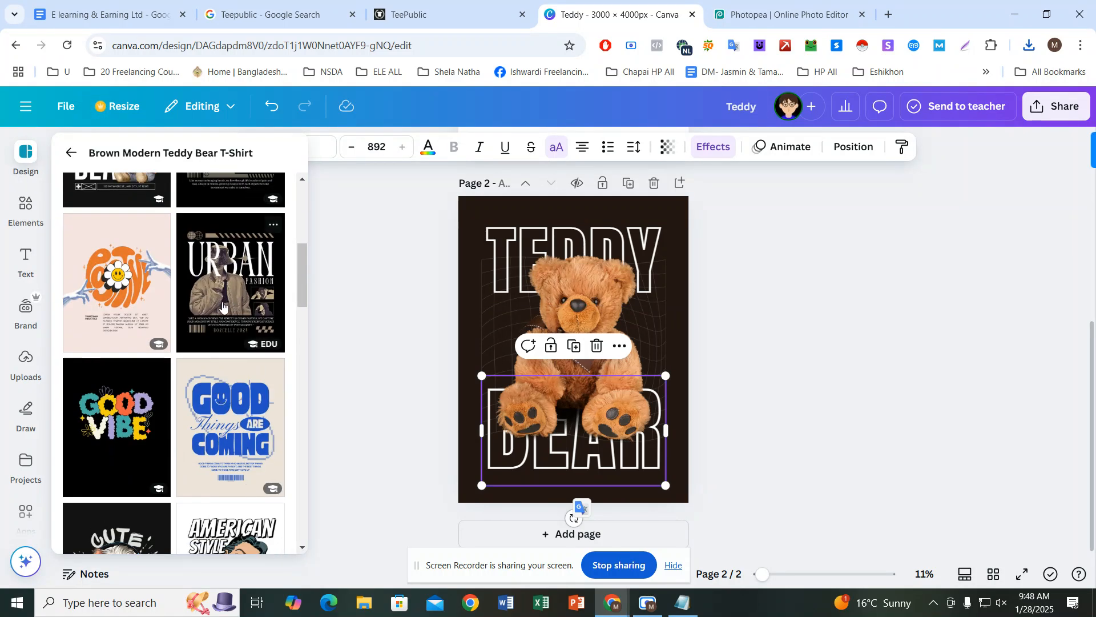
scroll(223, 309, up, 6)
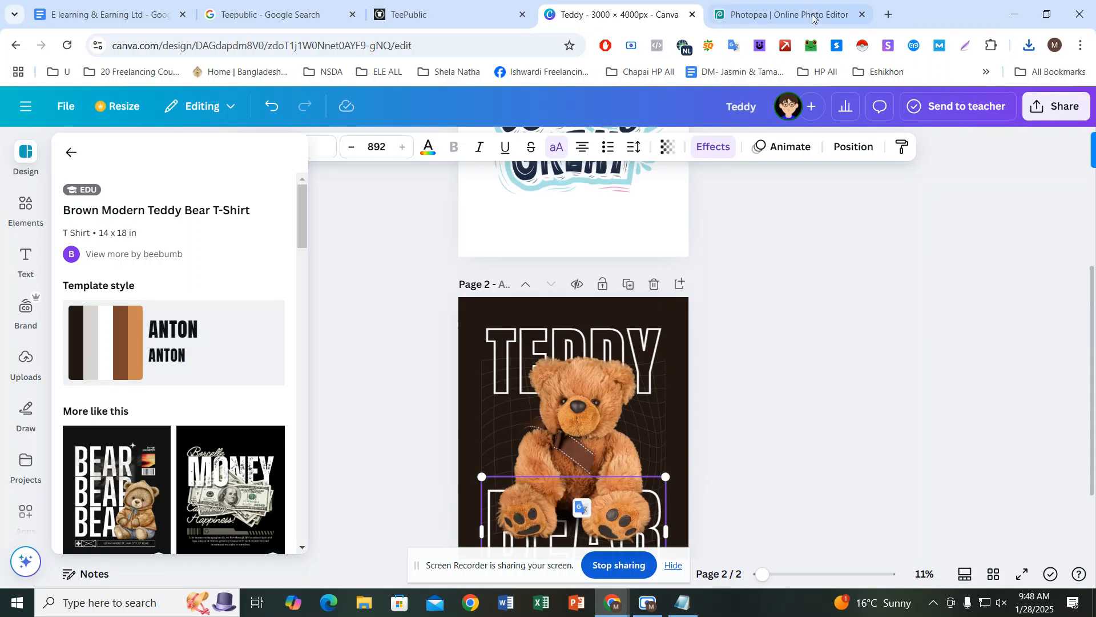
Step: Switch to the TeePublic upload page and upload Teddy (1).png from the Downloads folder as the design artwork
click(787, 4)
click(446, 16)
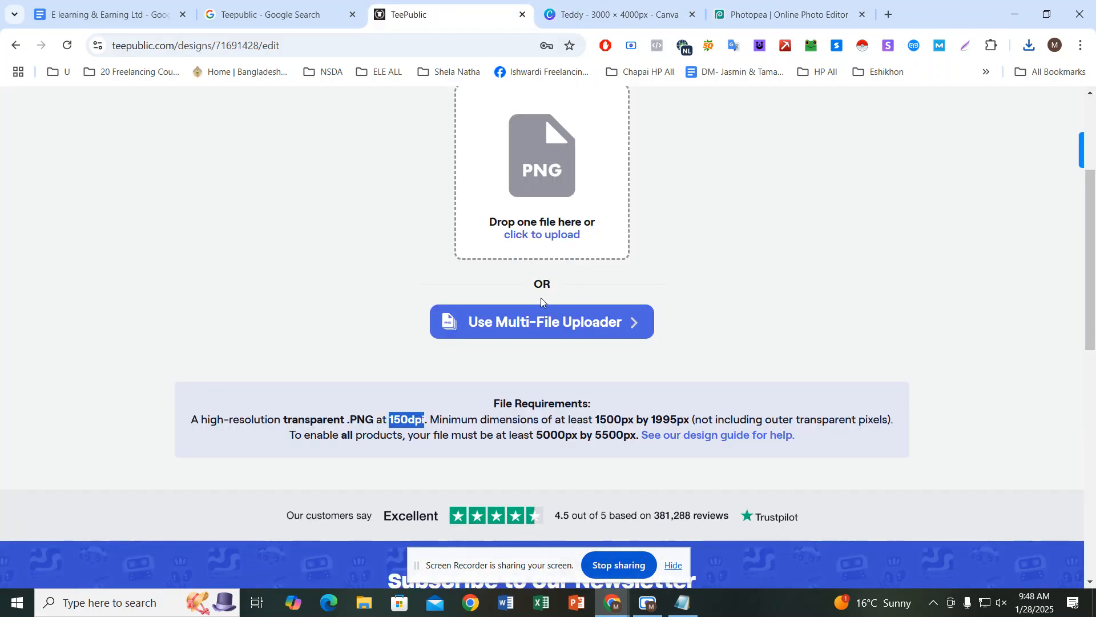
scroll(540, 297, up, 4)
scroll(529, 318, down, 3)
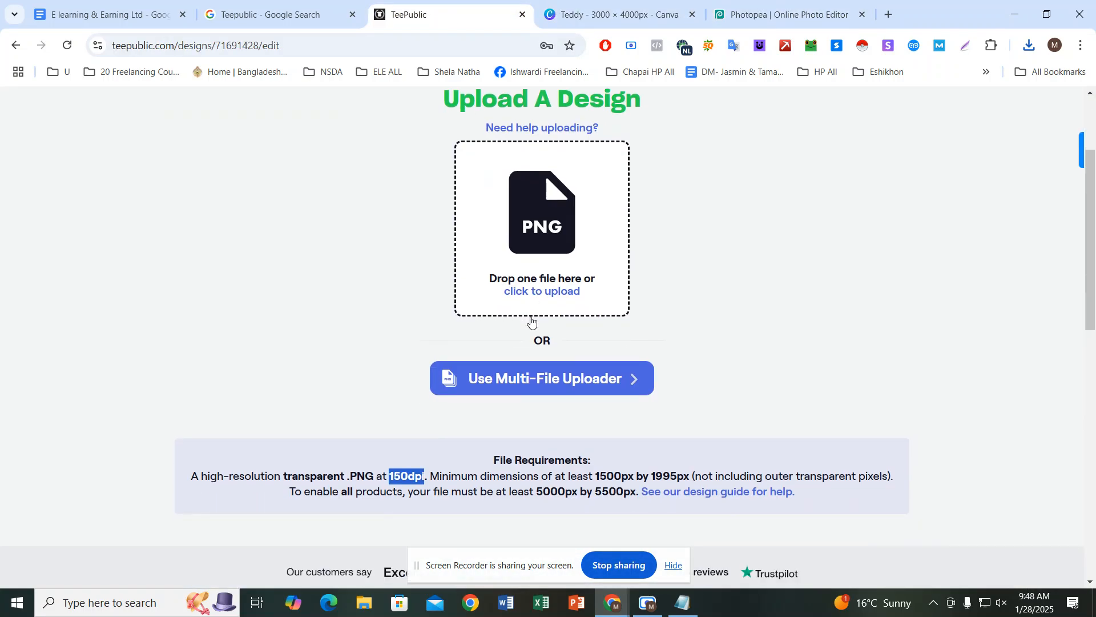
click(545, 293)
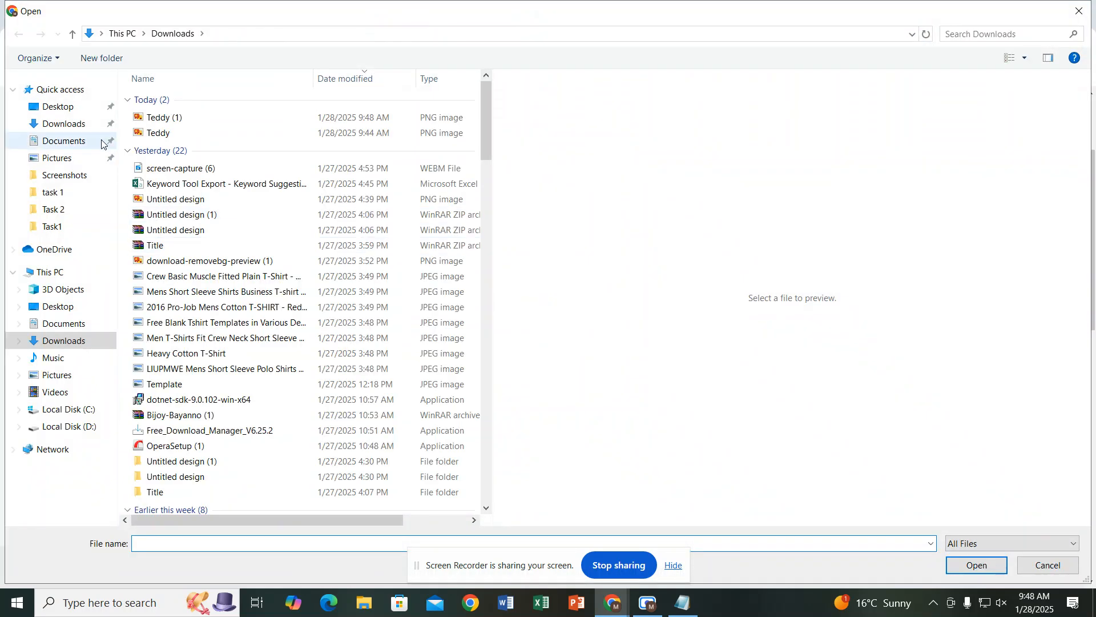
click(152, 123)
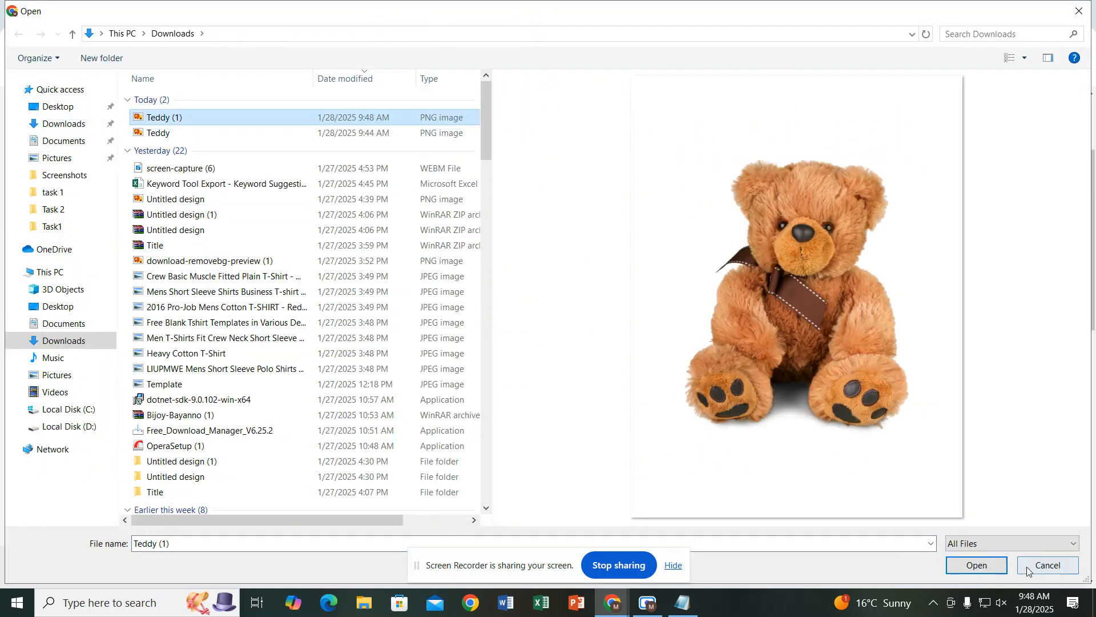
click(995, 564)
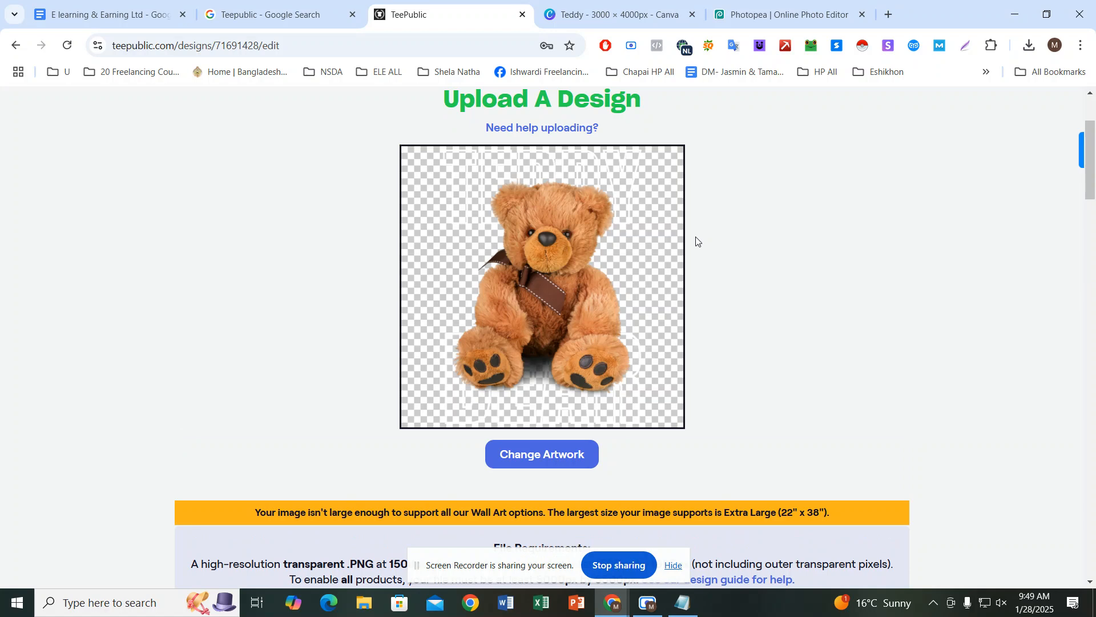
Step: Examine the TeePublic design form's Design Title, Description, Main Tag and Supporting Tags fields
scroll(454, 304, down, 8)
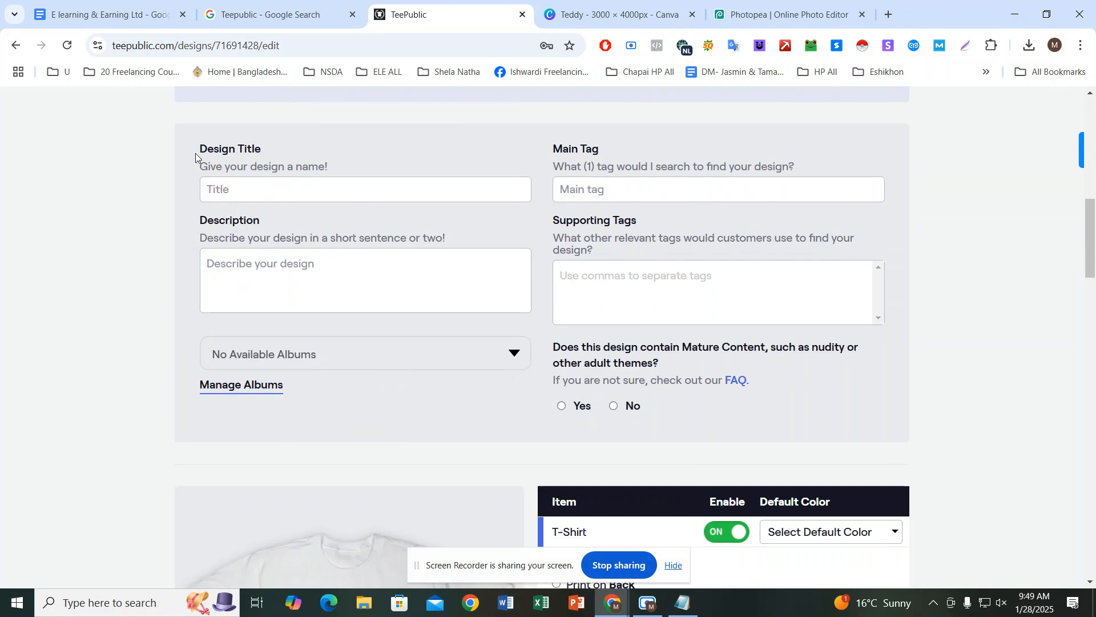
drag(197, 150, 267, 153)
click(266, 152)
drag(562, 149, 602, 151)
click(601, 149)
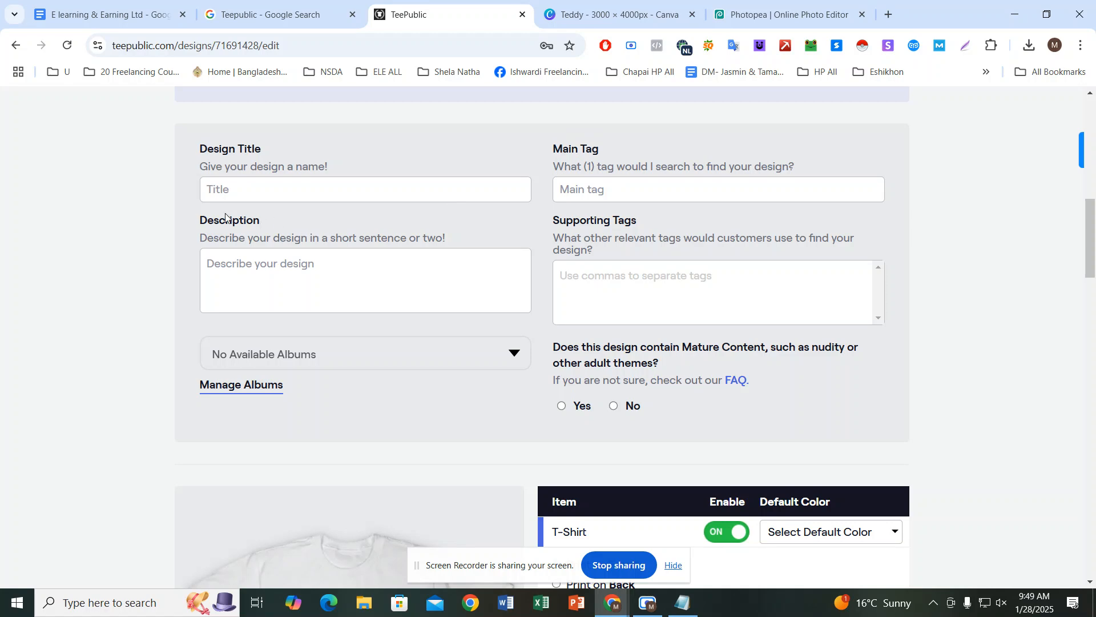
drag(197, 222, 281, 228)
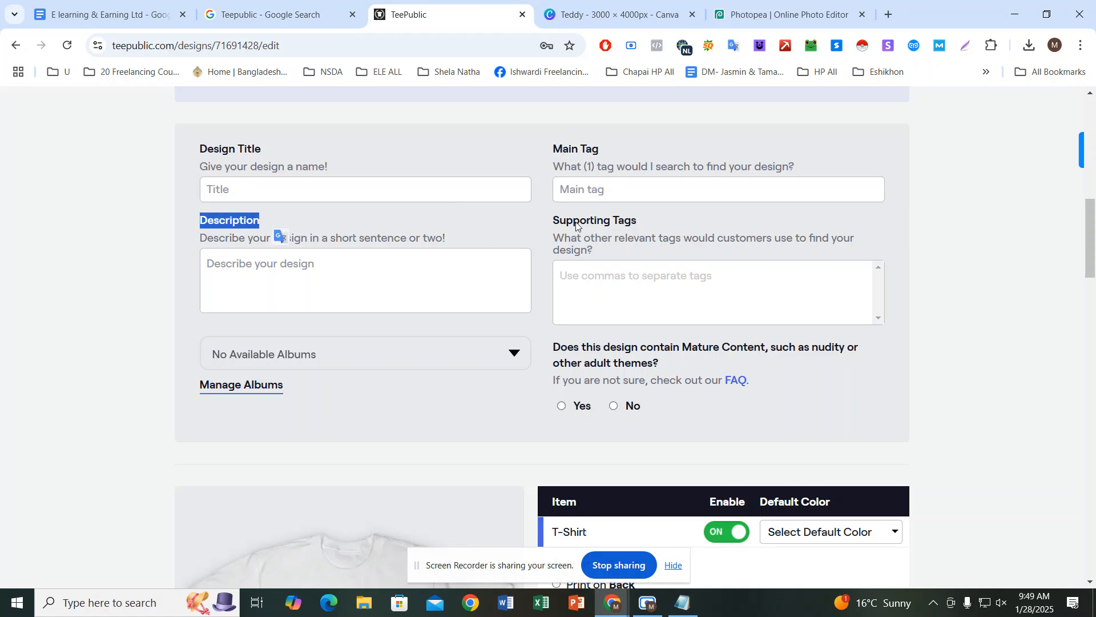
drag(539, 217, 629, 232)
click(629, 231)
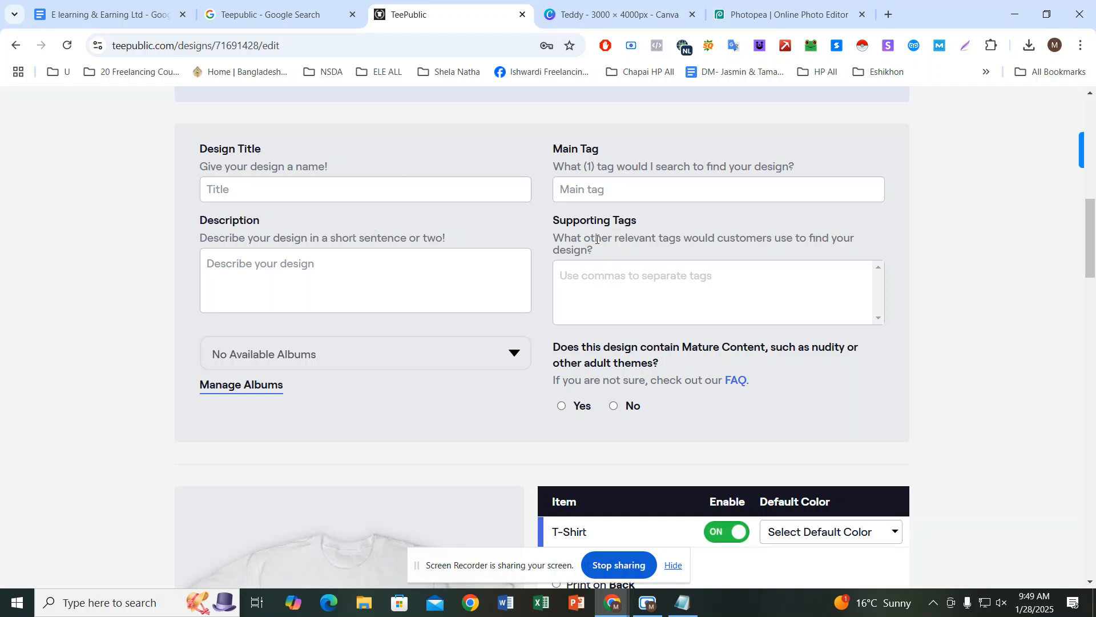
scroll(569, 249, up, 1)
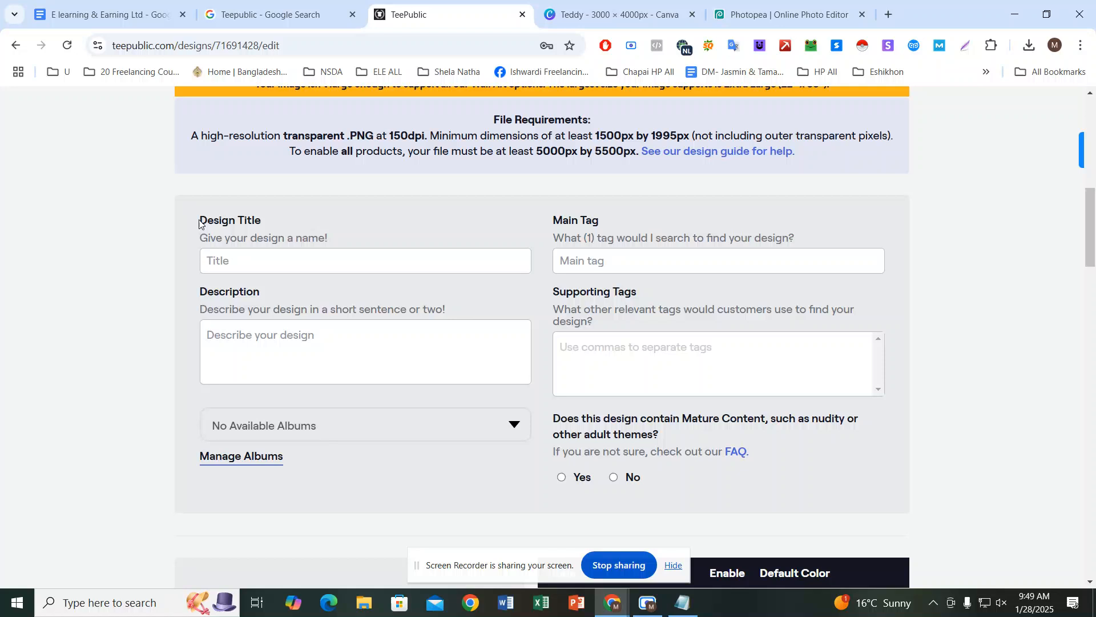
drag(200, 221, 270, 229)
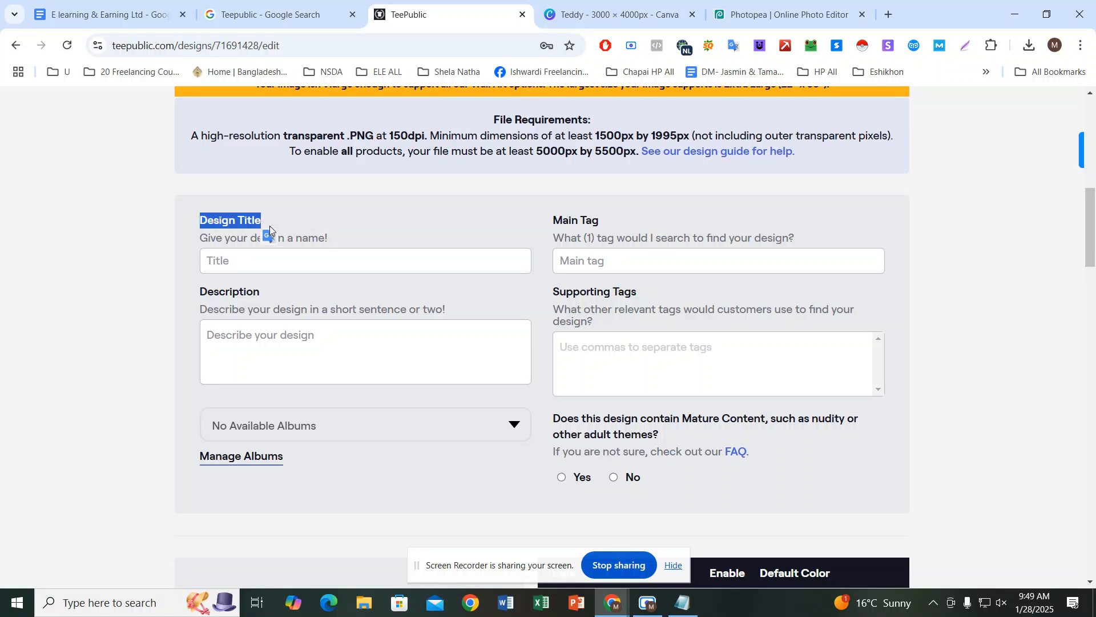
click(321, 204)
drag(201, 225, 265, 225)
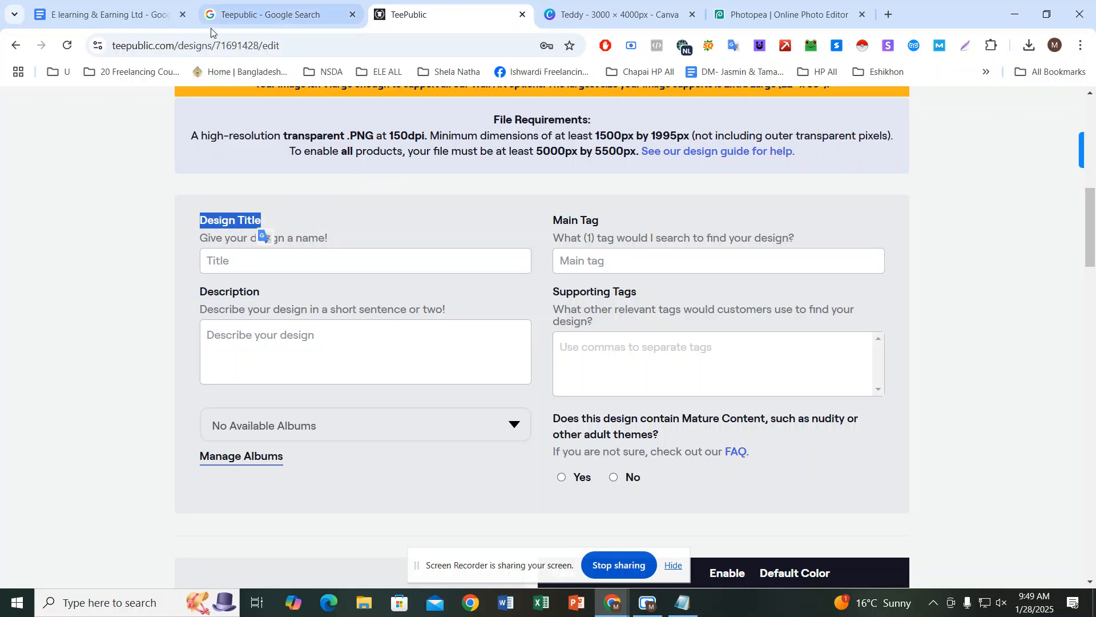
Step: Open ChatGPT in a new browser tab
click(888, 14)
click(382, 46)
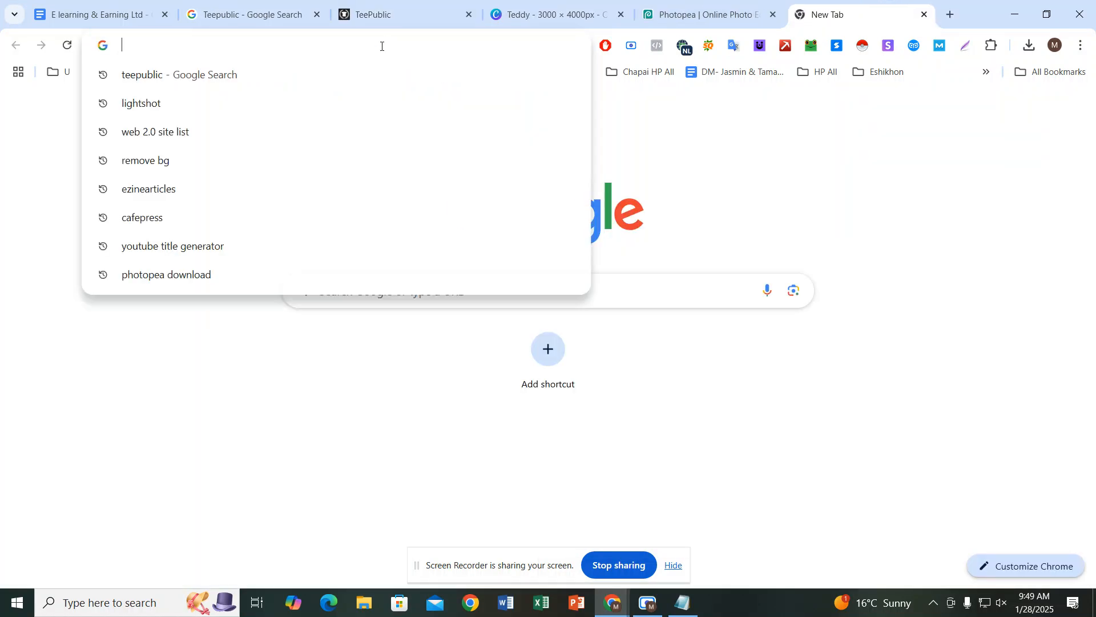
text(chat)
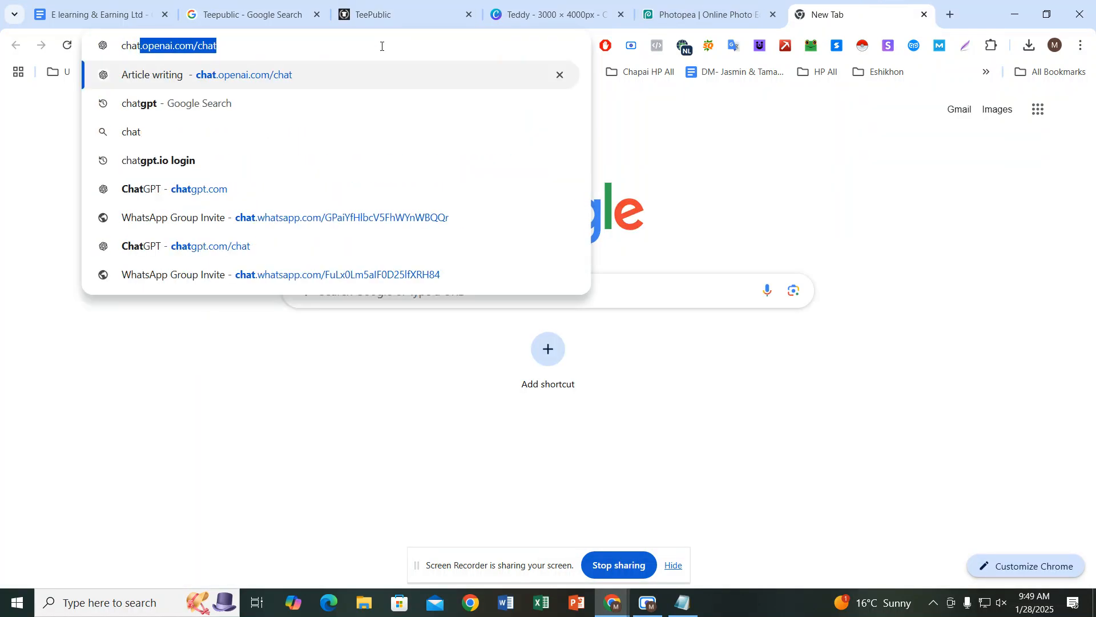
key(Return)
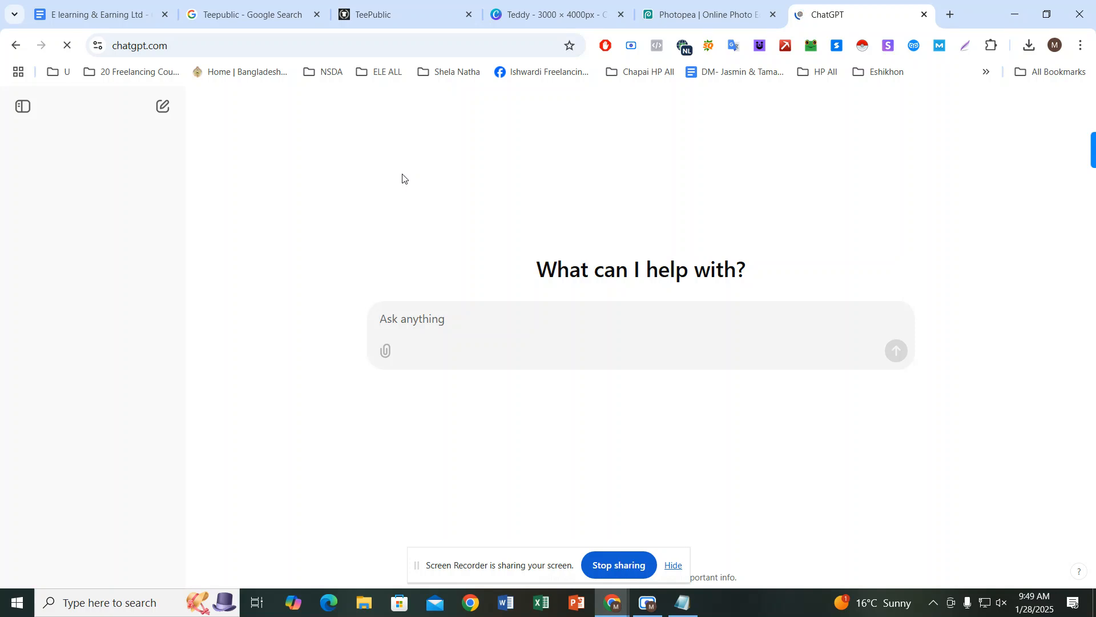
Step: Switch to the Google Docs notes and copy Section B's two-line title, tag and description prompt below the final Photopea link
click(156, 6)
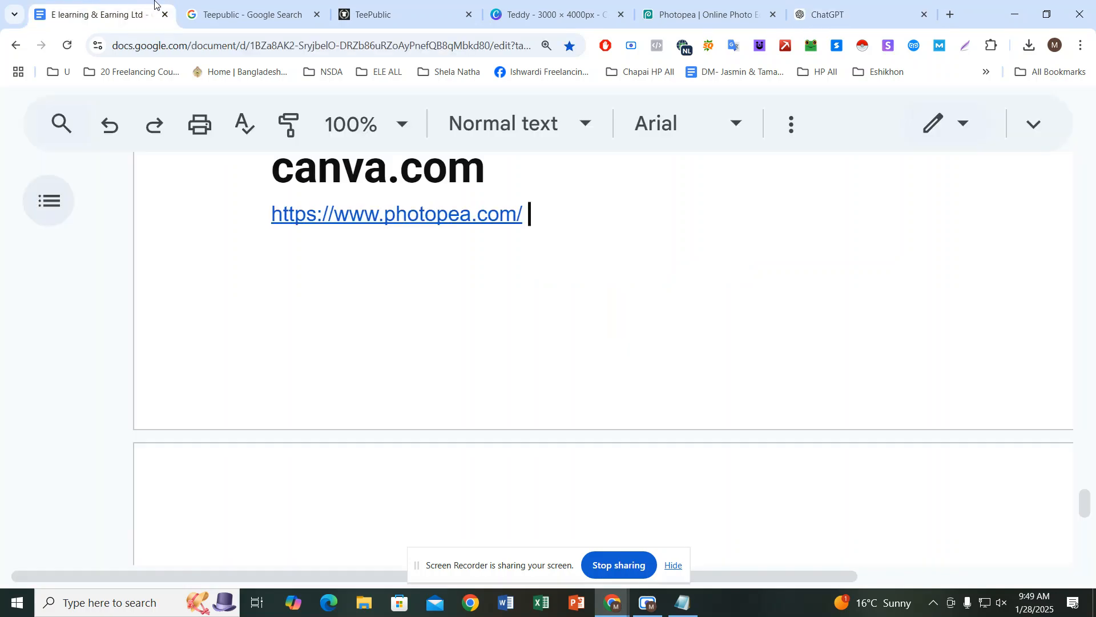
scroll(411, 303, up, 10)
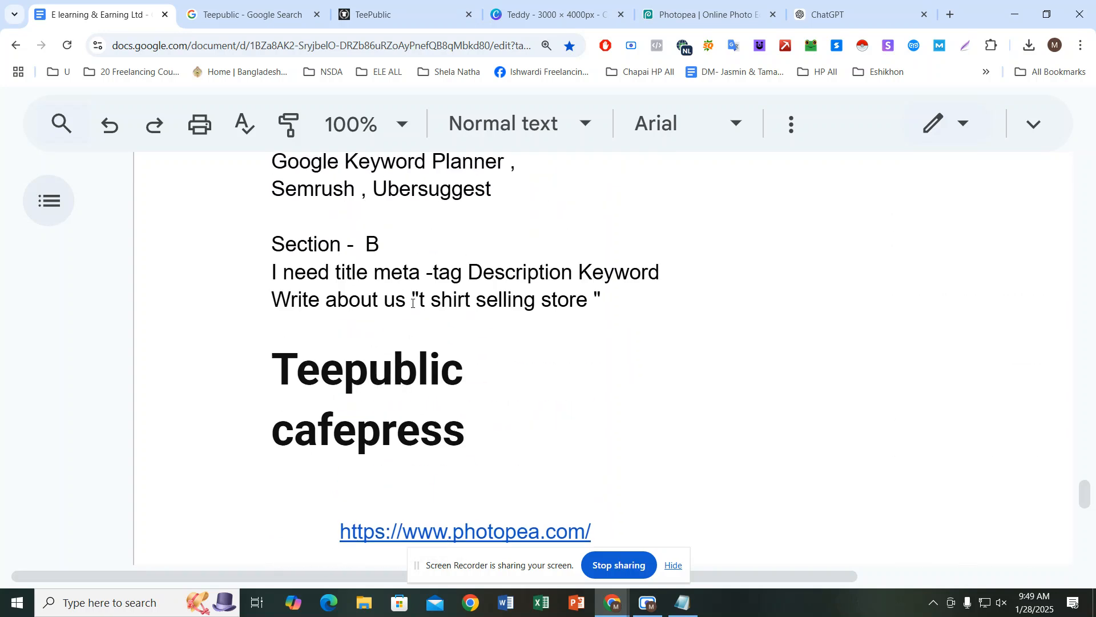
drag(263, 274, 618, 307)
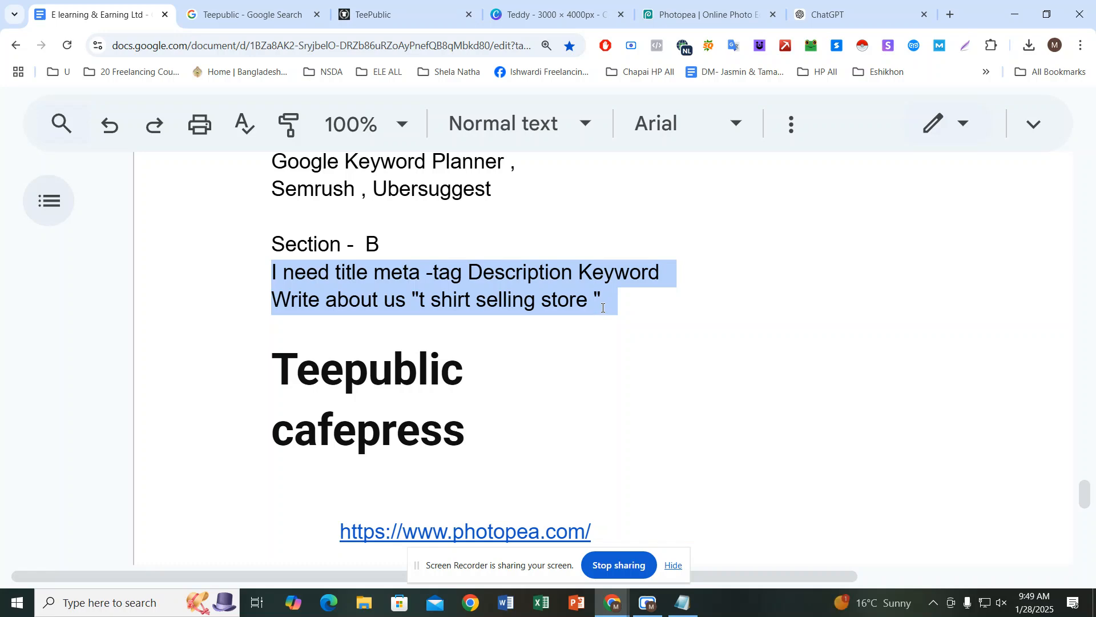
scroll(547, 303, down, 10)
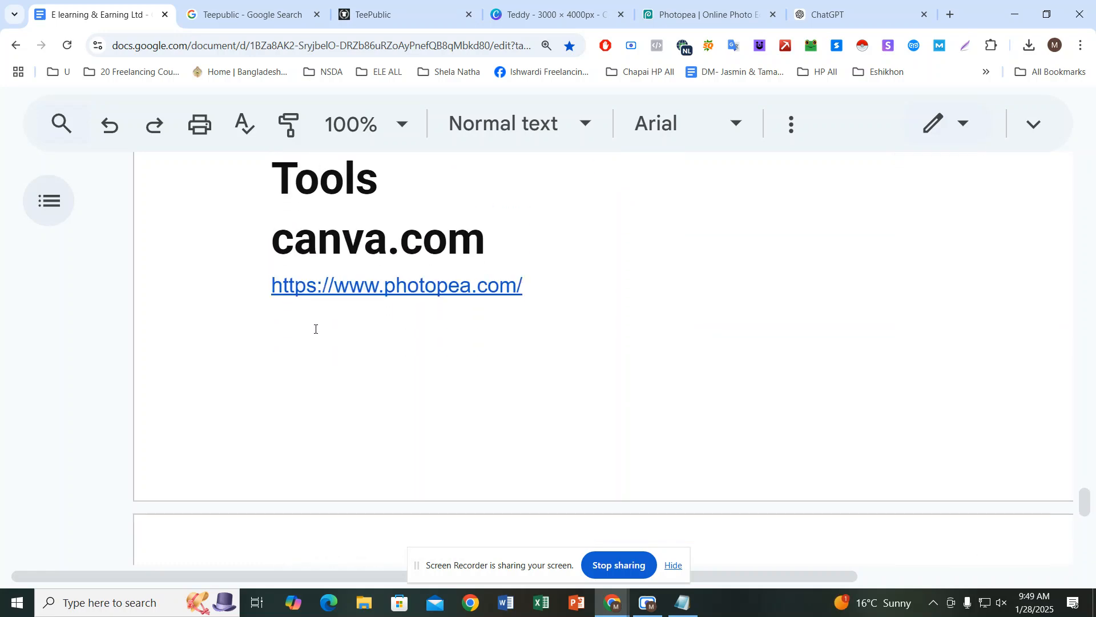
scroll(330, 340, down, 5)
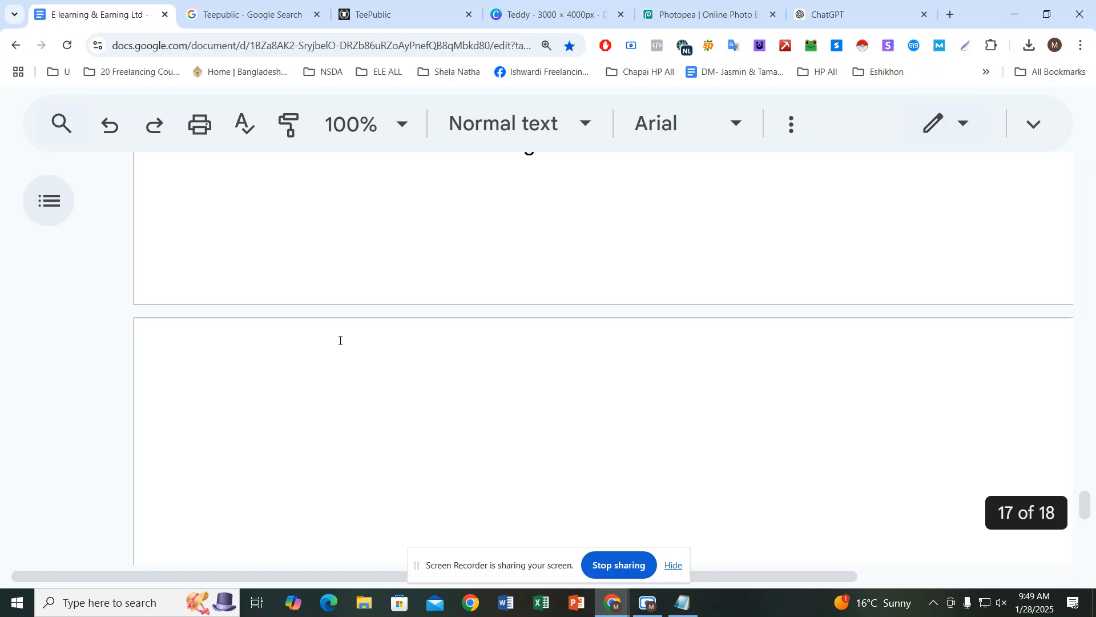
scroll(340, 340, up, 4)
click(377, 361)
click(271, 328)
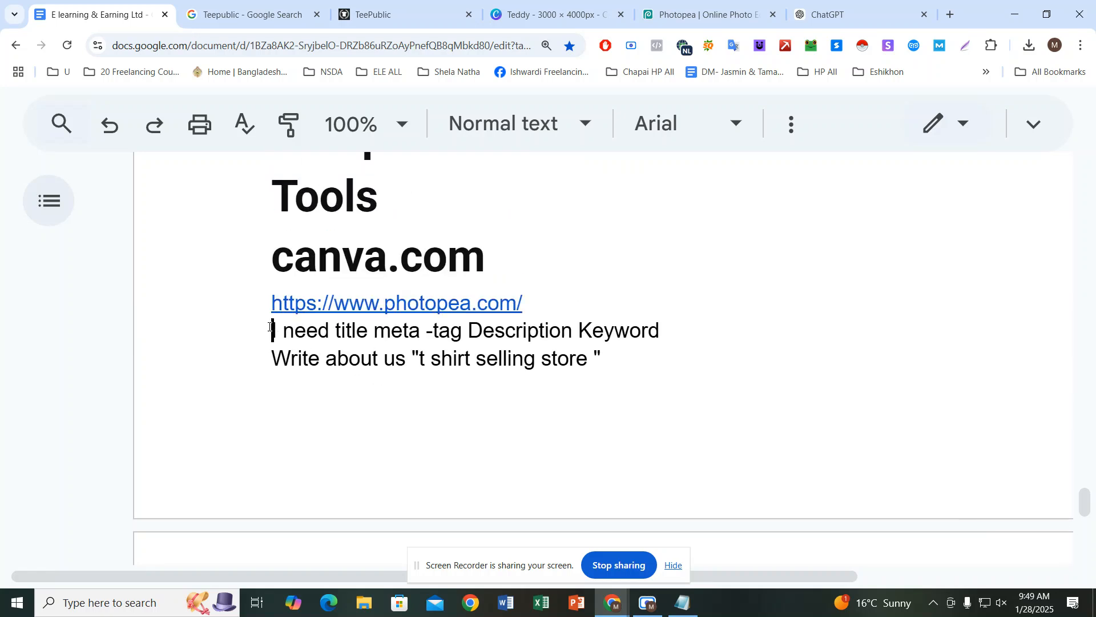
Step: Examine the pasted prompt's wording, focusing on the line requesting a title, meta tag, description and keyword
drag(270, 327, 659, 341)
click(660, 340)
click(308, 338)
click(262, 327)
drag(263, 327, 666, 343)
click(619, 352)
key(Home)
key(shift+End)
click(617, 368)
click(269, 328)
drag(269, 328, 660, 333)
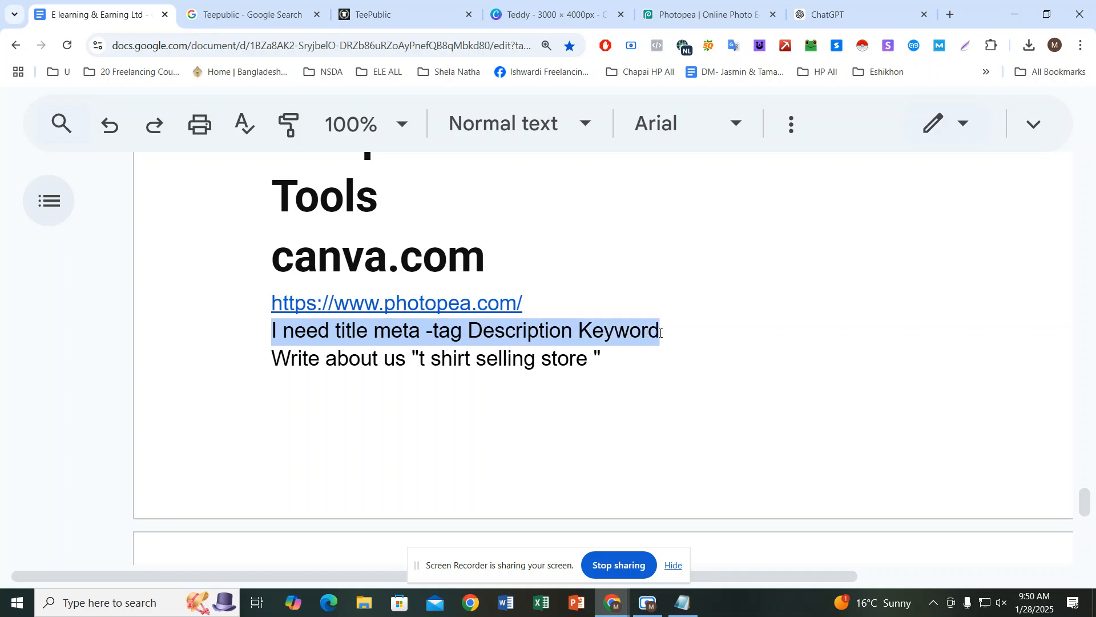
click(660, 333)
click(628, 362)
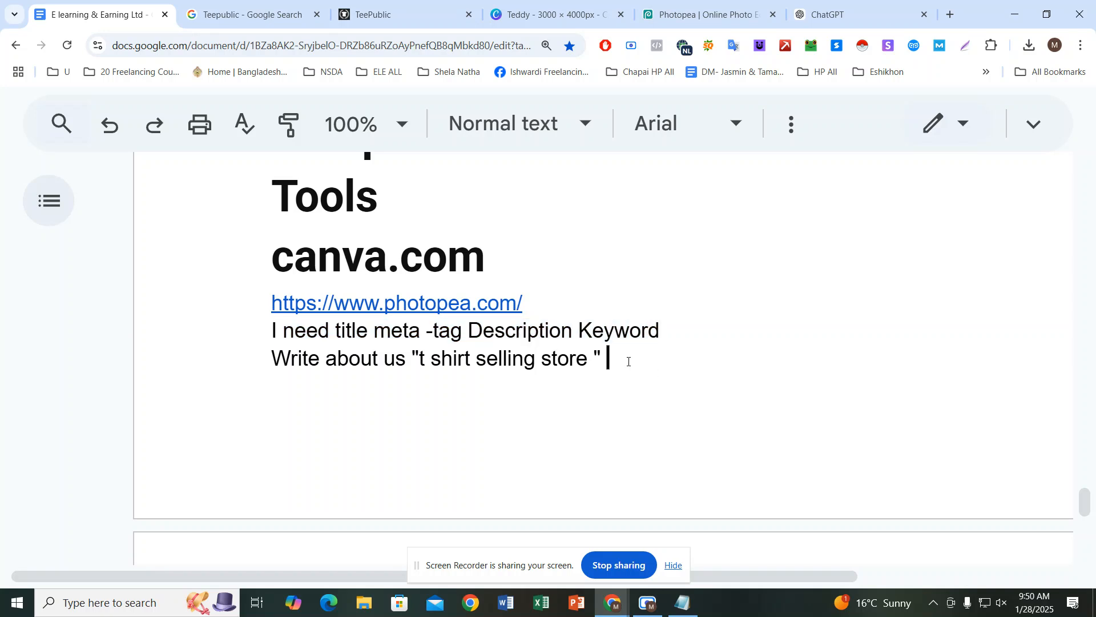
double_click(626, 363)
click(274, 330)
drag(275, 330, 419, 337)
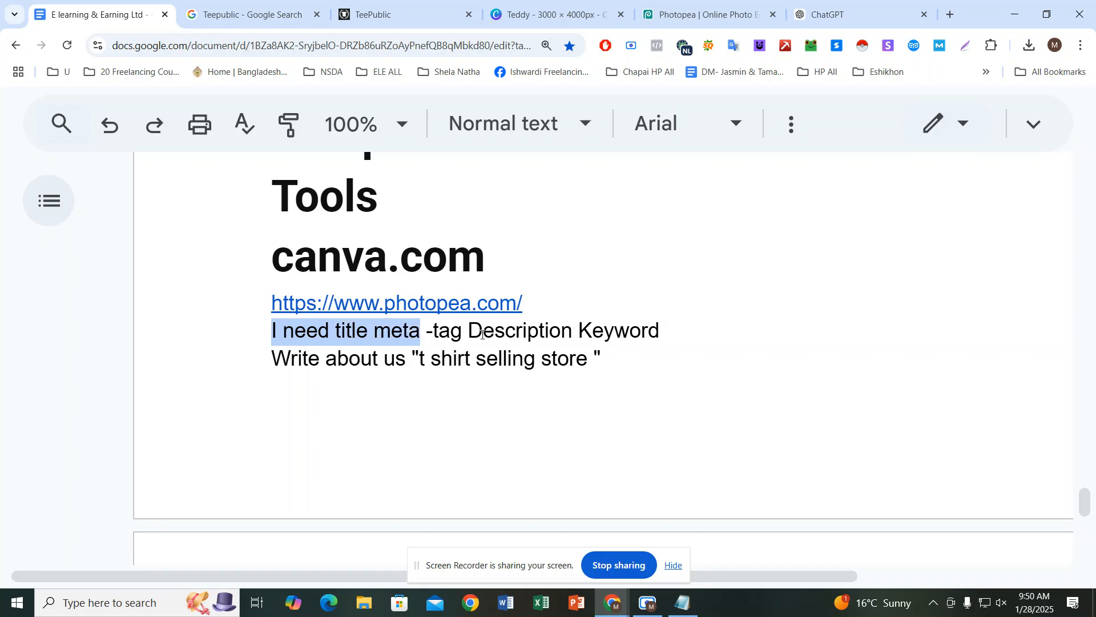
click(471, 333)
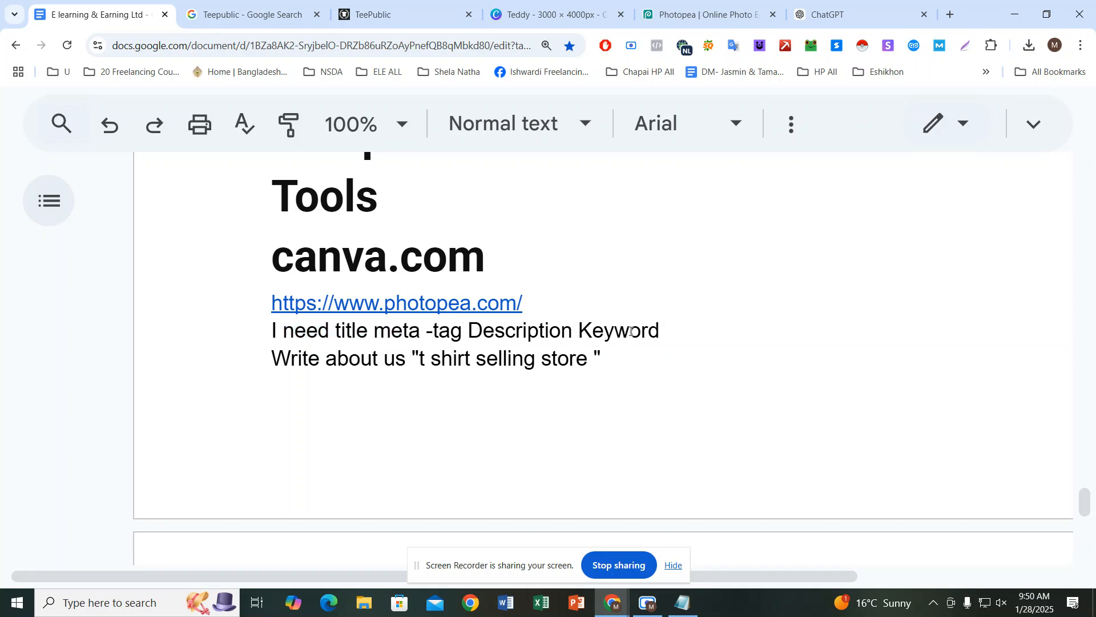
click(631, 331)
drag(671, 327, 272, 334)
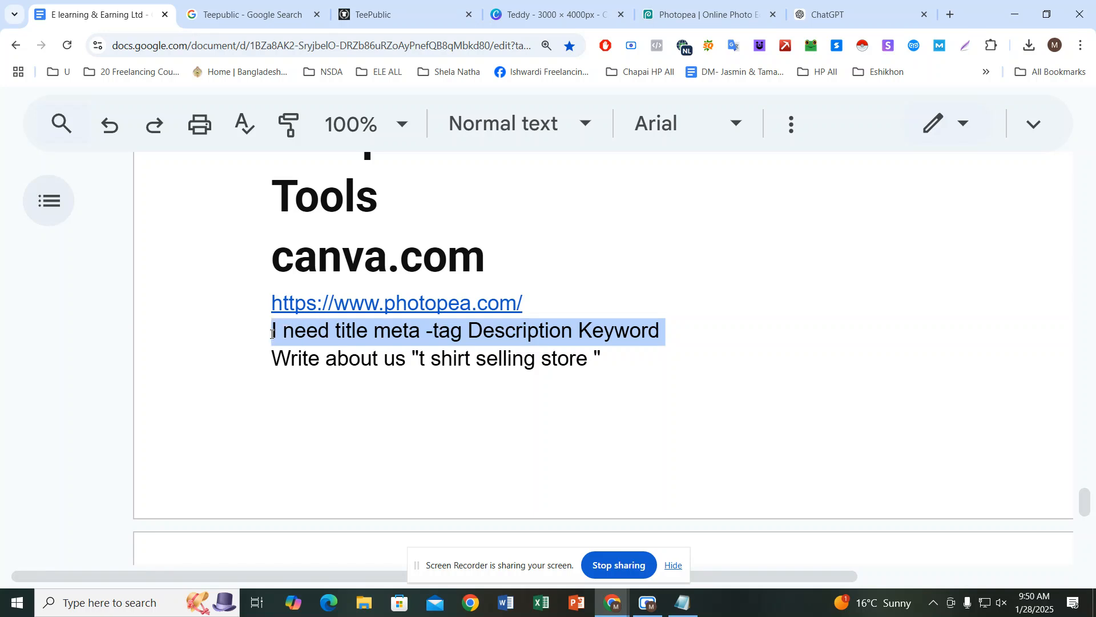
click(386, 330)
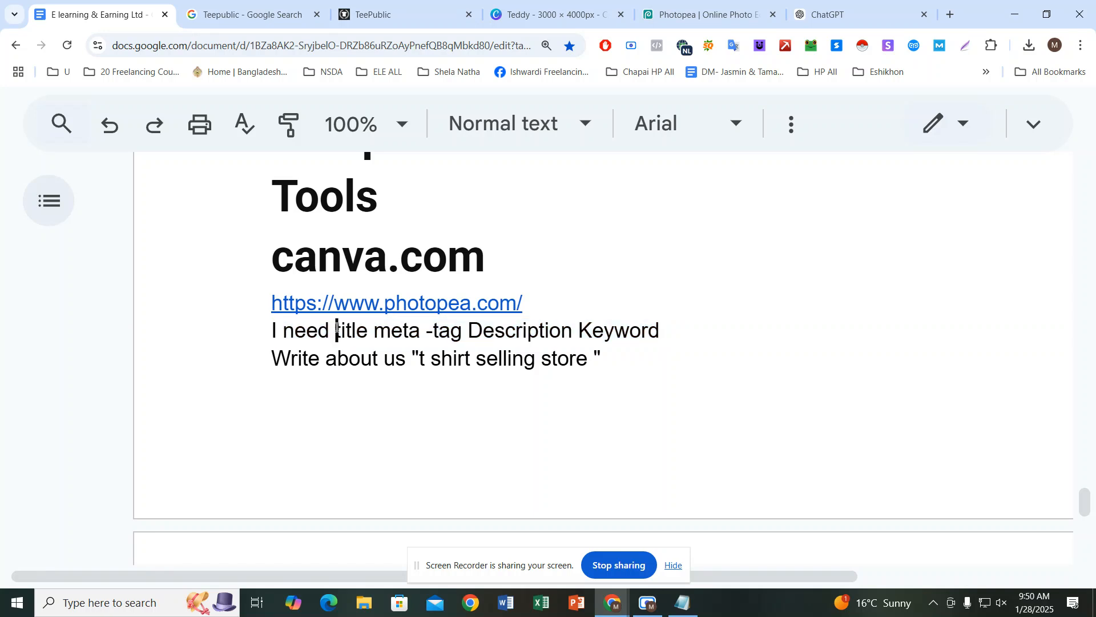
drag(337, 330, 699, 331)
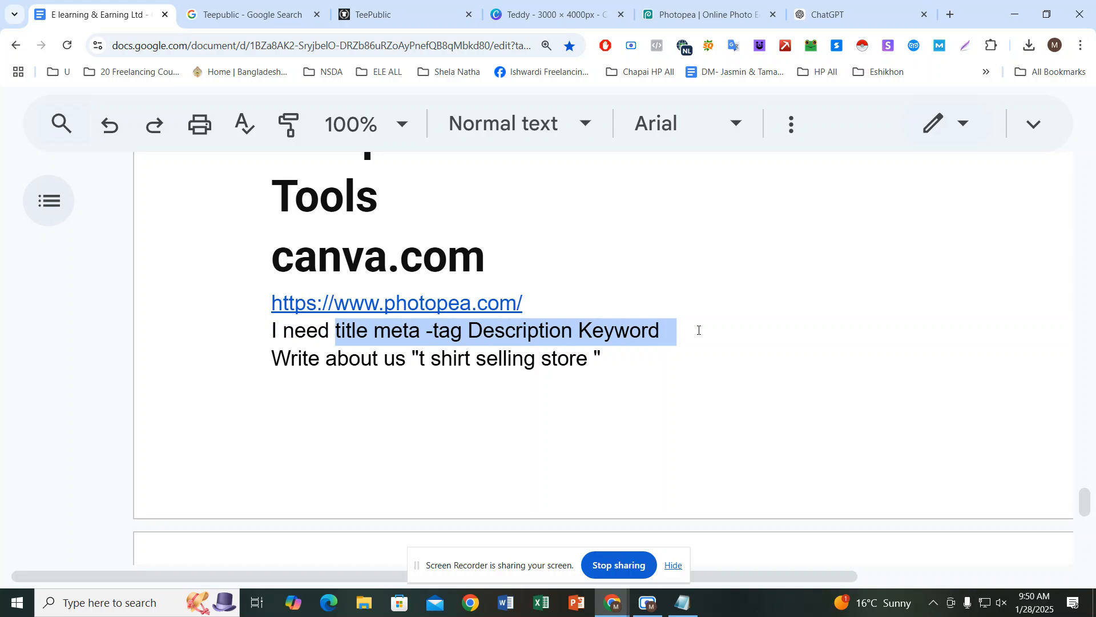
click(698, 330)
click(679, 350)
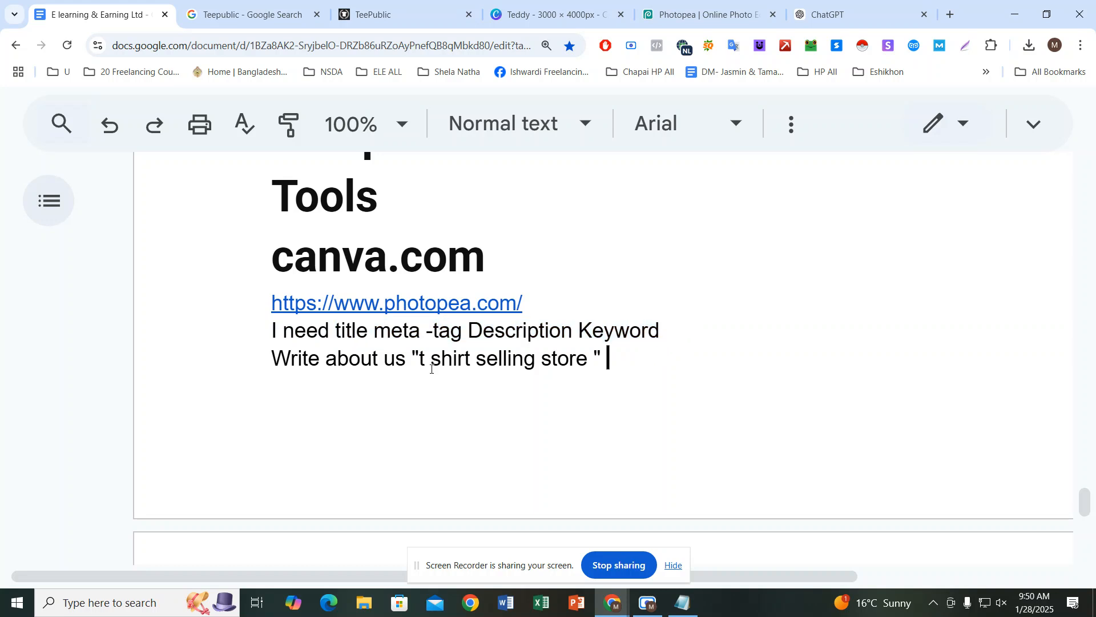
drag(268, 335, 678, 329)
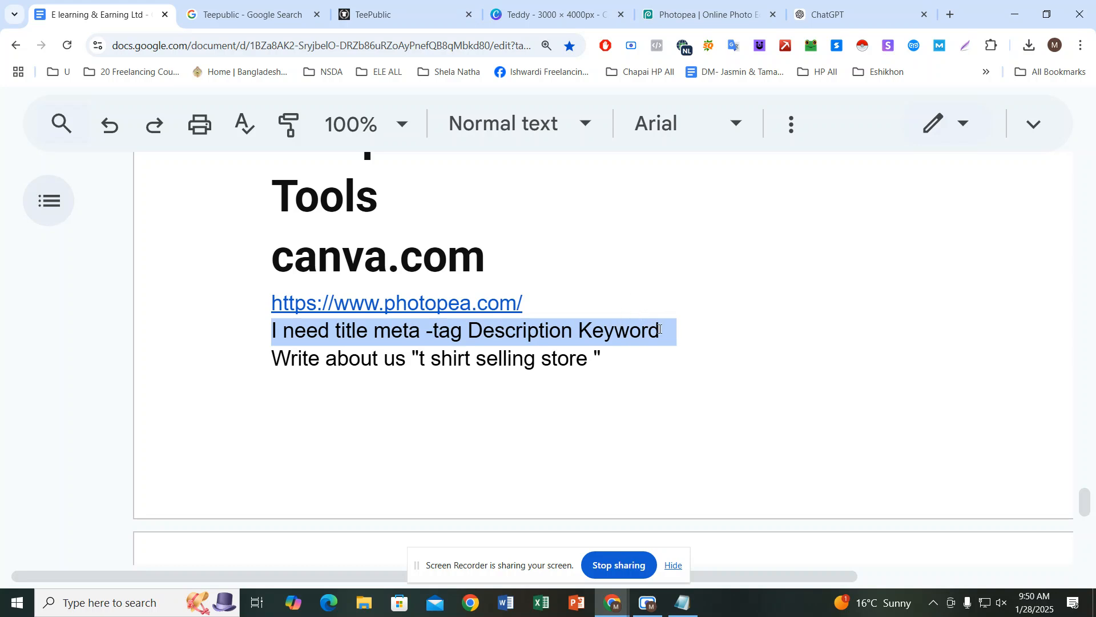
click(660, 329)
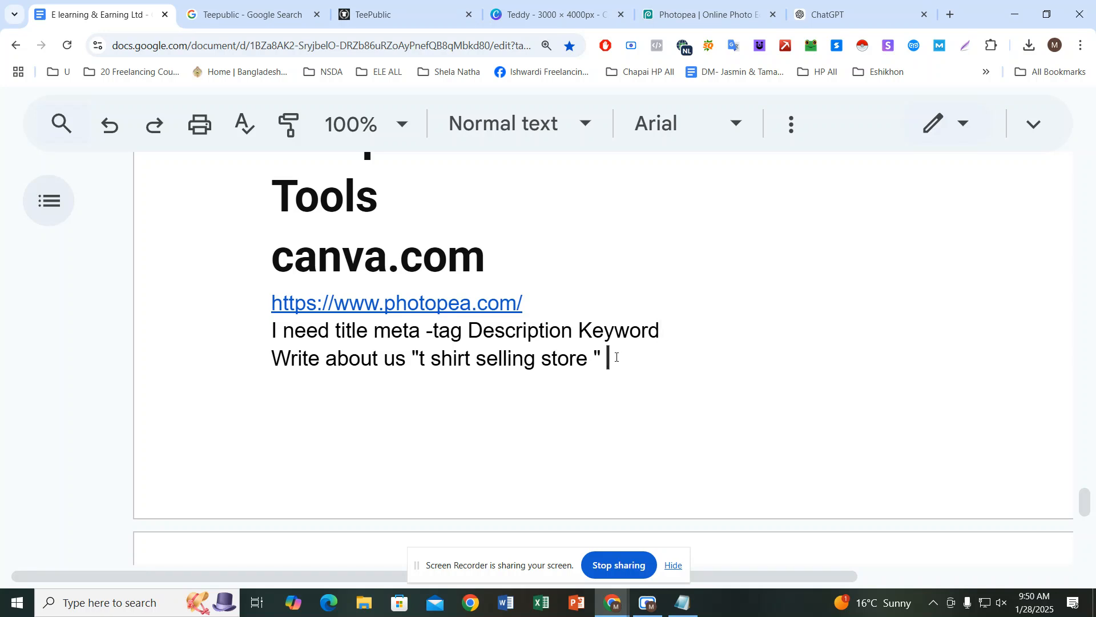
Step: Switch to Notepad to check the noted Teddy Bear design name, and return to the Google Docs notes
click(682, 602)
drag(480, 148, 423, 165)
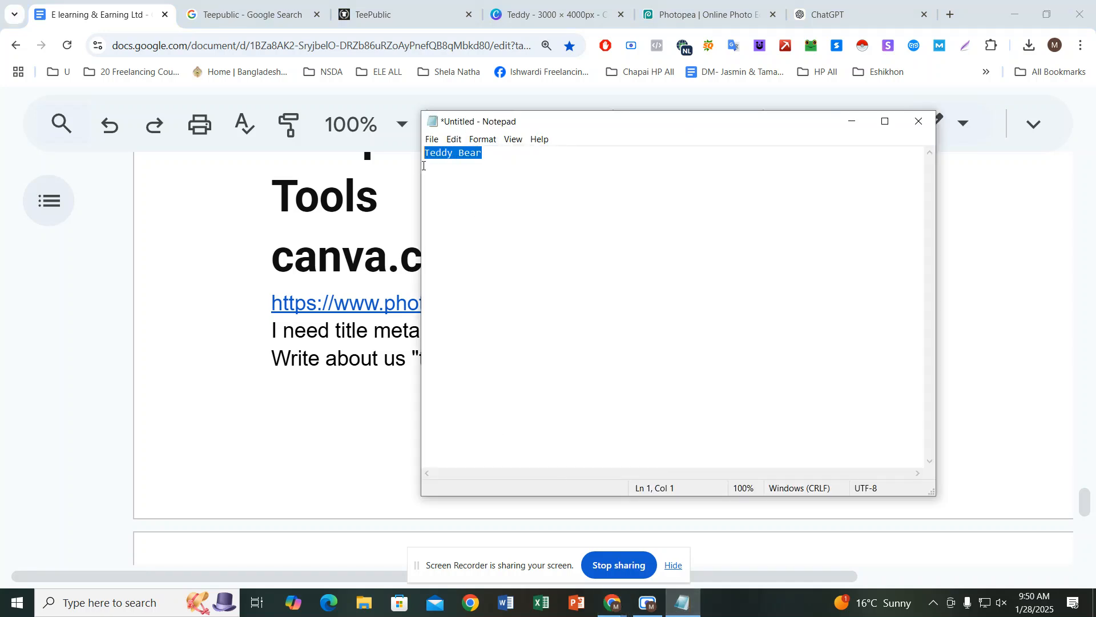
click(336, 402)
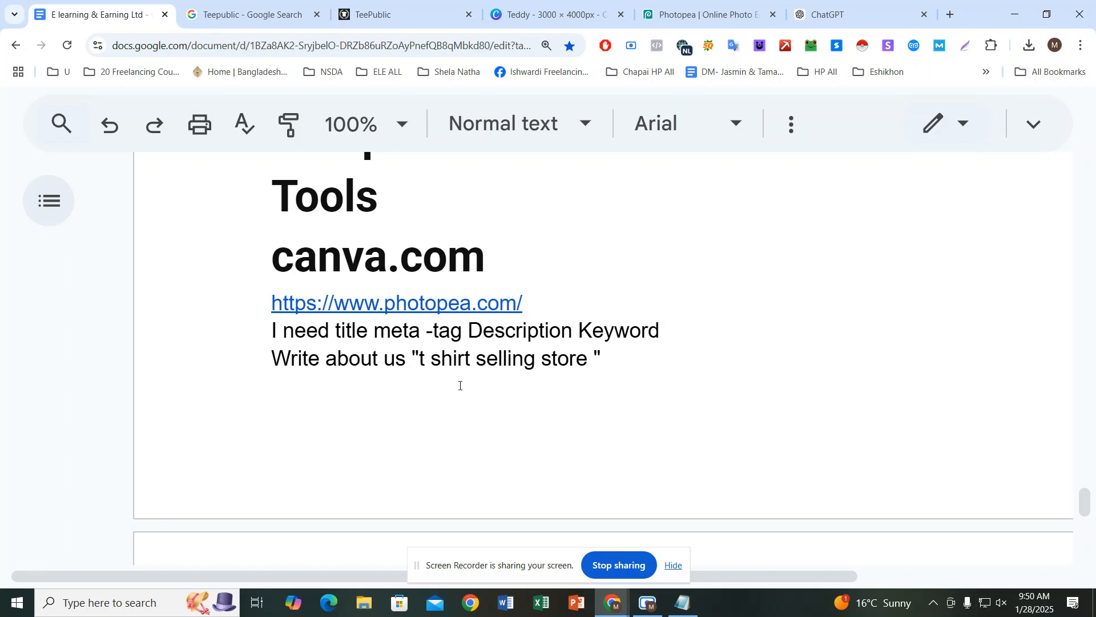
Step: Review the quoted t-shirt selling store topic together with the request line above it
click(460, 385)
click(543, 359)
click(590, 358)
click(450, 392)
click(542, 359)
click(594, 362)
click(620, 361)
drag(270, 331, 674, 330)
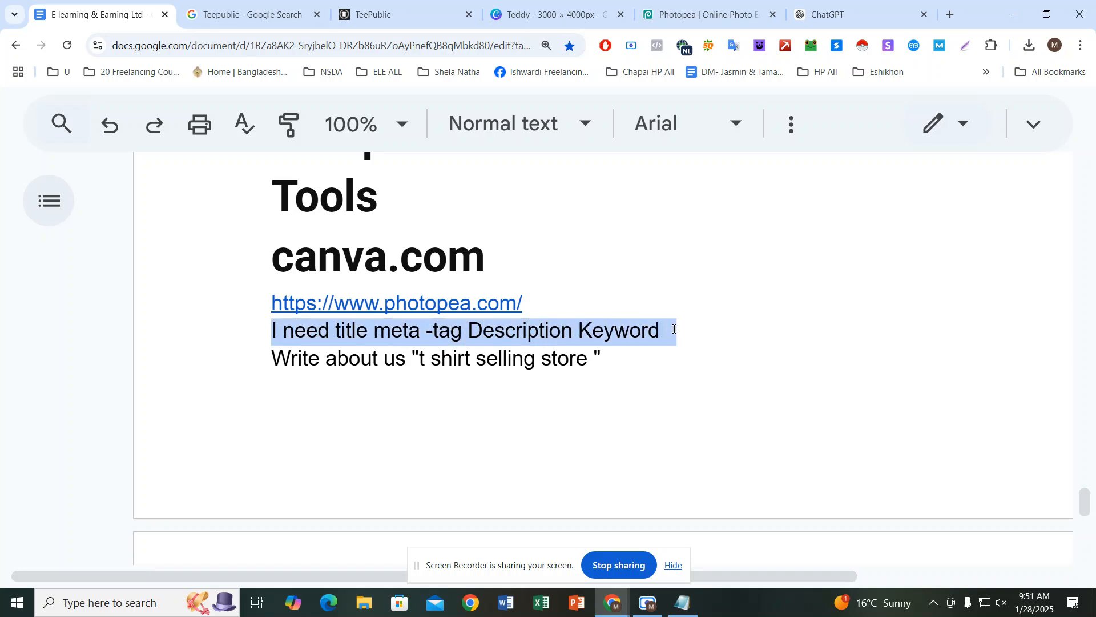
click(673, 329)
click(420, 333)
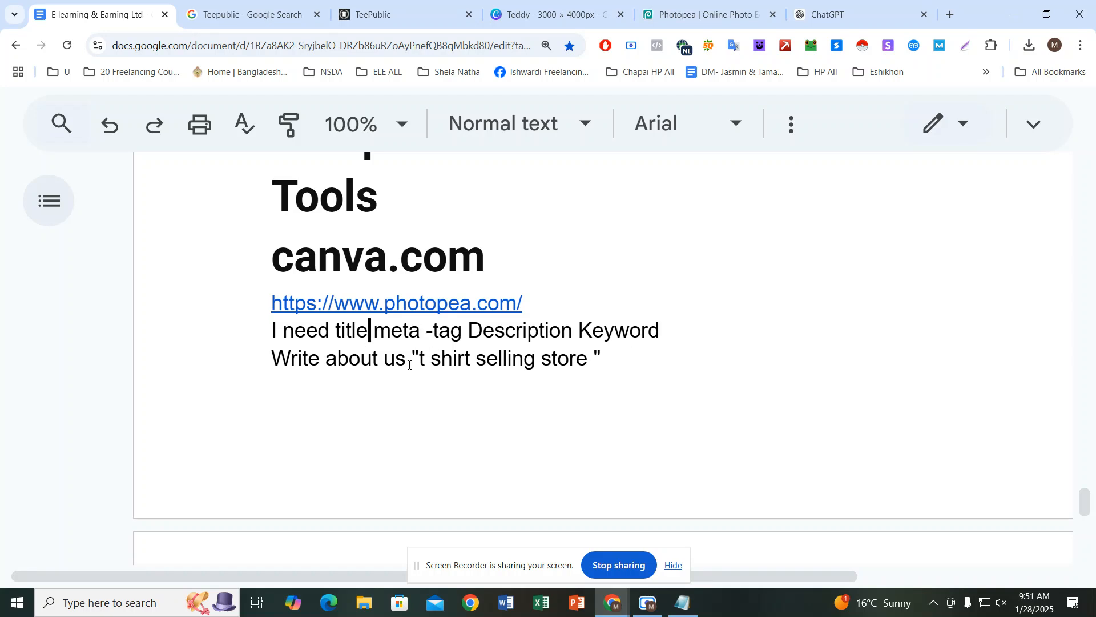
click(409, 362)
Step: Copy both prompt lines from the notes, switch to ChatGPT, and submit them as a request about the "t shirt selling store"
drag(263, 361, 245, 328)
key(ctrl+c)
click(607, 363)
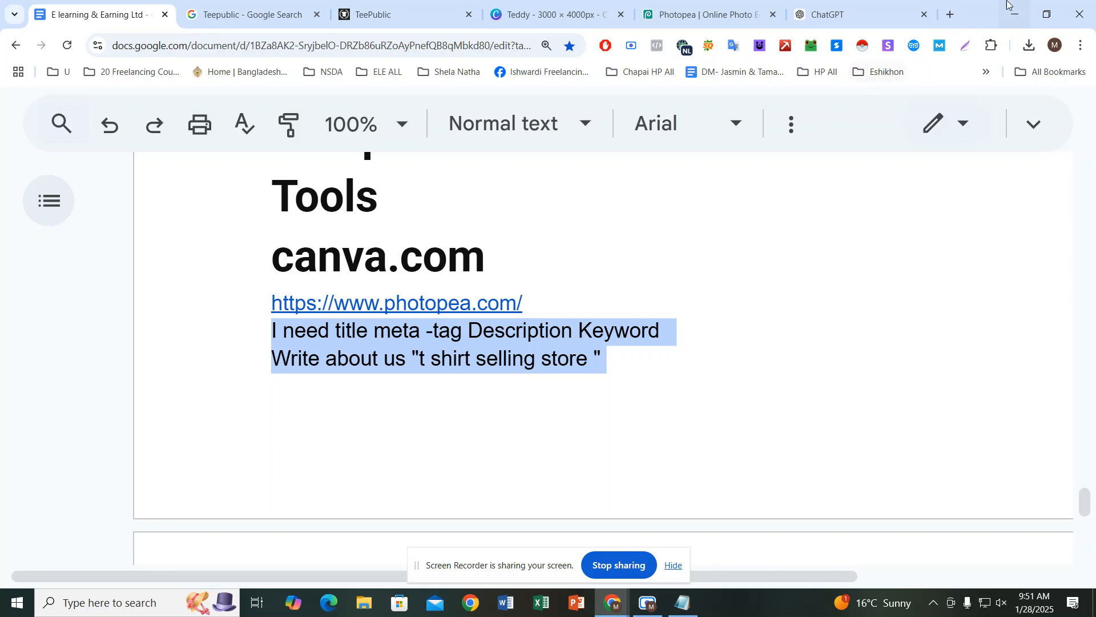
click(853, 9)
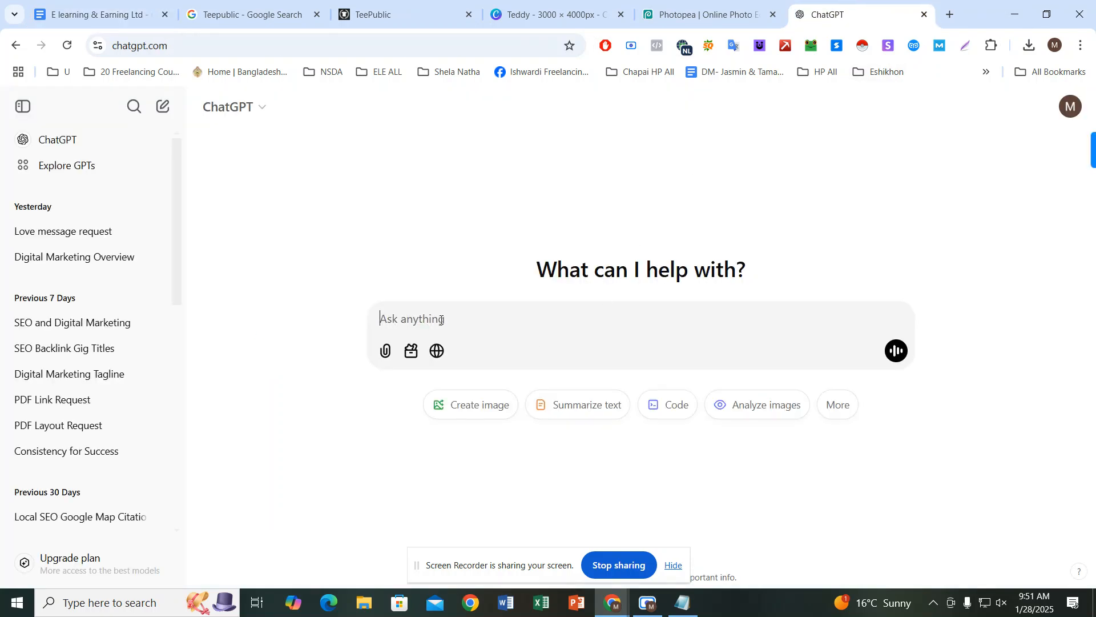
key(ctrl+v)
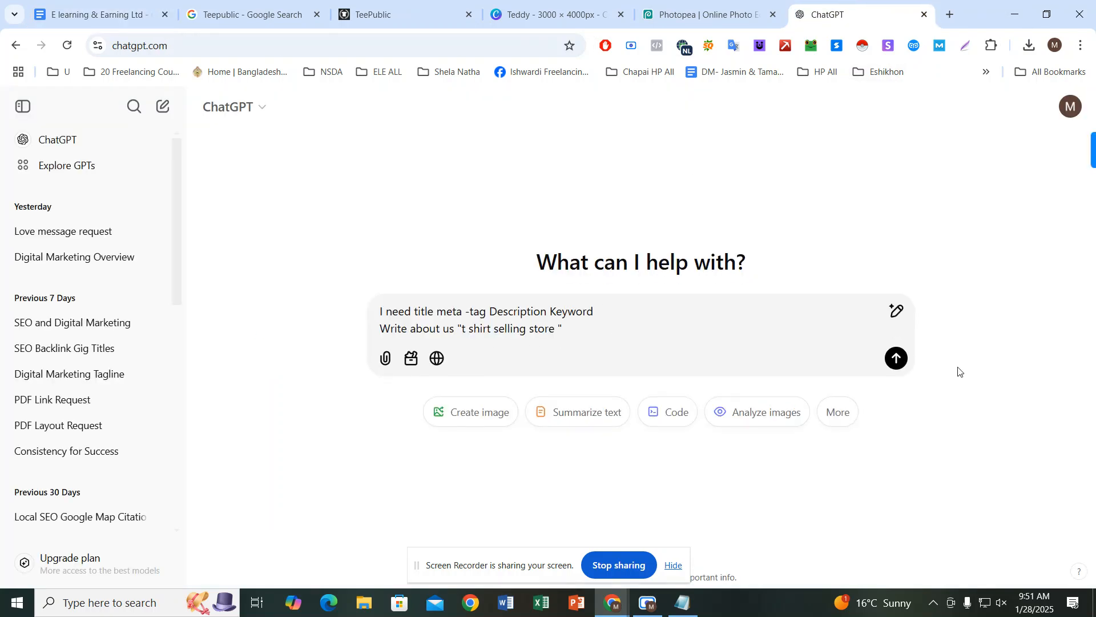
click(895, 358)
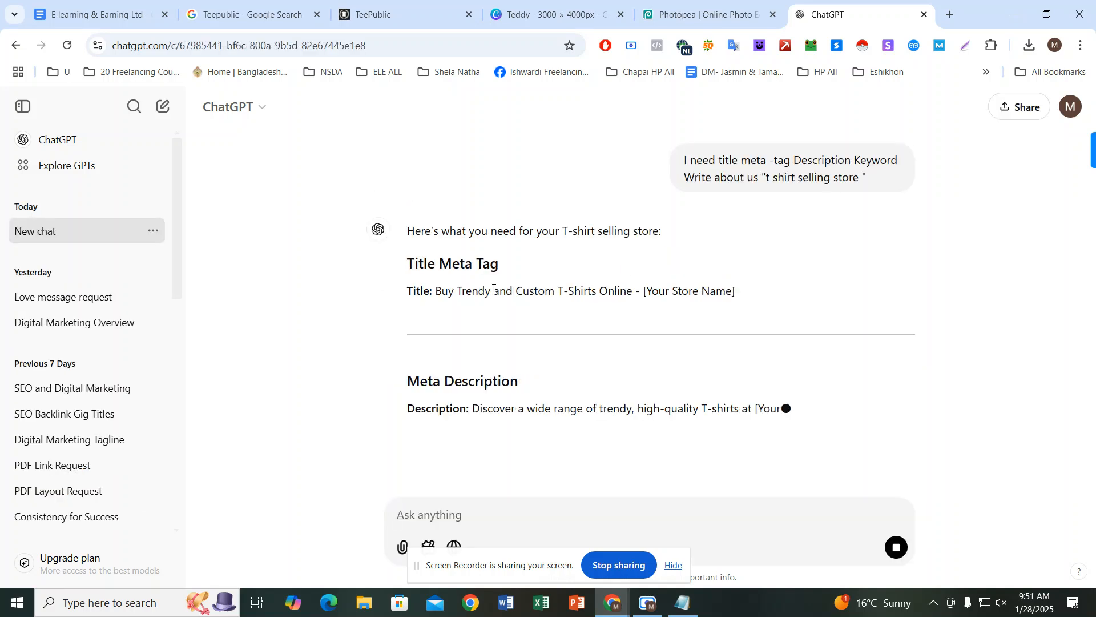
scroll(497, 297, down, 2)
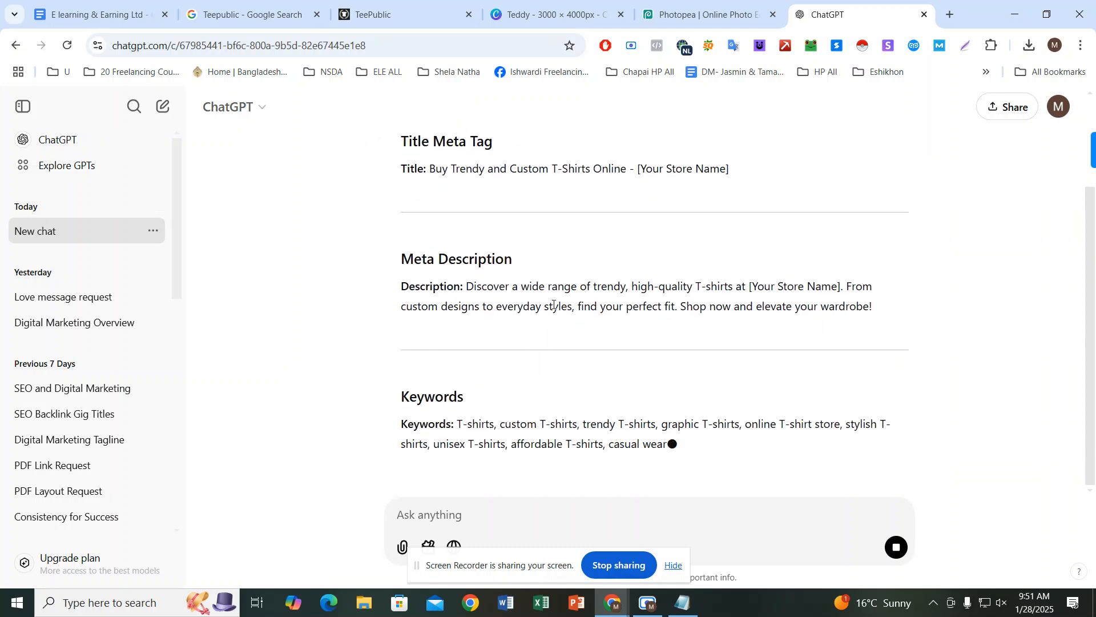
Step: Review ChatGPT's generated store text, focusing on the title meta tag and its store name placeholder
scroll(537, 337, down, 3)
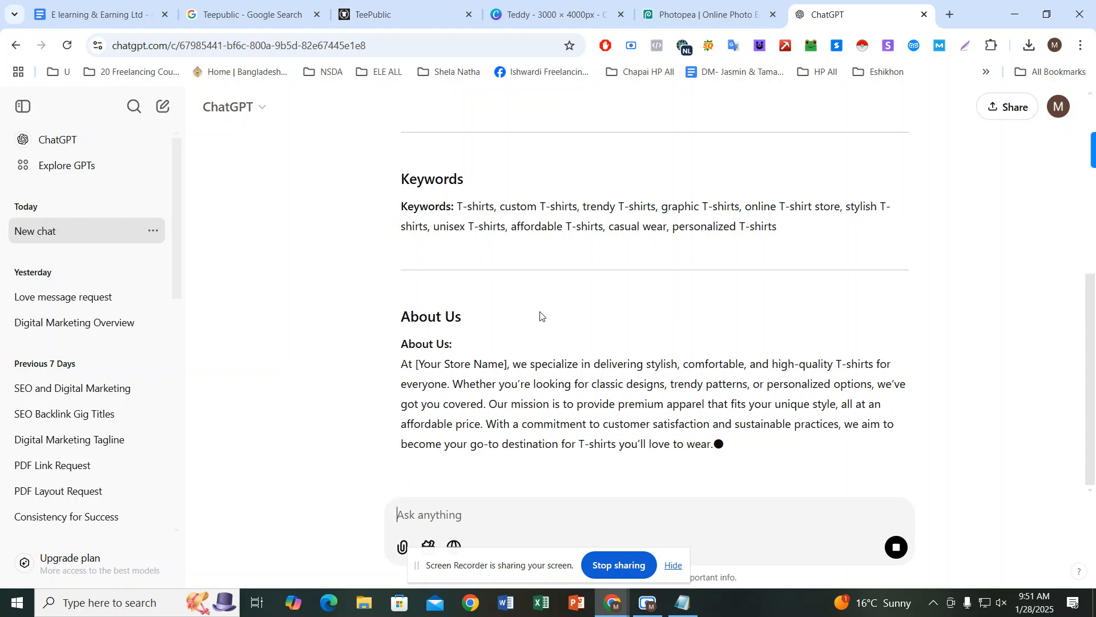
scroll(540, 317, up, 7)
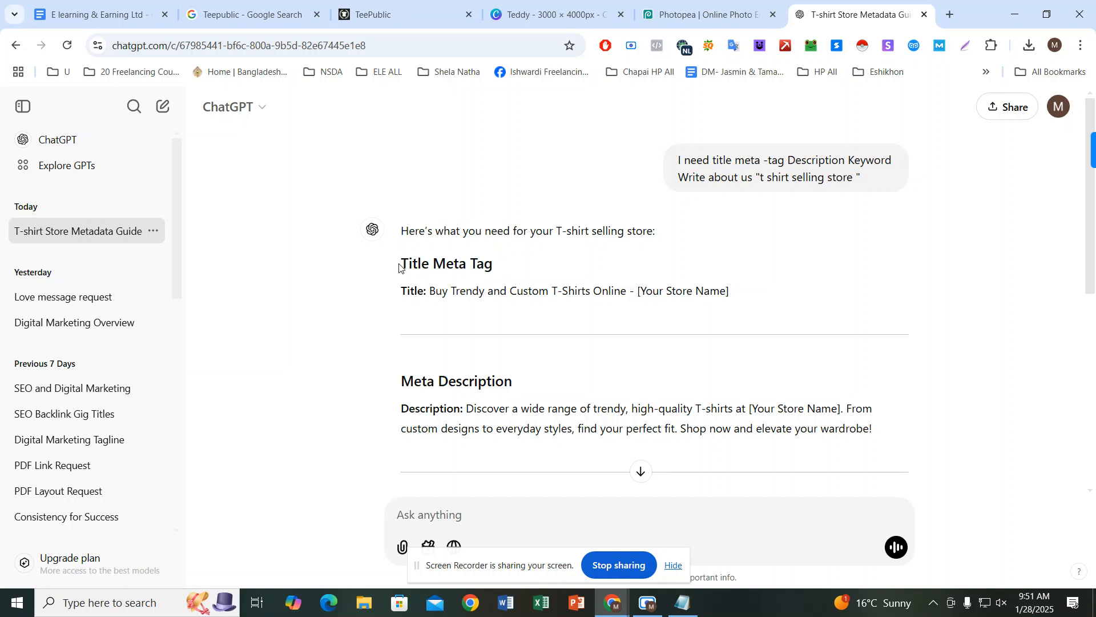
drag(399, 267, 736, 301)
click(441, 309)
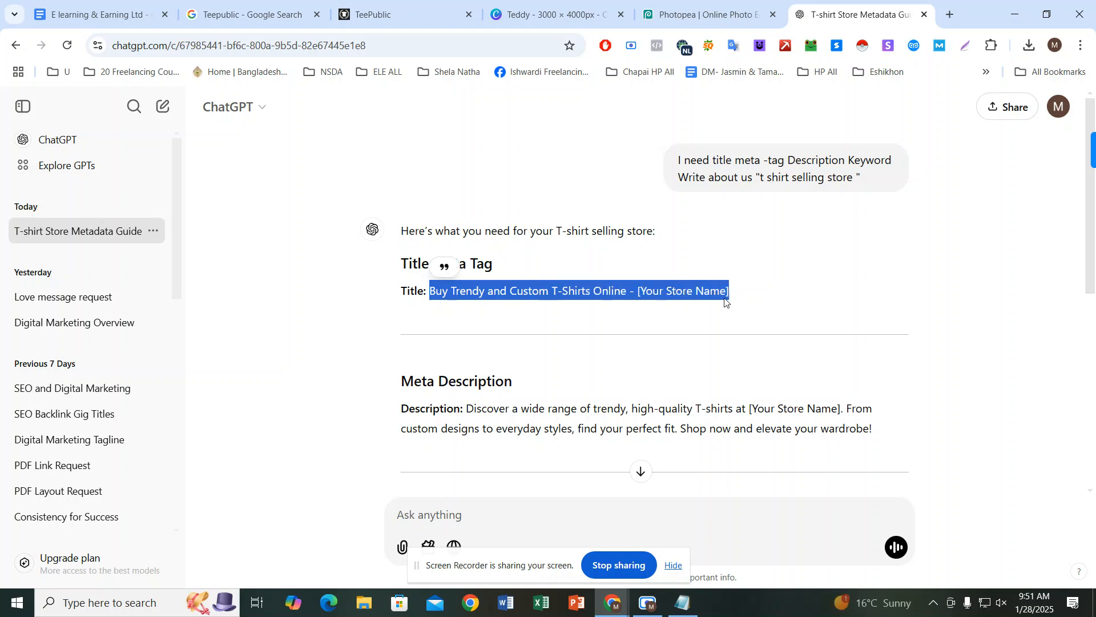
click(649, 286)
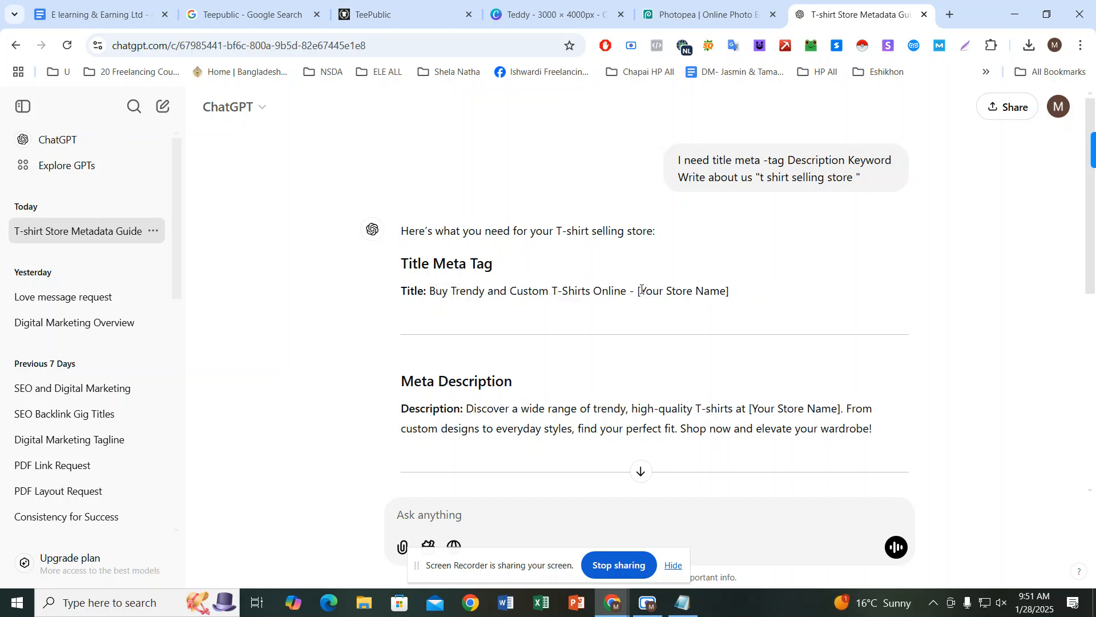
drag(642, 290, 739, 295)
click(738, 295)
Step: Copy ChatGPT's whole response and paste it into the Notepad file below the "Teddy Bear" line
scroll(438, 301, down, 6)
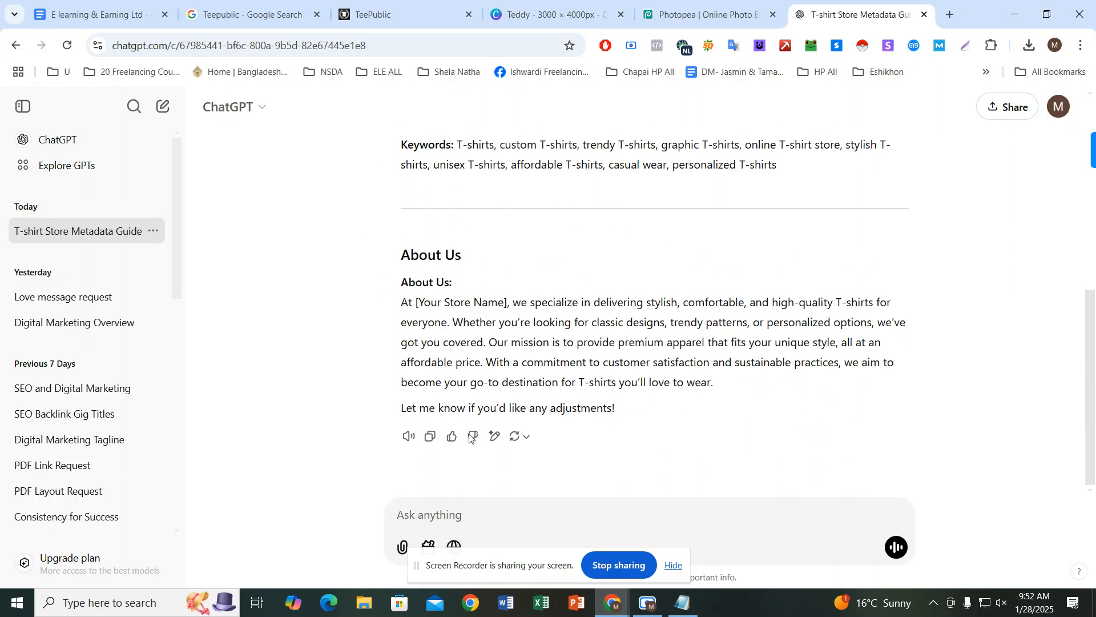
click(425, 436)
click(683, 603)
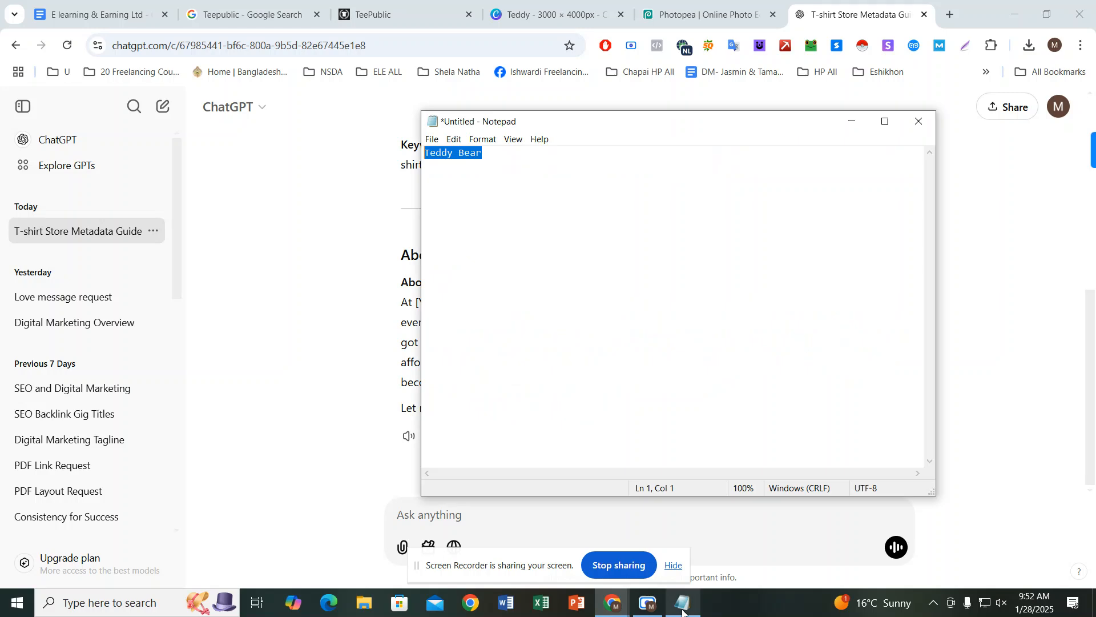
click(885, 121)
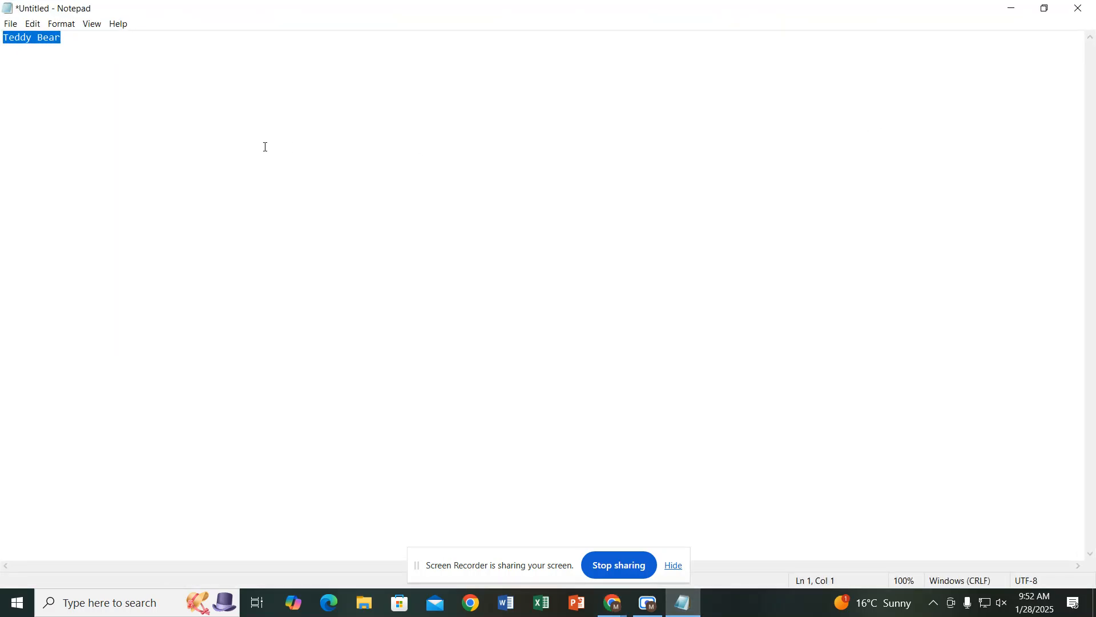
click(182, 126)
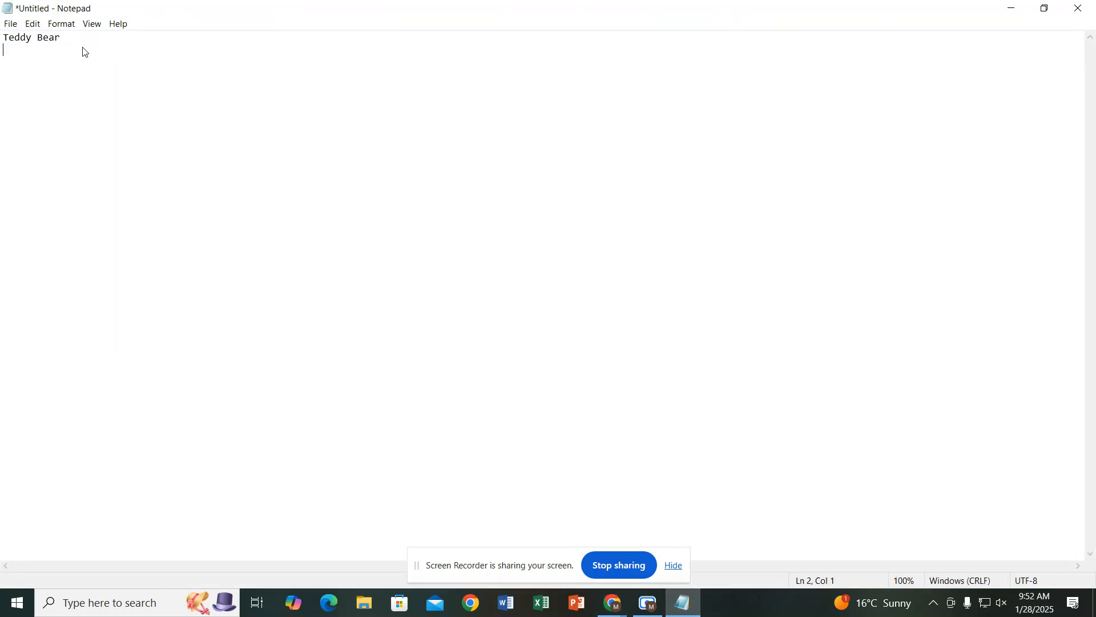
key(ctrl+v)
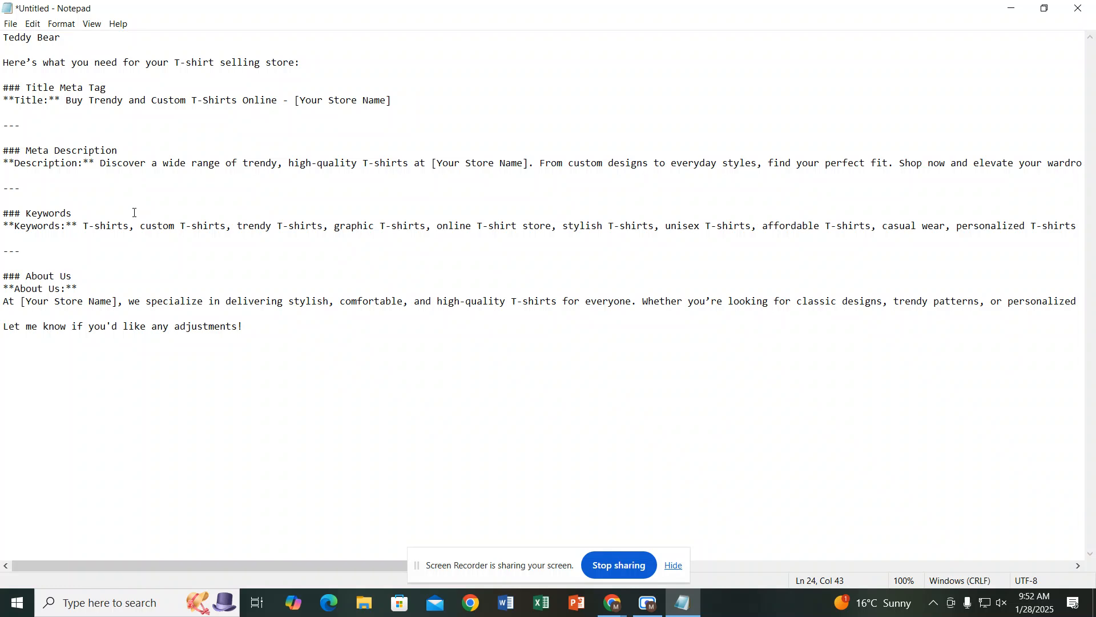
Step: Review the pasted title line in Notepad, including its "[Your Store Name]" placeholder
click(155, 141)
drag(66, 102, 382, 100)
key(Down)
key(Down)
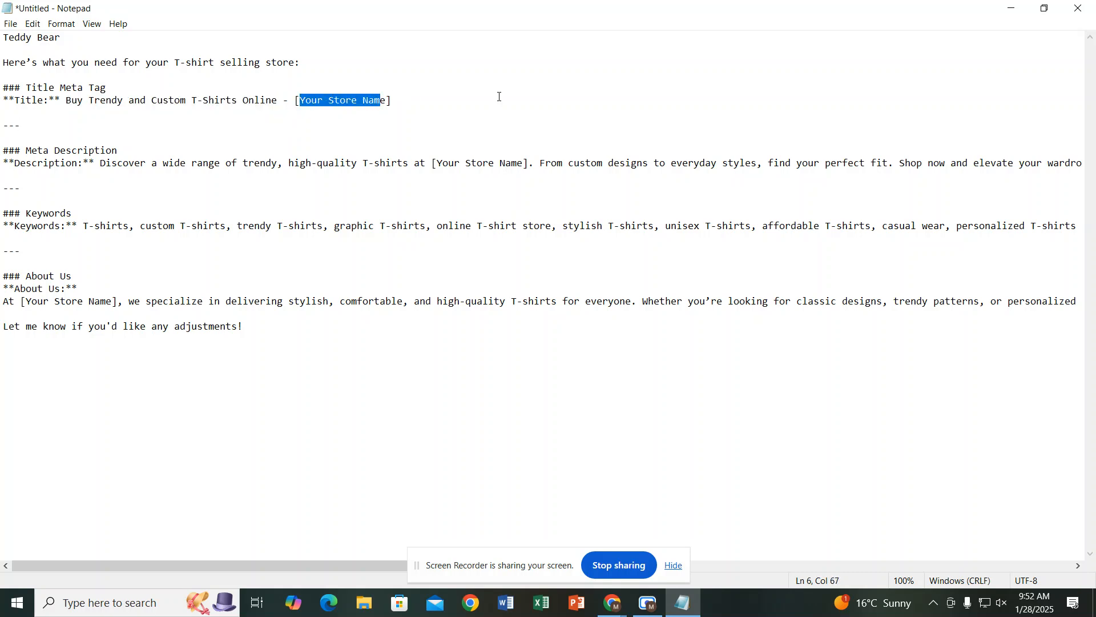
click(1011, 8)
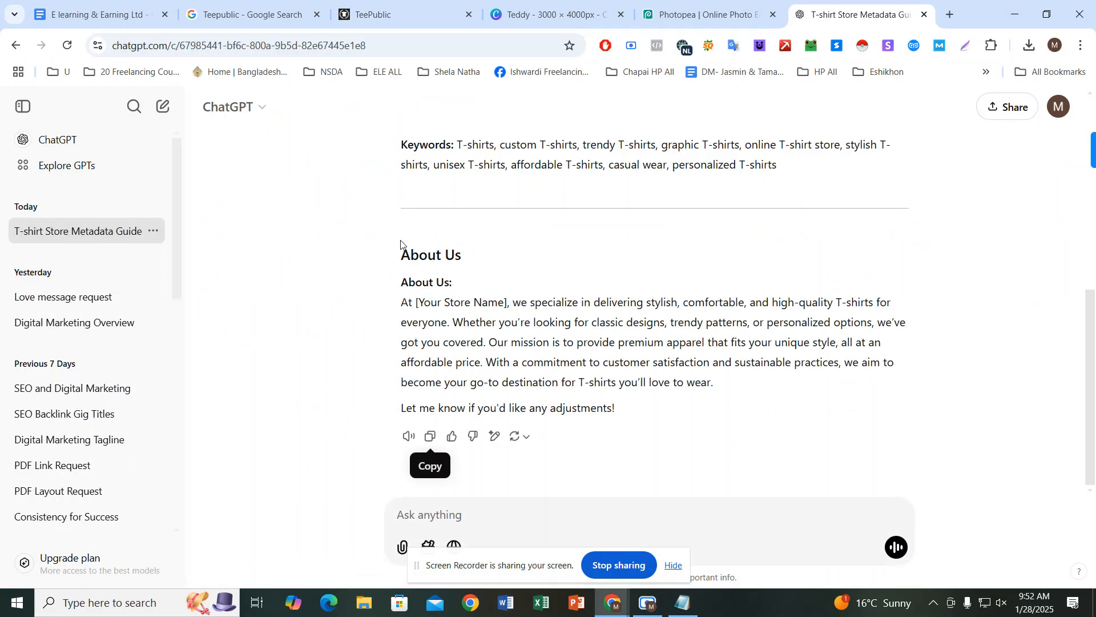
Step: Switch to the TeePublic upload page and examine the Upload A Design heading, artwork, detail fields and product options
click(382, 7)
scroll(513, 286, up, 10)
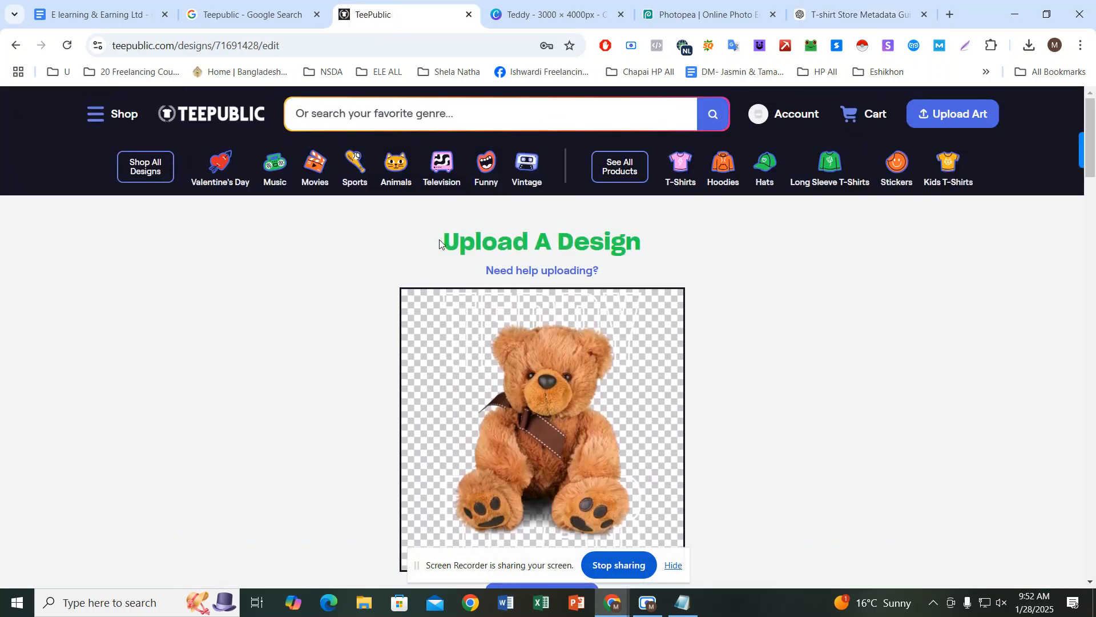
drag(439, 243, 650, 251)
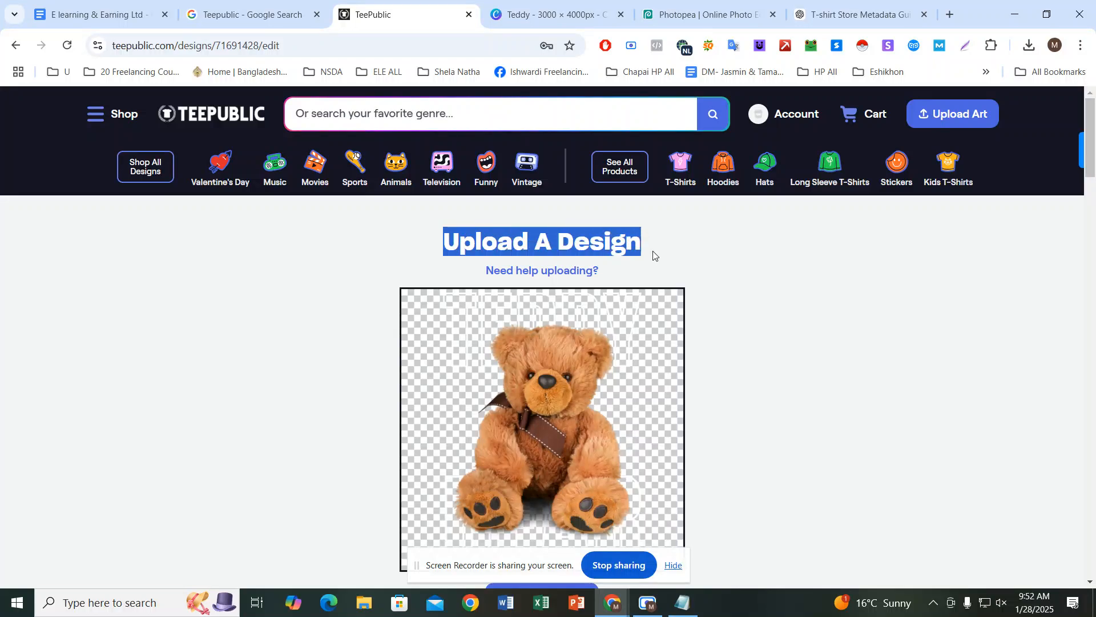
scroll(657, 256, down, 8)
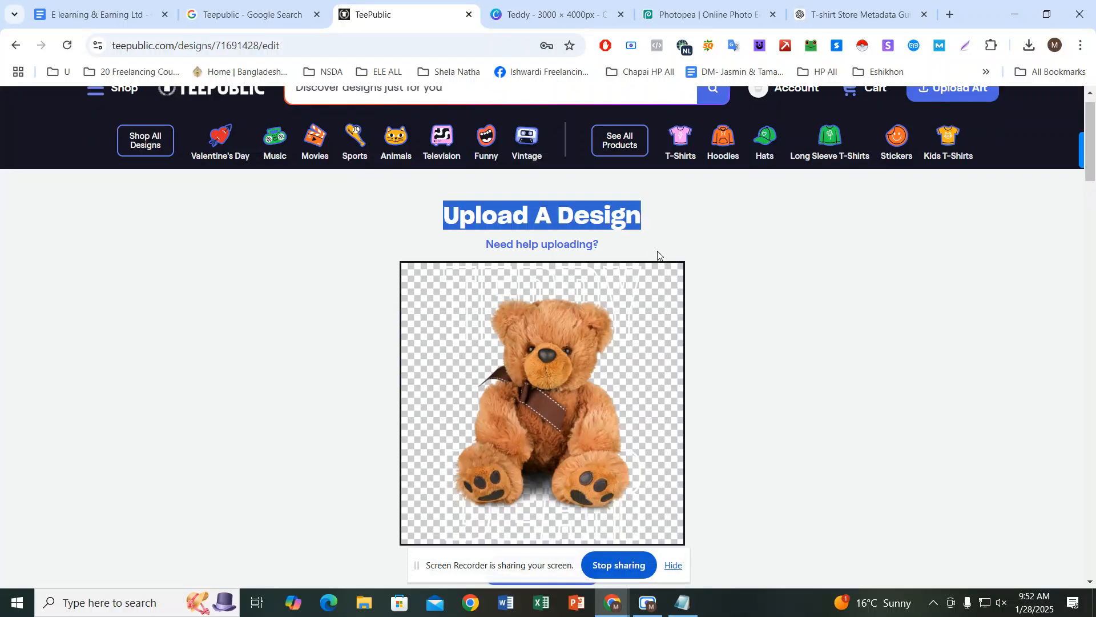
scroll(658, 255, down, 6)
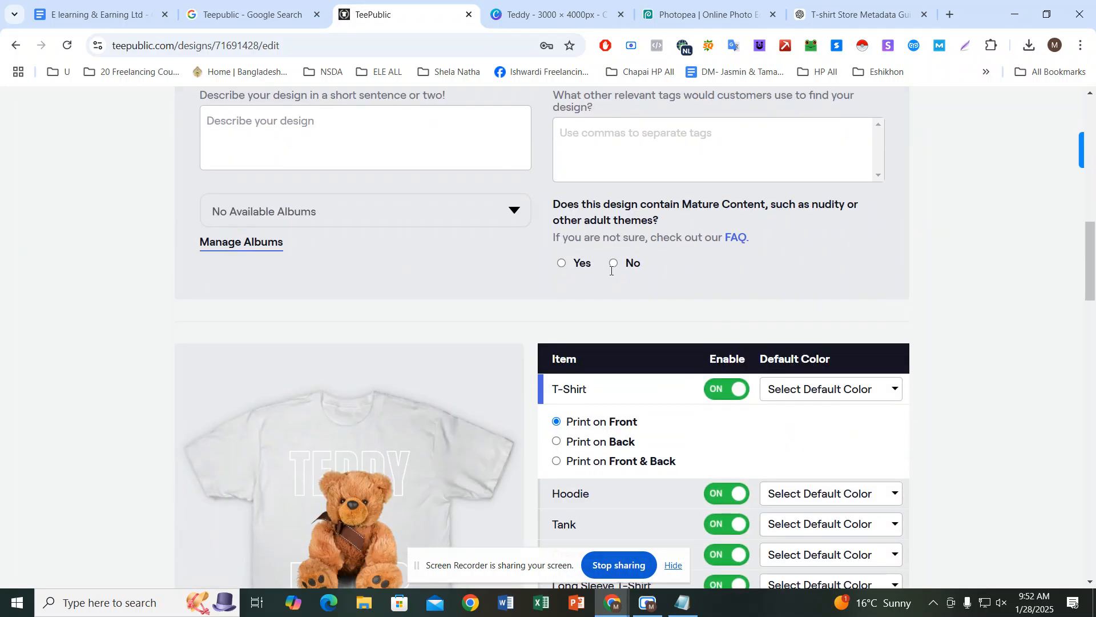
scroll(546, 283, down, 2)
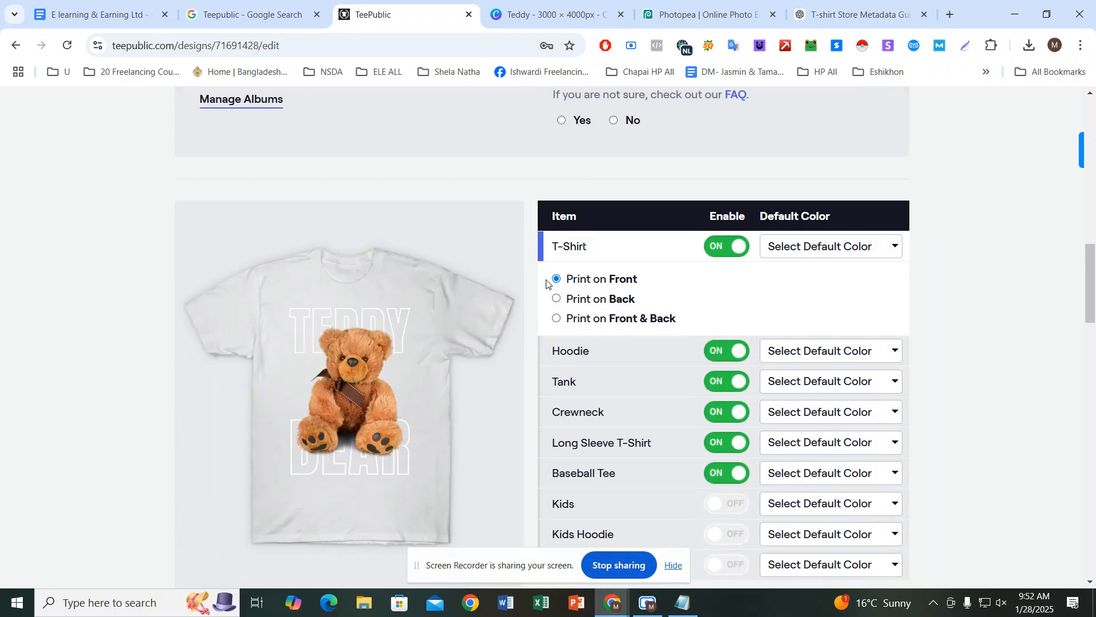
scroll(546, 284, up, 15)
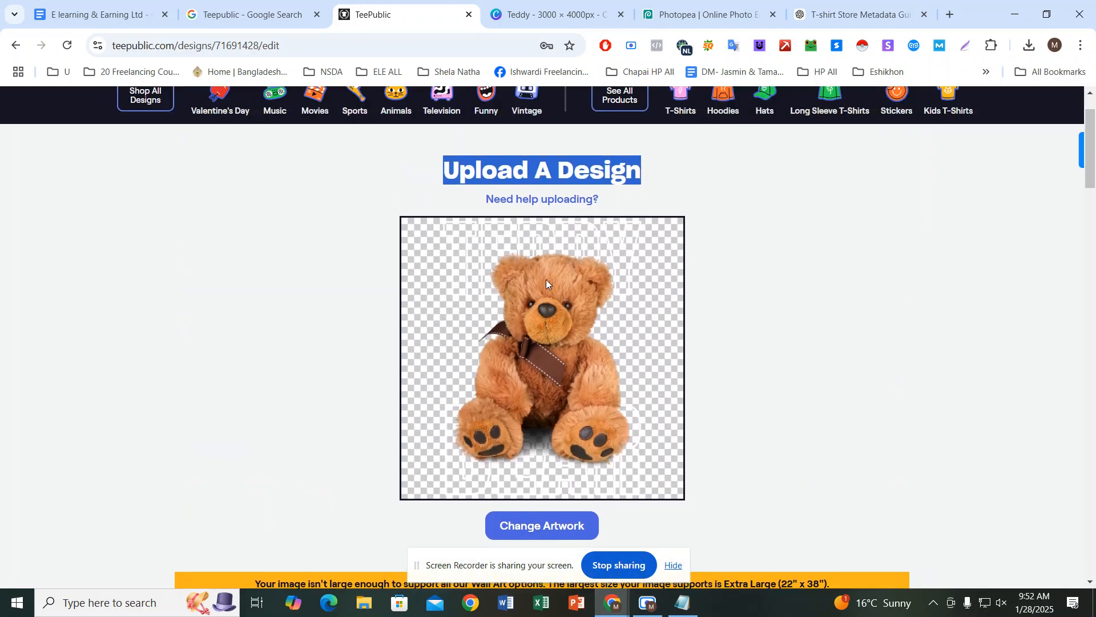
scroll(546, 279, up, 1)
click(607, 244)
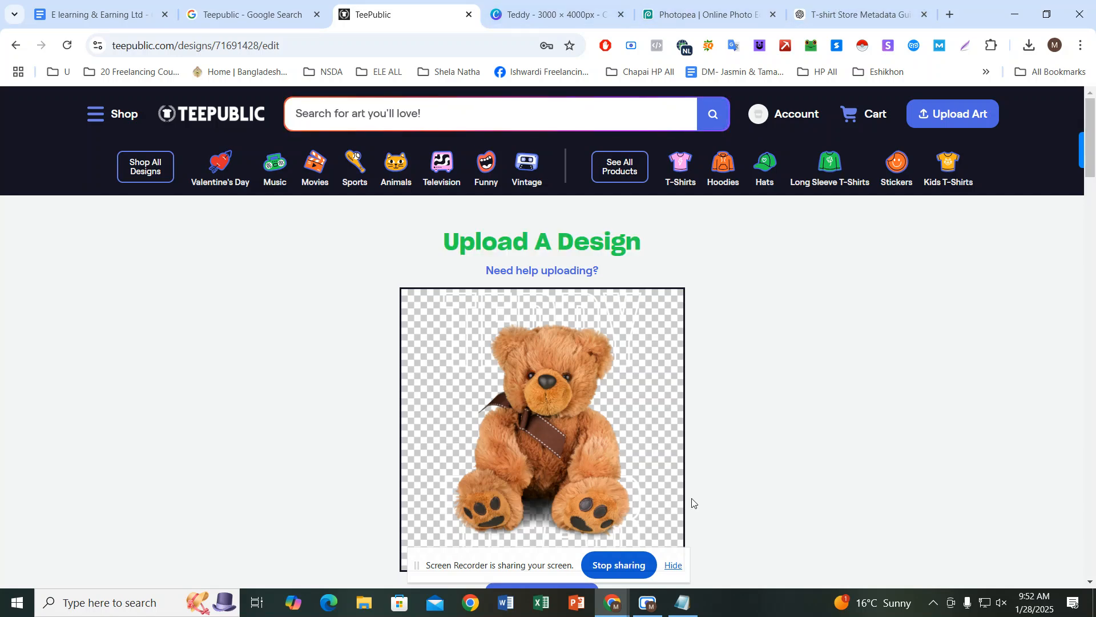
Step: Check the generated text in Notepad again and return to the TeePublic upload page
click(683, 602)
click(481, 257)
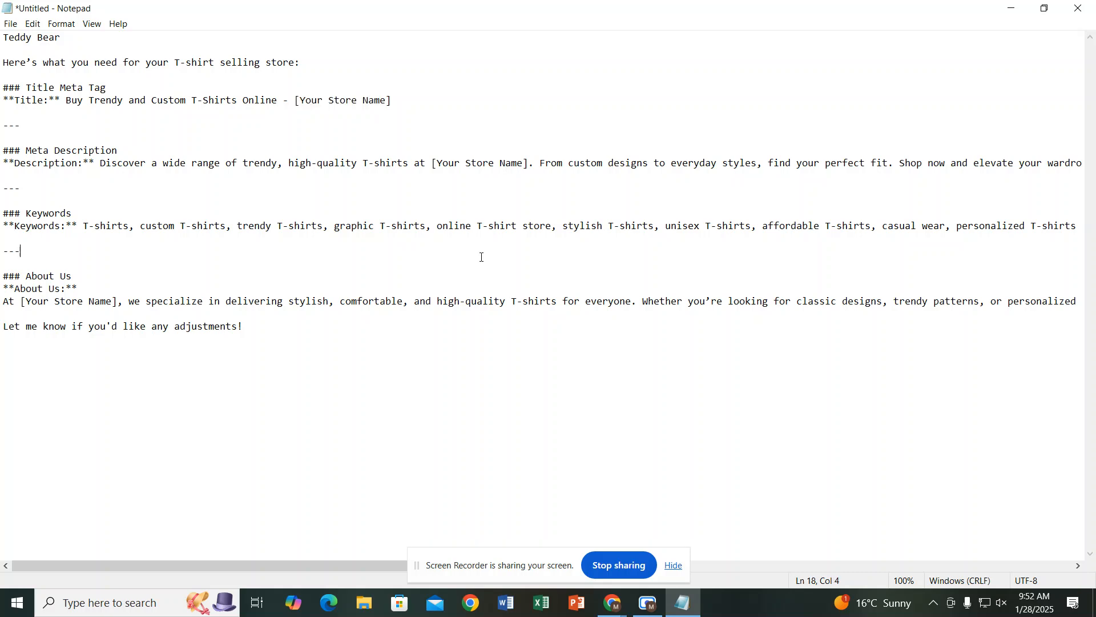
click(1012, 8)
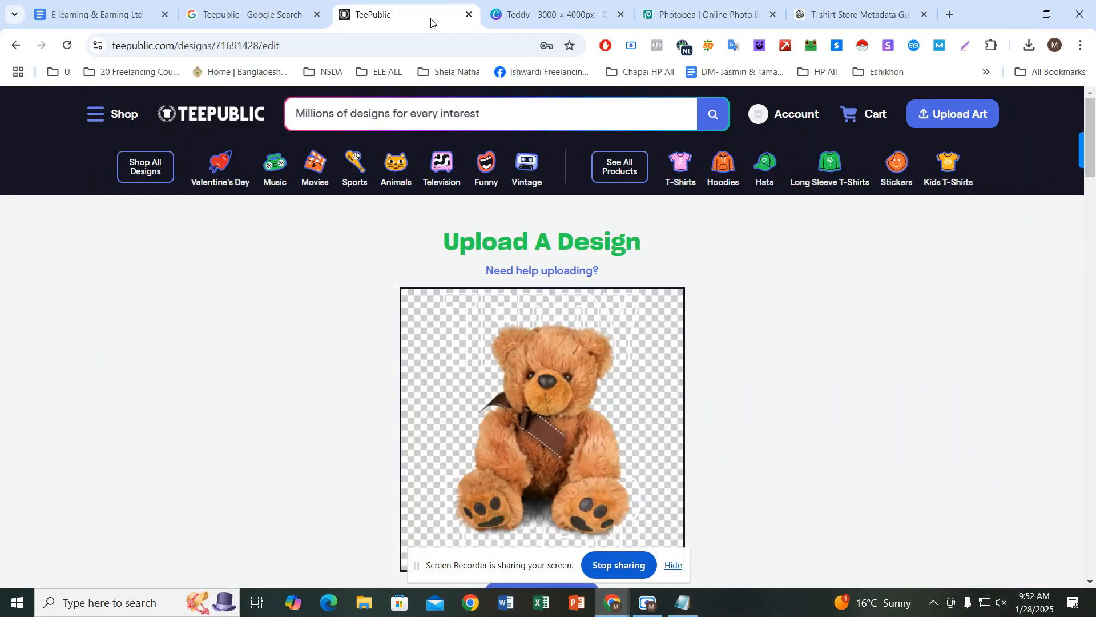
Step: Open the account's TeePublic store page in a duplicate tab and select the store name in its web address
right_click(431, 18)
click(482, 149)
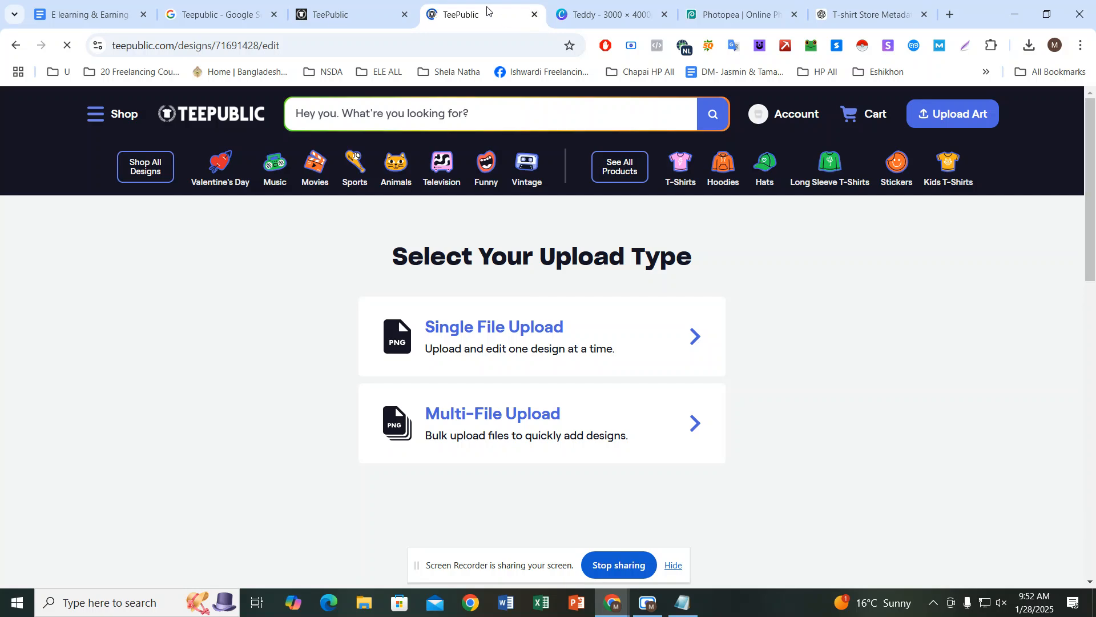
click(783, 112)
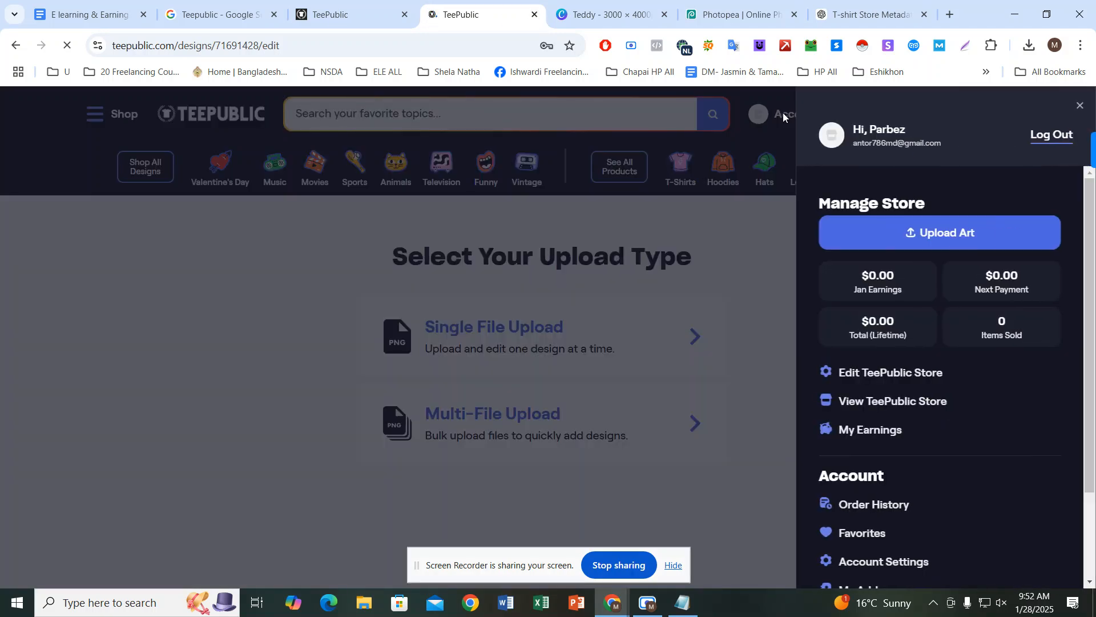
click(883, 405)
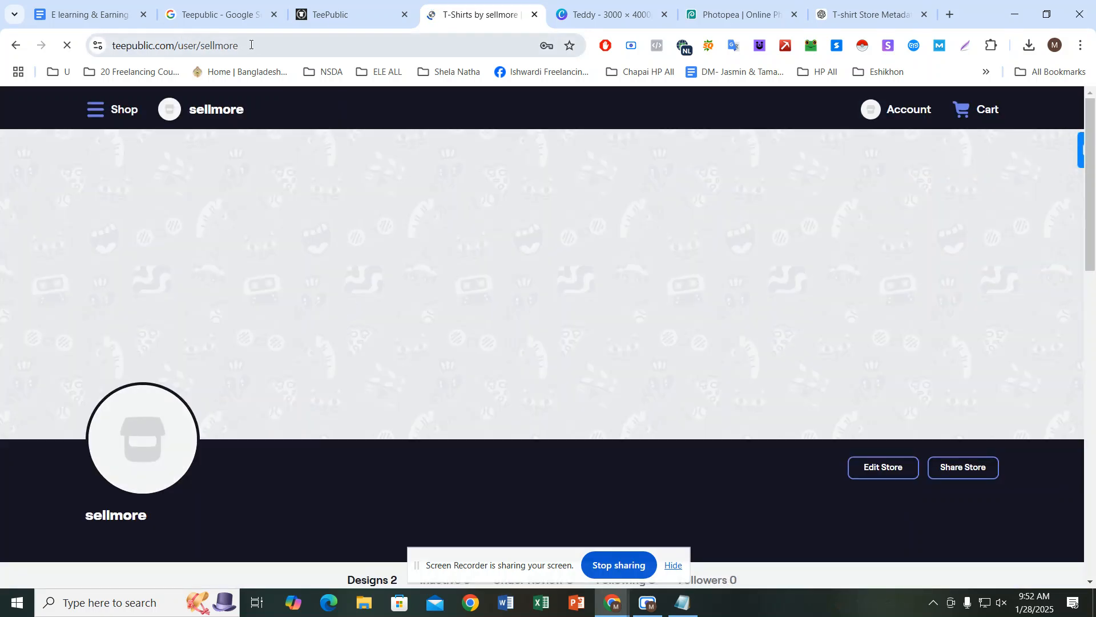
drag(251, 45, 202, 50)
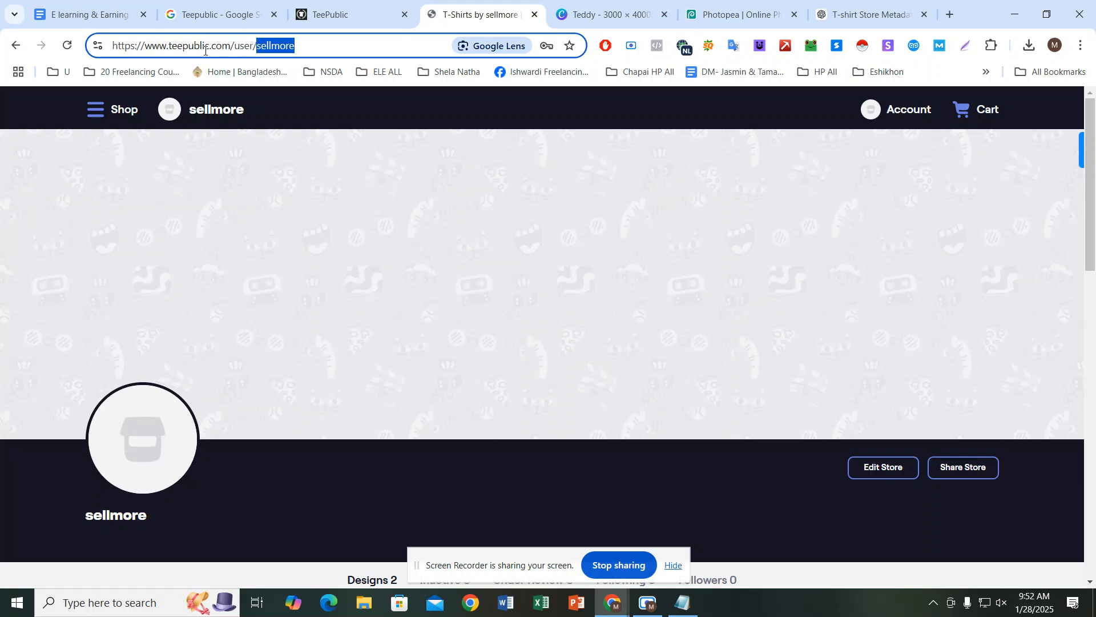
Step: Return to Notepad and add the store name "sellmore" on its own line below the generated title
click(342, 15)
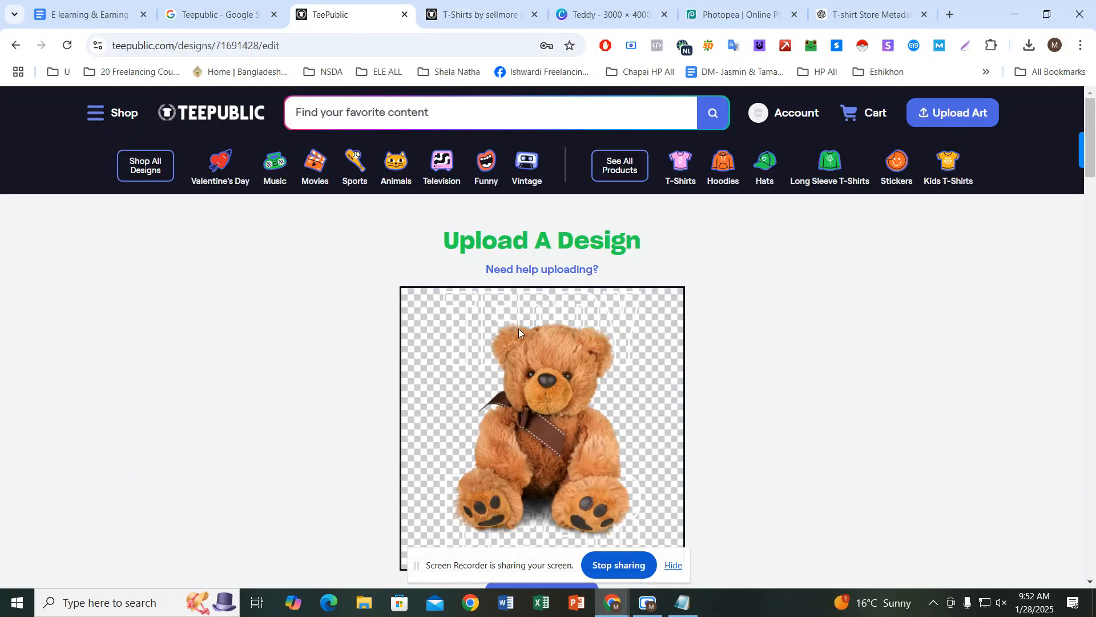
scroll(518, 328, down, 5)
click(673, 605)
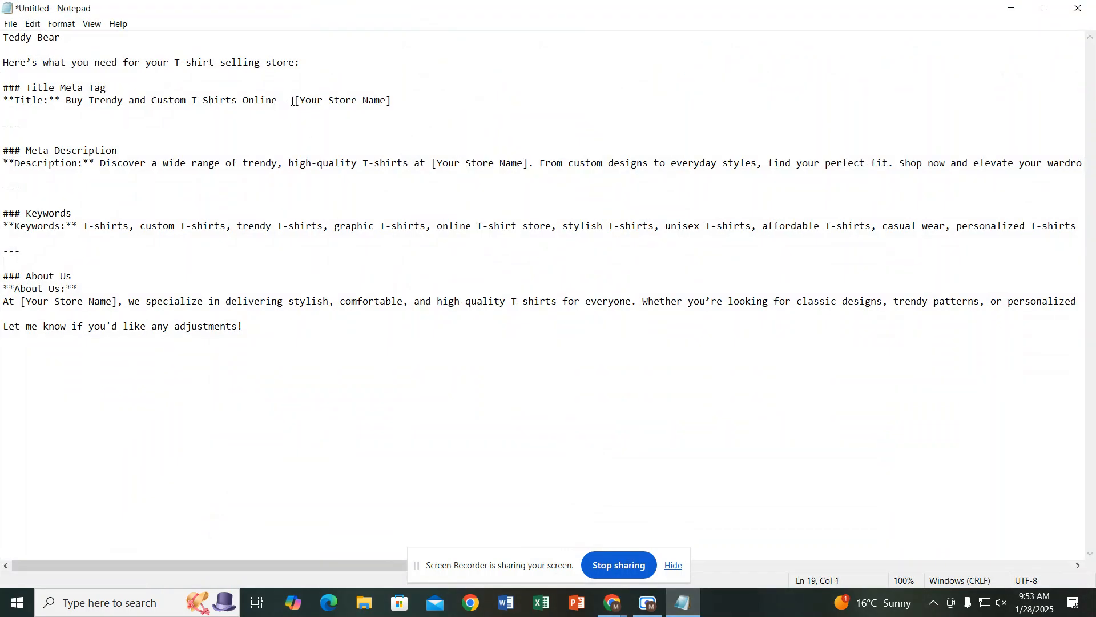
click(292, 101)
click(405, 99)
key(Return)
key(Return)
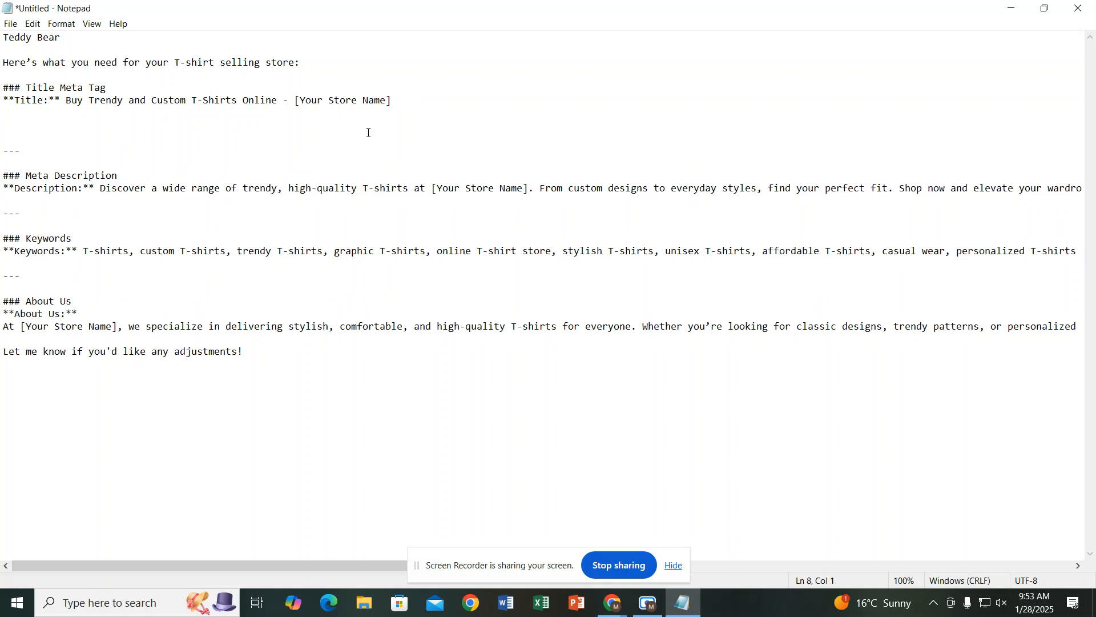
text(sellmore)
Step: Copy "Buy Trendy and Custom T-Shirts Online" in front of the store name and split that name into "sell more"
drag(64, 100, 276, 105)
key(ctrl+c)
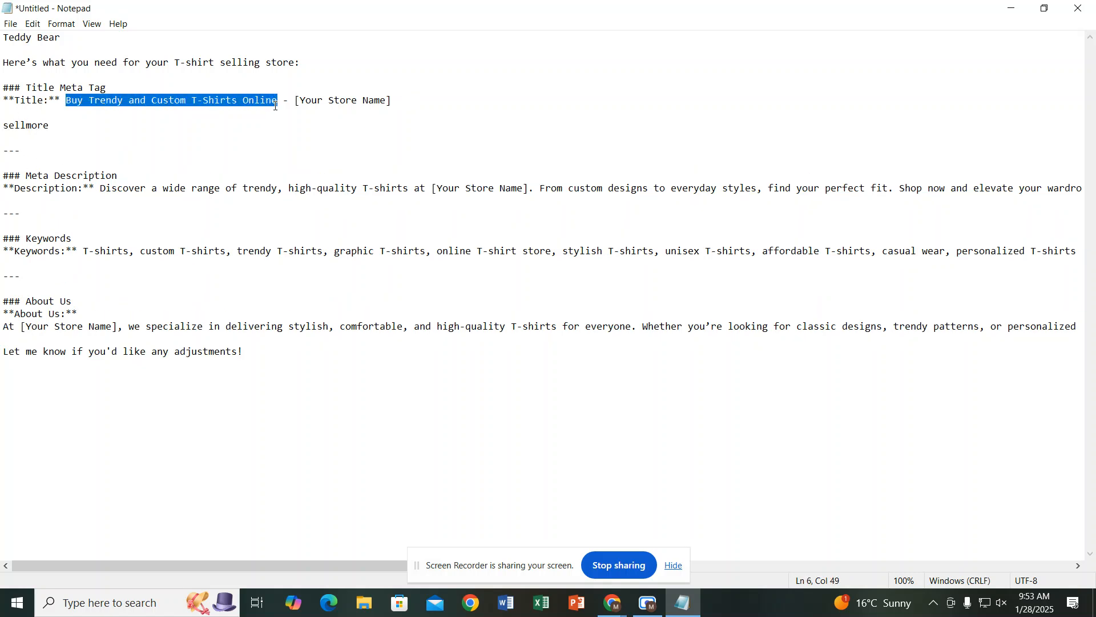
click(3, 127)
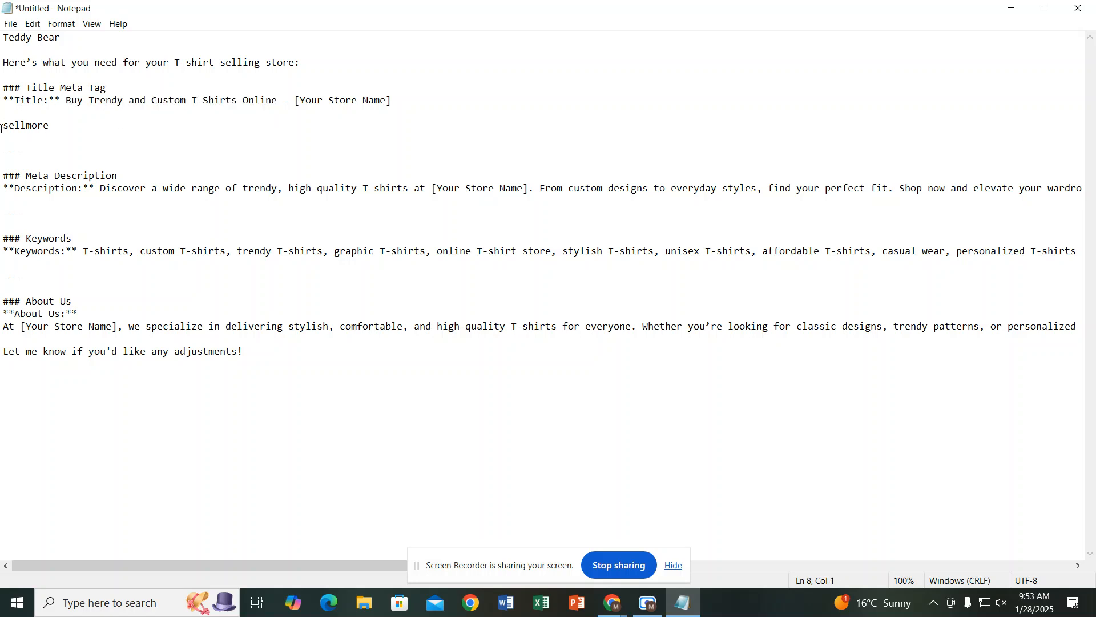
key(ctrl+v)
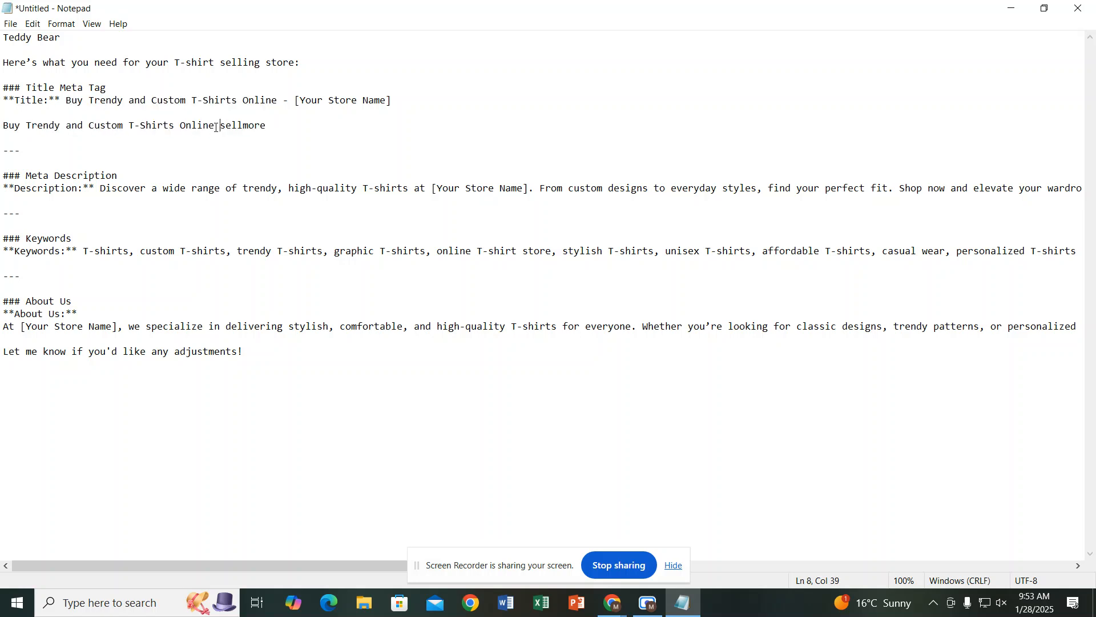
drag(221, 127, 268, 126)
click(278, 128)
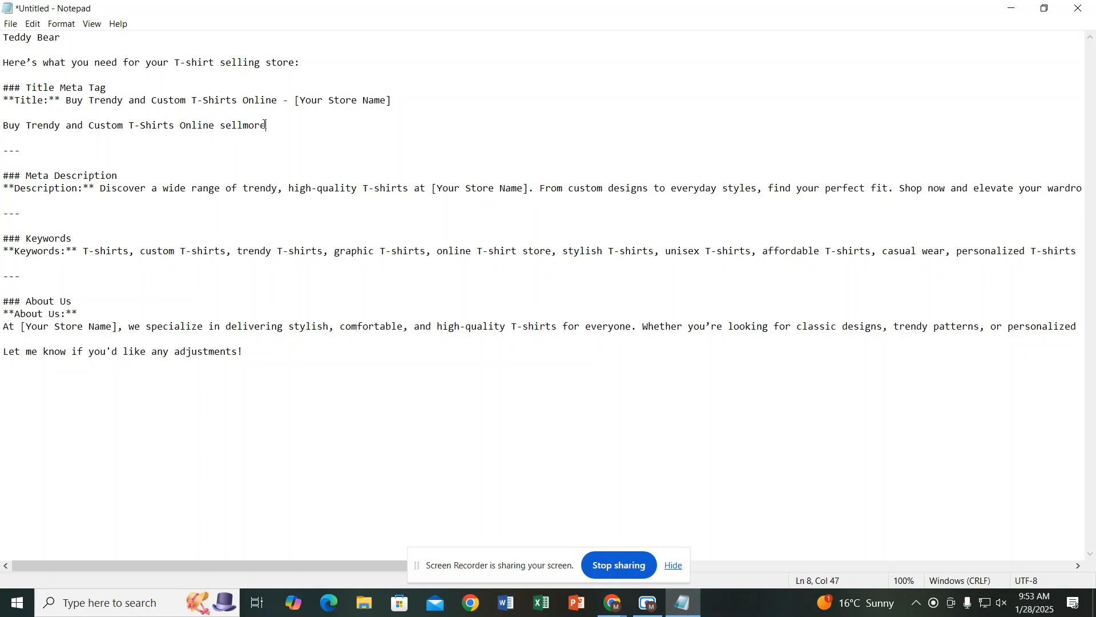
click(243, 126)
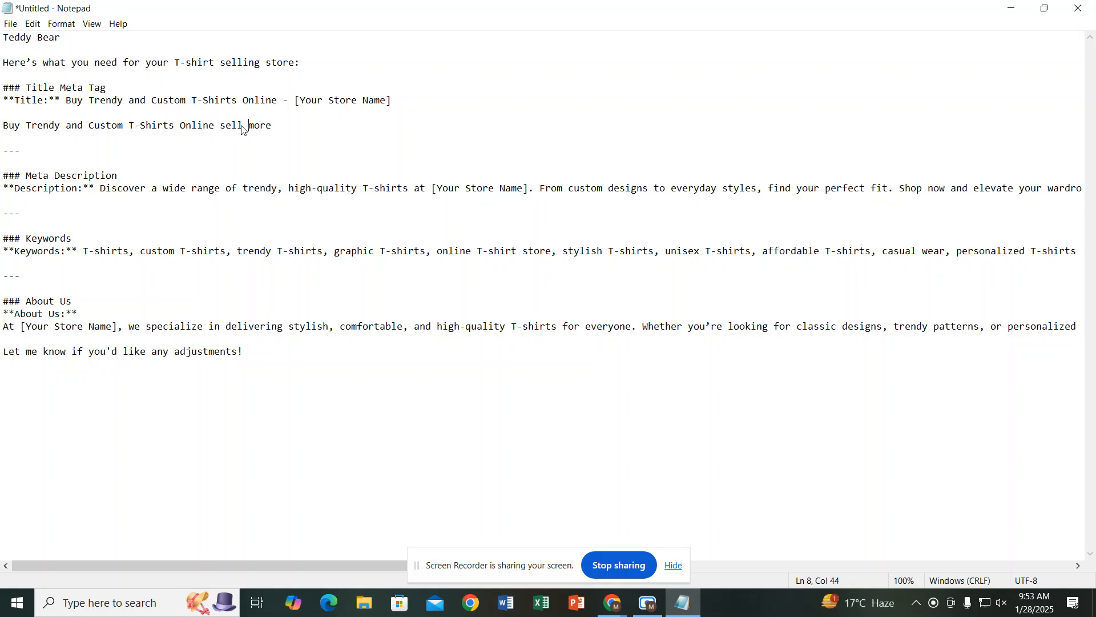
Step: Copy the line "Buy Trendy and Custom T-Shirts Online sell more" from Notepad and paste it as the TeePublic design title
drag(301, 101, 372, 98)
click(280, 136)
drag(280, 126, 2, 124)
key(ctrl+c)
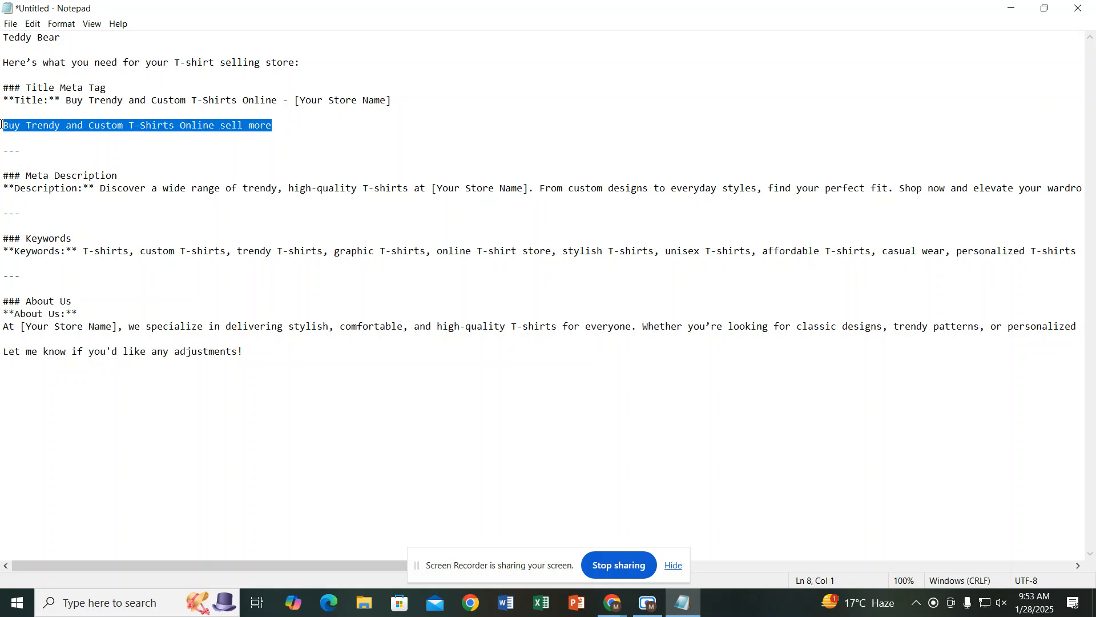
click(1011, 8)
scroll(482, 228, down, 1)
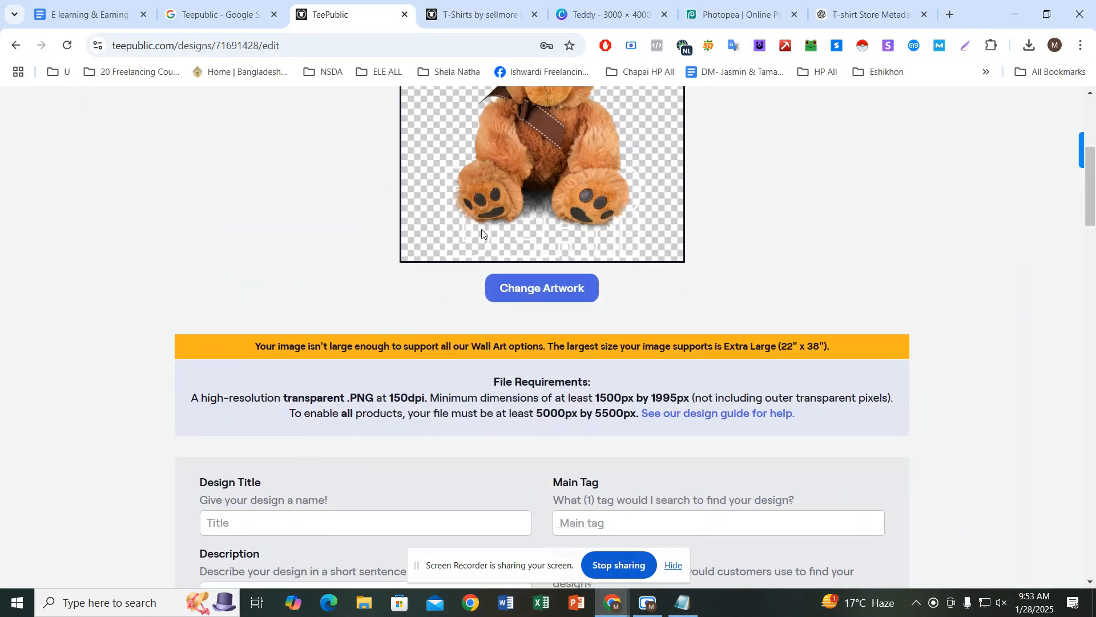
scroll(482, 228, down, 4)
click(246, 262)
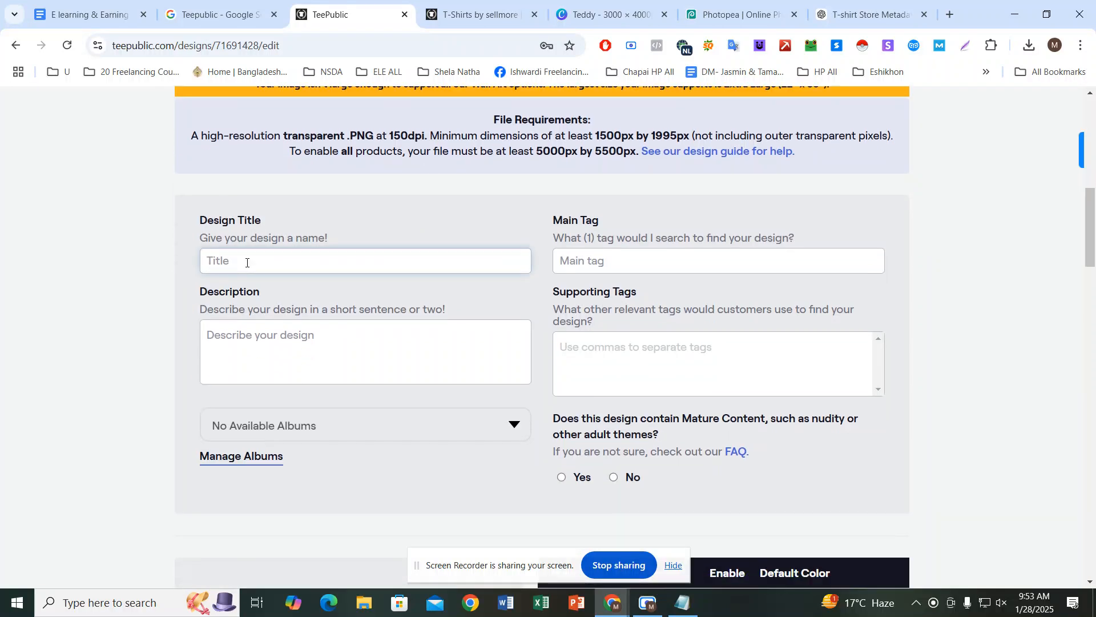
key(ctrl+v)
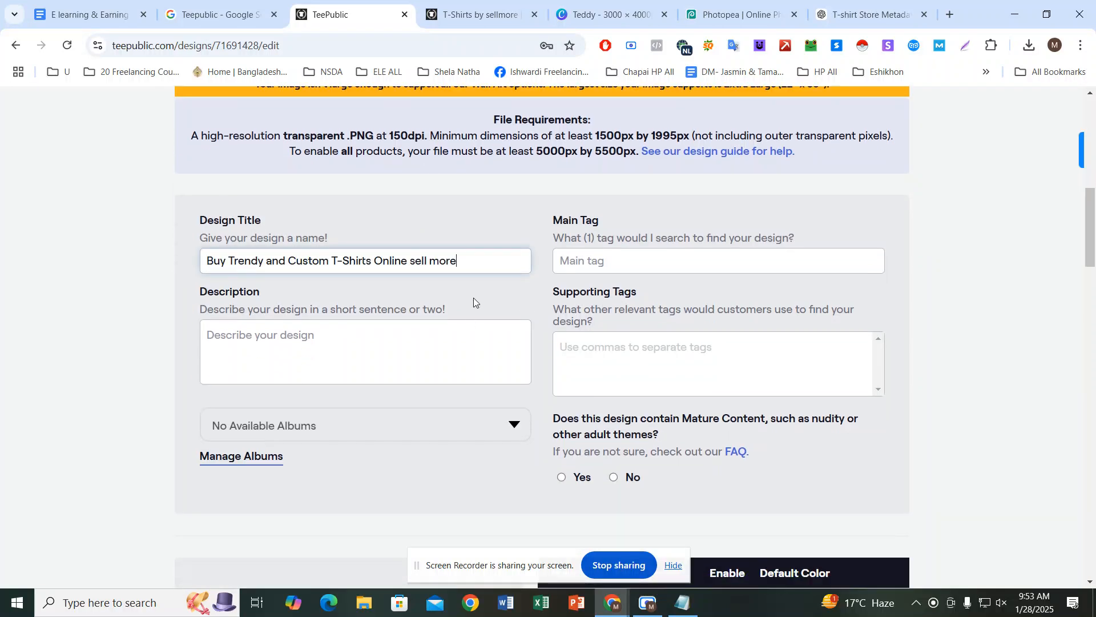
Step: Return to Notepad and replace the "[Your Store Name]" placeholder in the meta description with "sell more"
drag(554, 223, 618, 226)
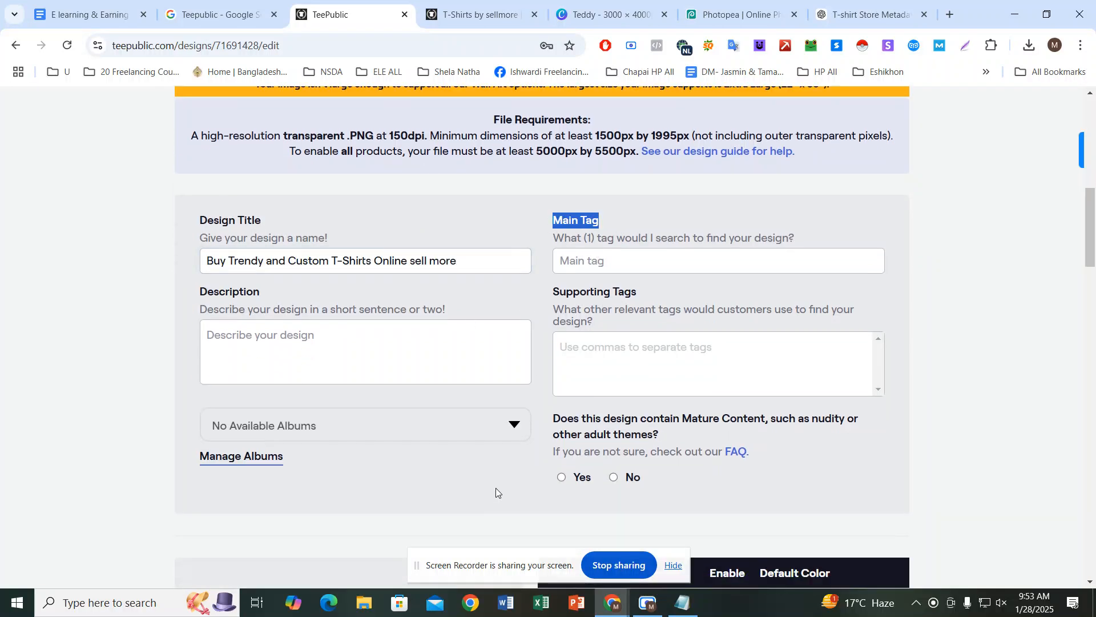
click(683, 602)
click(369, 213)
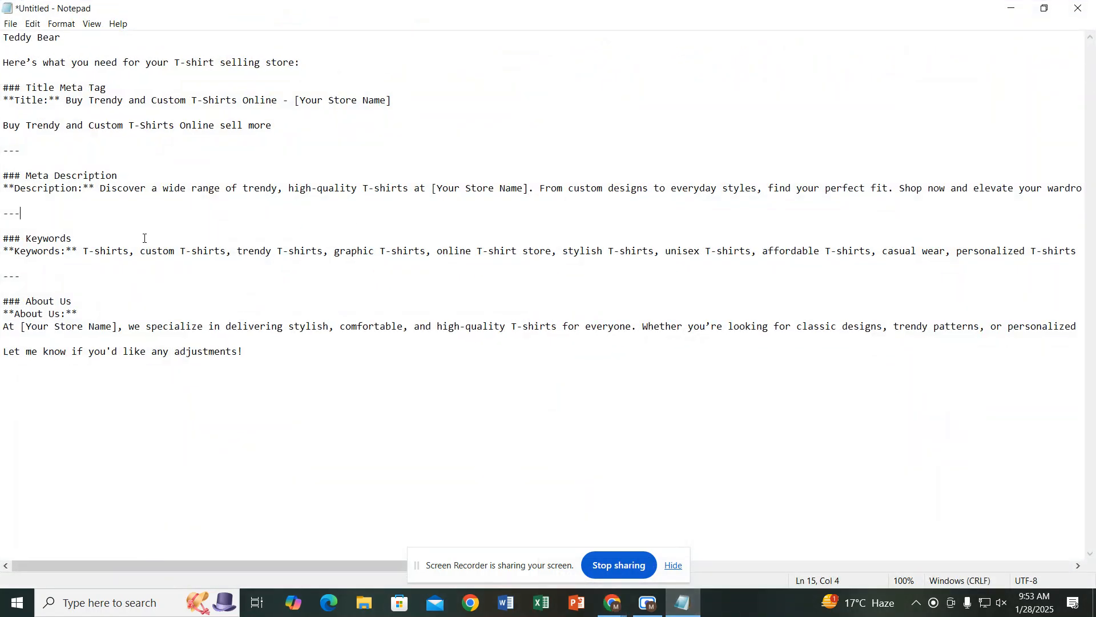
click(109, 142)
drag(437, 187, 519, 188)
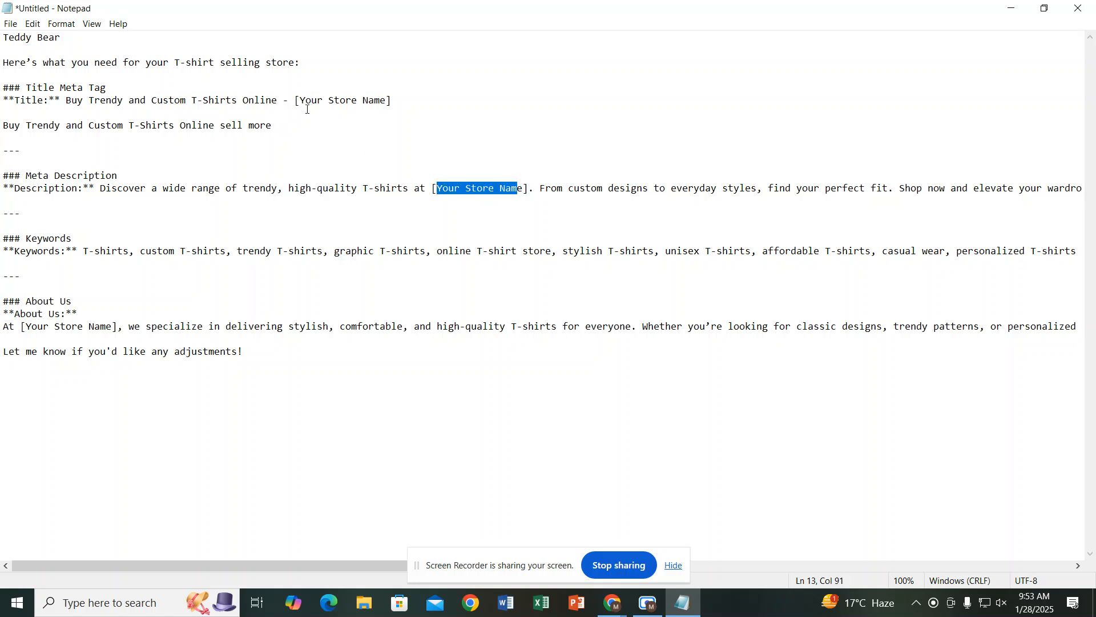
drag(222, 126, 272, 129)
key(ctrl+c)
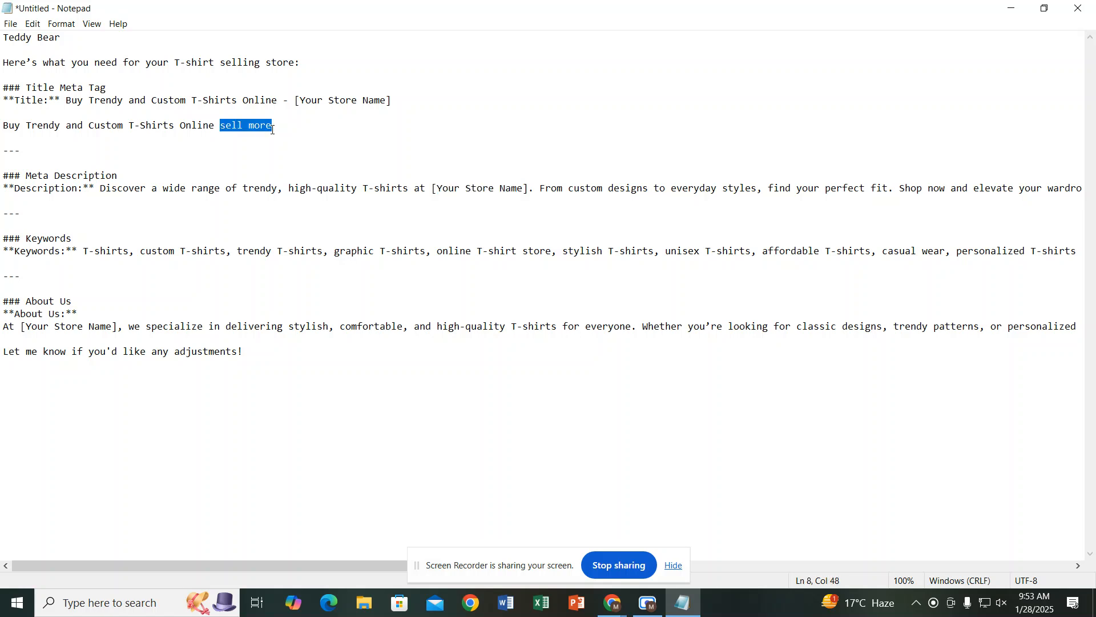
click(432, 189)
drag(432, 189, 529, 190)
key(ctrl+v)
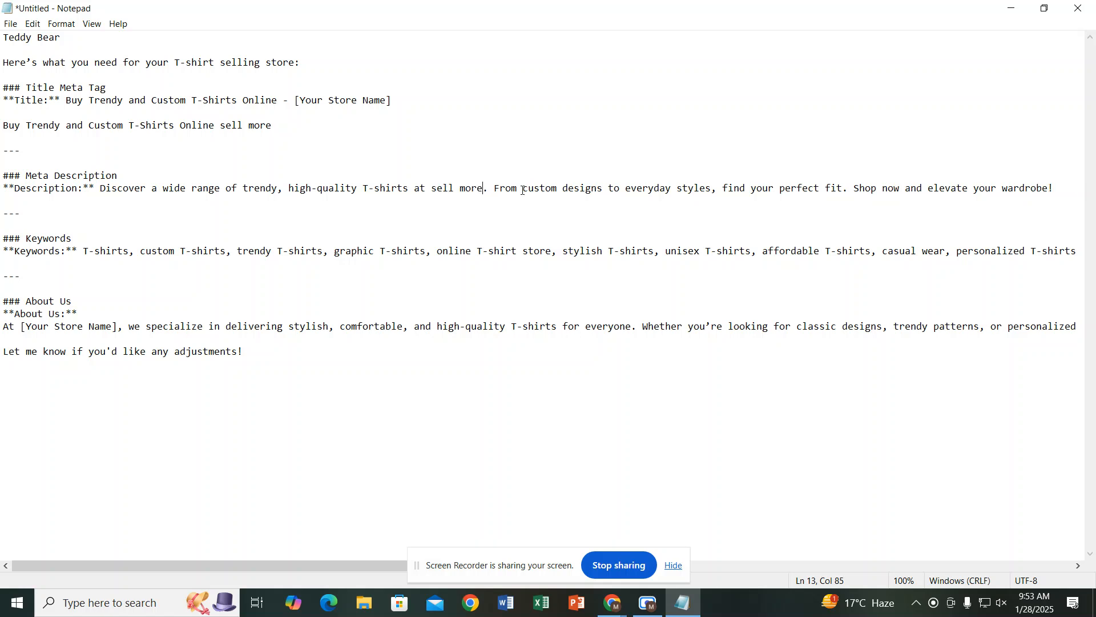
Step: Copy the meta description text without its "Description" label and return to the TeePublic design form
click(524, 216)
drag(1065, 191, 101, 188)
key(ctrl+c)
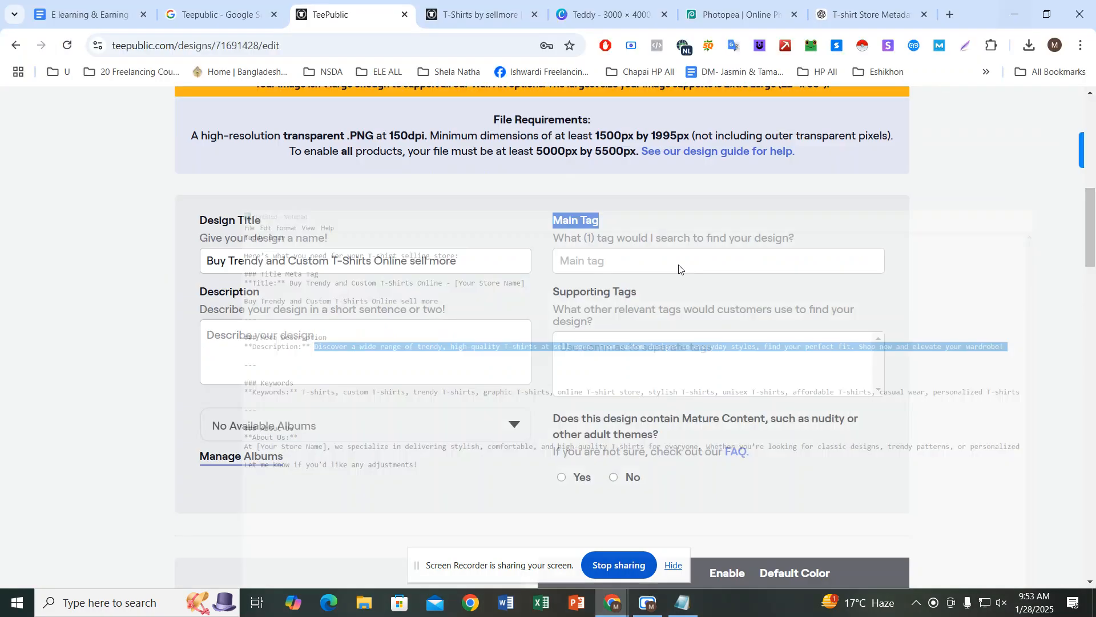
click(1012, 8)
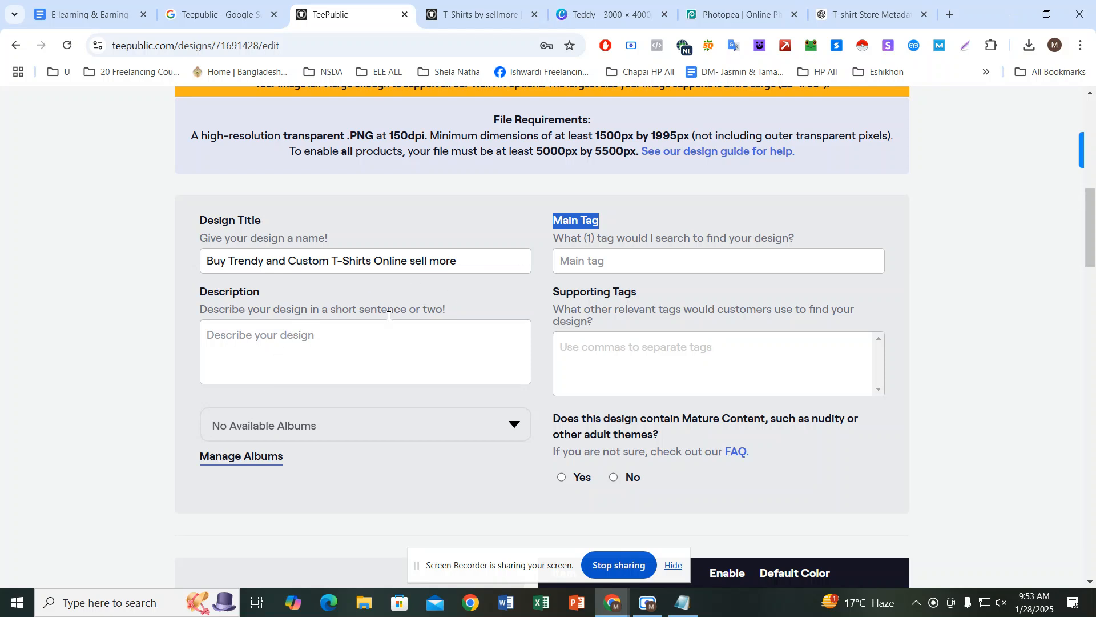
click(326, 335)
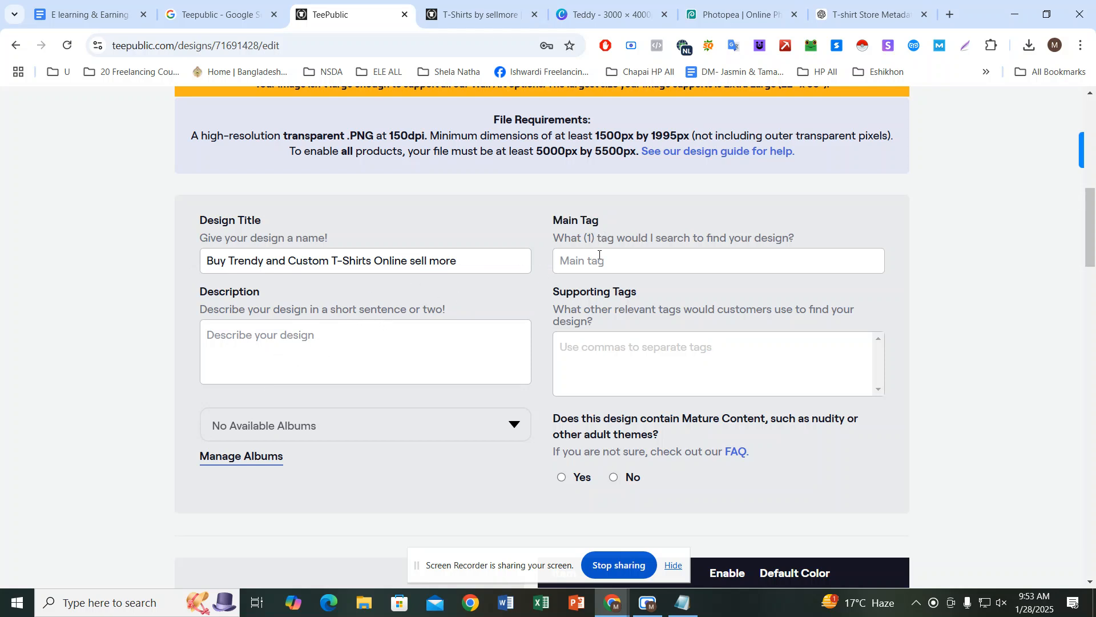
Step: Try pasting the copied description text as the design's main tag
click(565, 260)
text(Discover a wide range of trendy, high-q)
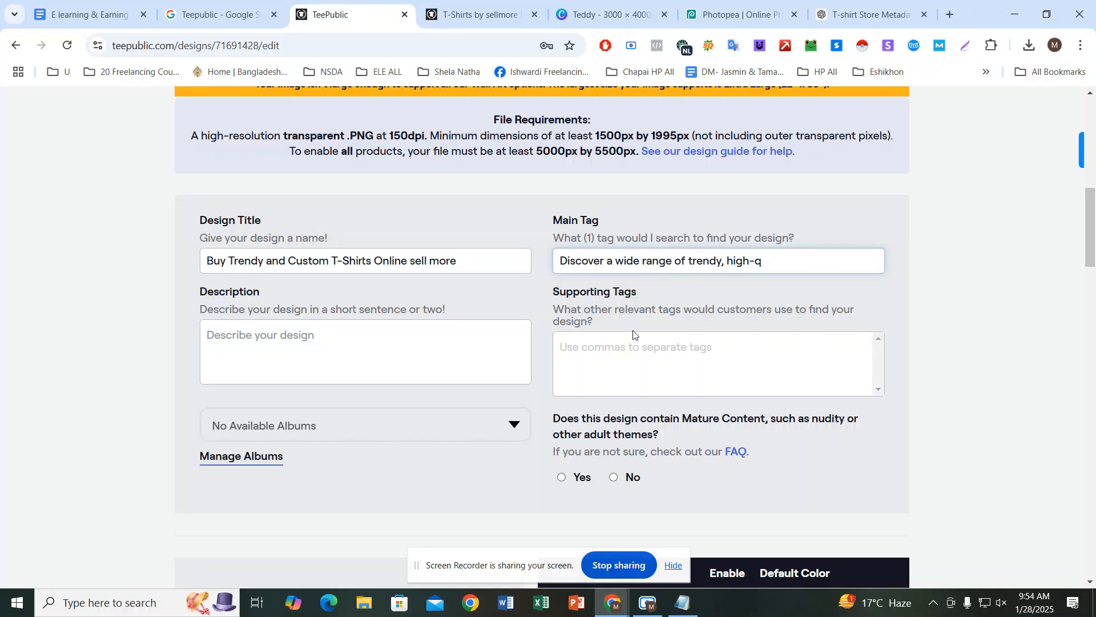
Step: Check the description in Notepad again and paste it into the design's description on TeePublic
click(367, 350)
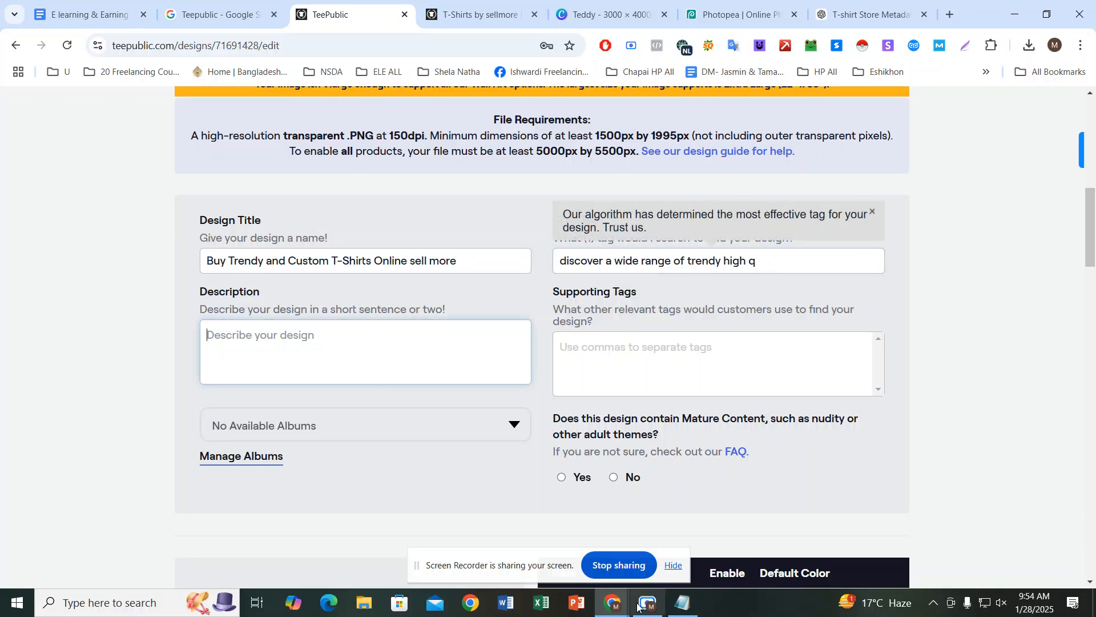
click(693, 601)
click(376, 299)
click(168, 217)
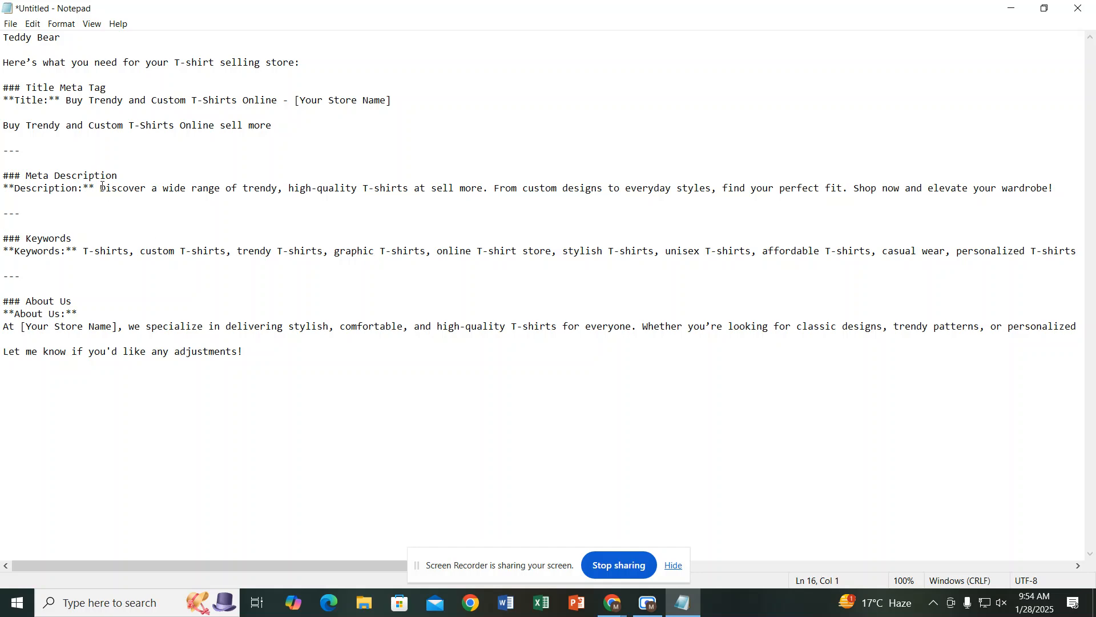
click(1010, 8)
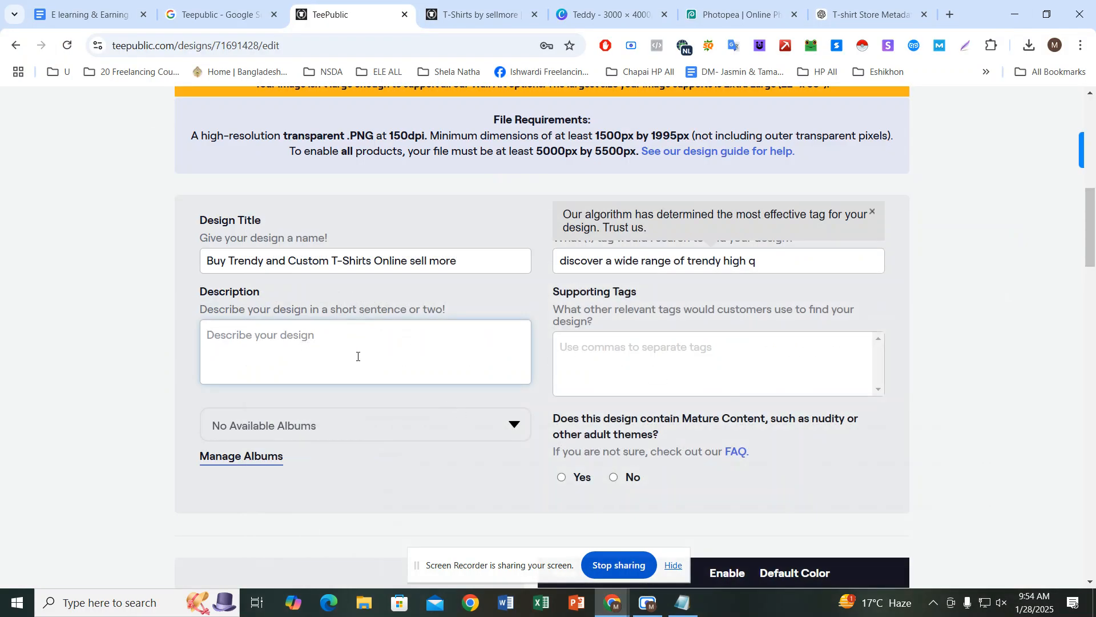
key(ctrl+v)
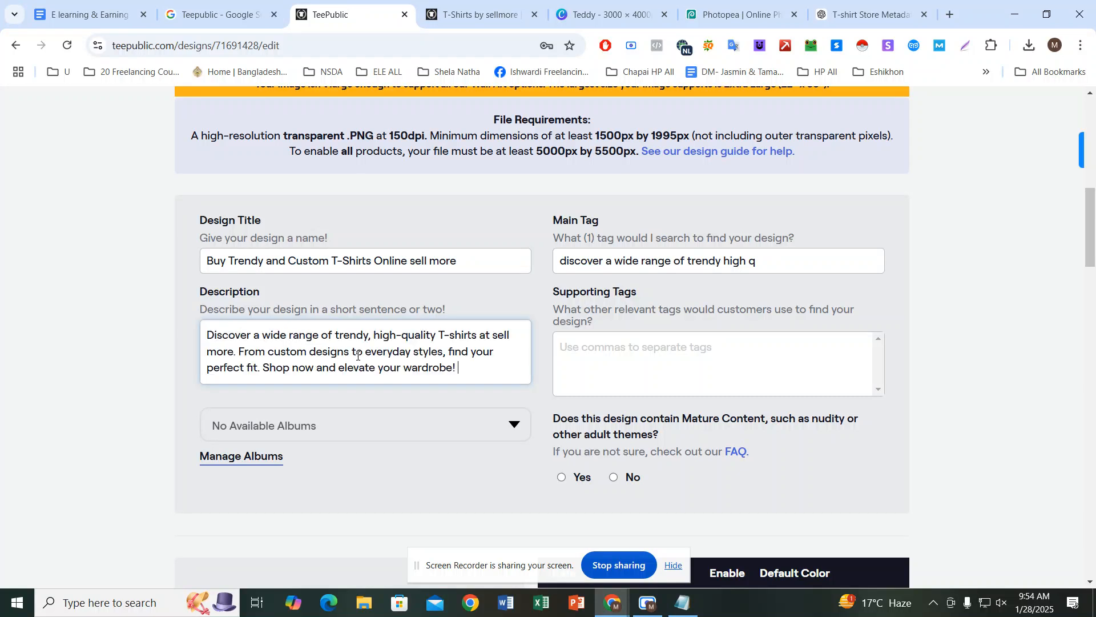
Step: Clear the main tag, copy the generated keywords from Notepad and try pasting them as the main tag
triple_click(655, 262)
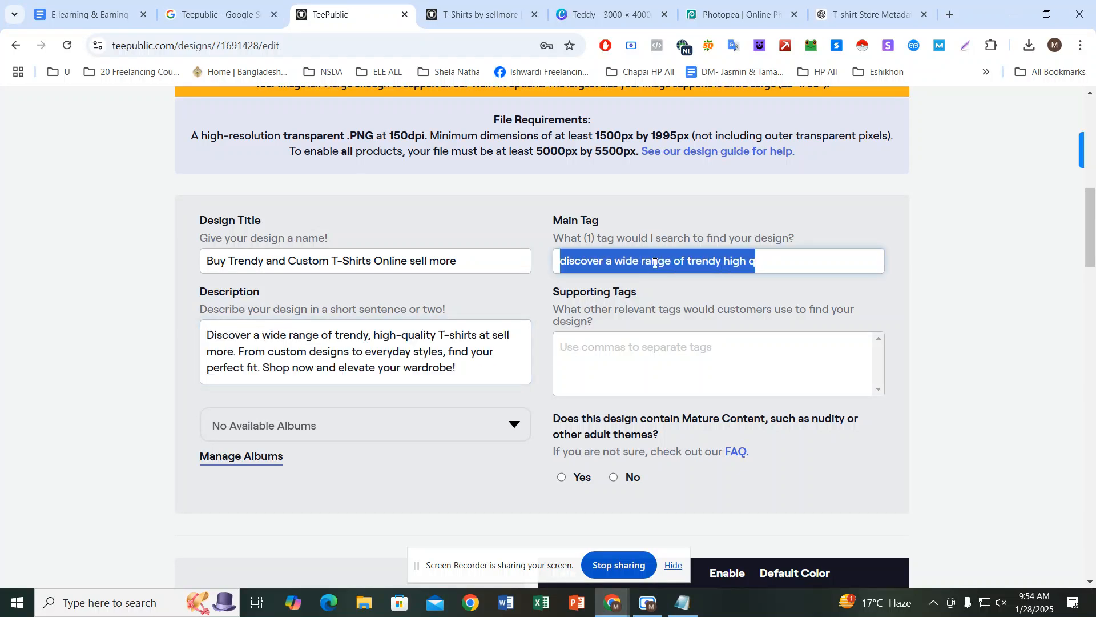
key(BackSpace)
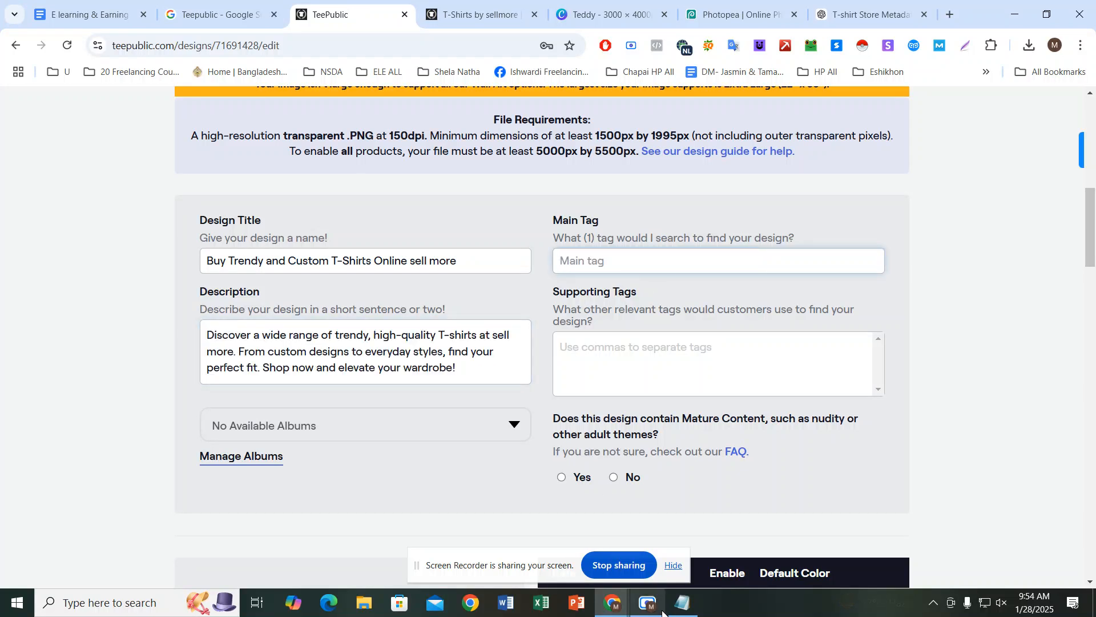
click(683, 603)
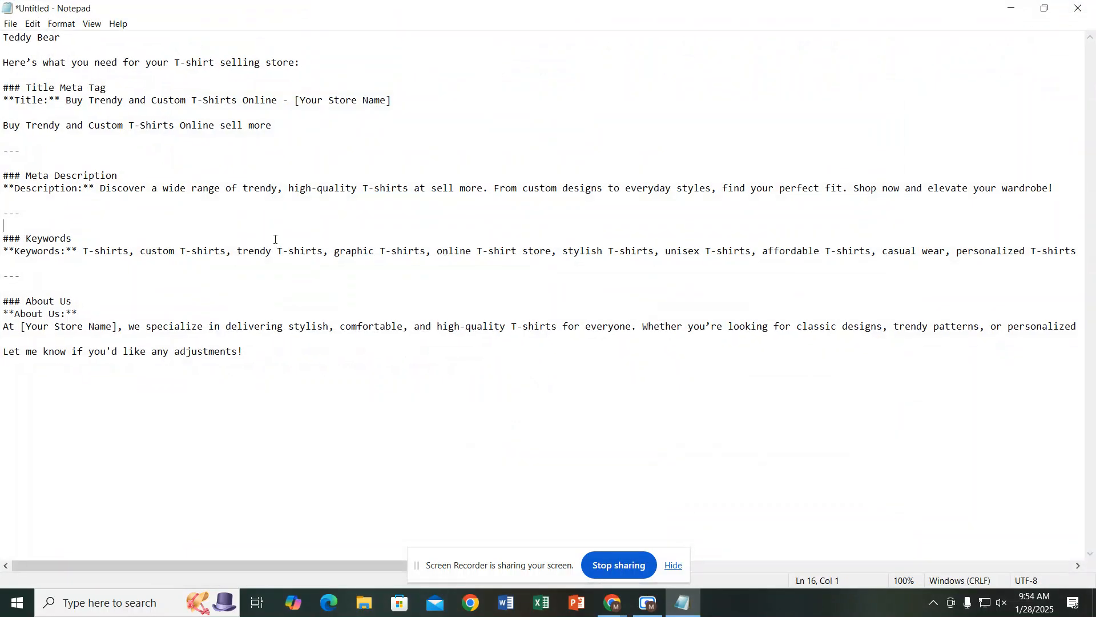
click(91, 262)
drag(84, 249, 647, 263)
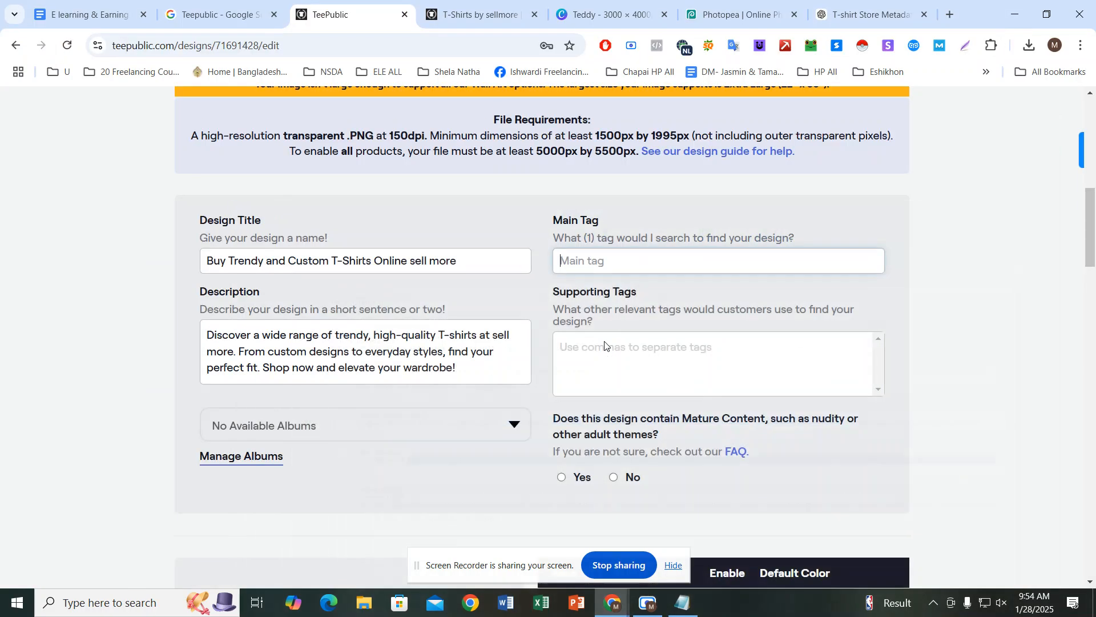
click(1010, 8)
click(579, 257)
text(T-shirts, custom T-shirts, trendy T-shi)
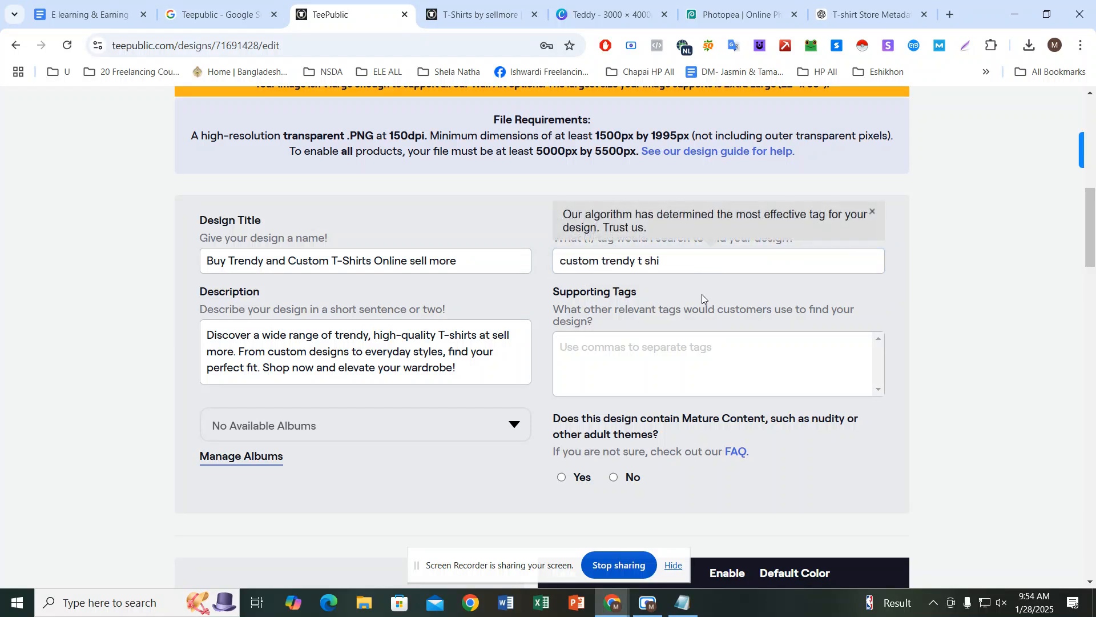
Step: Replace the main tag with the suggested tag "tshirtdesign"
triple_click(647, 261)
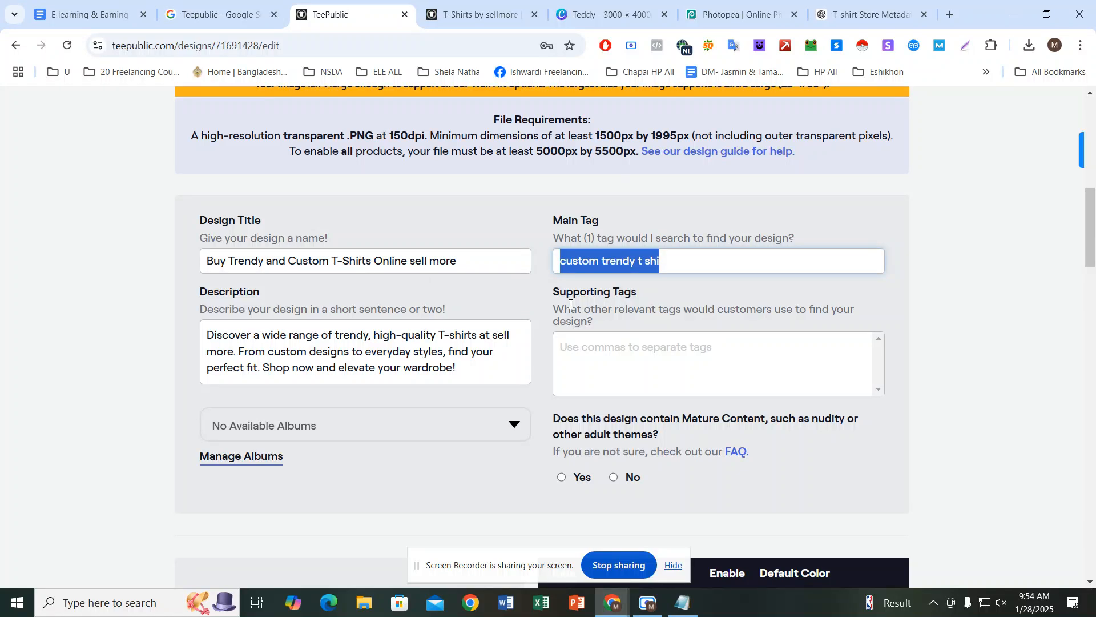
text(t)
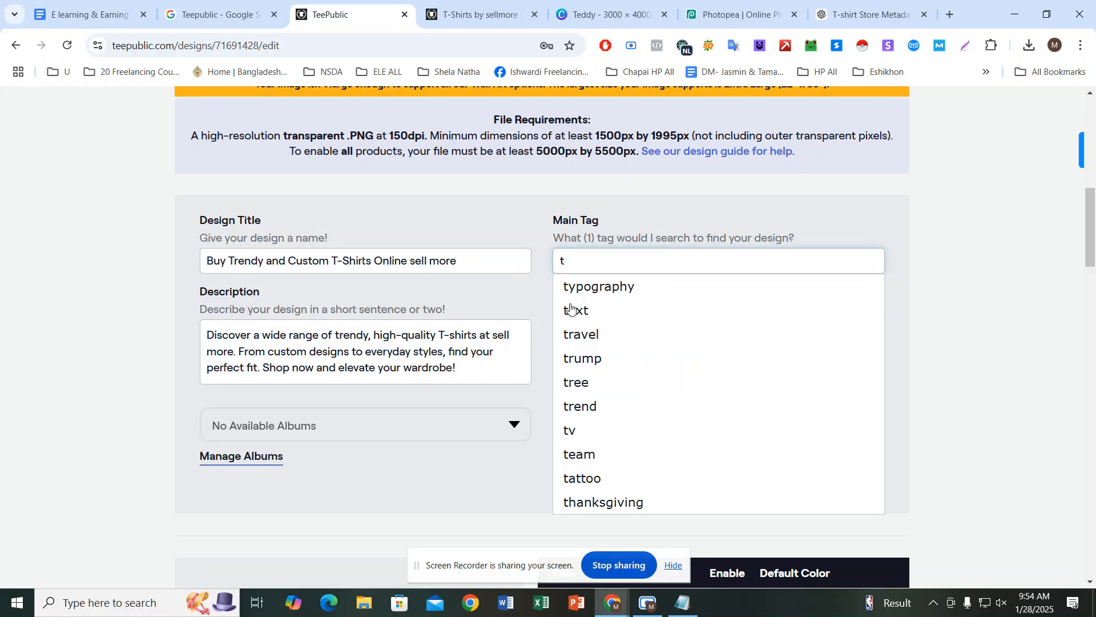
text(shirt)
click(636, 290)
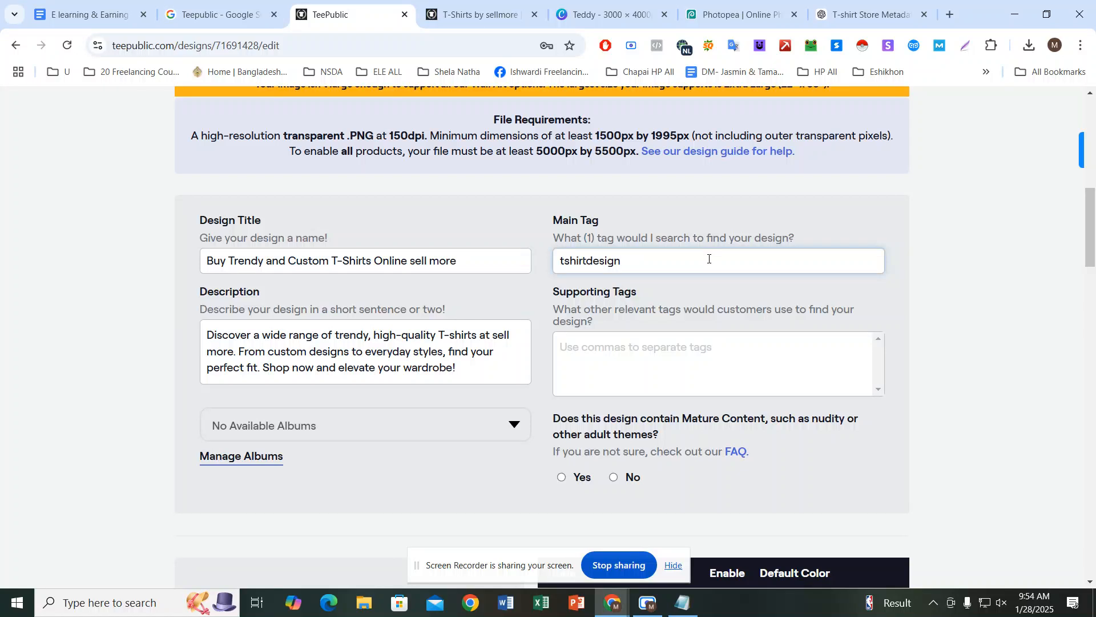
Step: Try adding "tshirt" as a second word after "tshirtdesign" in the main tag, and remove it again
text(tshi)
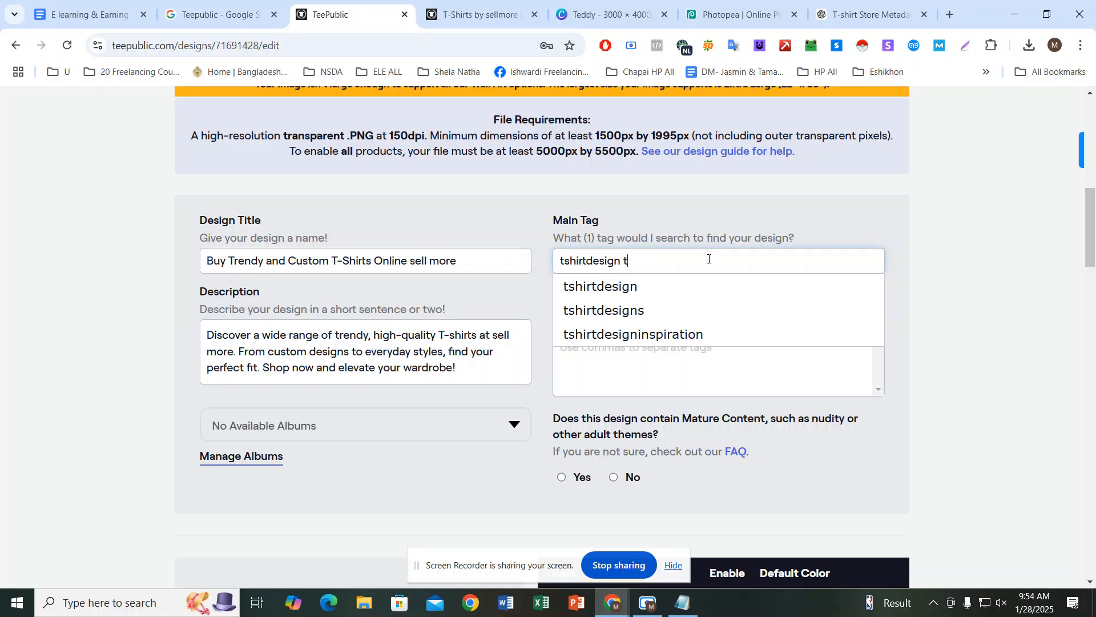
text(r)
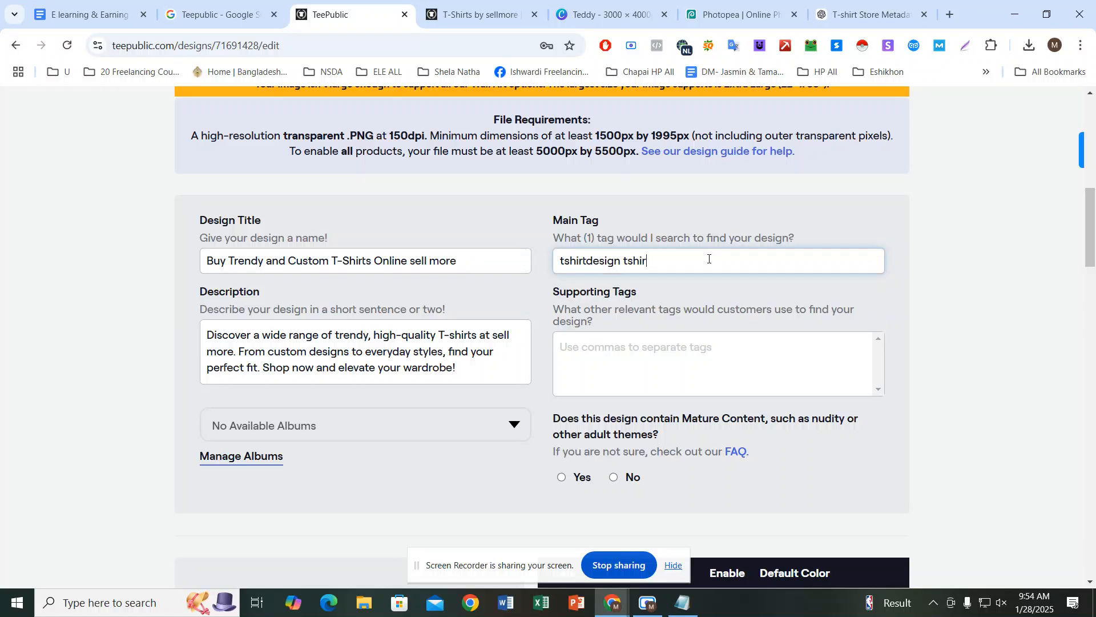
key(BackSpace)
key(BackSpace)
key(BackSpace)
key(BackSpace)
key(BackSpace)
key(BackSpace)
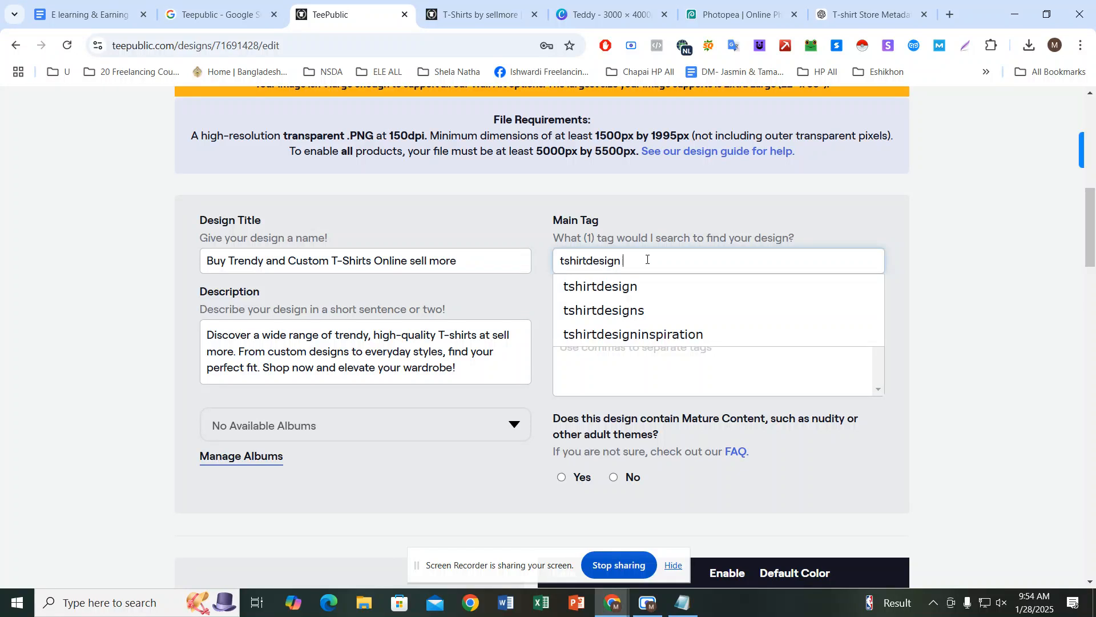
text(E)
key(BackSpace)
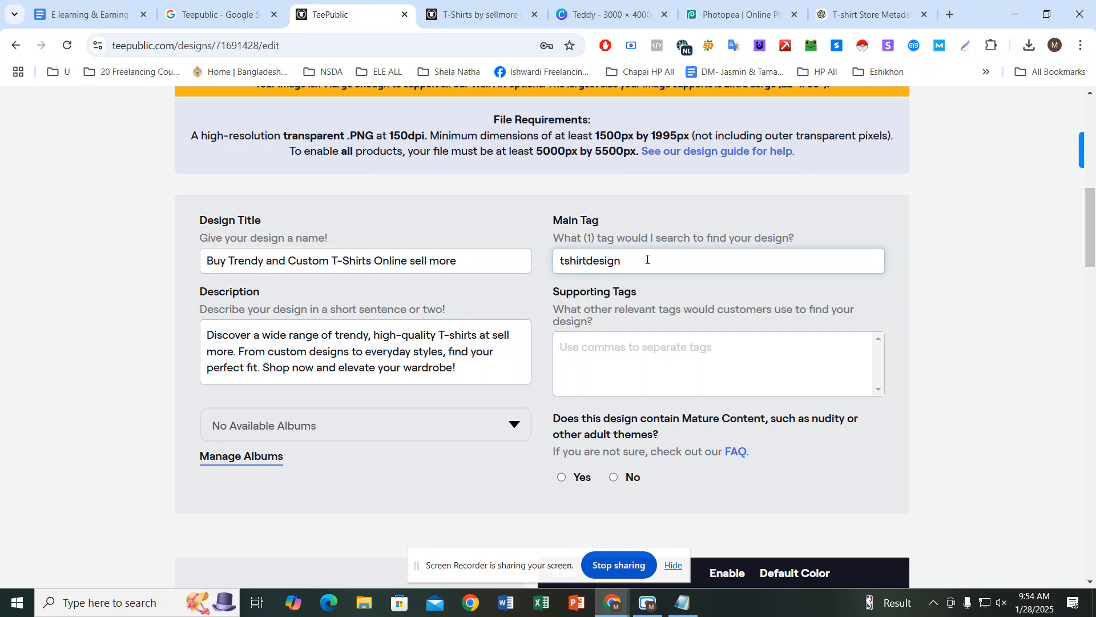
text(t)
key(BackSpace)
text(tshirt)
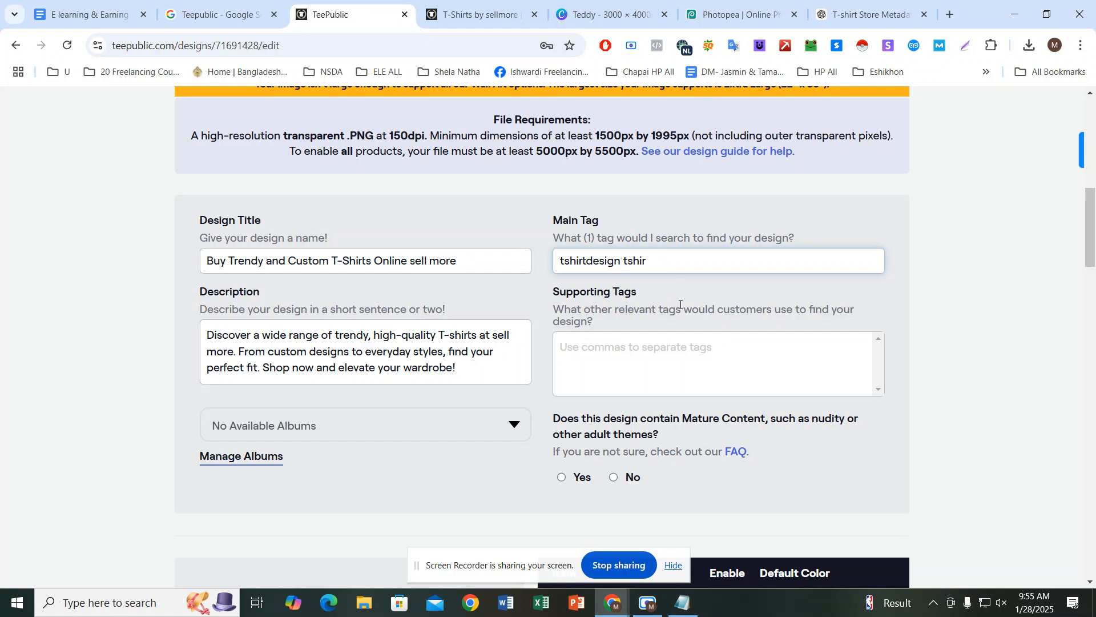
drag(622, 261, 651, 263)
key(BackSpace)
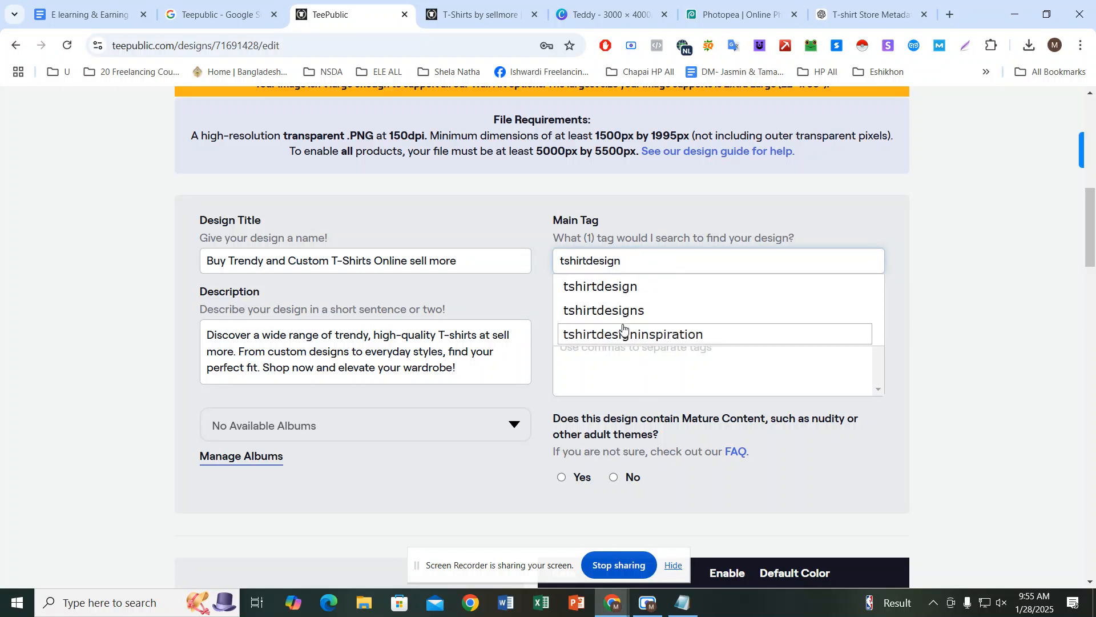
Step: Accept the suggested "tshirtdesign" as the design's main tag
click(568, 286)
click(605, 350)
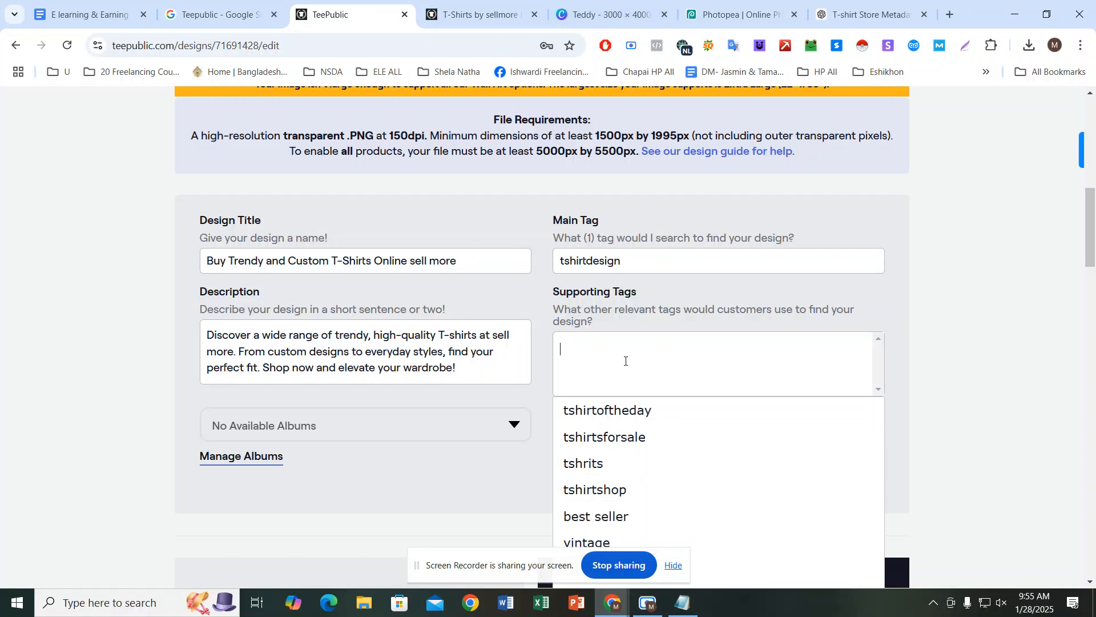
double_click(405, 350)
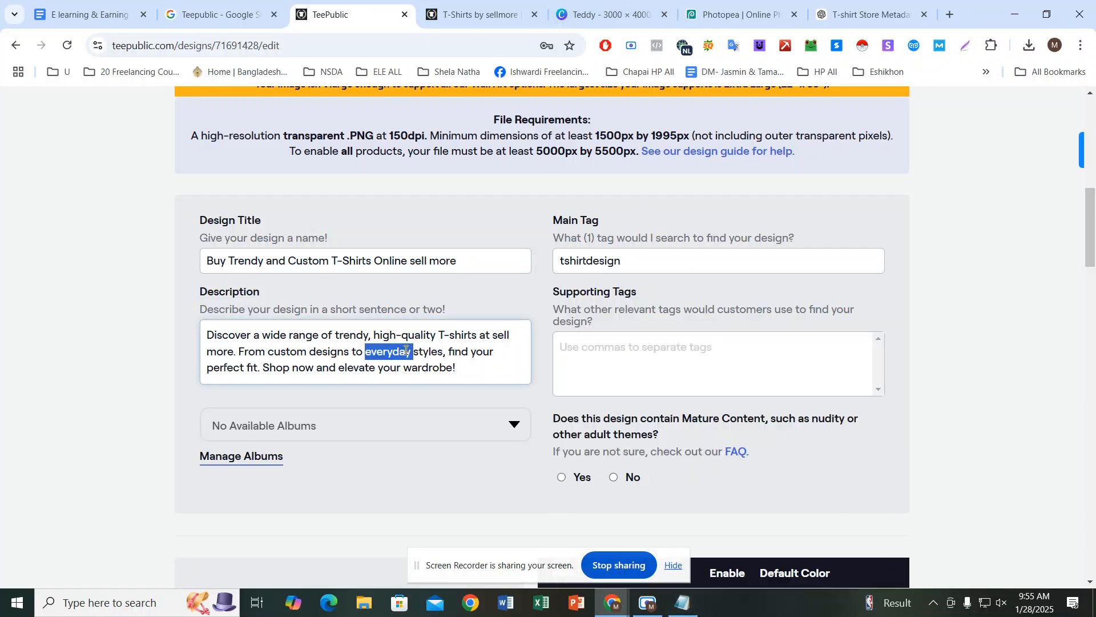
click(355, 351)
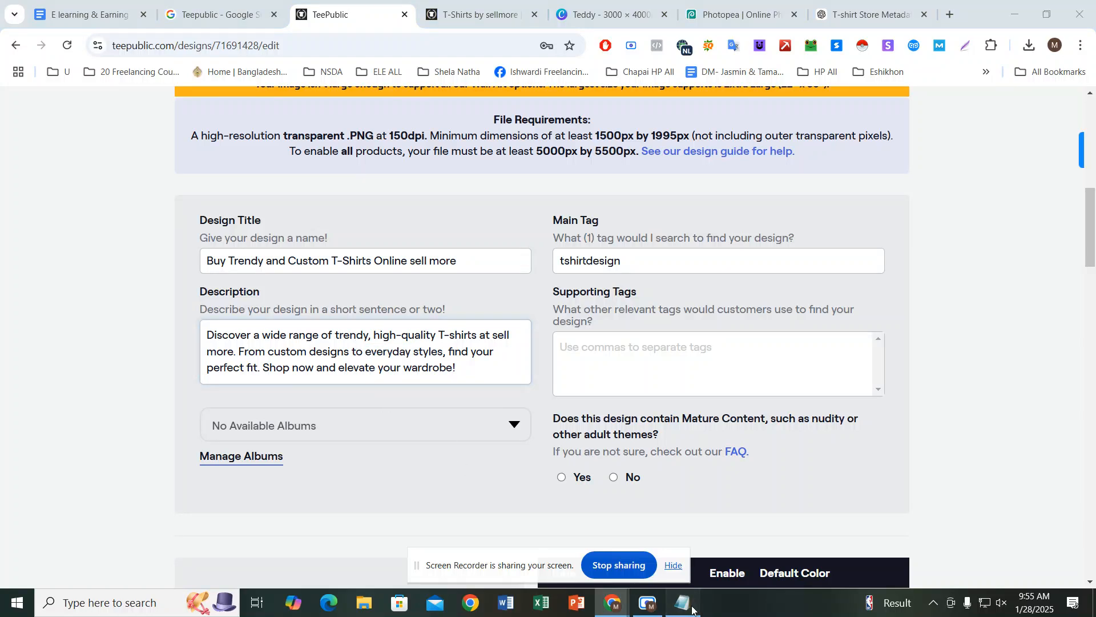
Step: Copy "sell more" from the store title line in Notepad and add it as a supporting tag on TeePublic
click(684, 603)
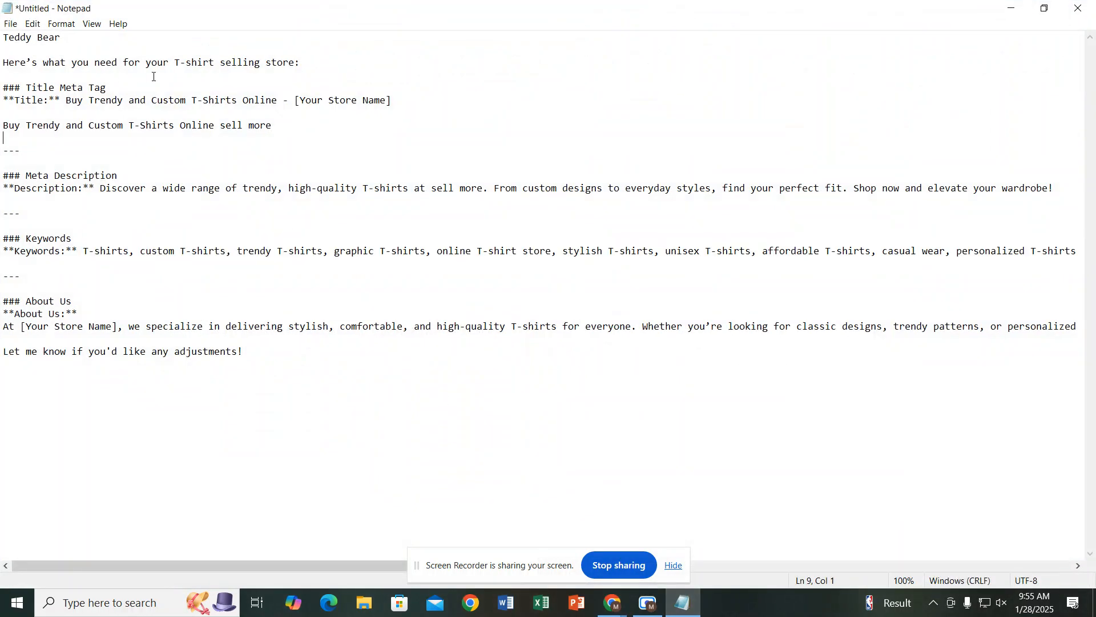
drag(220, 63, 263, 63)
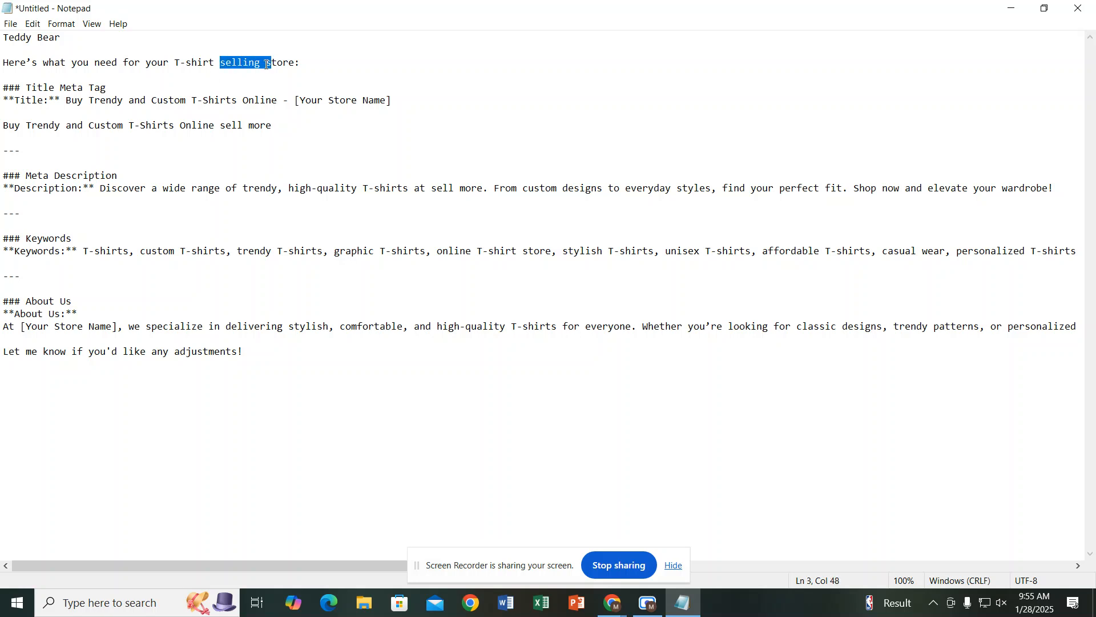
click(274, 125)
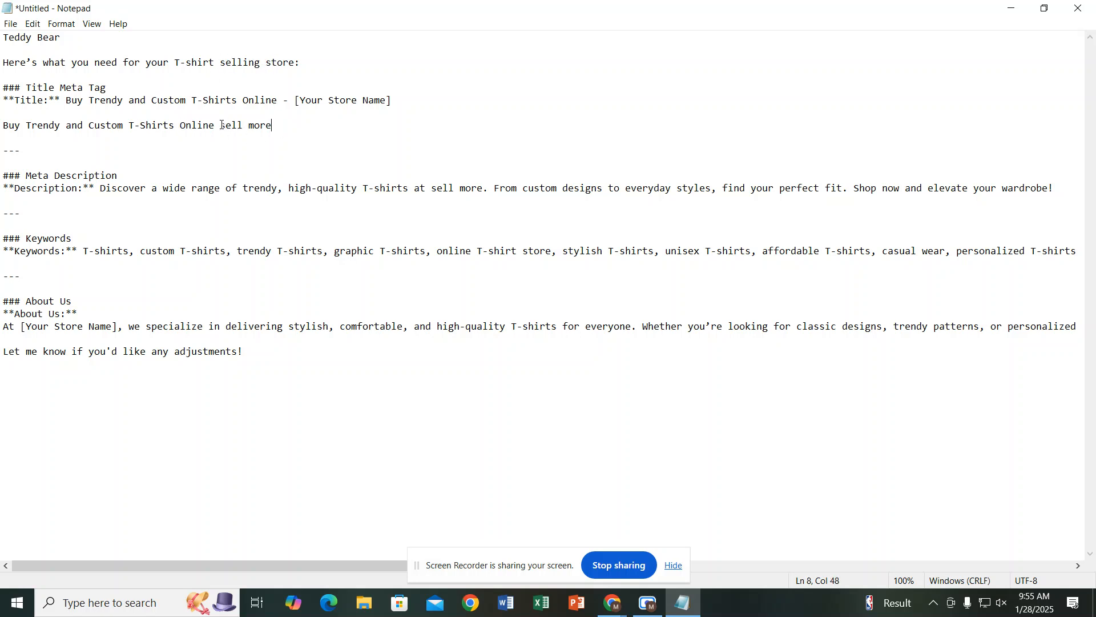
drag(221, 125, 272, 126)
key(ctrl+c)
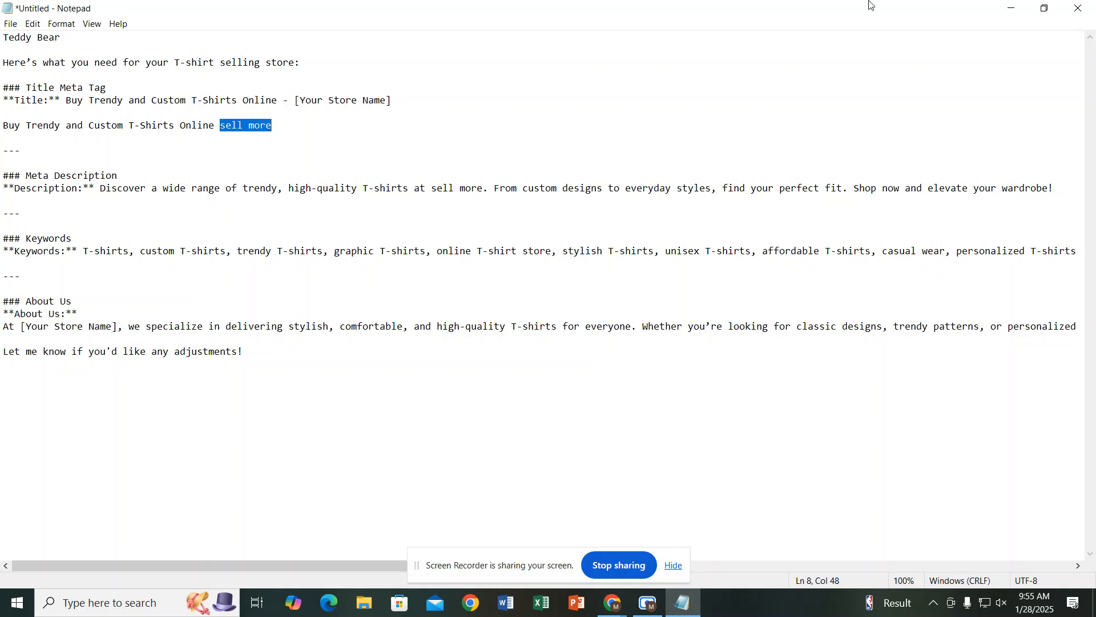
click(1012, 8)
click(585, 360)
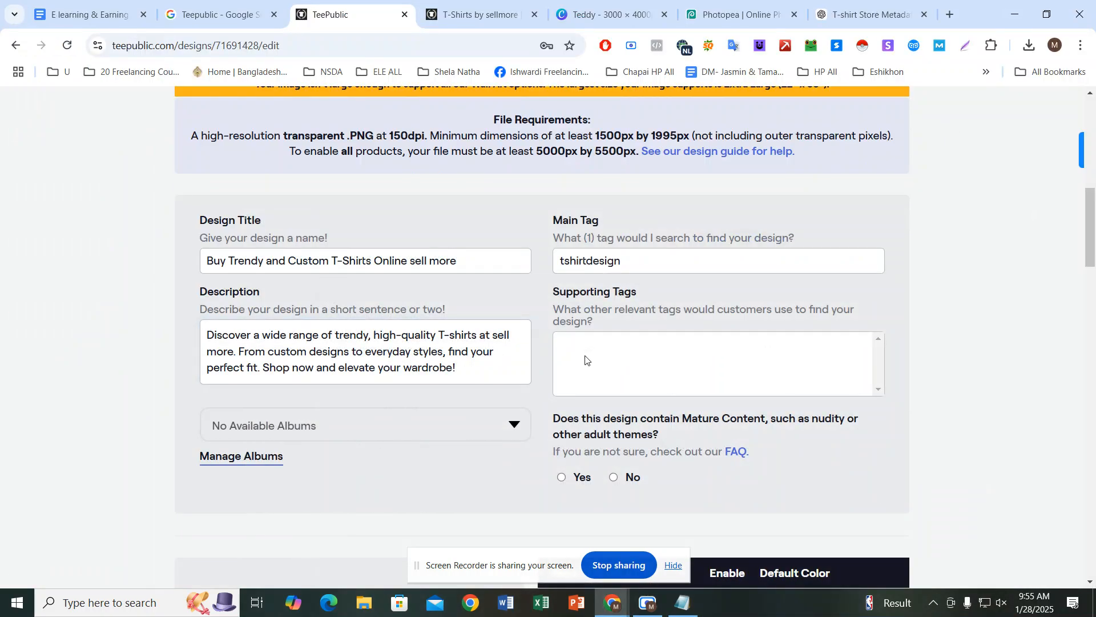
key(ctrl+v)
key(Return)
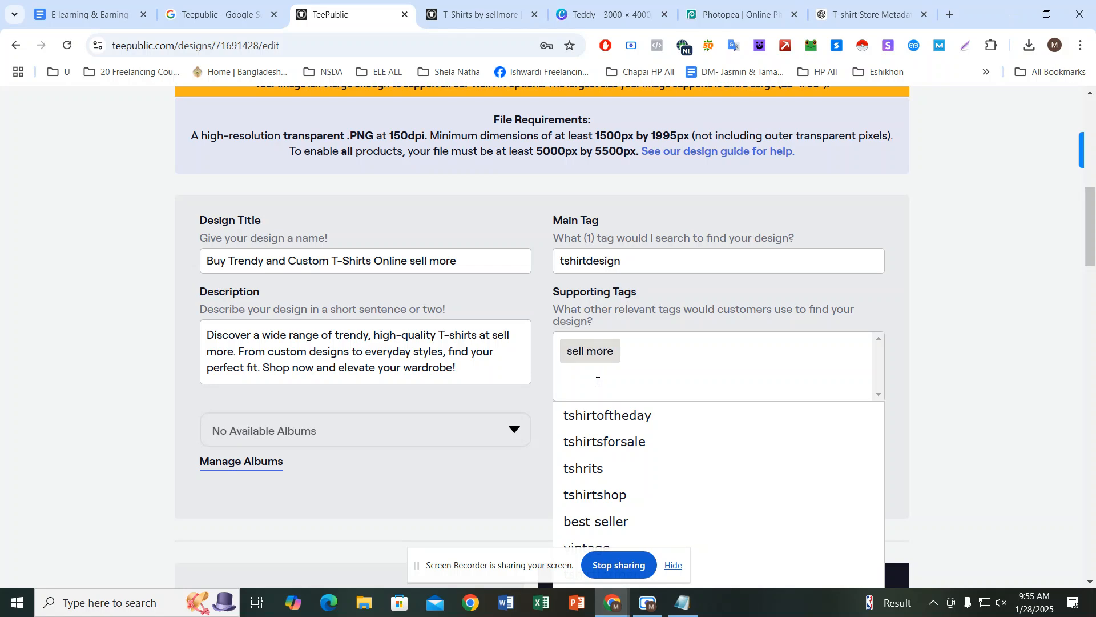
Step: Copy "Teddy Bear" from the first line in Notepad and add it as a supporting tag on TeePublic
click(683, 603)
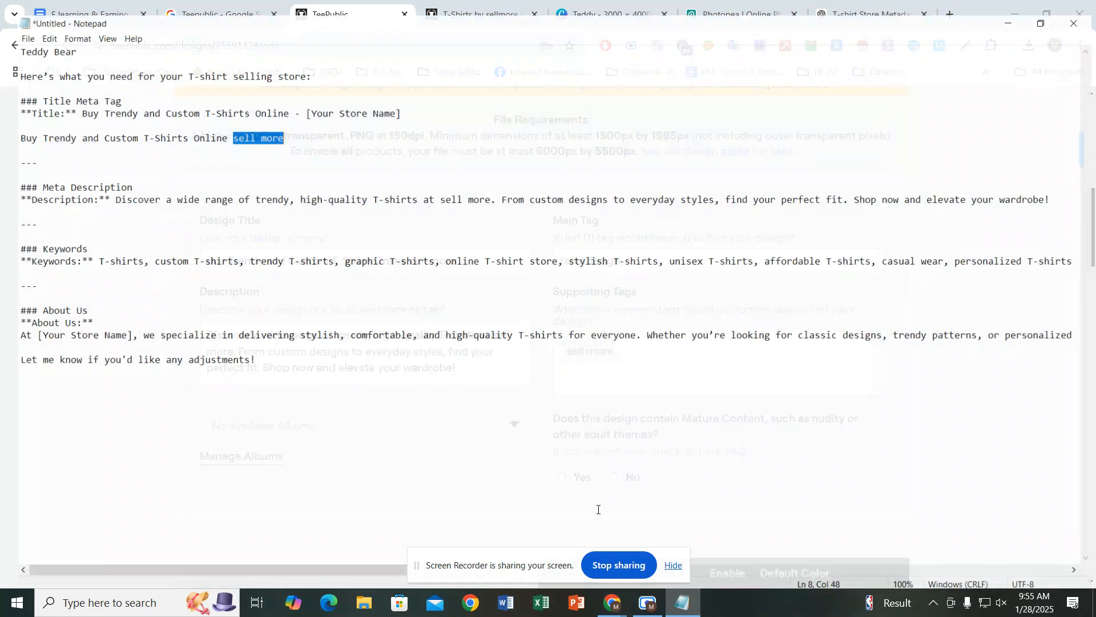
click(232, 213)
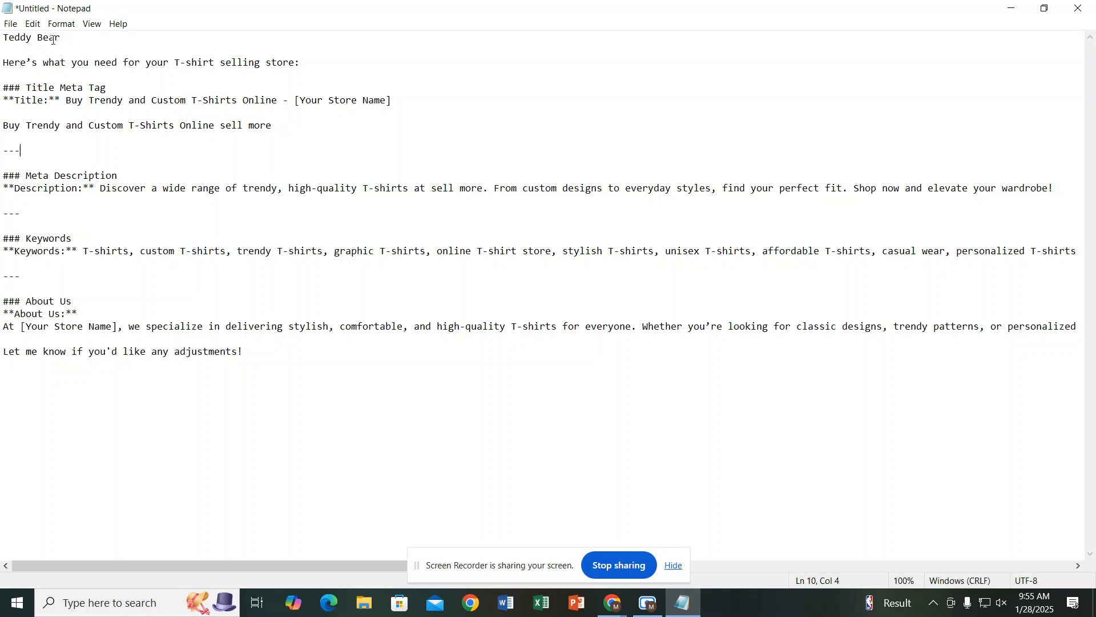
drag(60, 38, 3, 40)
key(ctrl+c)
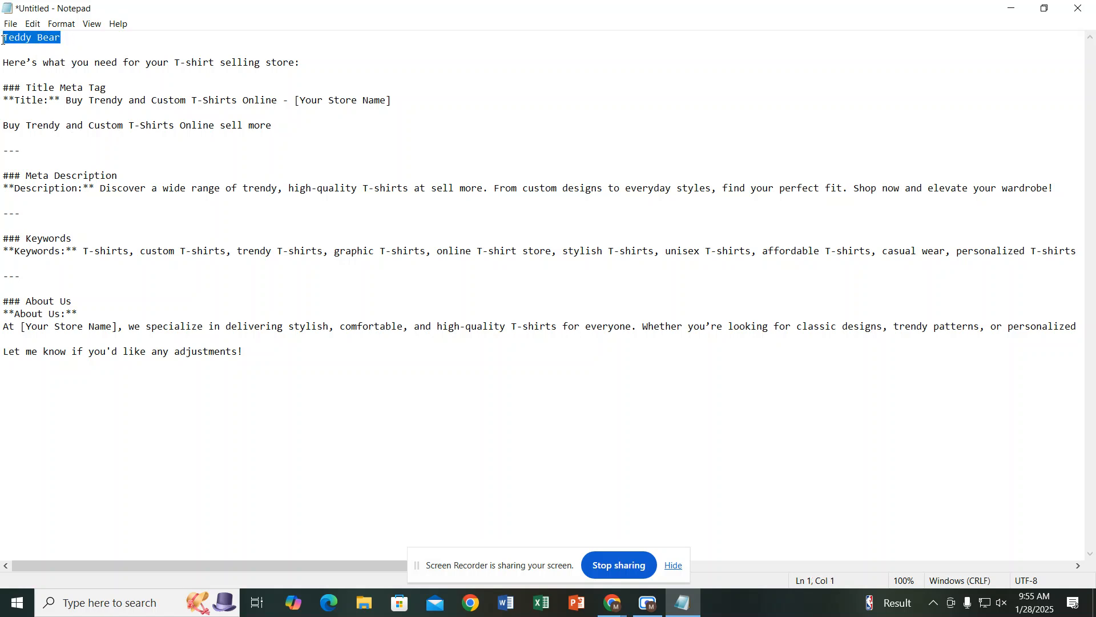
click(1012, 8)
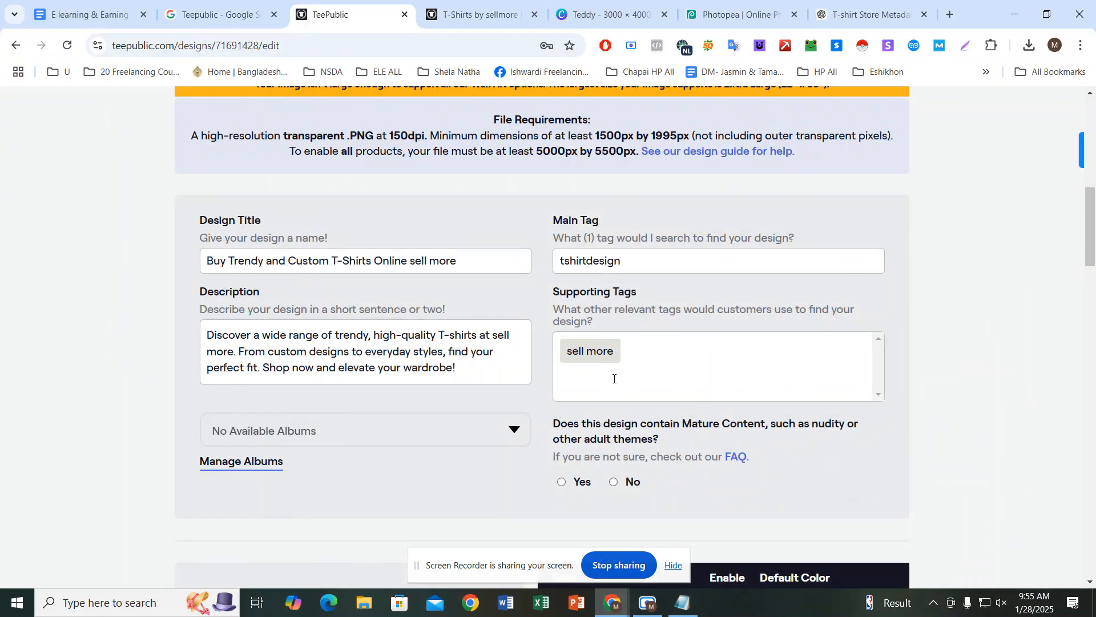
click(614, 378)
key(ctrl+v)
key(Return)
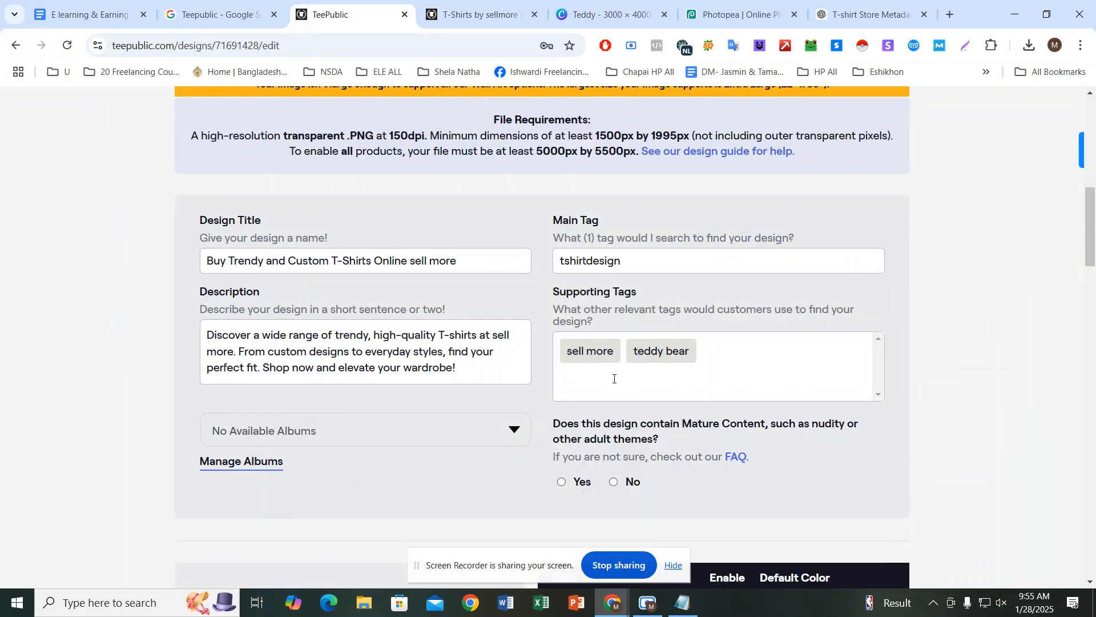
Step: Add the suggested supporting tags "teddy" and "bear"
click(614, 379)
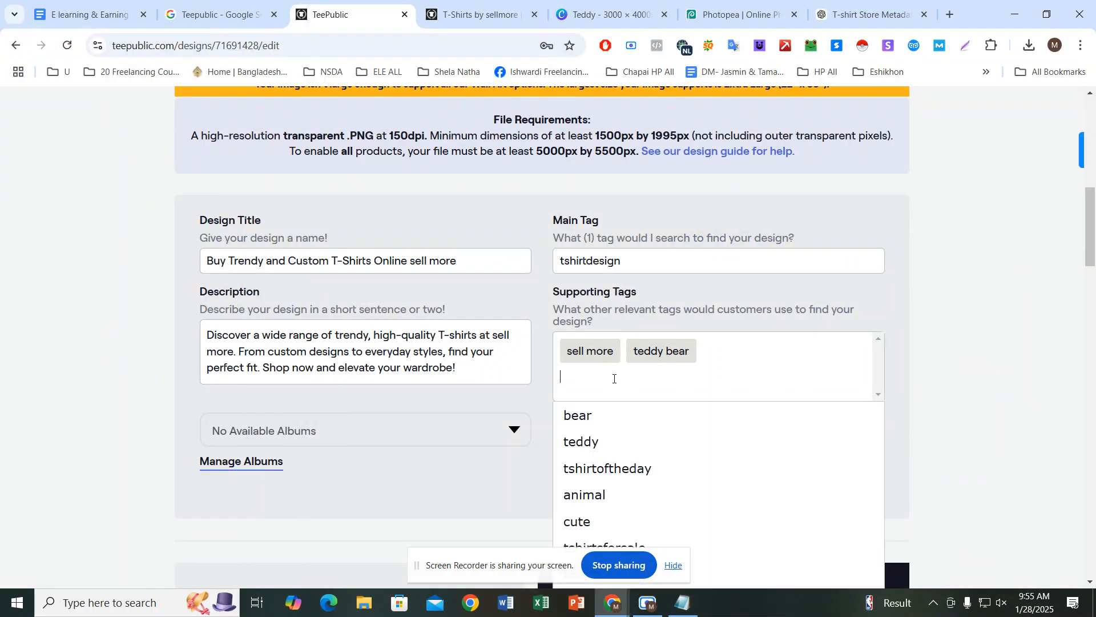
click(624, 444)
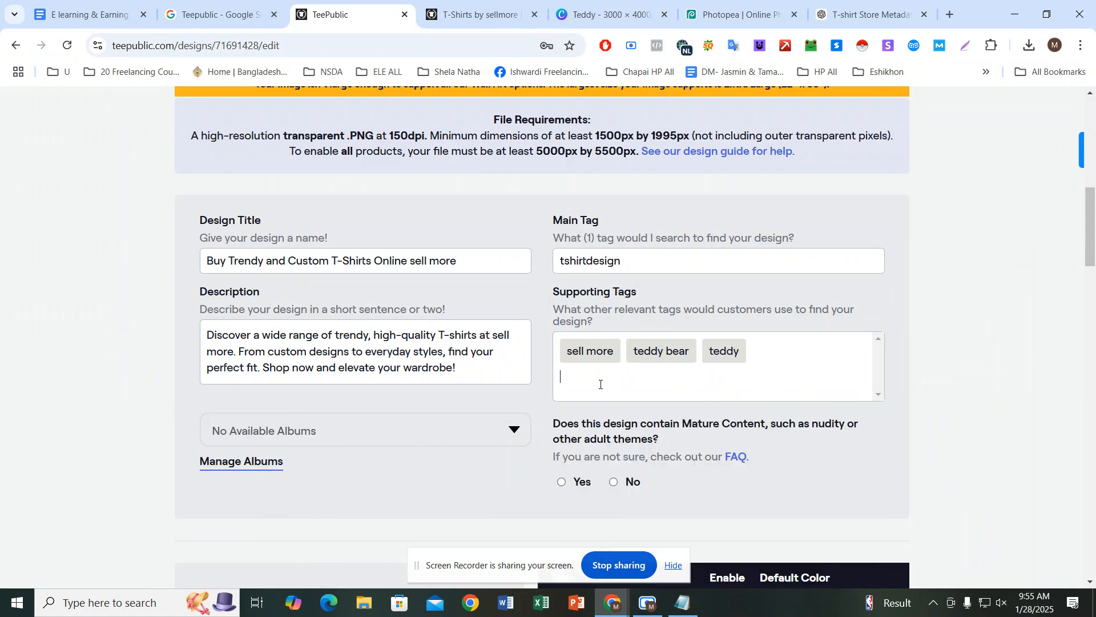
click(601, 385)
click(600, 416)
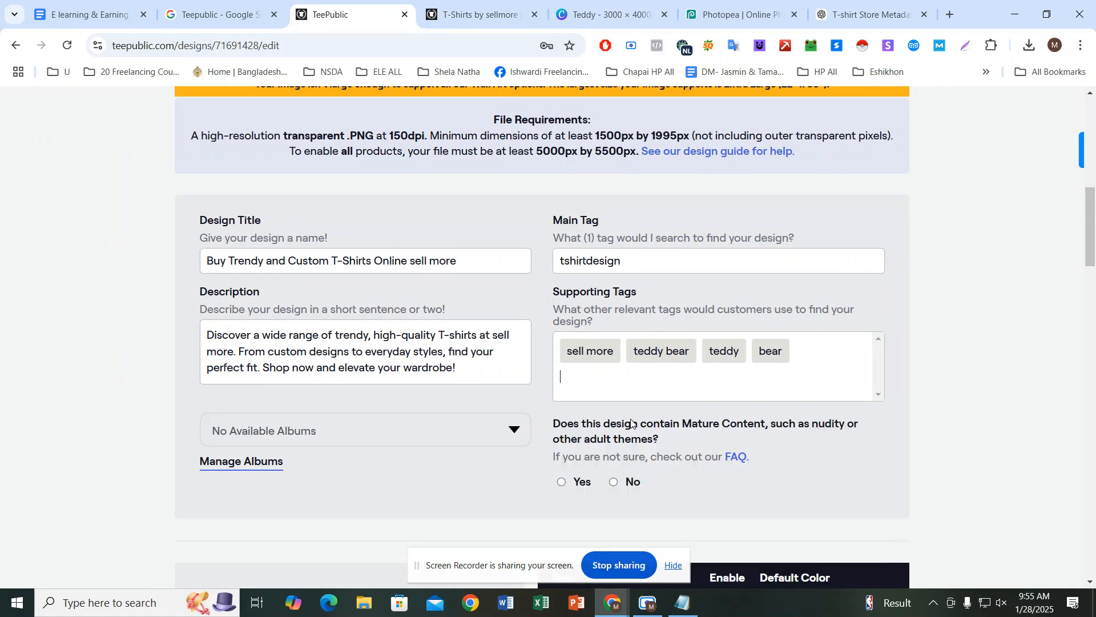
Step: Enter "tshirt" in the supporting tags and add the suggested tag "tshrits"
click(622, 381)
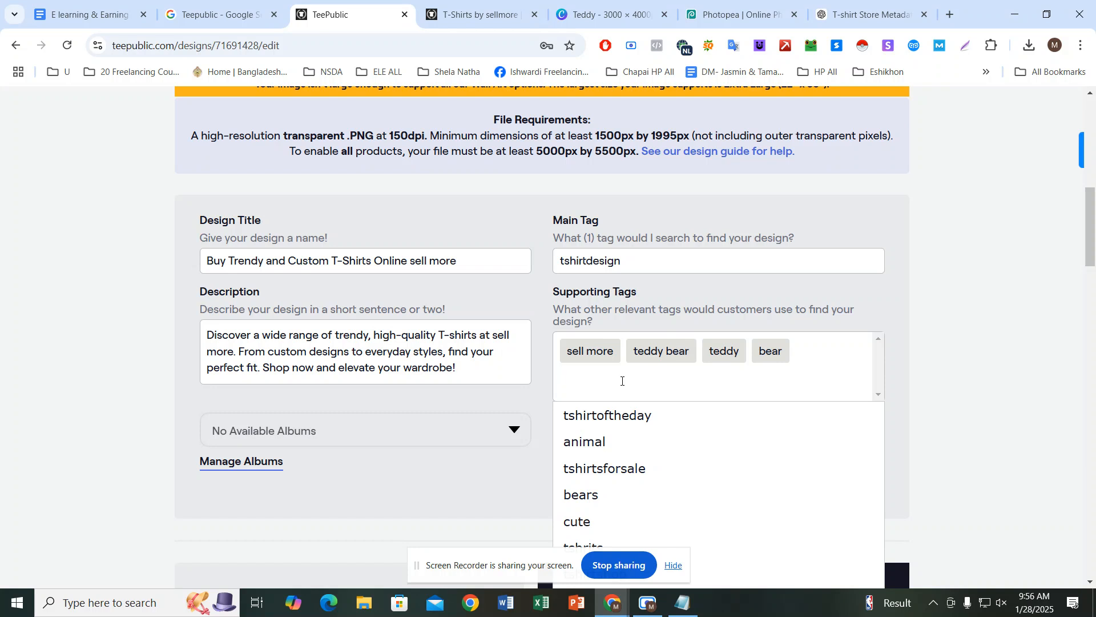
text(tshirtd)
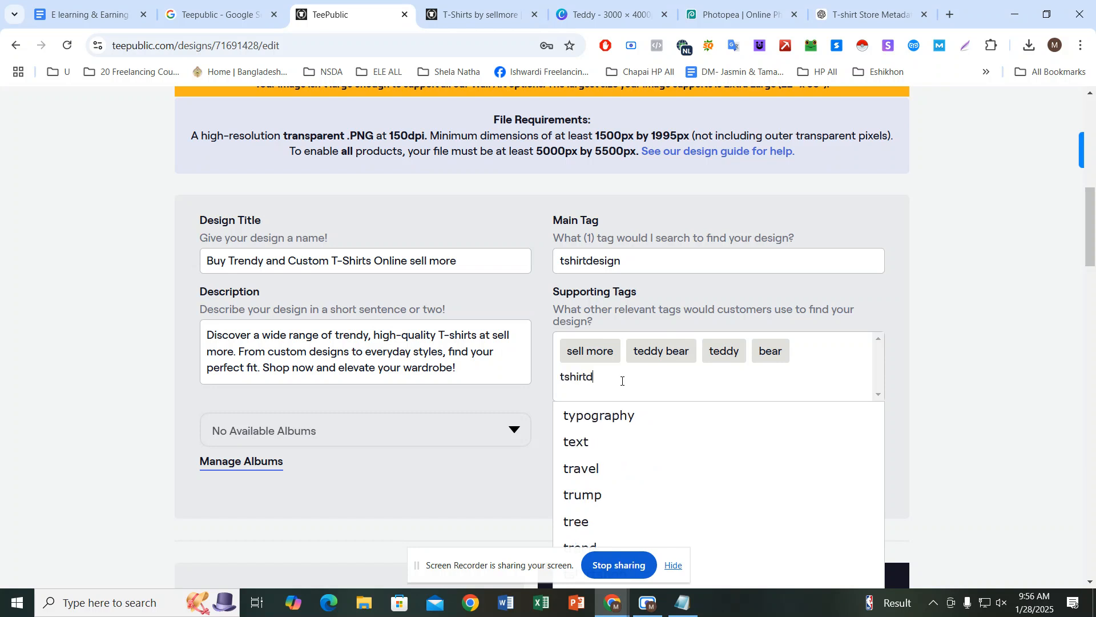
key(BackSpace)
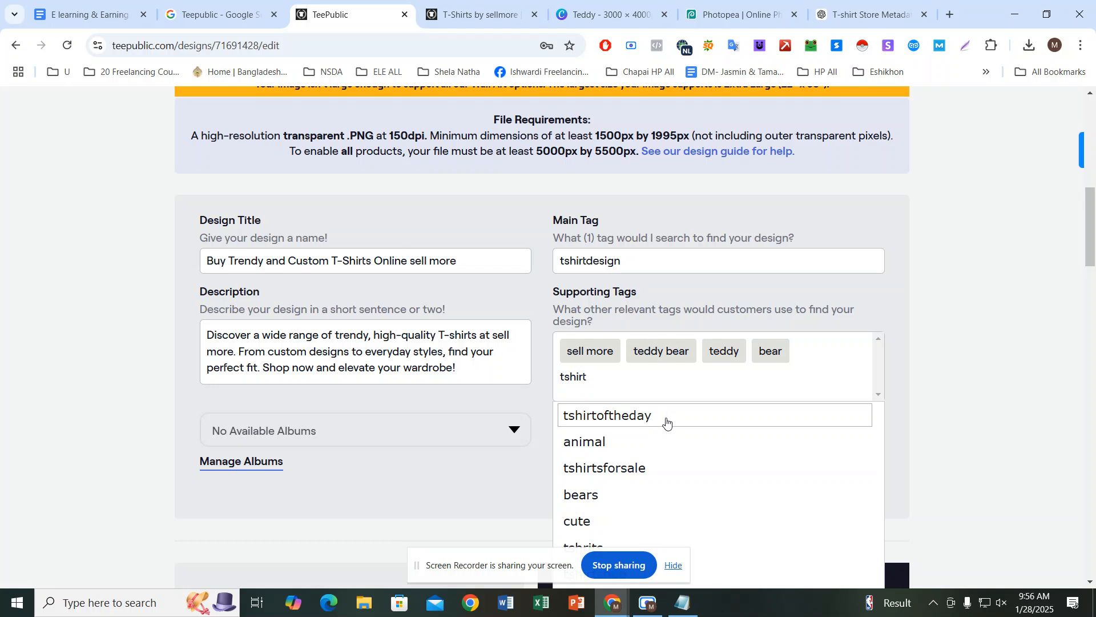
scroll(660, 499, down, 2)
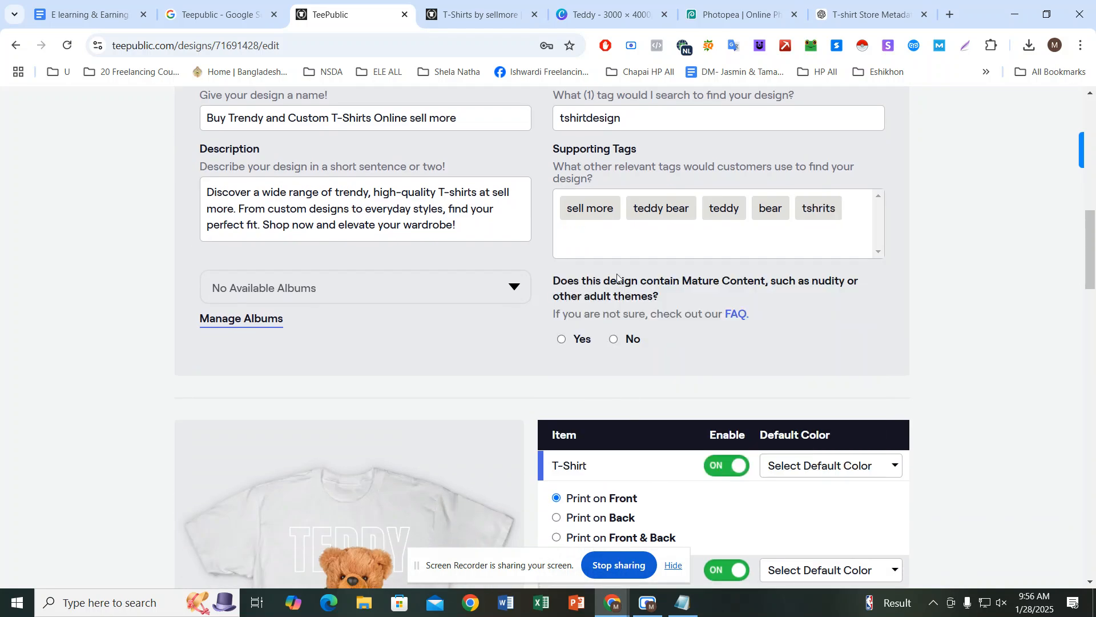
Step: Add the suggested supporting tags "tshirtsforsale" and "tshirtshop"
click(608, 244)
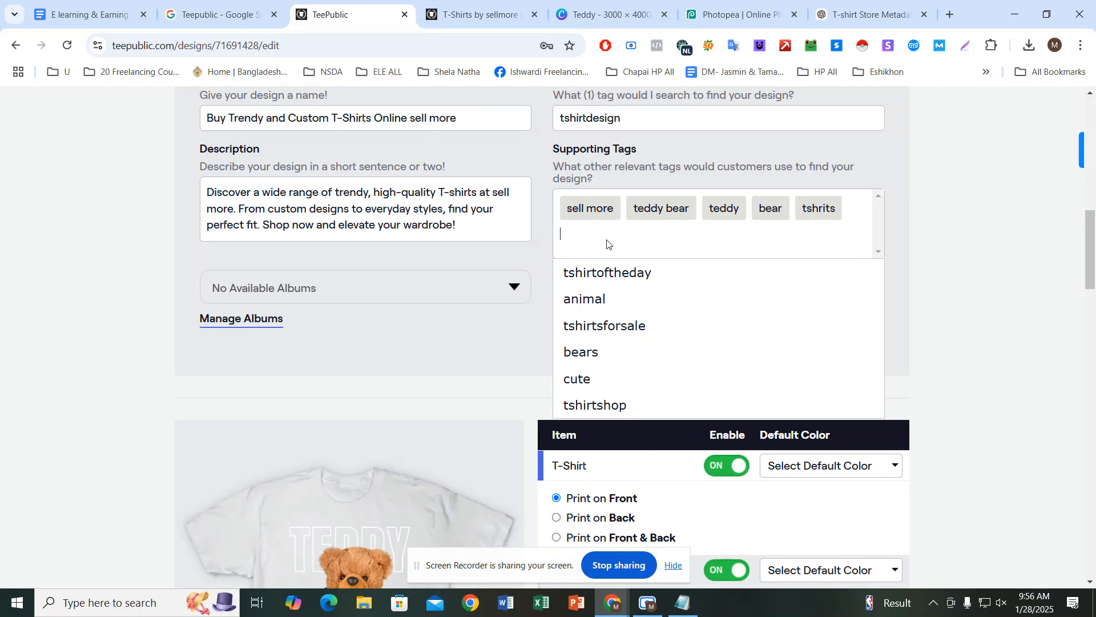
text(tshird)
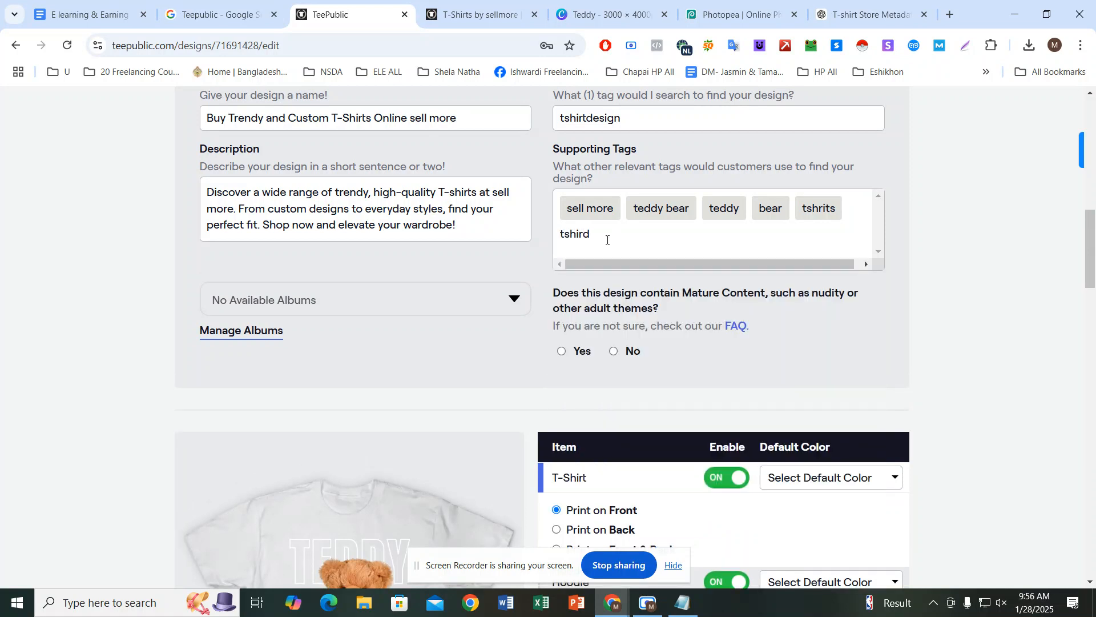
key(BackSpace)
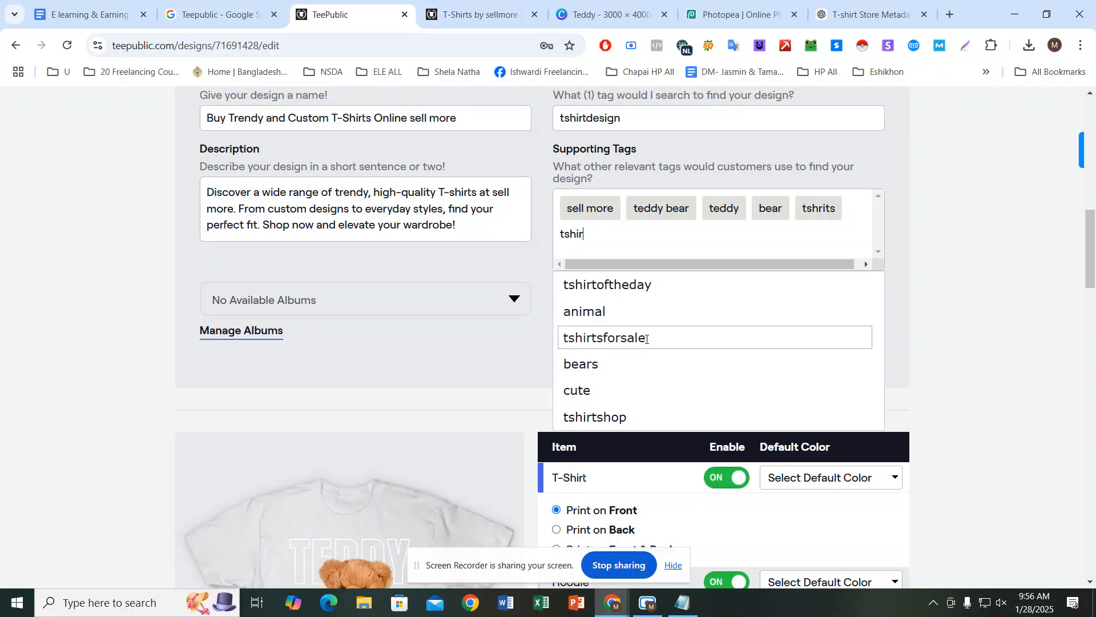
click(646, 341)
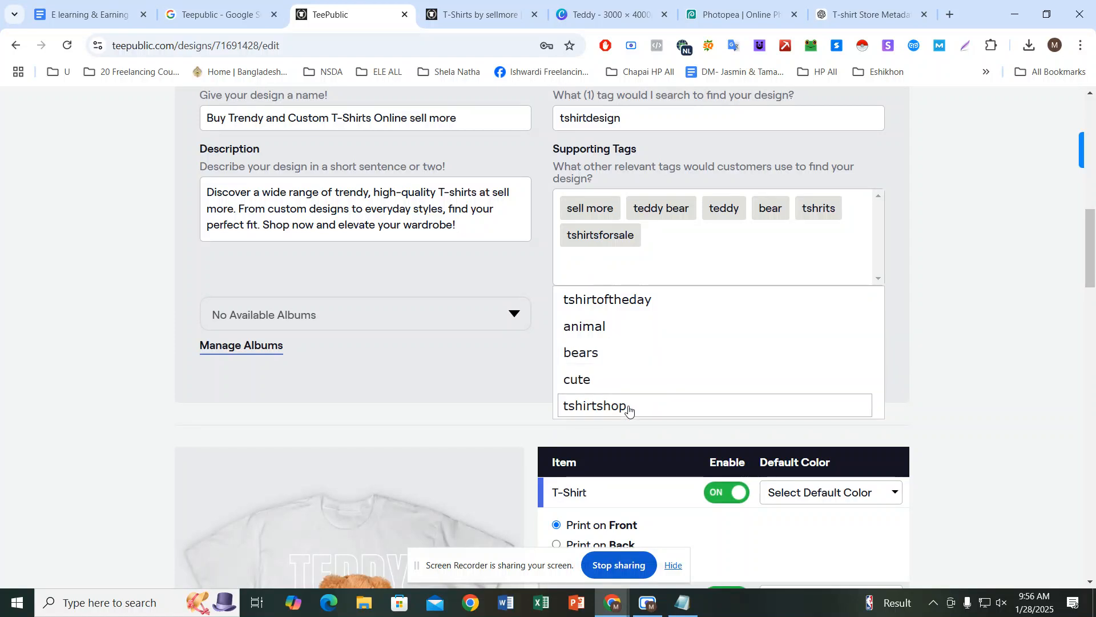
click(626, 406)
Step: Enter "usa tshirt" as another supporting tag
click(588, 258)
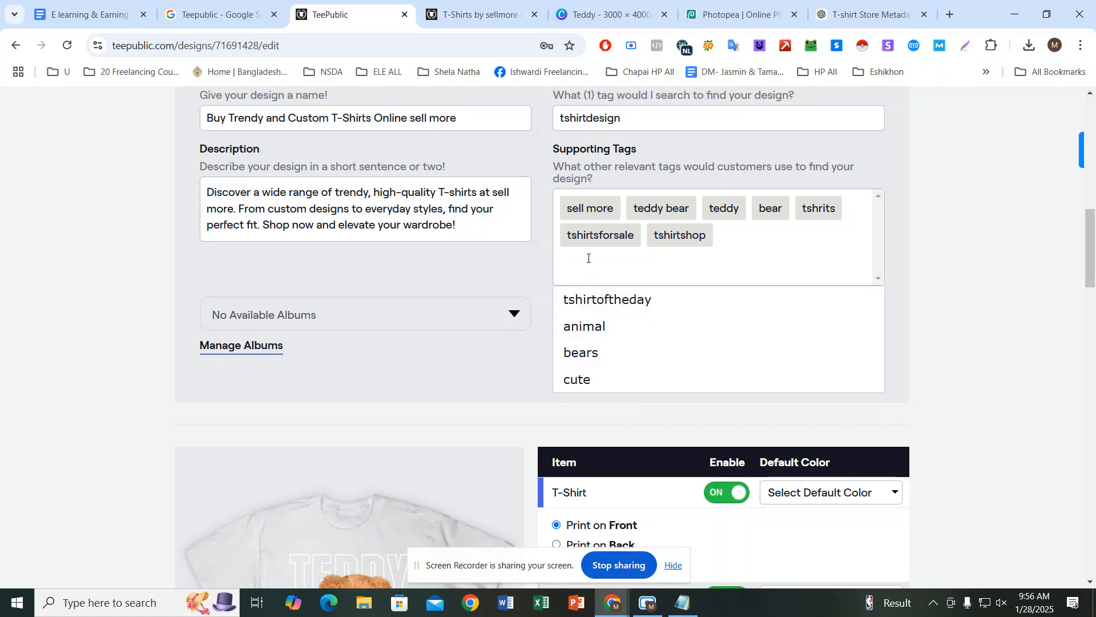
text(usa)
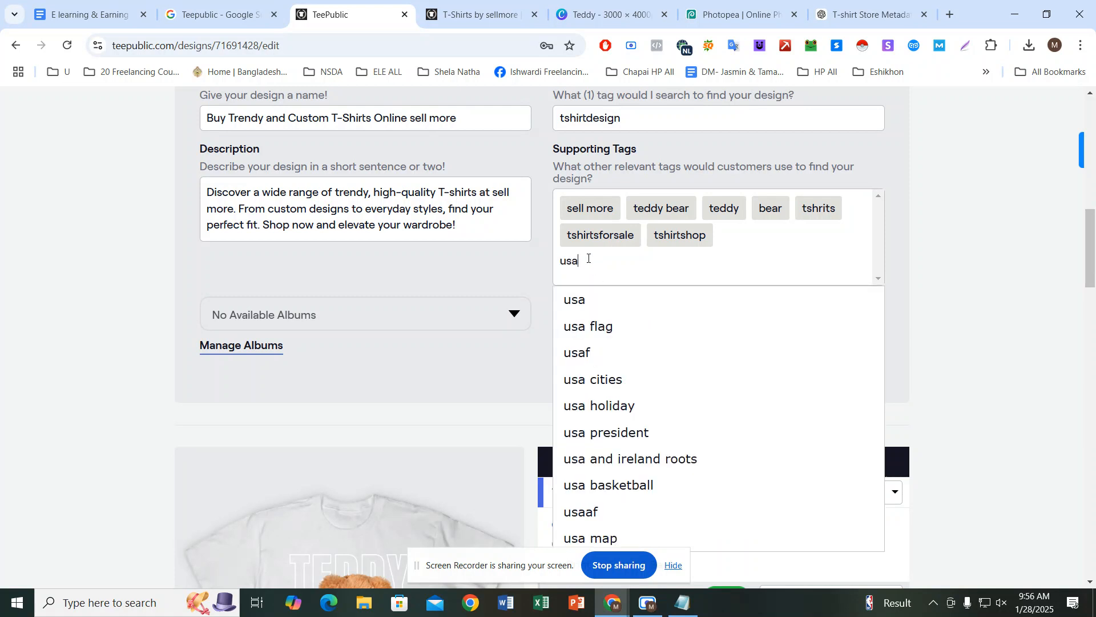
text( s)
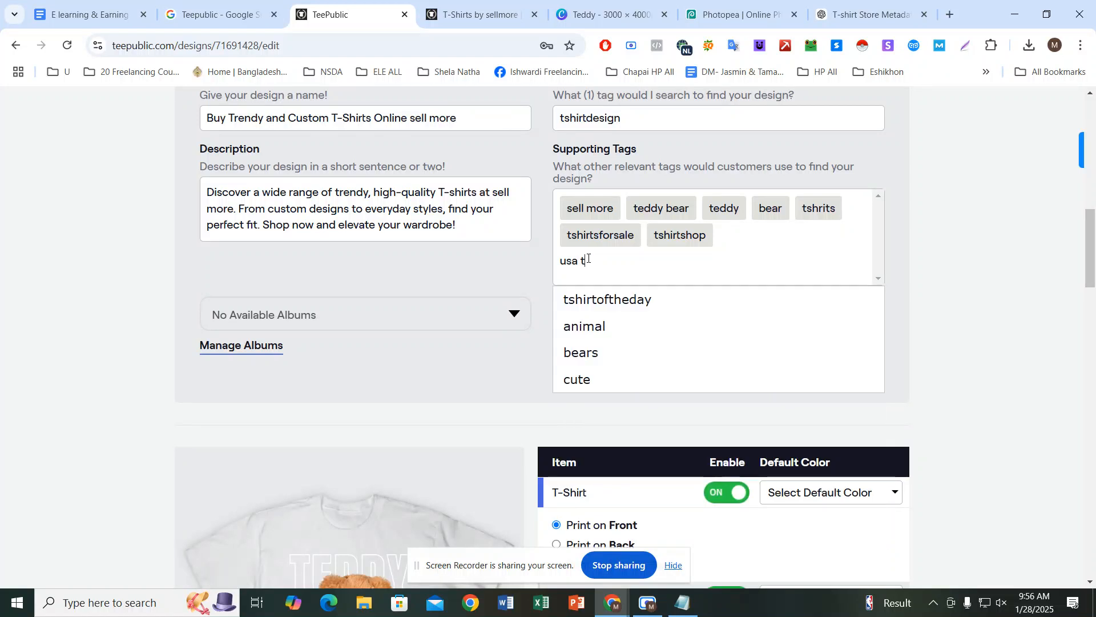
text(shird)
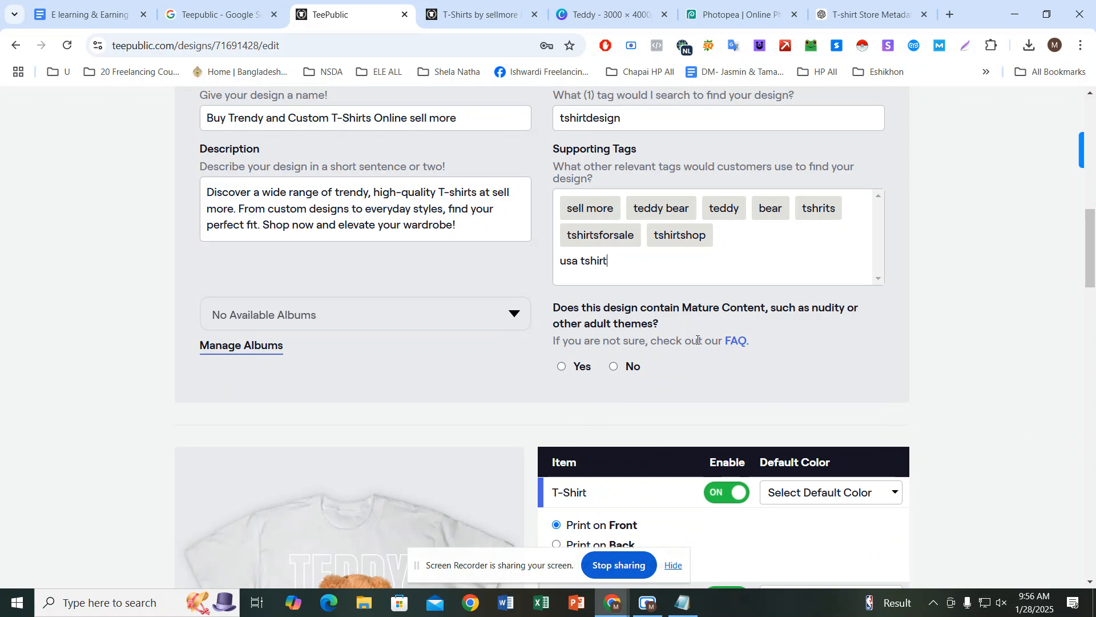
key(Return)
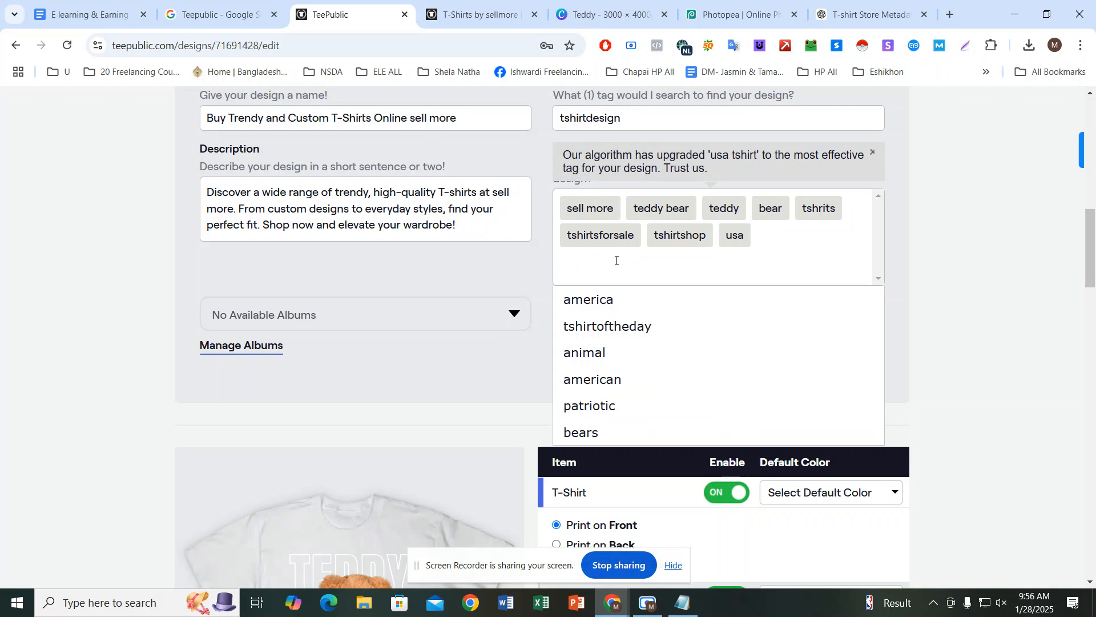
Step: Add the suggested supporting tags "america" and "bears"
key(Down)
key(Return)
click(613, 259)
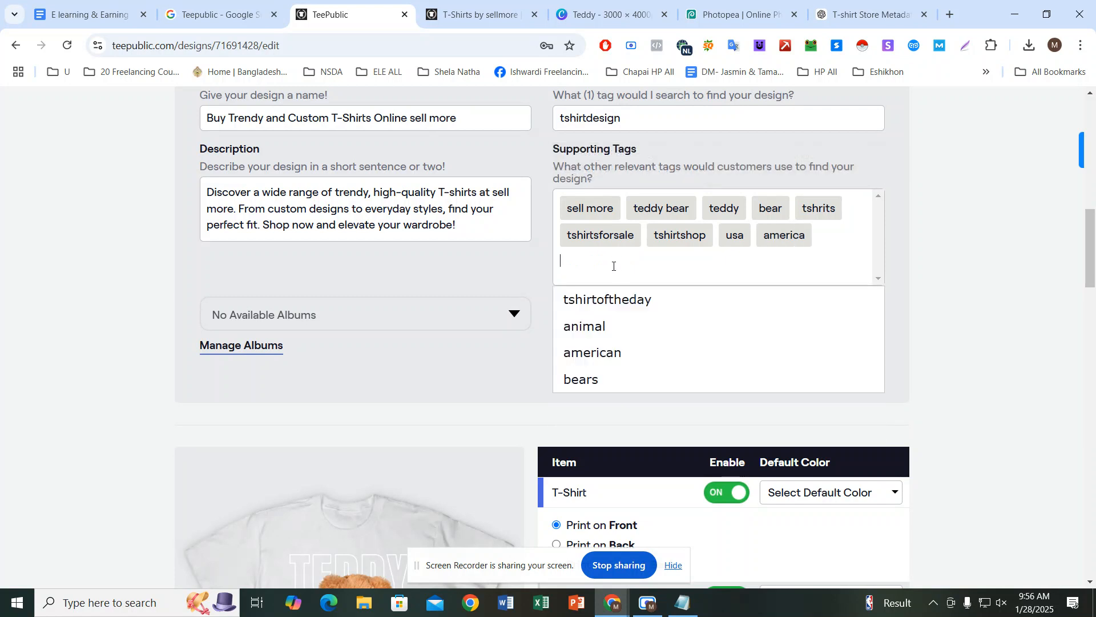
click(597, 380)
Step: Answer Yes to the mature content question and look over the T-shirt preview and product list
scroll(648, 299, down, 1)
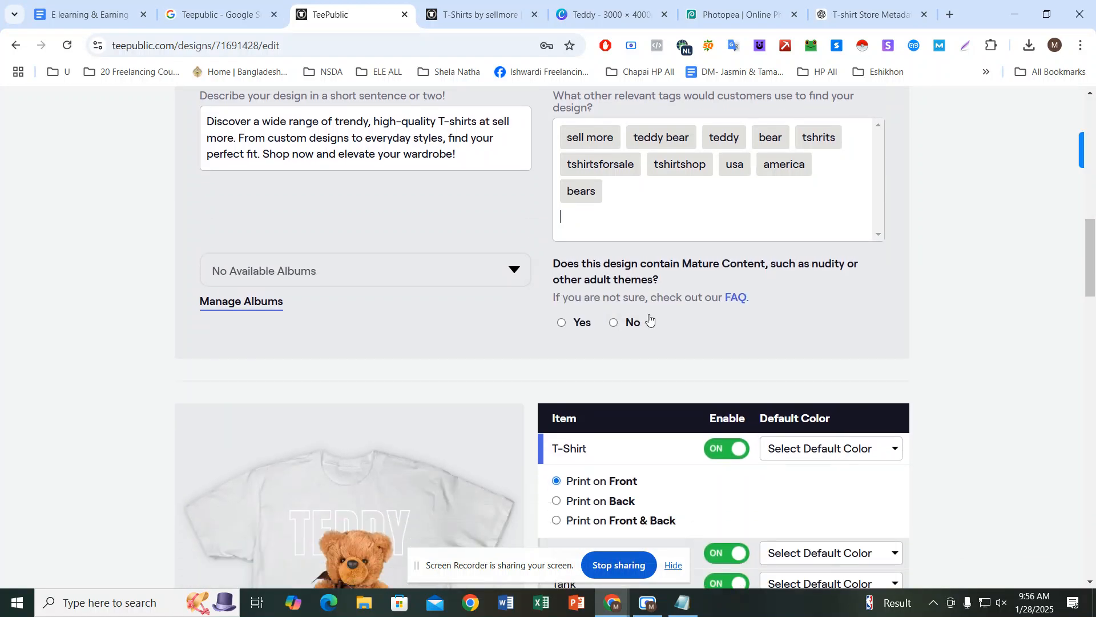
click(546, 347)
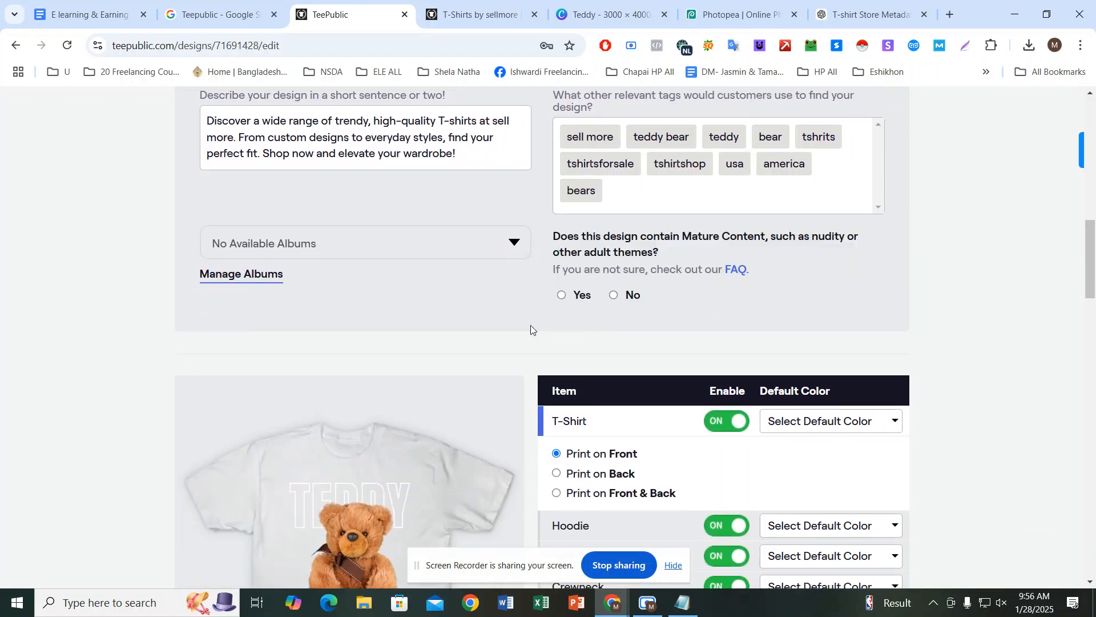
click(581, 297)
scroll(624, 280, up, 4)
scroll(627, 278, down, 4)
scroll(625, 317, down, 5)
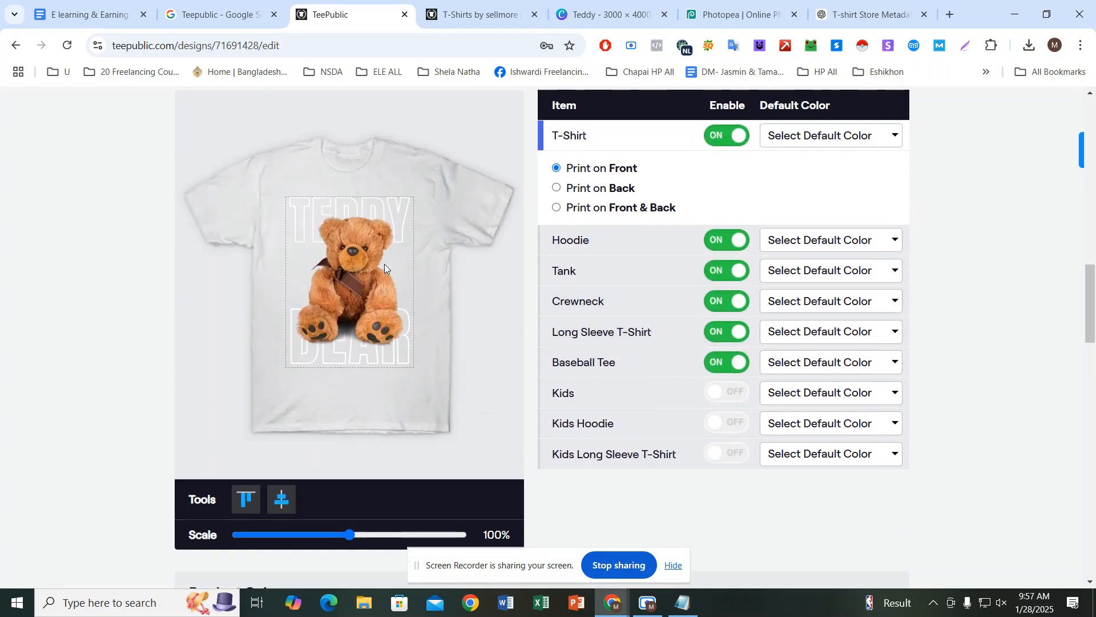
scroll(417, 274, up, 2)
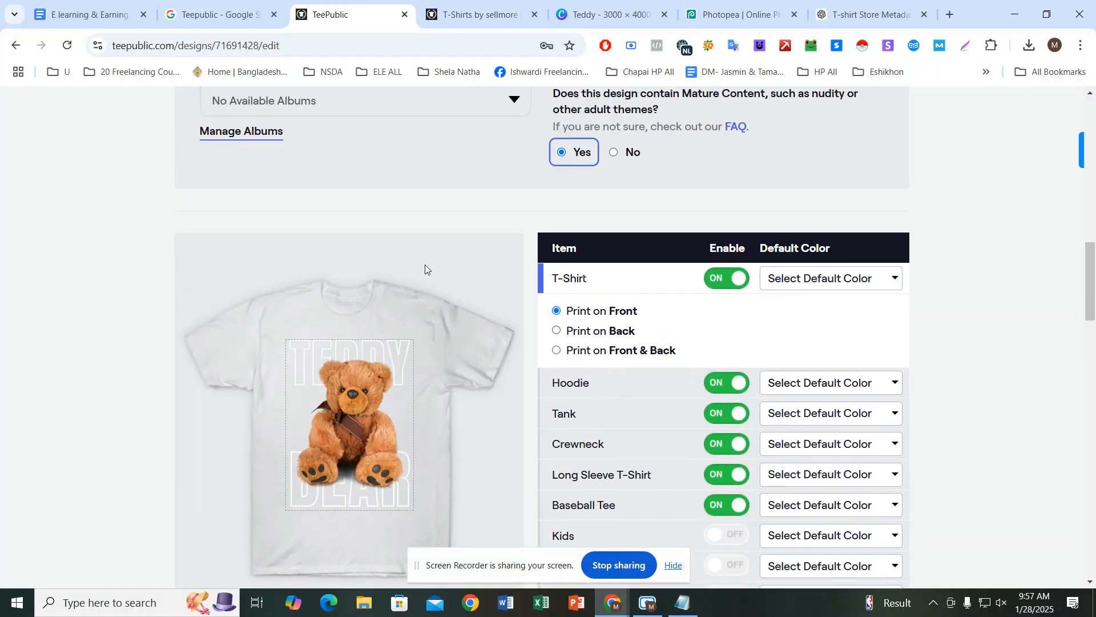
Step: Set the T-shirt to print on front and back, and compare its front and back previews
scroll(558, 296, down, 1)
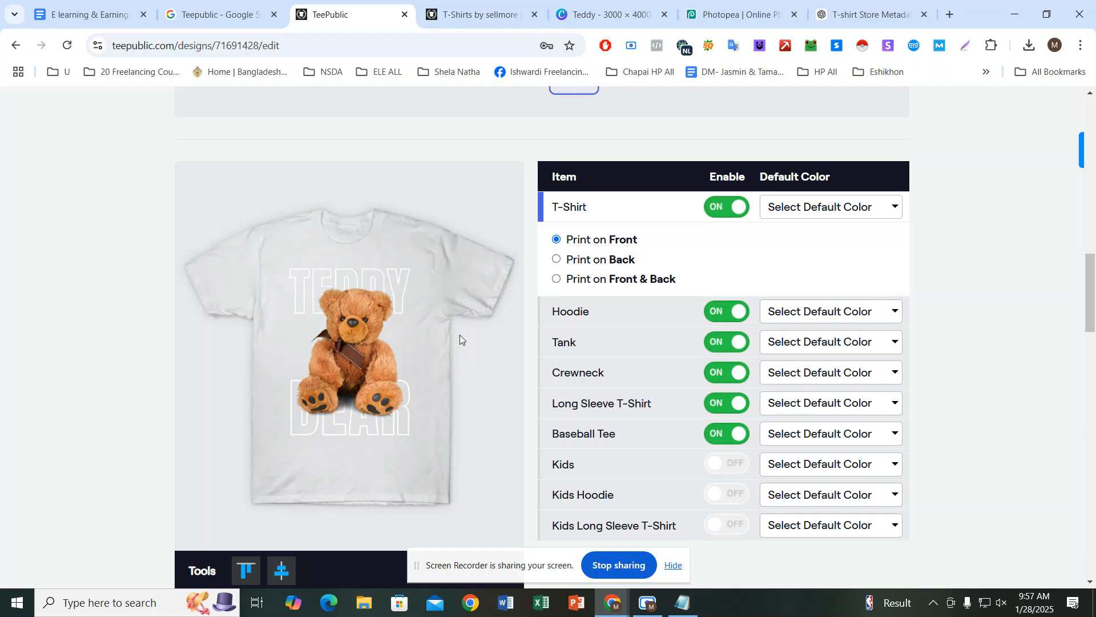
click(557, 260)
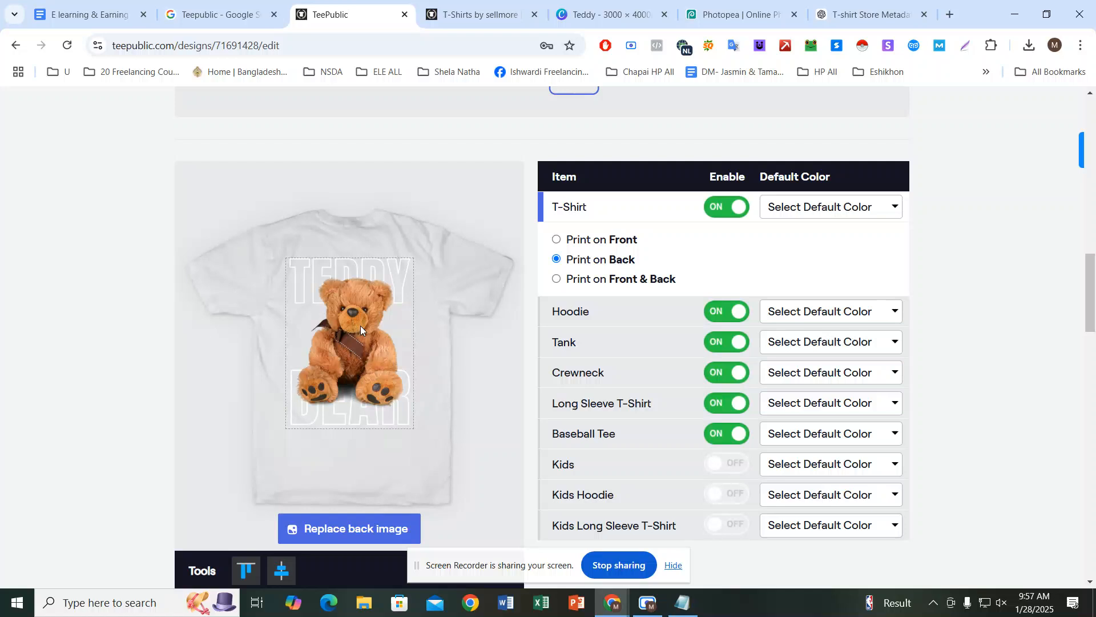
click(558, 280)
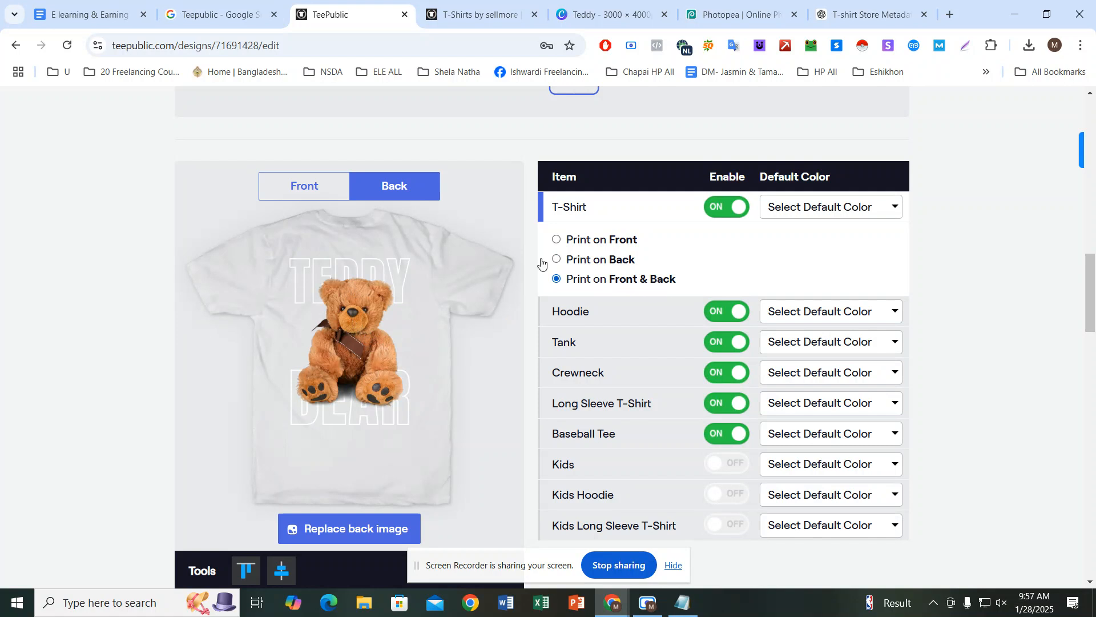
click(289, 187)
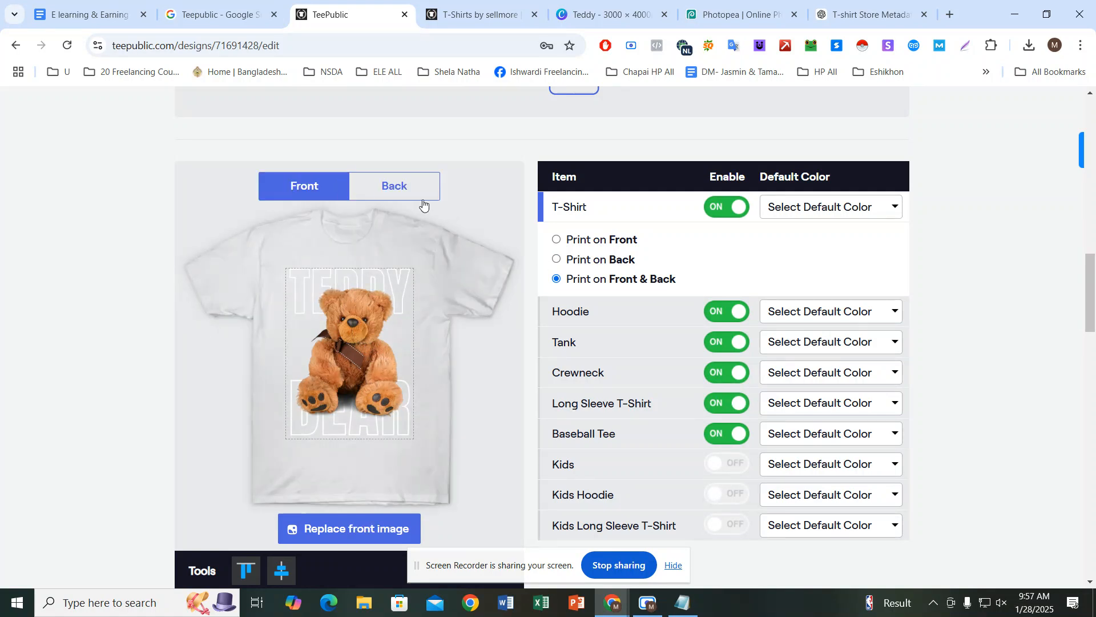
click(409, 181)
click(309, 194)
click(397, 189)
click(314, 182)
click(392, 184)
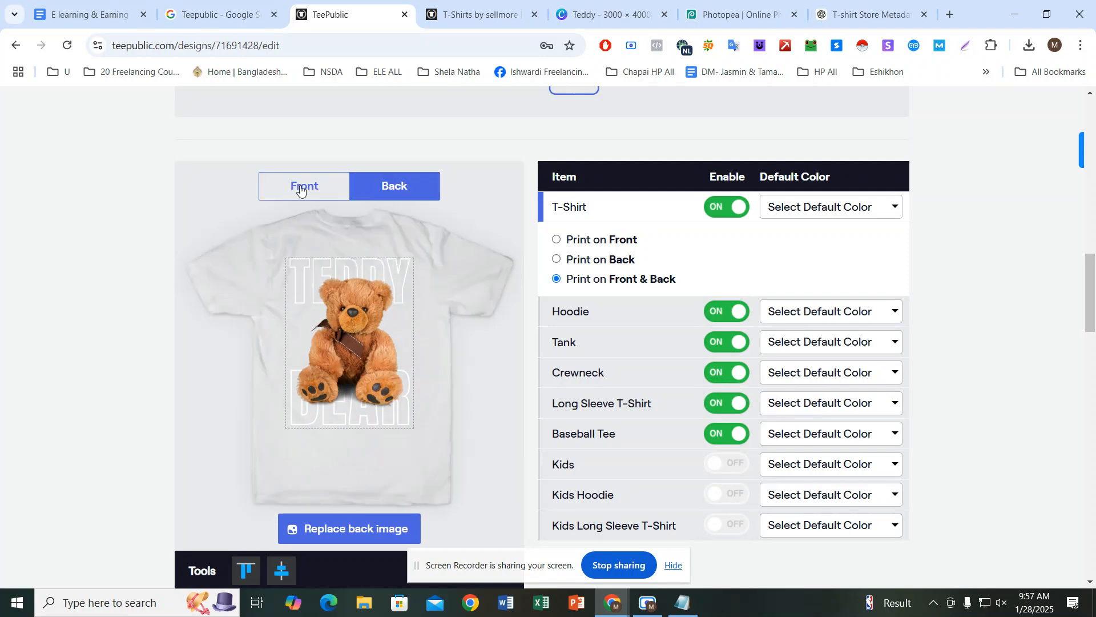
click(304, 184)
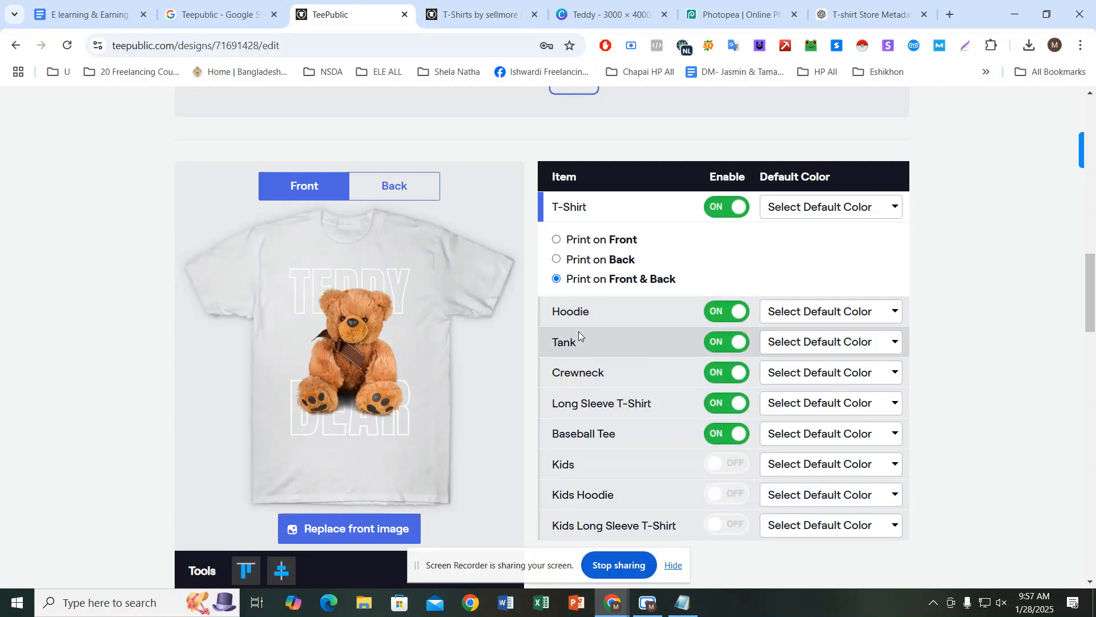
Step: Set the default color to Black for the Hoodie and Red for the Tank
scroll(578, 332, down, 1)
click(859, 240)
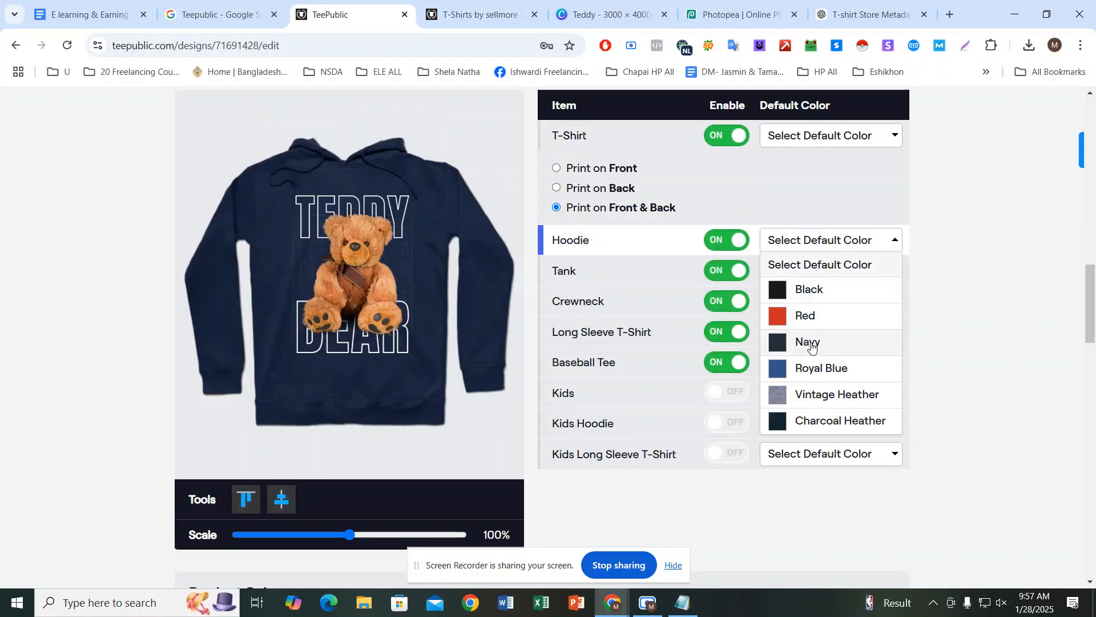
scroll(815, 374, down, 1)
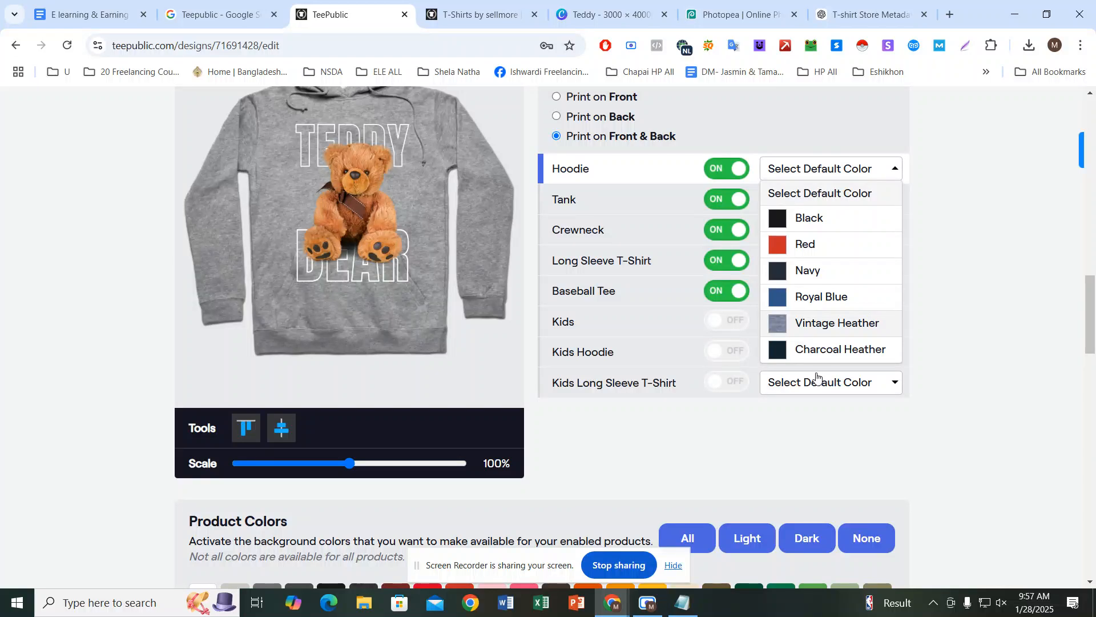
click(822, 219)
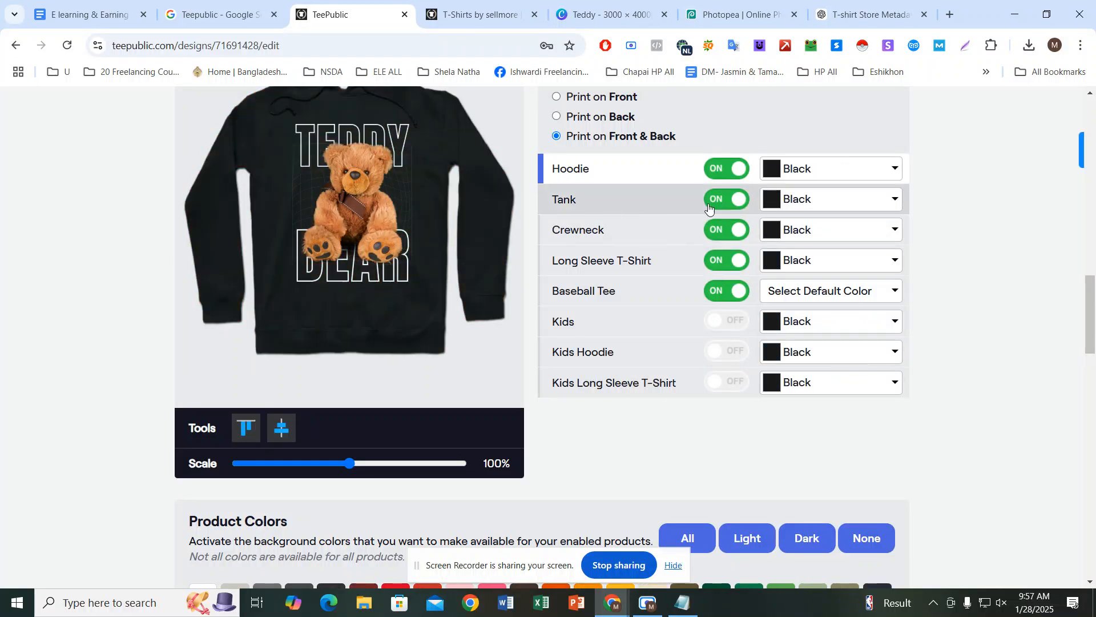
click(872, 207)
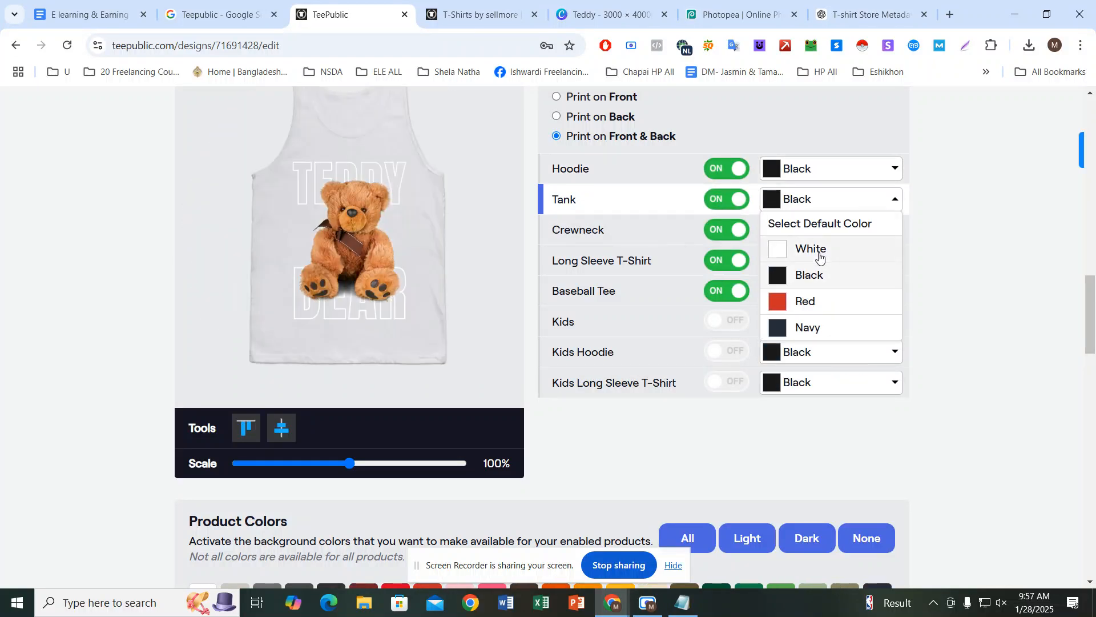
click(831, 307)
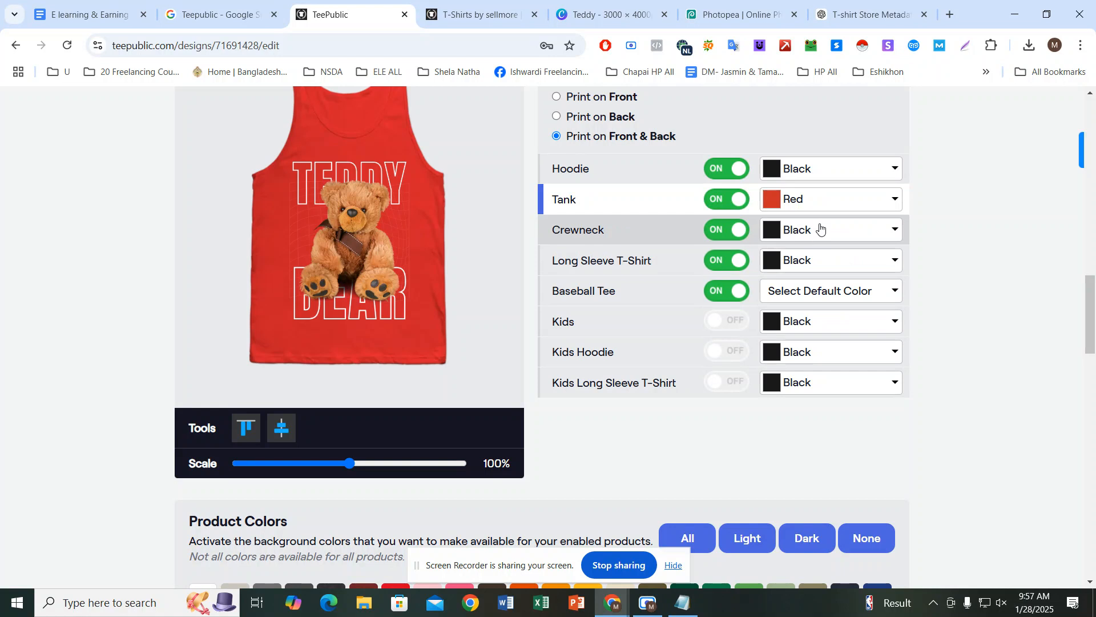
Step: Set the default color to Black for the Crewneck and Red for the Long Sleeve T-Shirt
click(820, 231)
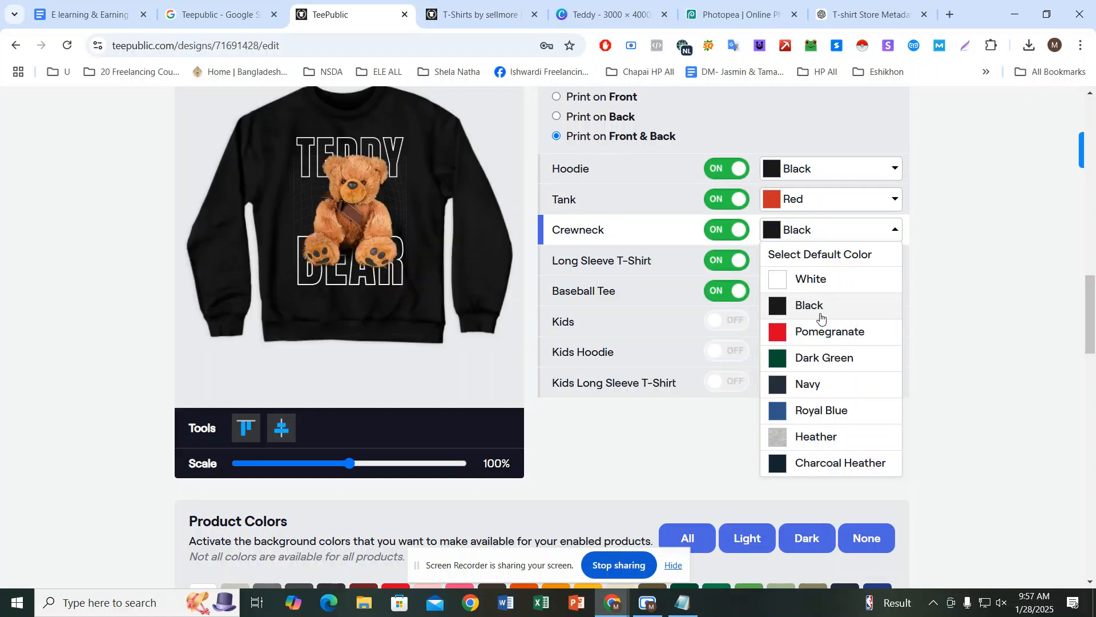
click(822, 306)
click(827, 166)
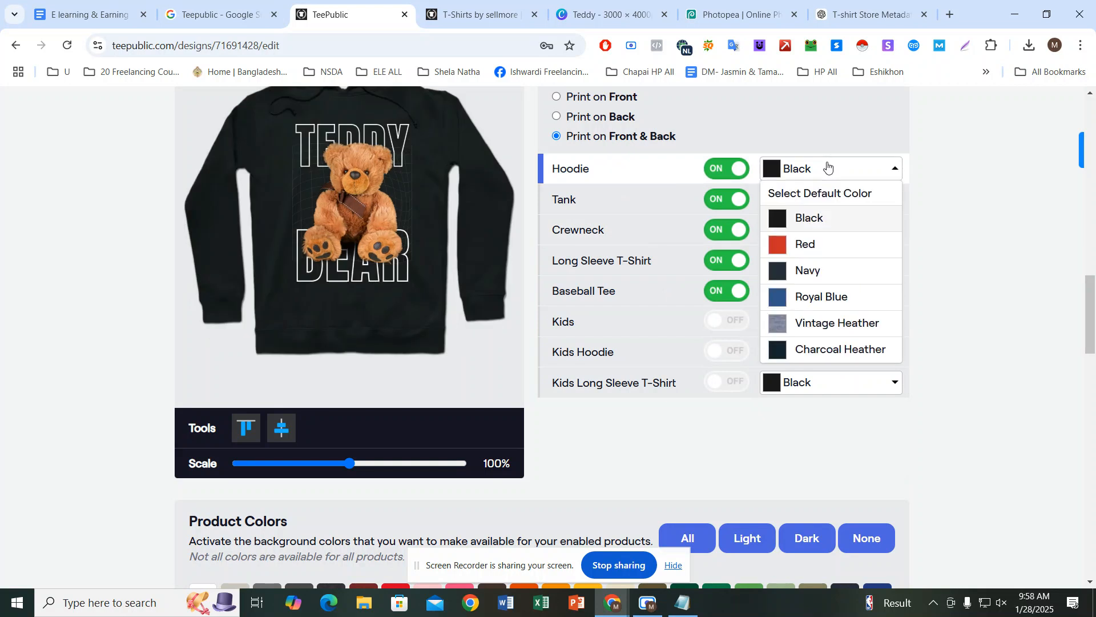
click(825, 140)
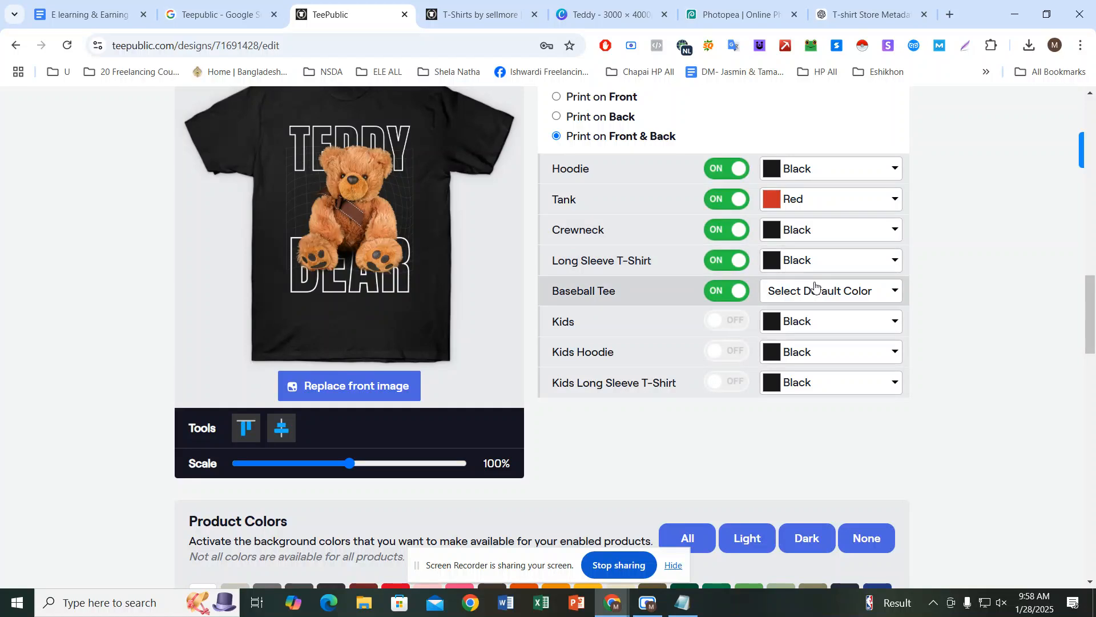
click(822, 259)
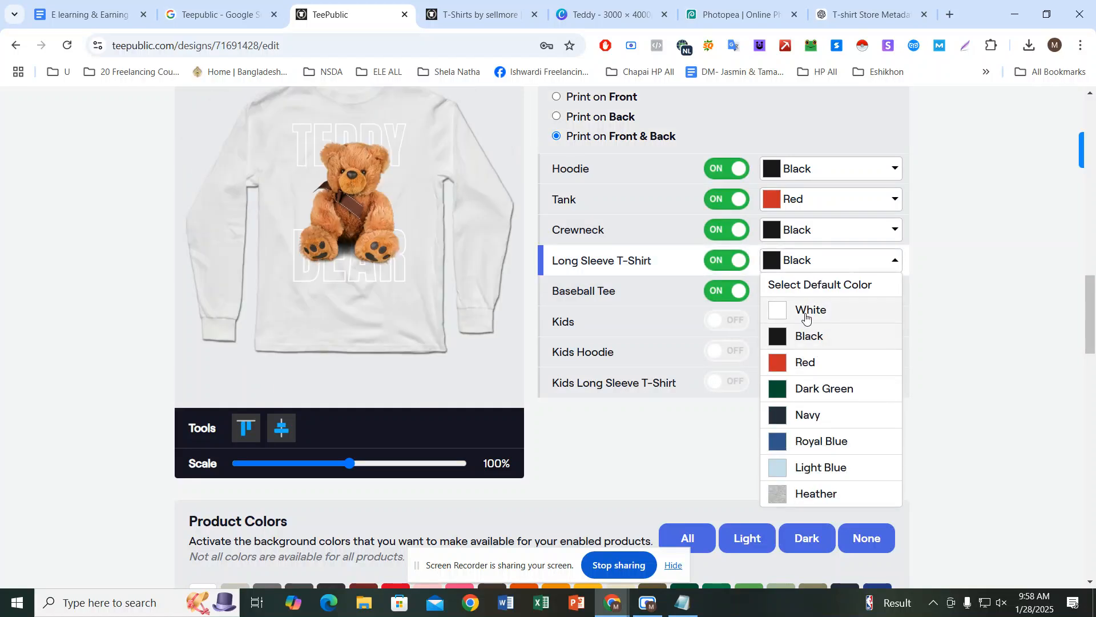
click(812, 367)
scroll(818, 317, down, 1)
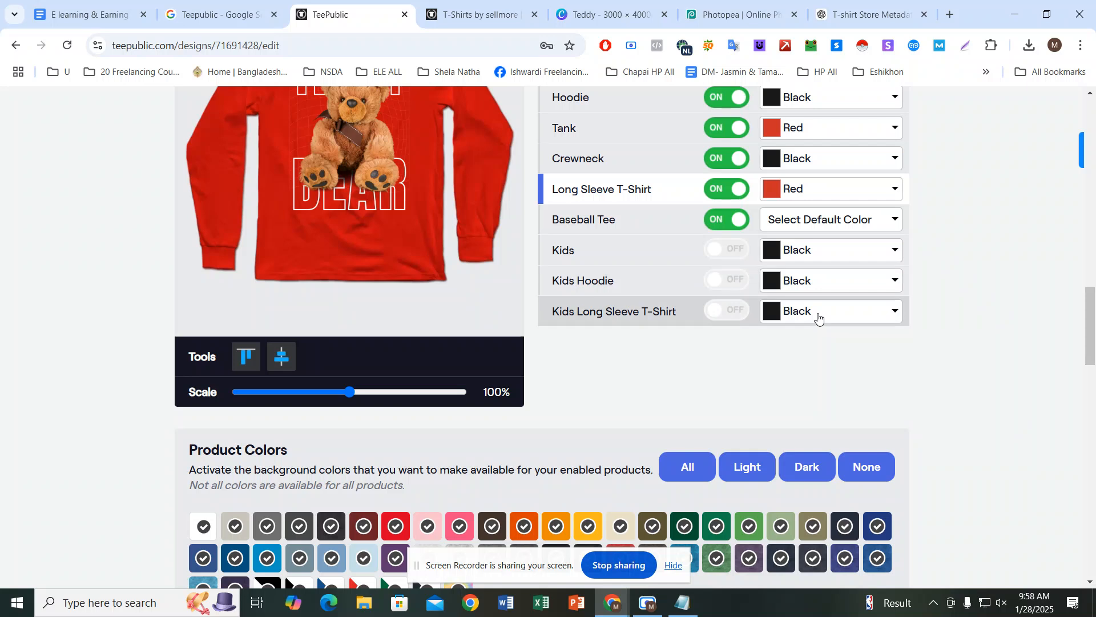
Step: Set the Kids item's default color to Red
click(856, 252)
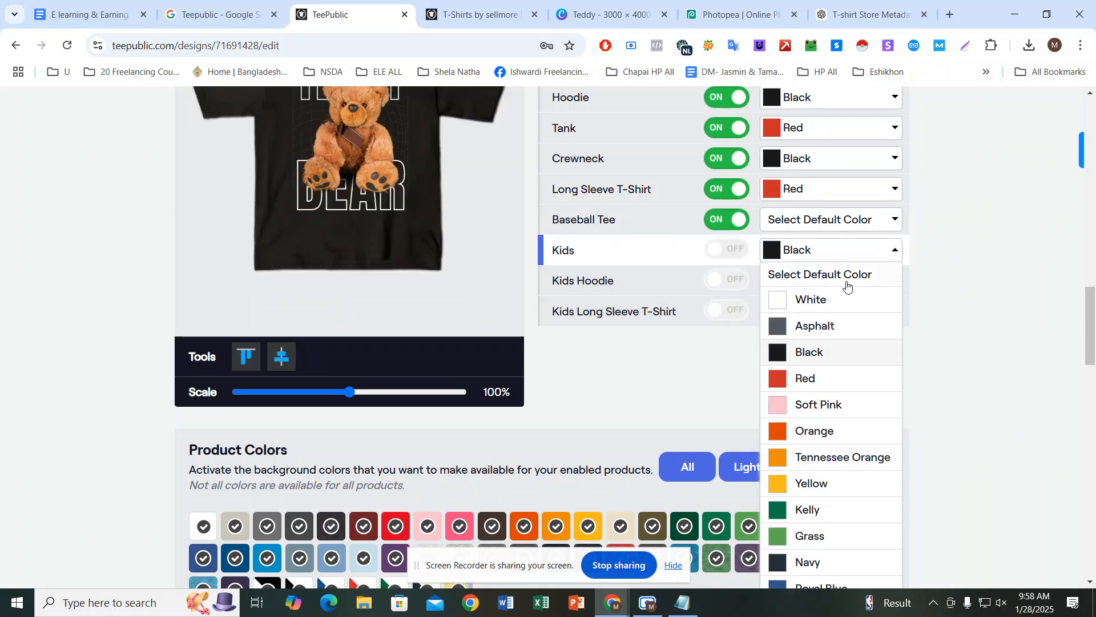
scroll(823, 320, up, 1)
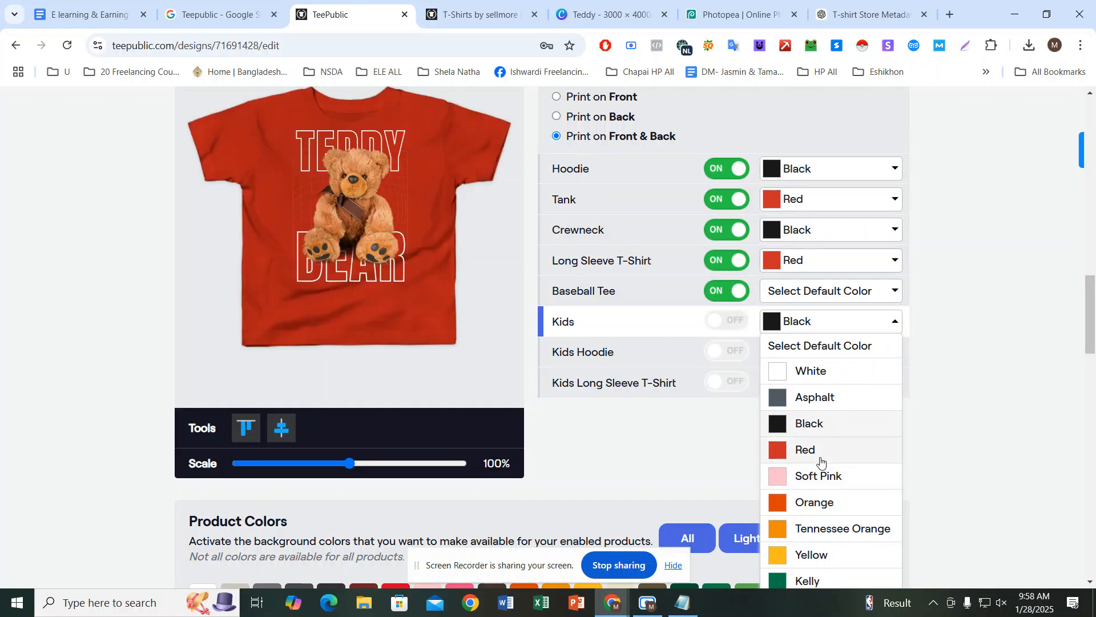
click(820, 460)
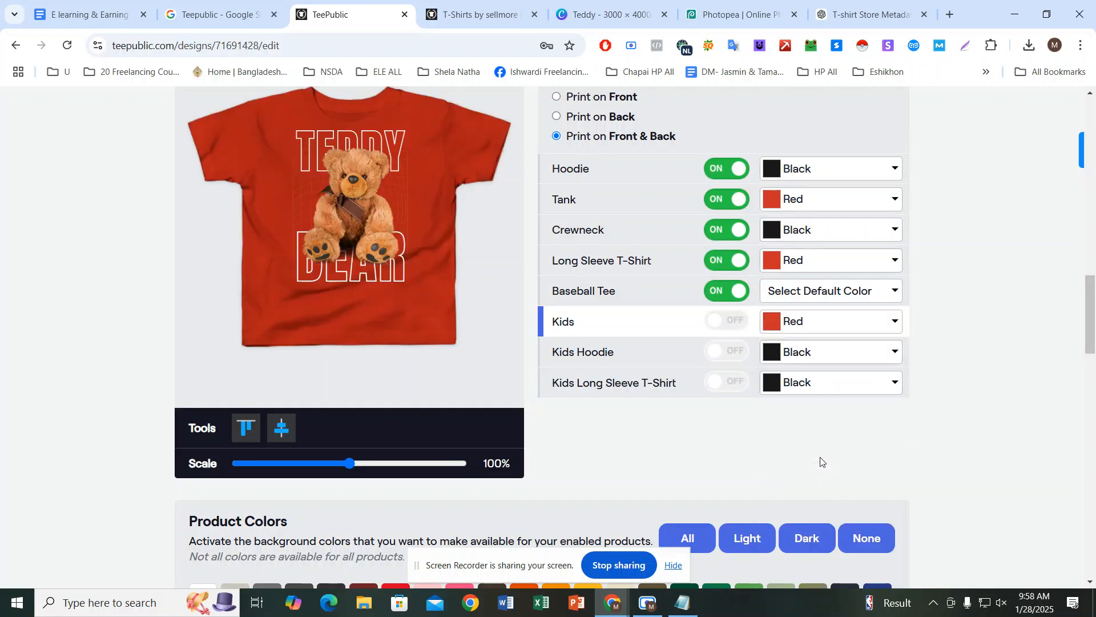
Step: Set the Kids Long Sleeve T-Shirt's default color to Navy and shift the design slightly on its preview
click(821, 384)
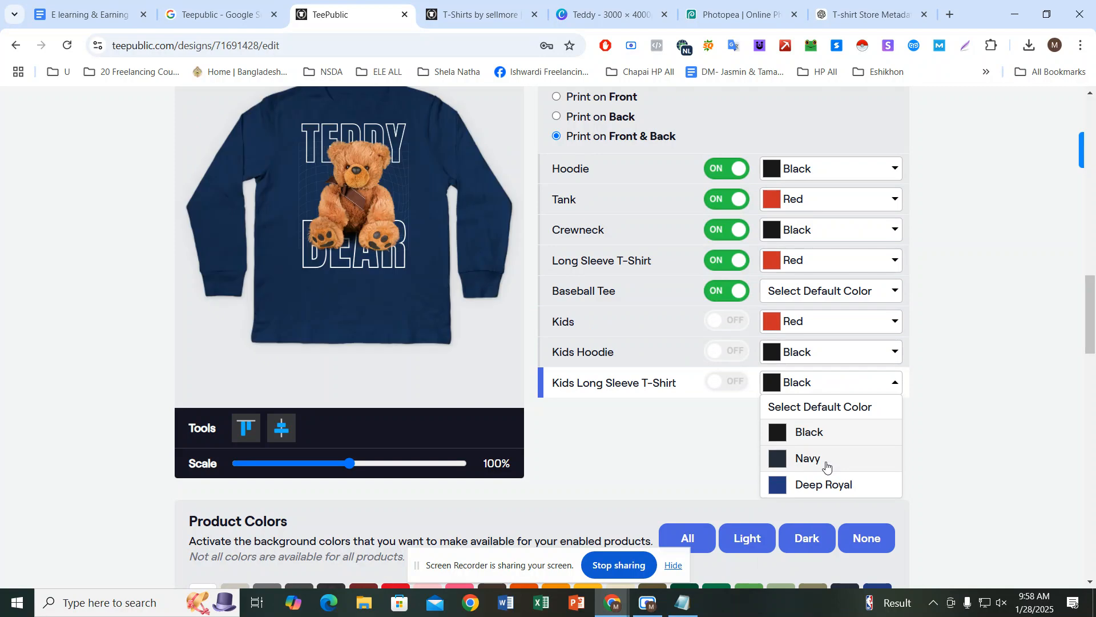
click(826, 461)
scroll(683, 362, up, 3)
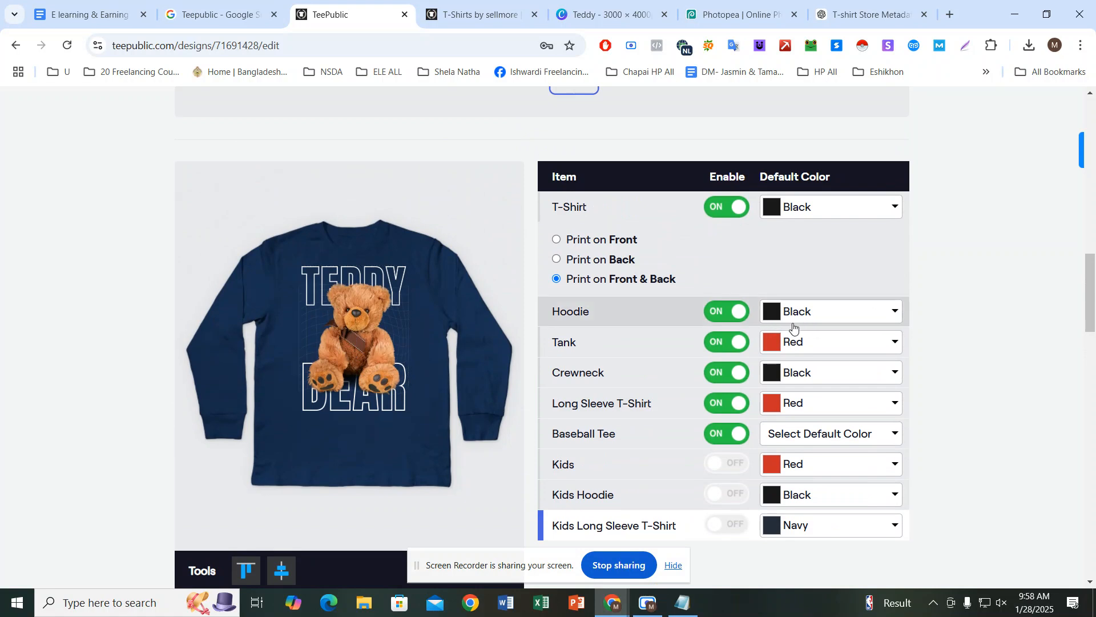
mouse_move(365, 318)
mouse_down()
mouse_move(345, 303)
mouse_move(365, 323)
mouse_move(355, 314)
mouse_up()
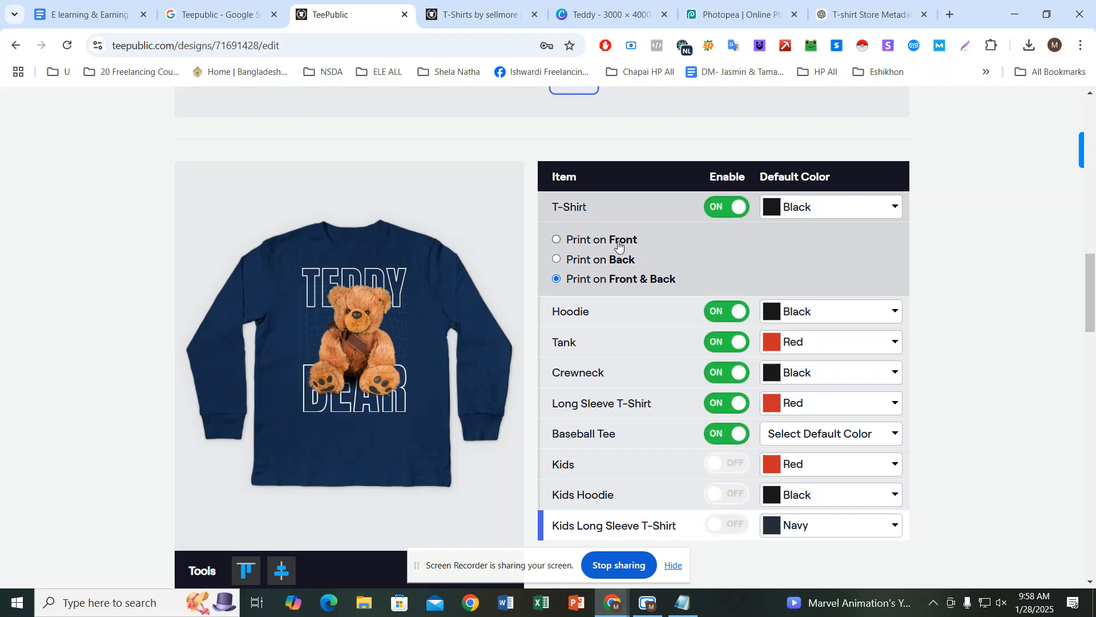
Step: Compare the T-shirt's front, back, and front and back print options, ending on Front & Back
click(586, 244)
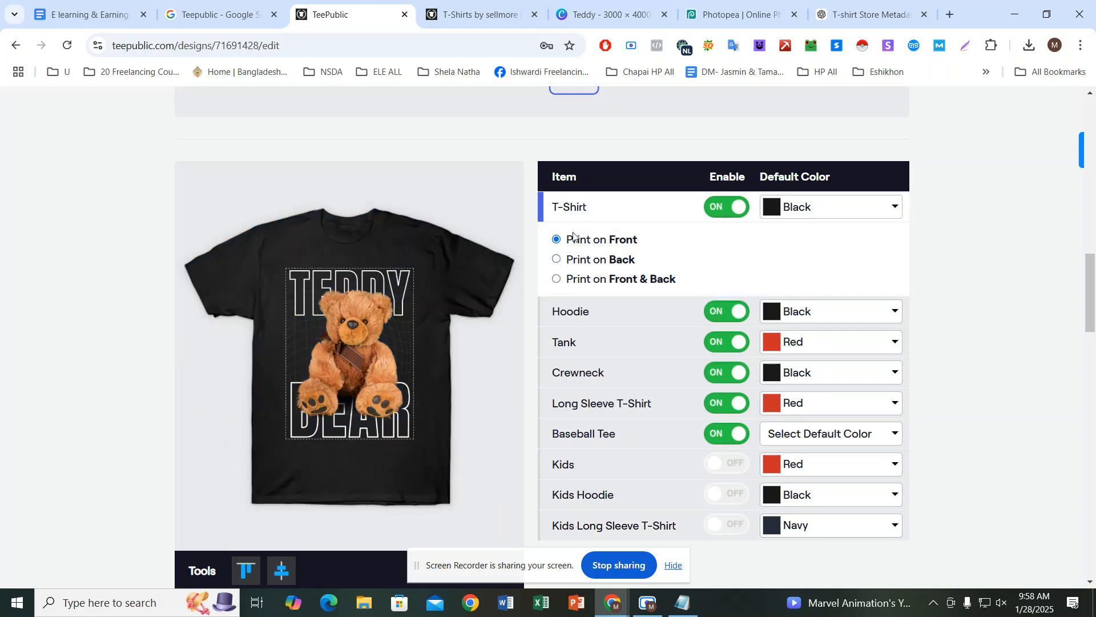
click(555, 260)
click(557, 240)
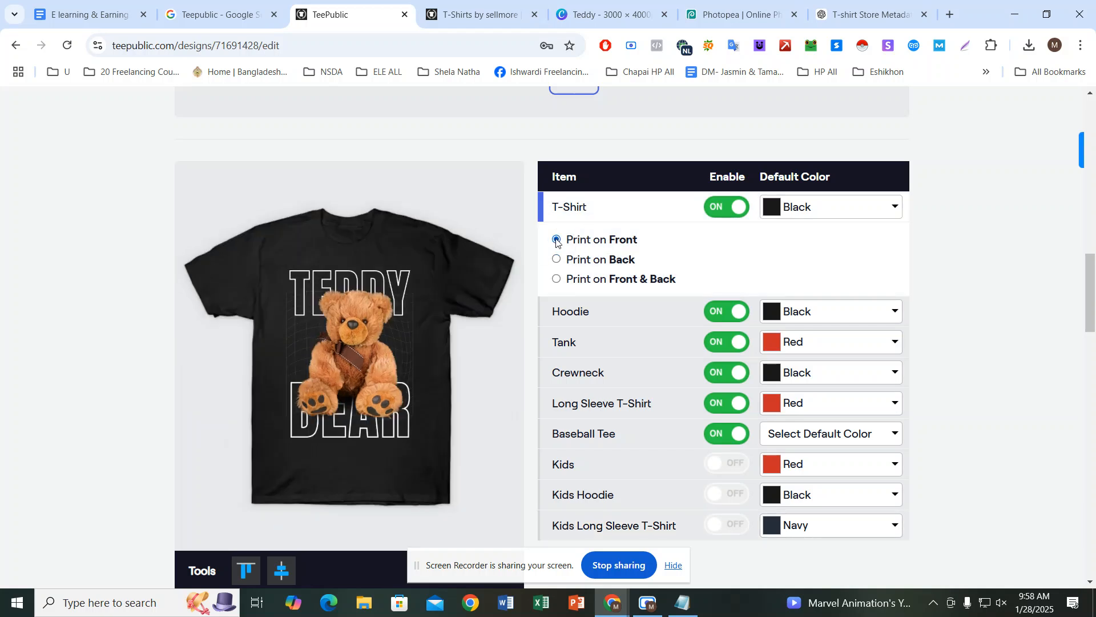
click(558, 261)
click(557, 240)
click(557, 259)
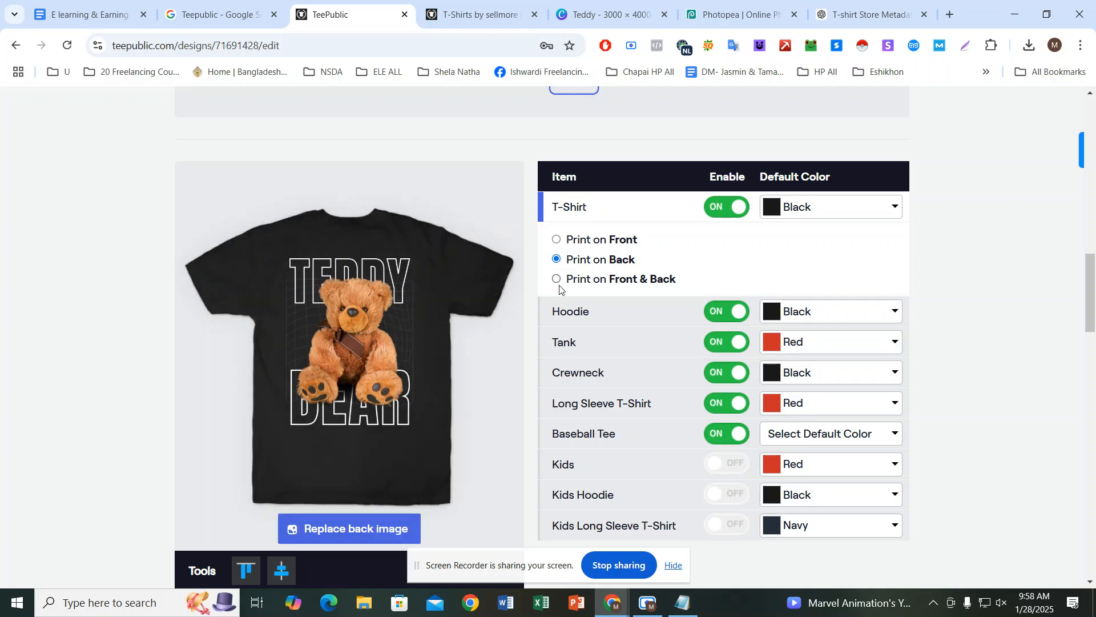
click(558, 279)
click(556, 240)
click(557, 259)
click(557, 279)
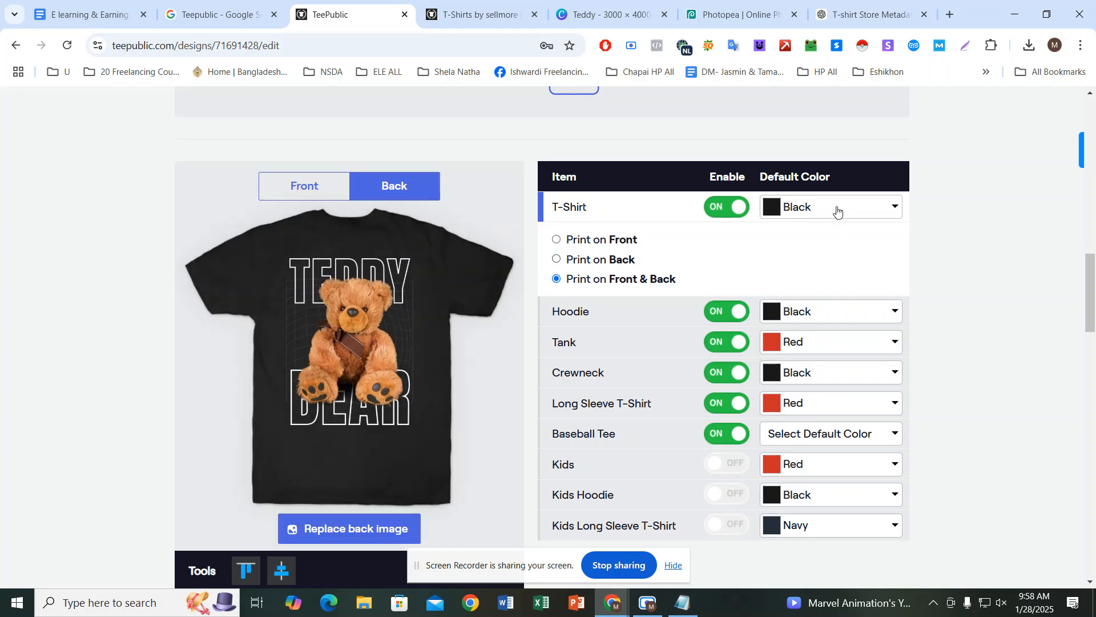
Step: Set the T-shirt's default color to Yellow
click(837, 210)
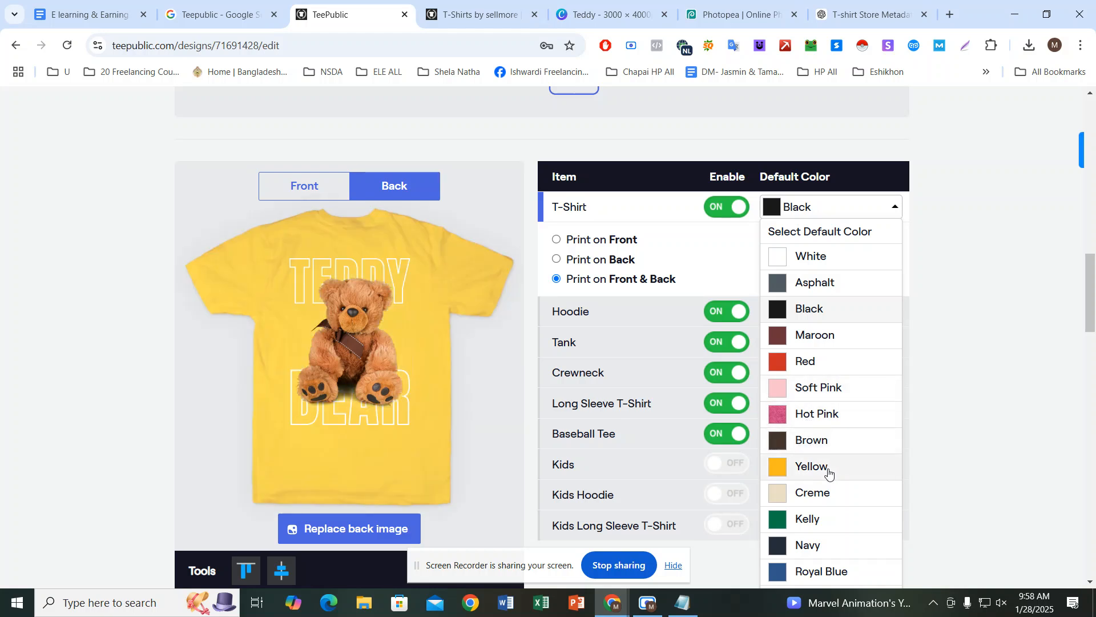
click(828, 467)
scroll(873, 394, down, 1)
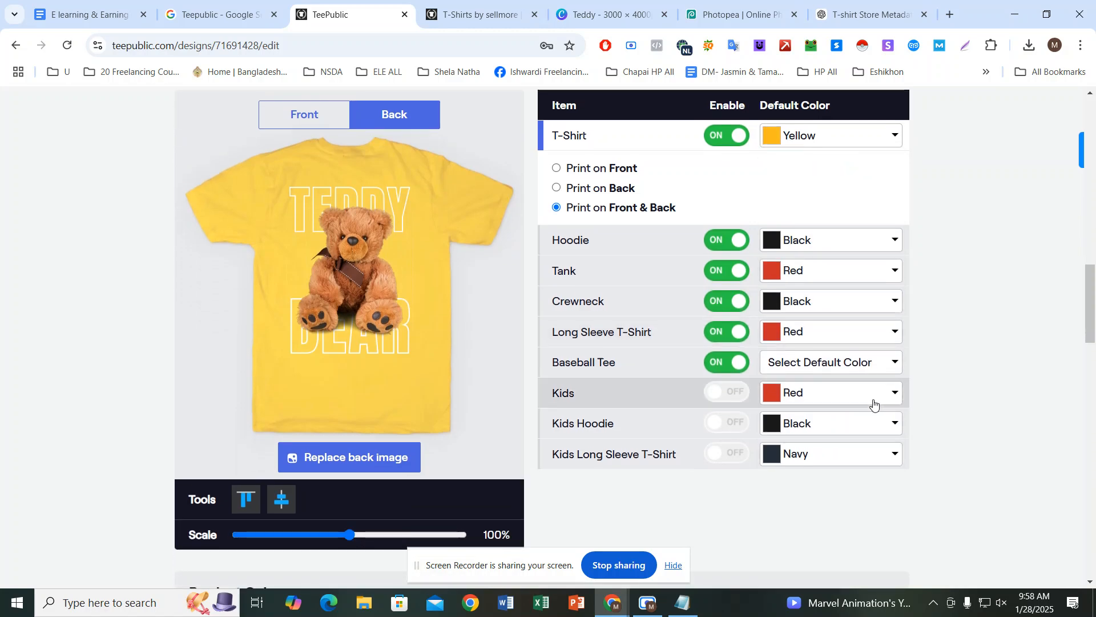
click(770, 195)
Step: Look over the product colors and other products, agree to the Terms and Conditions, and try to publish the design
scroll(774, 195, down, 5)
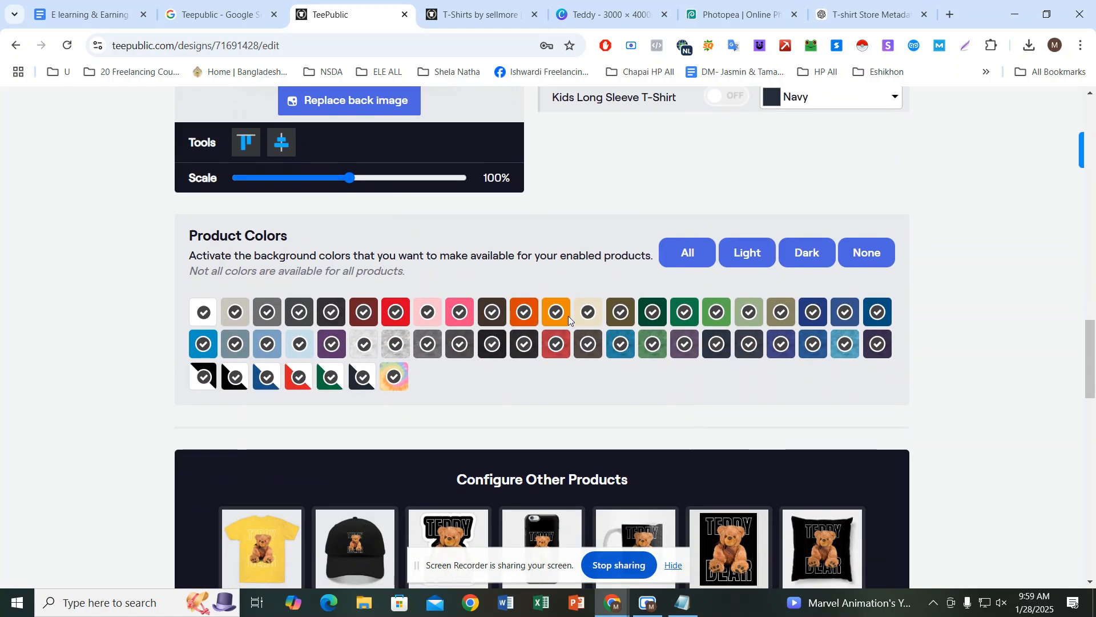
scroll(571, 322, down, 5)
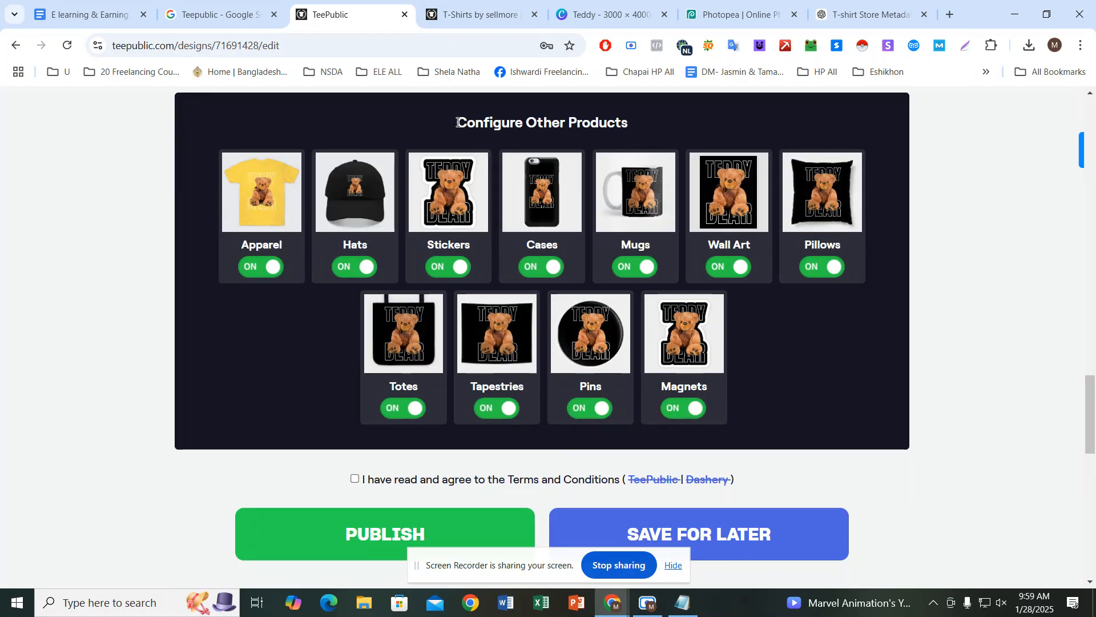
drag(458, 122, 613, 120)
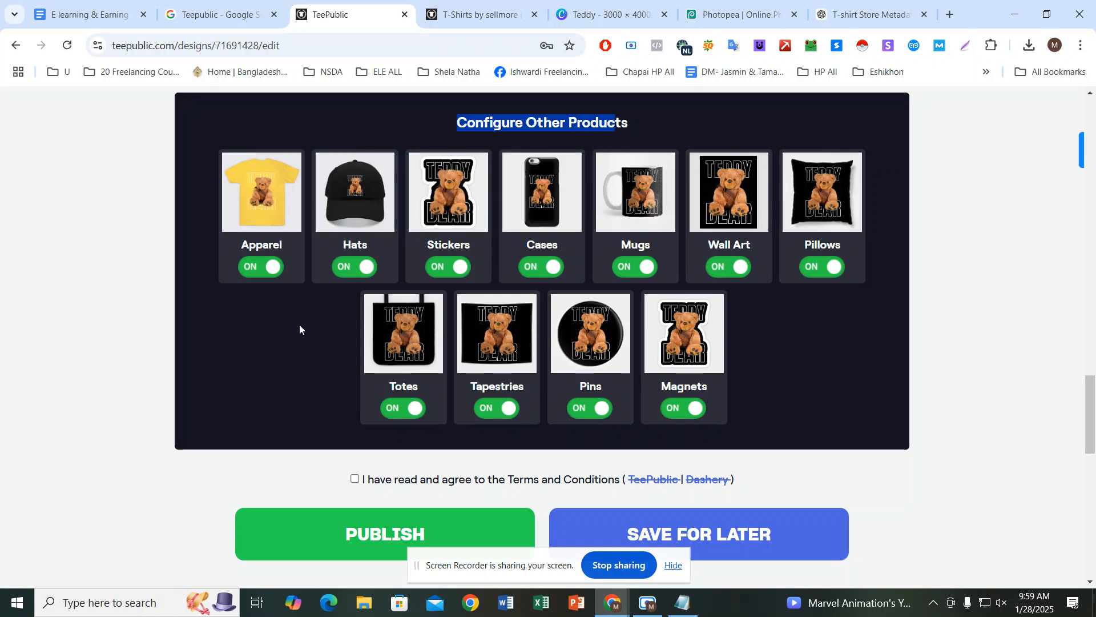
click(339, 245)
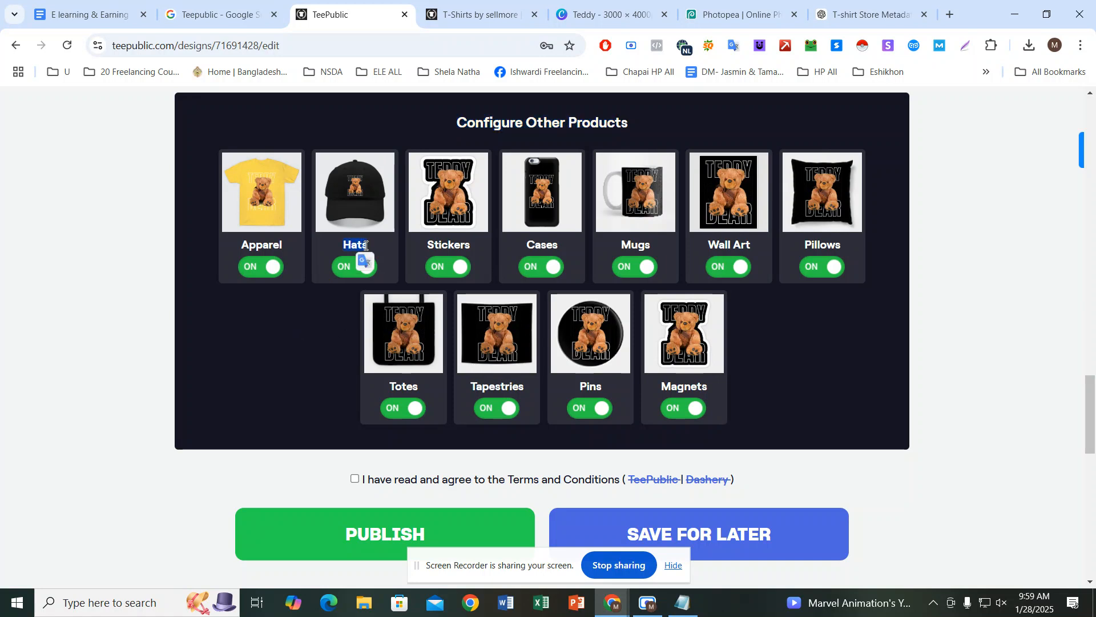
scroll(600, 274, down, 5)
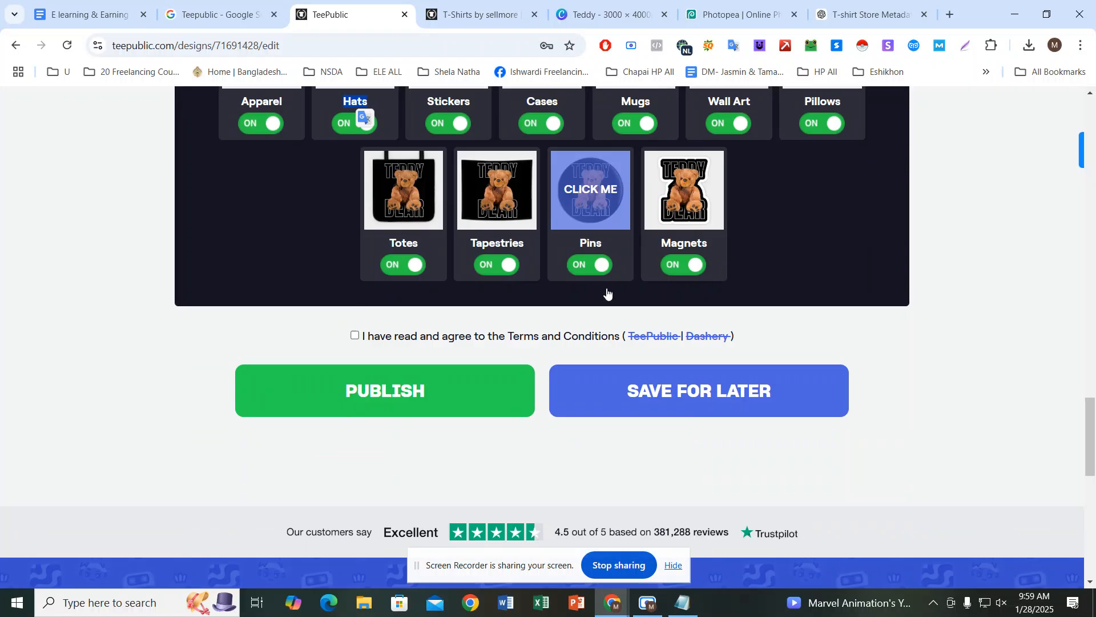
click(355, 193)
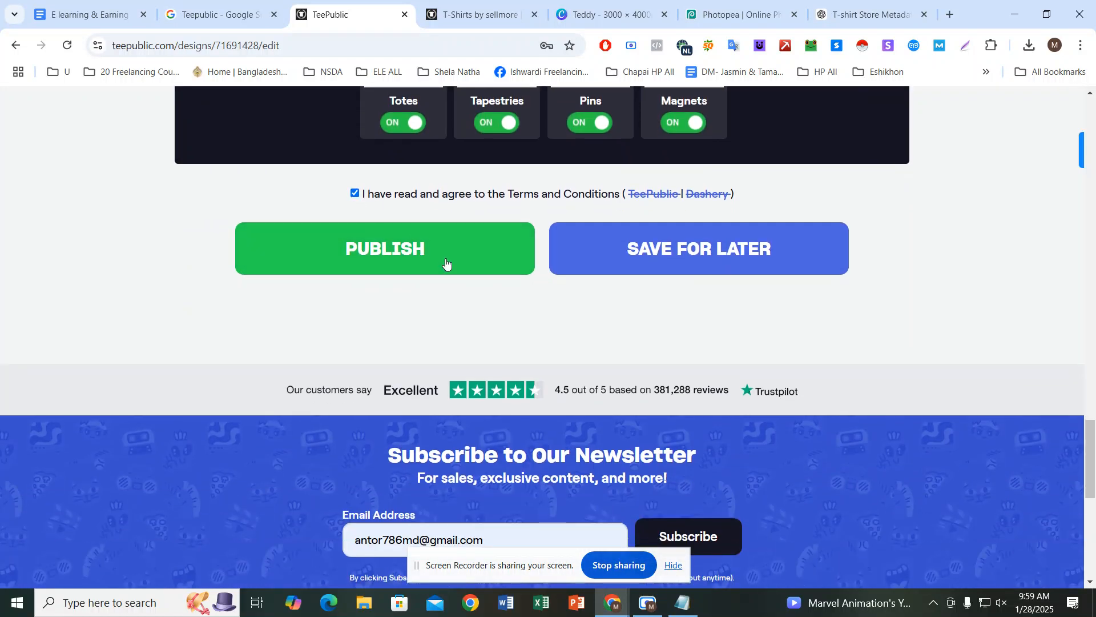
click(442, 264)
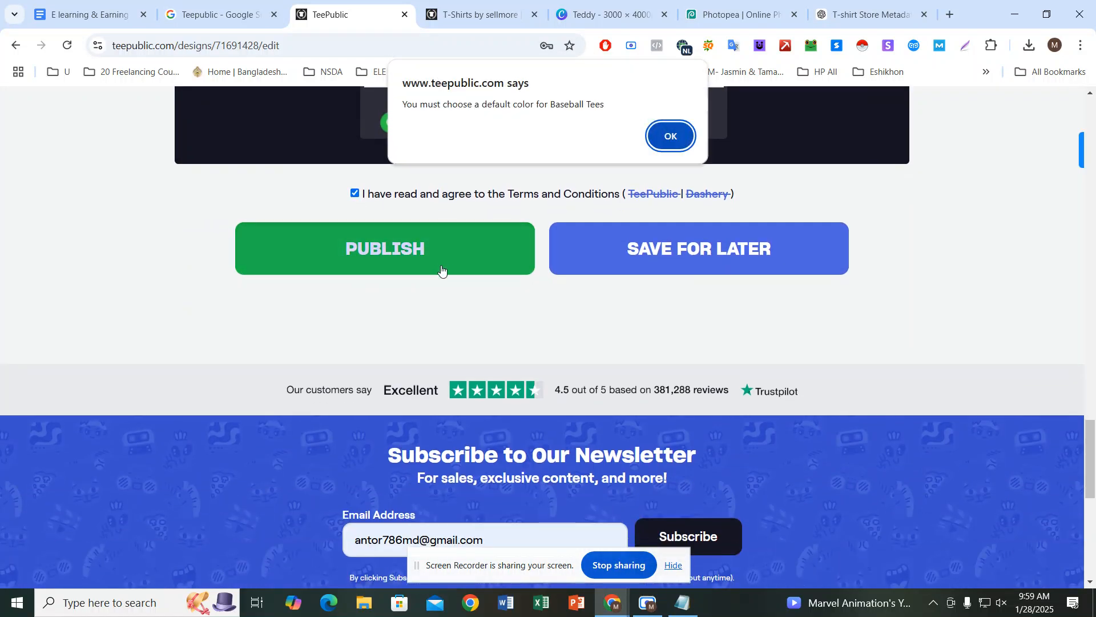
Step: Dismiss the alert, check the product colors, and try again to publish the design
click(670, 137)
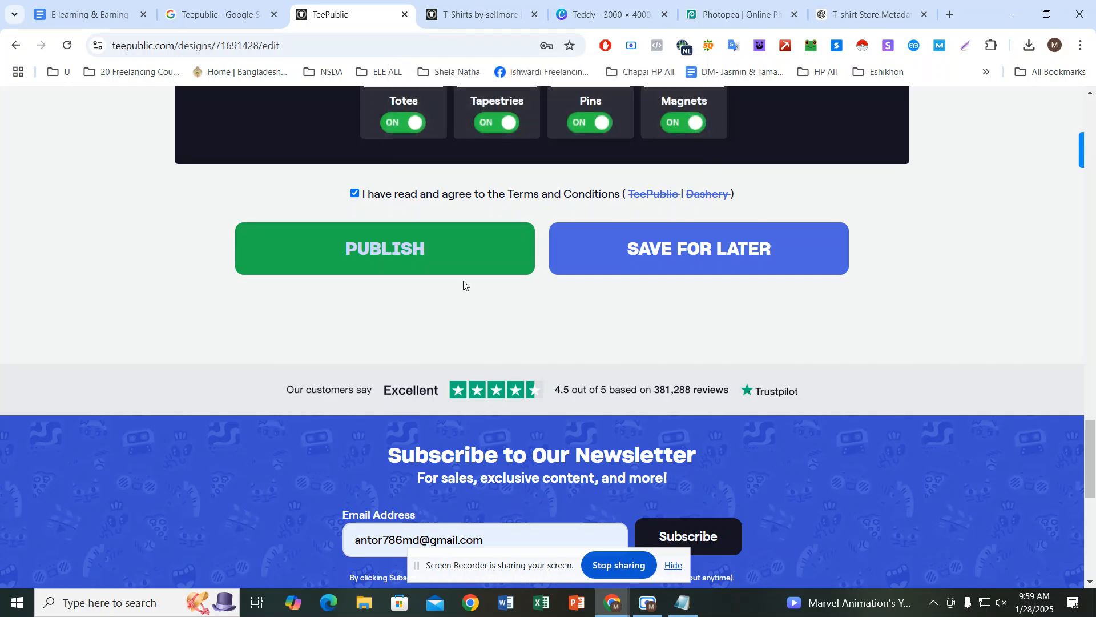
scroll(453, 292, up, 5)
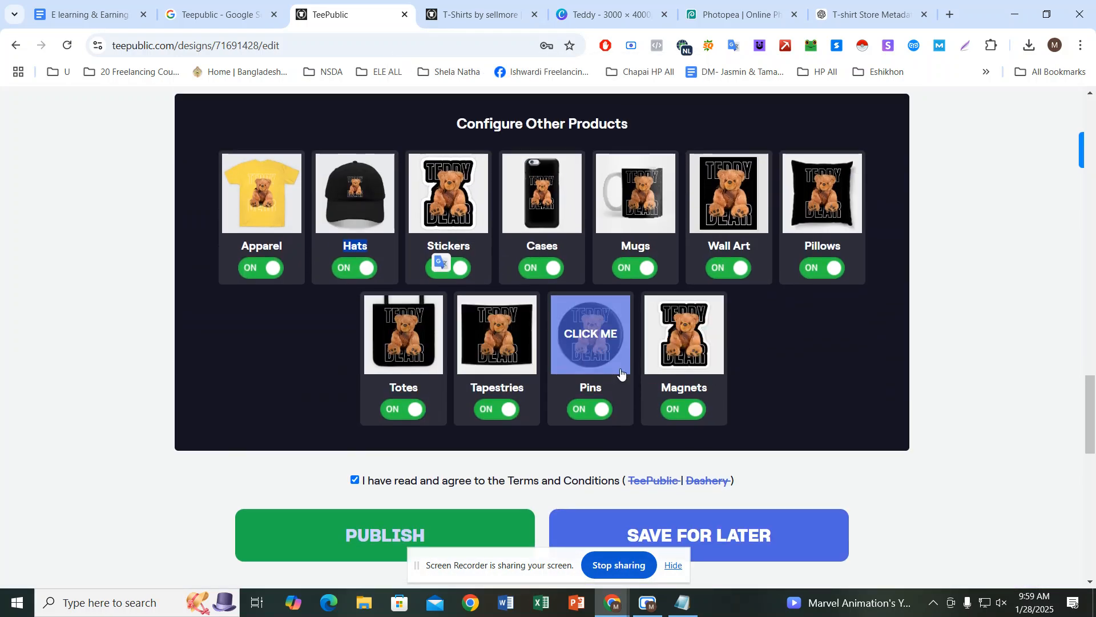
scroll(622, 370, up, 3)
scroll(519, 251, up, 1)
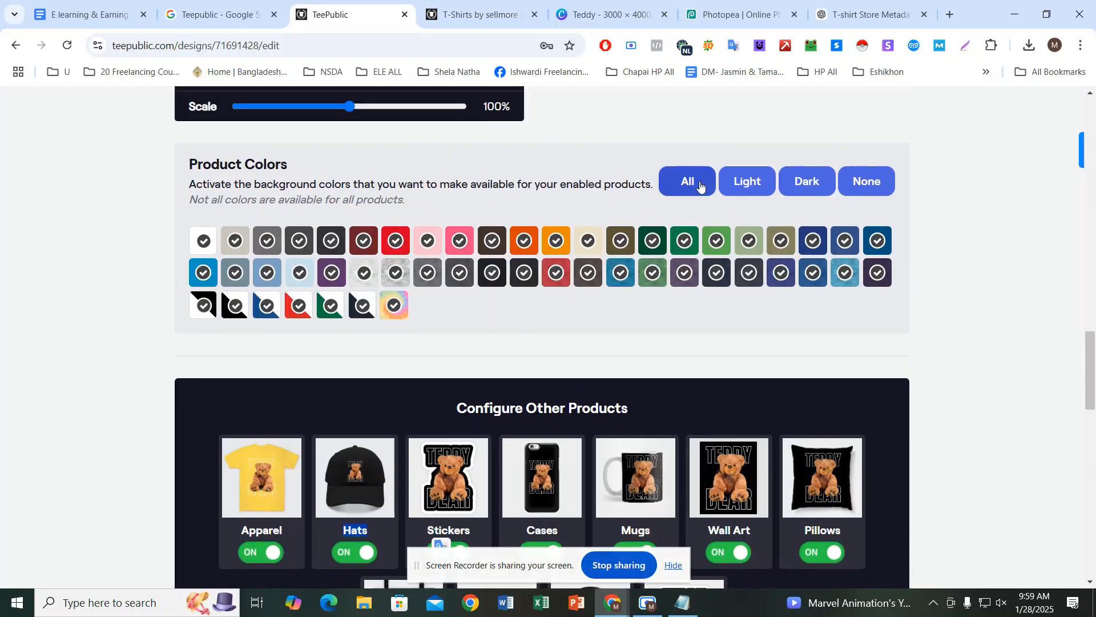
scroll(608, 310, down, 3)
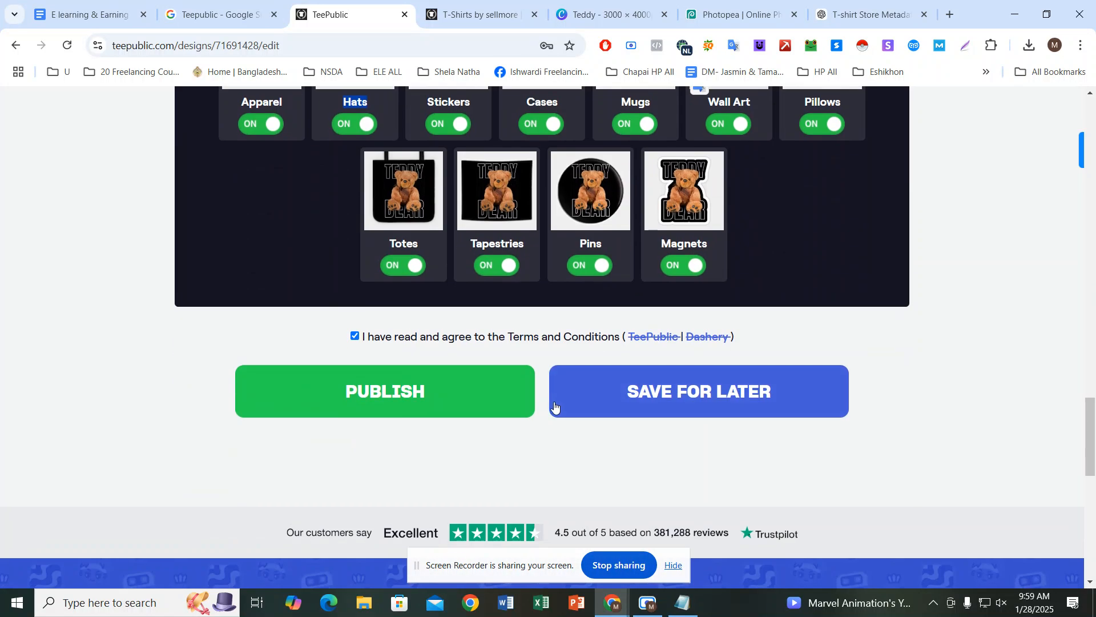
click(472, 395)
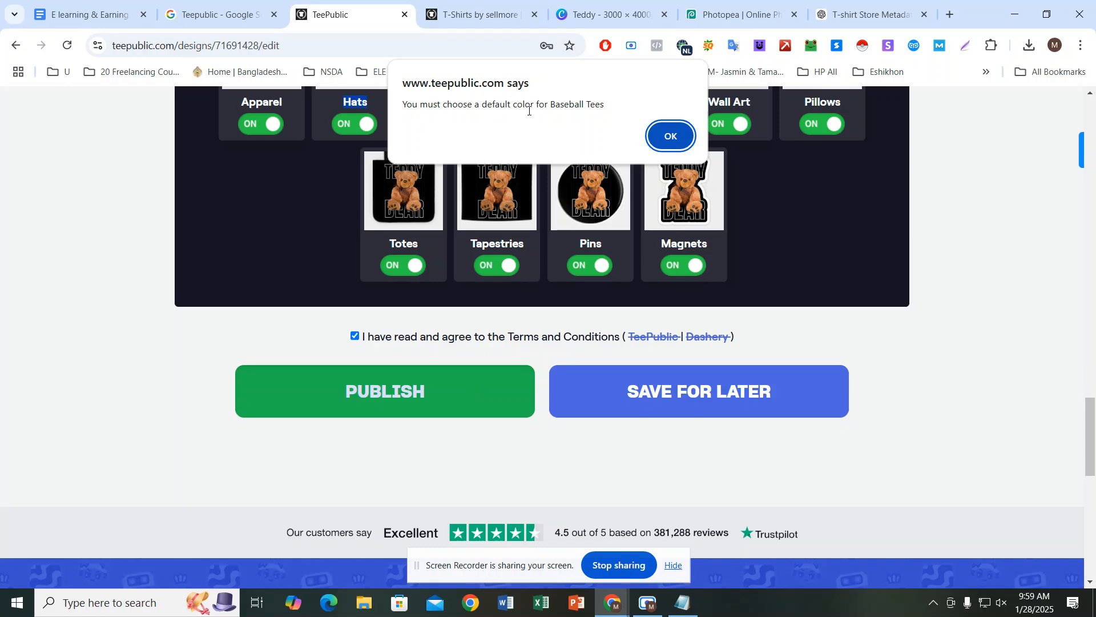
click(669, 136)
Step: Review the product colors, the other products, and the apparel items' default colors, including the Hoodie preview
scroll(339, 290, up, 2)
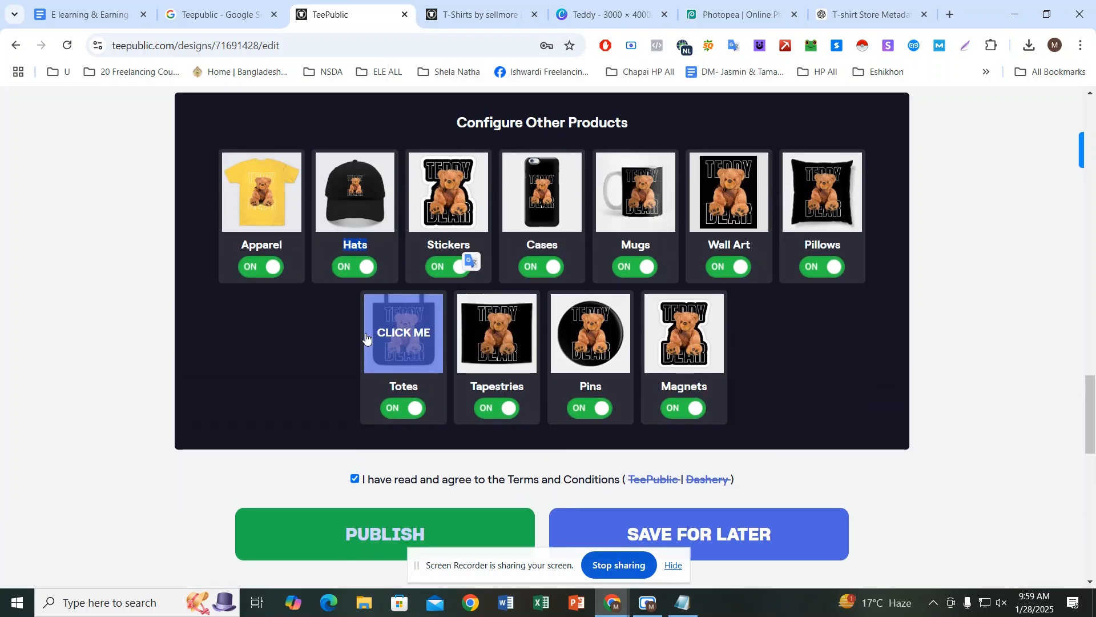
scroll(487, 264, up, 6)
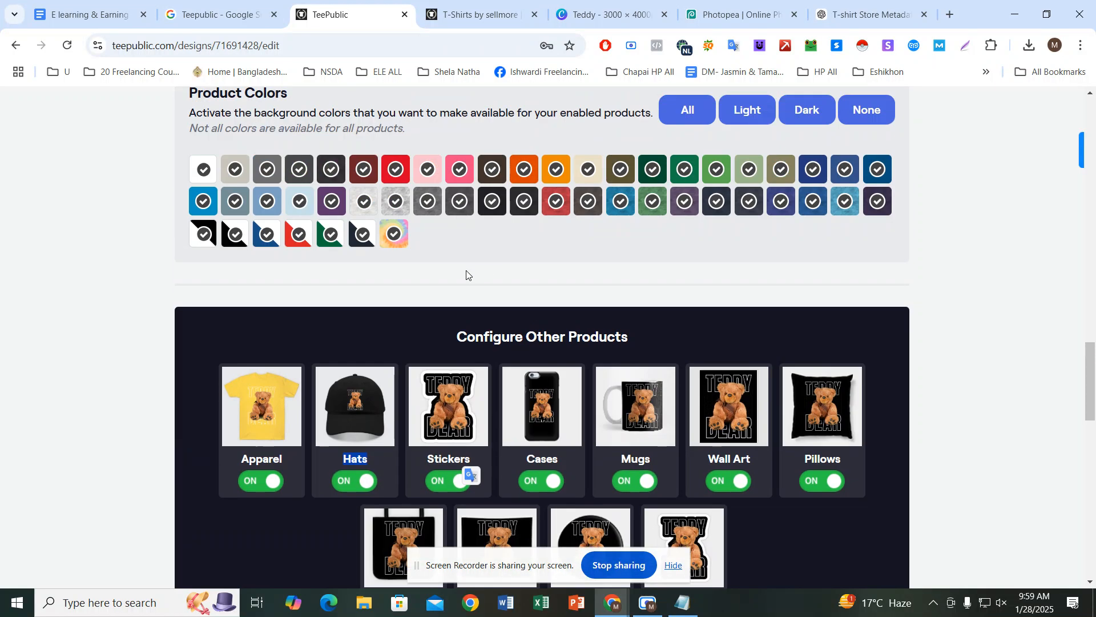
scroll(428, 289, up, 4)
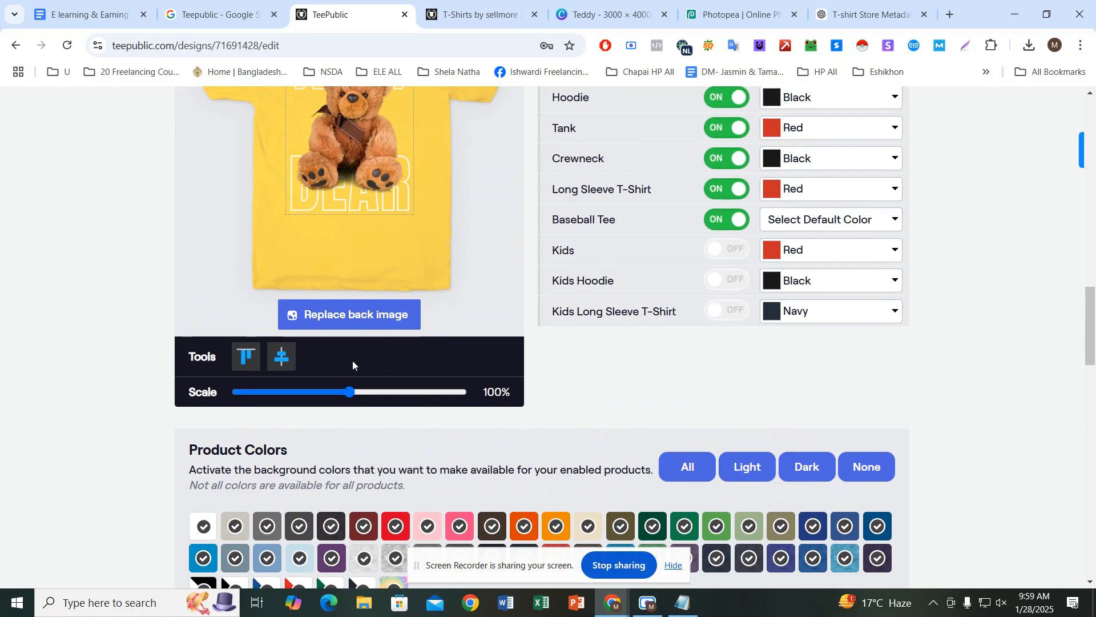
scroll(353, 363, down, 5)
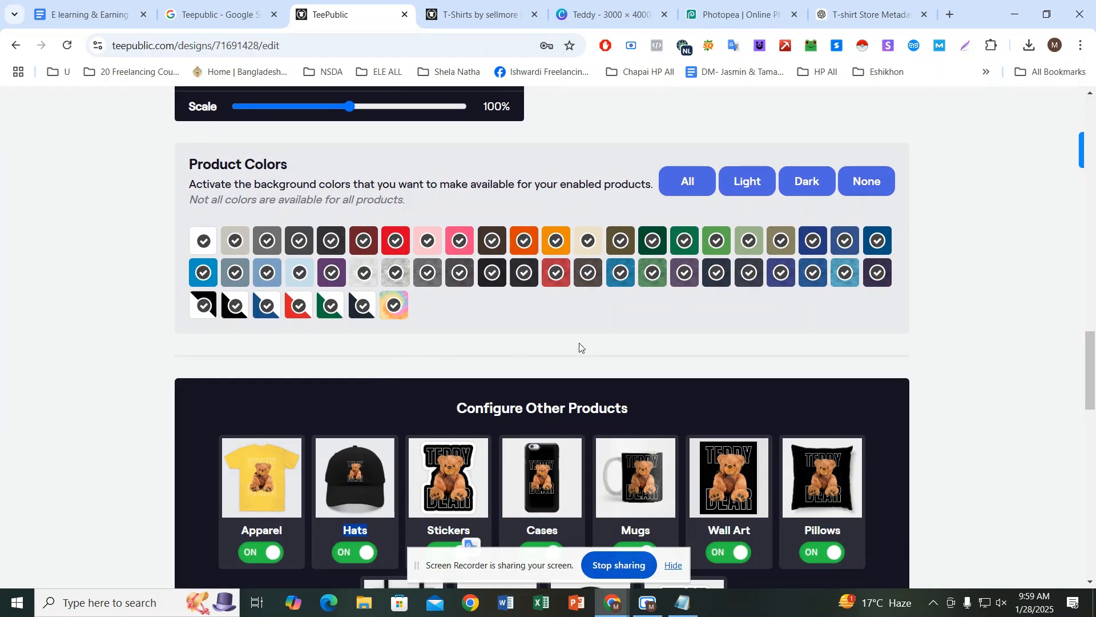
scroll(835, 217, down, 10)
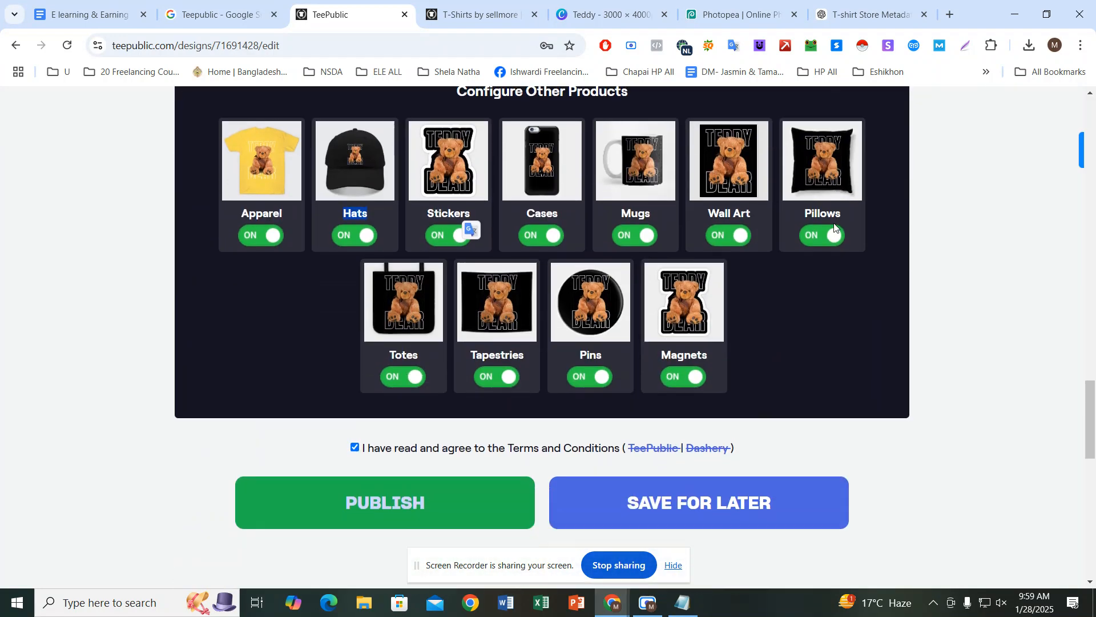
scroll(834, 223, up, 6)
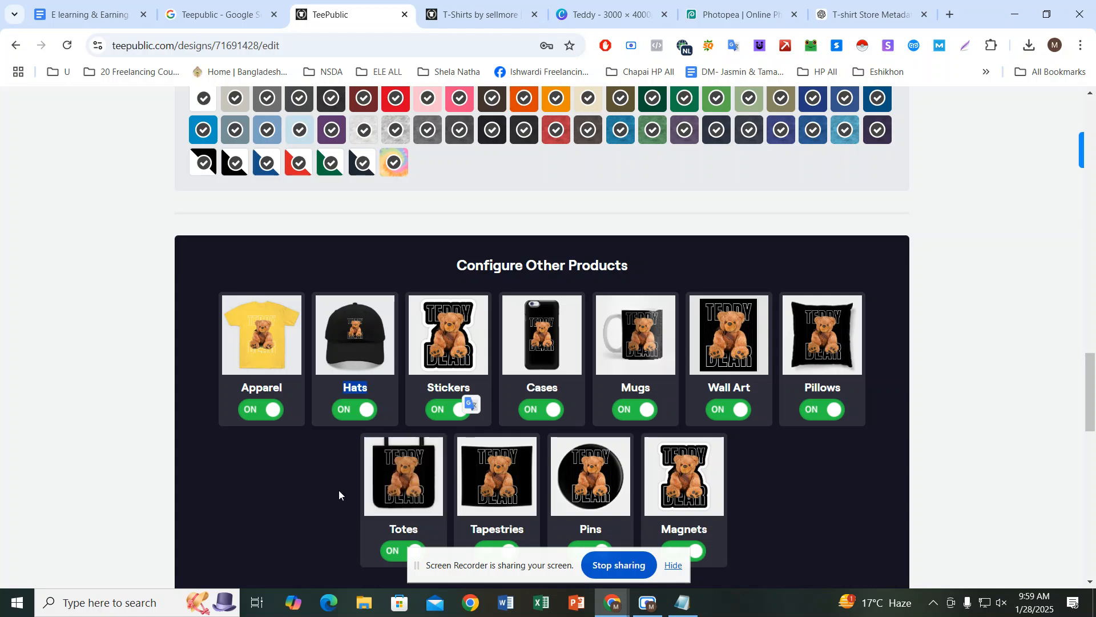
scroll(338, 490, up, 4)
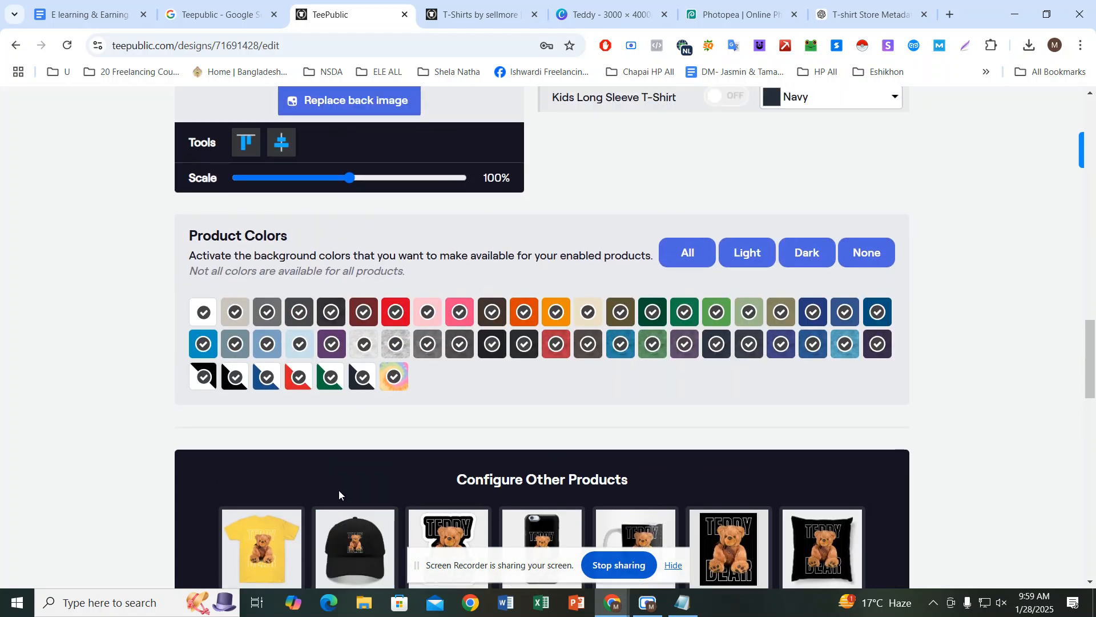
scroll(338, 491, up, 5)
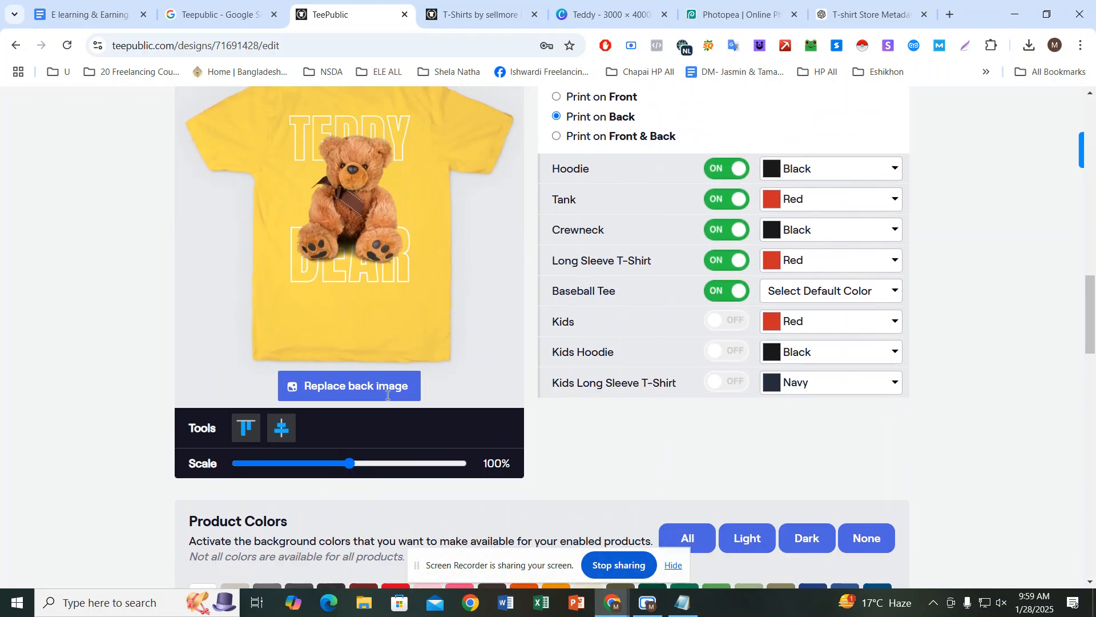
scroll(683, 334, up, 1)
click(624, 240)
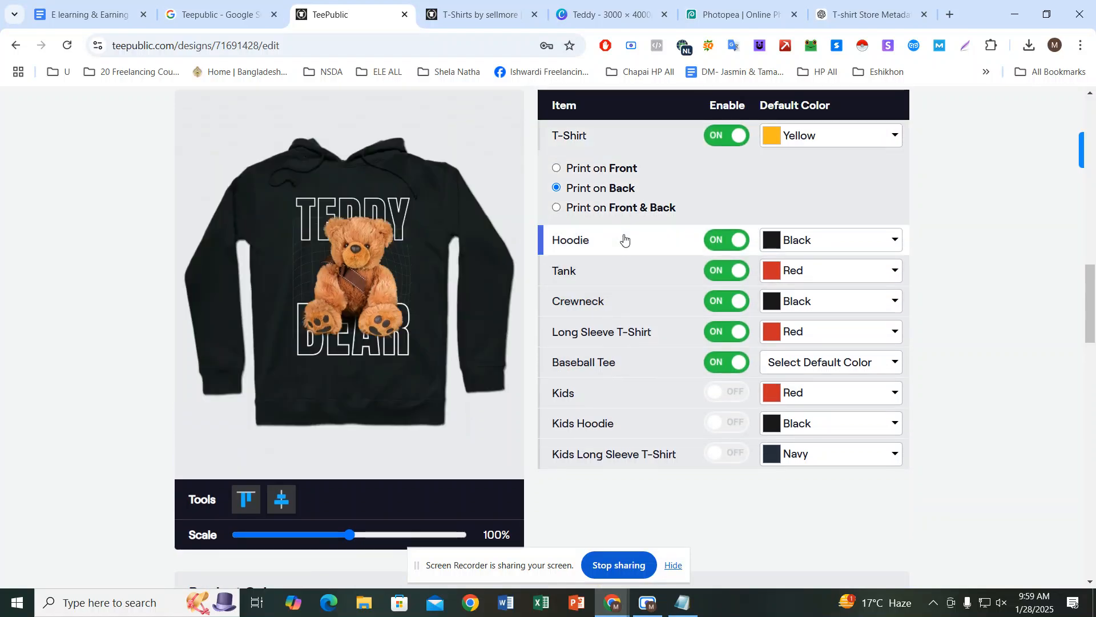
scroll(624, 240, up, 1)
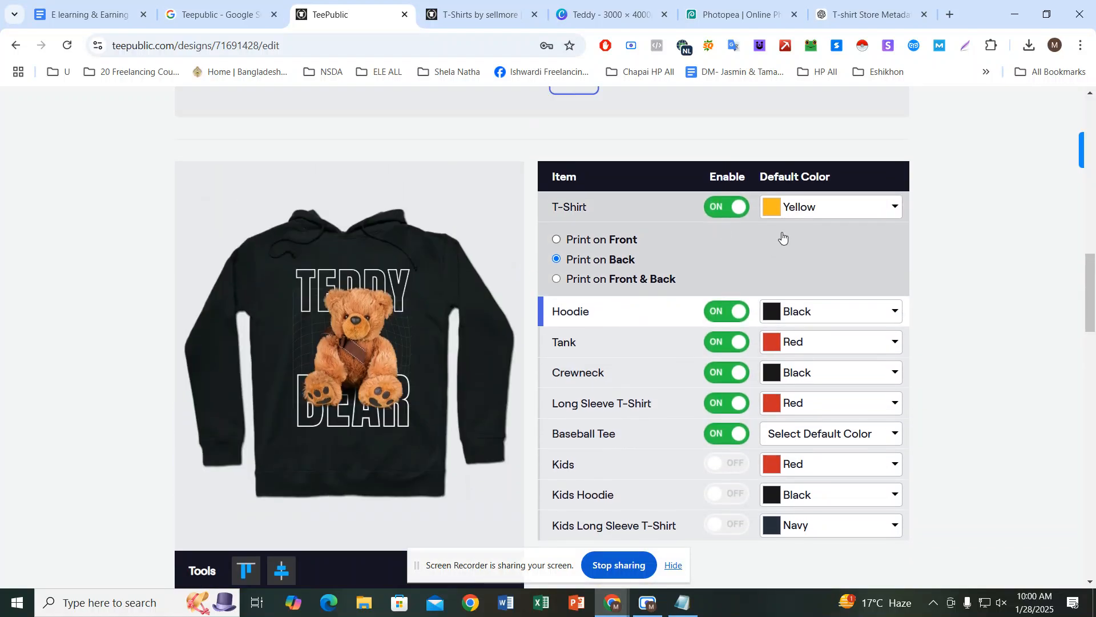
Step: Set the T-shirt's default color to Black and its print side to Front
click(825, 206)
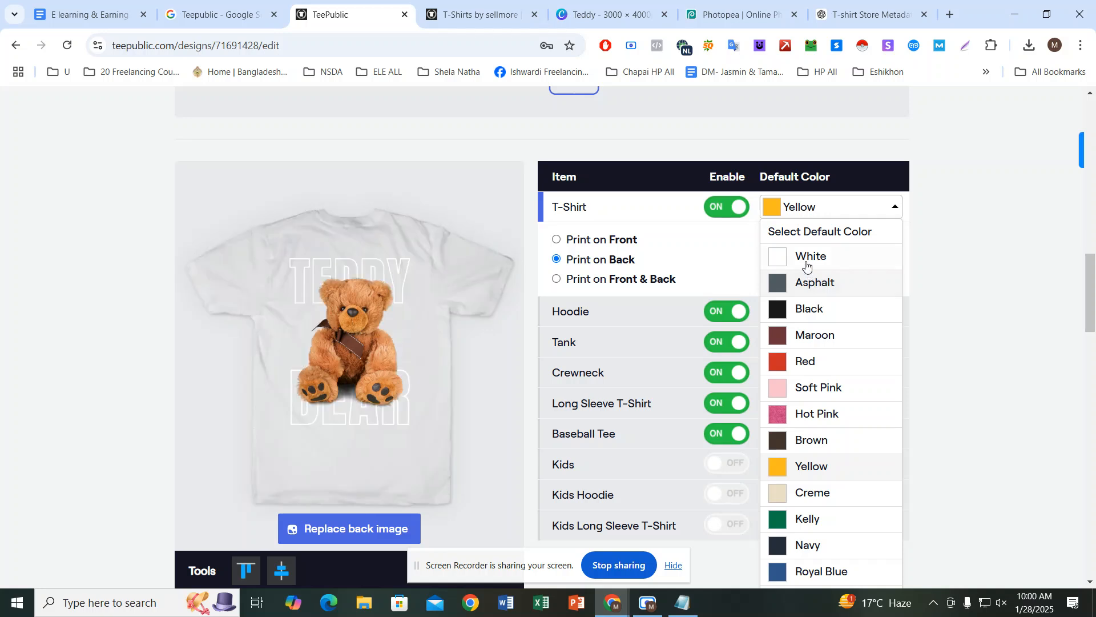
click(822, 213)
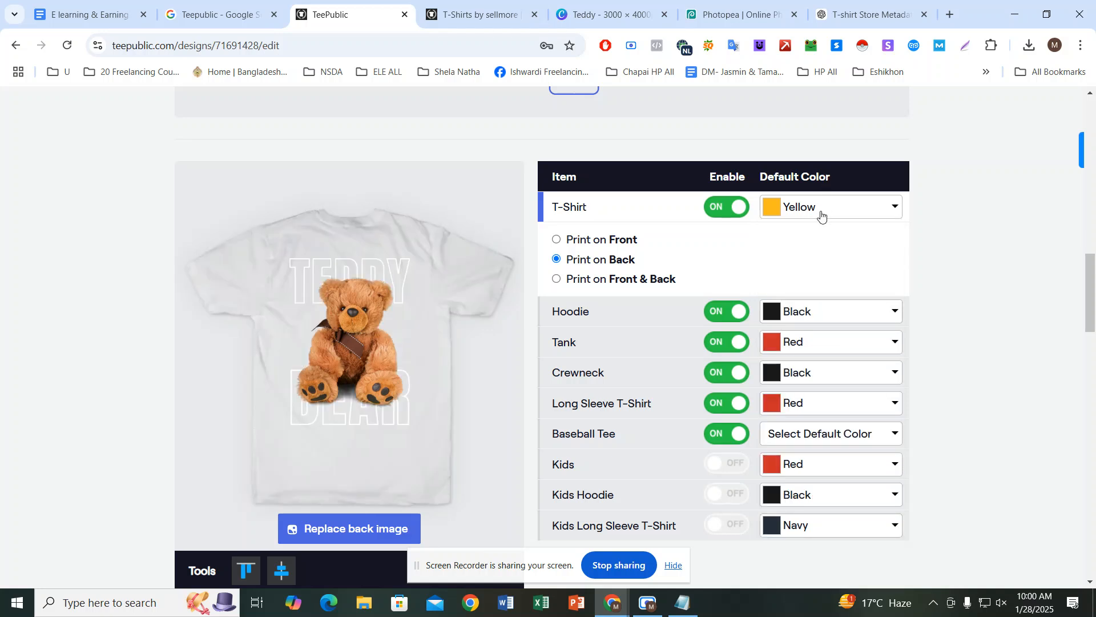
click(823, 213)
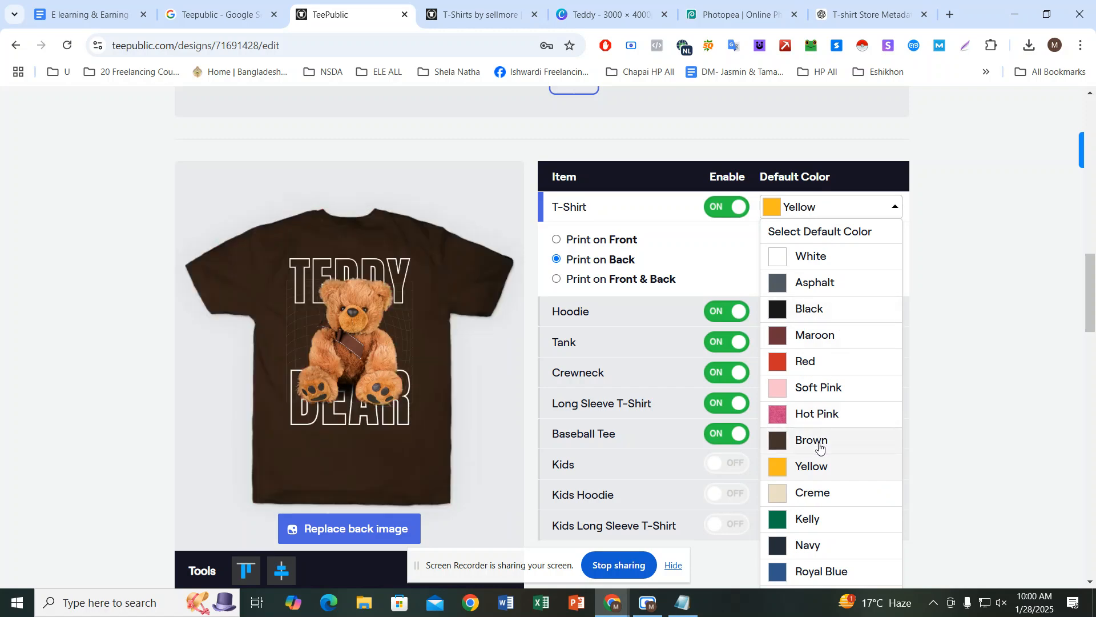
click(831, 309)
scroll(641, 413, down, 2)
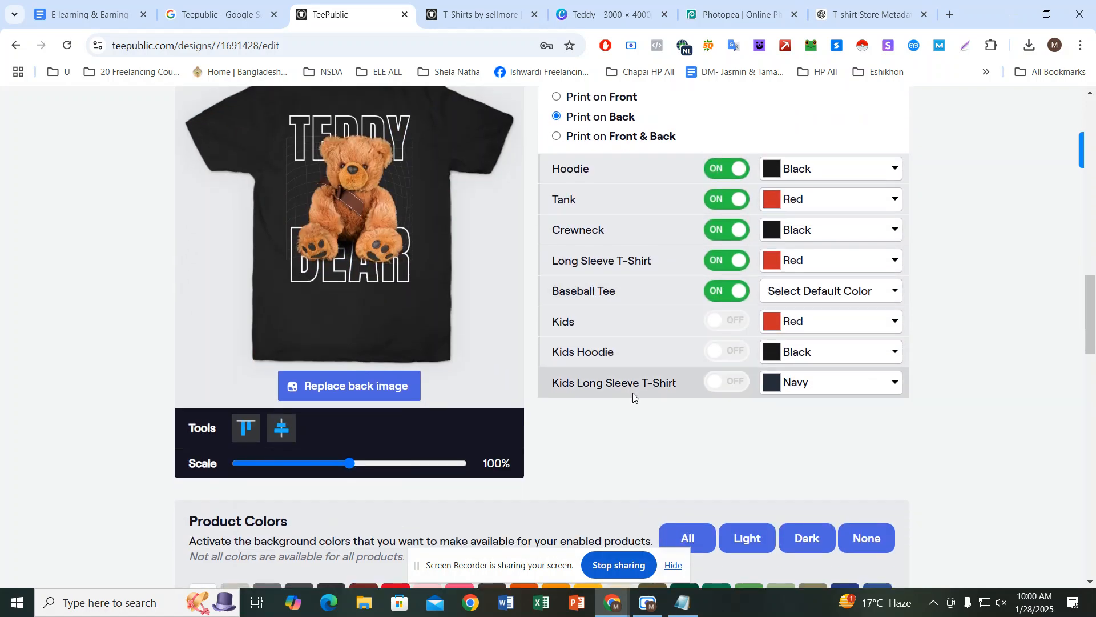
scroll(631, 391, up, 5)
click(558, 382)
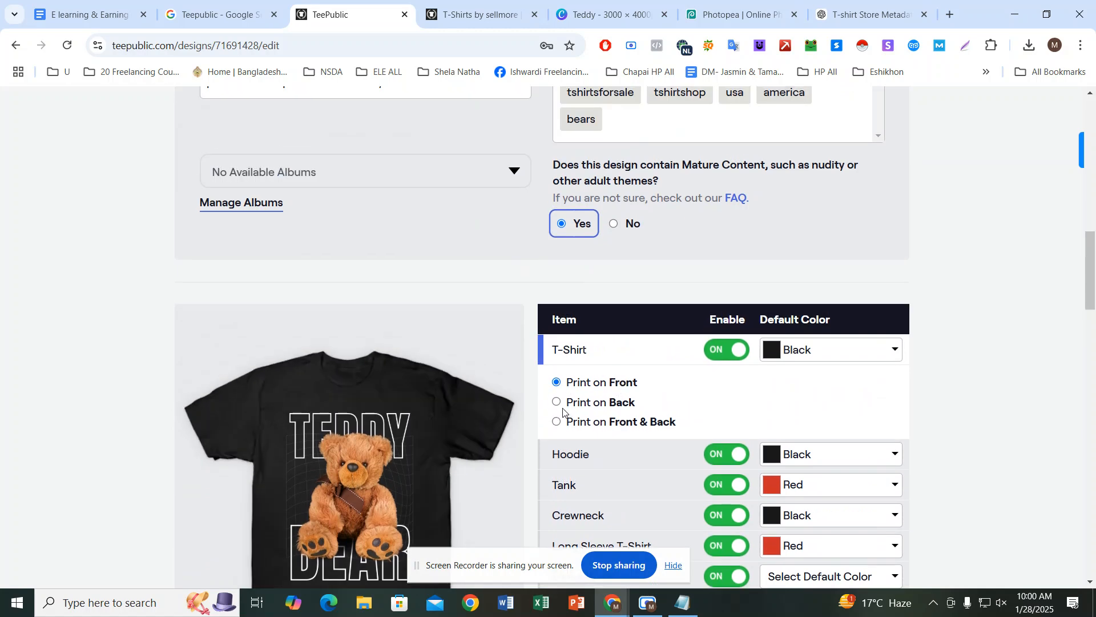
Step: Try to publish the design with the updated T-shirt color and print side
scroll(563, 410, down, 15)
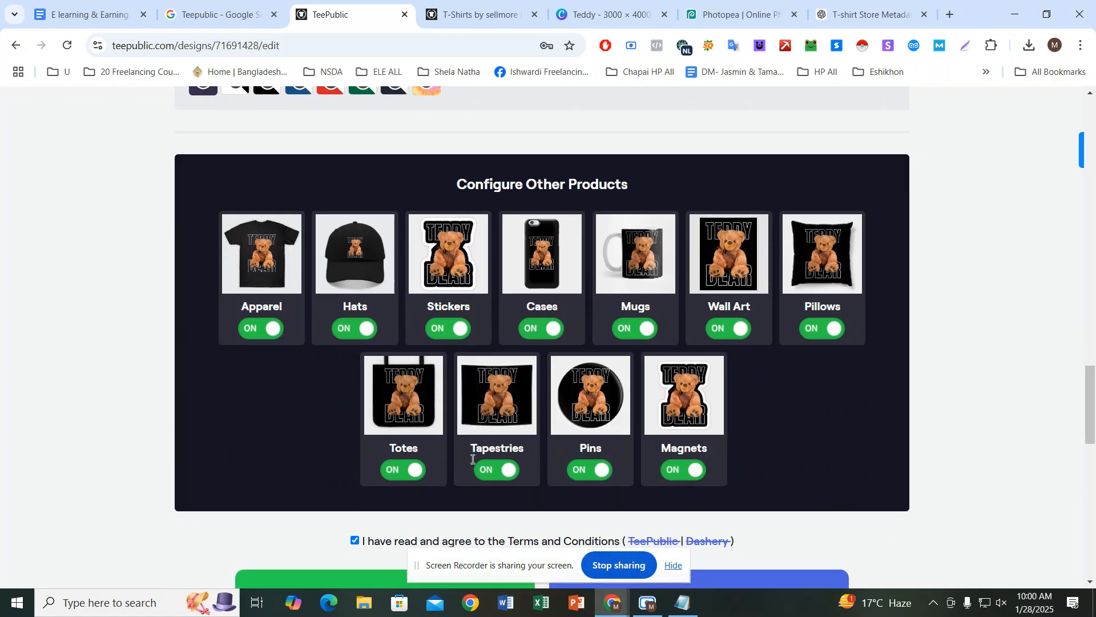
scroll(473, 460, down, 4)
click(444, 405)
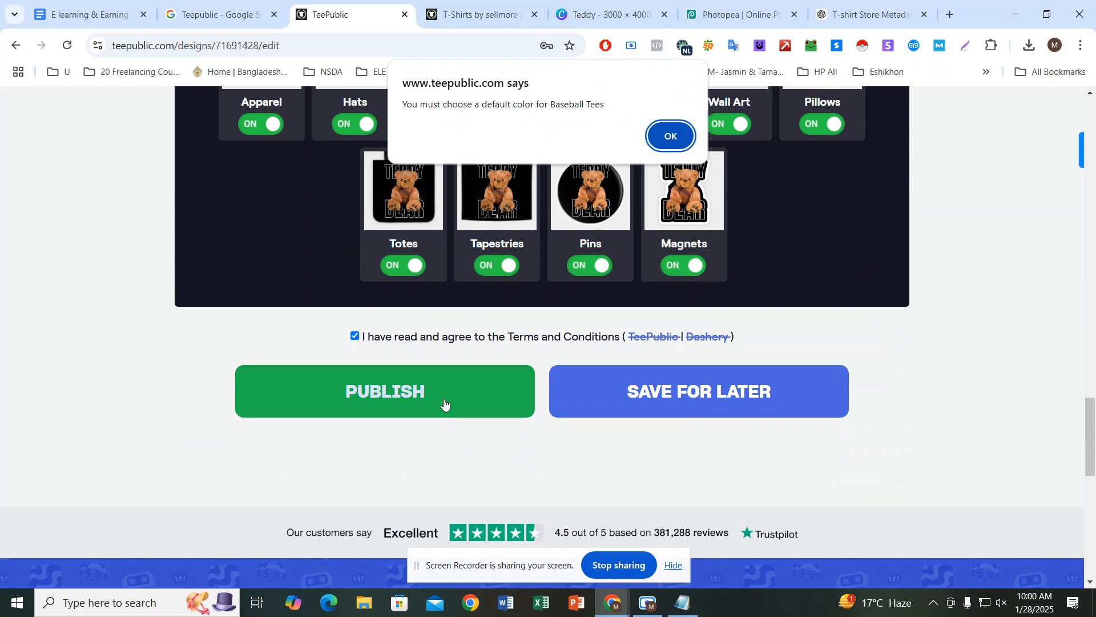
Step: Dismiss the missing default color alert and set the Baseball Tee's default color to Black/White
click(672, 136)
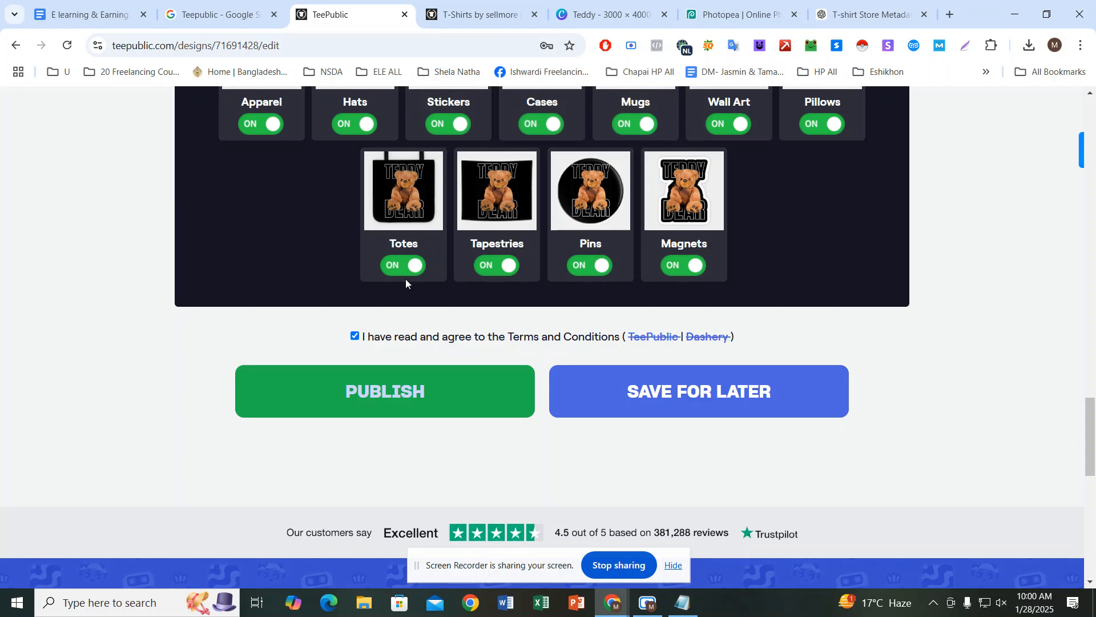
scroll(408, 277, up, 3)
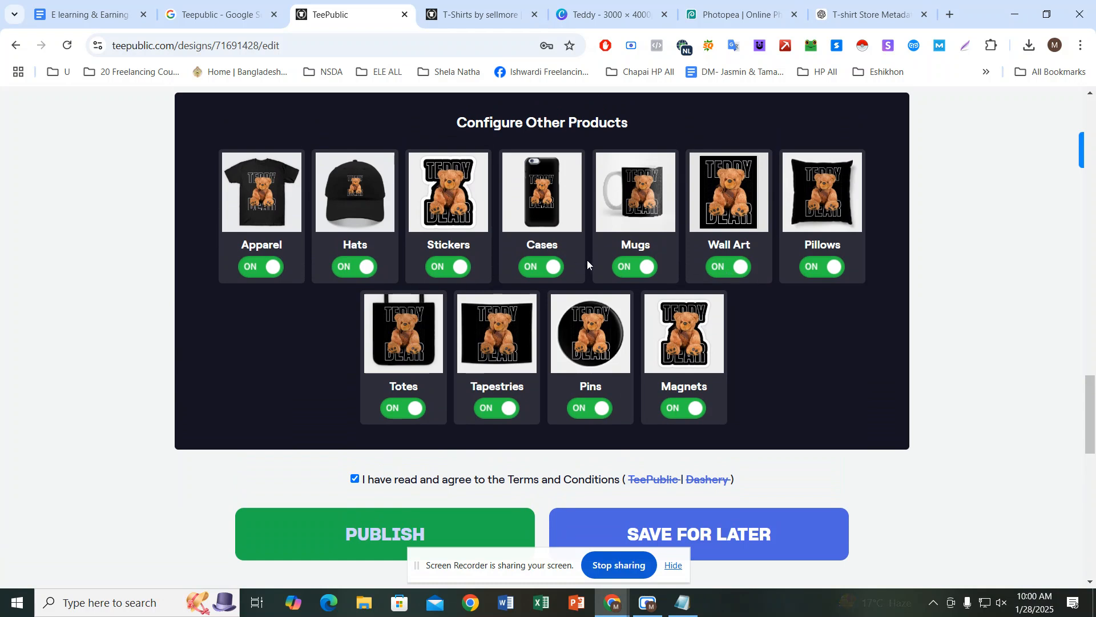
scroll(403, 369, up, 3)
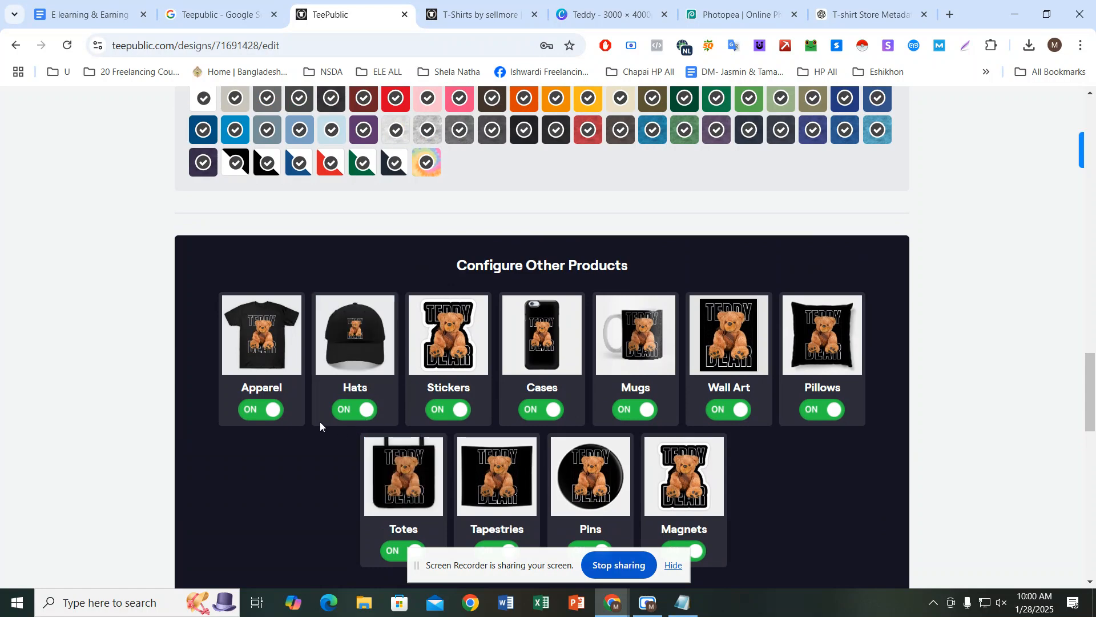
scroll(253, 374, up, 3)
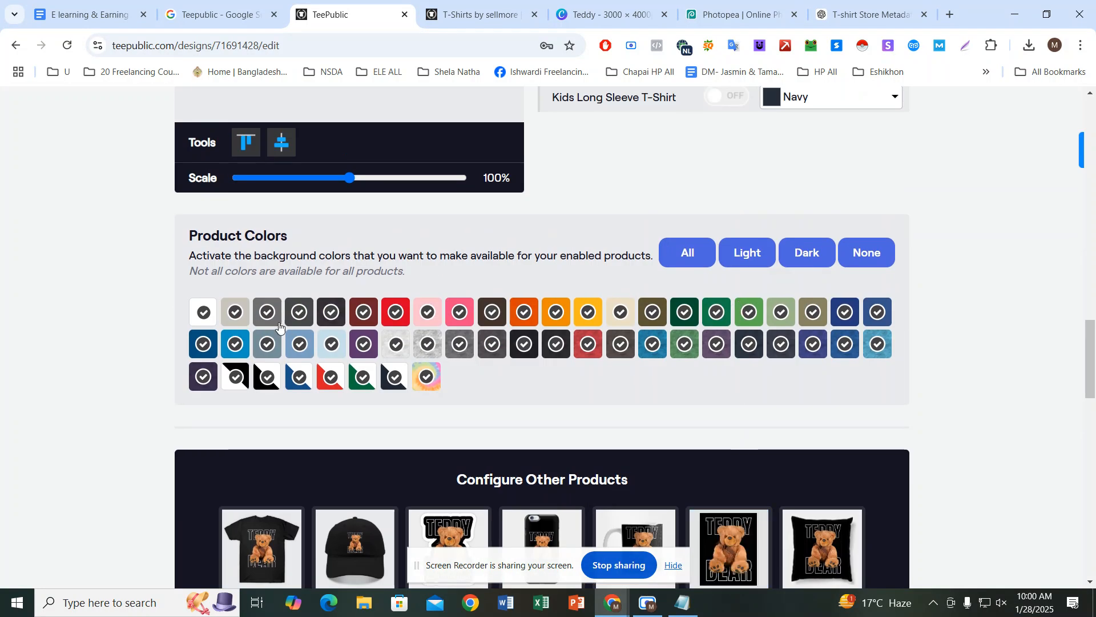
scroll(600, 308, up, 4)
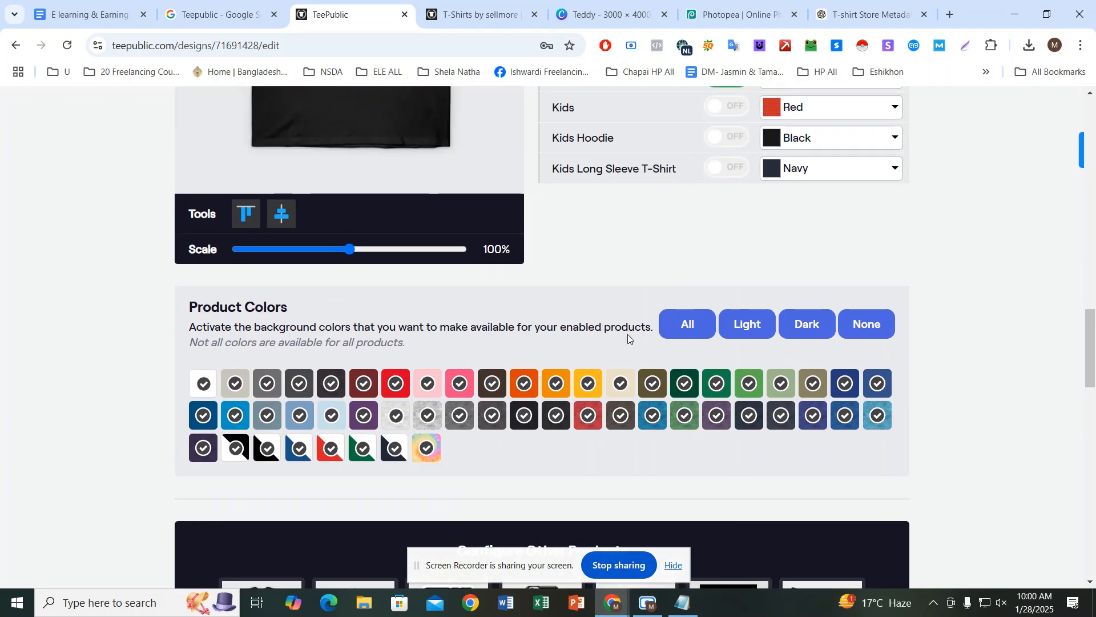
scroll(628, 339, up, 2)
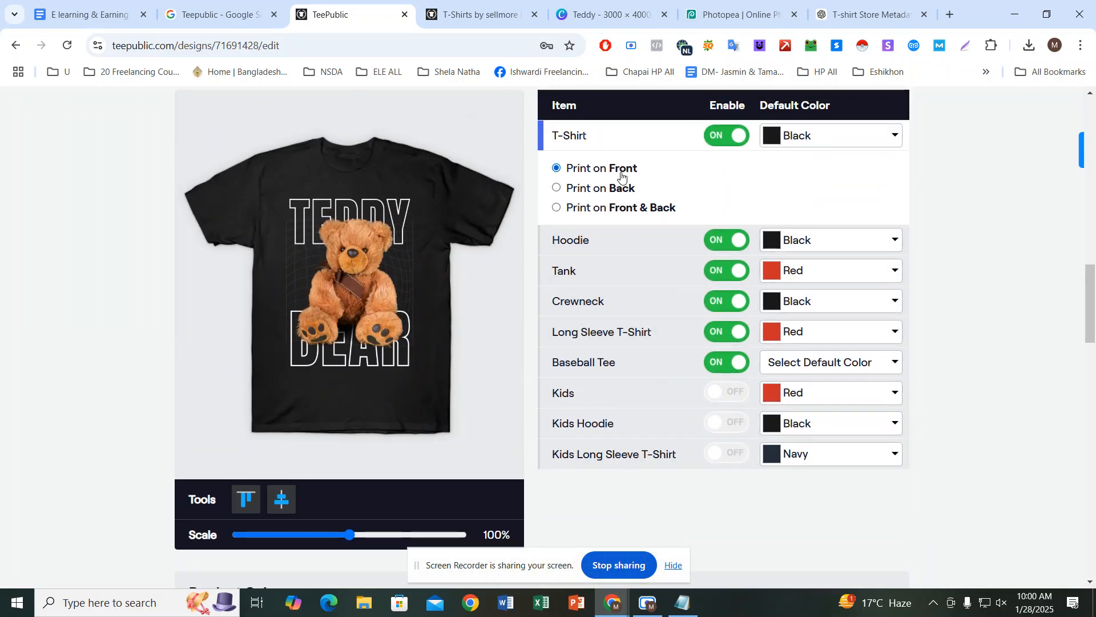
click(803, 141)
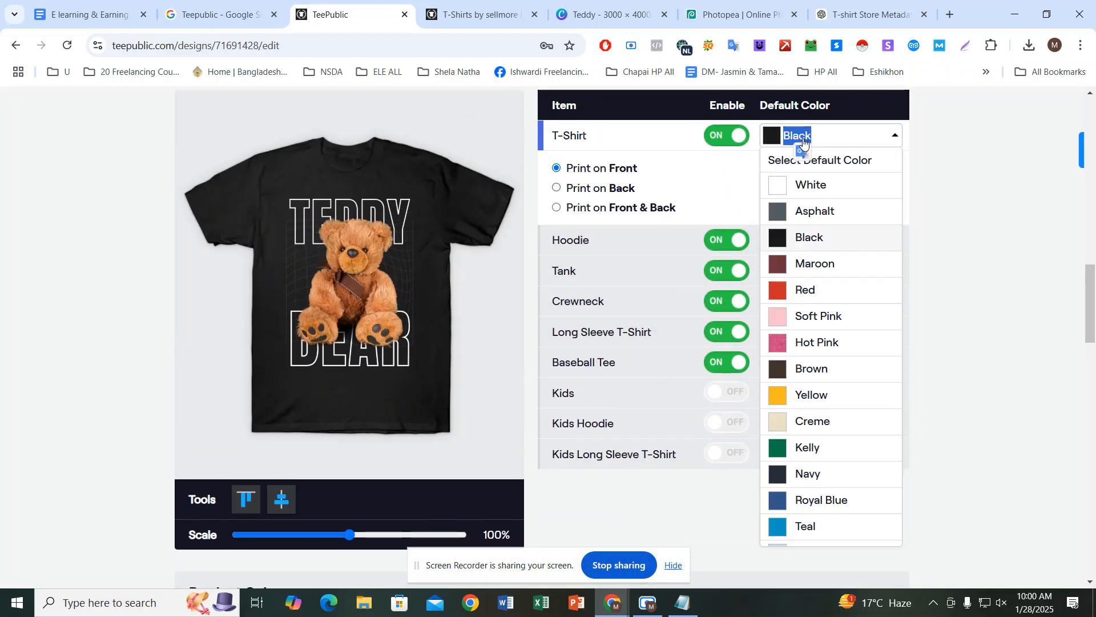
click(722, 174)
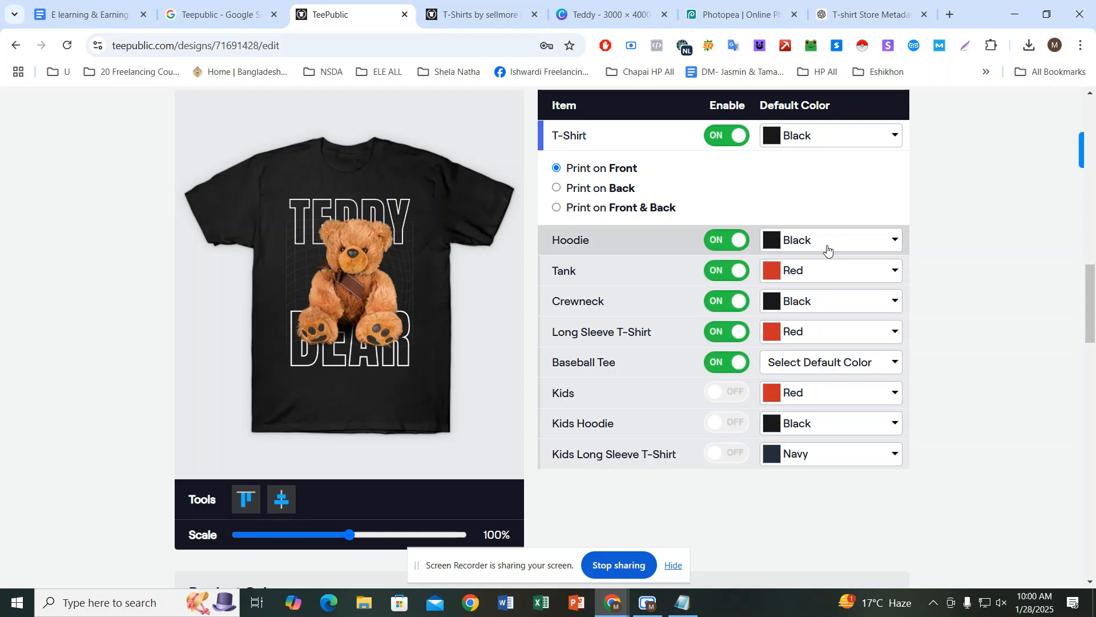
click(821, 365)
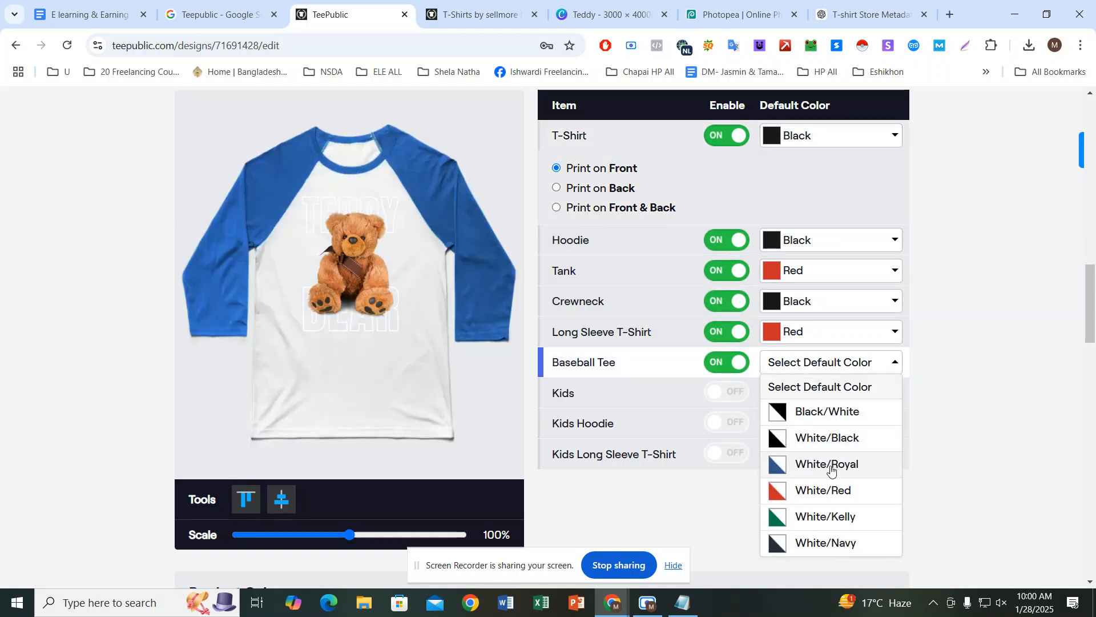
scroll(826, 497, down, 3)
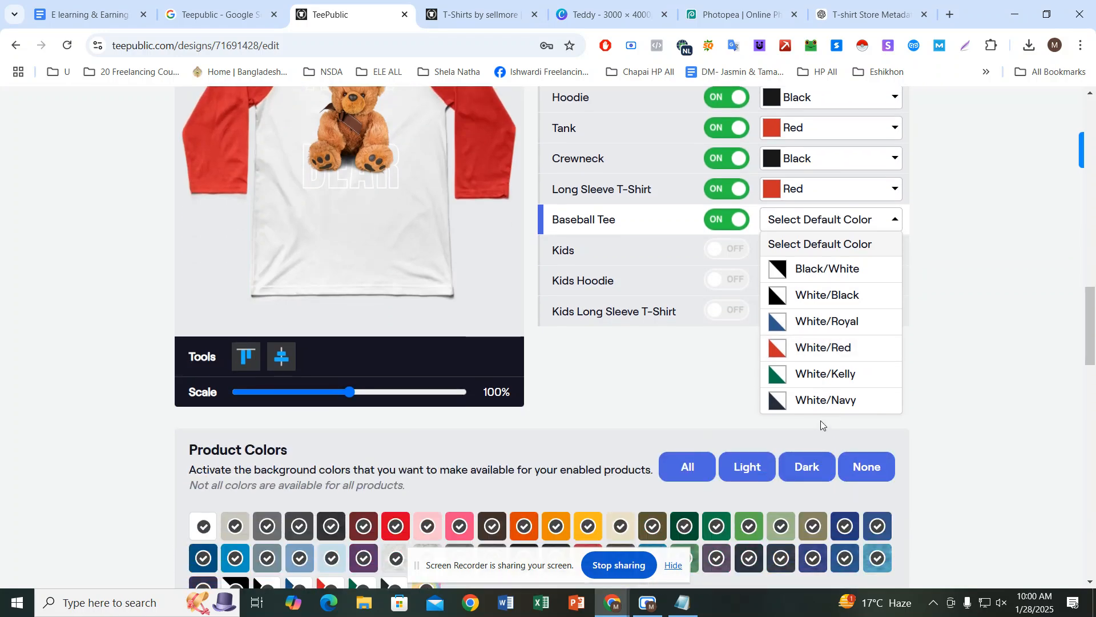
scroll(822, 377, up, 3)
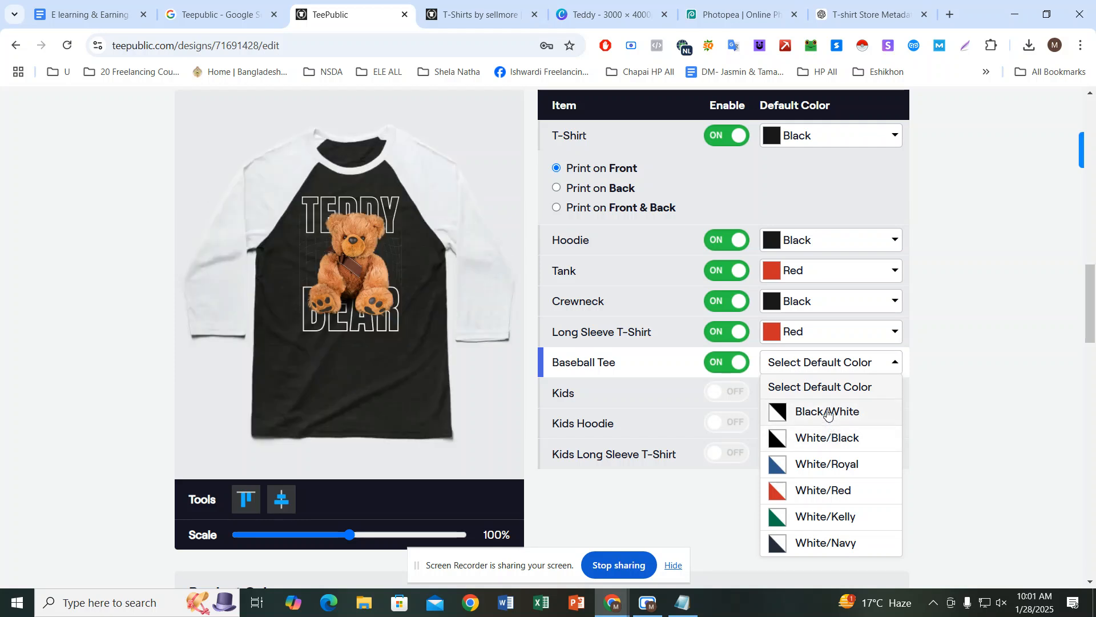
click(827, 412)
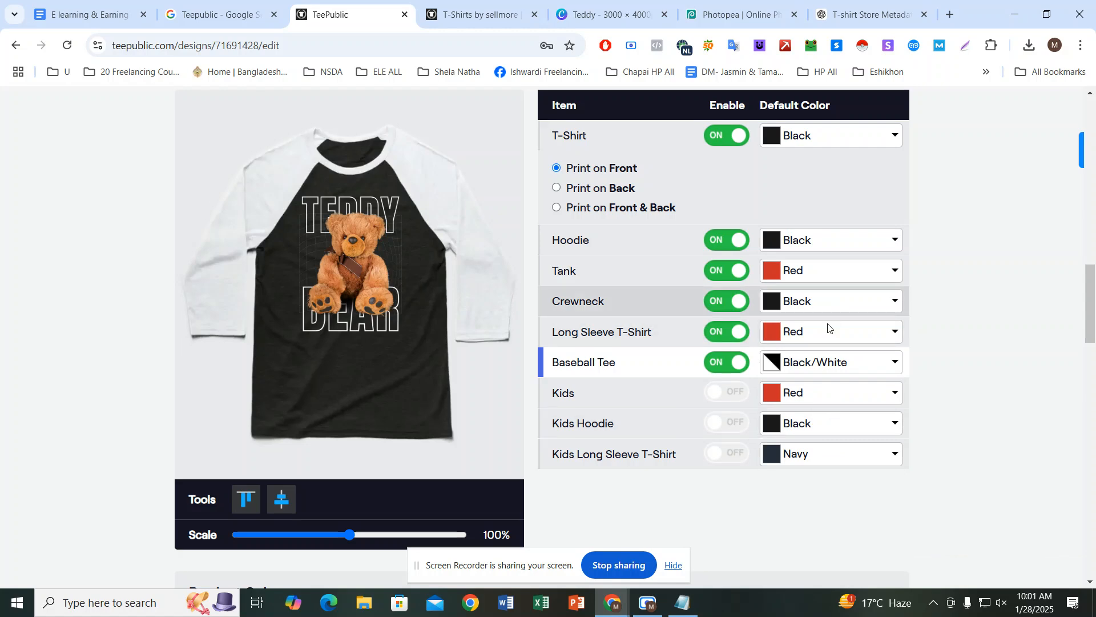
click(834, 372)
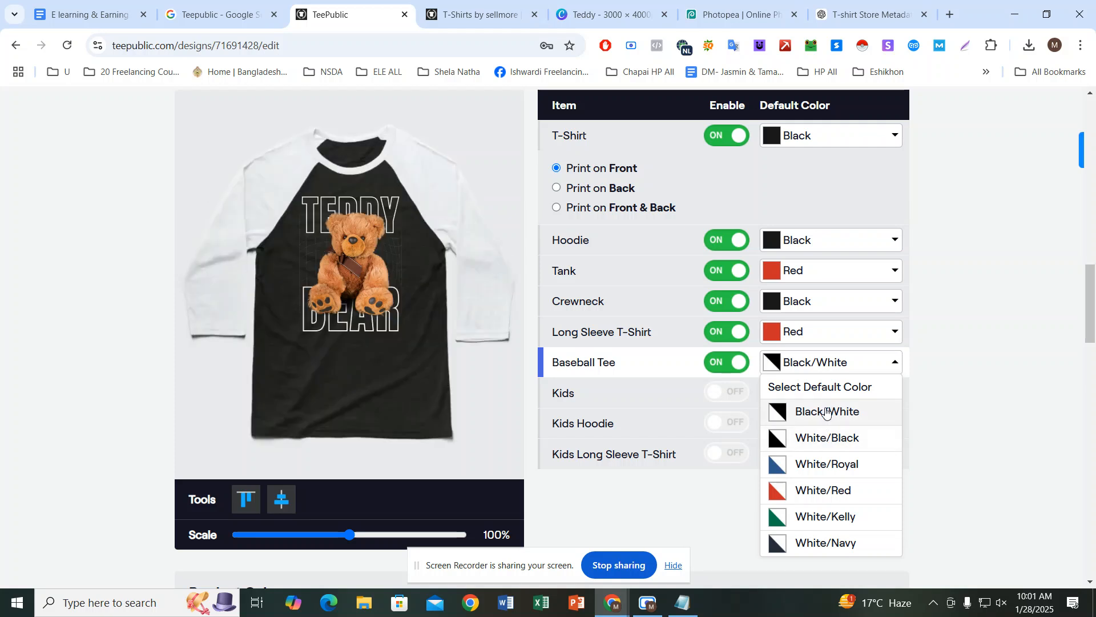
click(826, 412)
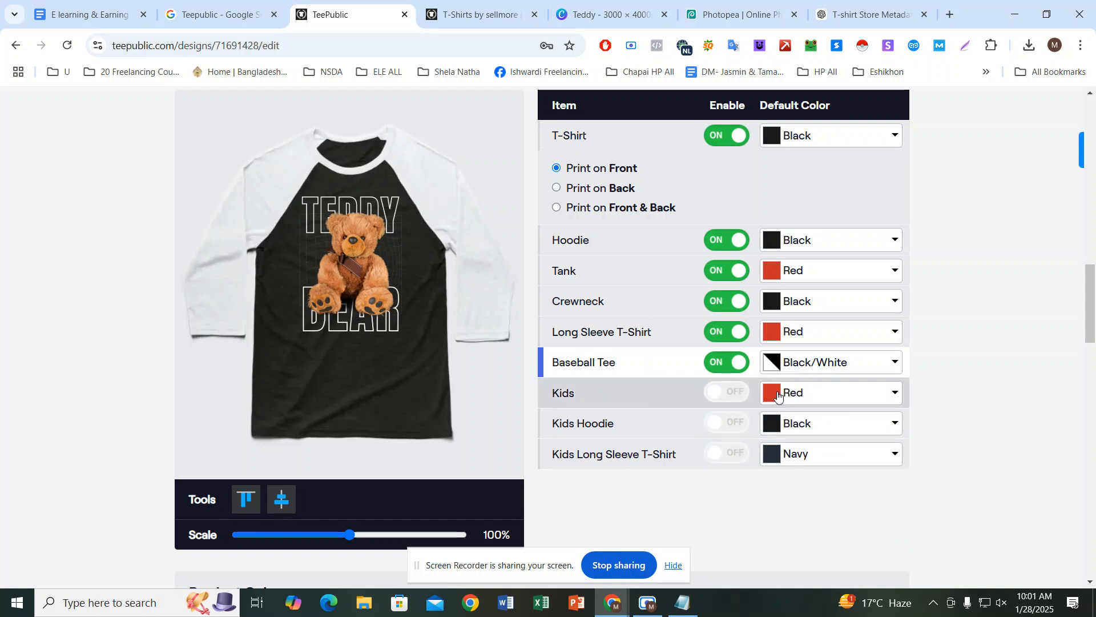
Step: Publish the teddy bear design with its configured products
scroll(634, 412, down, 13)
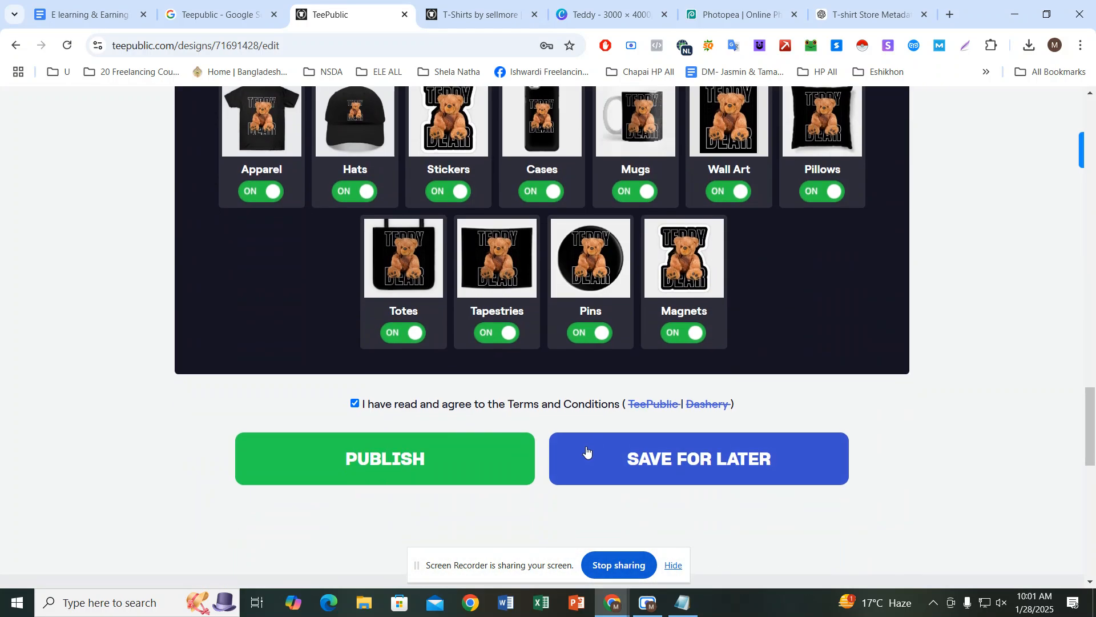
scroll(587, 451, down, 2)
click(433, 321)
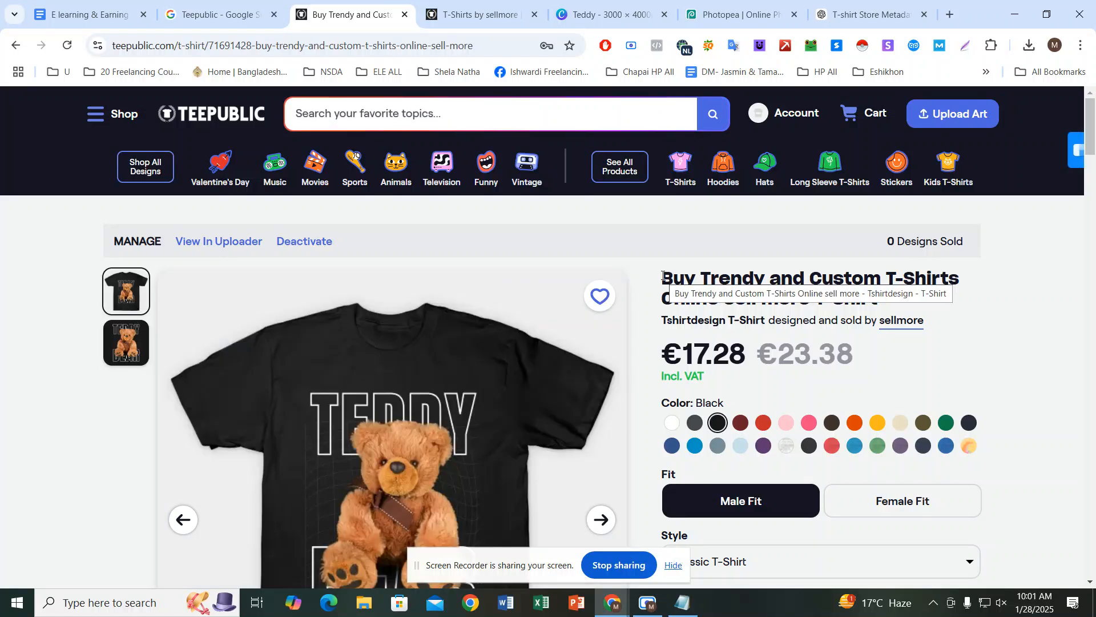
Step: Examine the published listing's title and page back and forth through its product images
drag(663, 278, 829, 298)
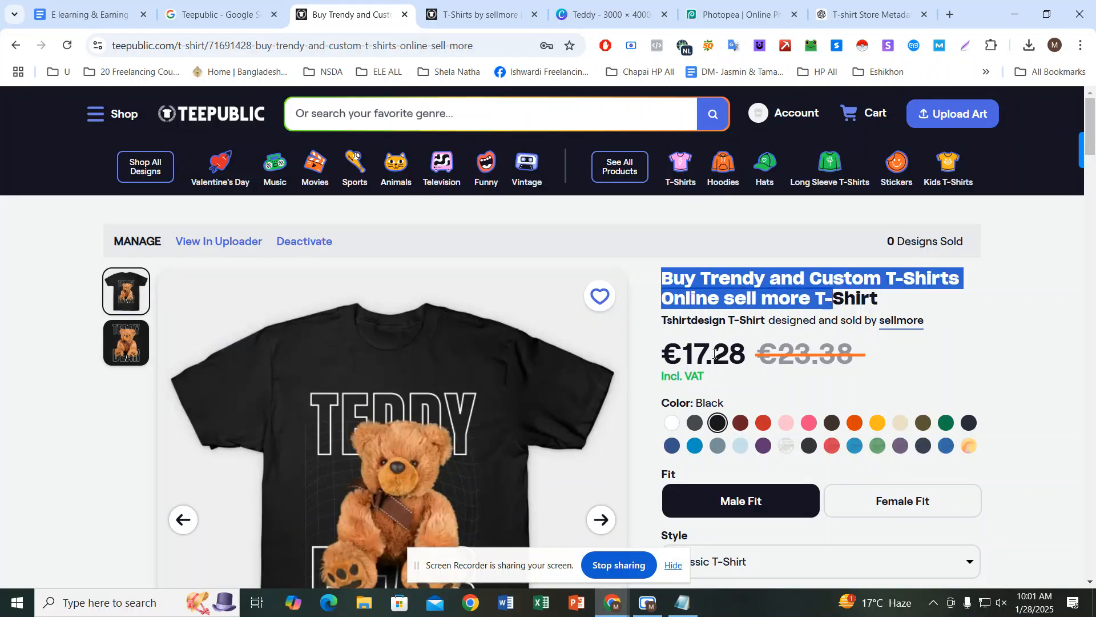
click(717, 317)
scroll(560, 355, down, 4)
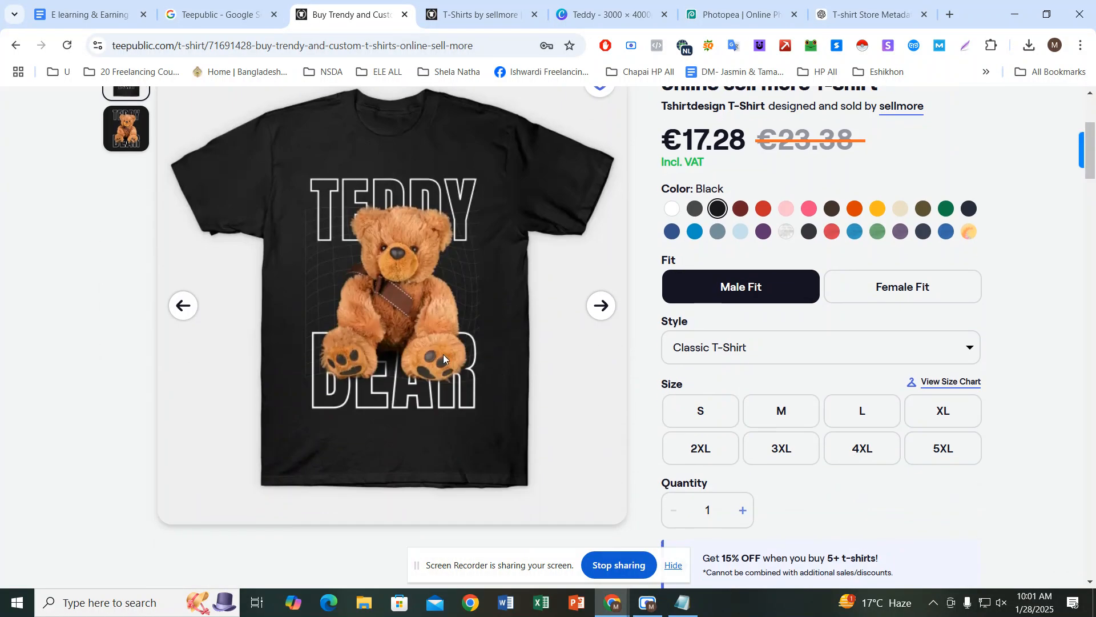
click(602, 307)
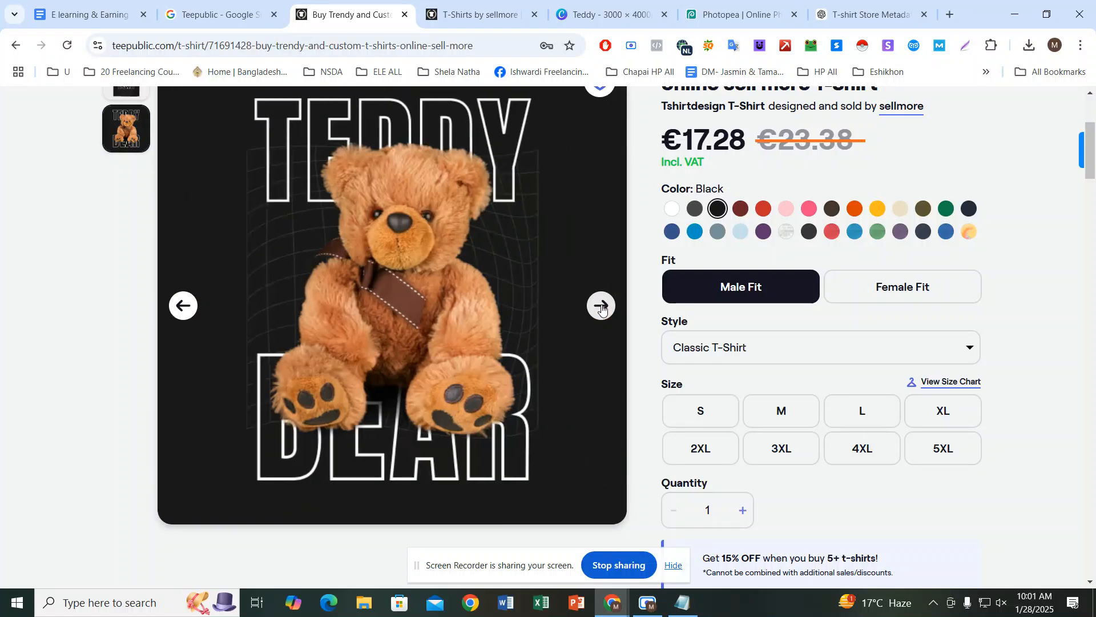
click(601, 306)
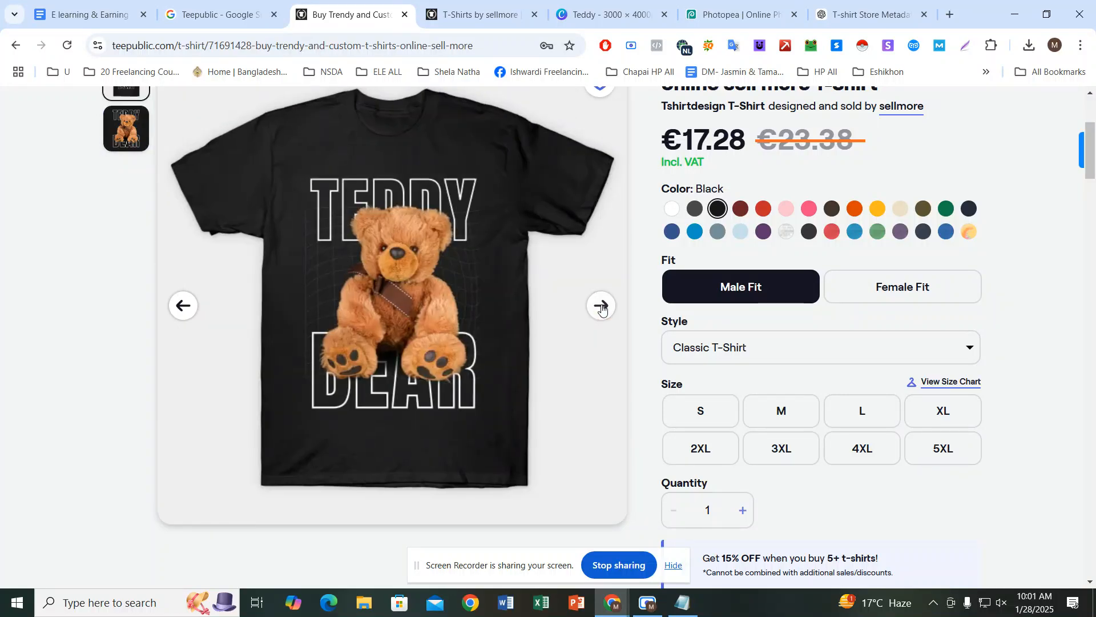
click(601, 307)
click(601, 306)
click(601, 306)
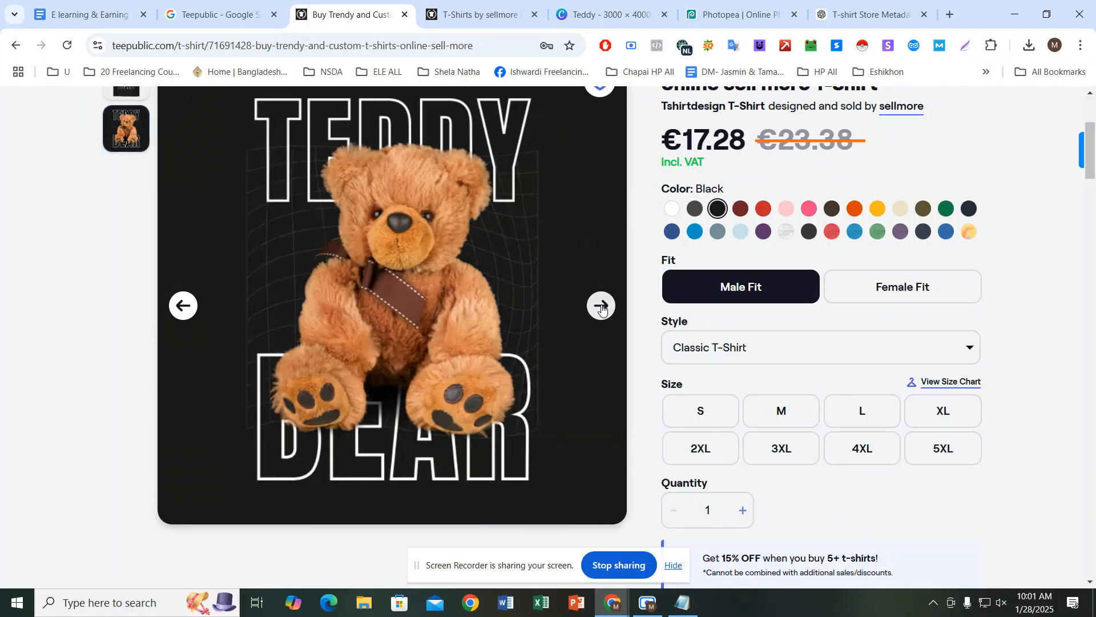
click(601, 307)
click(601, 307)
click(601, 306)
right_click(602, 306)
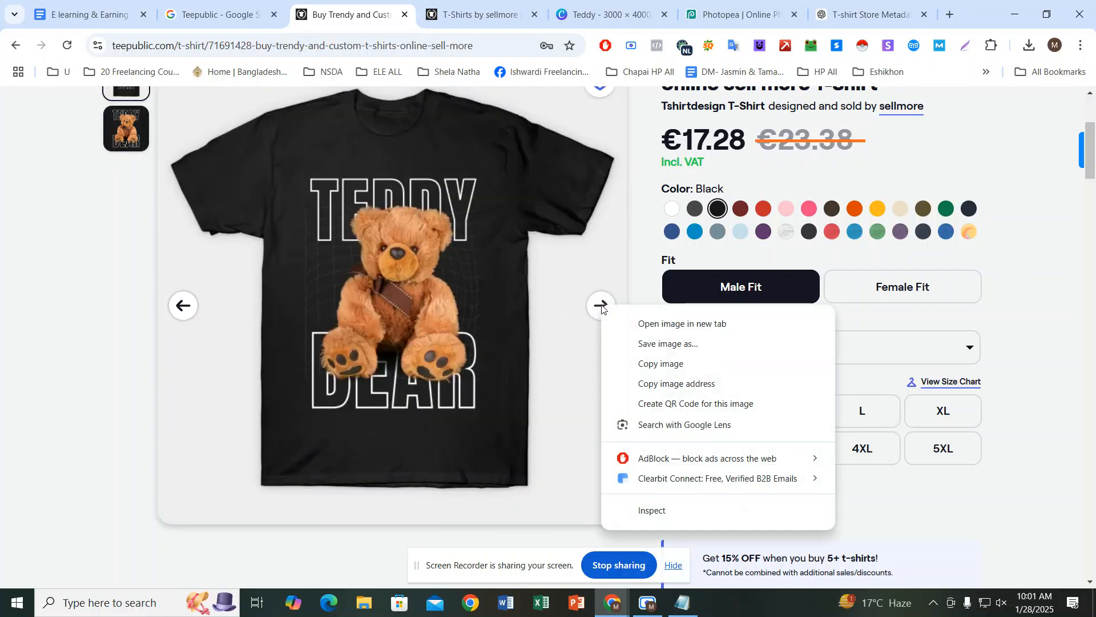
key(Escape)
click(601, 306)
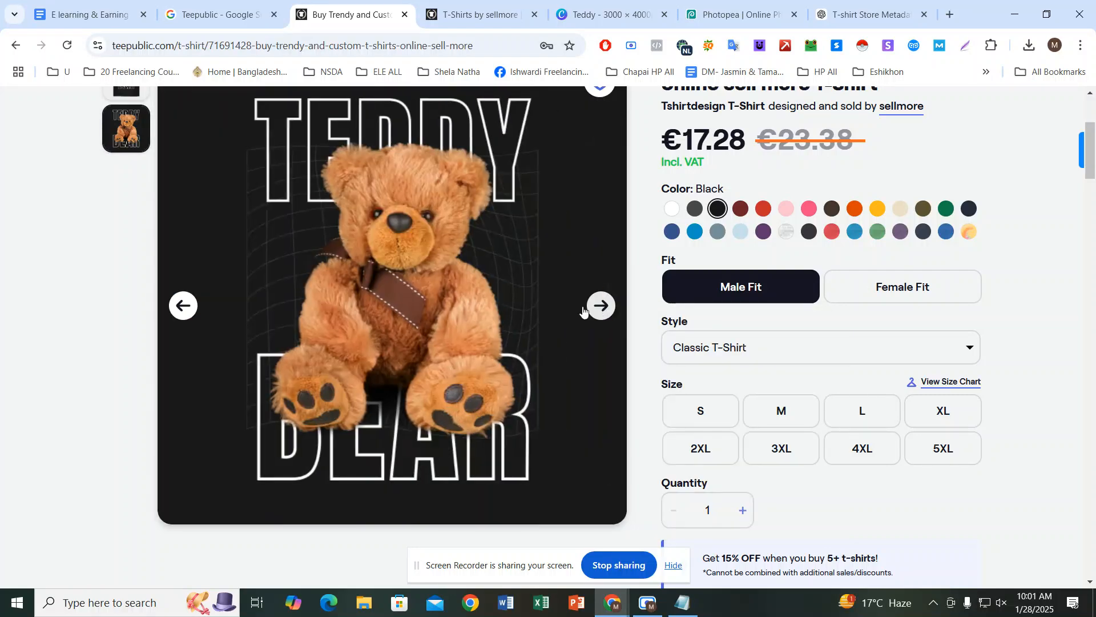
Step: Preview the shirt in Female Fit and in several colors, including Heather, finishing on Red
scroll(582, 311, down, 2)
click(882, 146)
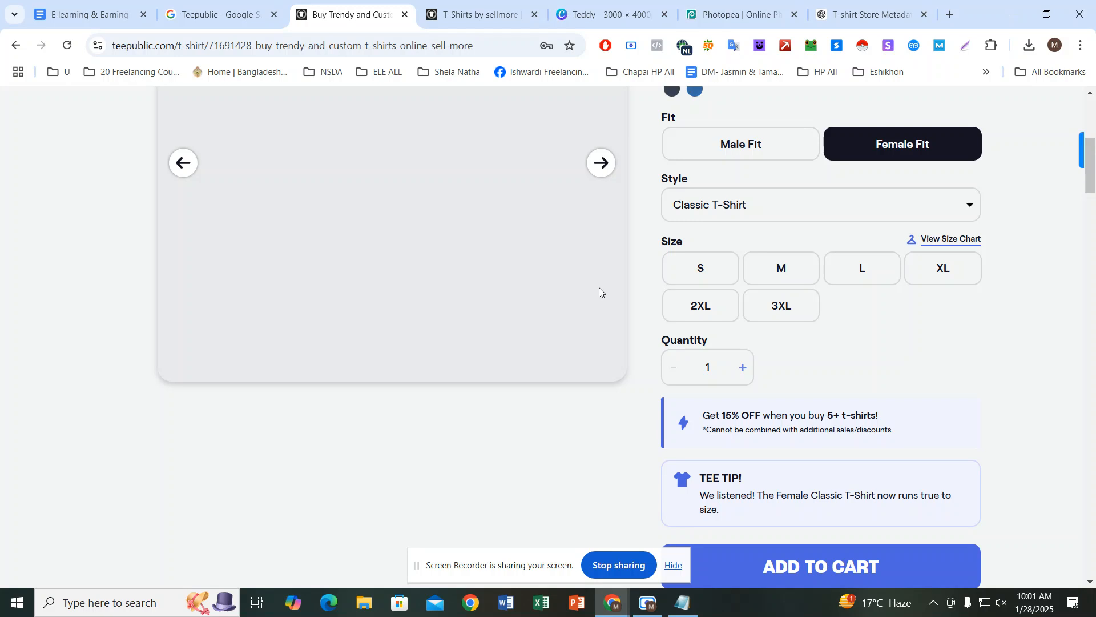
scroll(619, 285, up, 2)
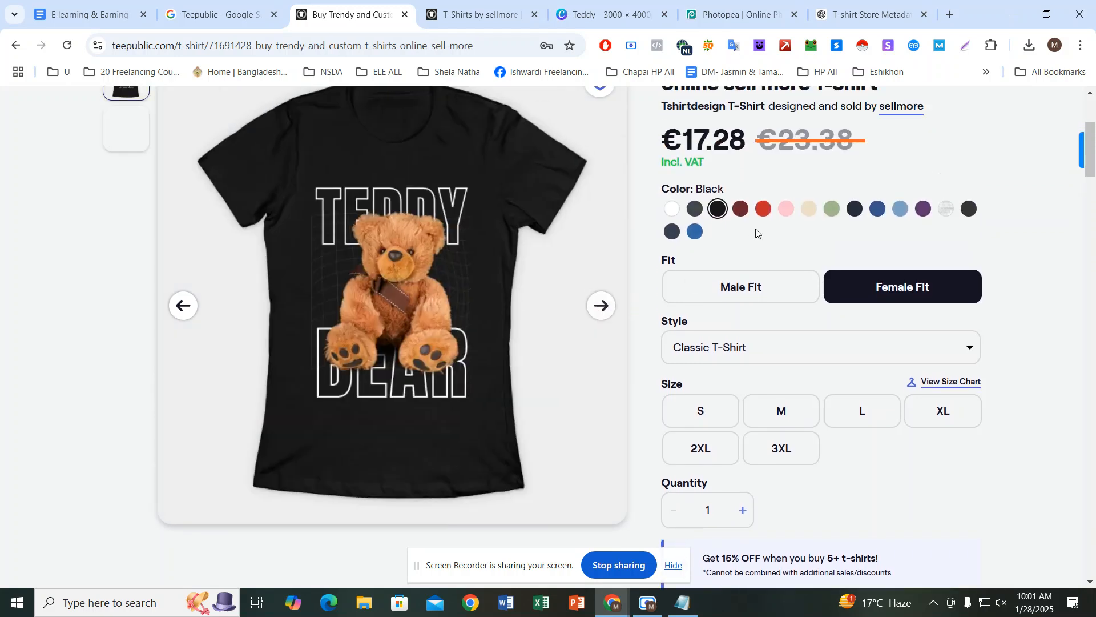
click(764, 209)
click(809, 209)
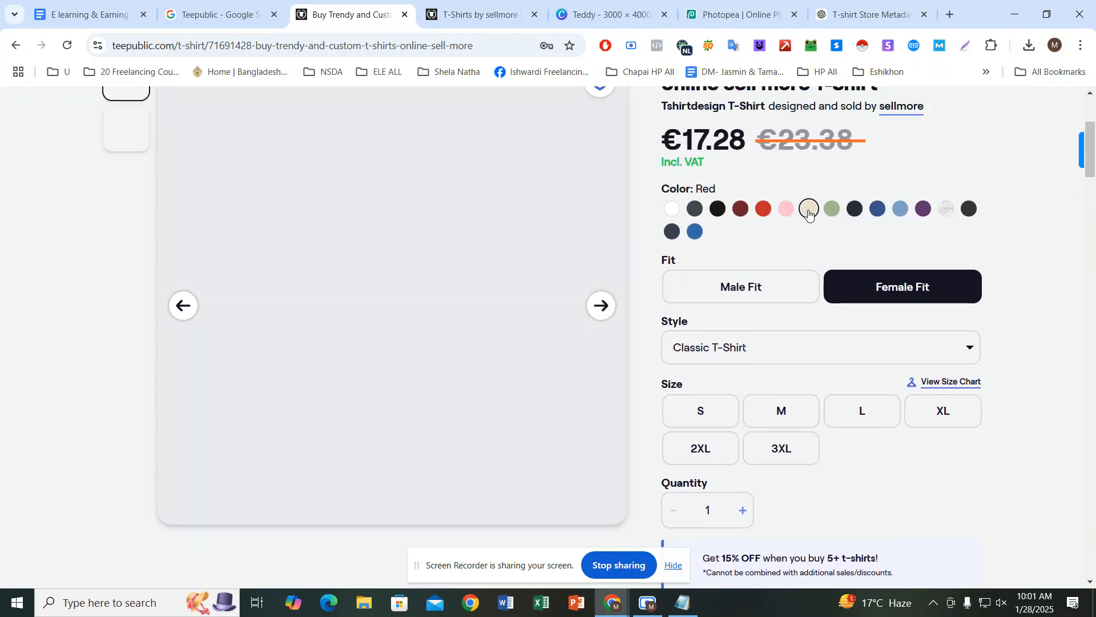
click(855, 209)
click(946, 209)
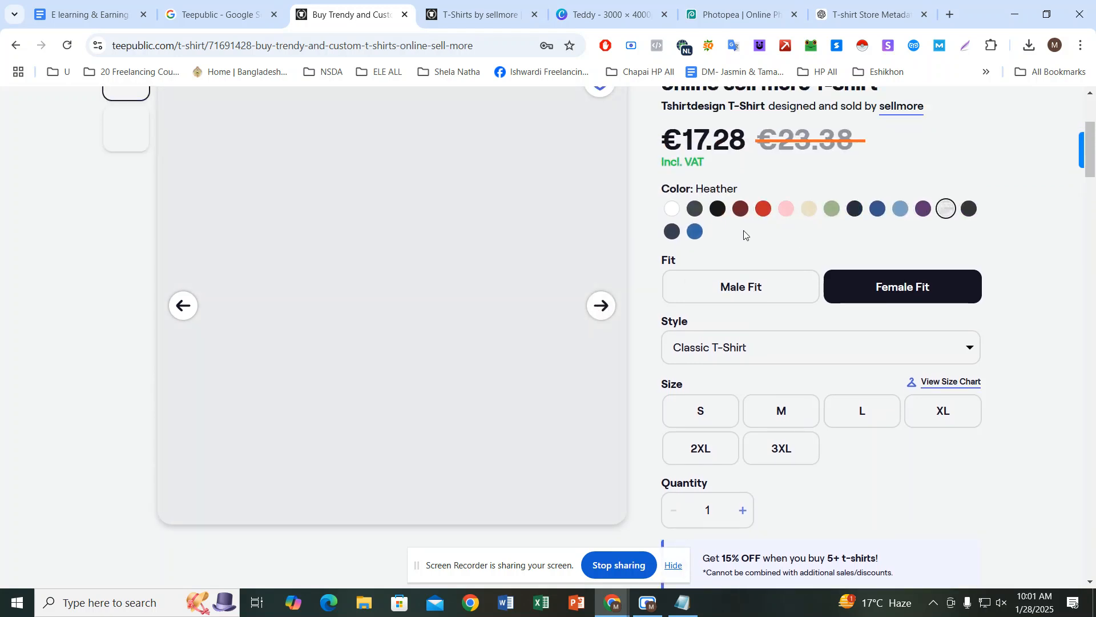
click(672, 211)
click(764, 210)
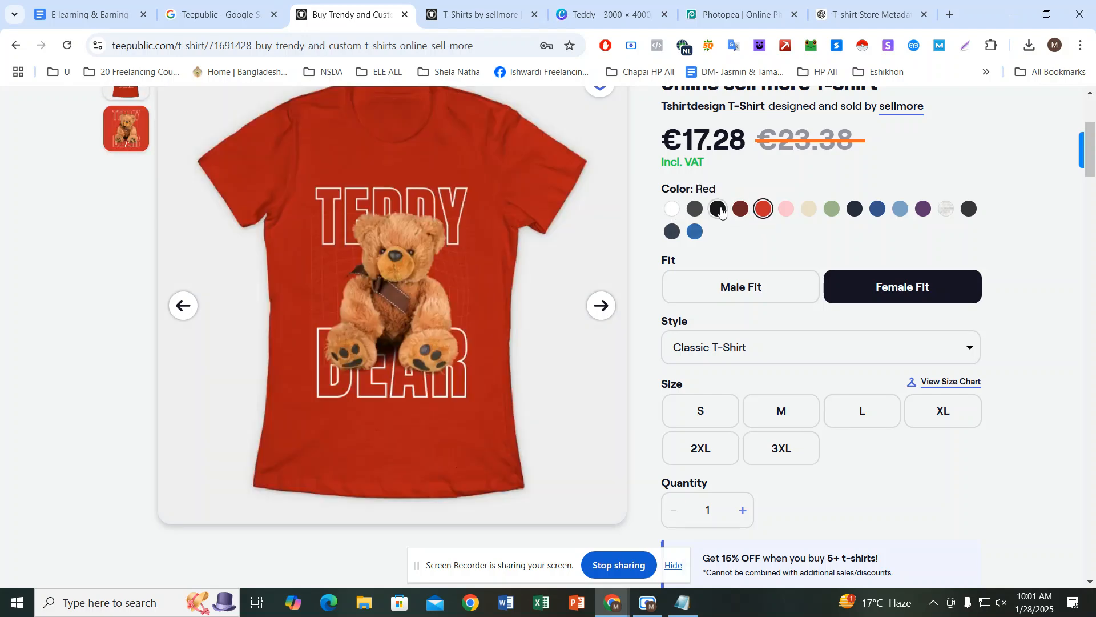
click(718, 209)
click(773, 214)
Step: Examine the rest of the listing page, including size options, description, related designs and other products carrying the design
scroll(710, 280, down, 5)
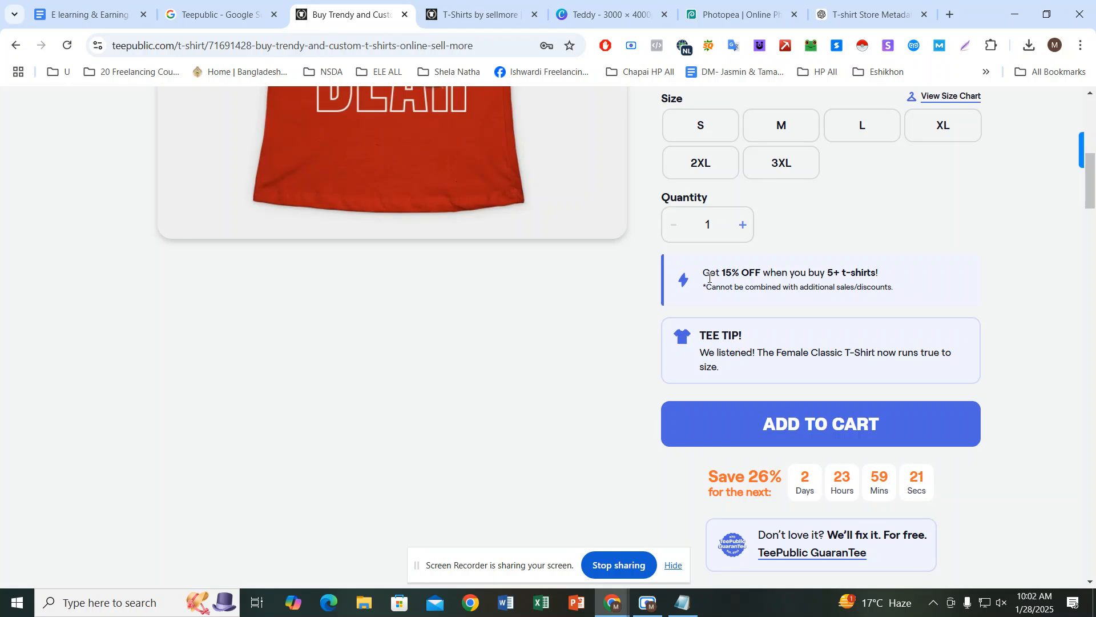
scroll(710, 279, up, 7)
scroll(570, 247, down, 3)
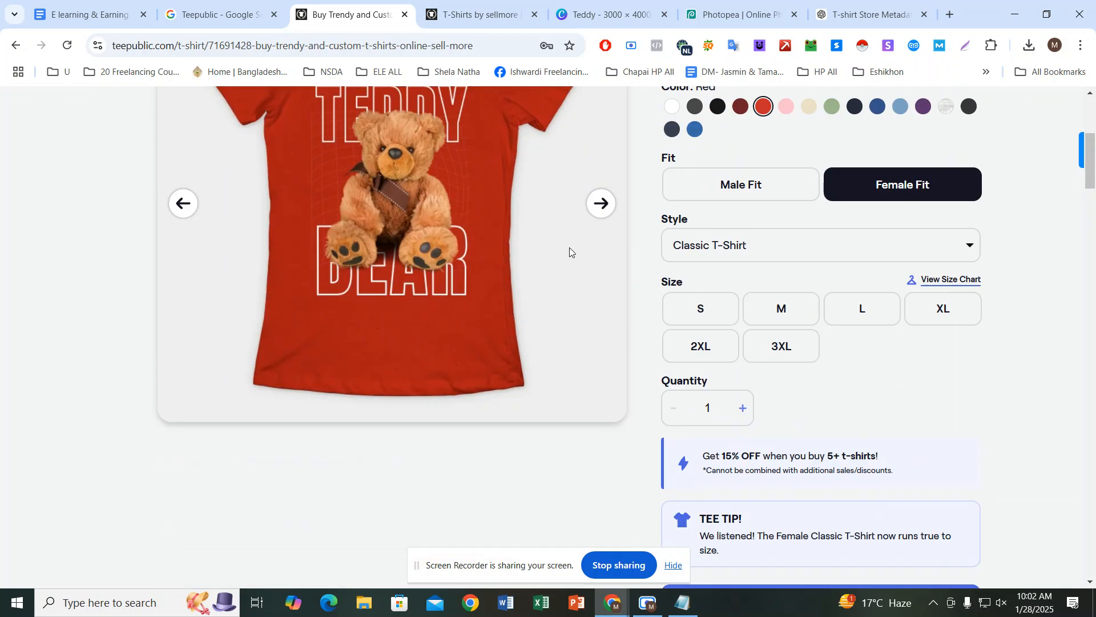
scroll(570, 248, down, 15)
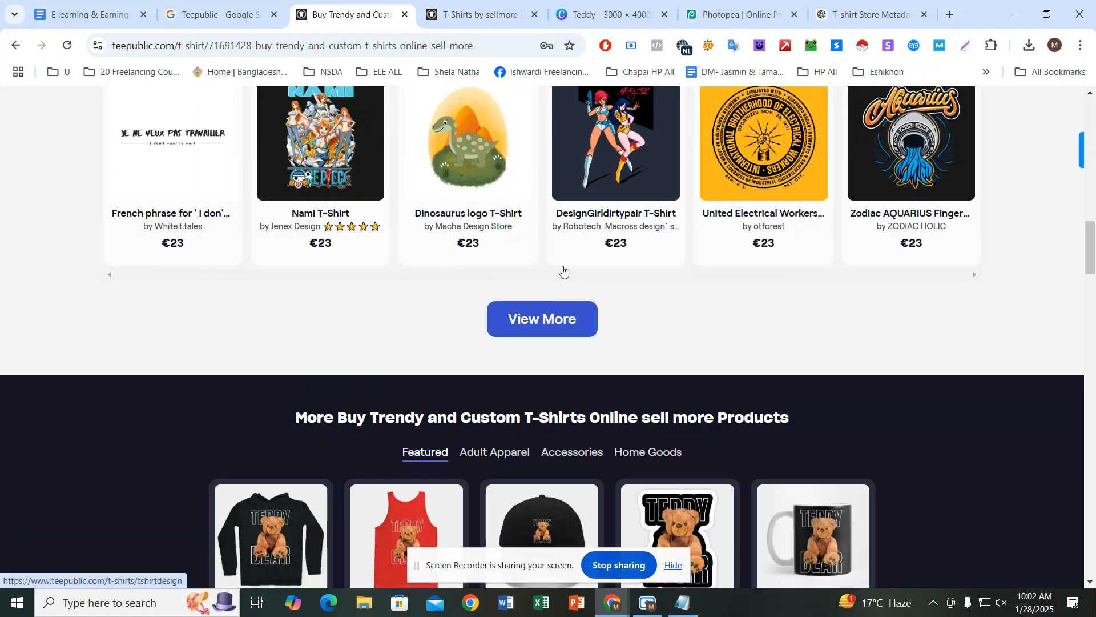
scroll(563, 270, up, 5)
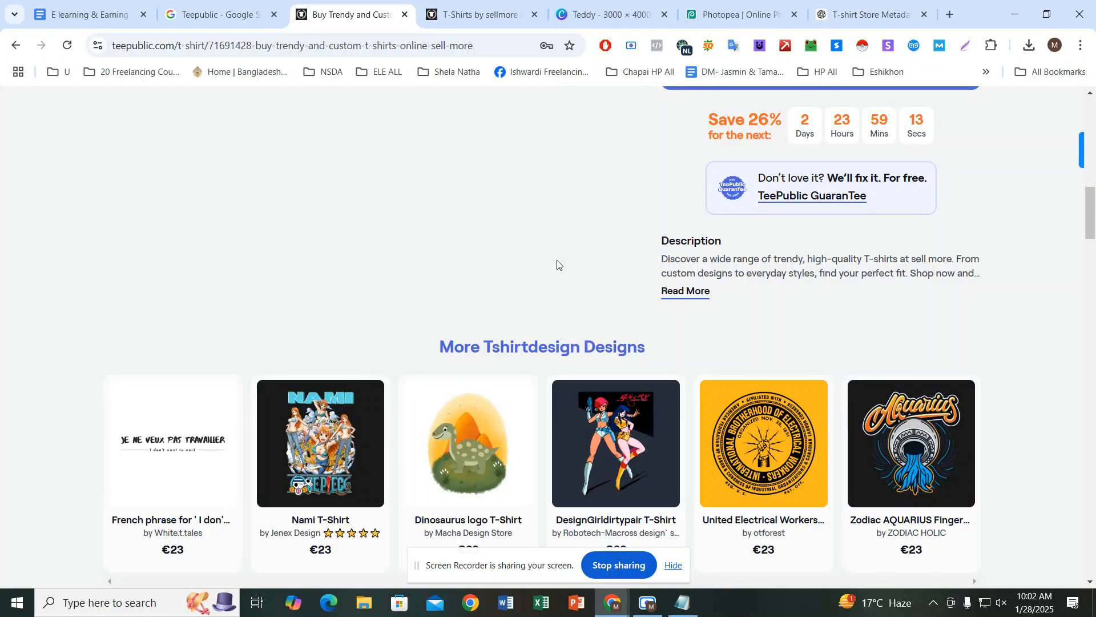
scroll(557, 259, down, 5)
scroll(553, 274, up, 13)
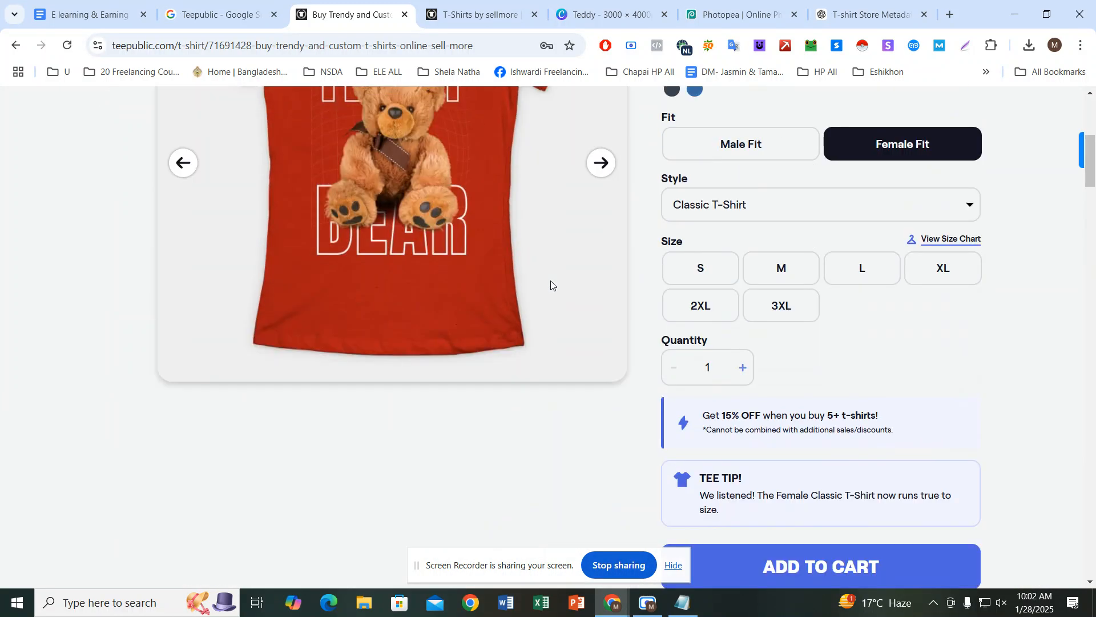
scroll(551, 284, down, 6)
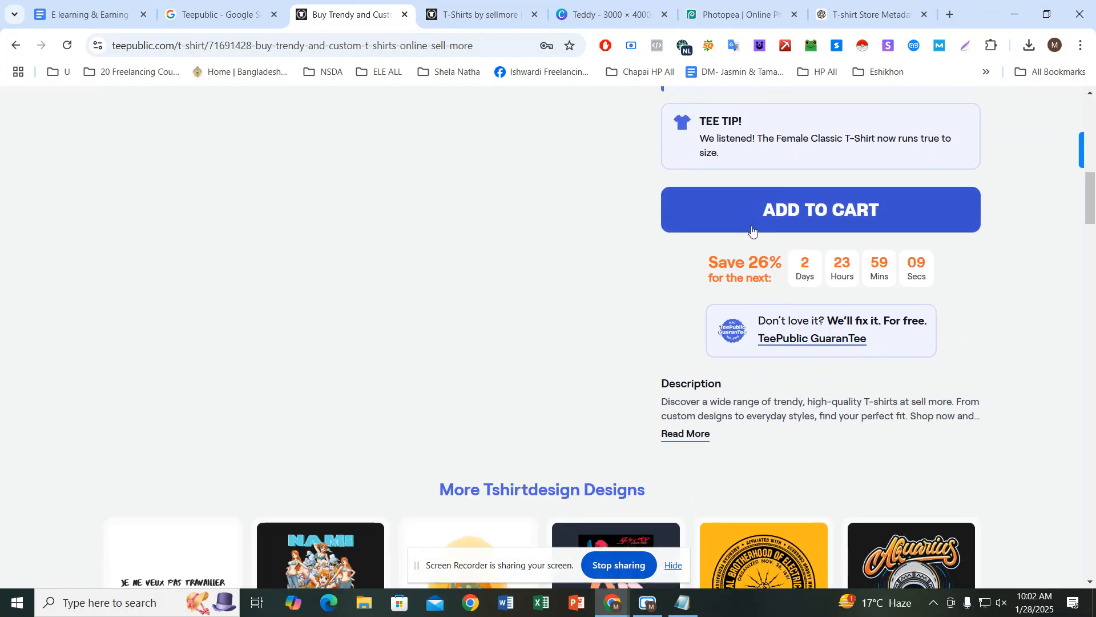
scroll(722, 270, down, 4)
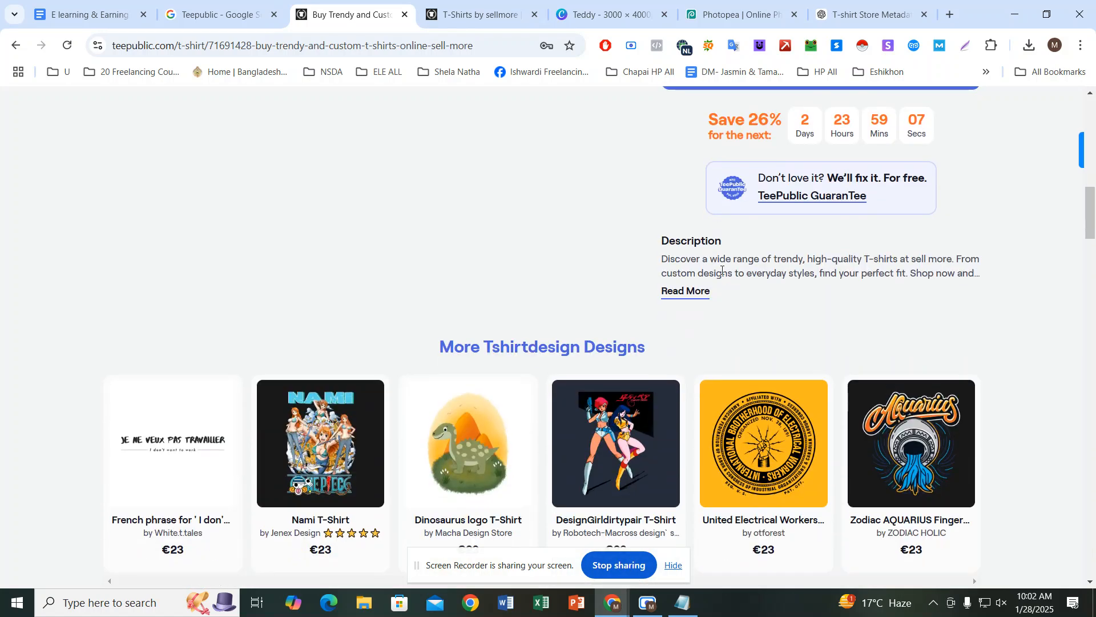
Step: Check the store's earnings, next payment, lifetime total and items sold in the account overview, and close it
scroll(720, 271, up, 15)
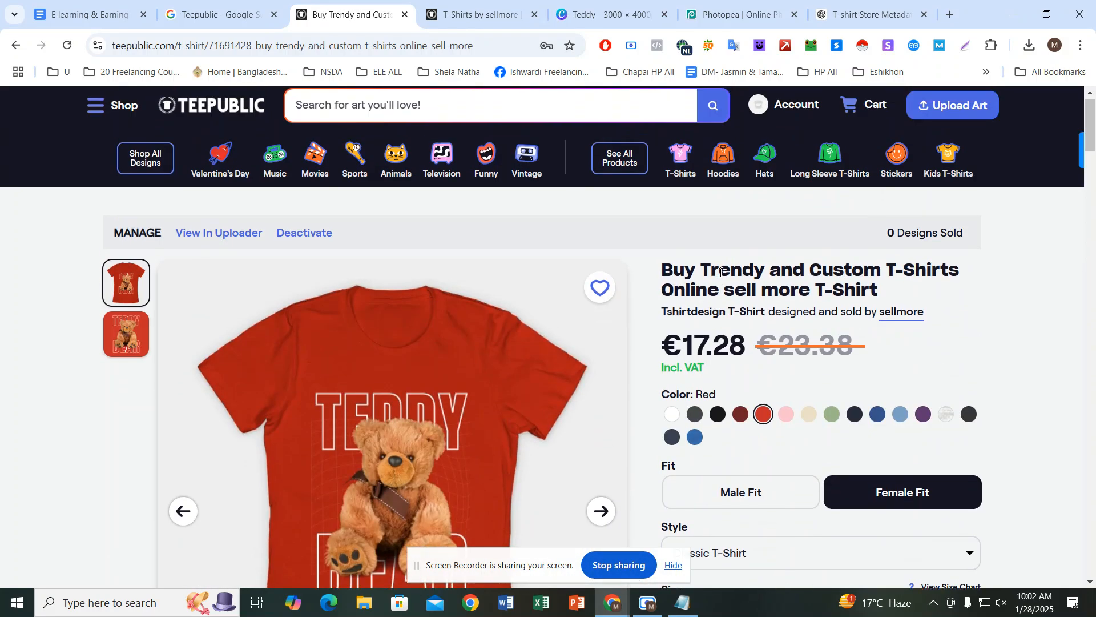
click(800, 113)
drag(863, 274, 1005, 278)
click(872, 321)
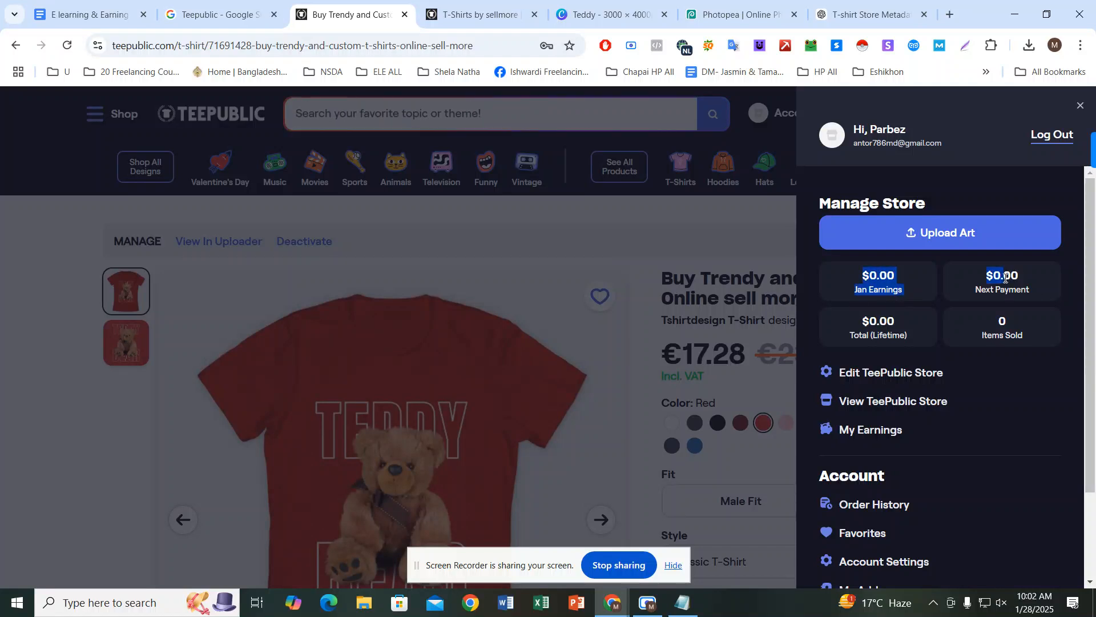
click(749, 237)
Step: Examine the listing page again, from the shirt preview, price and colors through the size options, description and related designs
scroll(727, 257, down, 3)
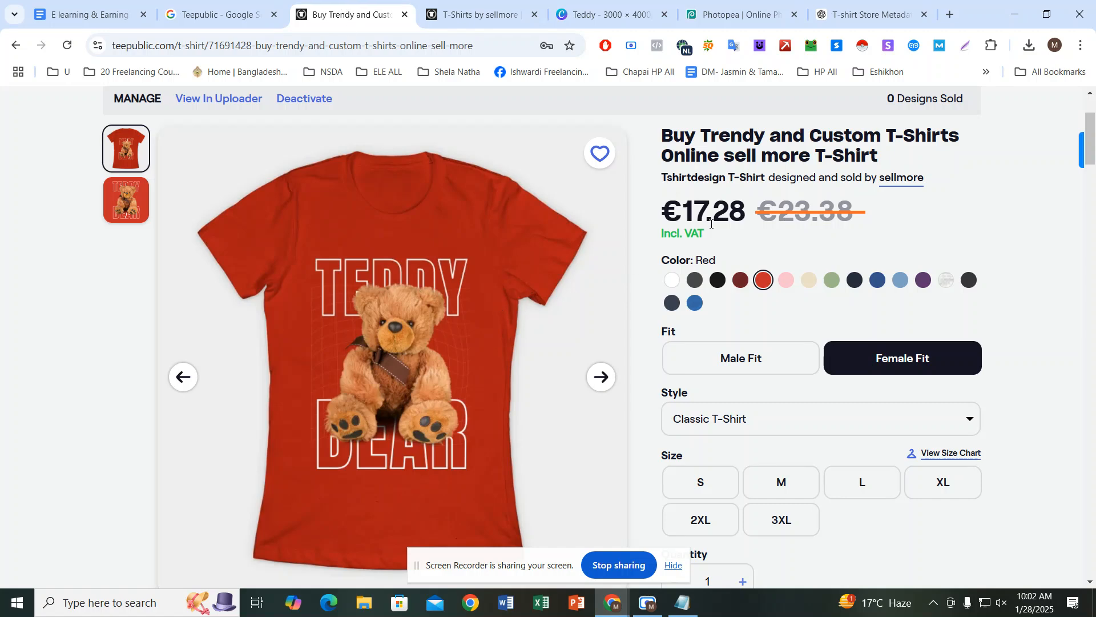
scroll(711, 224, down, 6)
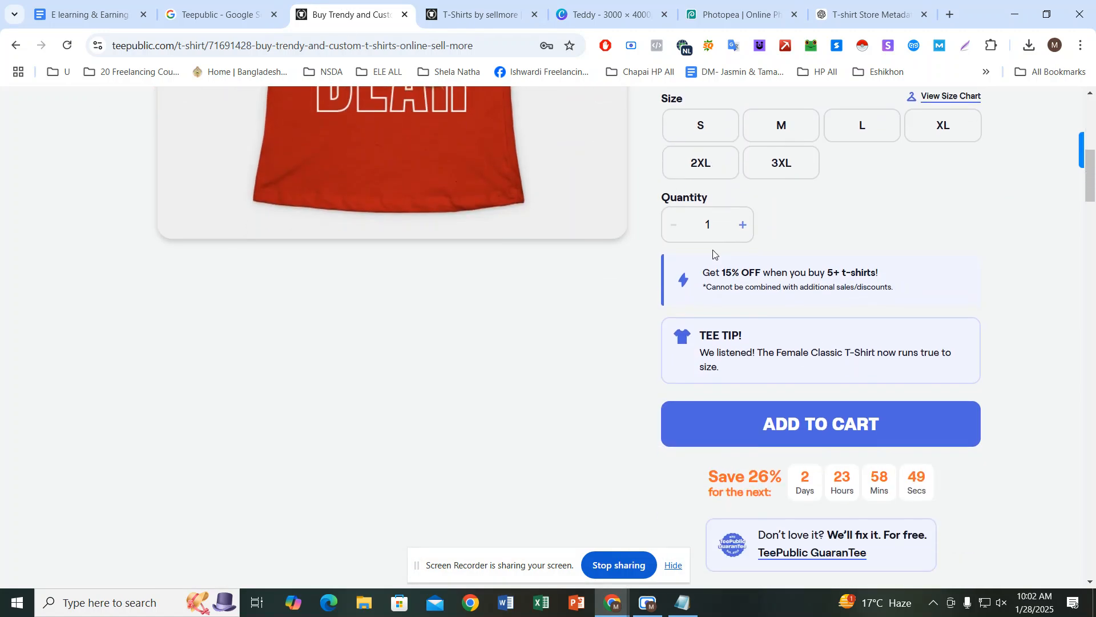
scroll(714, 252, down, 7)
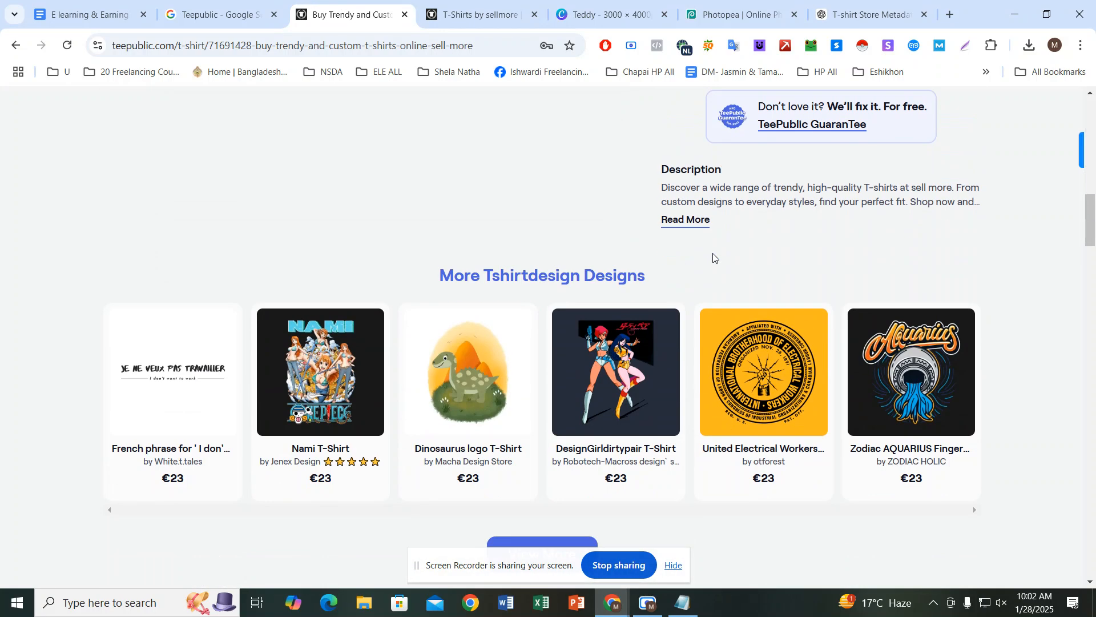
scroll(714, 257, up, 11)
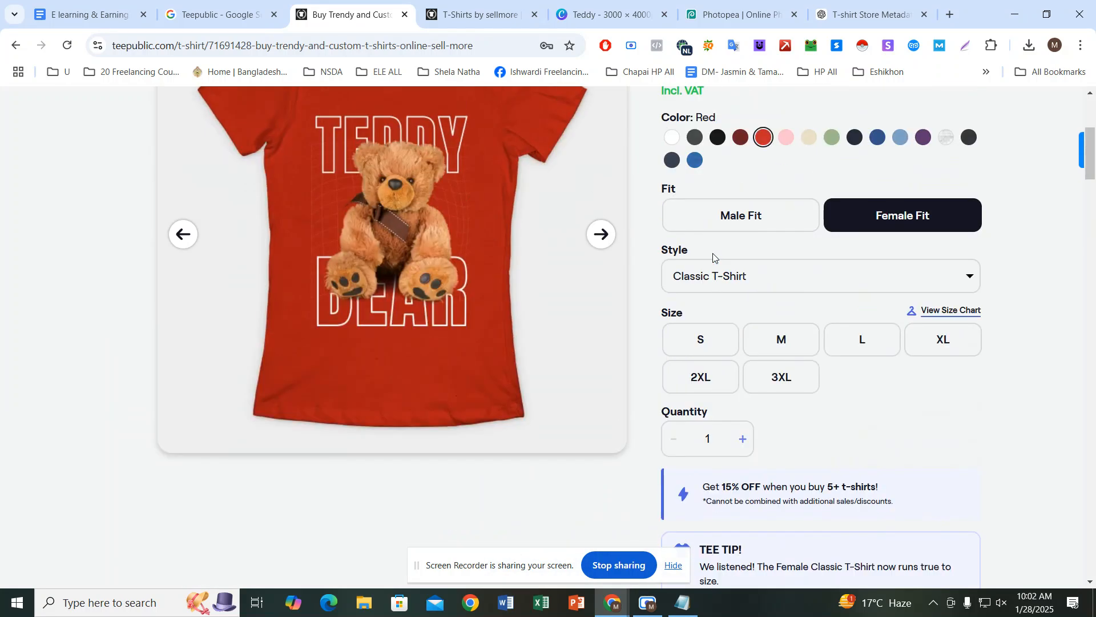
scroll(714, 257, up, 3)
scroll(713, 257, up, 1)
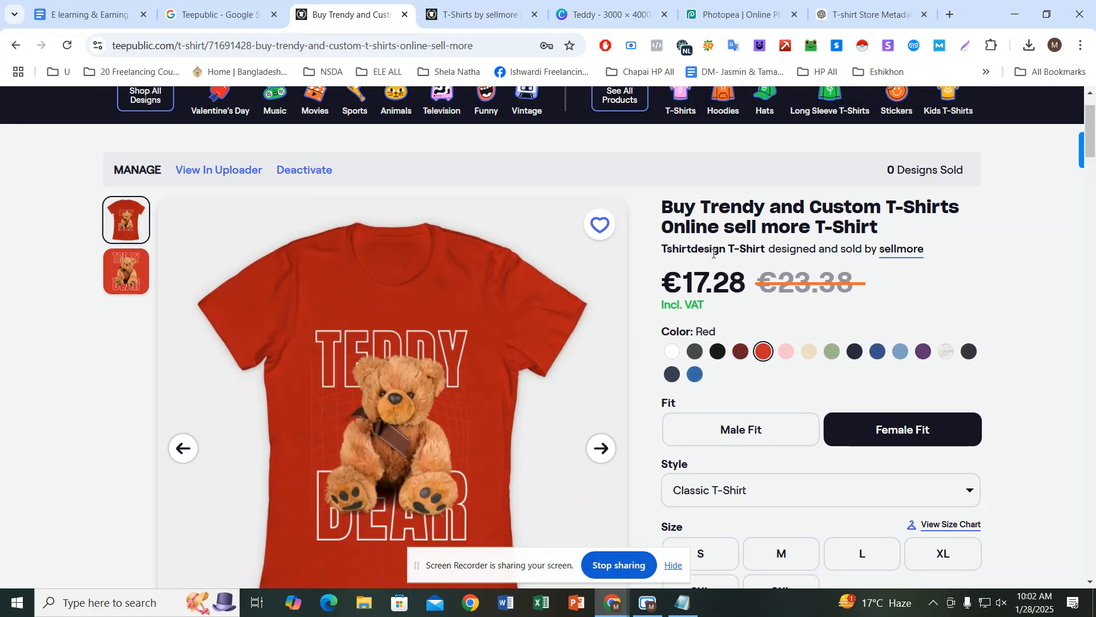
scroll(713, 257, up, 2)
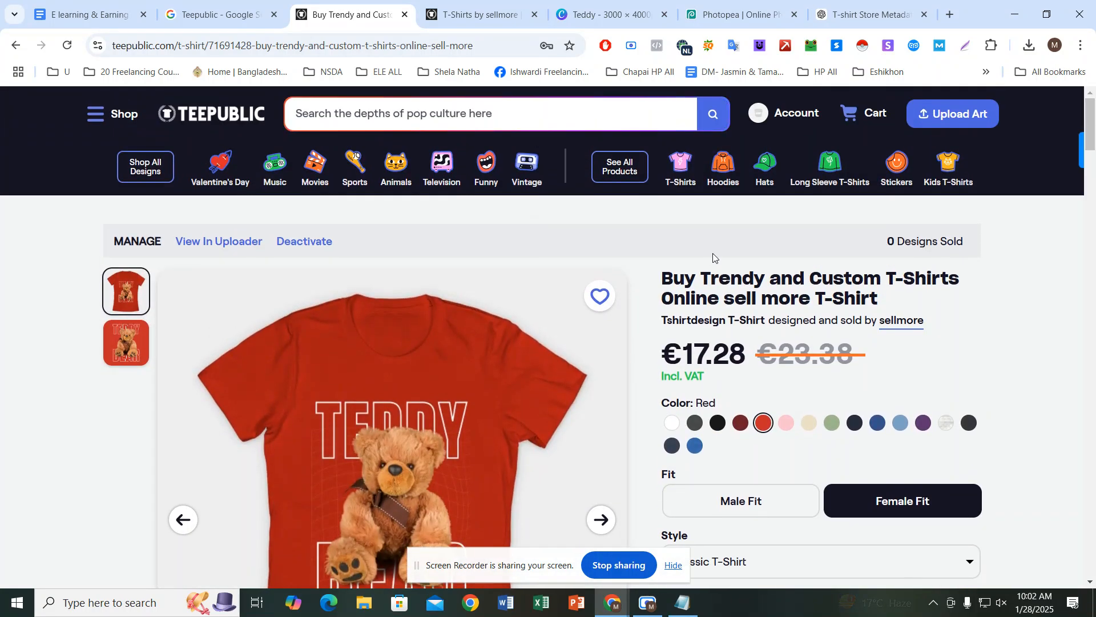
scroll(713, 257, down, 1)
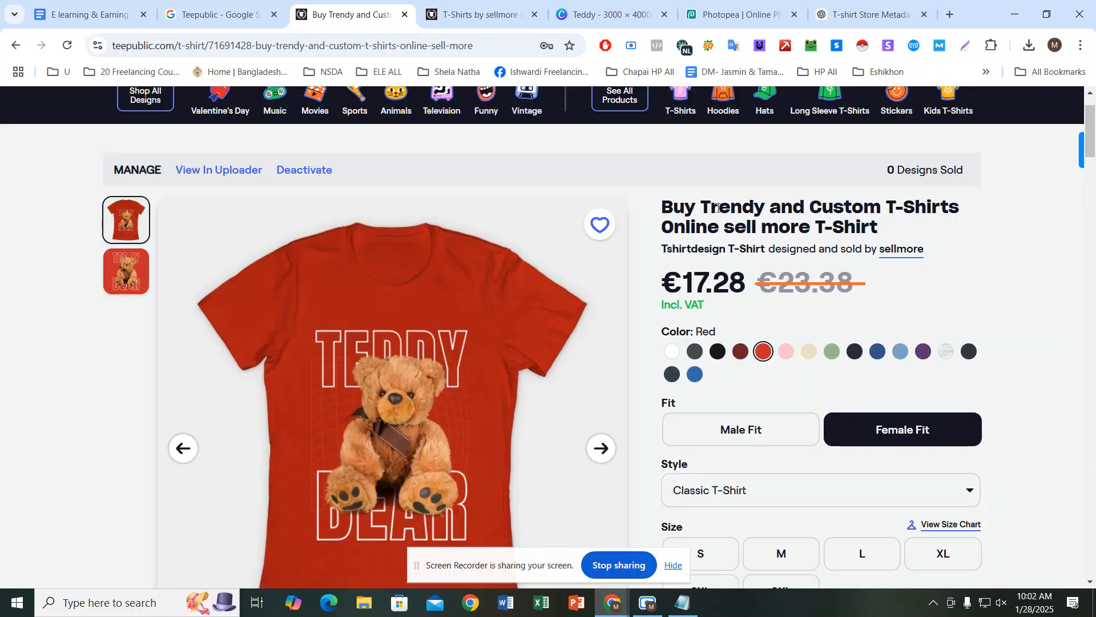
scroll(435, 252, up, 1)
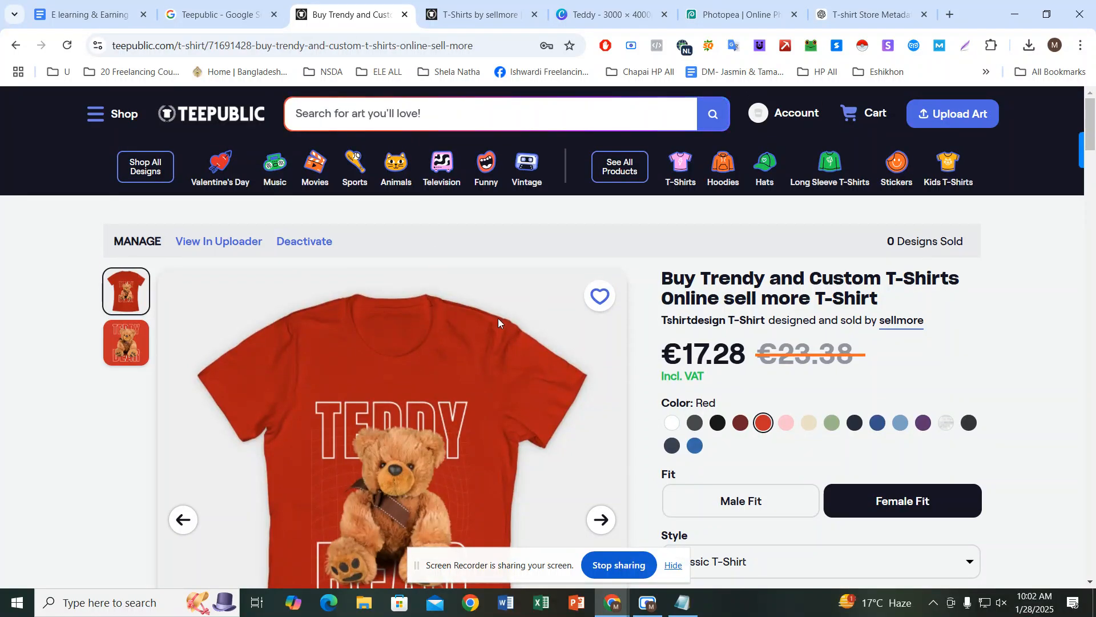
scroll(454, 379, down, 2)
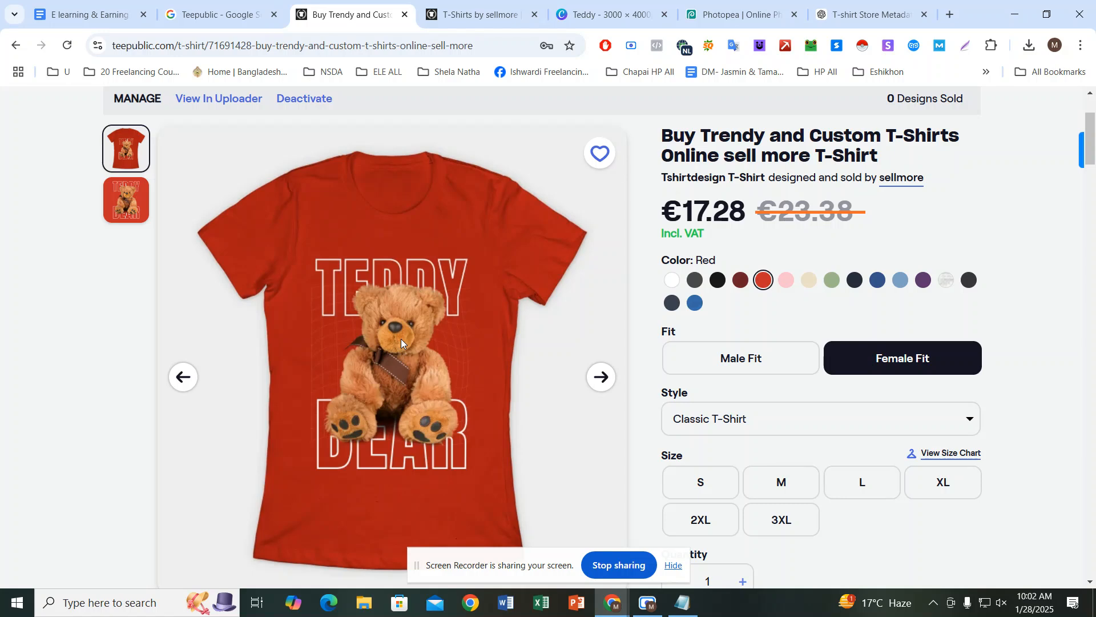
scroll(402, 340, up, 2)
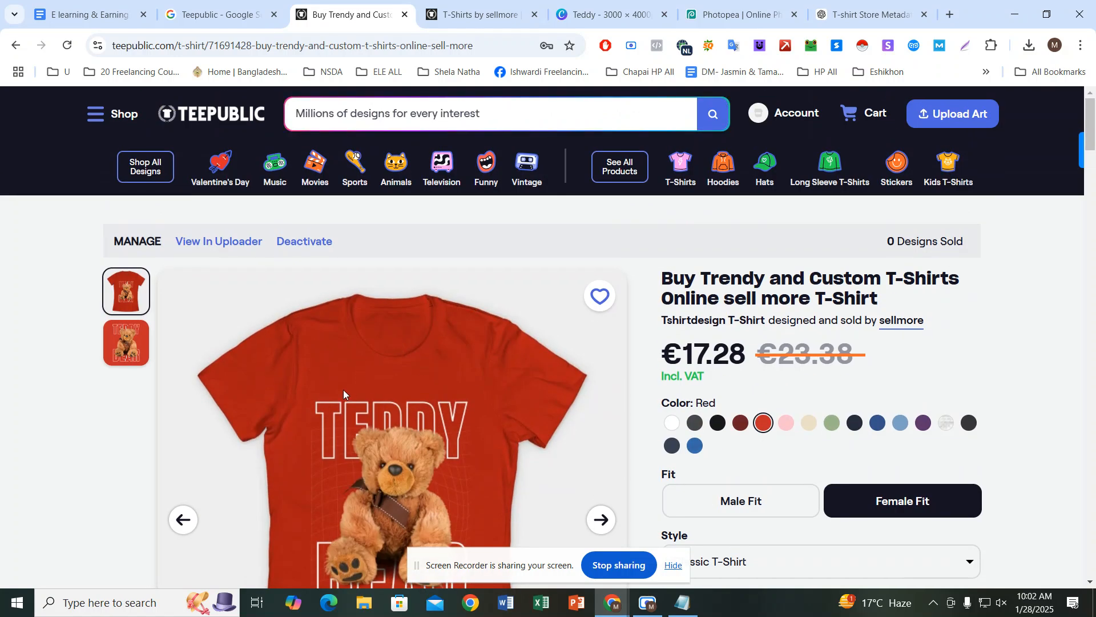
Step: Copy the listing's web address and paste it as a link on the blank page below the notes in the Google Docs document
click(395, 46)
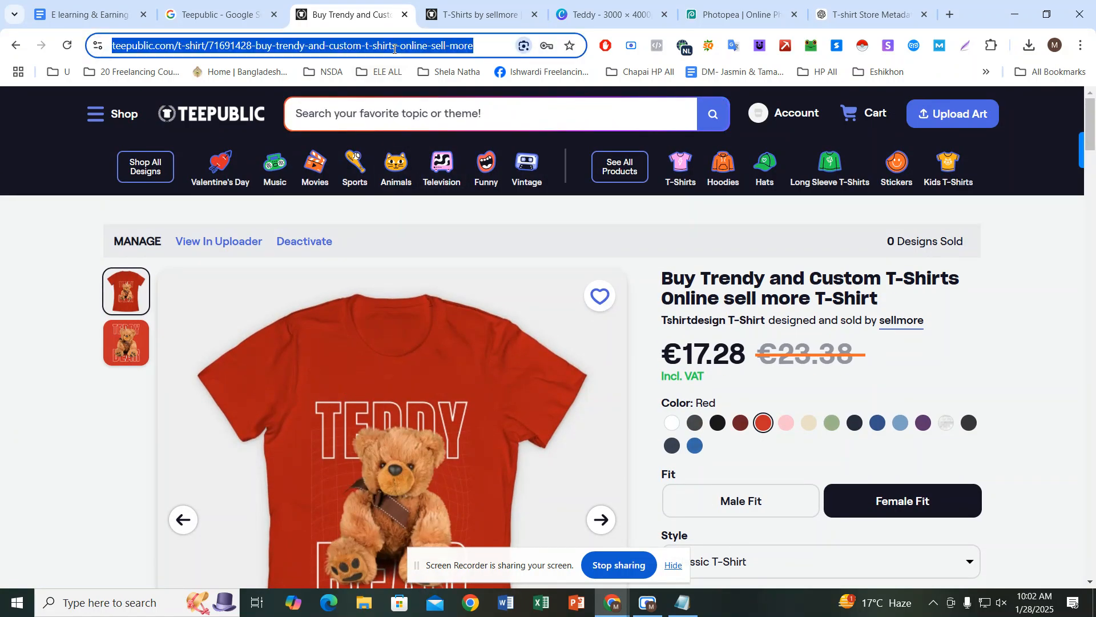
right_click(416, 45)
click(455, 184)
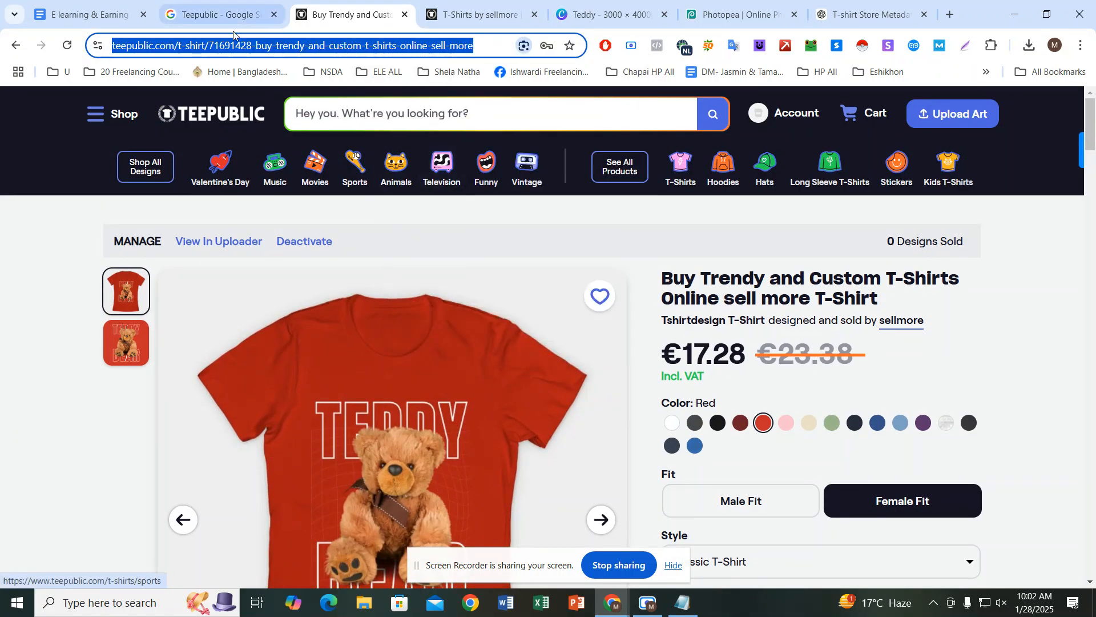
click(86, 14)
scroll(609, 277, down, 3)
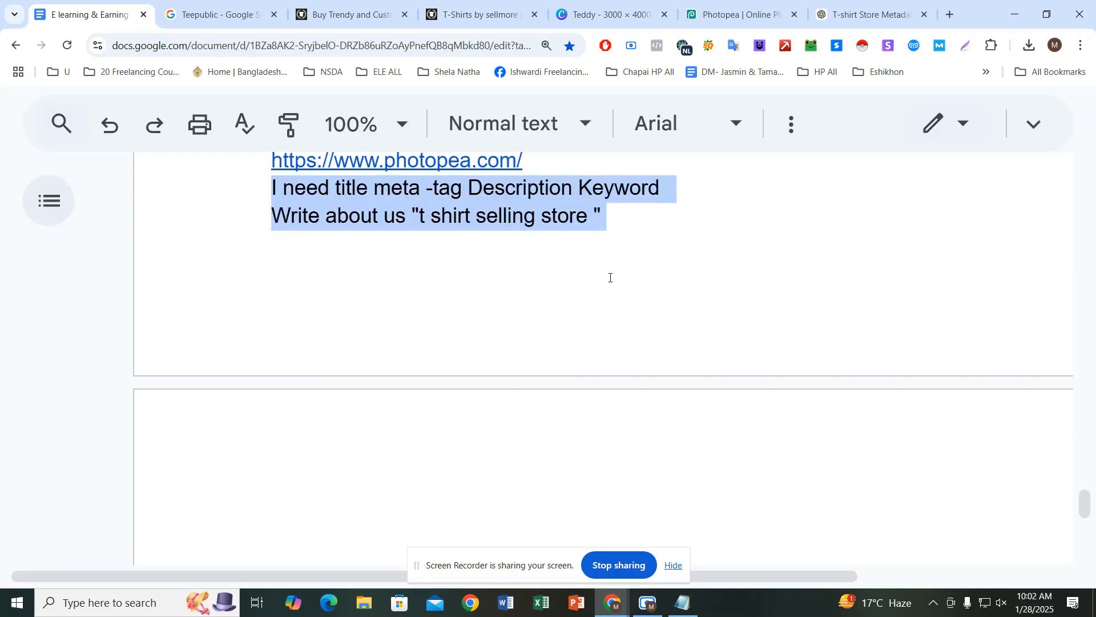
click(639, 225)
scroll(431, 307, down, 5)
scroll(463, 280, up, 1)
scroll(471, 288, up, 2)
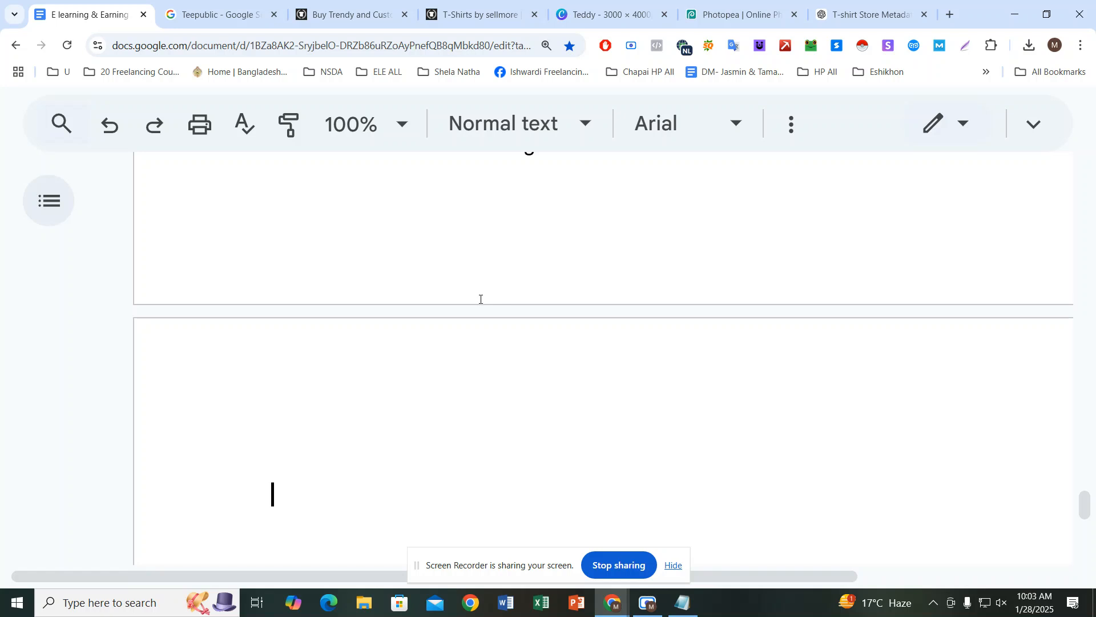
key(ctrl+v)
scroll(486, 303, down, 3)
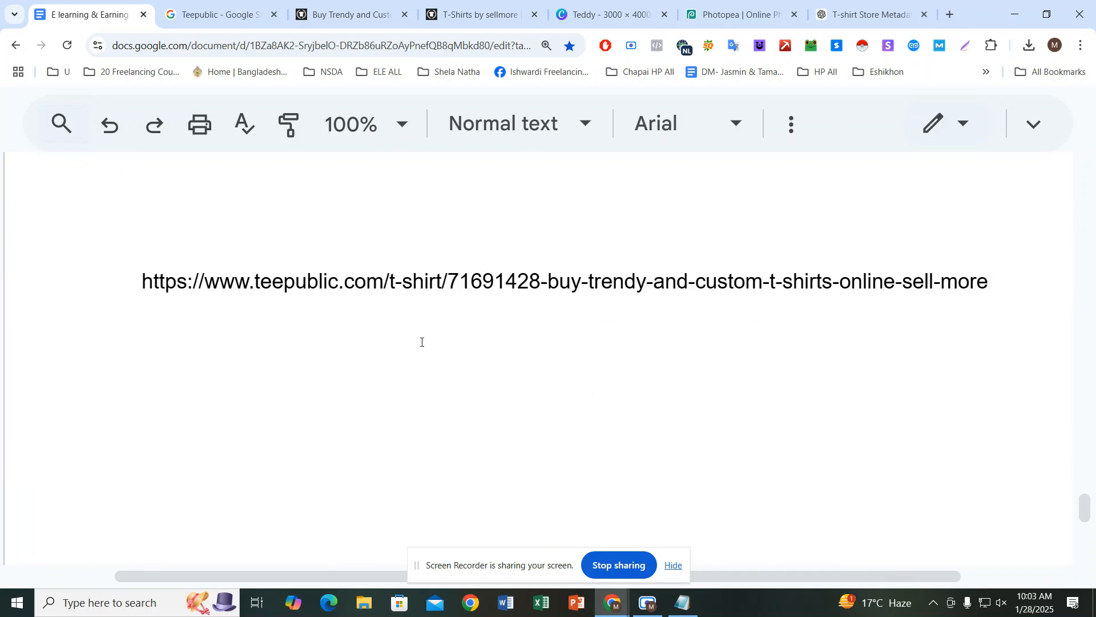
key(Return)
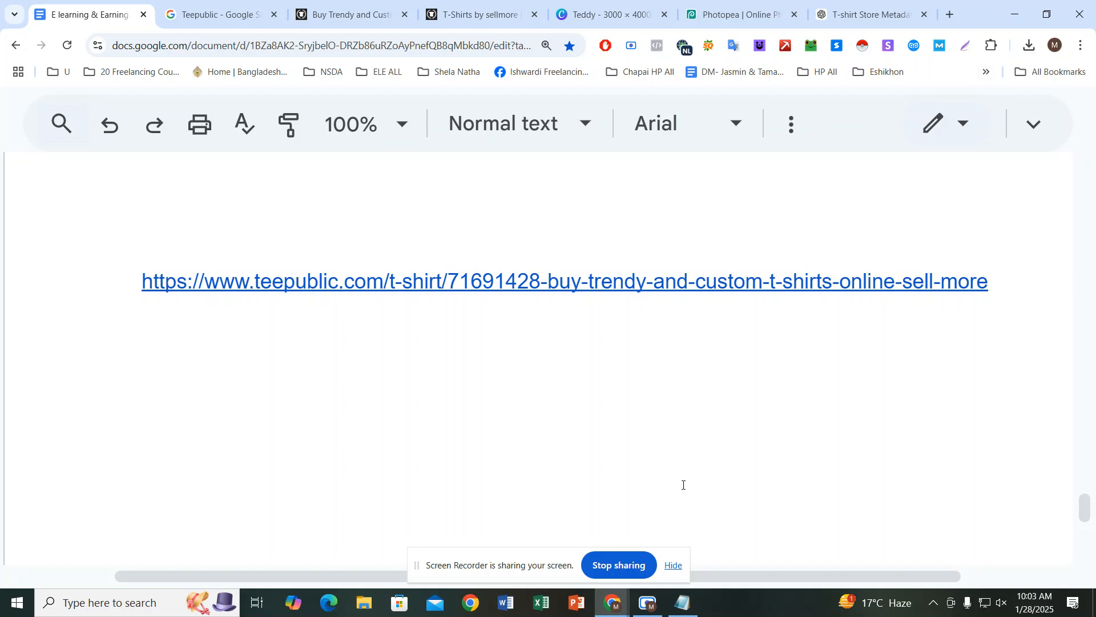
Step: Add Facebook and Pinterest on separate lines below the pasted listing link
scroll(248, 468, down, 3)
scroll(259, 450, up, 2)
text(Faceb)
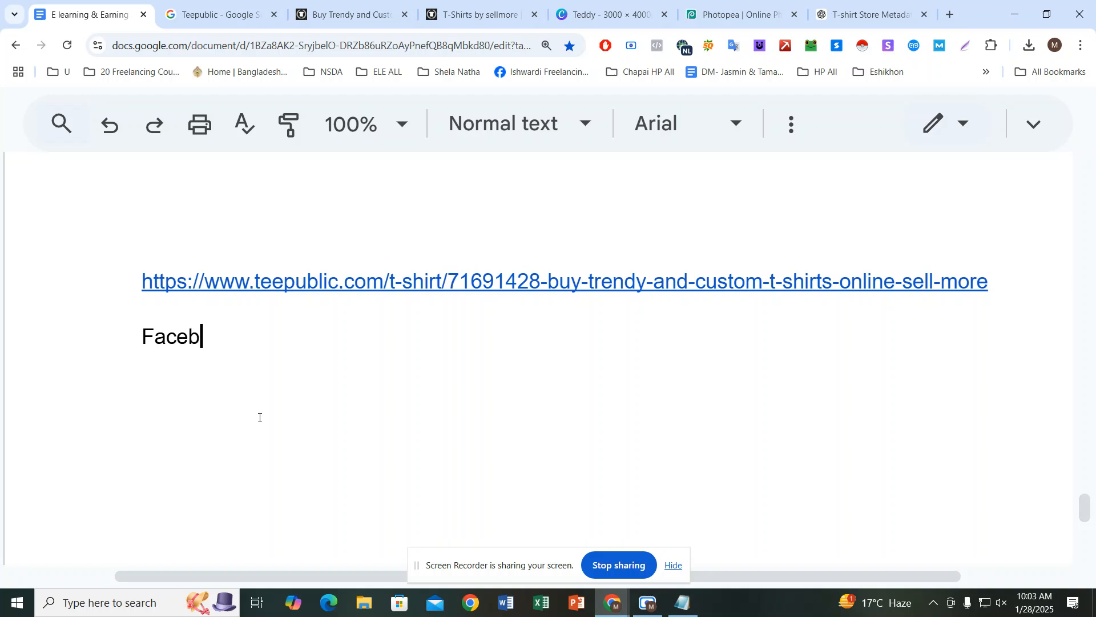
text(ook )
text(Pinterest)
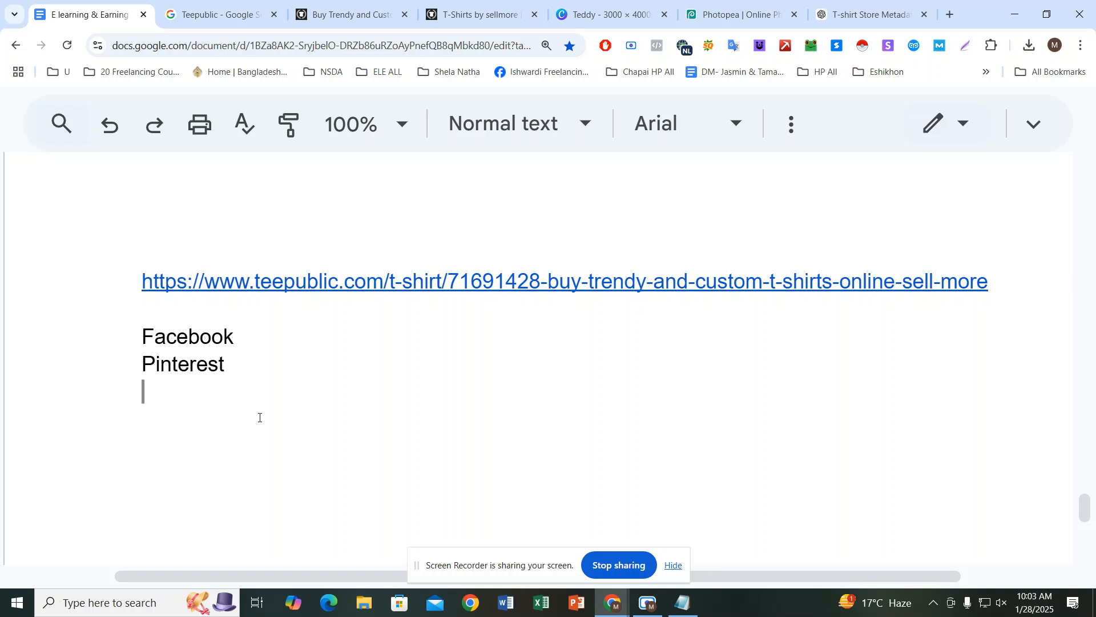
Step: Add Google ads as the third line of the list, under Pinterest
text(Googds)
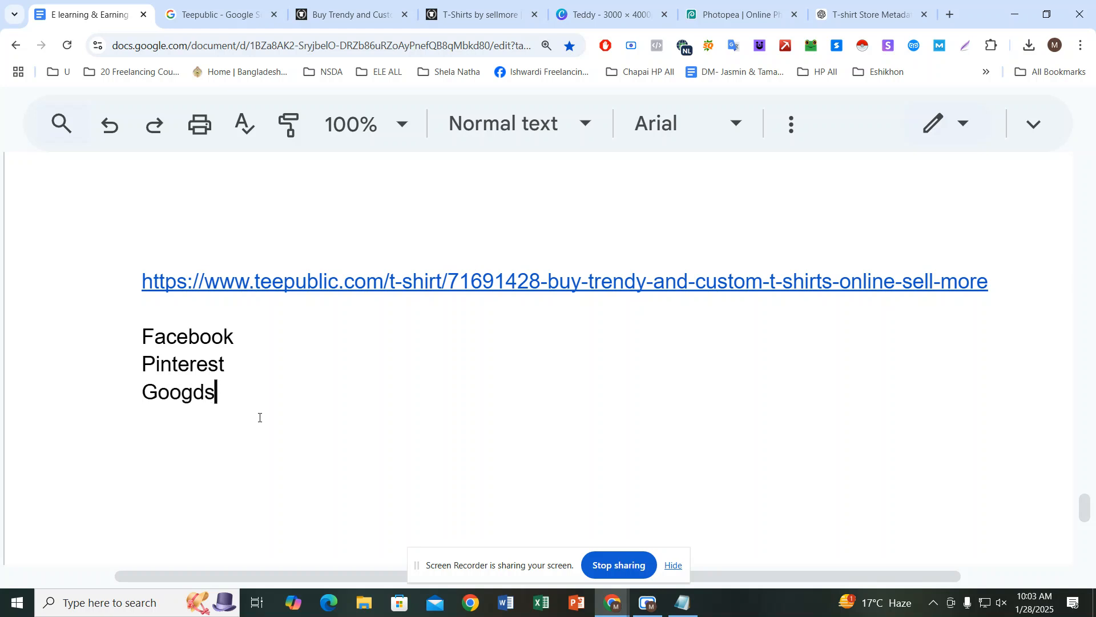
key(BackSpace)
key(BackSpace)
key(BackSpace)
text(gole ad)
key(BackSpace)
key(BackSpace)
key(BackSpace)
key(BackSpace)
key(BackSpace)
key(BackSpace)
text(le ads)
key(Return)
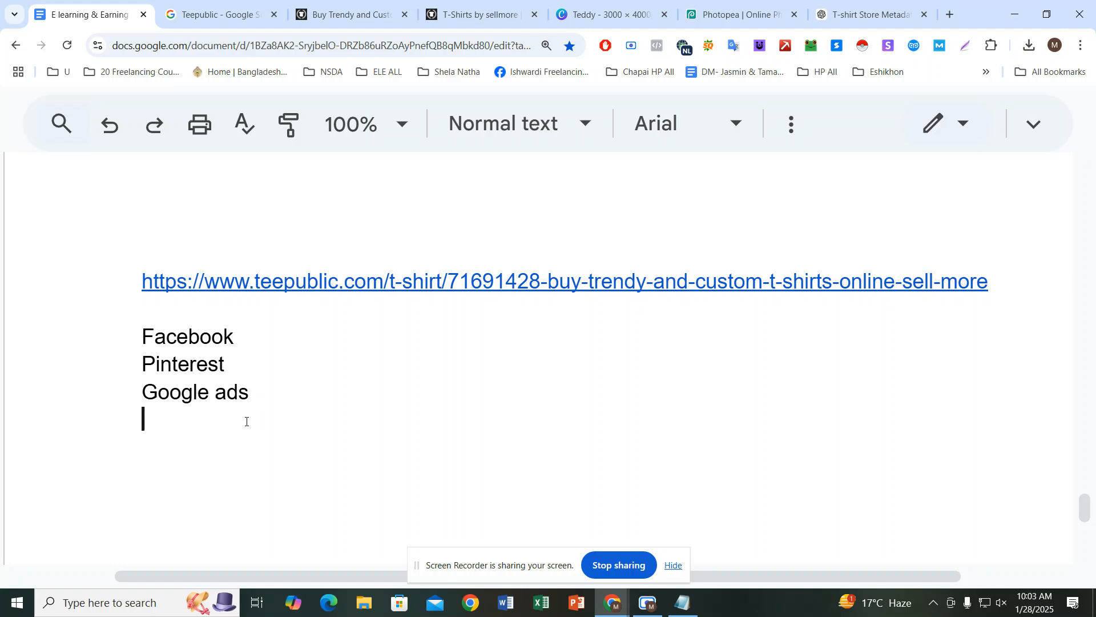
drag(139, 330, 251, 393)
click(252, 393)
click(239, 332)
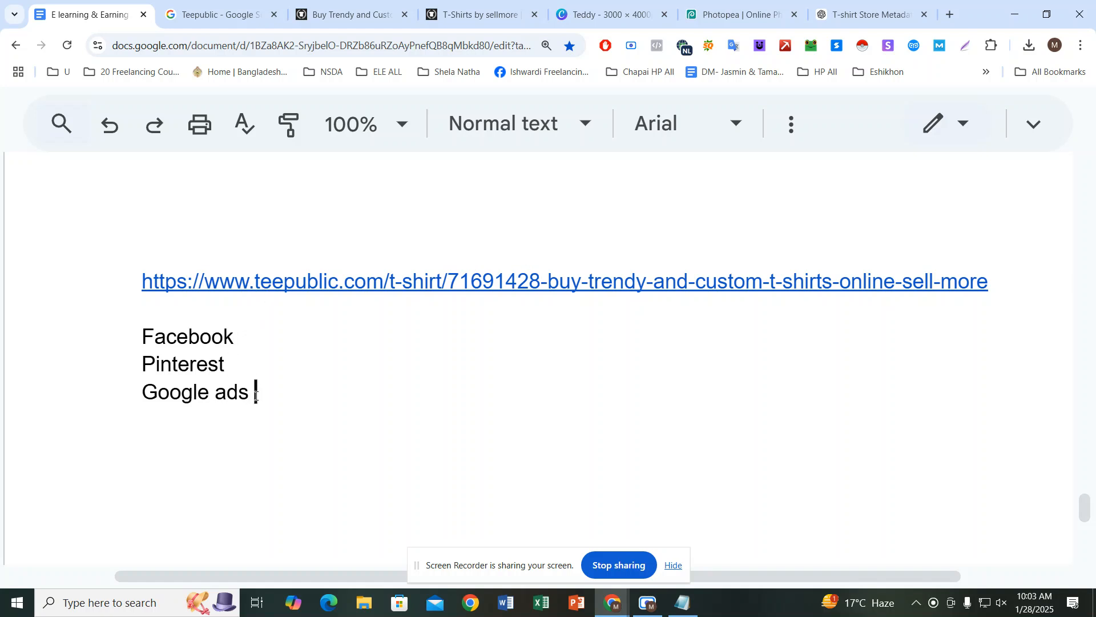
Step: Copy the word Pinterest from the list, search Google for it in a new tab, and open the Pinterest website
drag(136, 361, 225, 367)
key(ctrl+c)
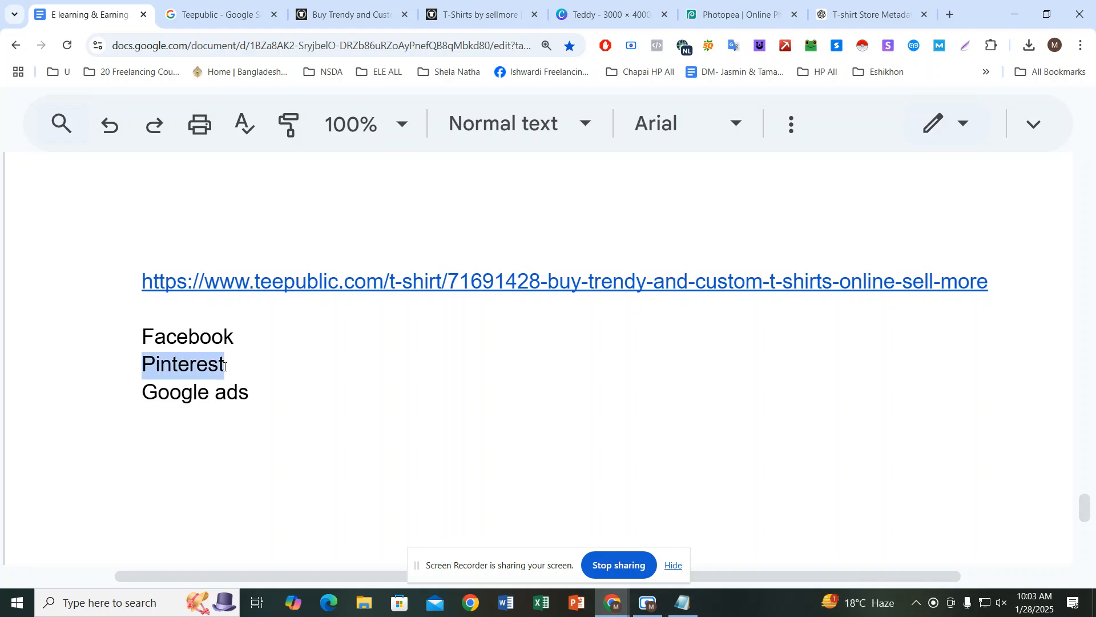
click(950, 14)
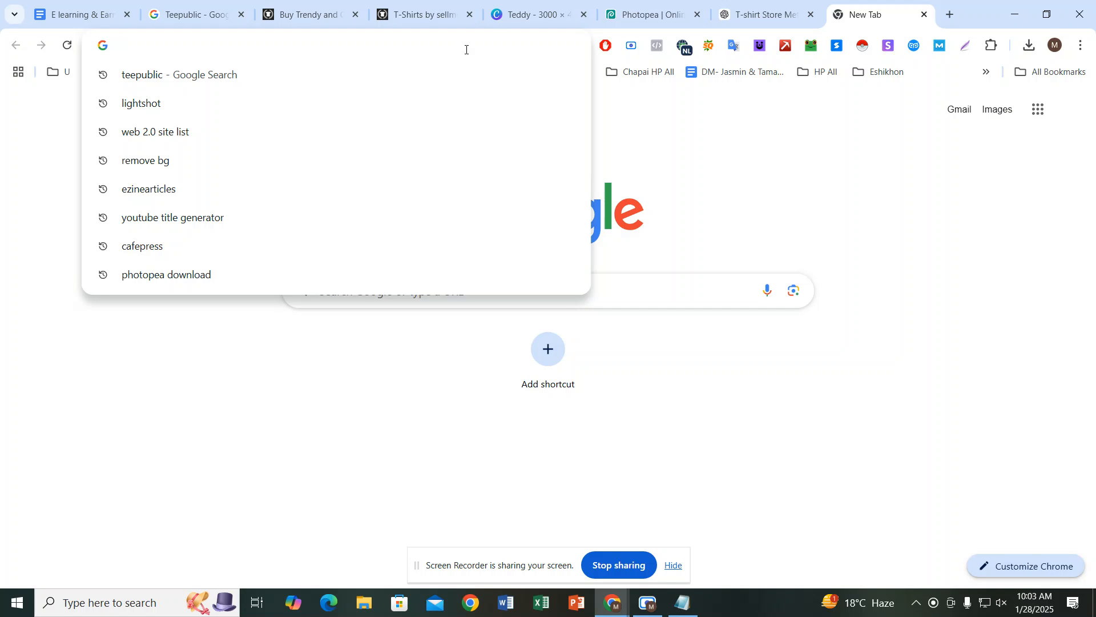
key(ctrl+v)
key(Return)
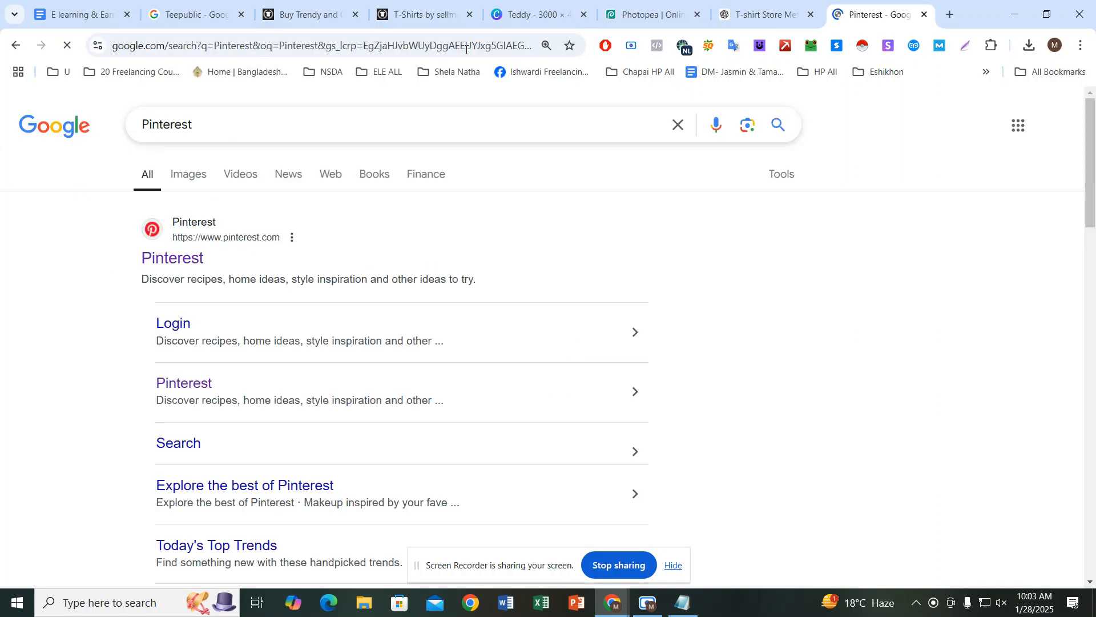
click(182, 258)
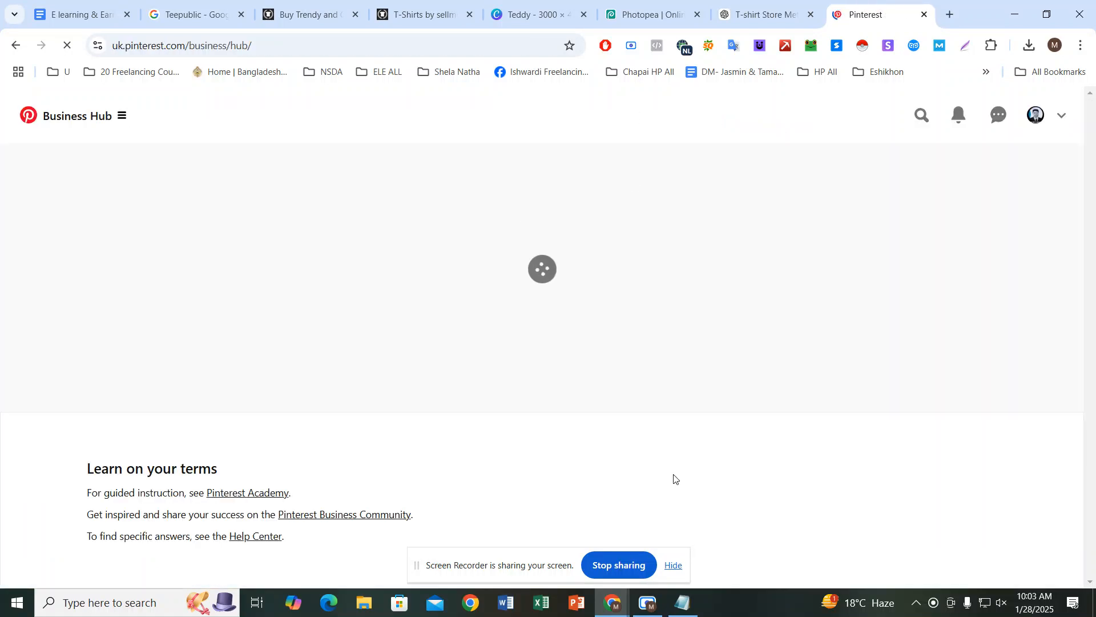
click(650, 610)
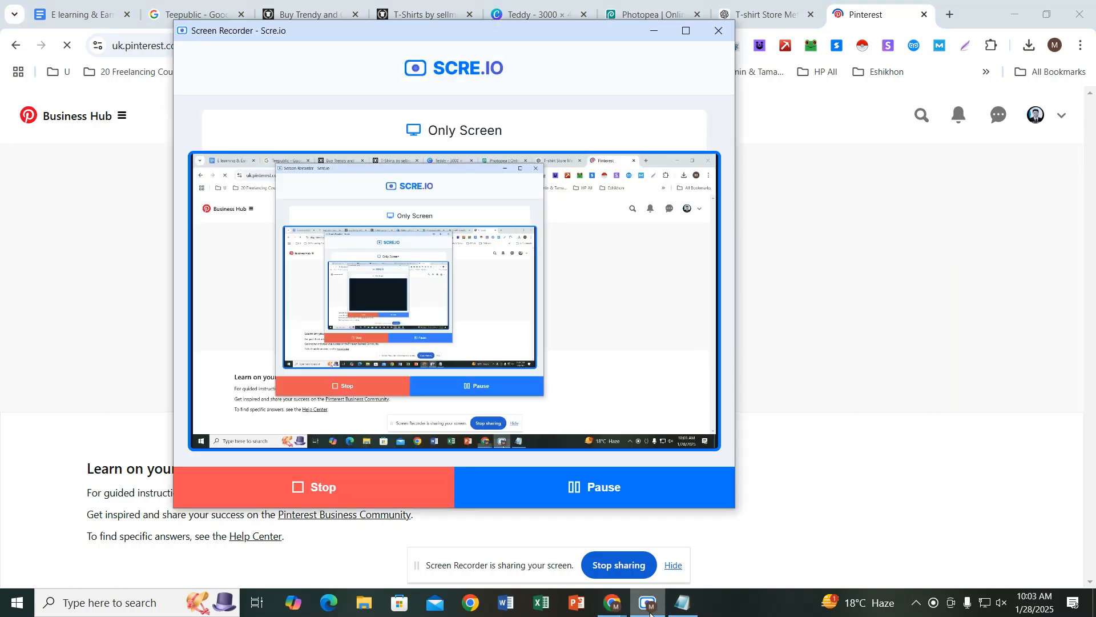
click(793, 330)
click(675, 565)
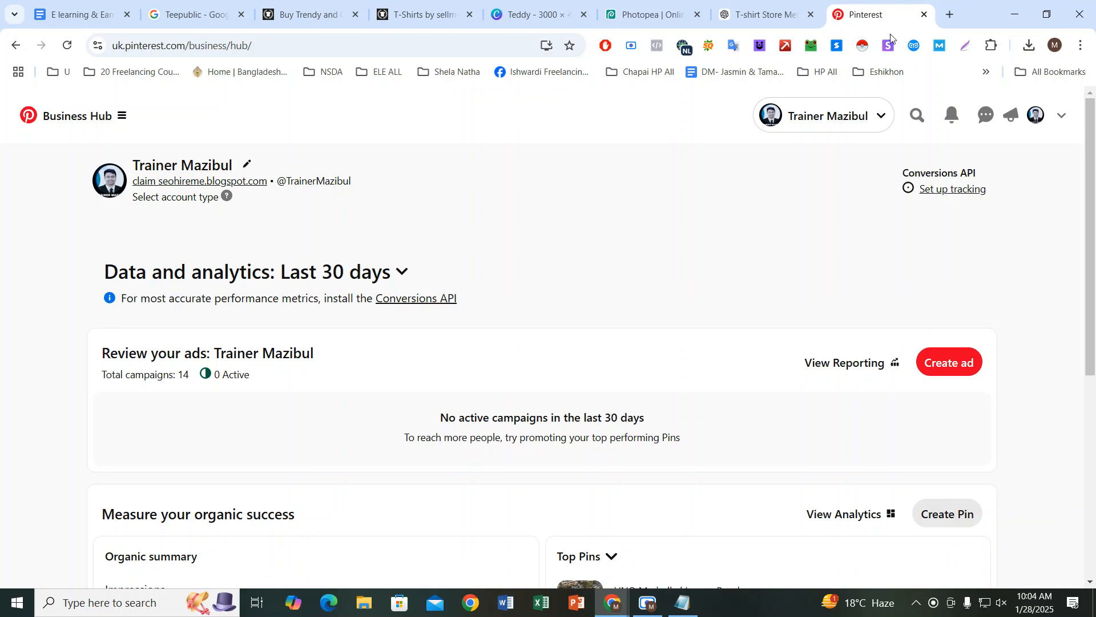
Step: Look through the Pinterest account options, dismissing the notice about linking external accounts, and glance over the Business Hub page
click(1063, 117)
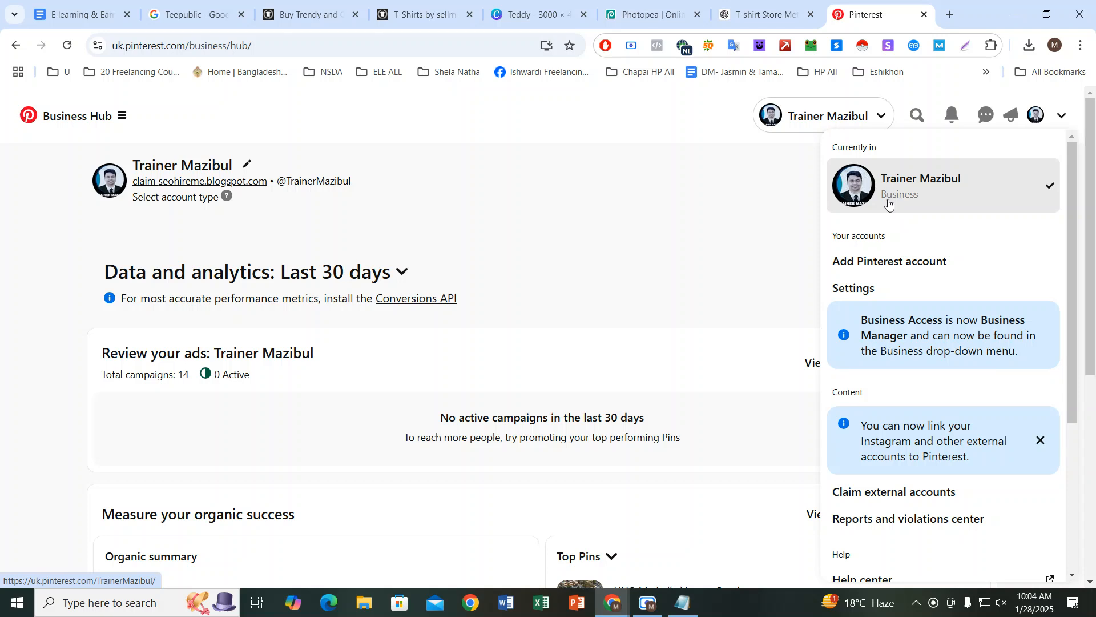
click(1039, 441)
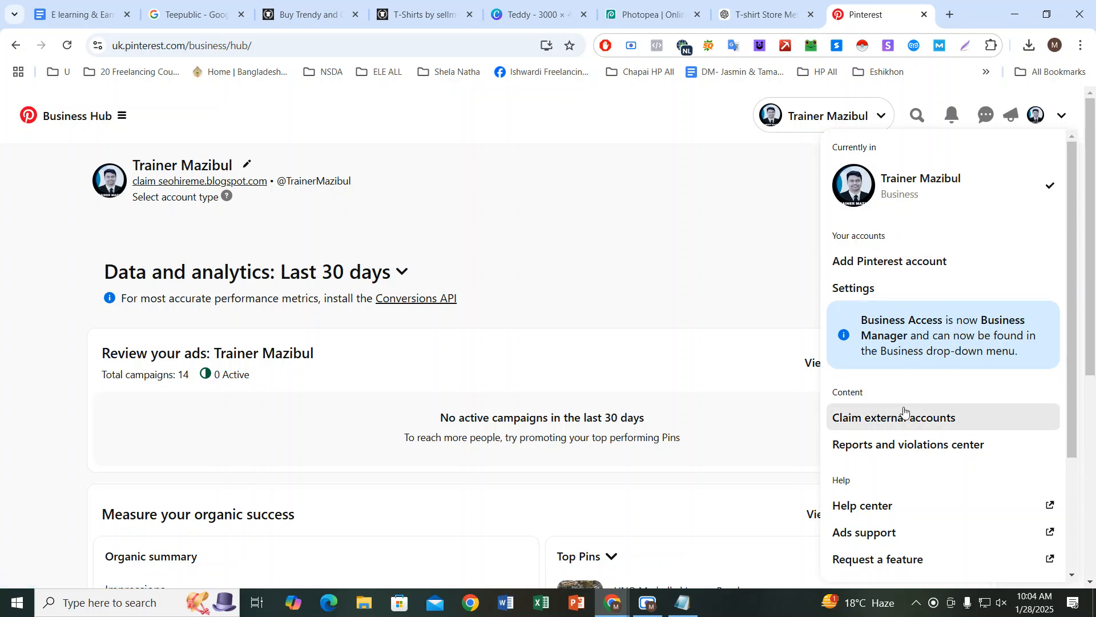
scroll(904, 420, down, 3)
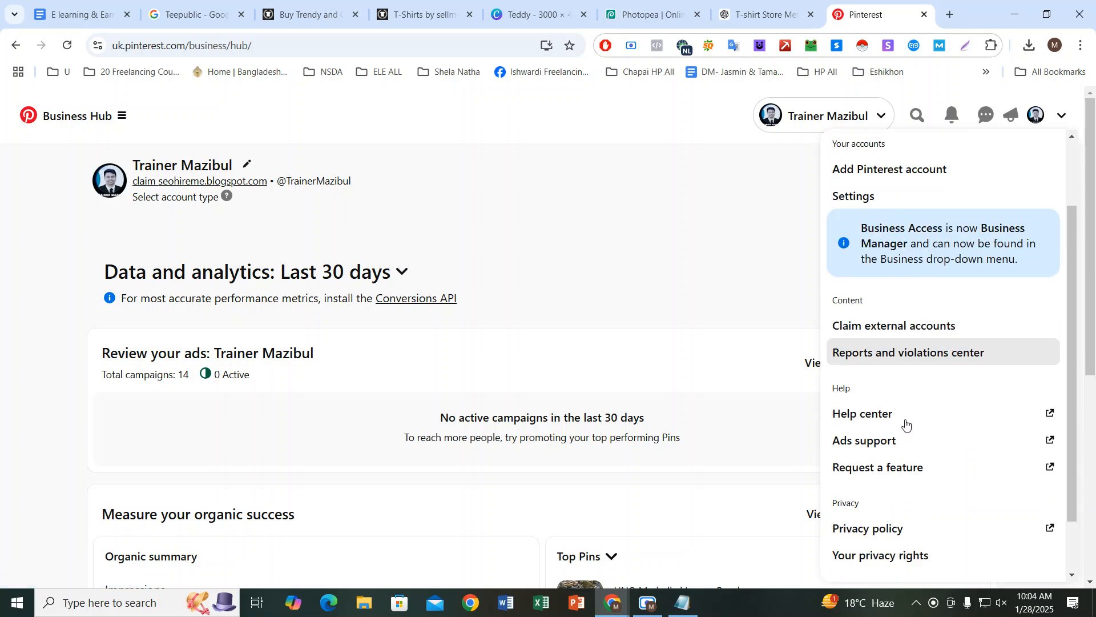
click(580, 260)
scroll(805, 320, down, 2)
scroll(628, 340, up, 2)
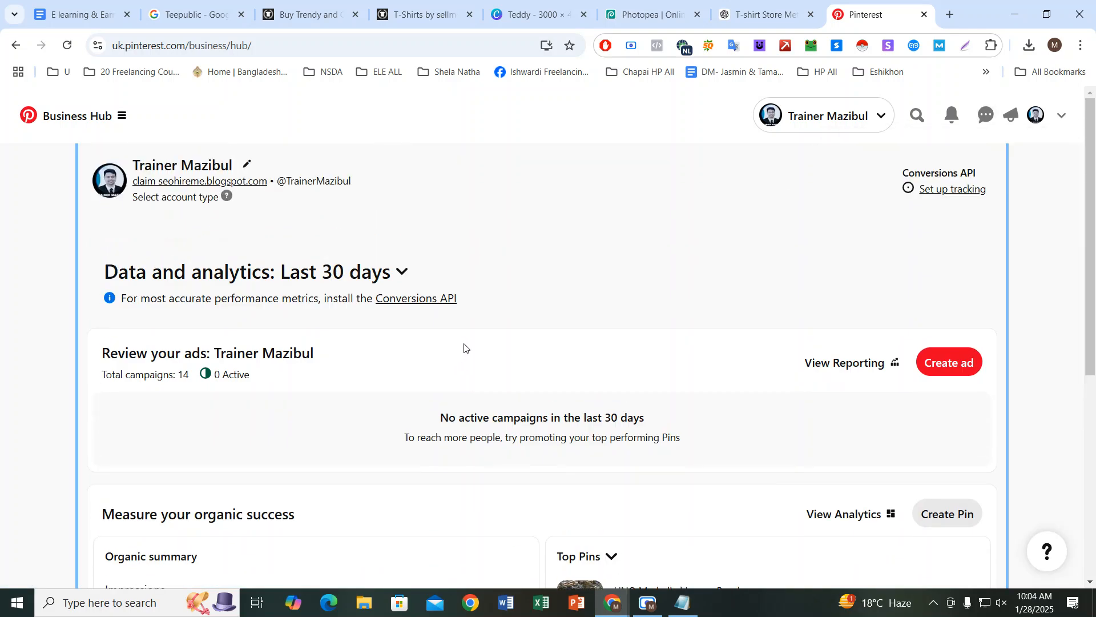
Step: Open the account's own Pinterest profile page and look at its create options
click(1036, 114)
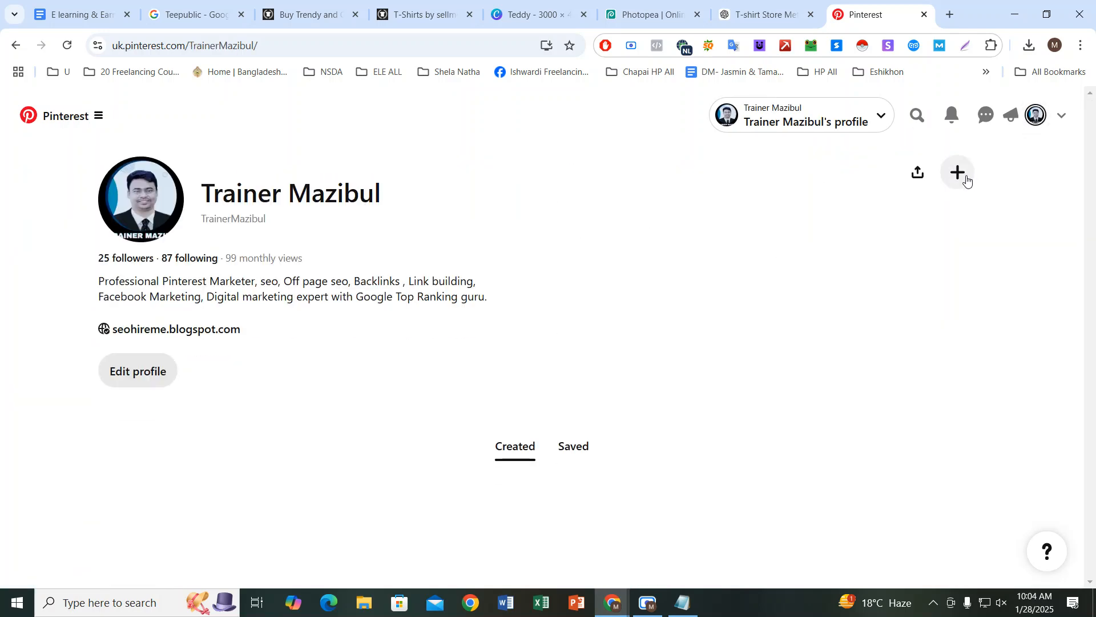
click(963, 173)
click(834, 137)
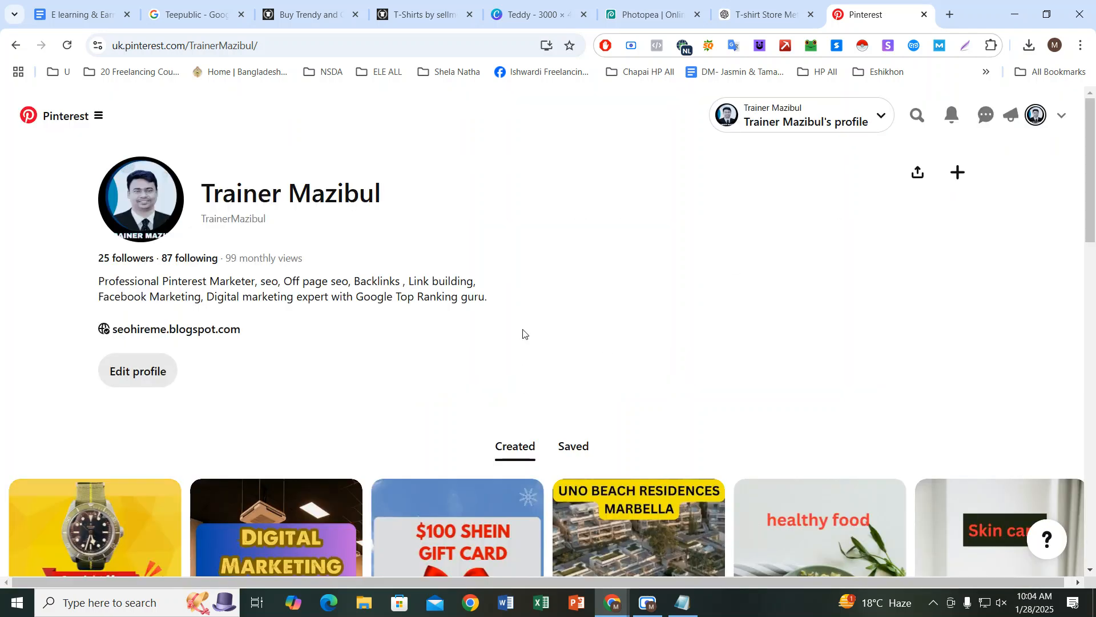
Step: Open the profile's saved boards and start creating a new board
click(569, 444)
scroll(582, 368, down, 5)
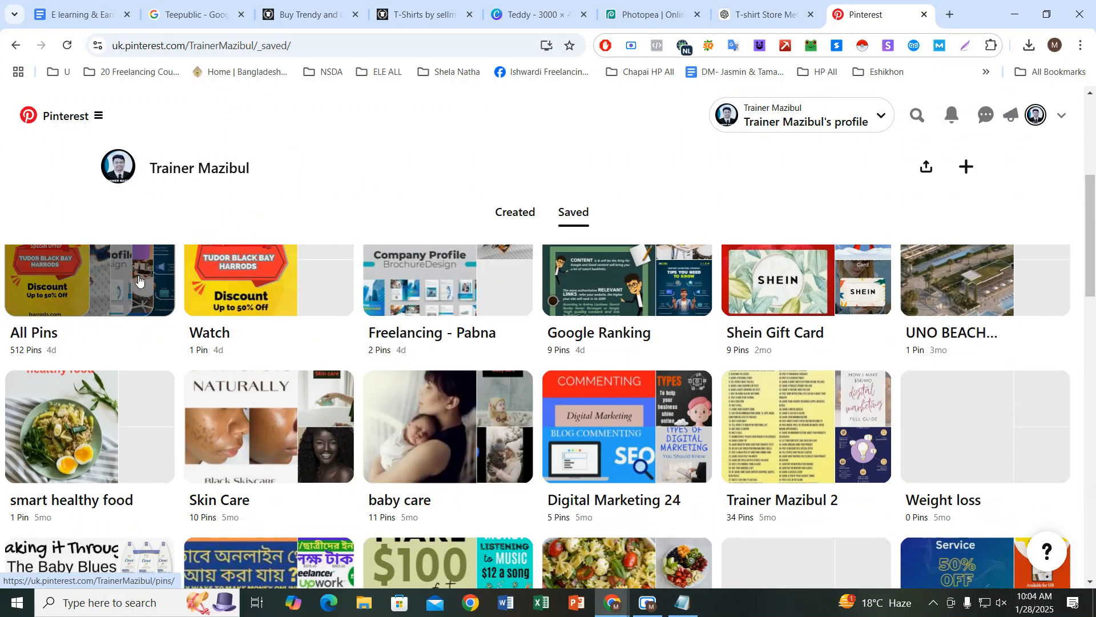
scroll(906, 283, up, 4)
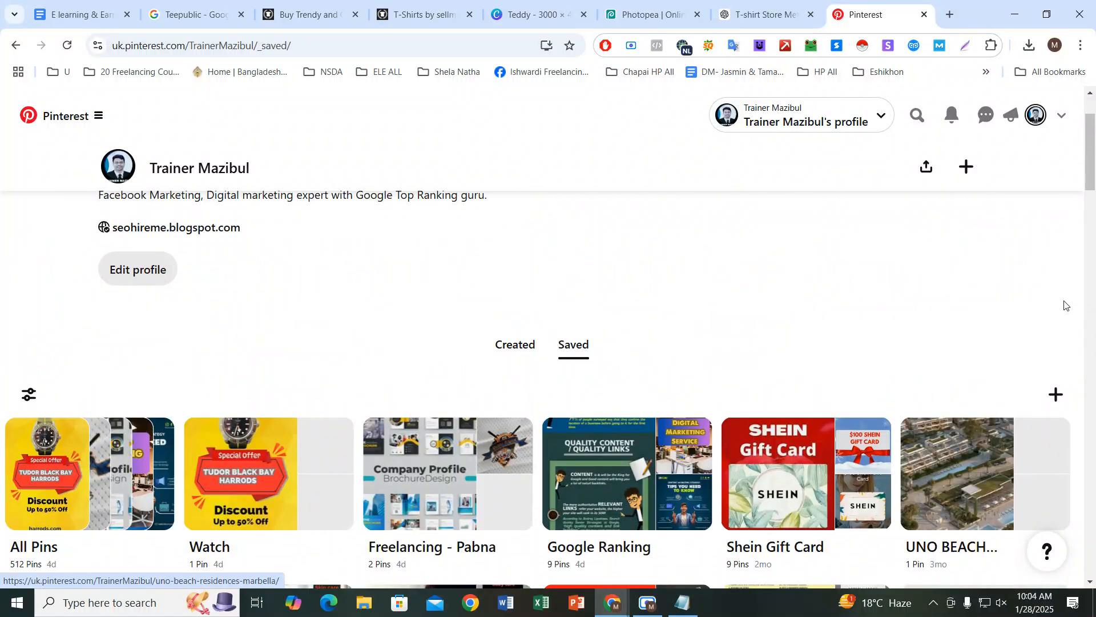
click(1054, 398)
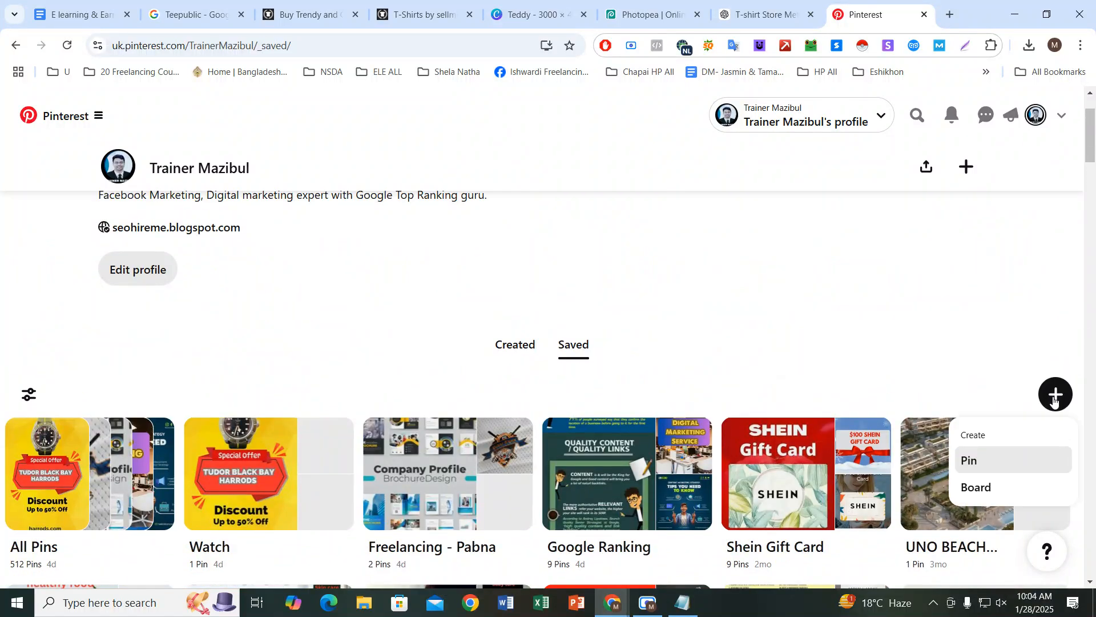
click(975, 487)
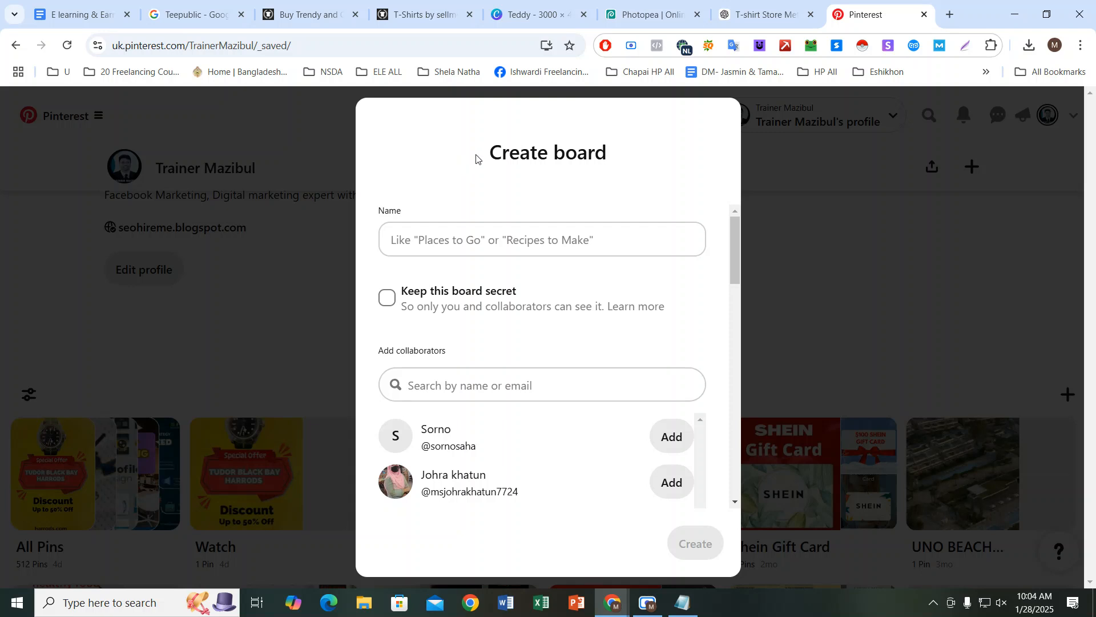
drag(476, 158, 616, 159)
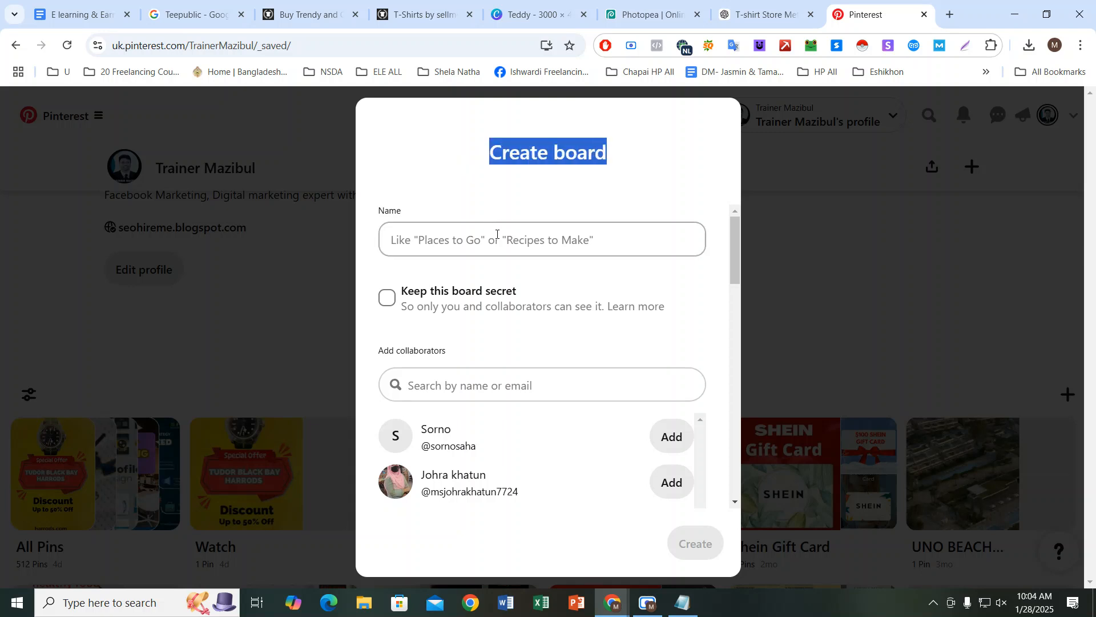
click(535, 148)
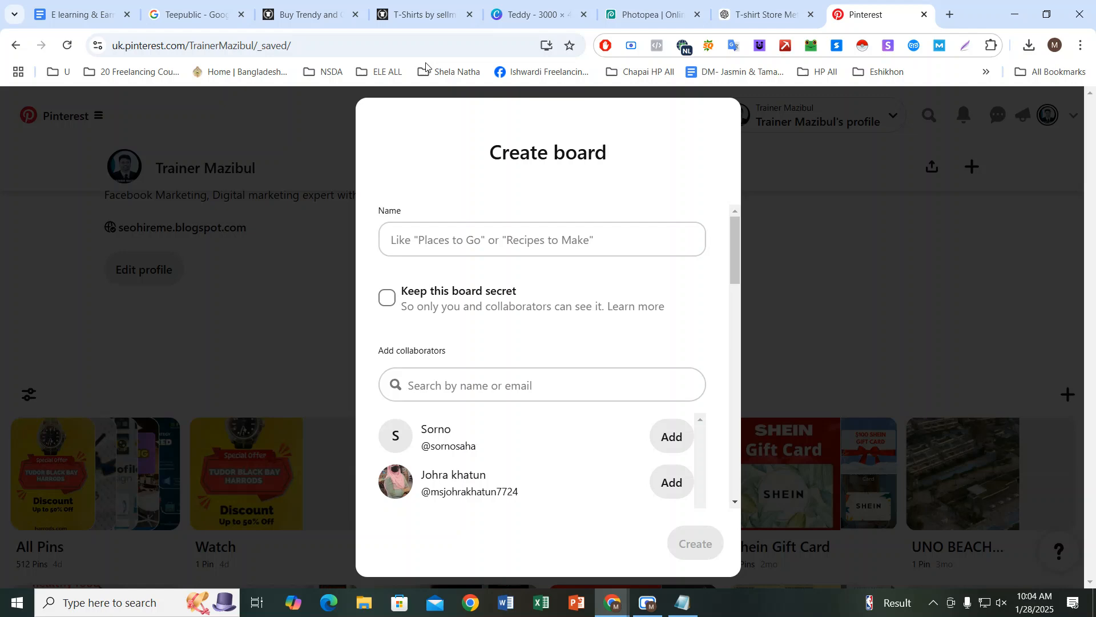
Step: Look over the sellmore store on TeePublic, and copy the word T-Shirt from the teddy bear listing's title
click(404, 5)
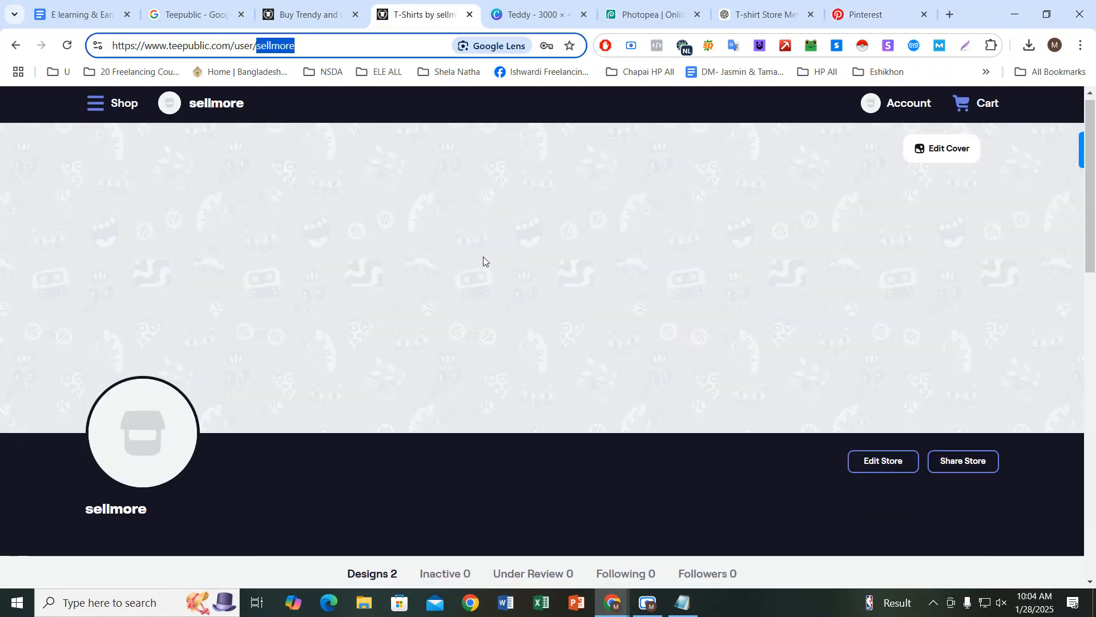
scroll(483, 259, down, 10)
scroll(479, 267, up, 7)
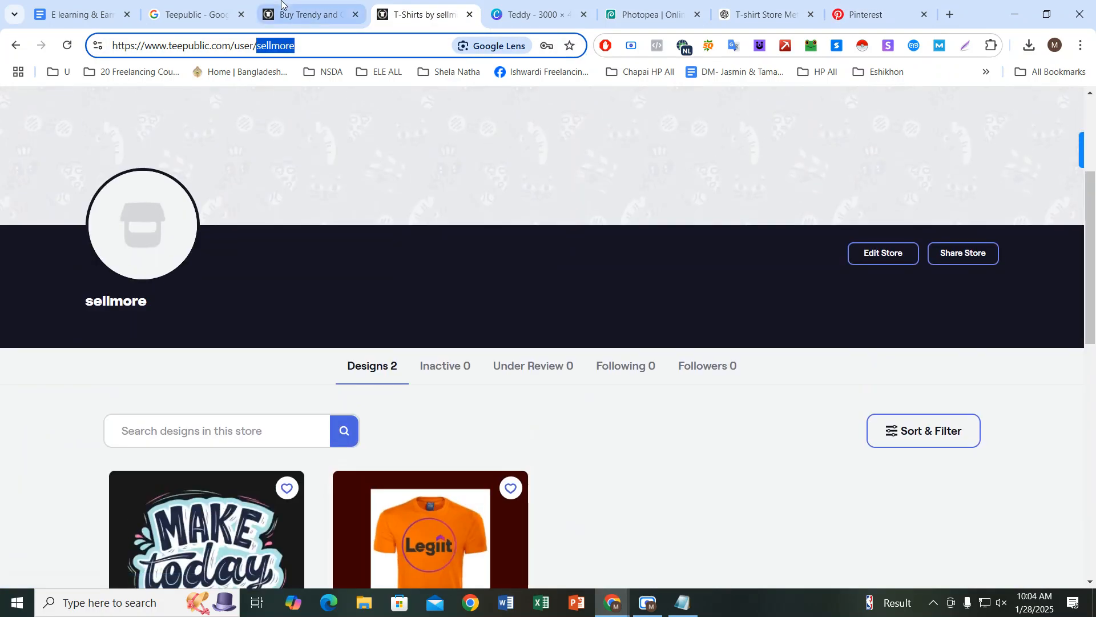
click(283, 6)
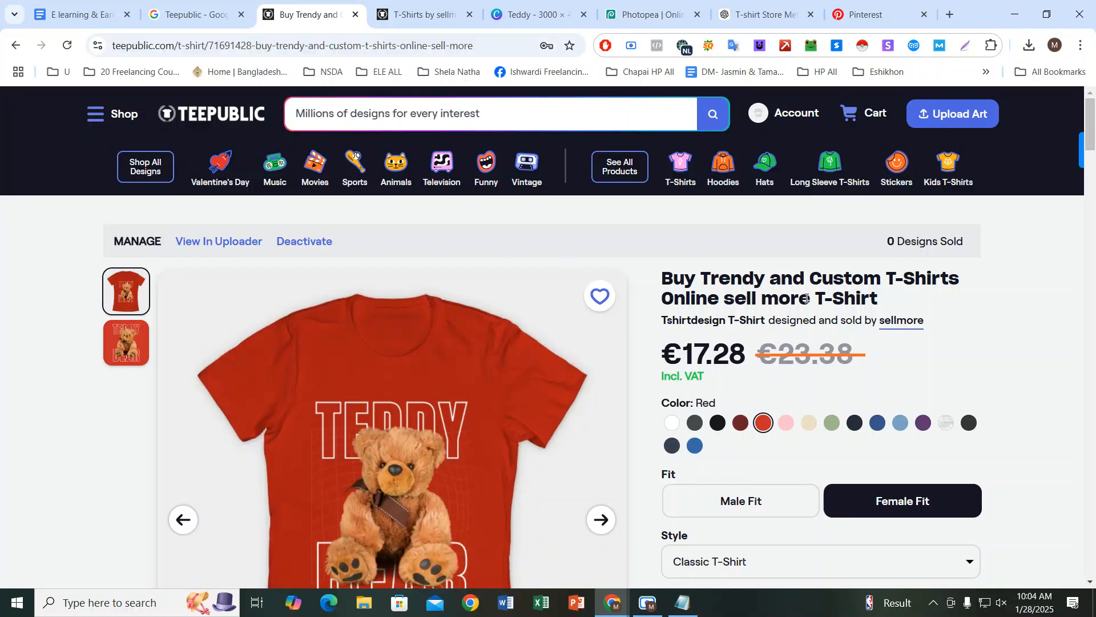
drag(815, 298, 881, 298)
key(ctrl+c)
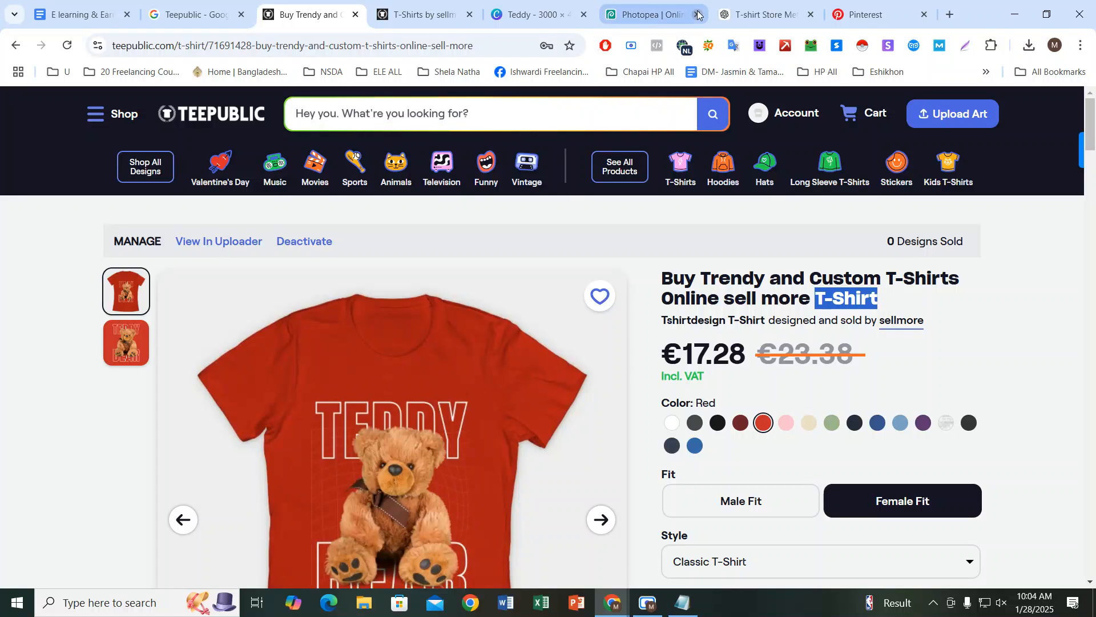
Step: Return to Pinterest, name the new board T-Shirt for USA using the copied word, and create it
click(875, 3)
click(467, 240)
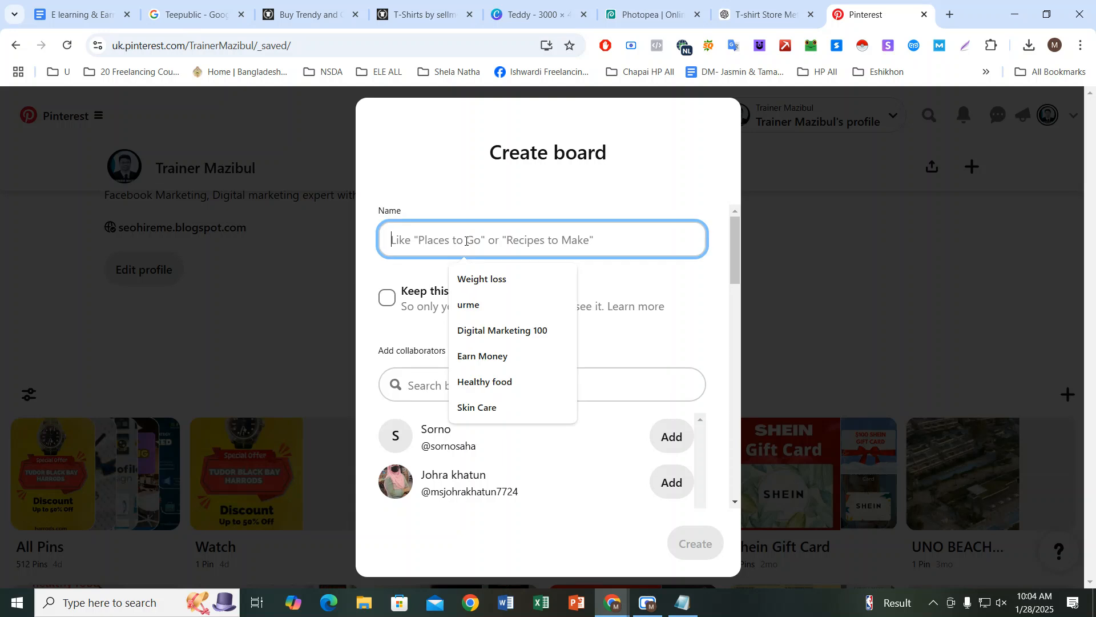
key(ctrl+v)
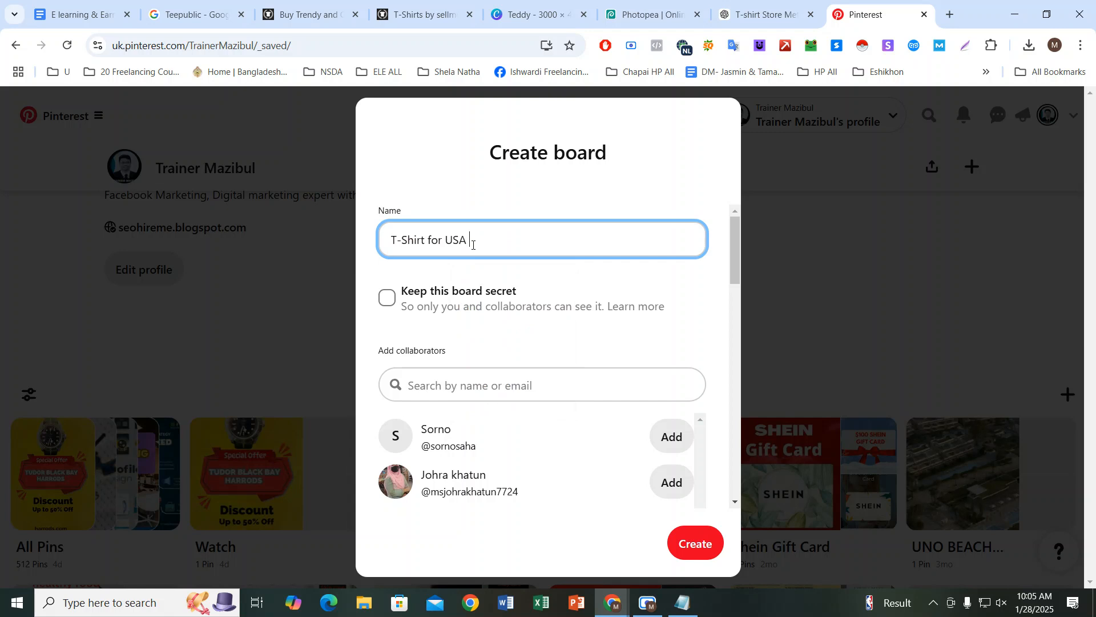
drag(475, 240, 393, 239)
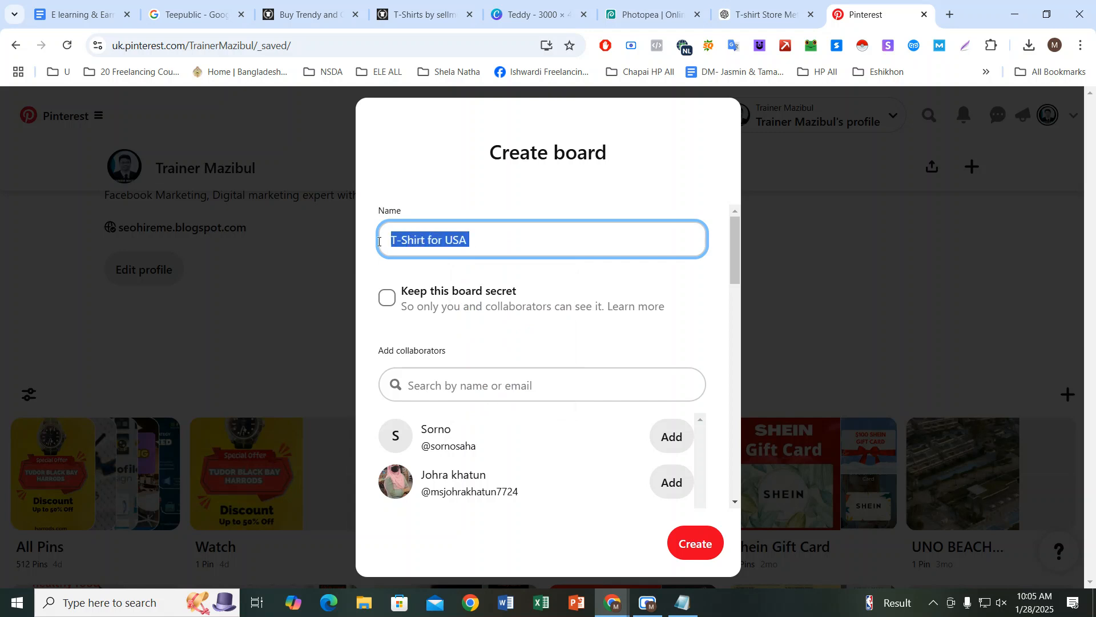
click(701, 537)
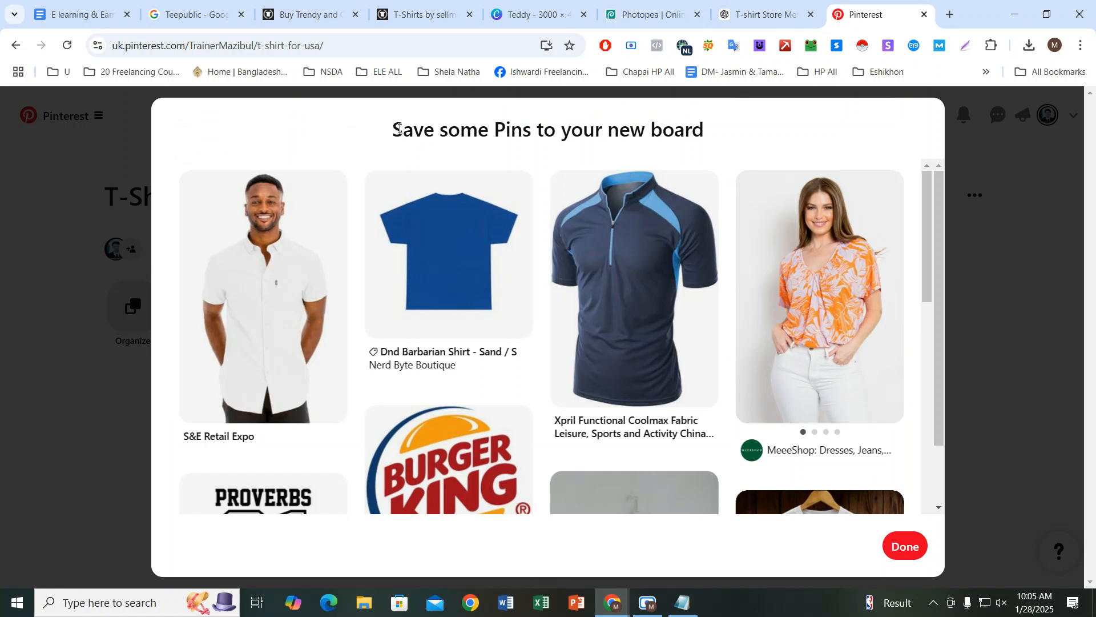
drag(399, 129, 625, 140)
click(507, 142)
drag(394, 125, 701, 129)
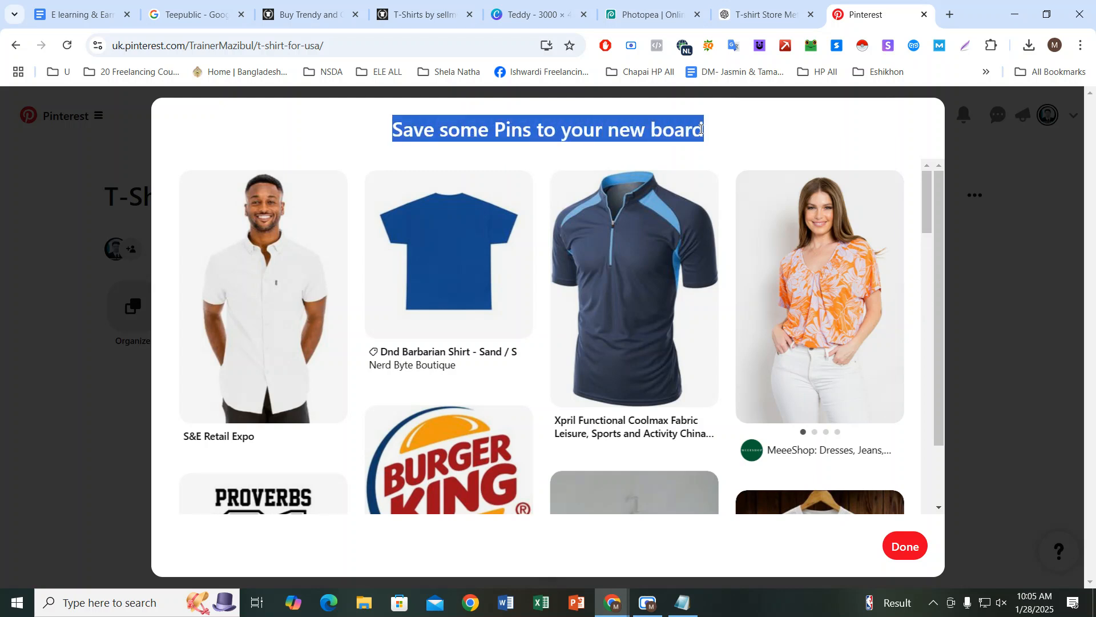
click(659, 123)
Step: Save the suggested Army Of The Lord T-Shirt and red Thin Yellow Line Usa Flag shirt pins to the new board
mouse_move(577, 240)
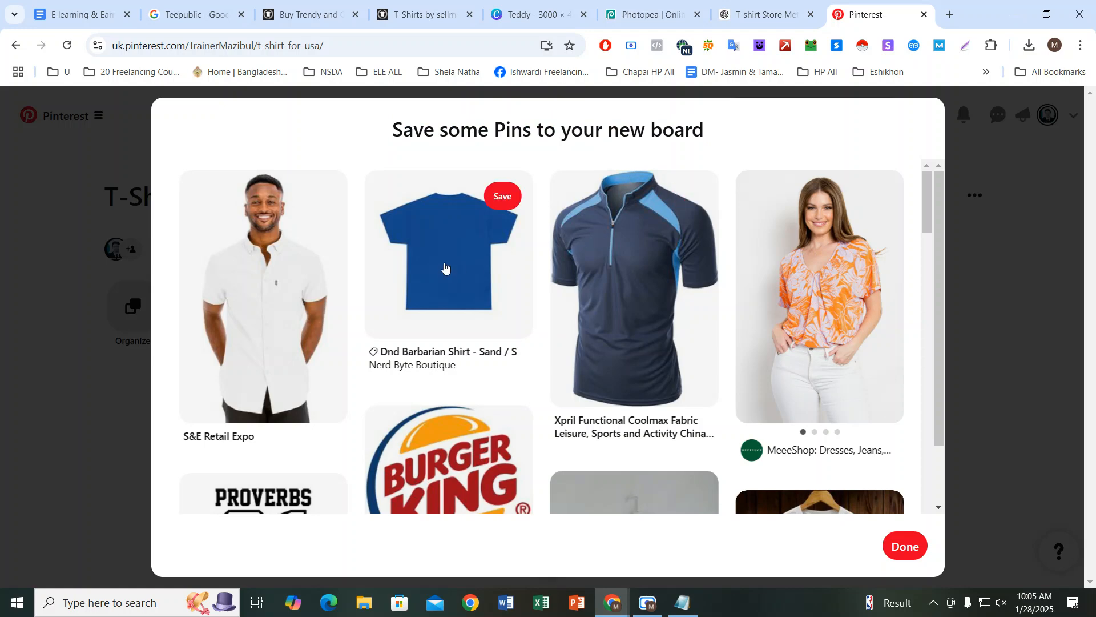
scroll(543, 245, down, 3)
scroll(543, 244, down, 2)
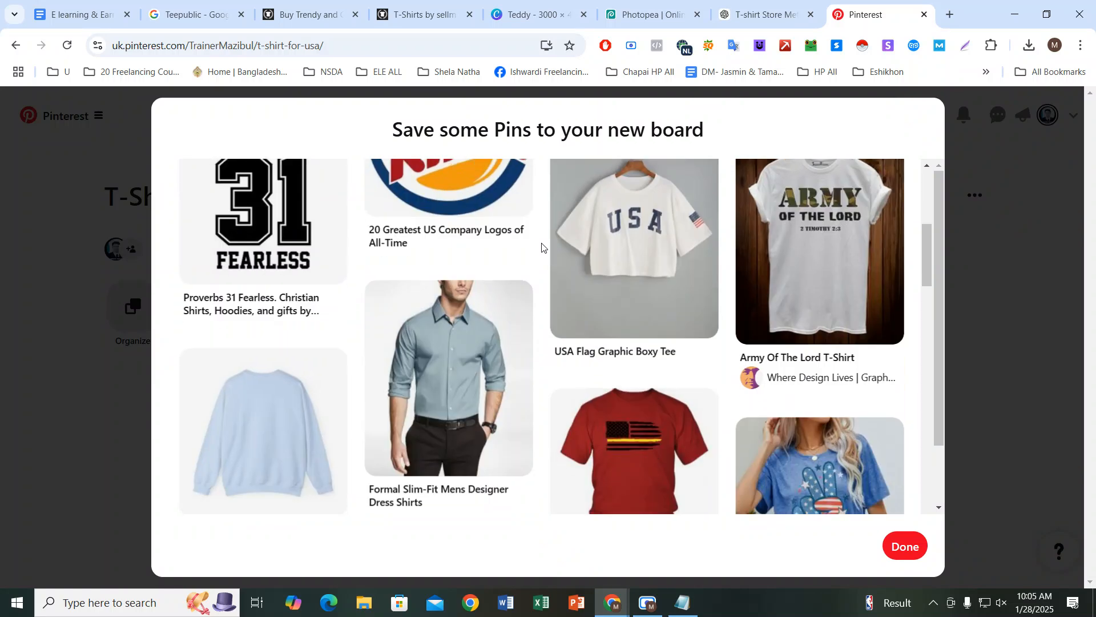
mouse_move(869, 235)
scroll(869, 239, up, 1)
click(873, 232)
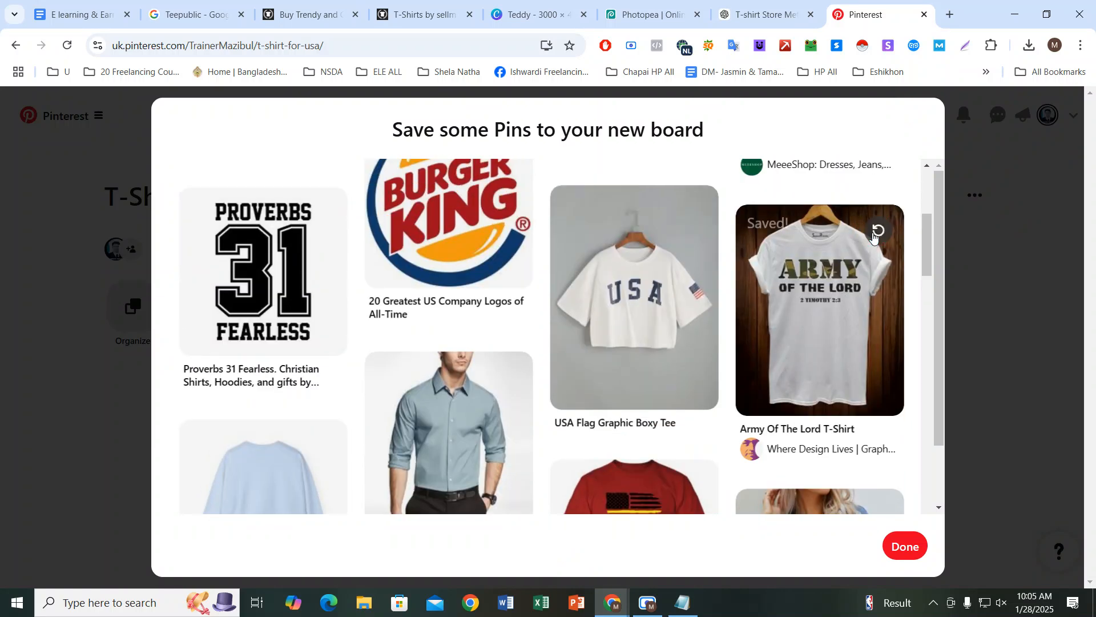
scroll(568, 300, down, 2)
scroll(568, 300, down, 1)
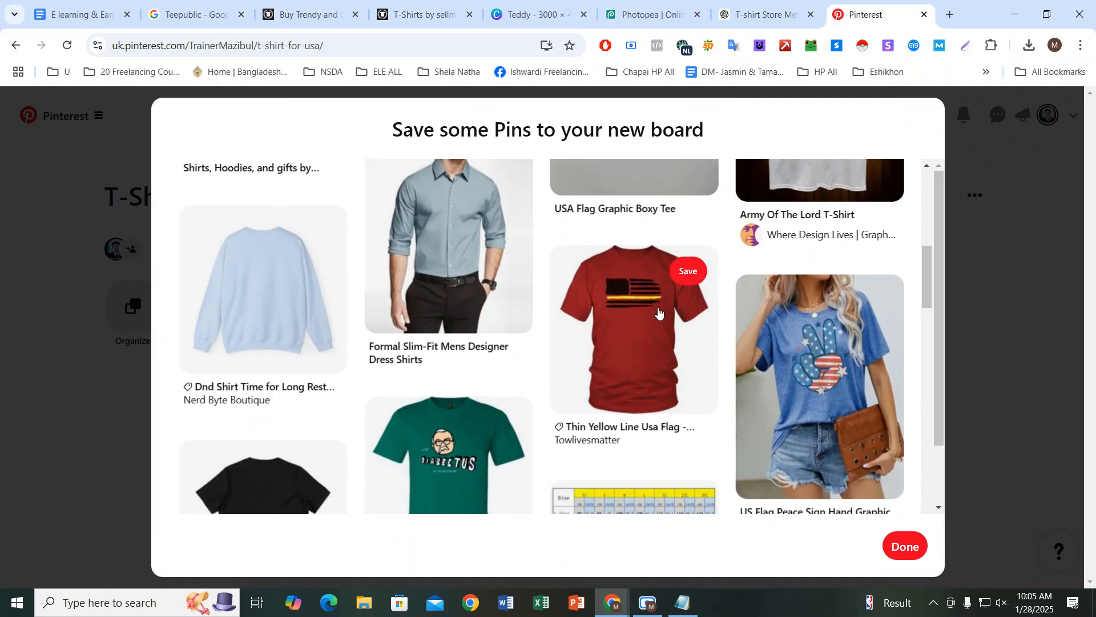
click(684, 276)
Step: Save the US Flag Peace Sign Hand Graphic Tee and green Mr Diabeetus T-shirt pins to the board
scroll(683, 278, down, 2)
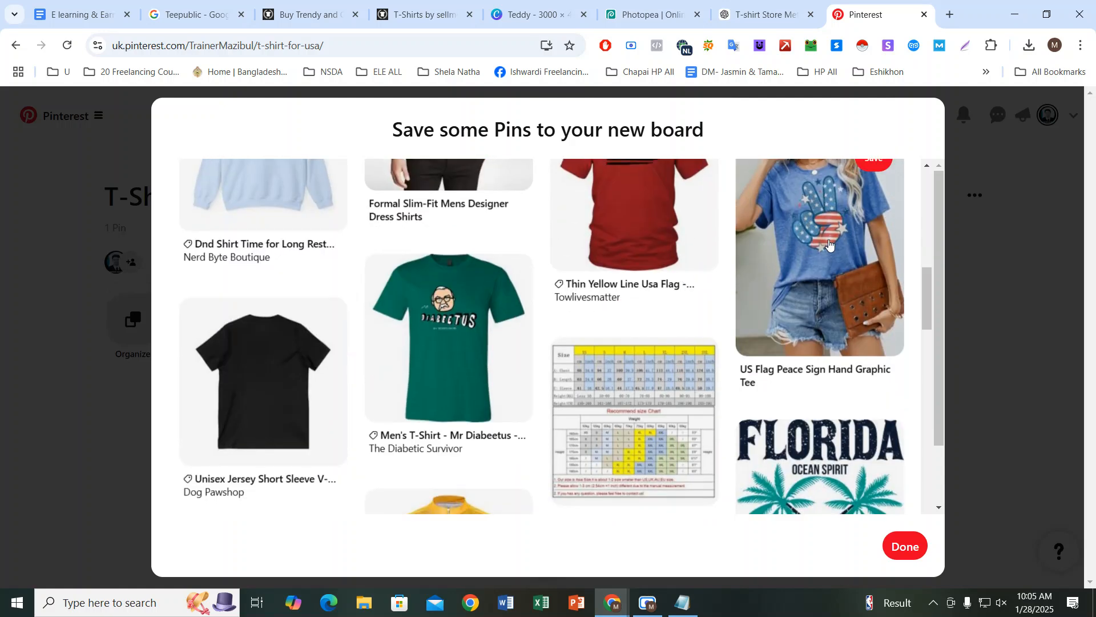
scroll(874, 234, up, 1)
click(877, 231)
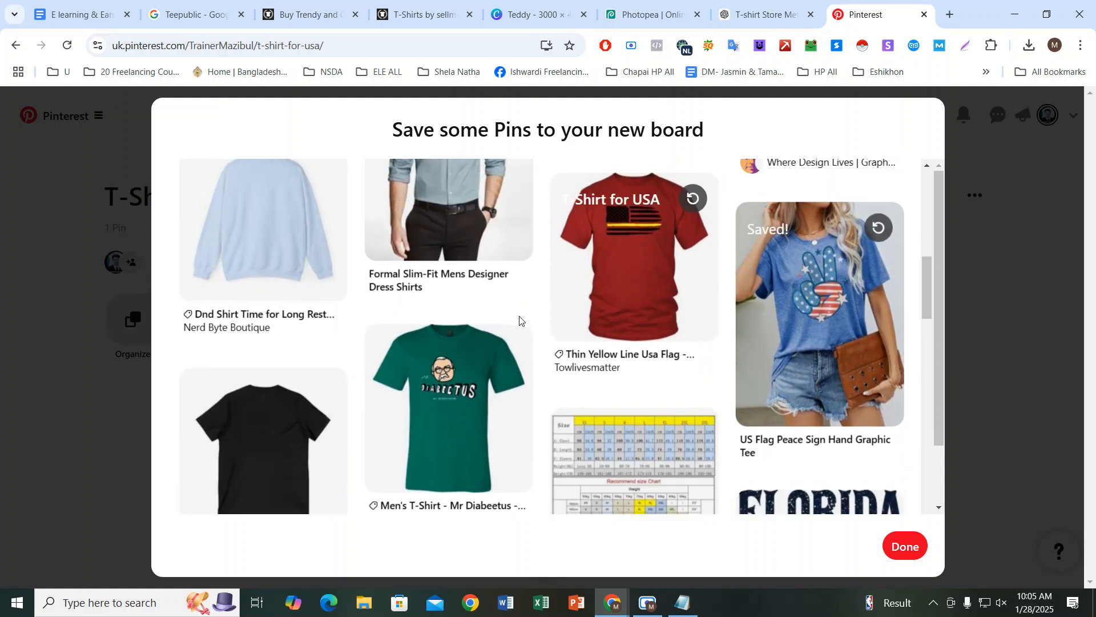
scroll(502, 280, down, 1)
click(502, 277)
Step: Save the red God Has a Plan T-shirt and adidas Boys' Short Sleeve Graphic T-Shirt pins to the board
scroll(499, 297, down, 3)
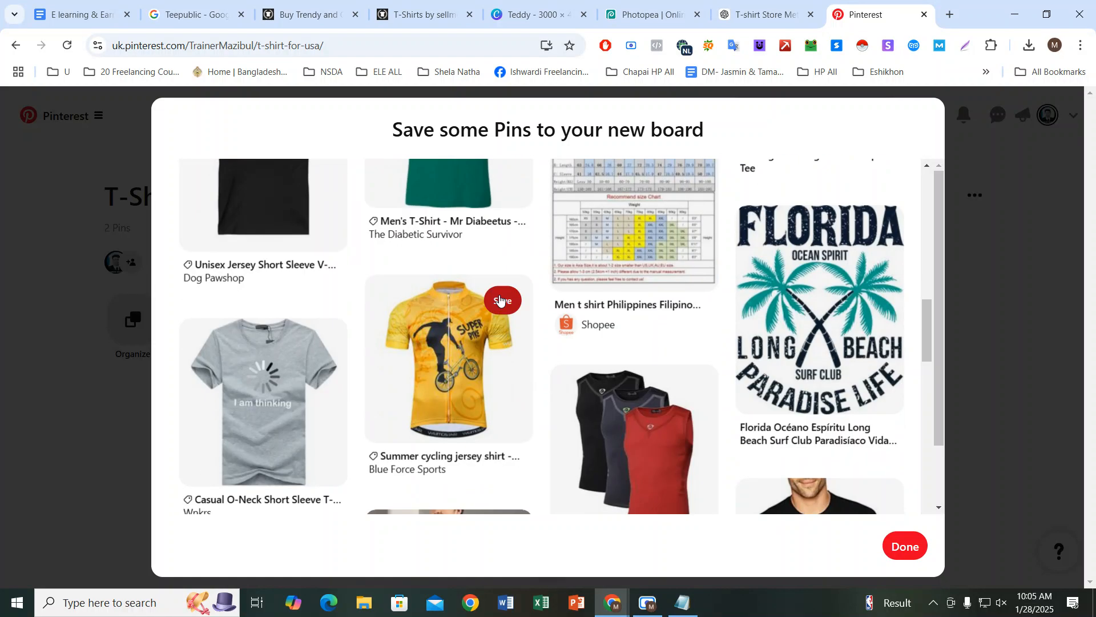
scroll(500, 298, down, 2)
scroll(414, 268, down, 2)
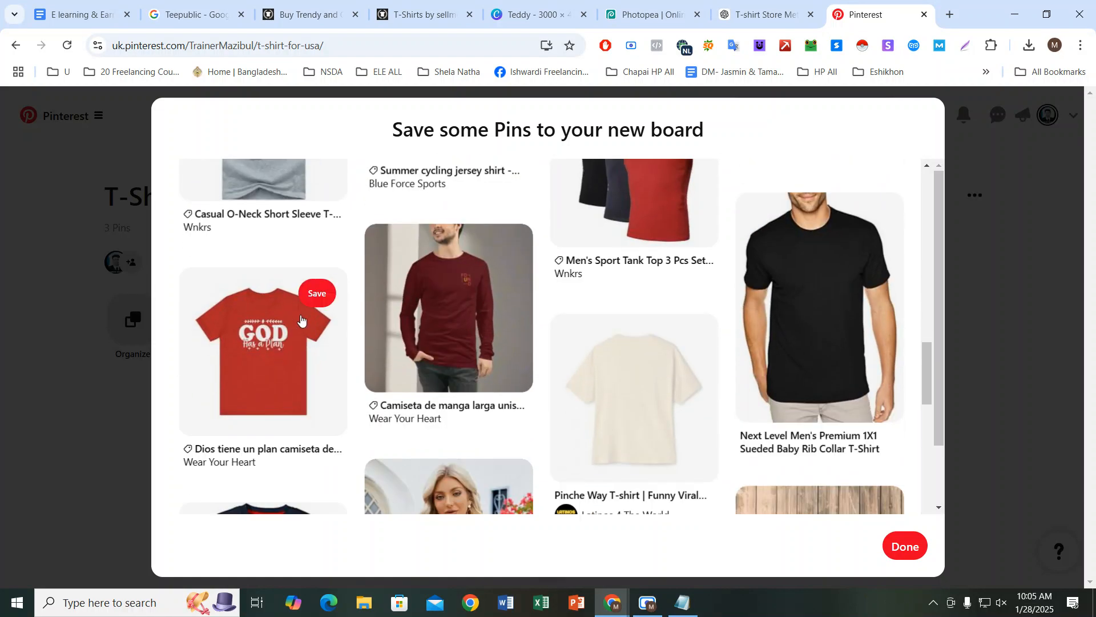
click(317, 293)
scroll(399, 320, down, 3)
scroll(433, 312, down, 3)
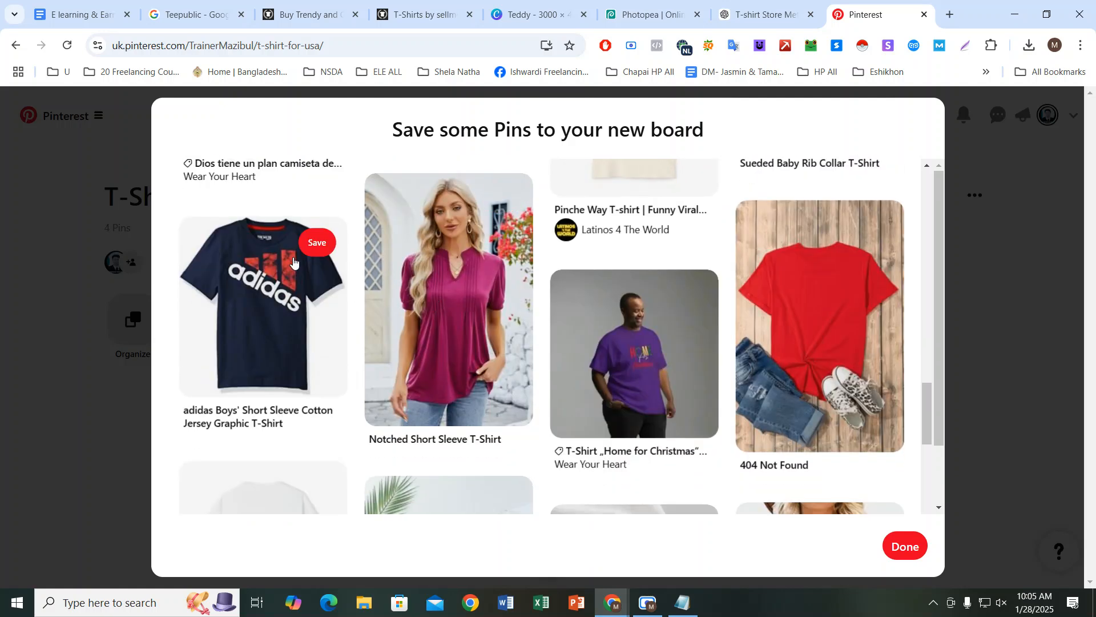
click(319, 243)
Step: Save the Floral USA Graphic T Shirts and Hazel Blues American flag top pins to the board
scroll(551, 330, down, 7)
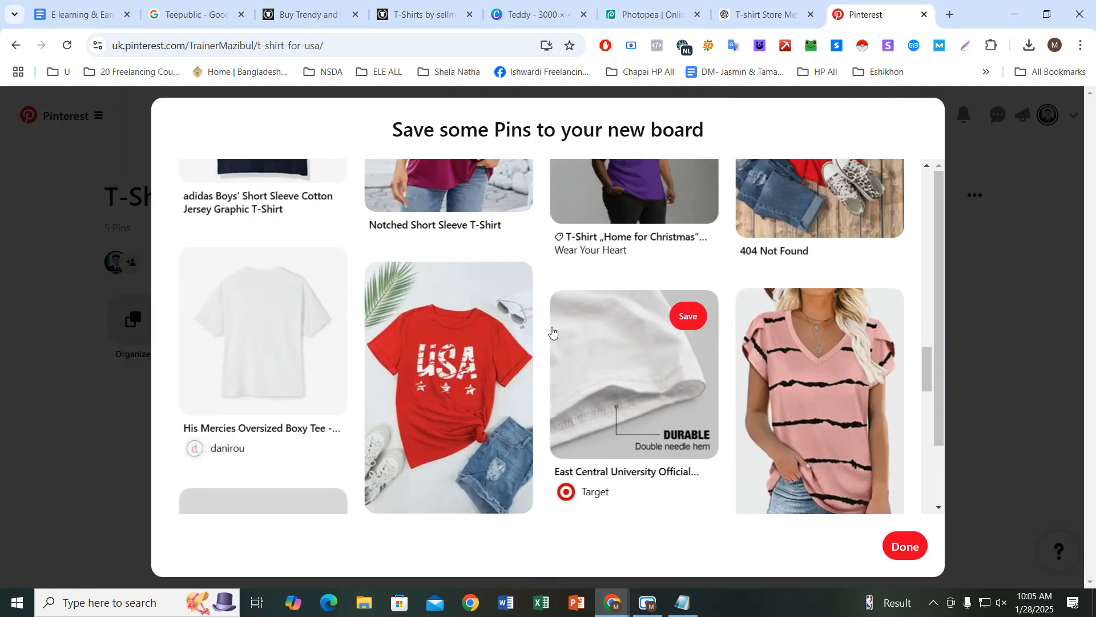
scroll(500, 258, up, 1)
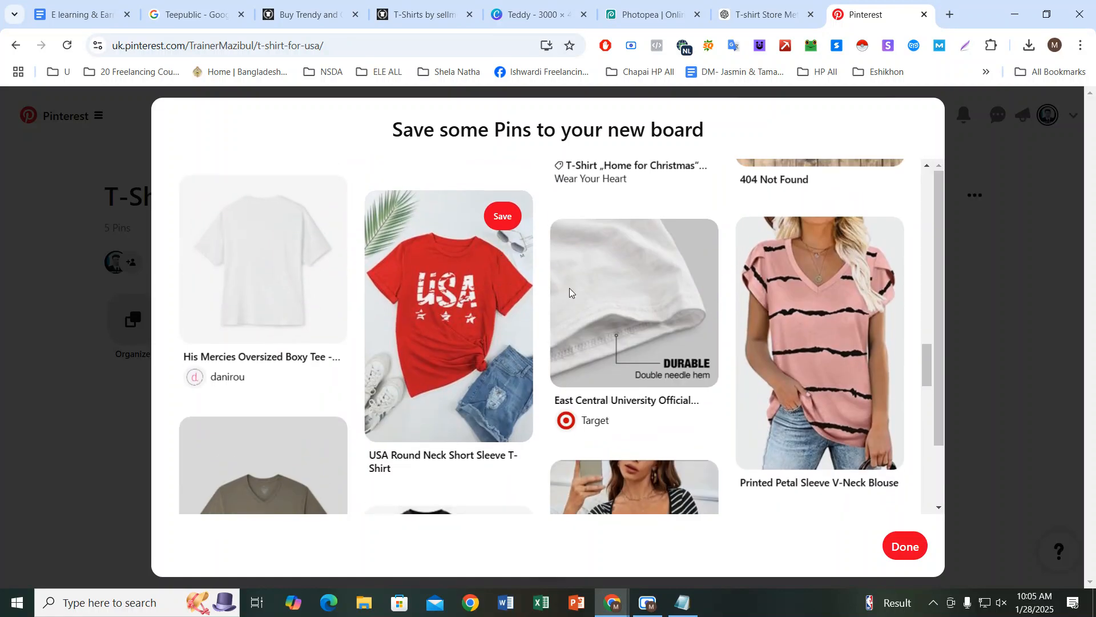
scroll(742, 320, down, 8)
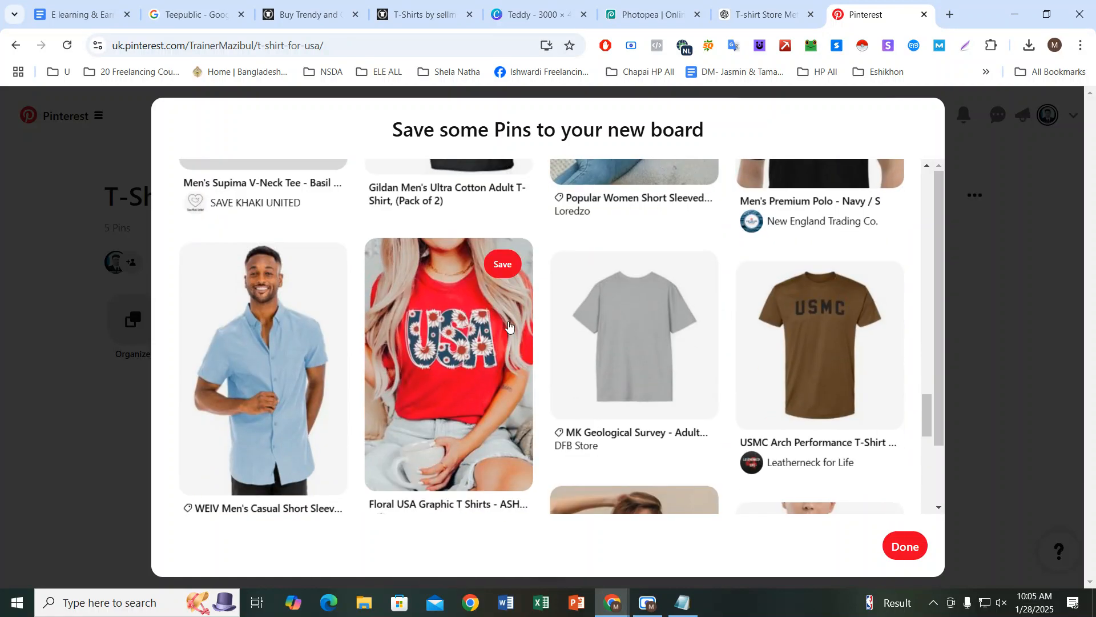
click(505, 264)
scroll(489, 309, down, 3)
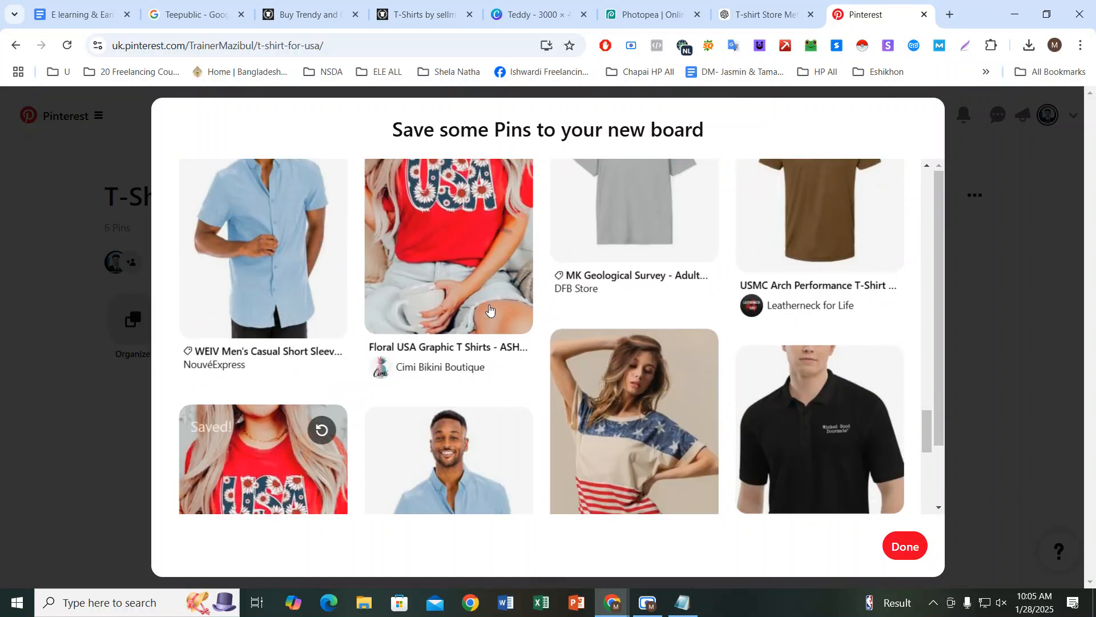
scroll(490, 309, down, 3)
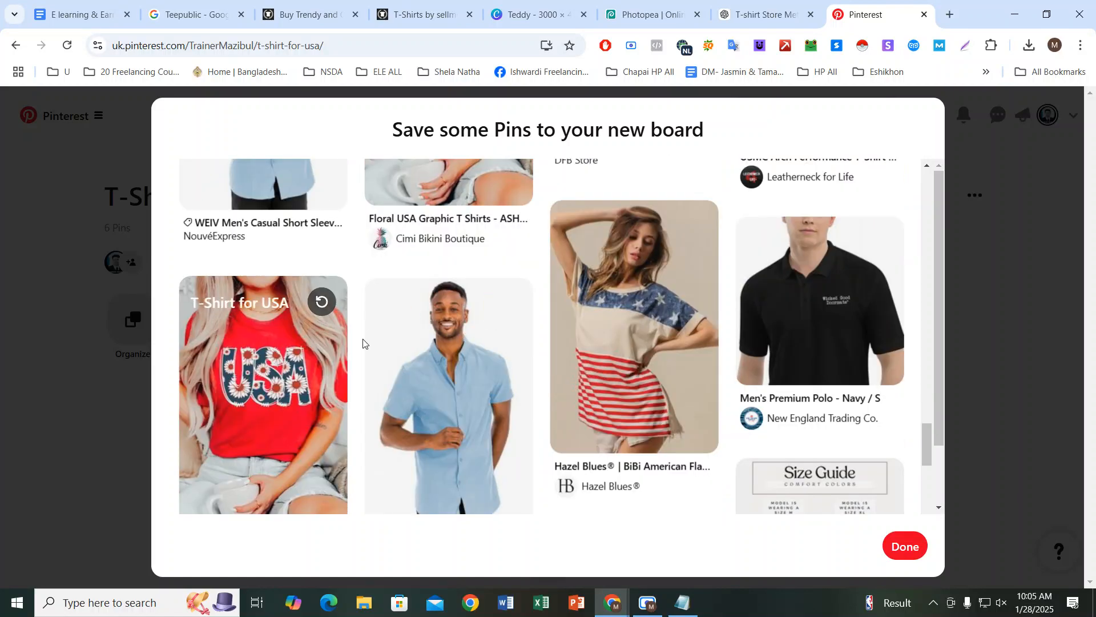
click(689, 227)
Step: Save the light blue USA 4th Of July America Patriotic shirt pin and finish adding suggested pins to the board
scroll(635, 335, down, 4)
scroll(635, 335, down, 3)
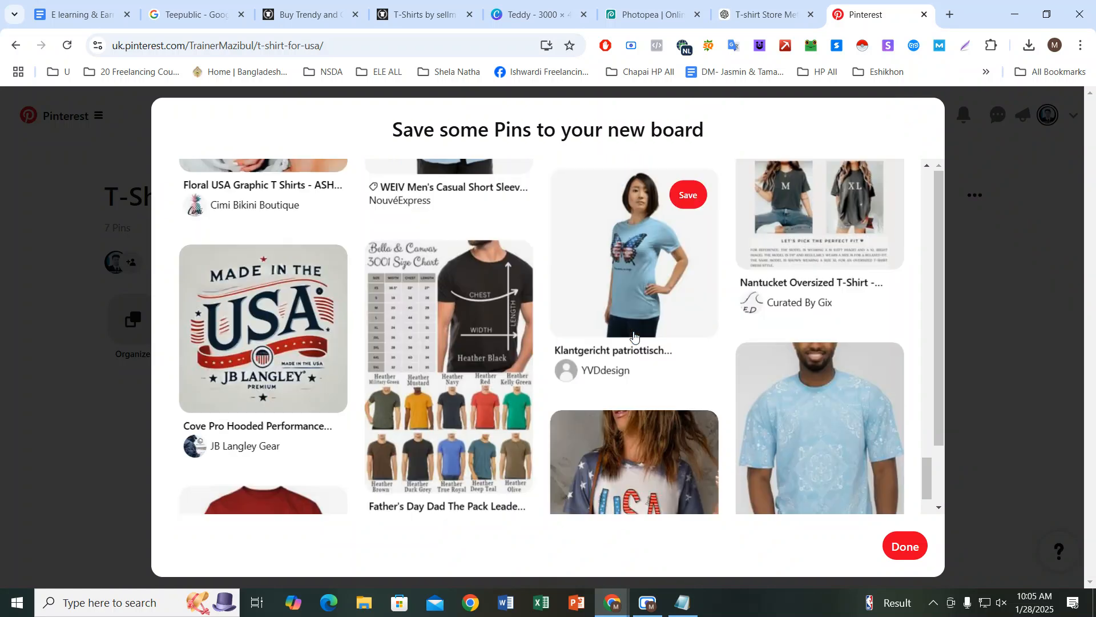
scroll(615, 332, down, 5)
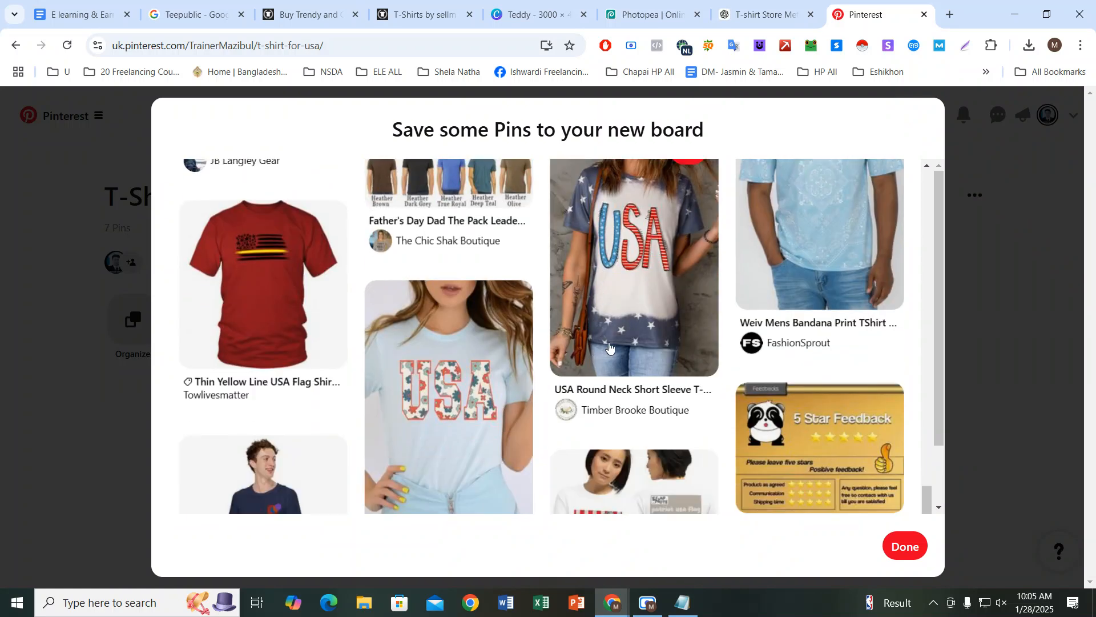
scroll(503, 245, down, 1)
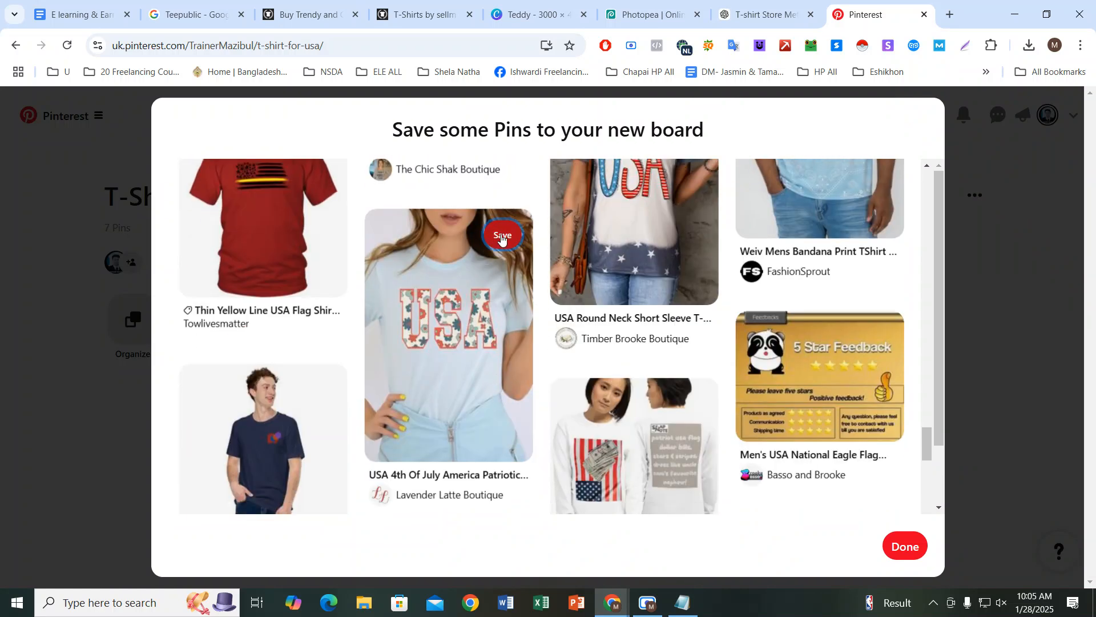
click(501, 235)
scroll(685, 371, up, 5)
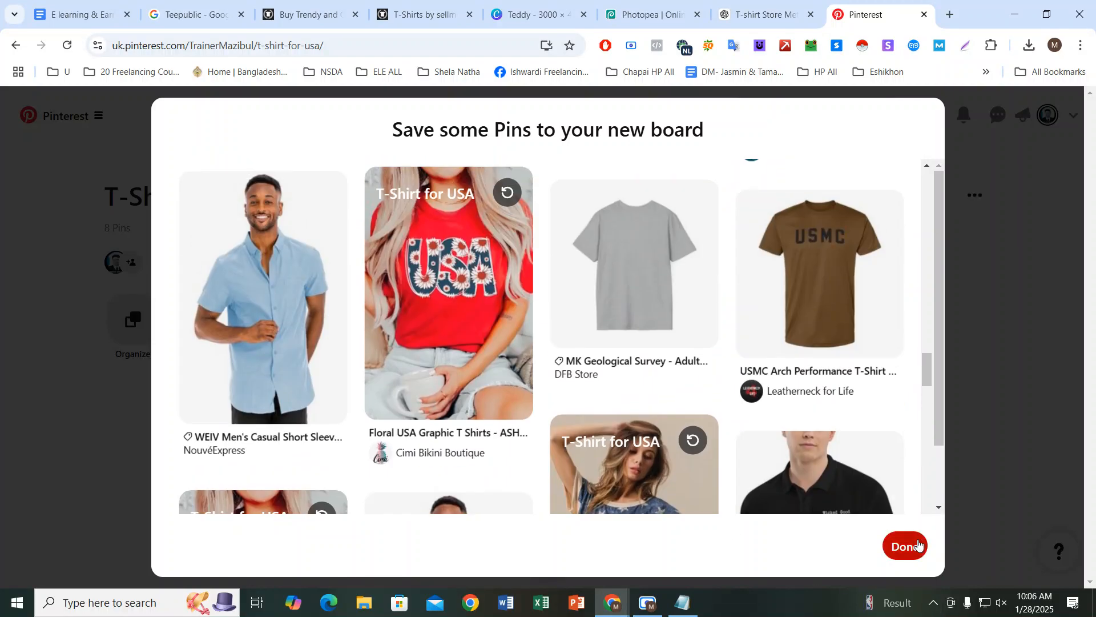
click(908, 545)
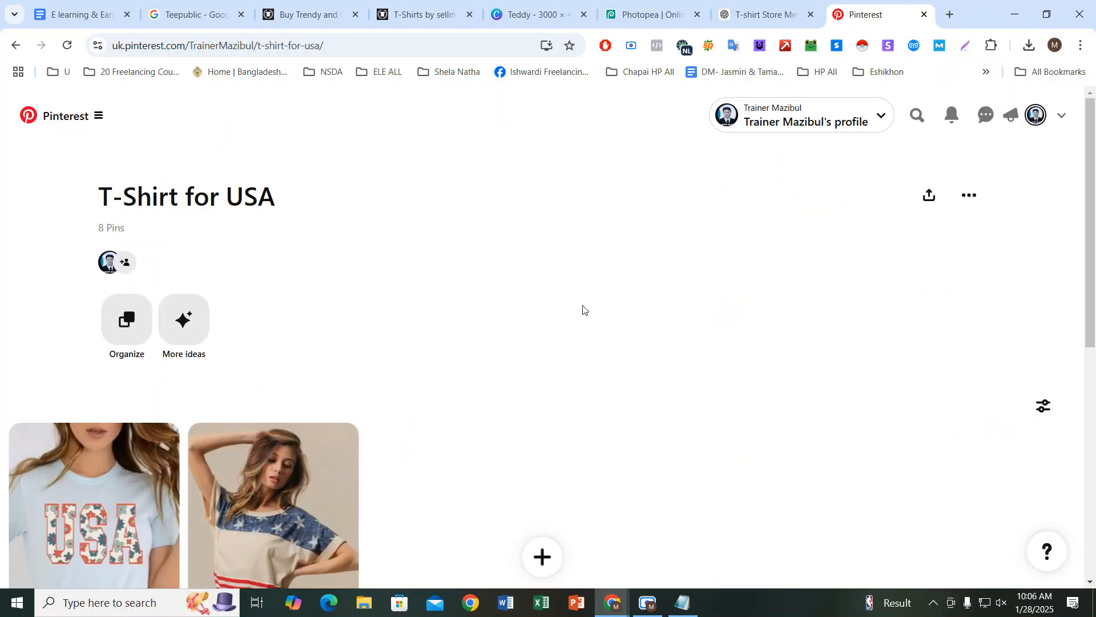
click(647, 602)
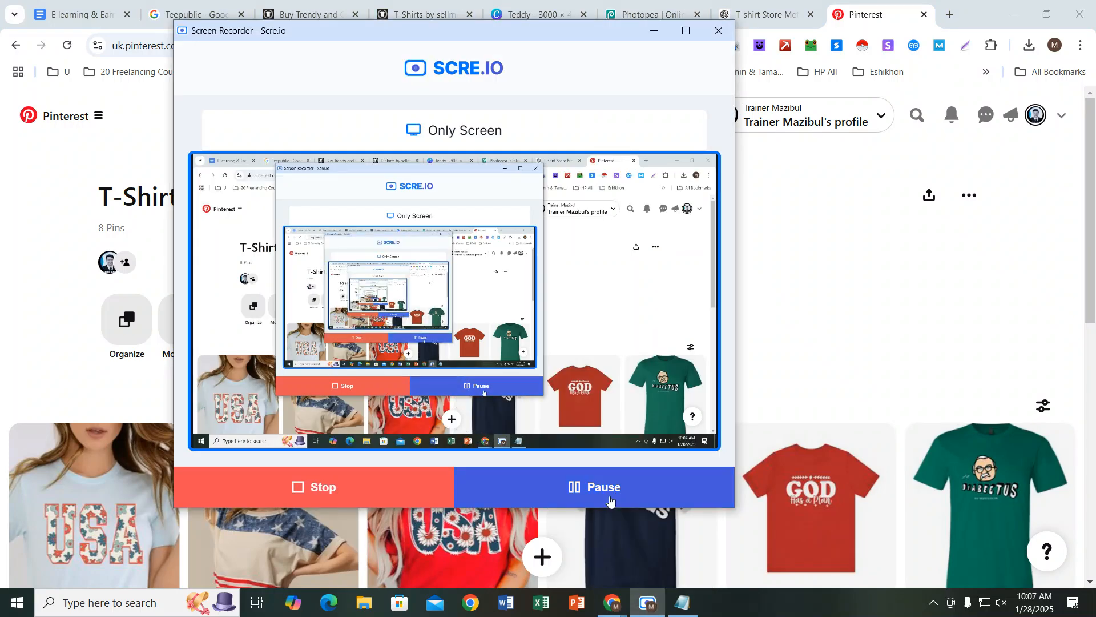
Step: Save the adidas Boys' Short Sleeve Cotton Jersey Graphic T-Shirt pin to the T-Shirt for USA board again
click(886, 14)
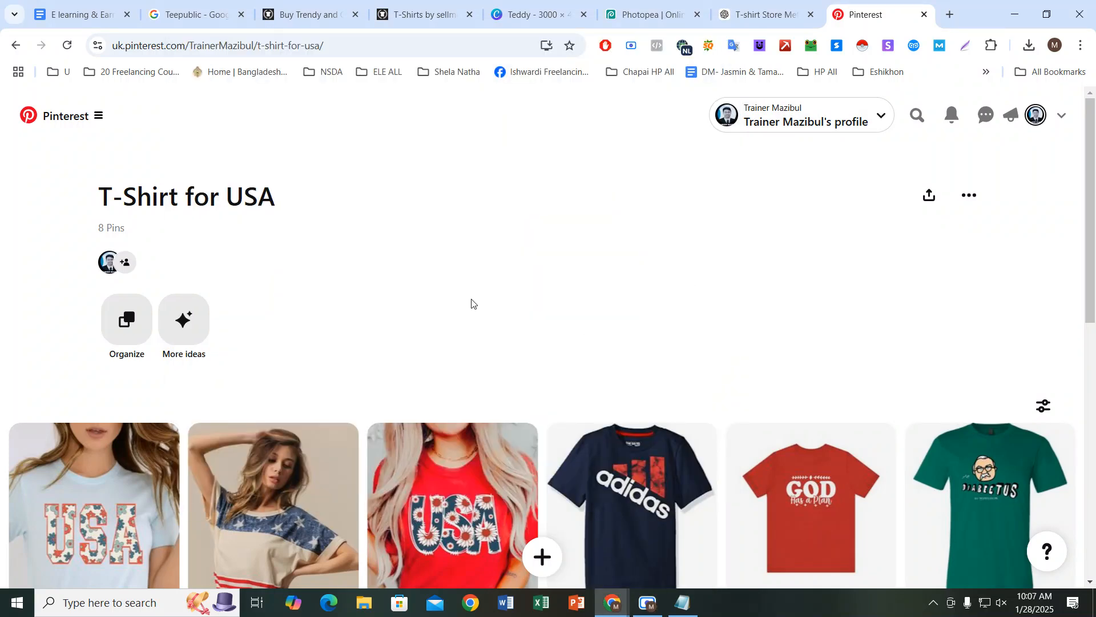
scroll(372, 460, down, 5)
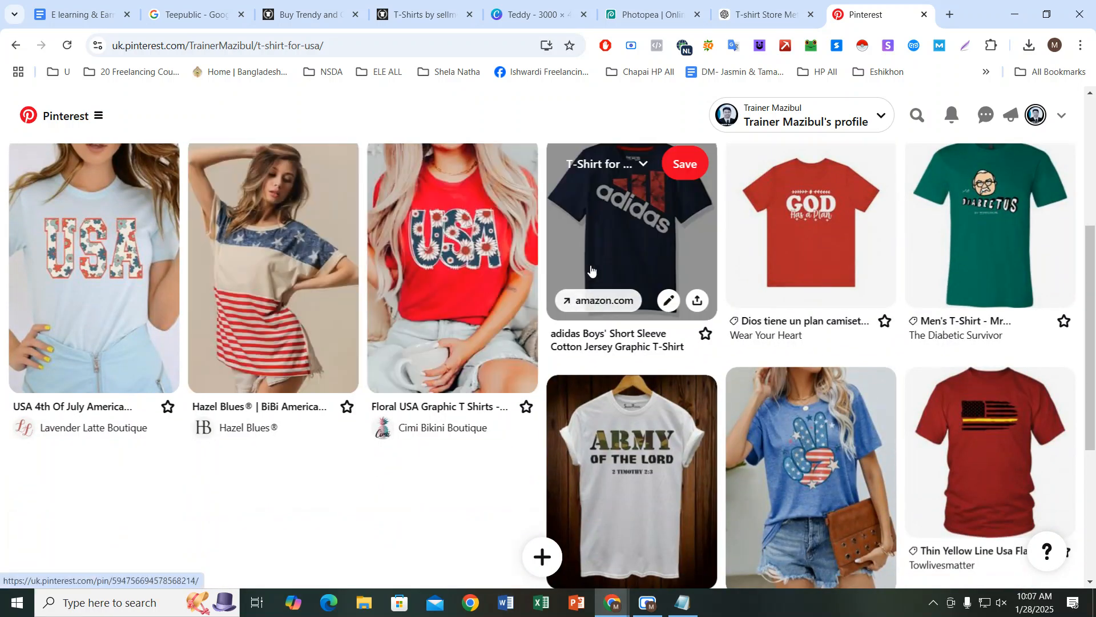
click(682, 172)
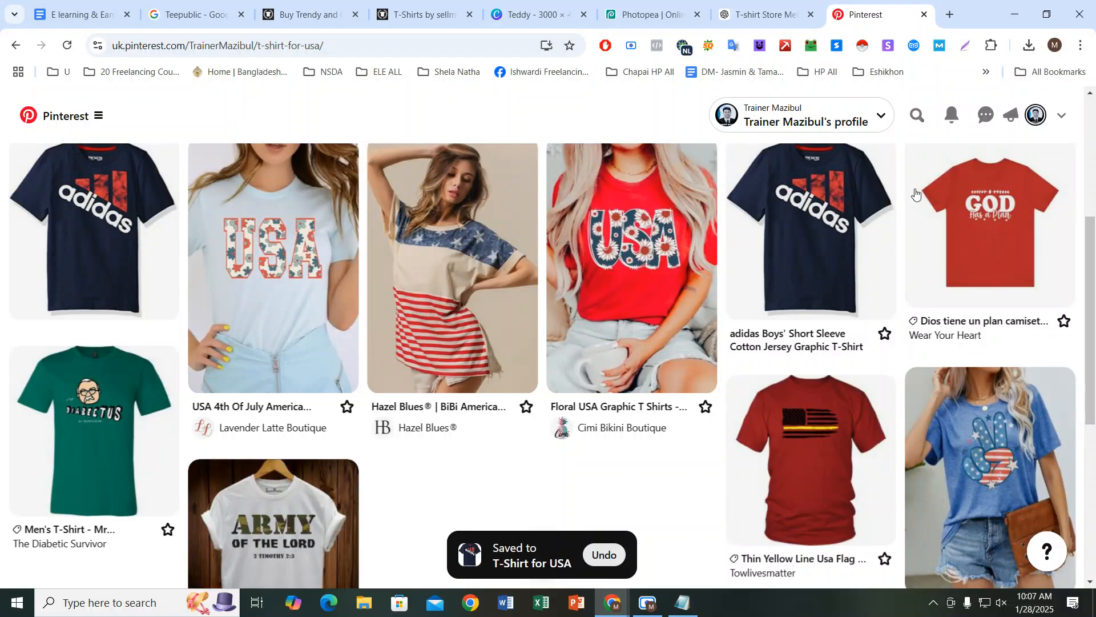
Step: Open the T-Shirt for USA board from the profile's saved boards
click(1037, 114)
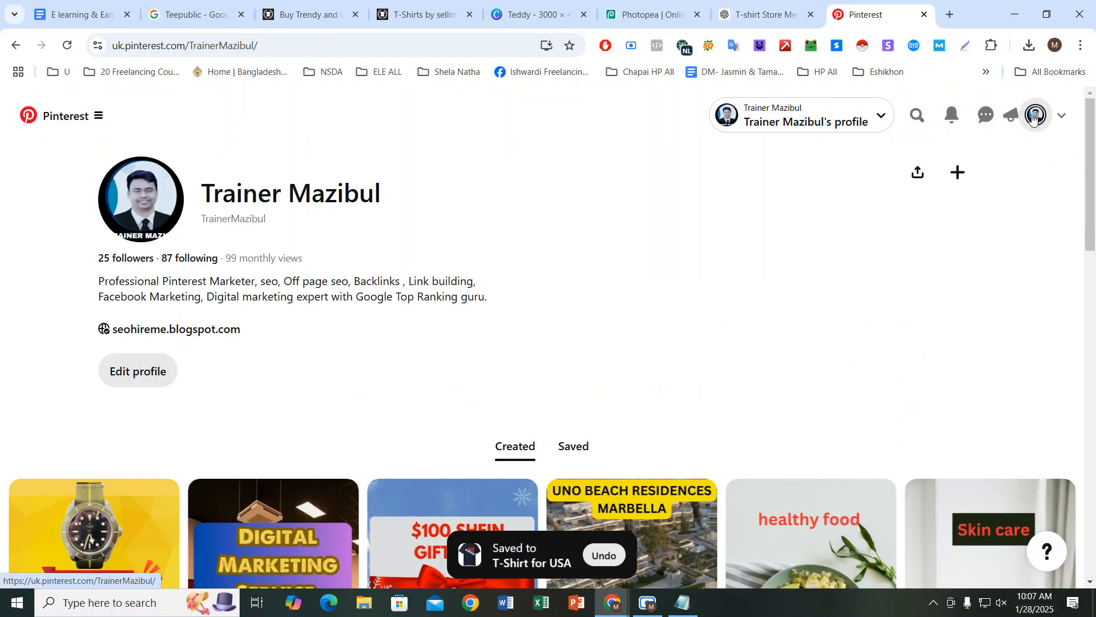
scroll(437, 358, down, 3)
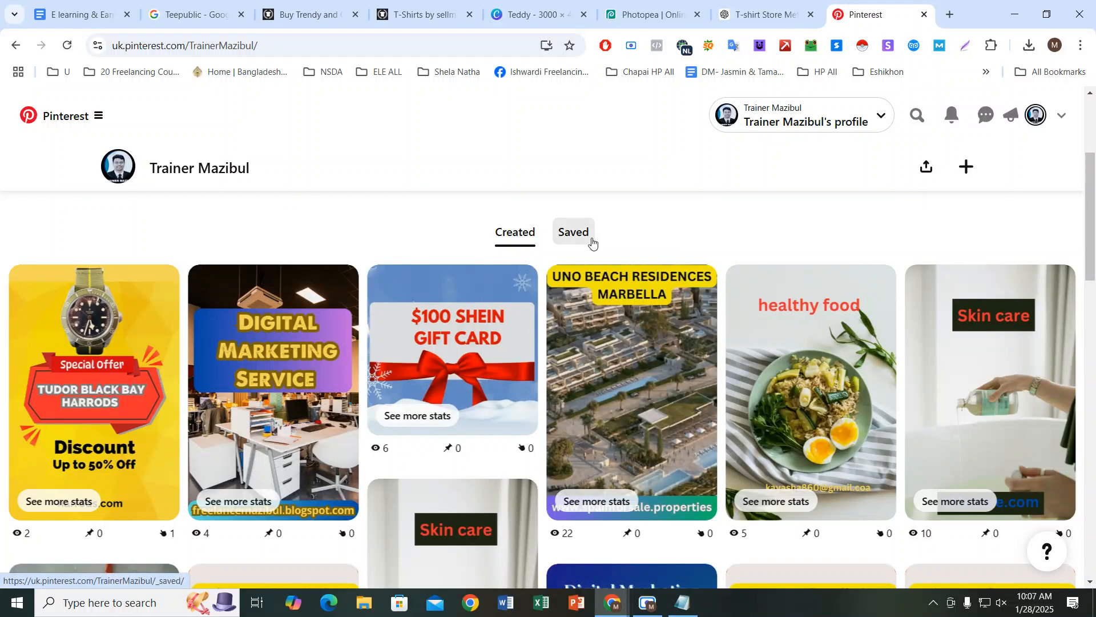
click(573, 232)
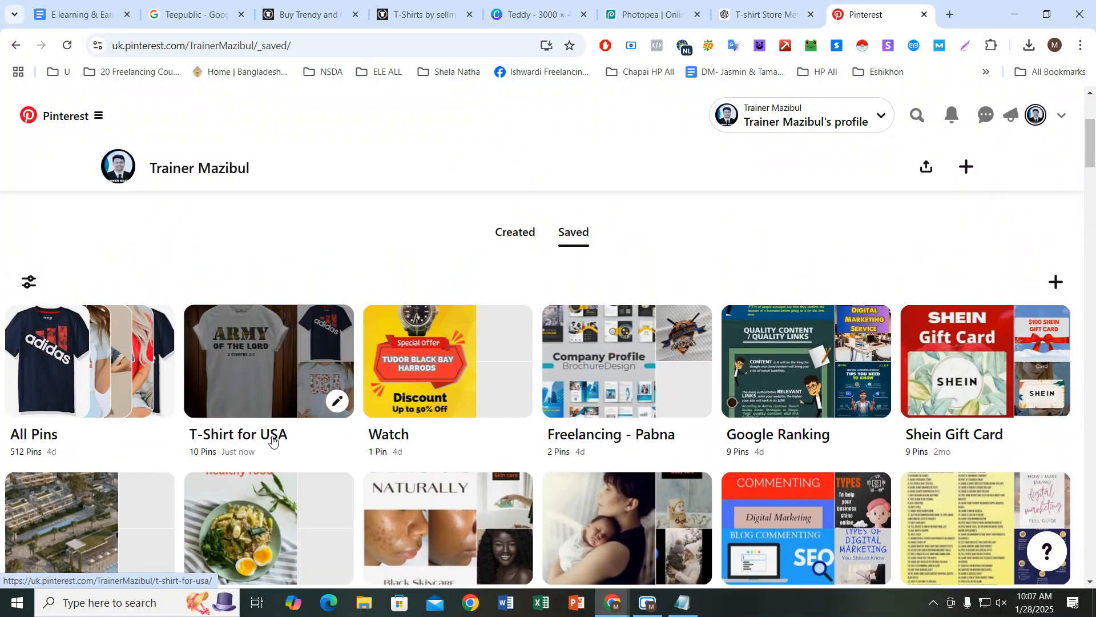
click(253, 438)
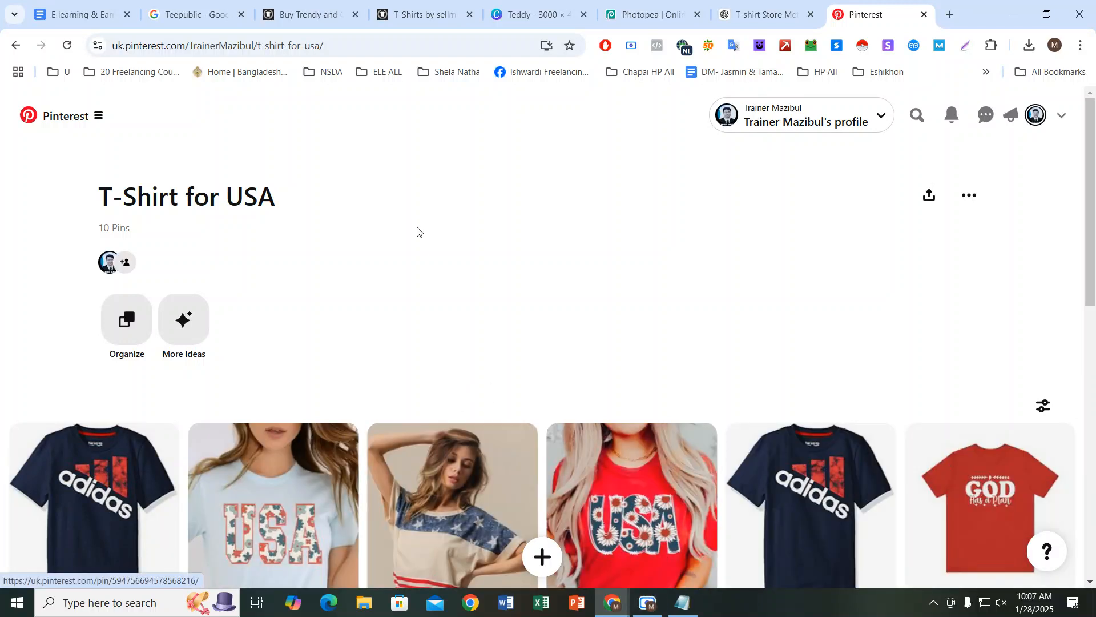
drag(99, 194, 289, 216)
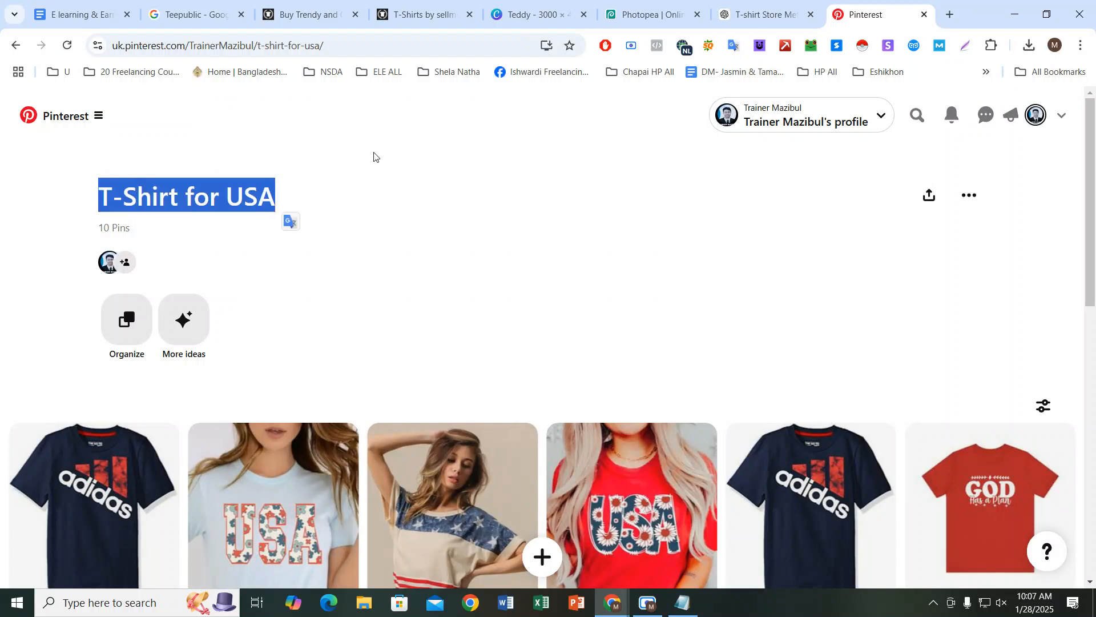
Step: Start creating a new pin on the T-Shirt for USA board
scroll(359, 165, down, 1)
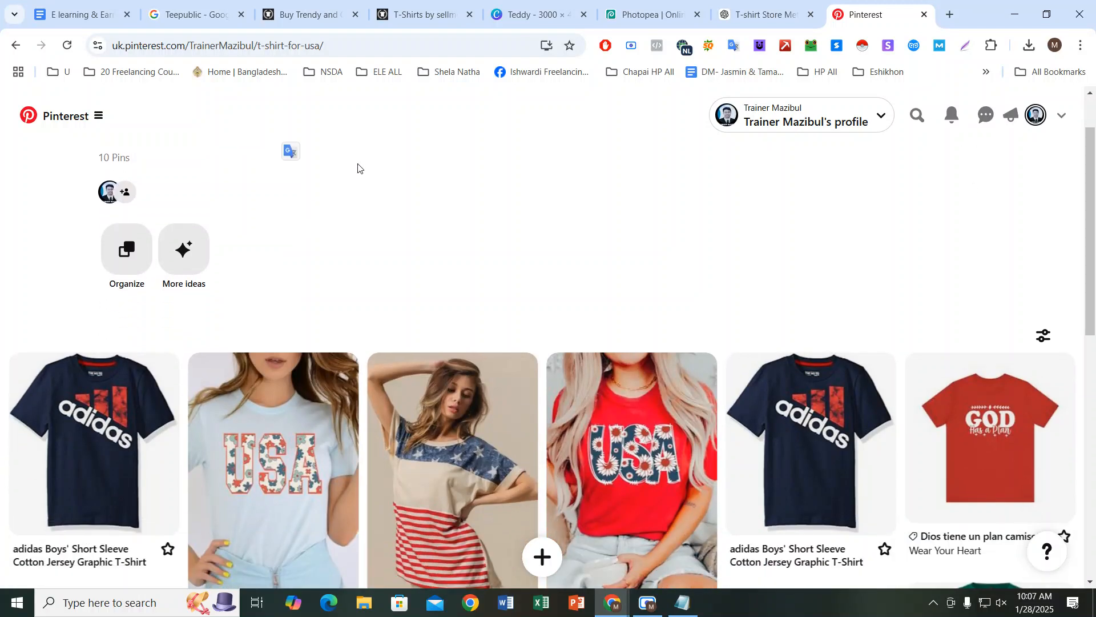
scroll(359, 170, up, 1)
scroll(359, 171, down, 4)
click(543, 557)
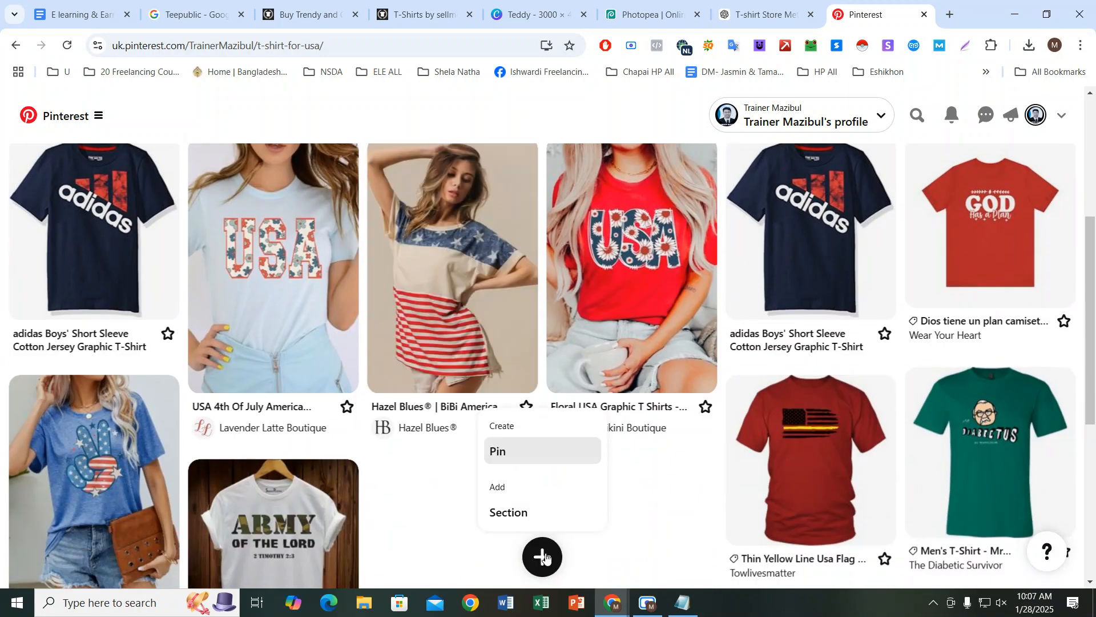
click(508, 461)
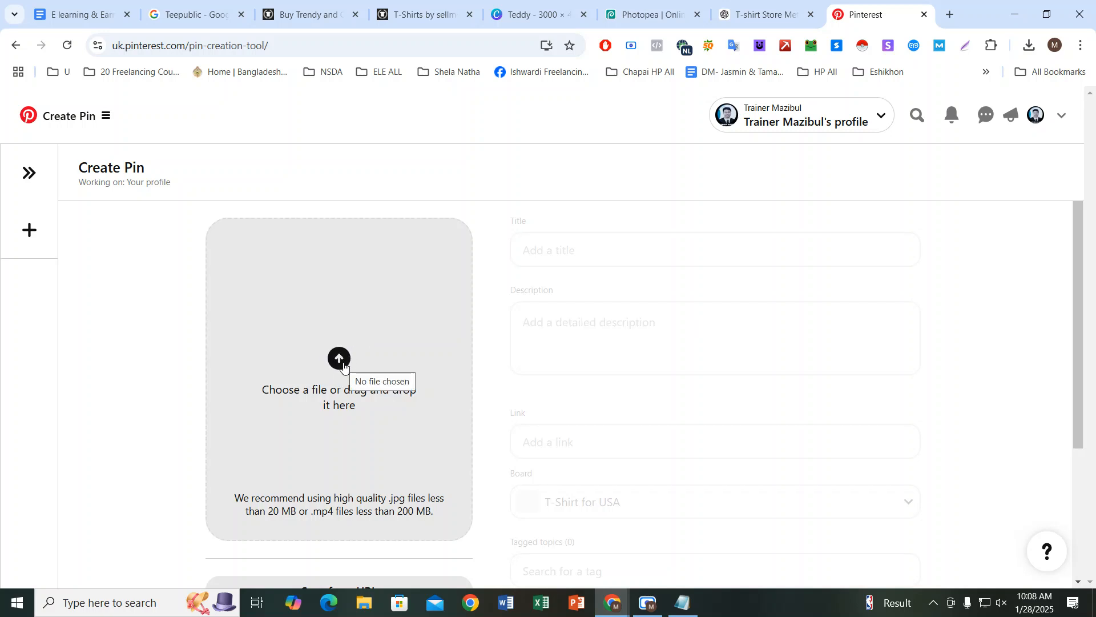
click(342, 366)
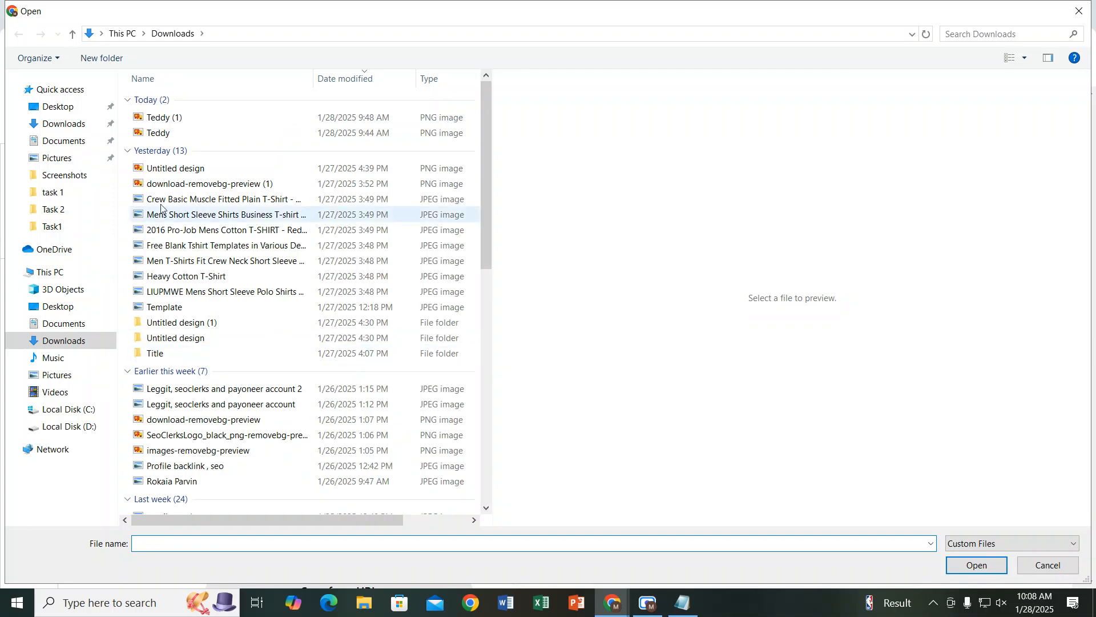
click(160, 118)
click(162, 136)
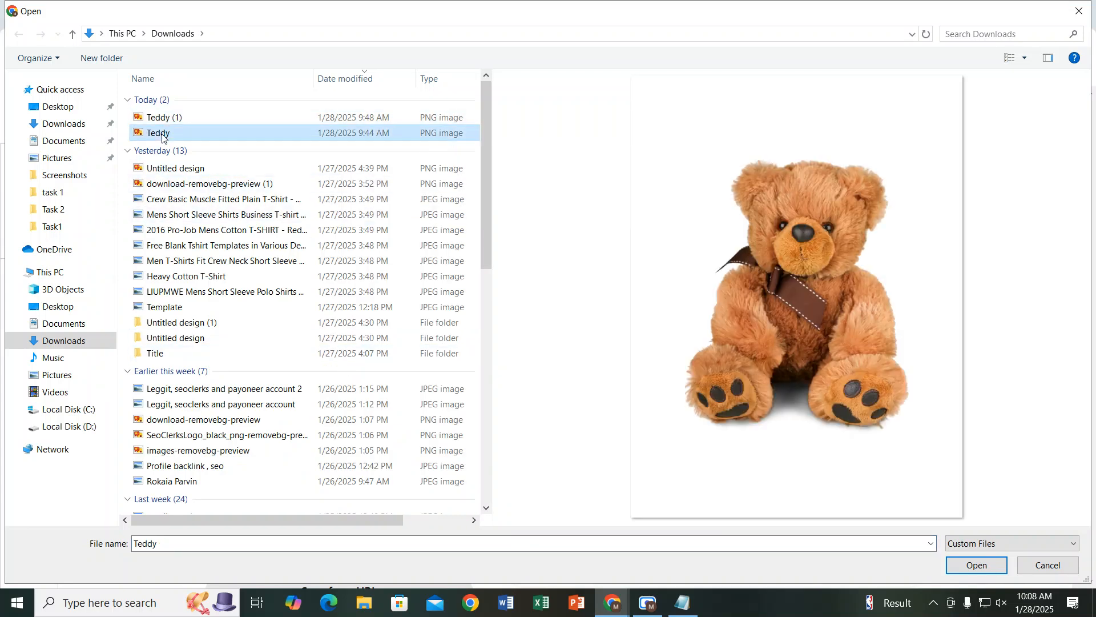
click(166, 169)
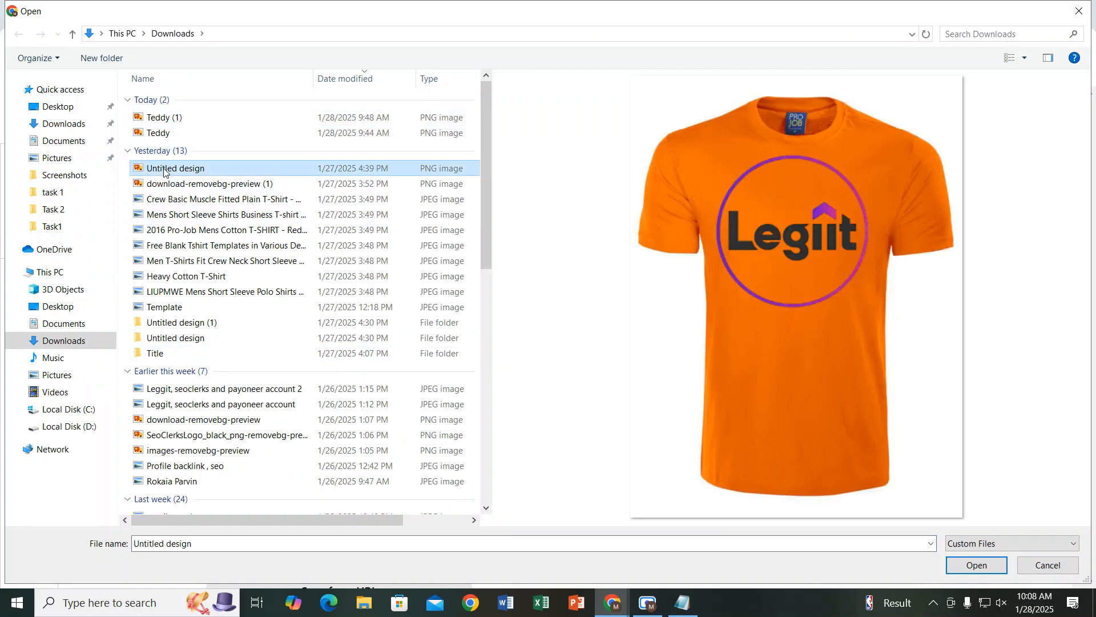
click(160, 134)
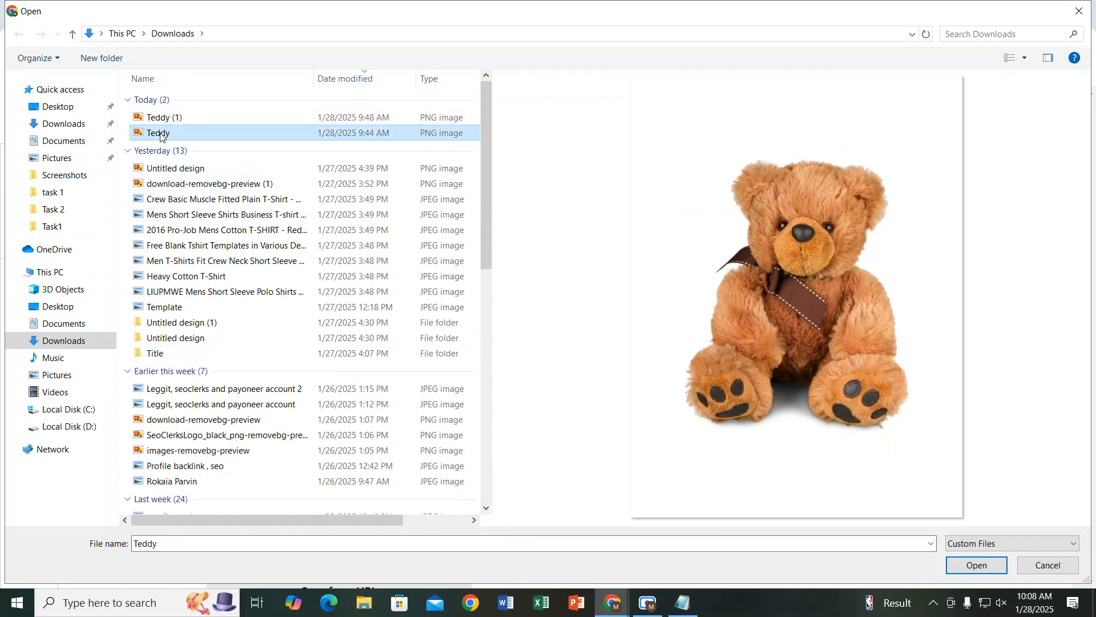
click(1085, 8)
Step: Switch to the Teddy design in Canva and examine the teddy bear artwork on page 2
click(534, 14)
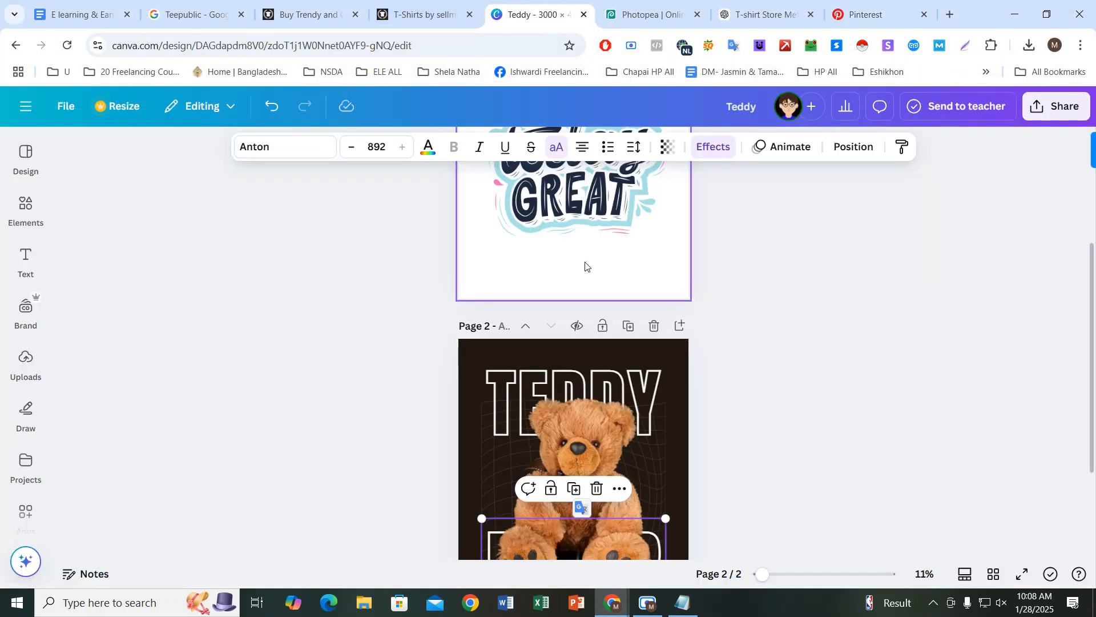
scroll(776, 314, down, 3)
click(768, 286)
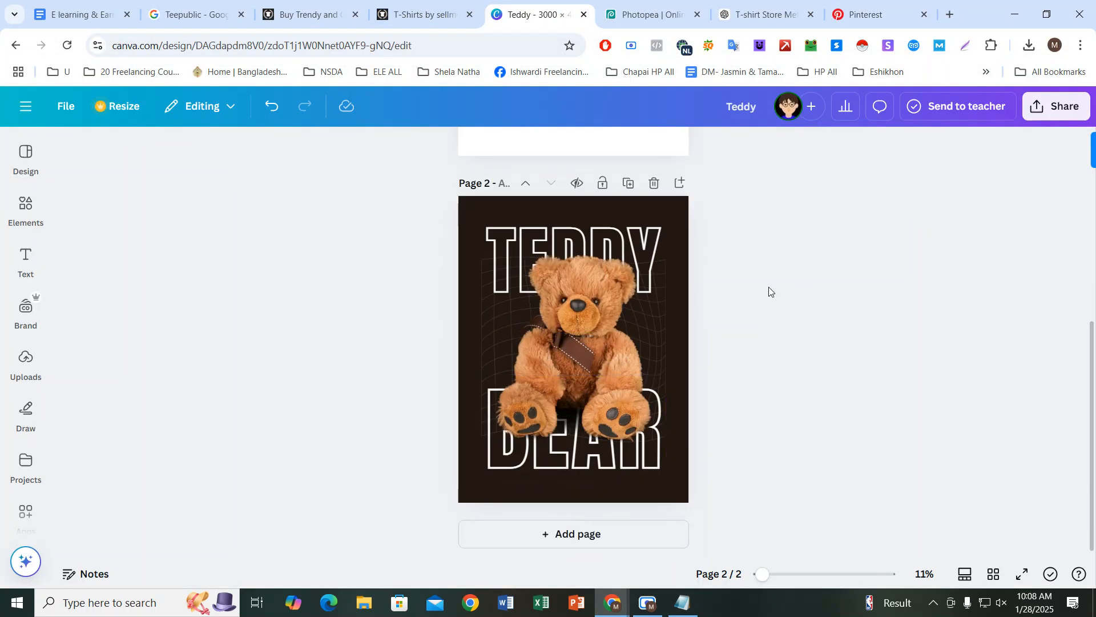
click(674, 302)
click(761, 298)
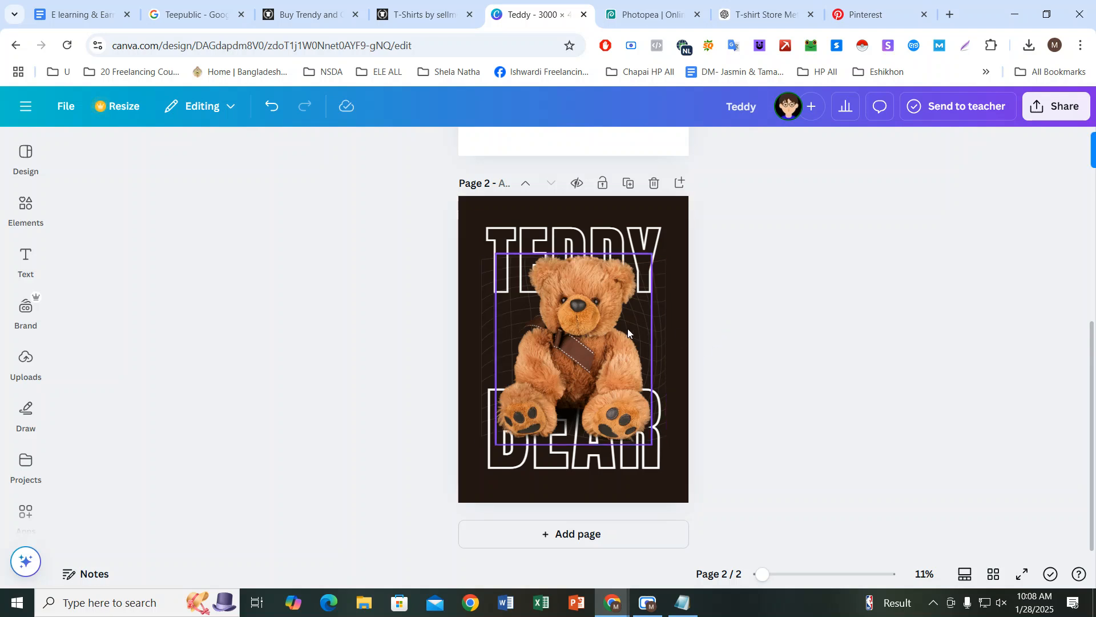
Step: Try several solid and gradient background colors on page 2 and apply the grey-to-white gradient
click(685, 212)
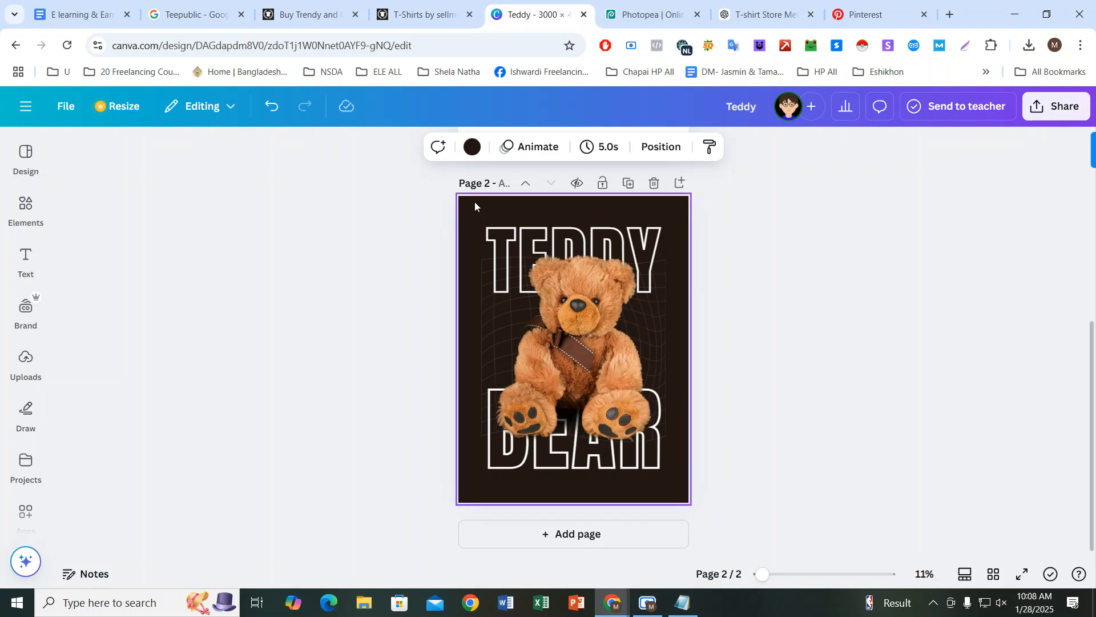
click(471, 149)
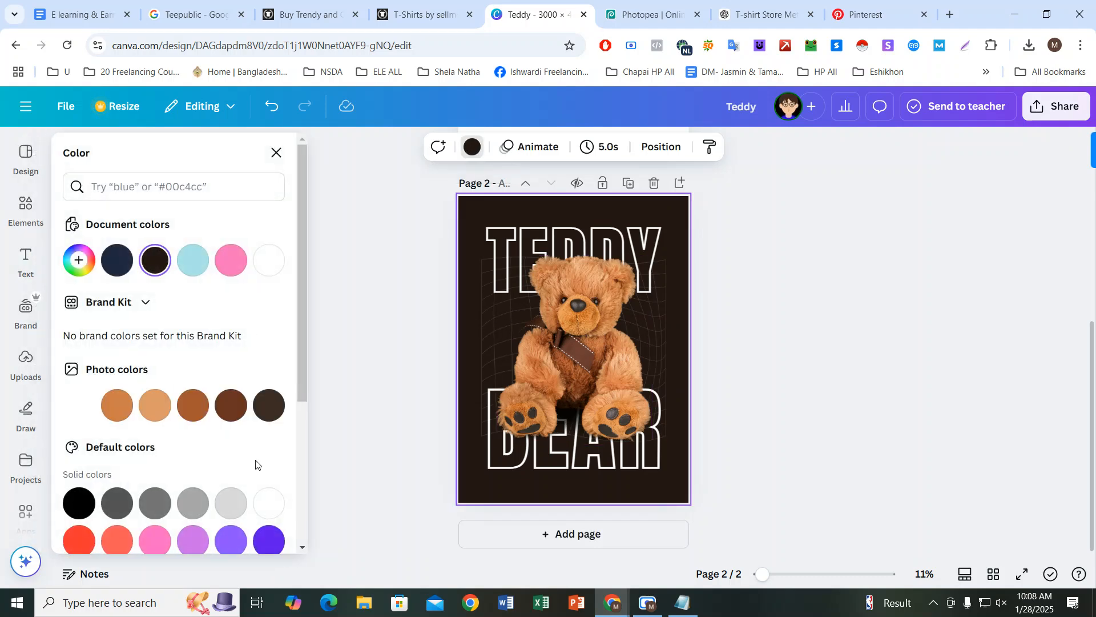
scroll(257, 452, down, 4)
click(279, 397)
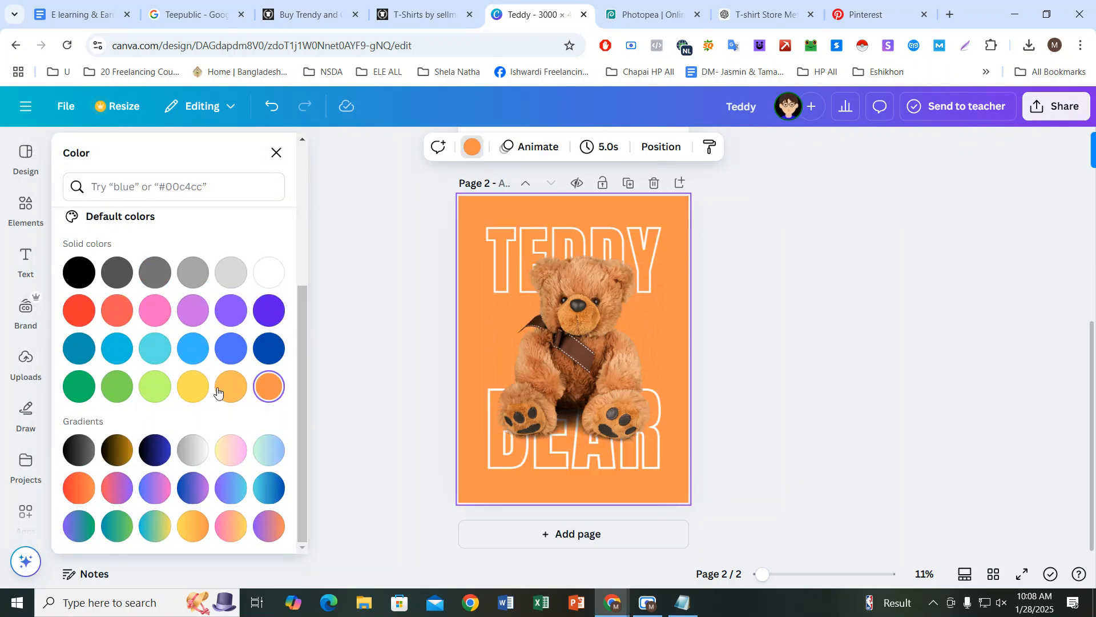
click(231, 387)
click(274, 457)
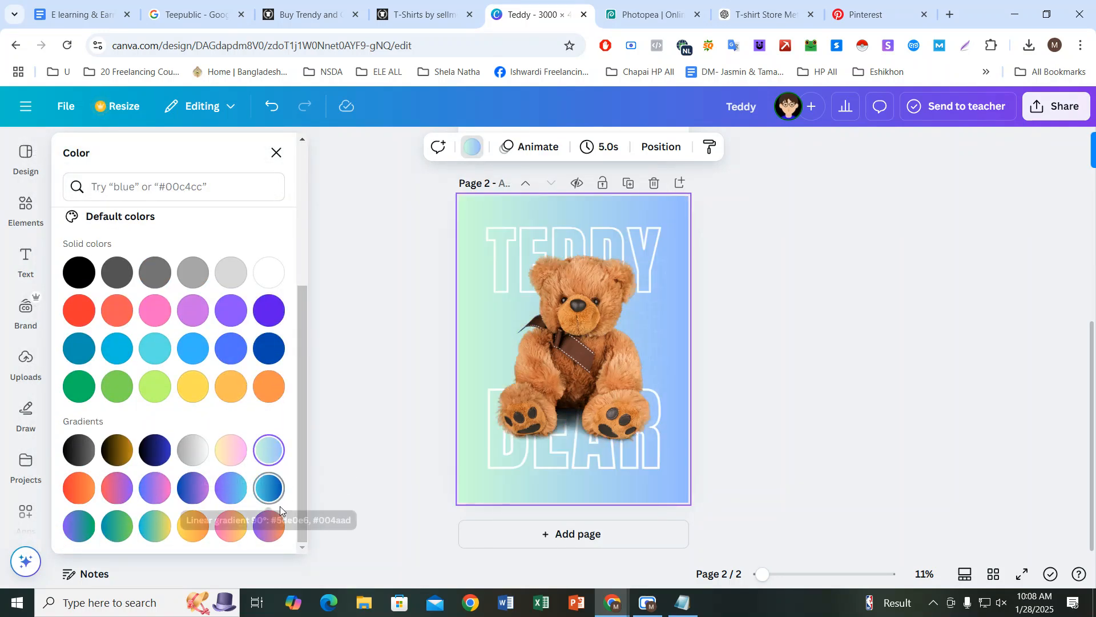
click(267, 526)
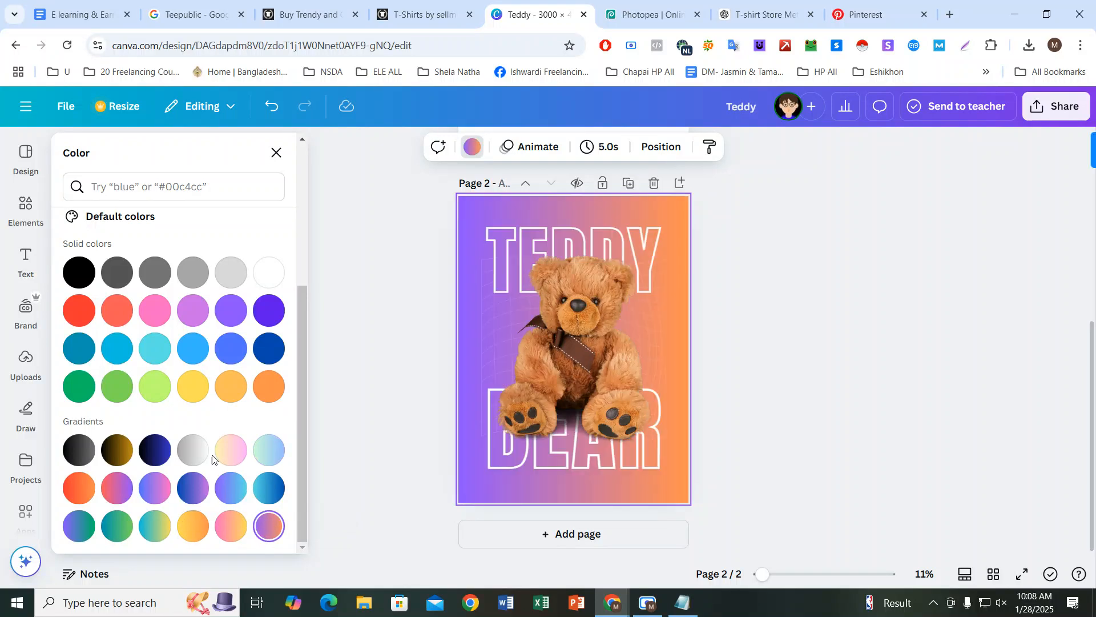
click(228, 454)
click(193, 455)
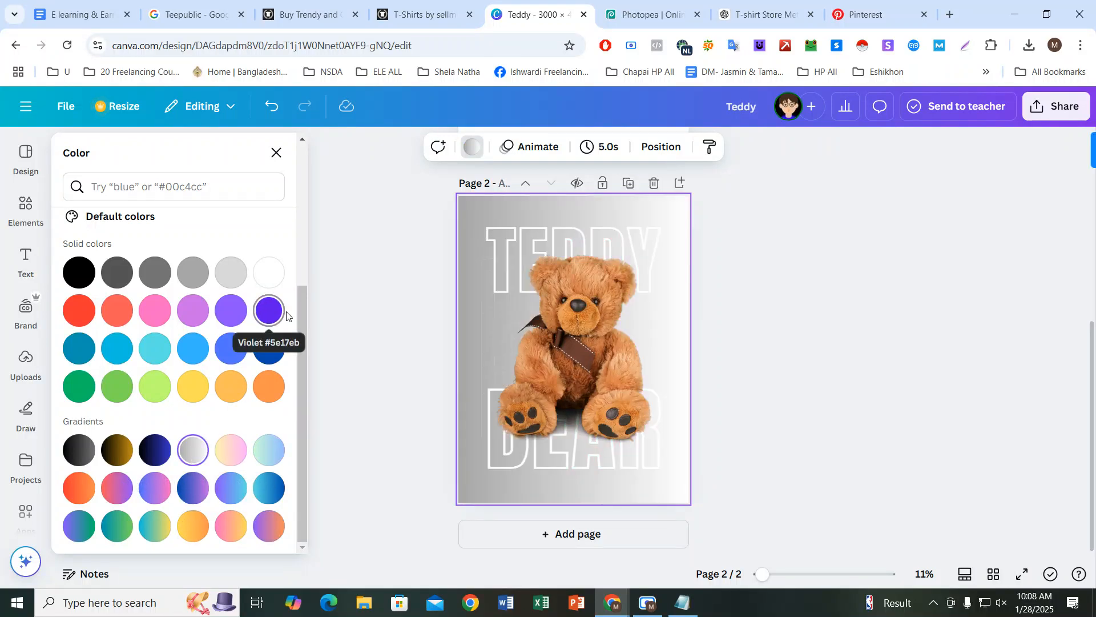
click(910, 225)
click(351, 268)
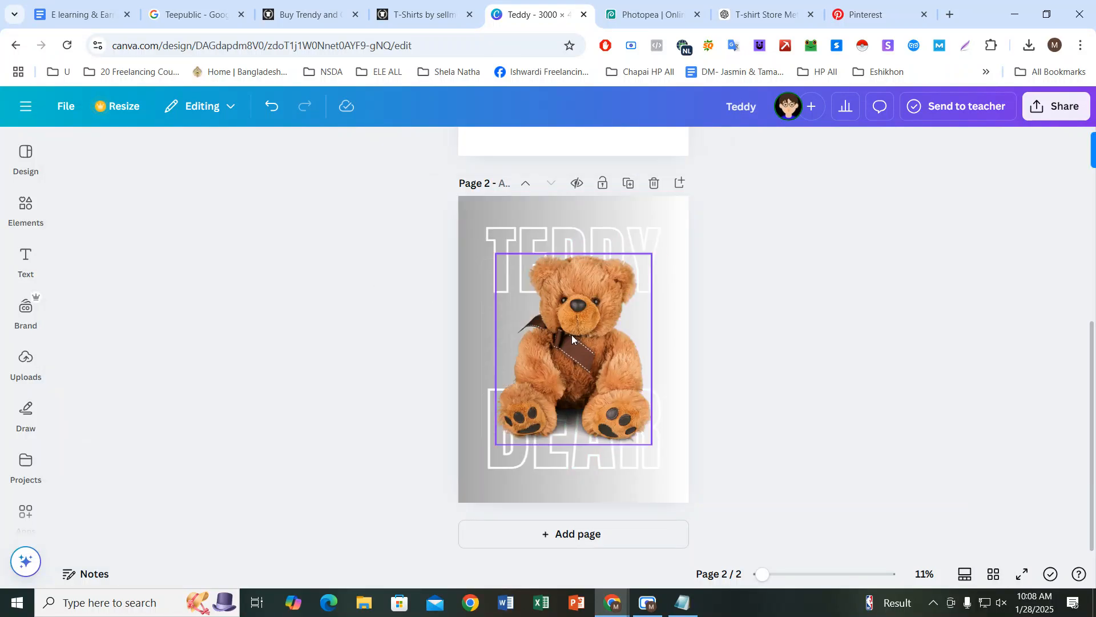
Step: Switch to the TeePublic store and the teddy bear T-shirt listing, and compare the listing's product images
scroll(568, 240, up, 4)
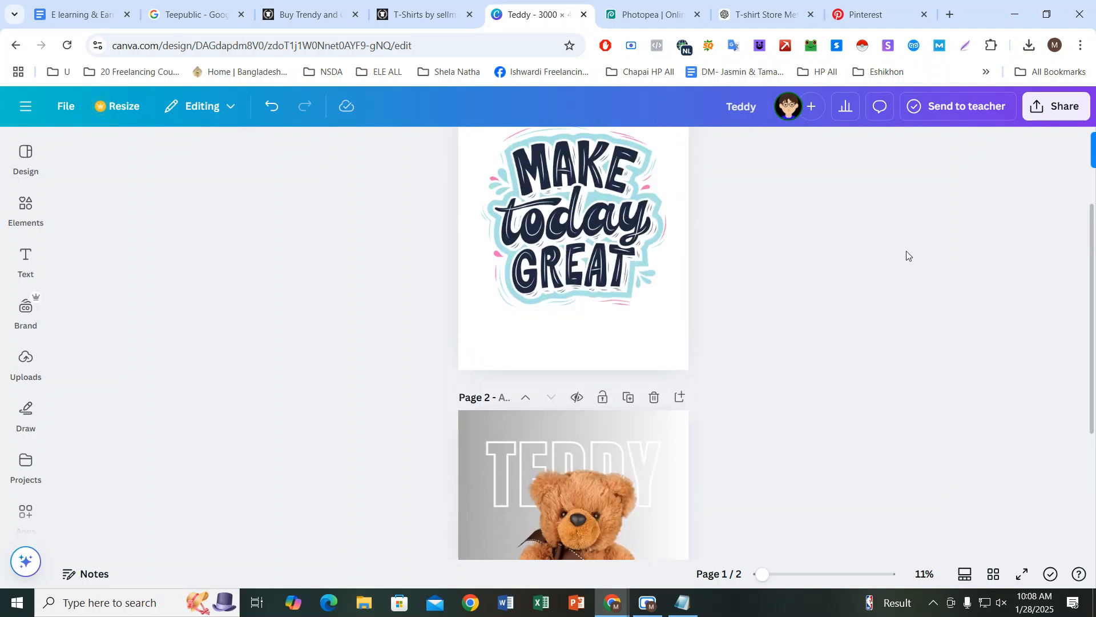
click(429, 8)
scroll(394, 240, down, 5)
scroll(374, 318, up, 5)
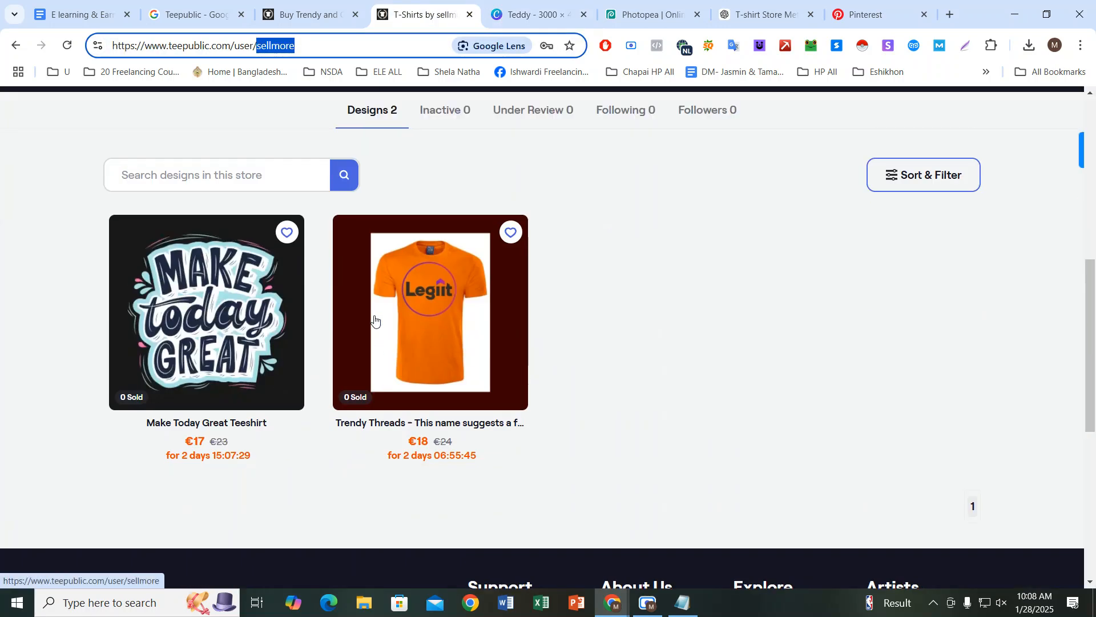
click(320, 18)
scroll(475, 347, down, 3)
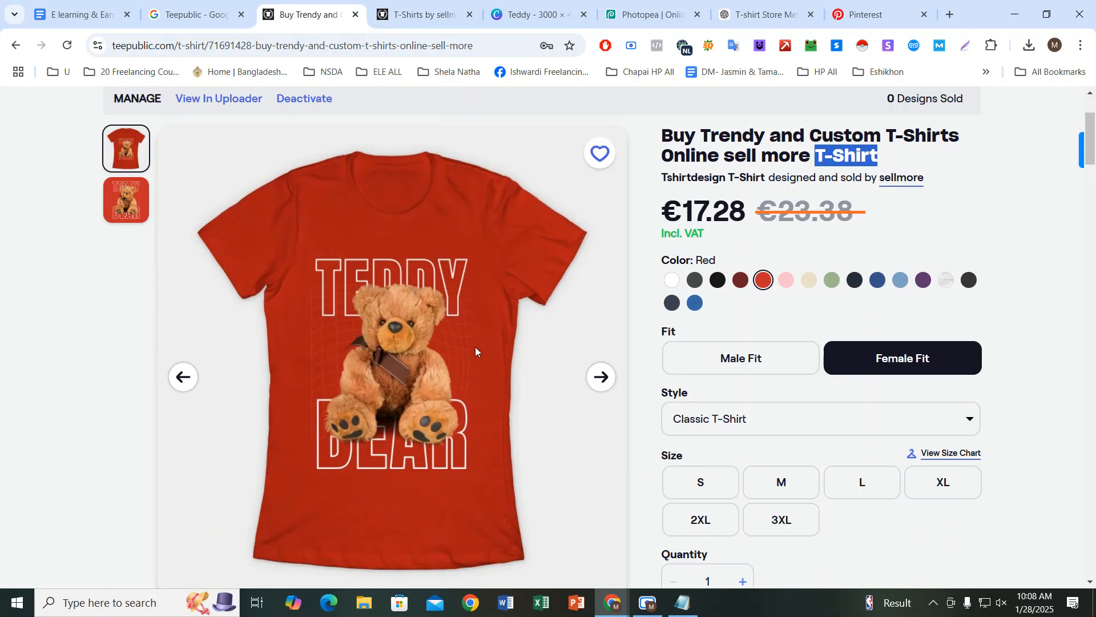
click(175, 387)
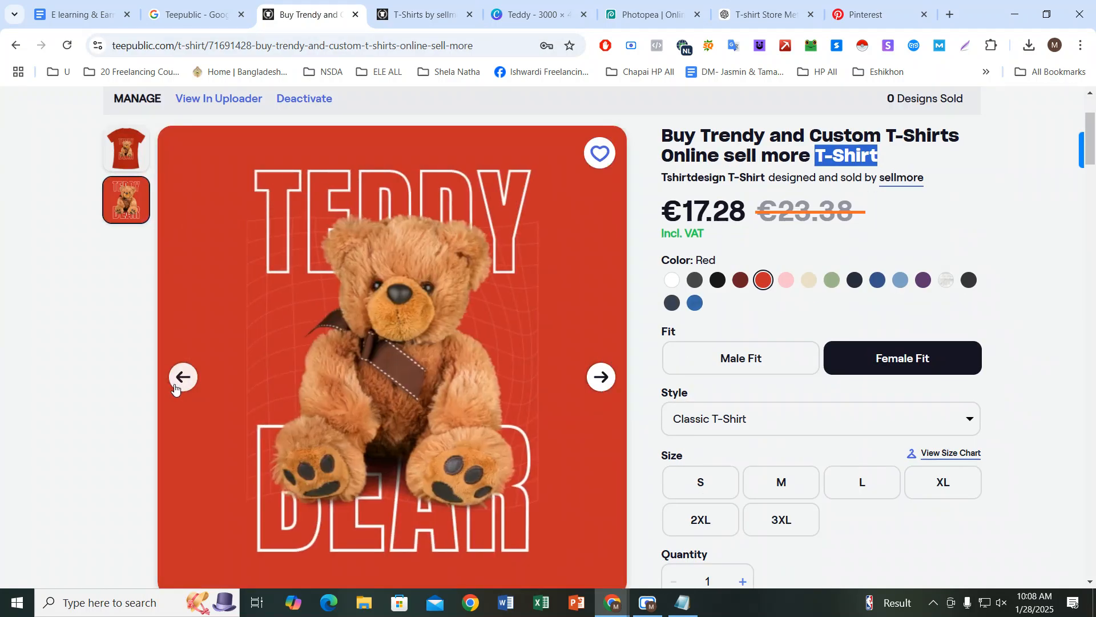
click(174, 389)
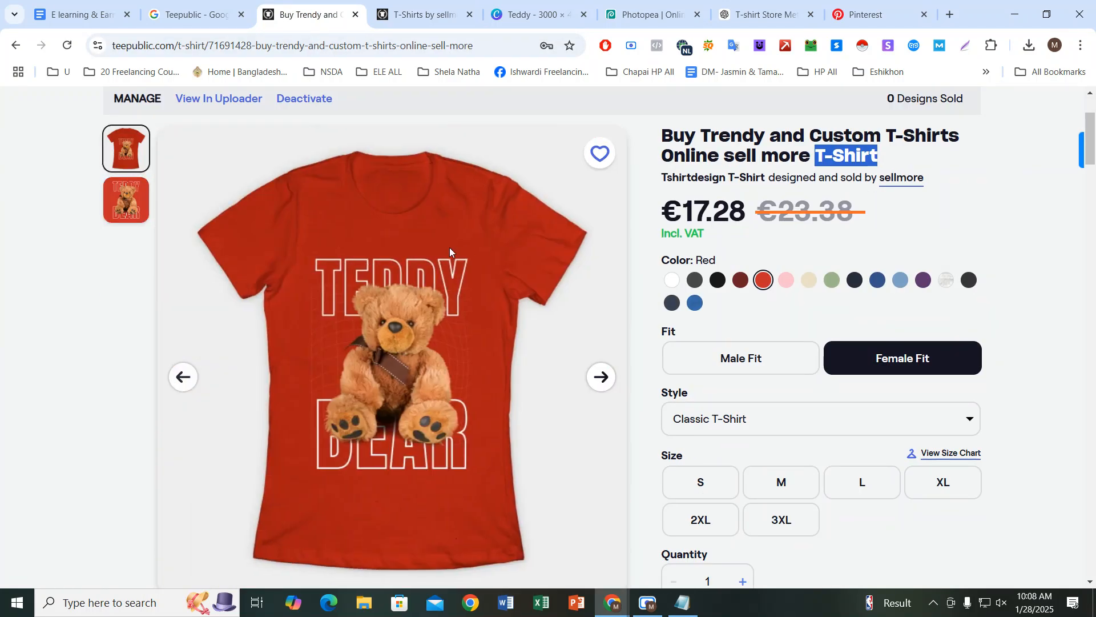
Step: Preview the teddy bear T-shirt in White, black, Maroon and Red, and set its color to Asphalt
click(678, 281)
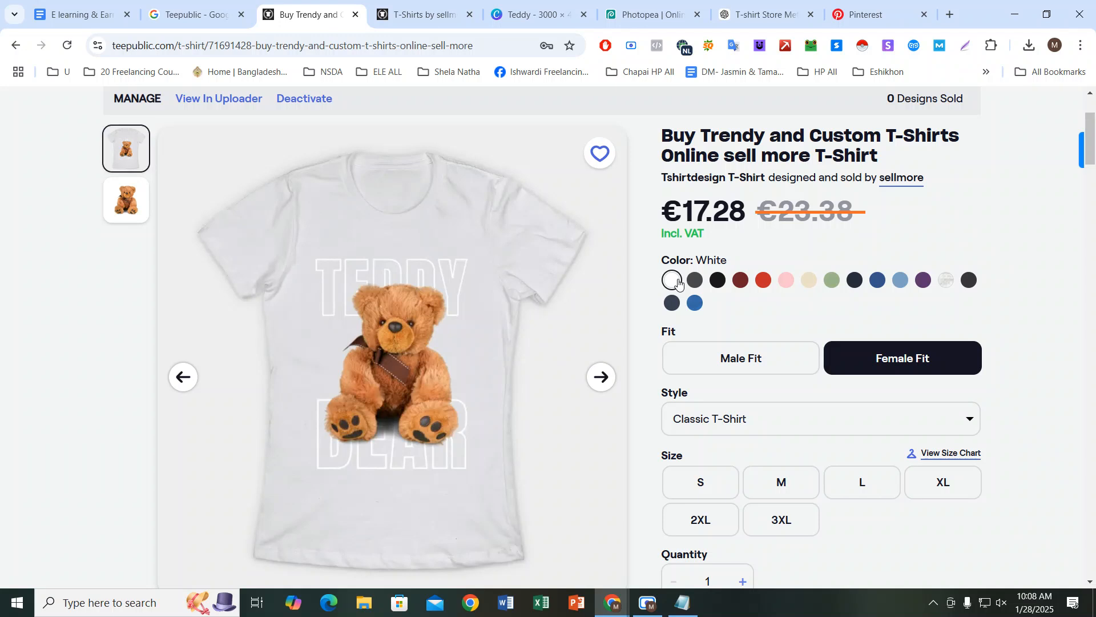
click(695, 280)
click(718, 280)
click(741, 280)
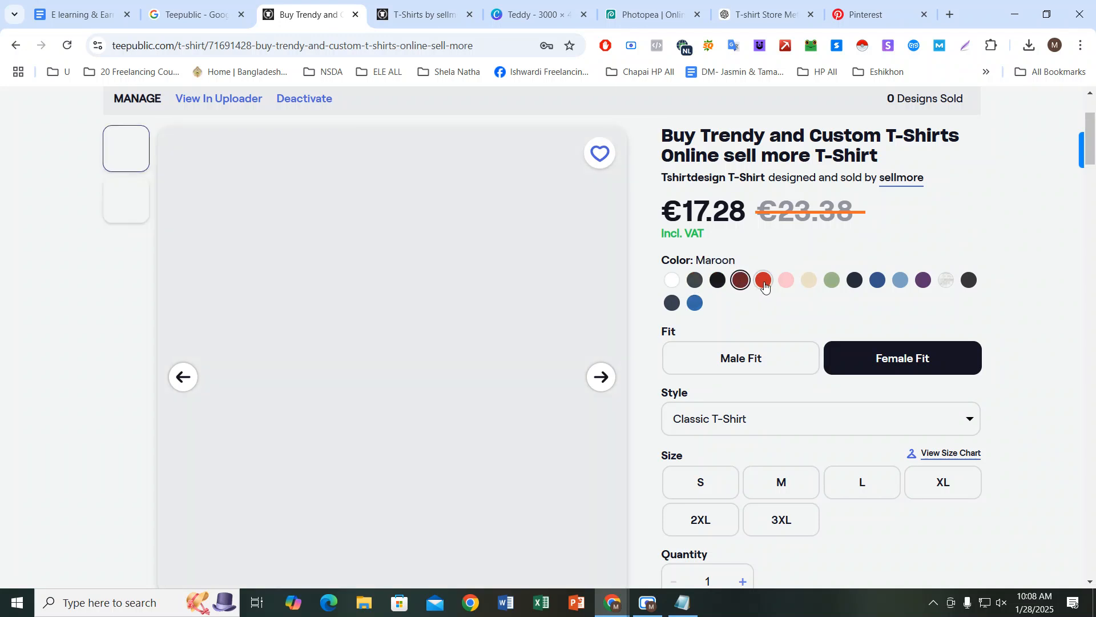
click(764, 281)
click(695, 279)
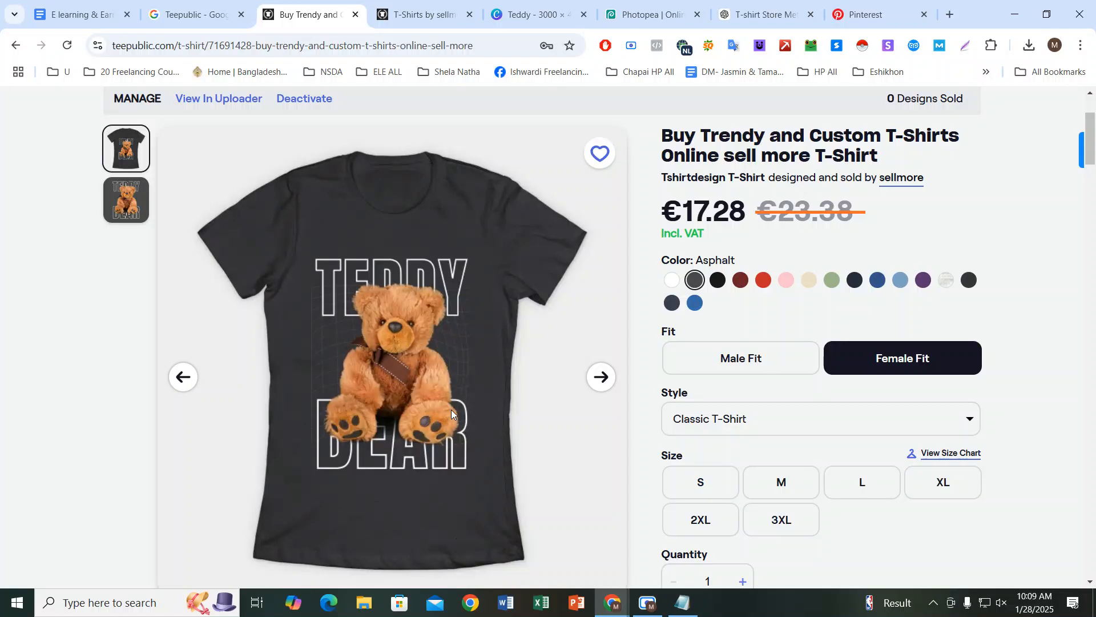
right_click(348, 280)
click(386, 319)
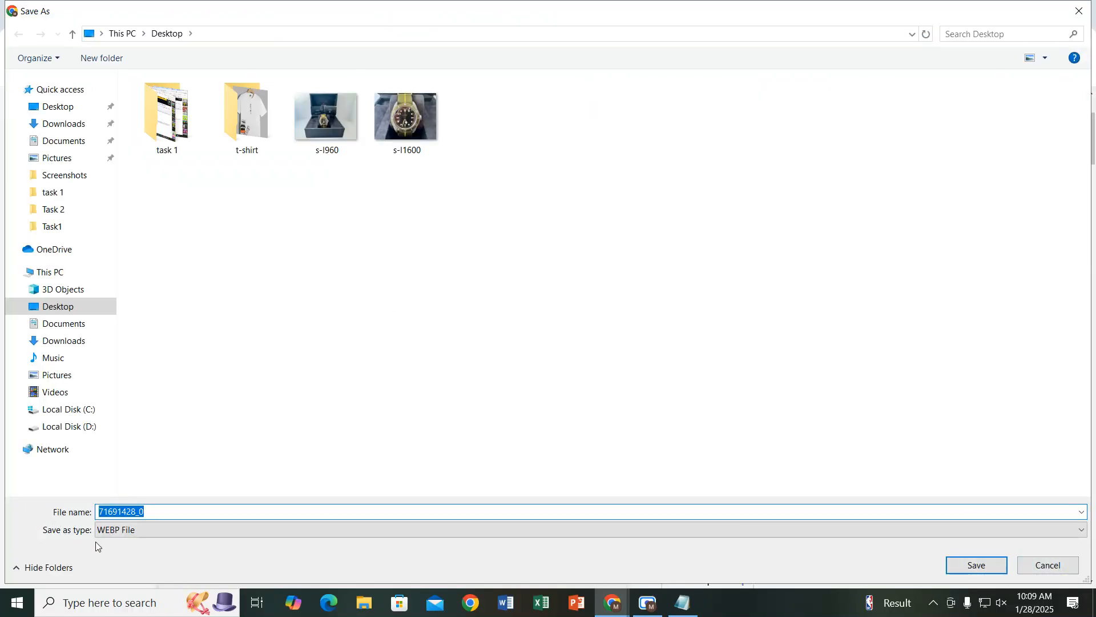
click(1048, 565)
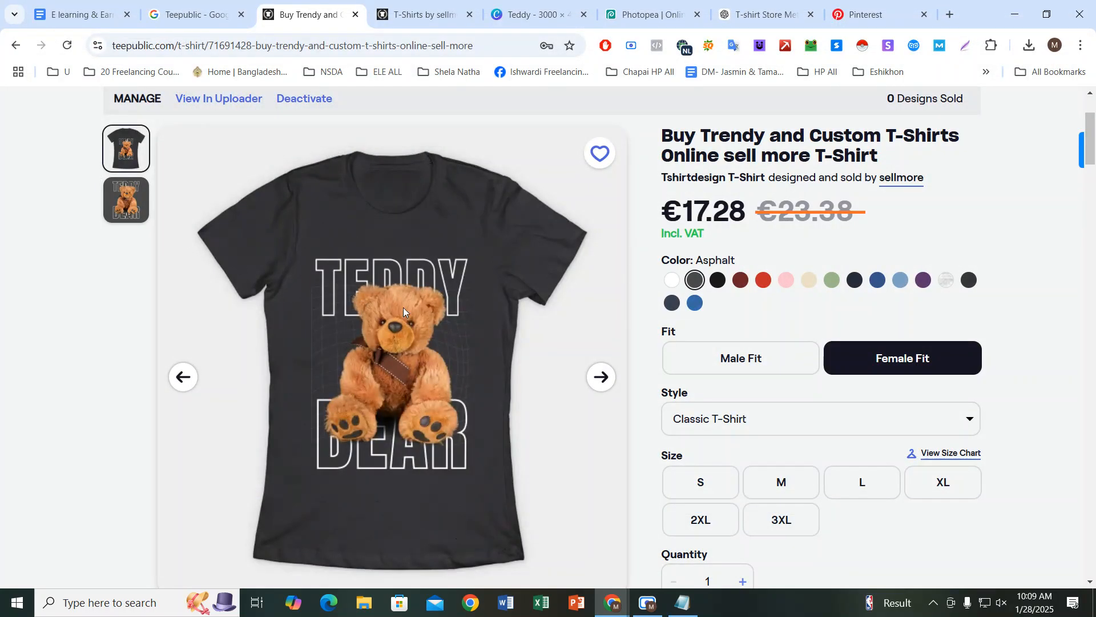
Step: Compare the teddy bear listing's artwork image with its Asphalt T-shirt mockup and check the mockup's image options
click(180, 377)
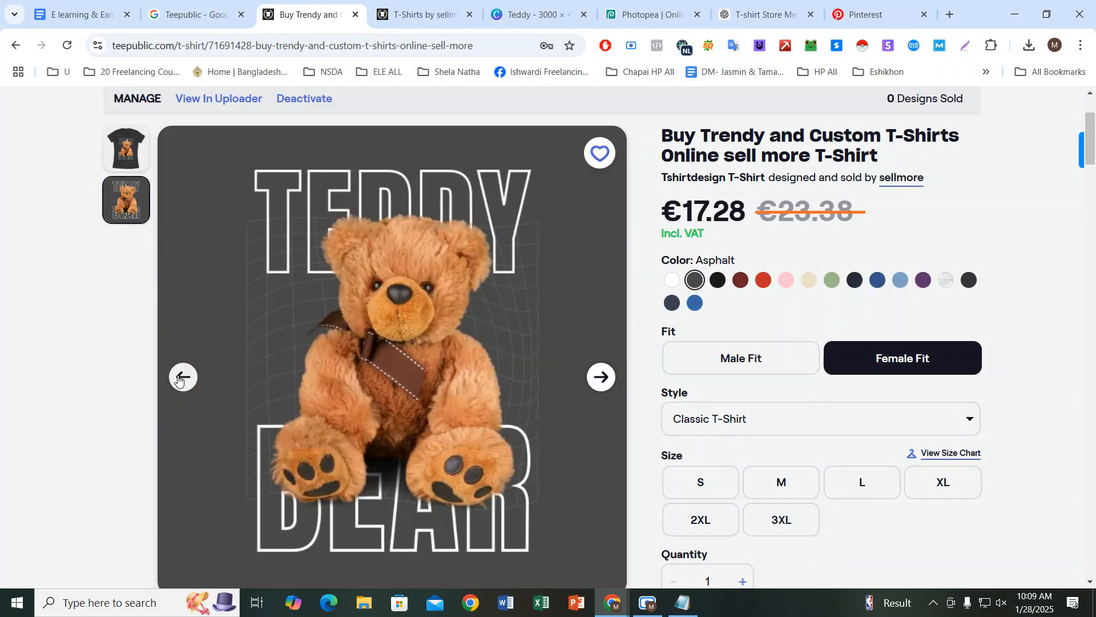
click(601, 377)
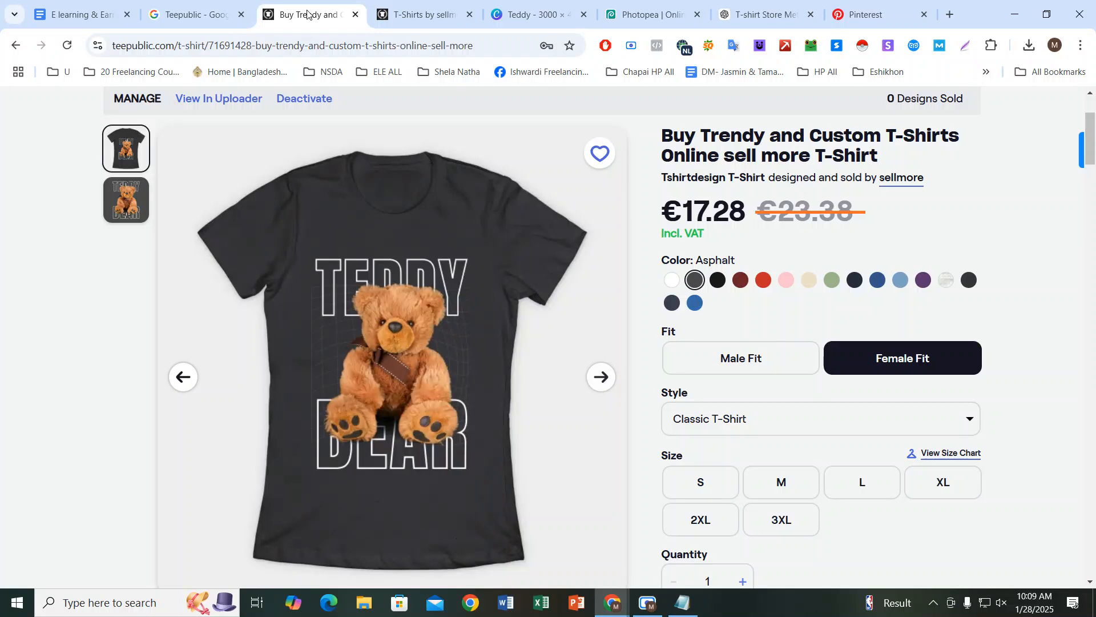
right_click(400, 211)
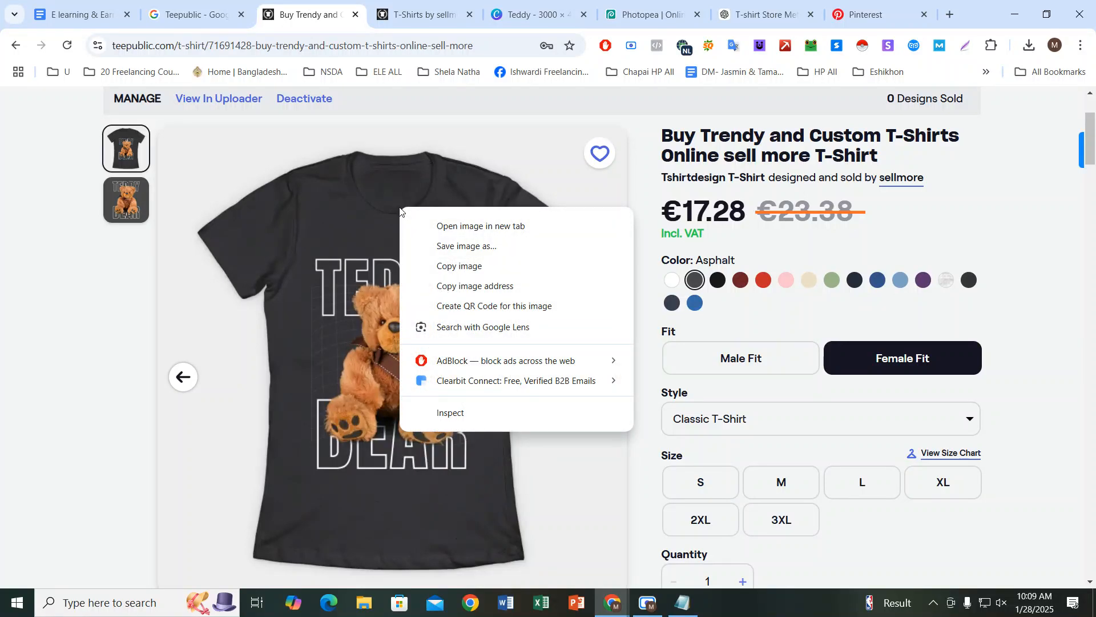
click(366, 190)
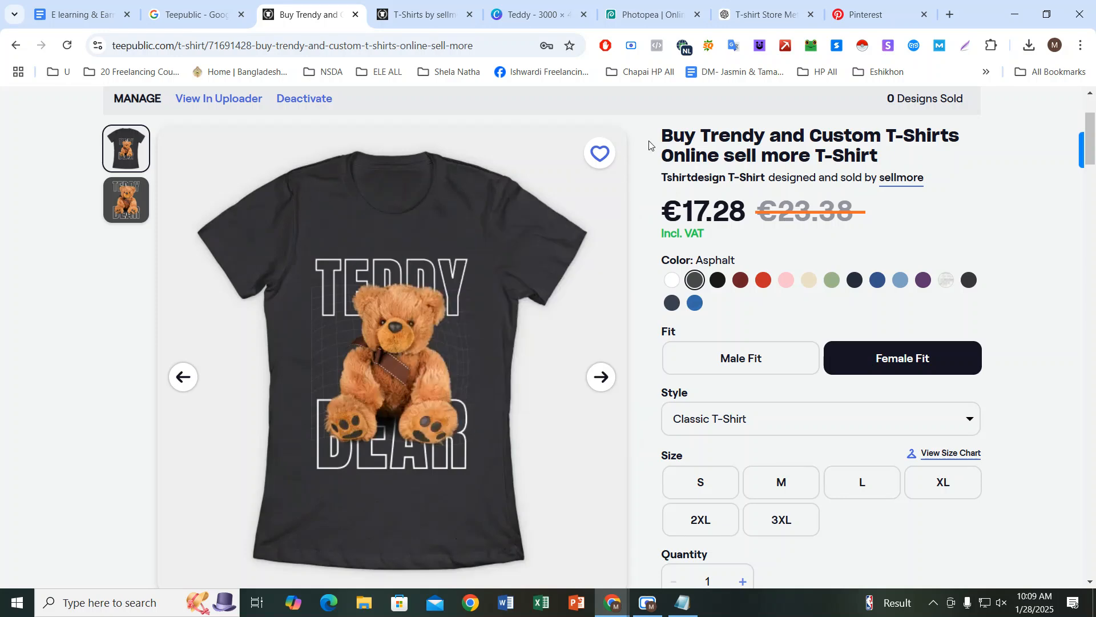
Step: Review the teddy bear artwork on page 2 in Canva and the TeePublic store page, and return to the T-shirt listing
click(531, 14)
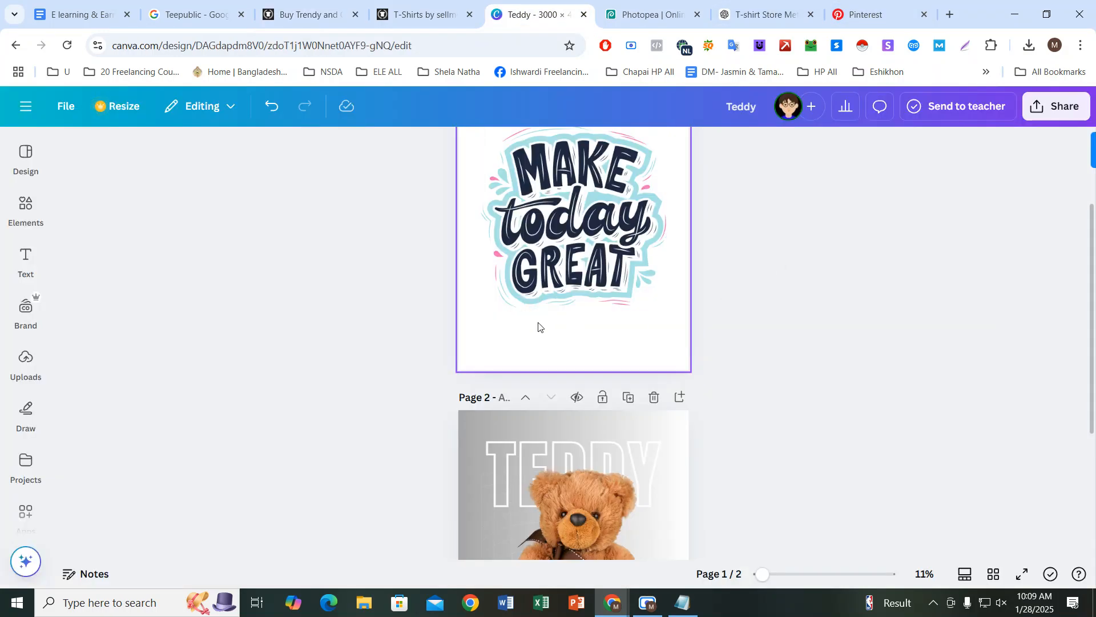
scroll(543, 332, down, 4)
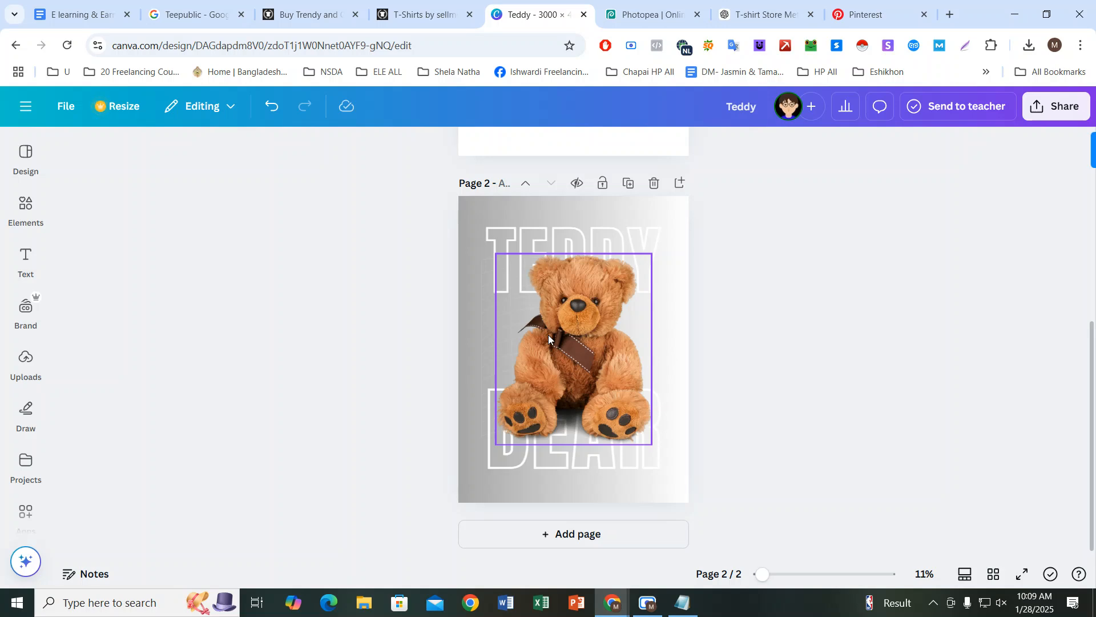
click(429, 3)
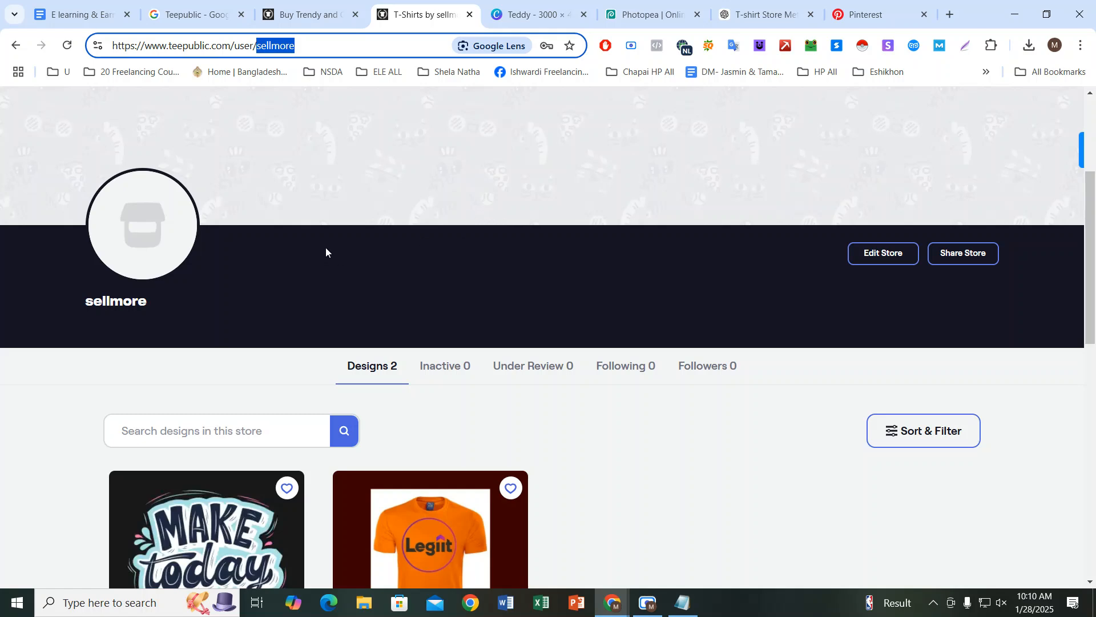
click(282, 251)
click(349, 11)
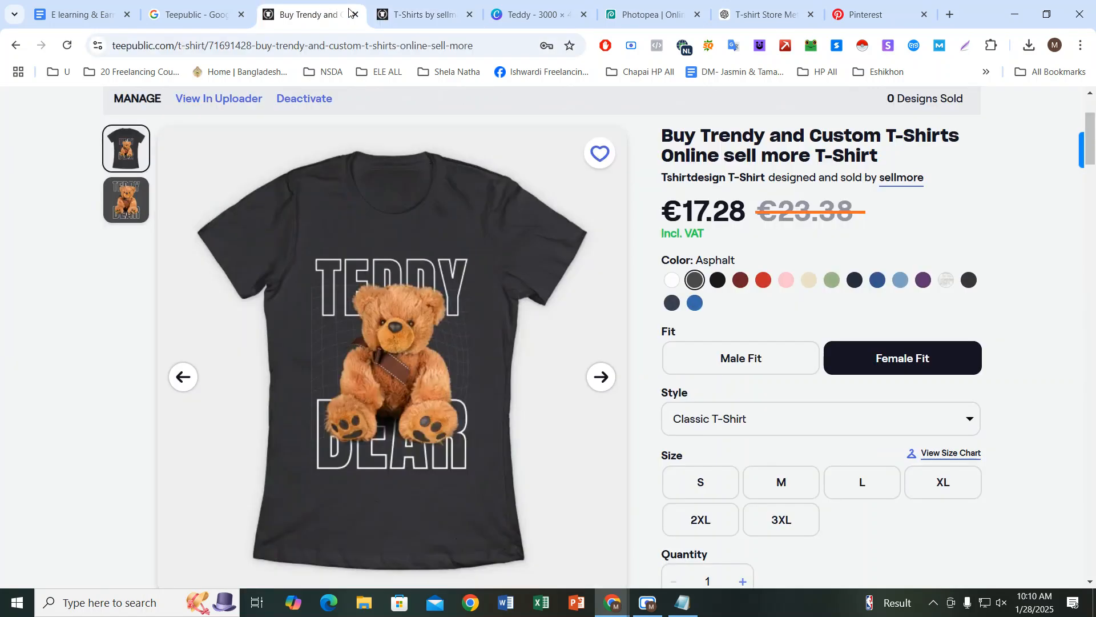
Step: Save the Asphalt T-shirt mockup image as WEBP file 71691428_0 in a new Desktop folder named teeshirt
right_click(321, 191)
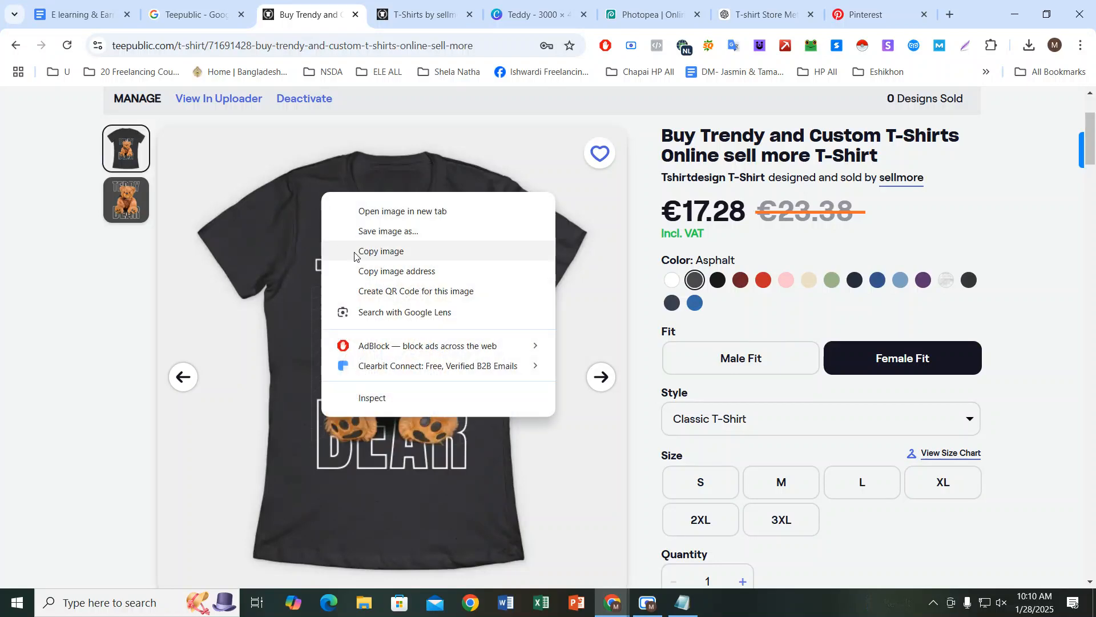
click(369, 231)
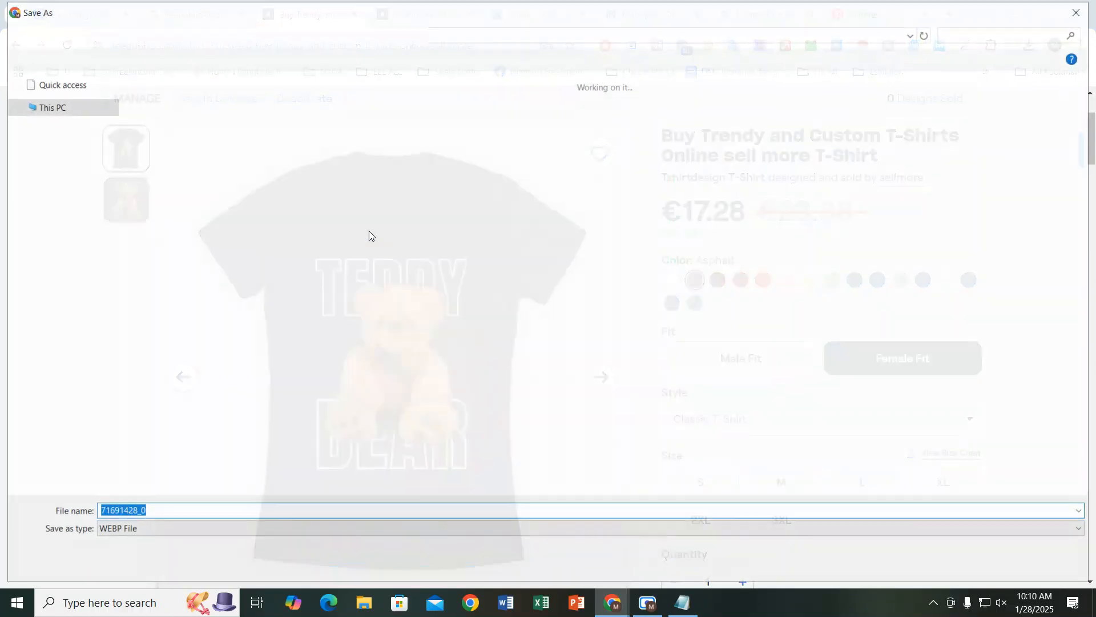
click(57, 108)
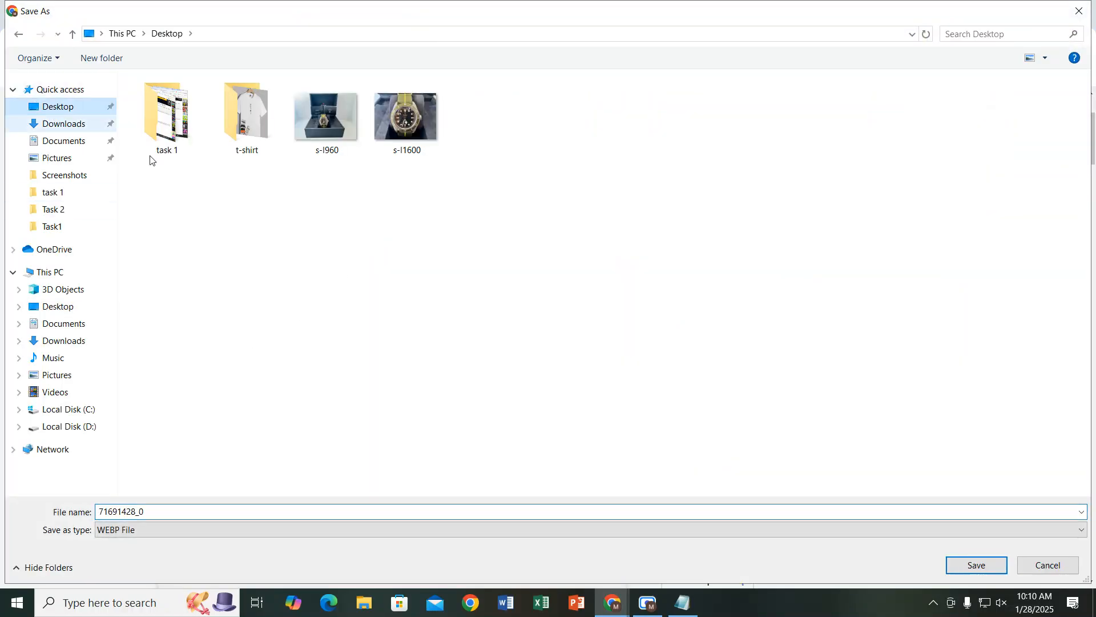
right_click(245, 208)
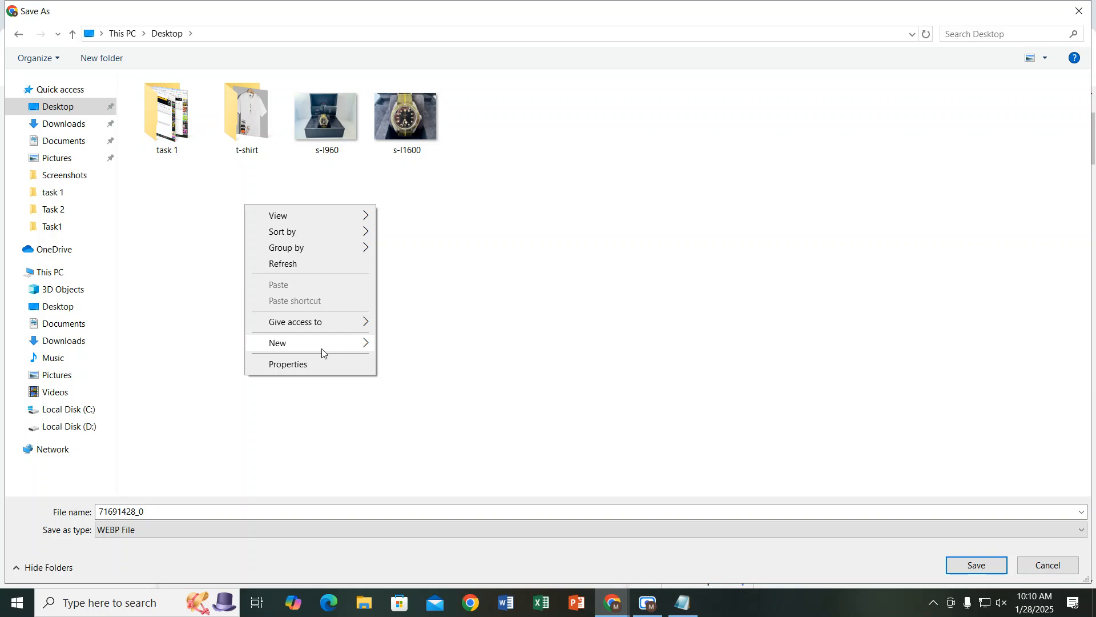
mouse_move(320, 344)
click(441, 346)
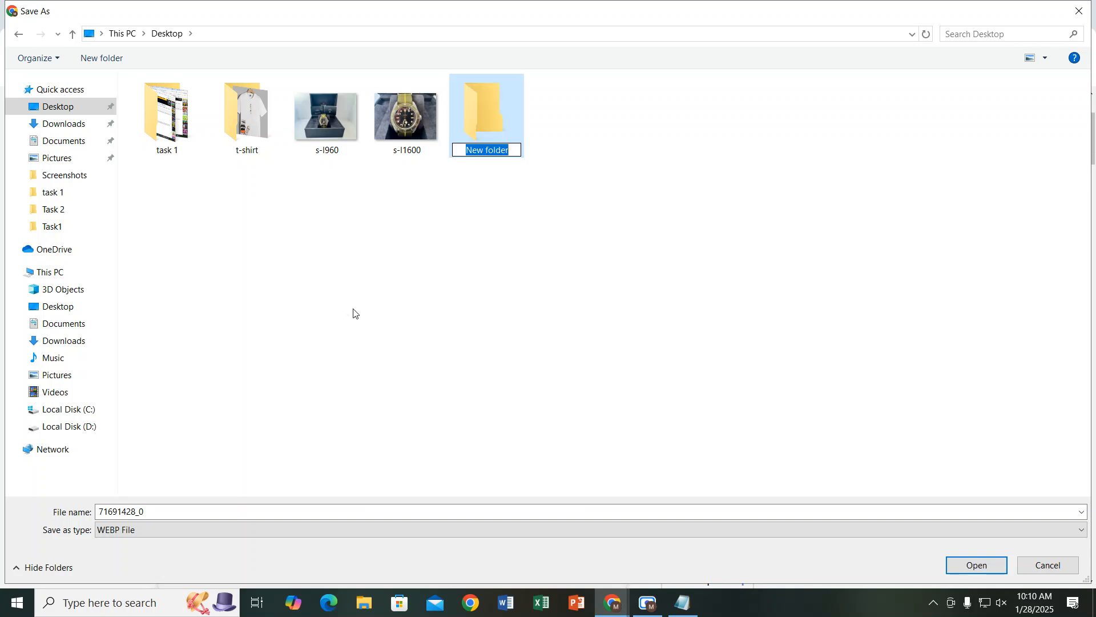
text(teeshirt)
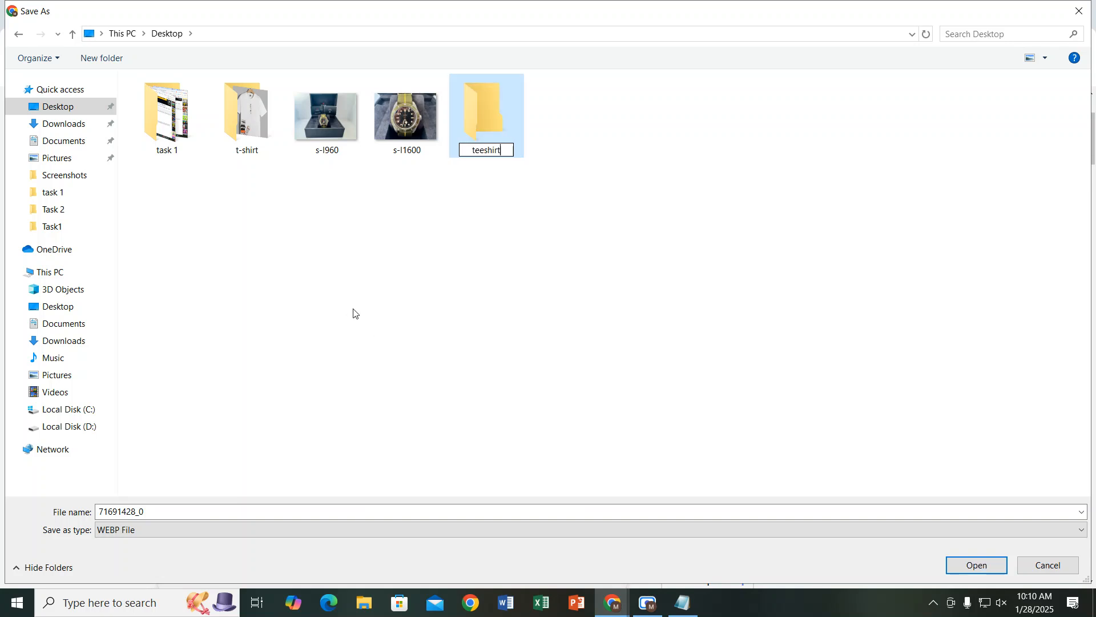
key(Return)
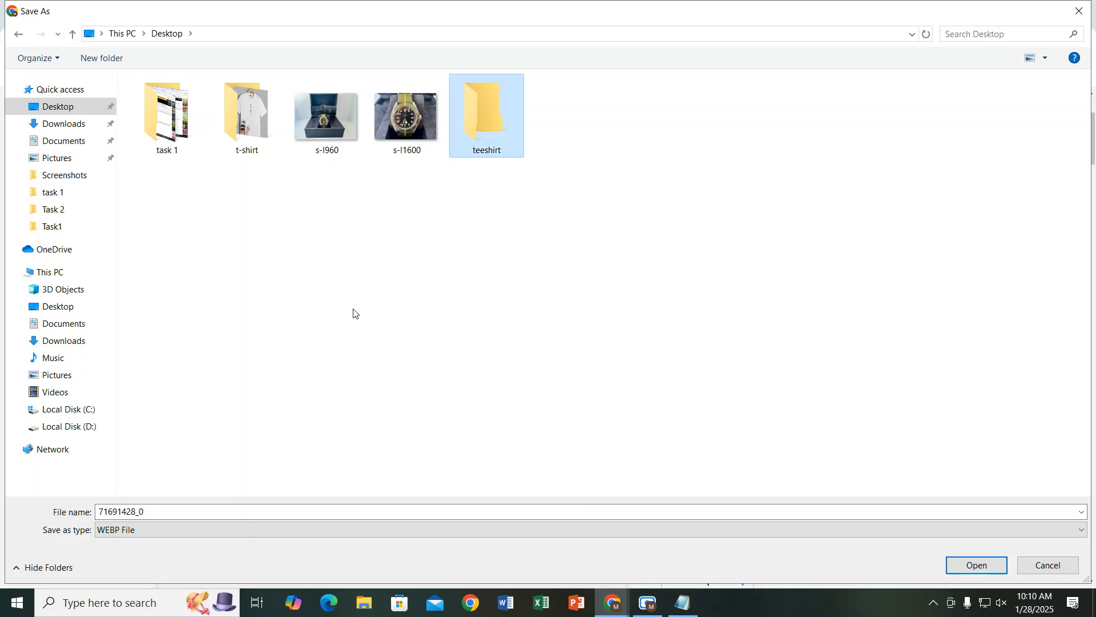
double_click(495, 135)
click(996, 569)
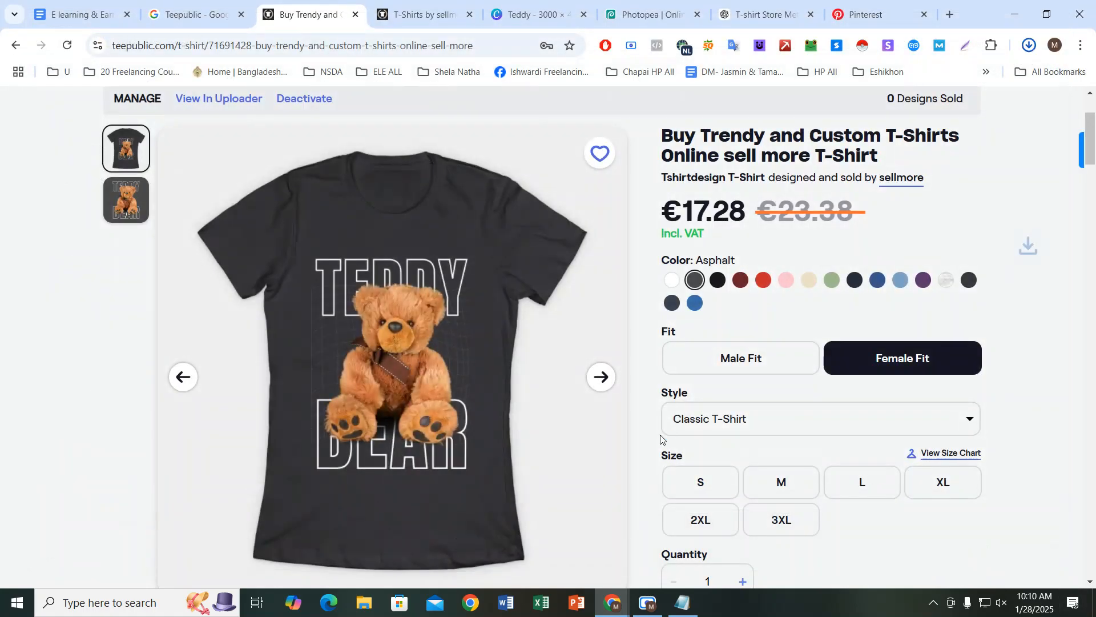
Step: Open the teeshirt folder, inspect the downloaded mockup file 71691428_0, and return to the TeePublic listing
mouse_move(920, 84)
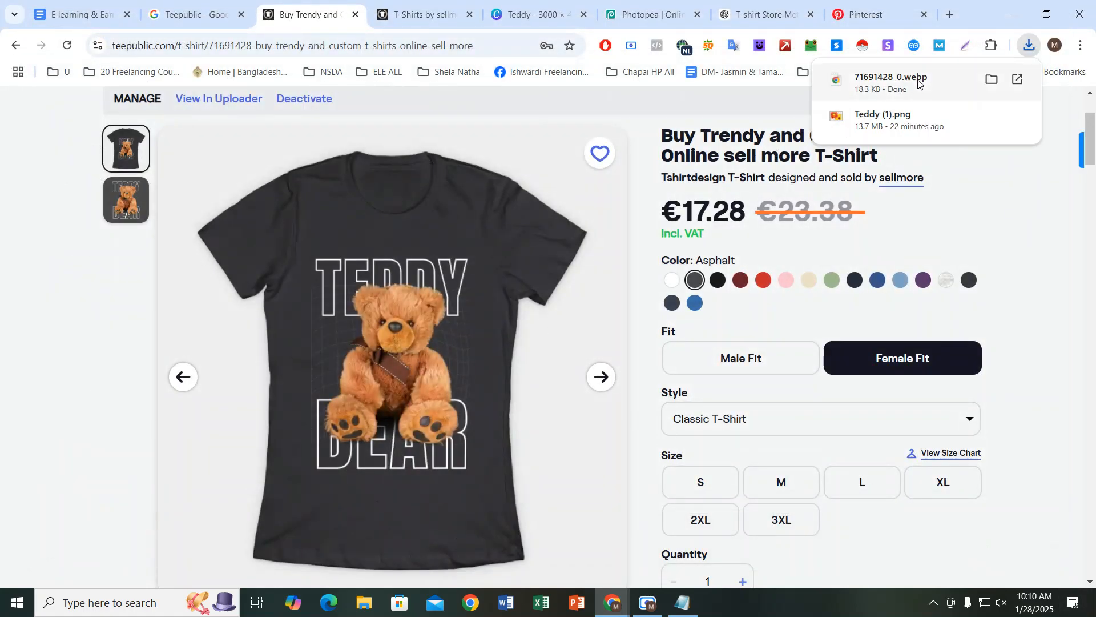
click(991, 82)
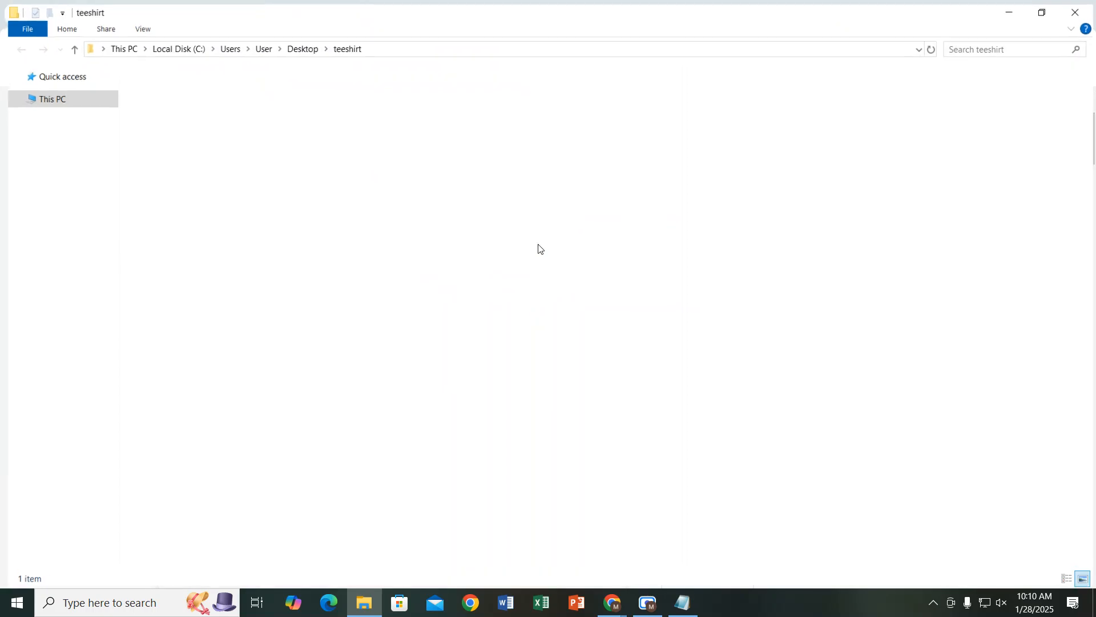
click(160, 114)
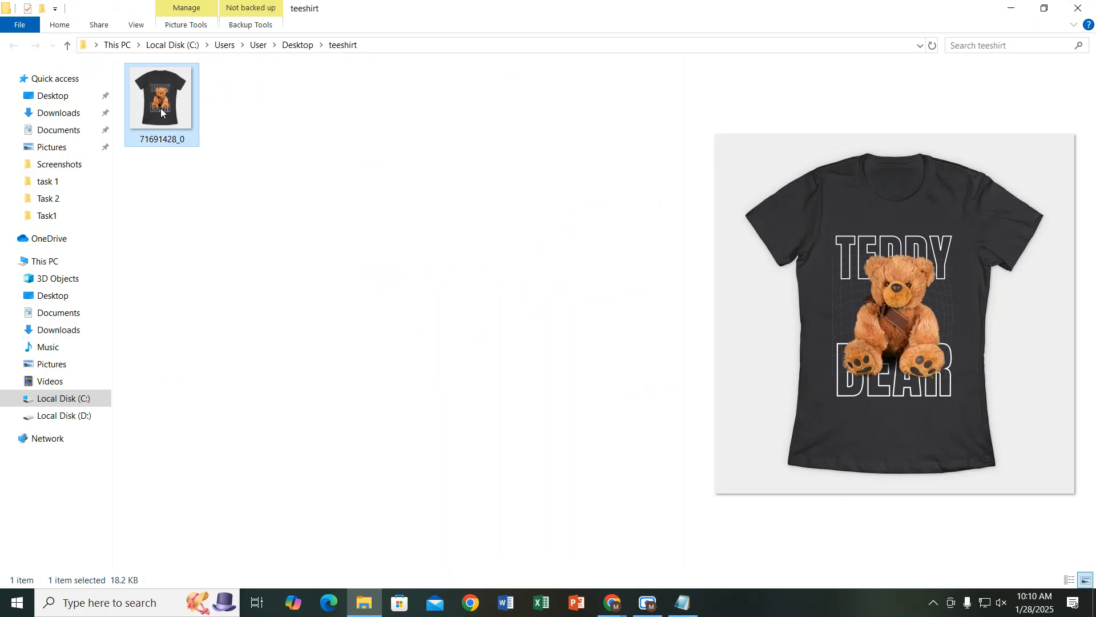
click(1044, 8)
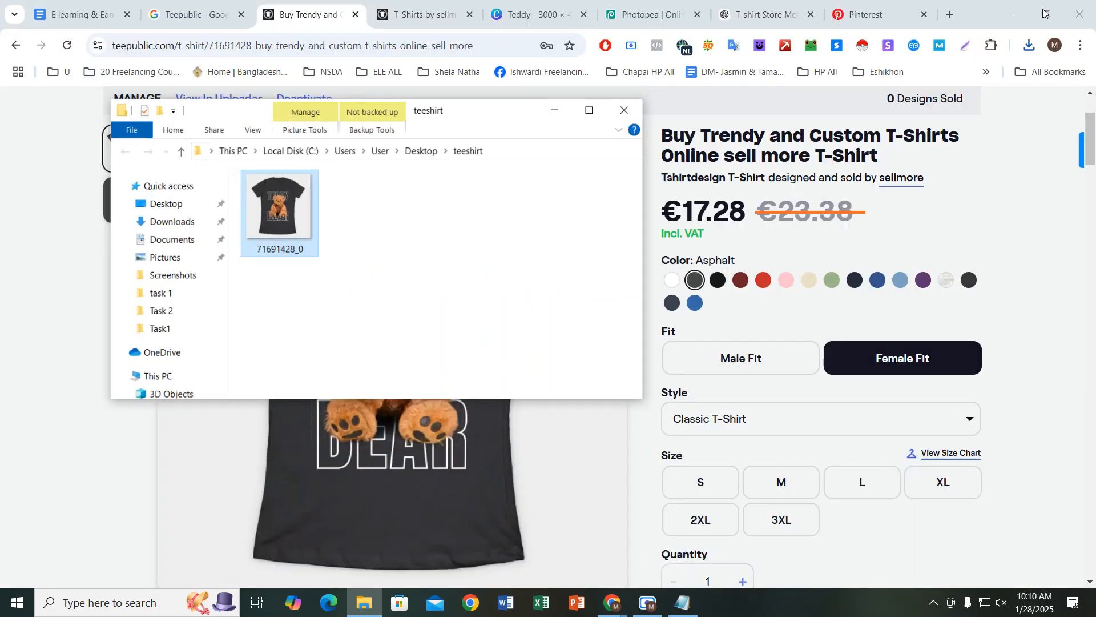
right_click(294, 224)
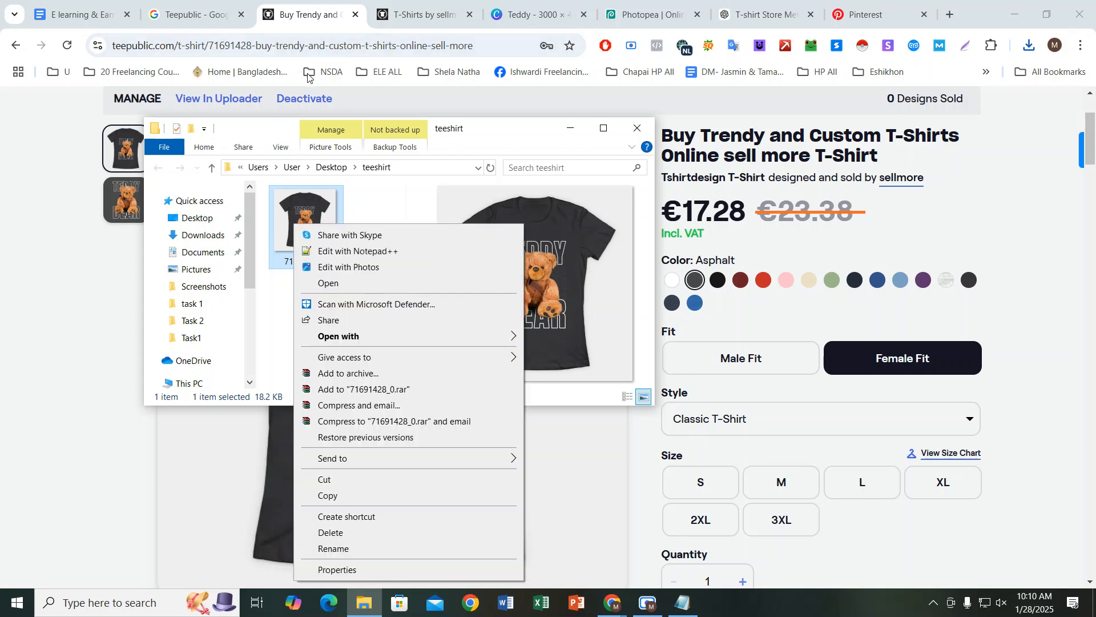
click(317, 10)
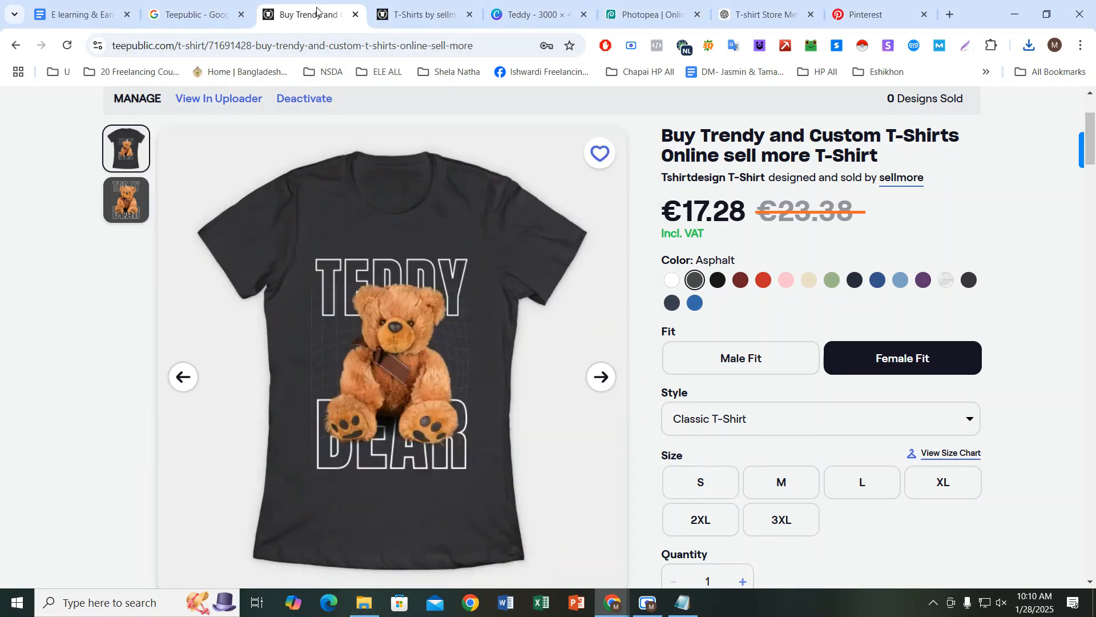
Step: Search Google for "webp to jpj" in a new browser tab
click(950, 14)
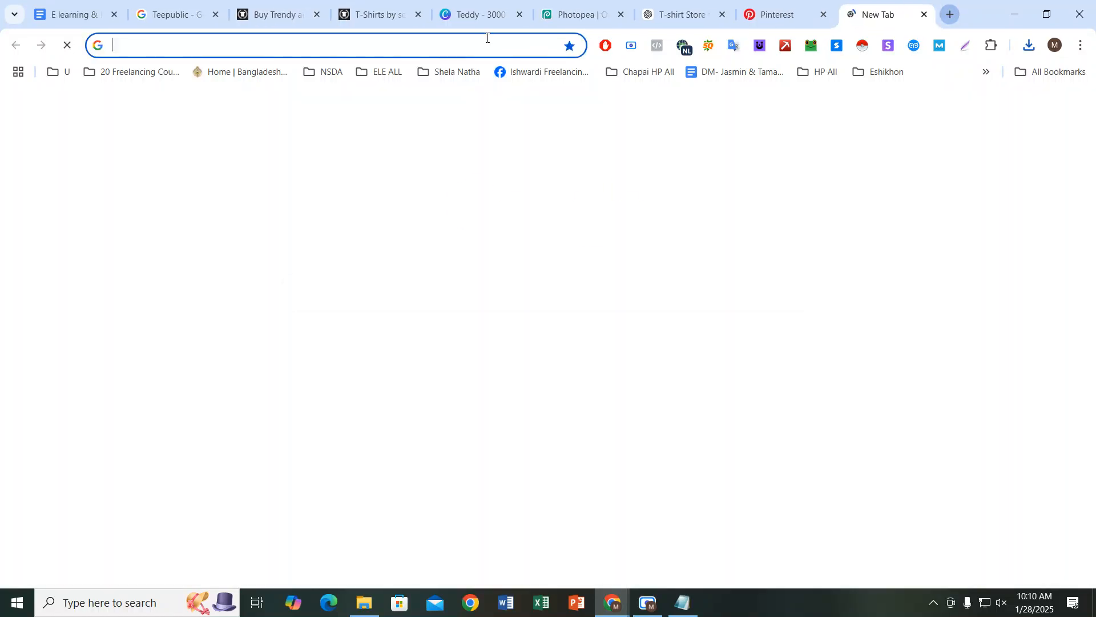
click(460, 50)
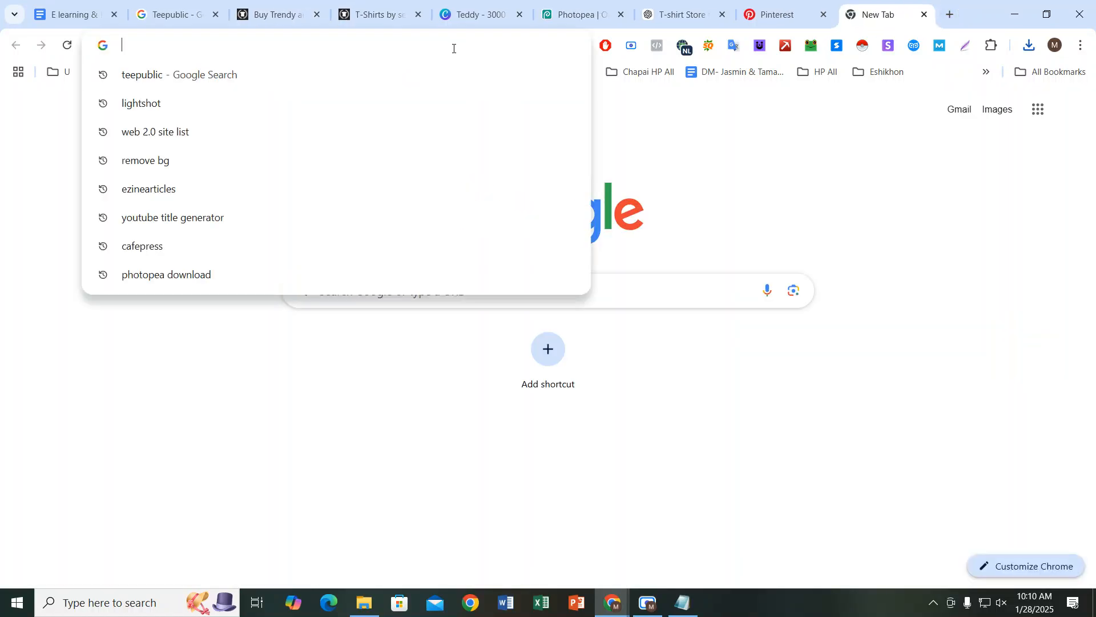
text(web)
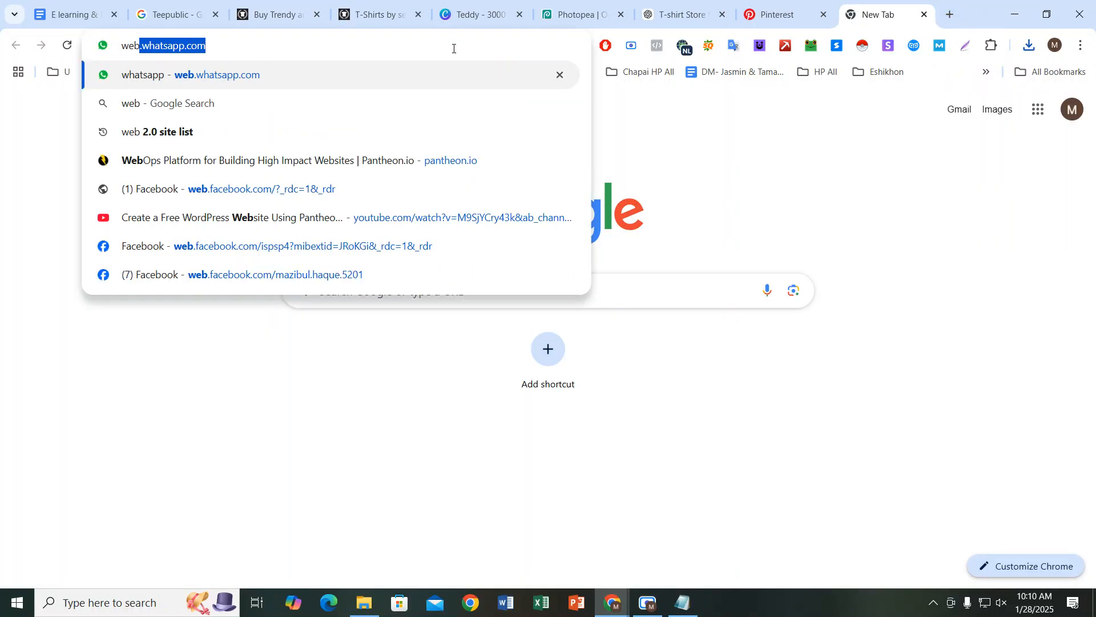
text(p)
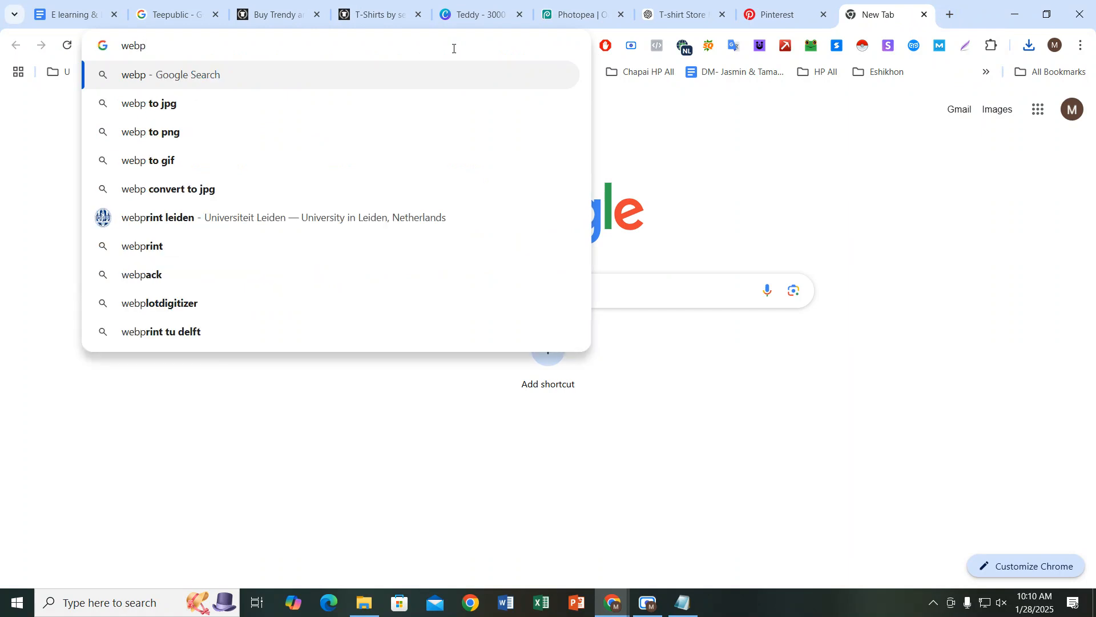
text( to jps)
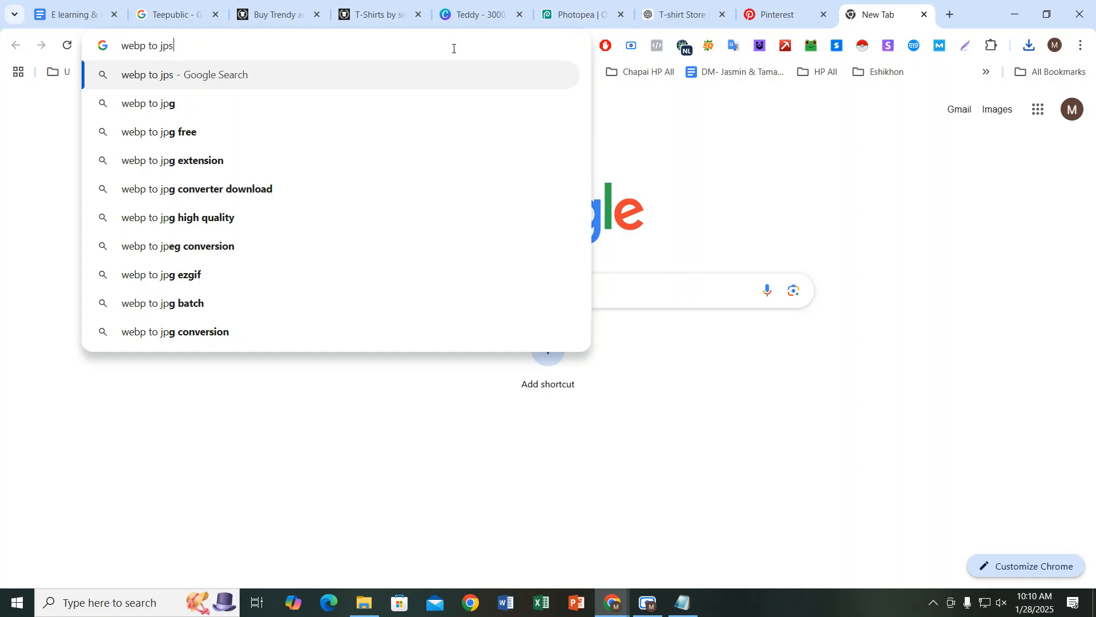
key(BackSpace)
text(j)
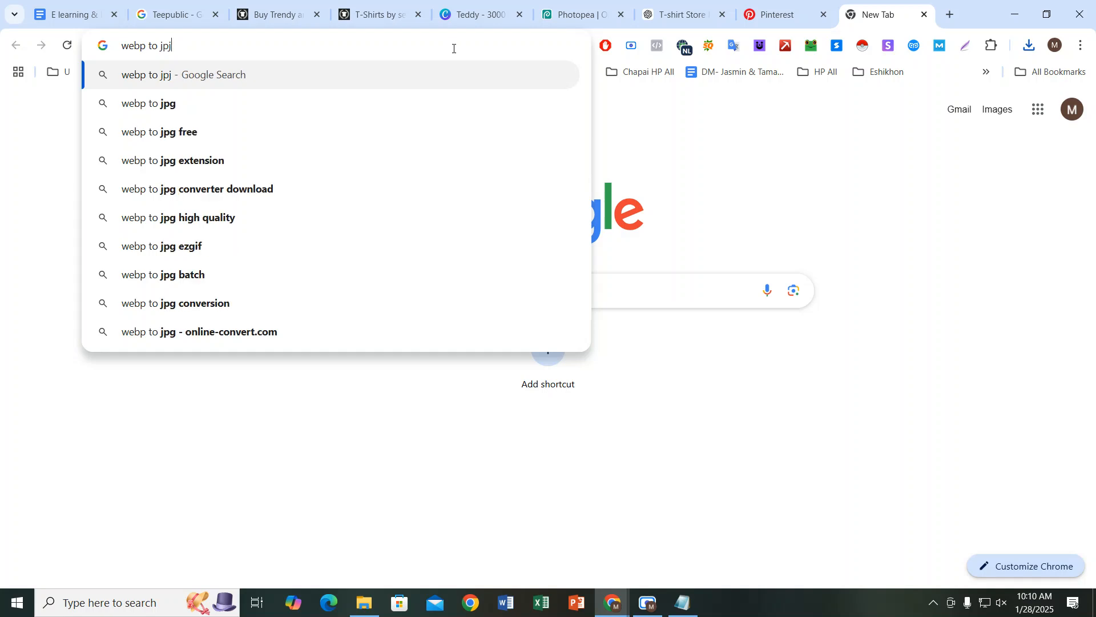
key(Return)
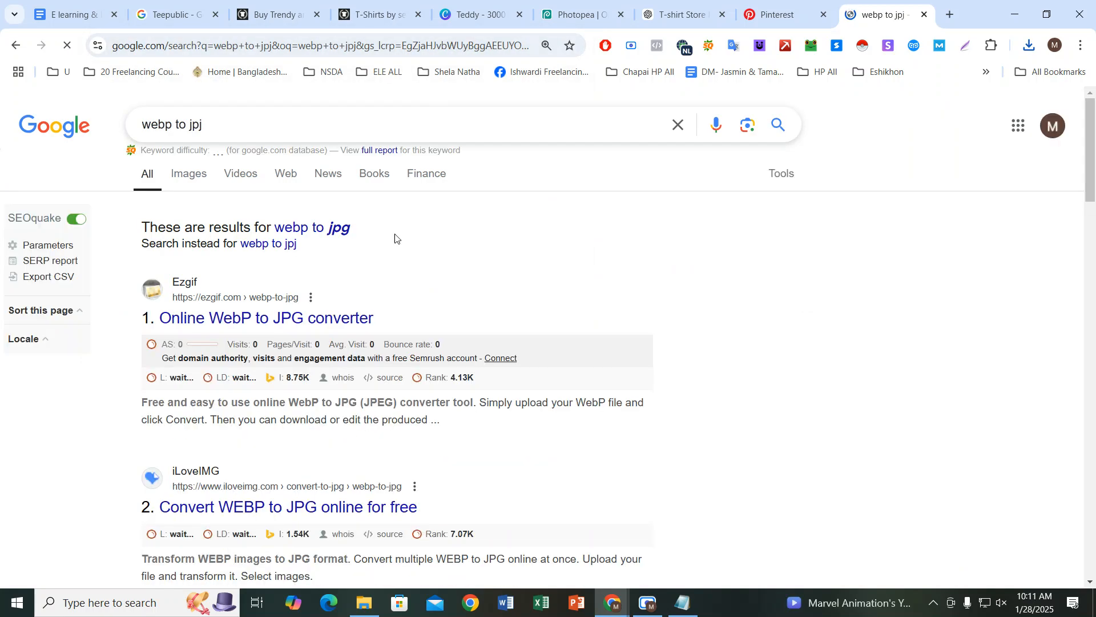
Step: Open Ezgif's Online WebP to JPG converter from the search results and consent to all its privacy terms
click(281, 325)
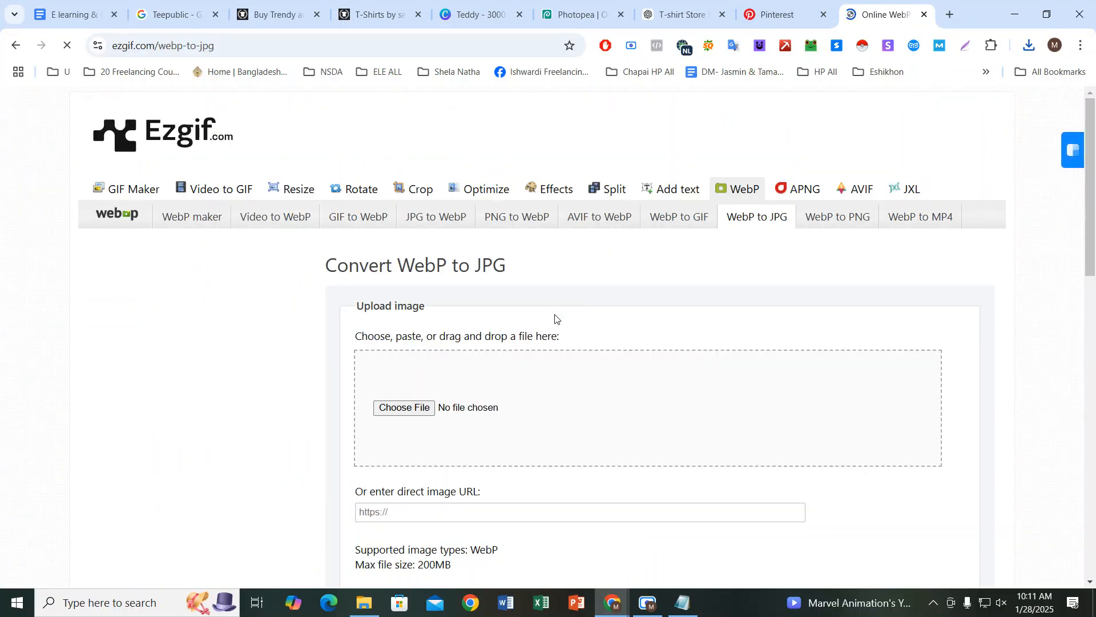
scroll(525, 323, down, 1)
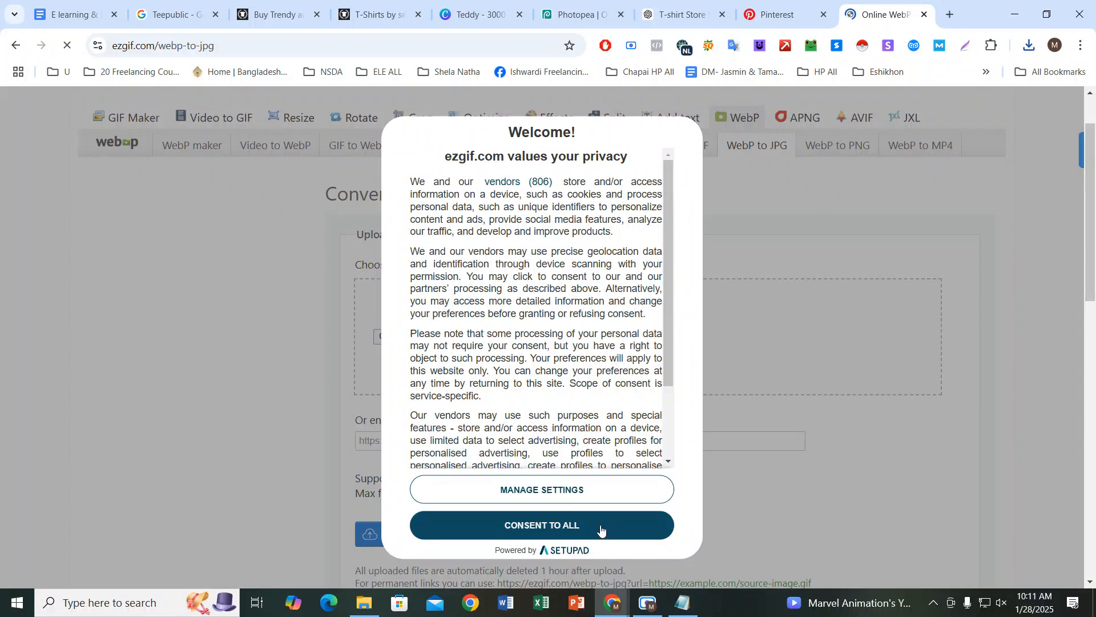
click(609, 530)
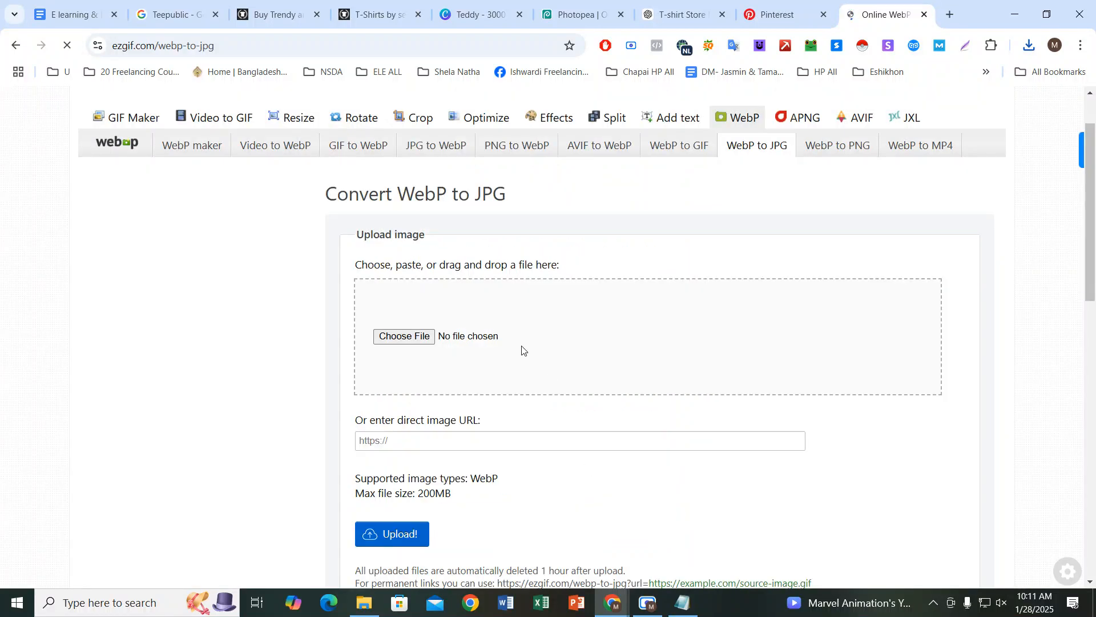
Step: Choose 71691428_0.webp from the Desktop's teeshirt folder as the image to convert
click(426, 340)
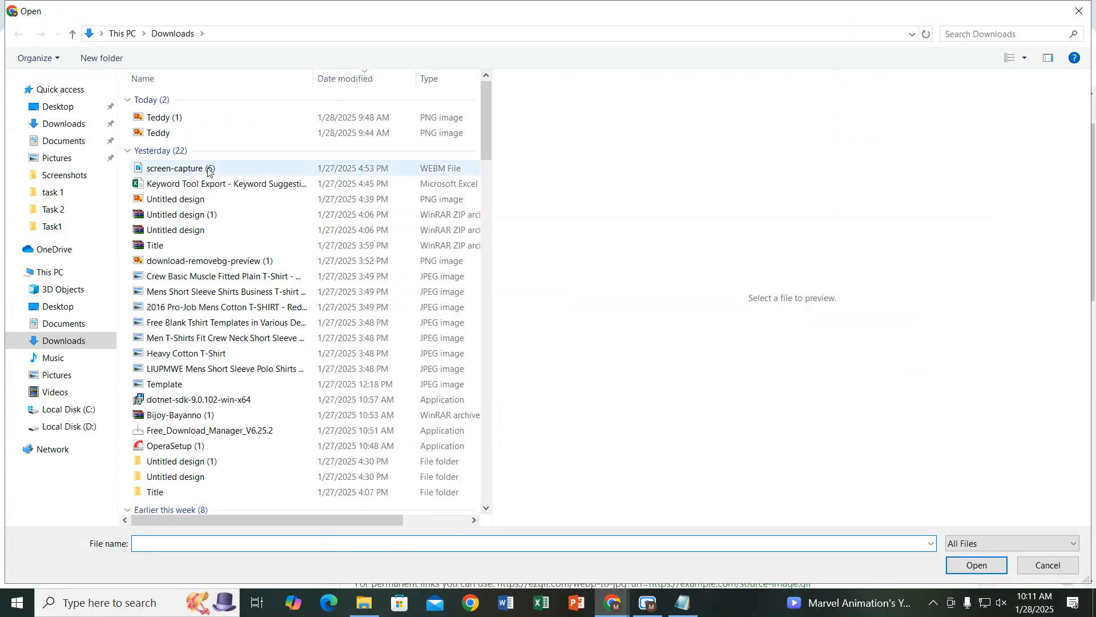
click(972, 543)
click(977, 559)
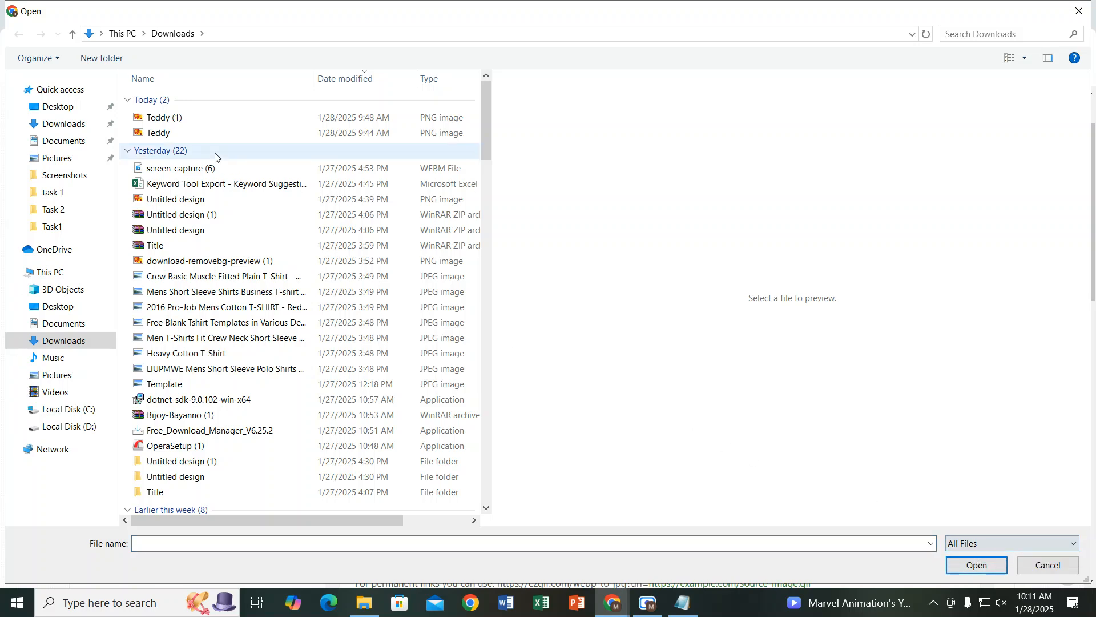
click(166, 117)
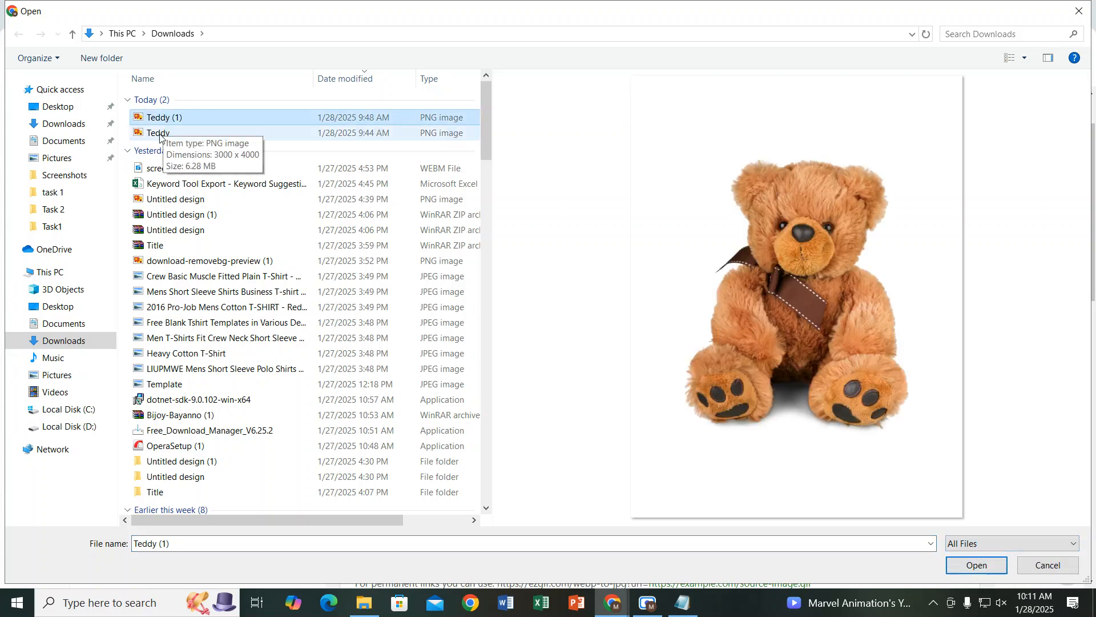
click(162, 135)
click(59, 109)
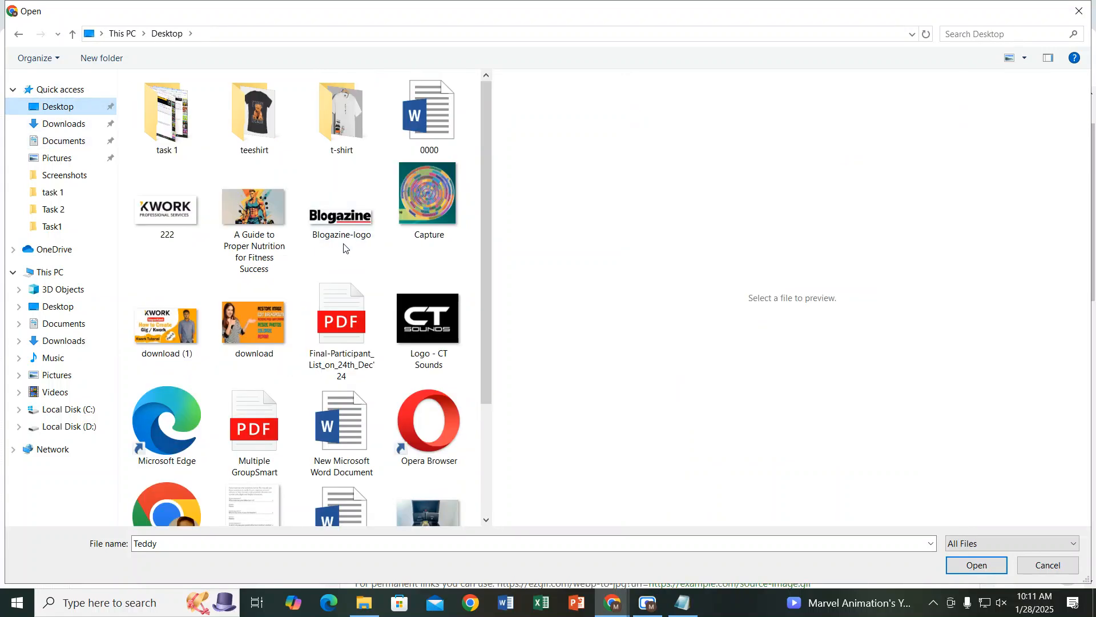
double_click(266, 127)
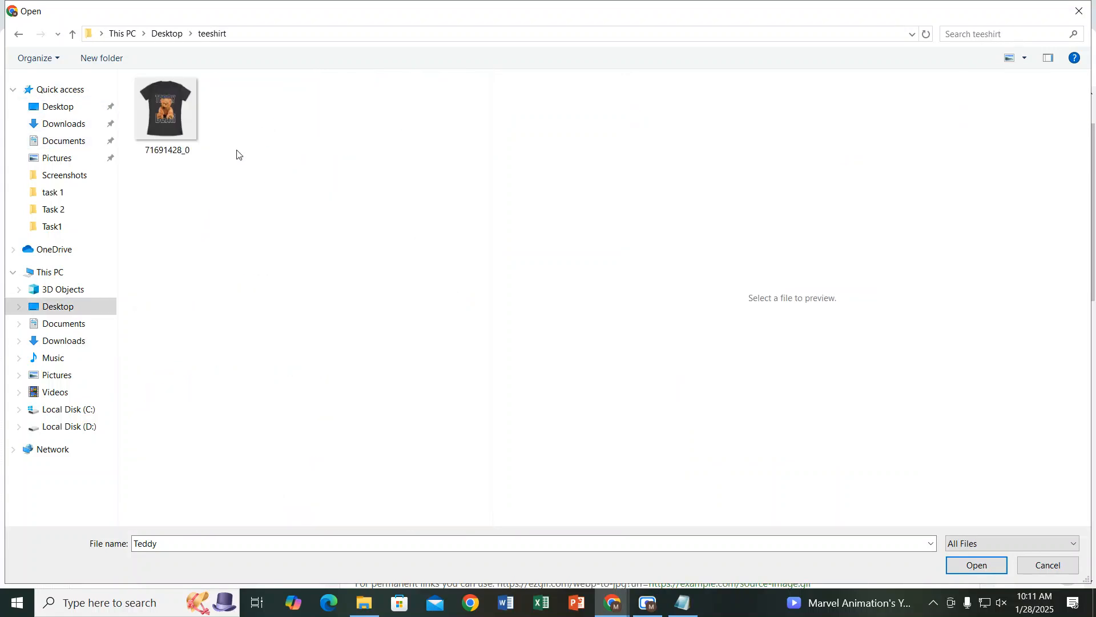
click(191, 134)
click(978, 566)
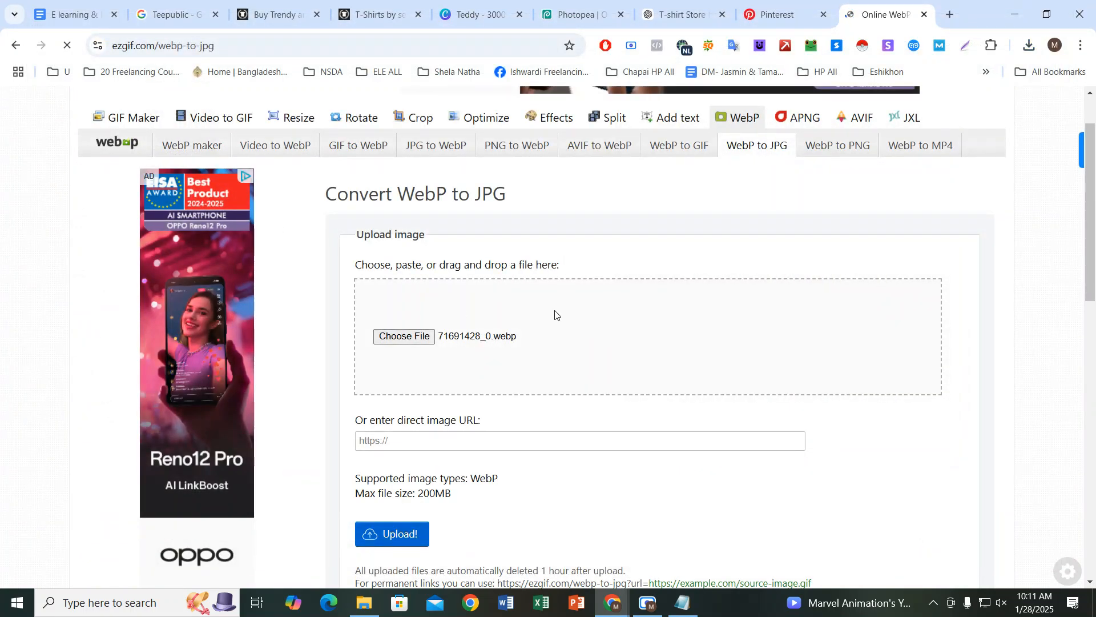
click(444, 441)
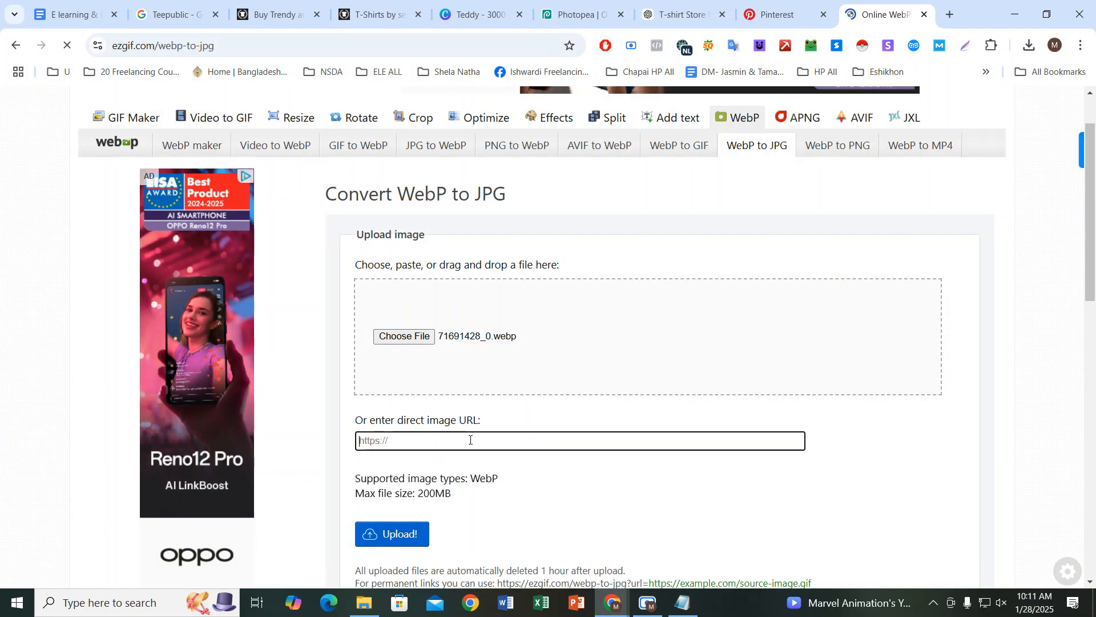
click(374, 15)
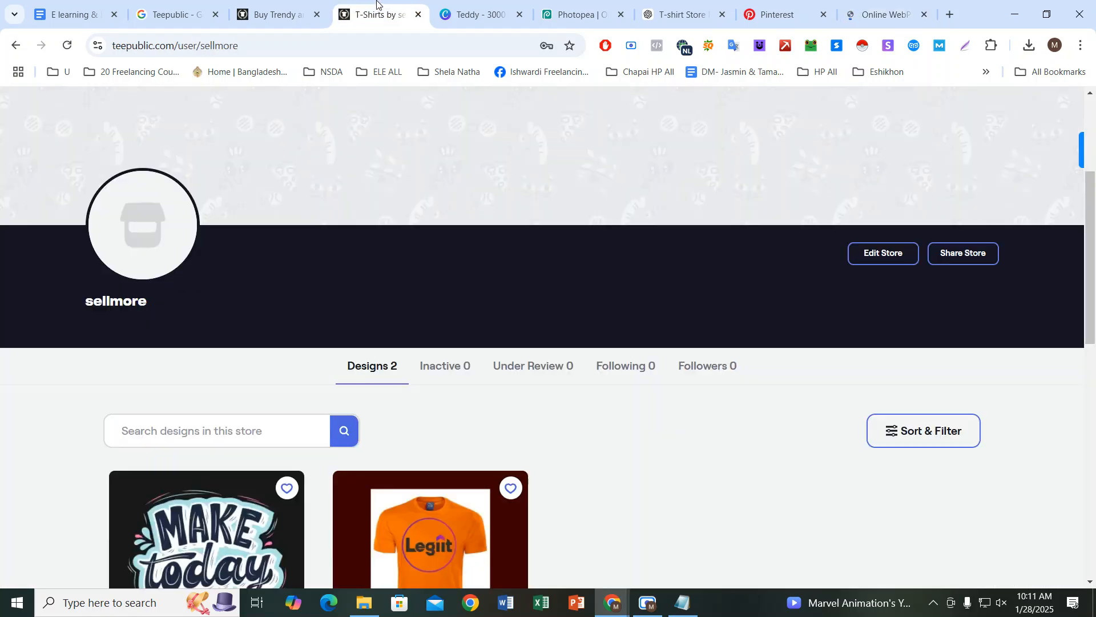
click(280, 14)
click(360, 43)
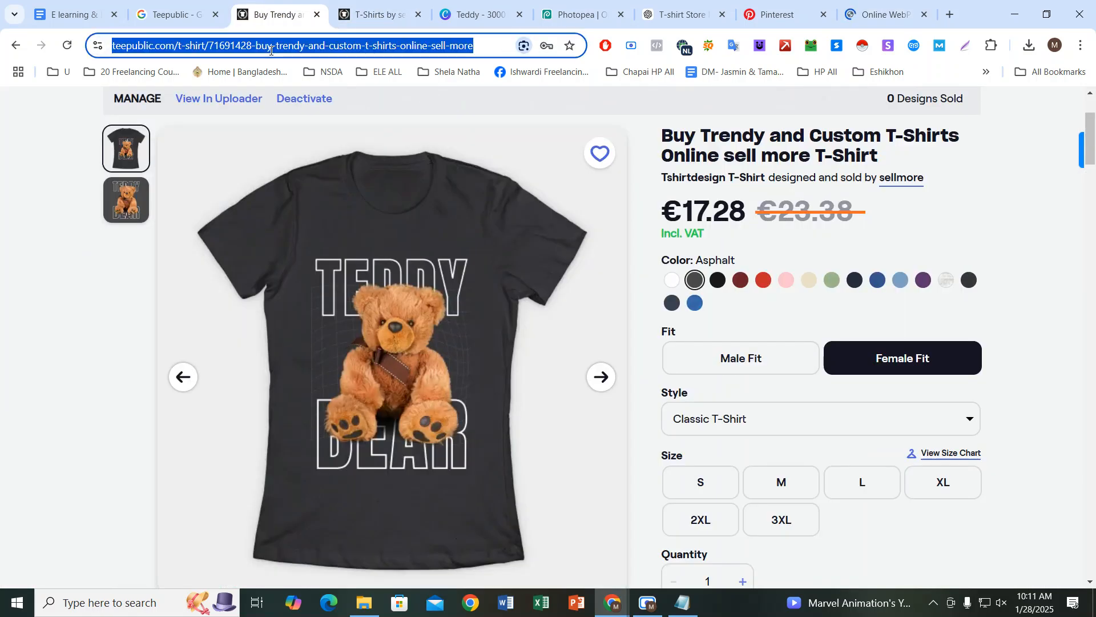
click(880, 14)
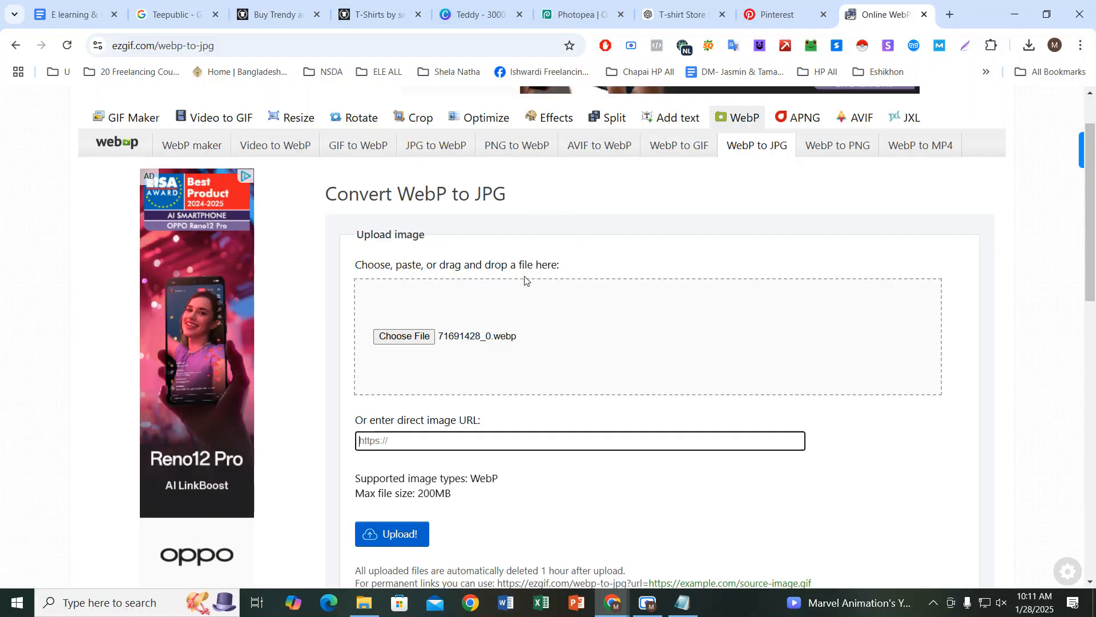
Step: Upload the chosen WEBP mockup and convert it to JPG with quality 90 and background color #ffffff
scroll(525, 280, down, 4)
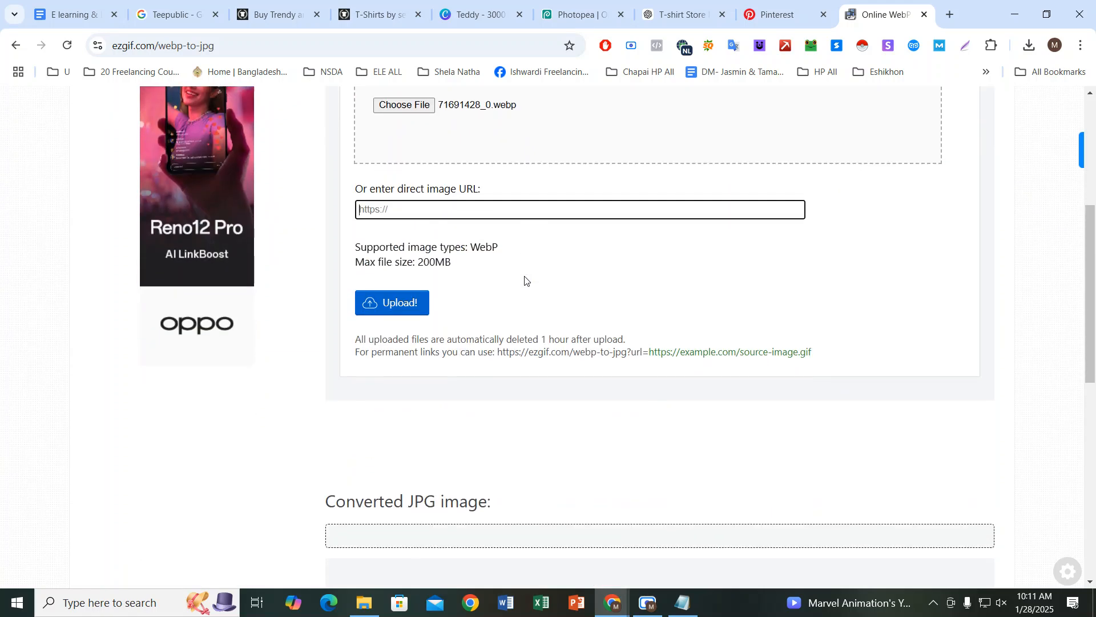
scroll(525, 279, down, 2)
scroll(525, 280, up, 2)
click(398, 323)
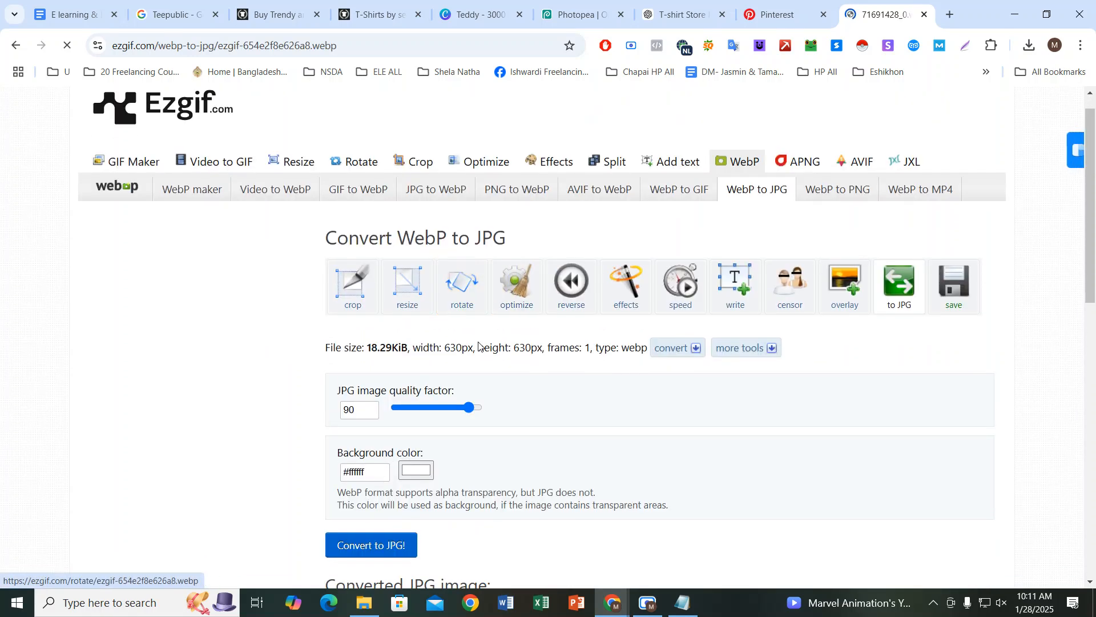
scroll(478, 341, down, 2)
scroll(478, 341, down, 8)
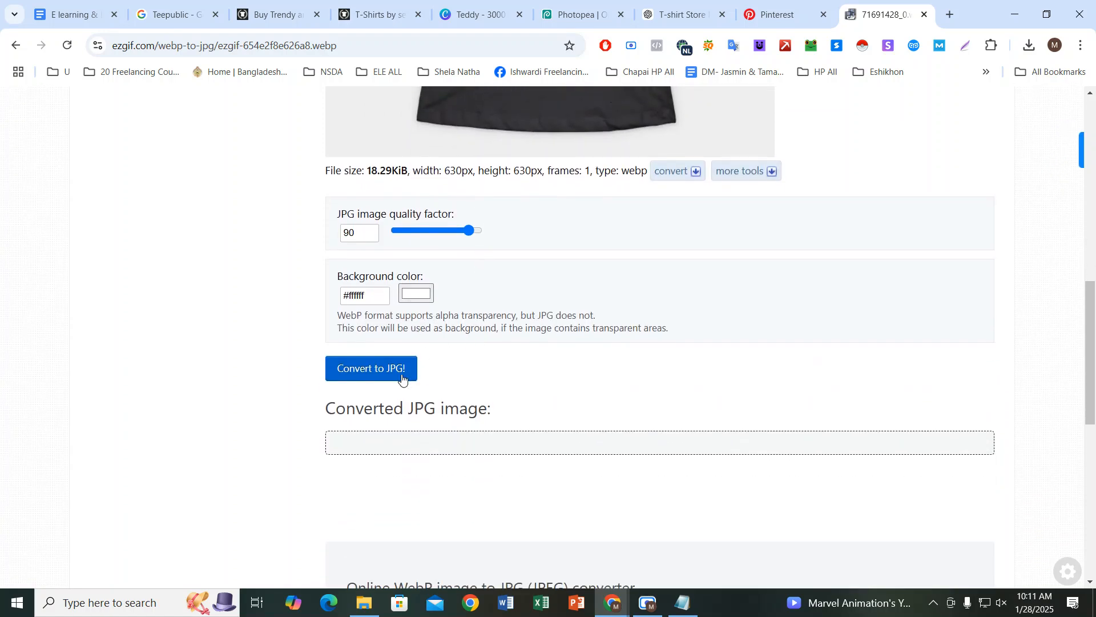
click(377, 375)
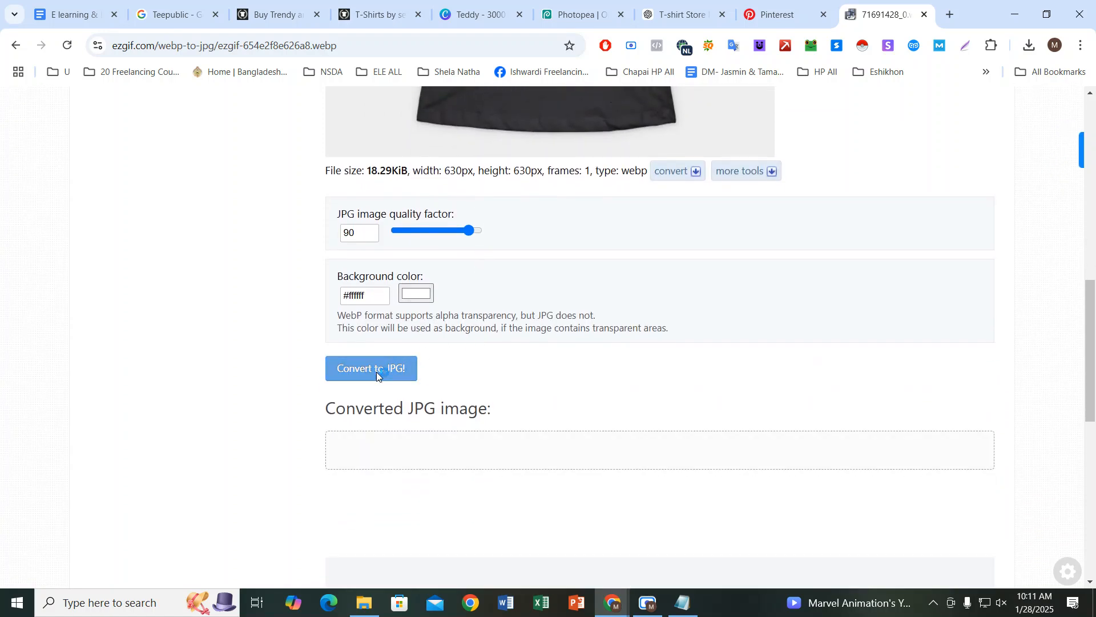
Step: Download the converted JPG of the teddy bear T-shirt mockup
scroll(576, 345, down, 9)
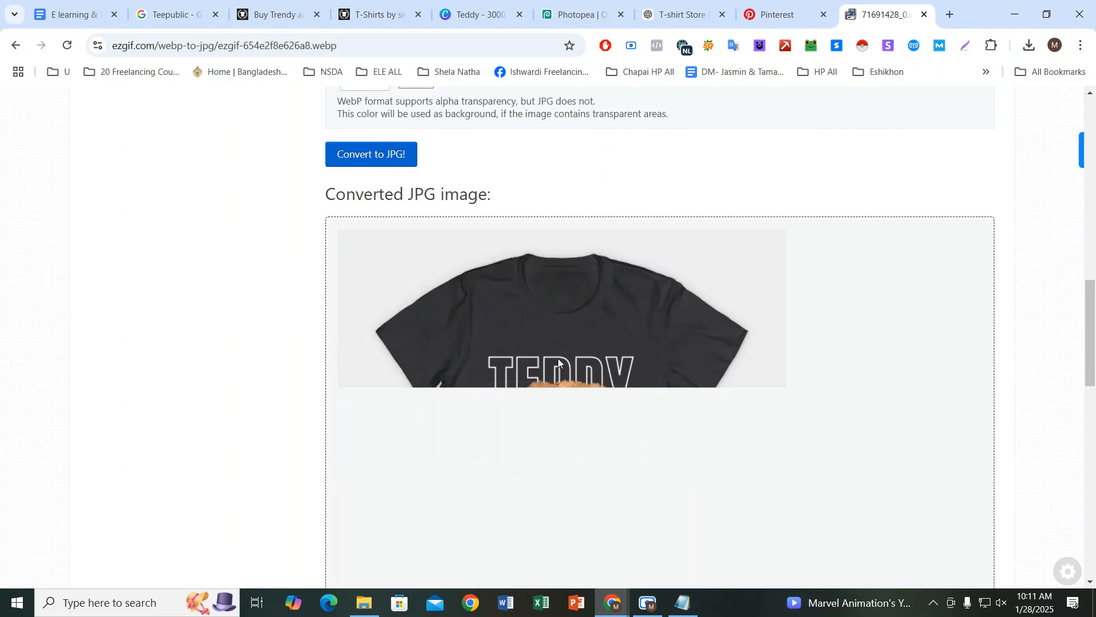
scroll(558, 366, down, 3)
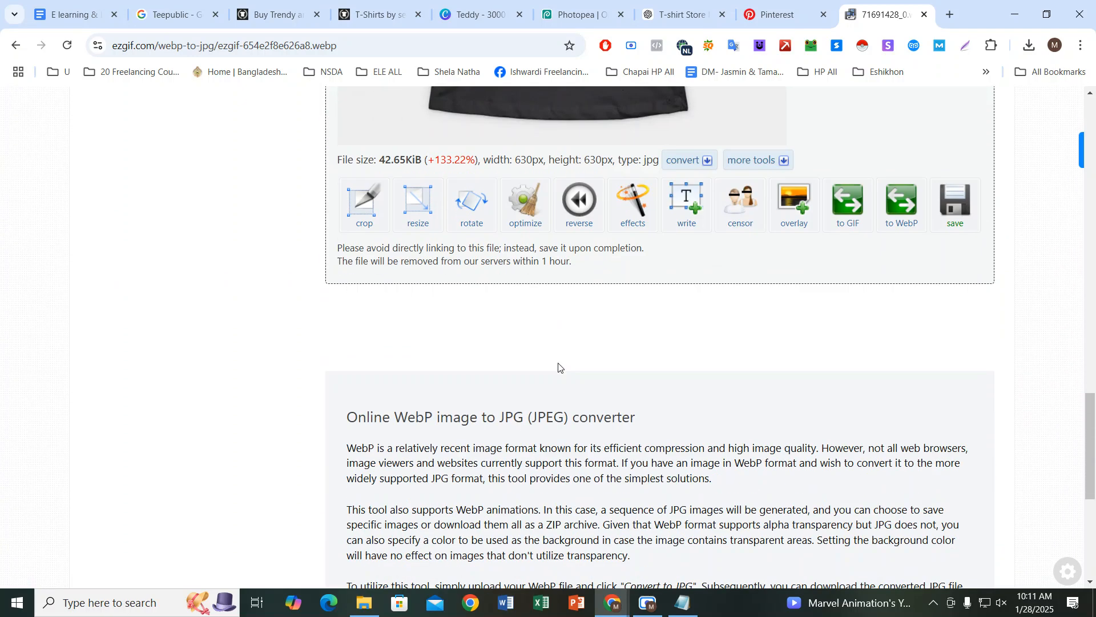
scroll(558, 365, up, 5)
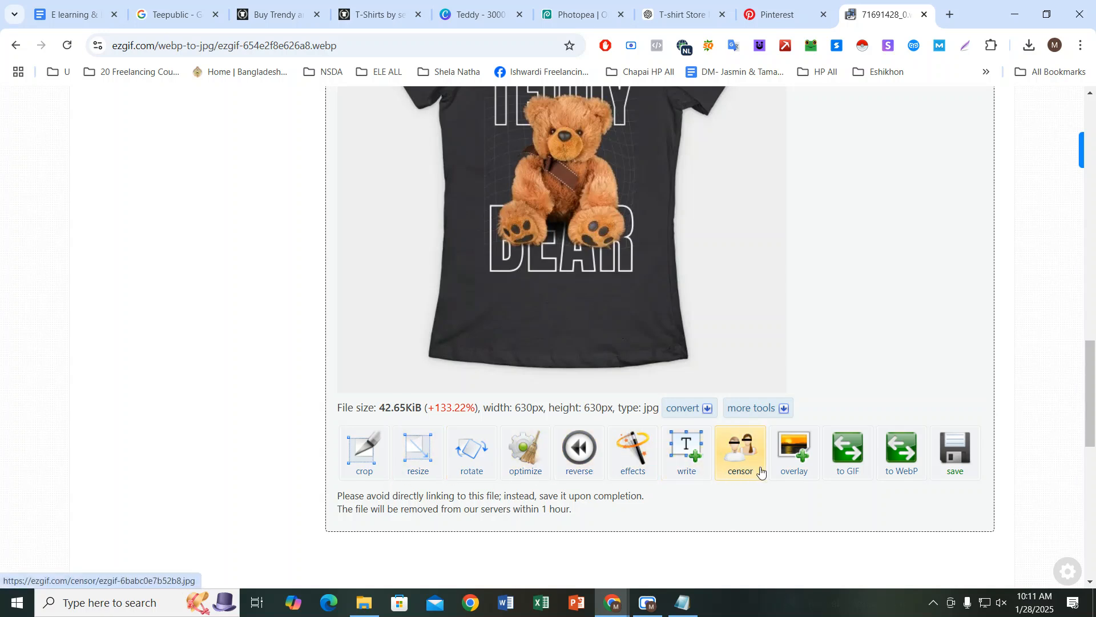
click(956, 469)
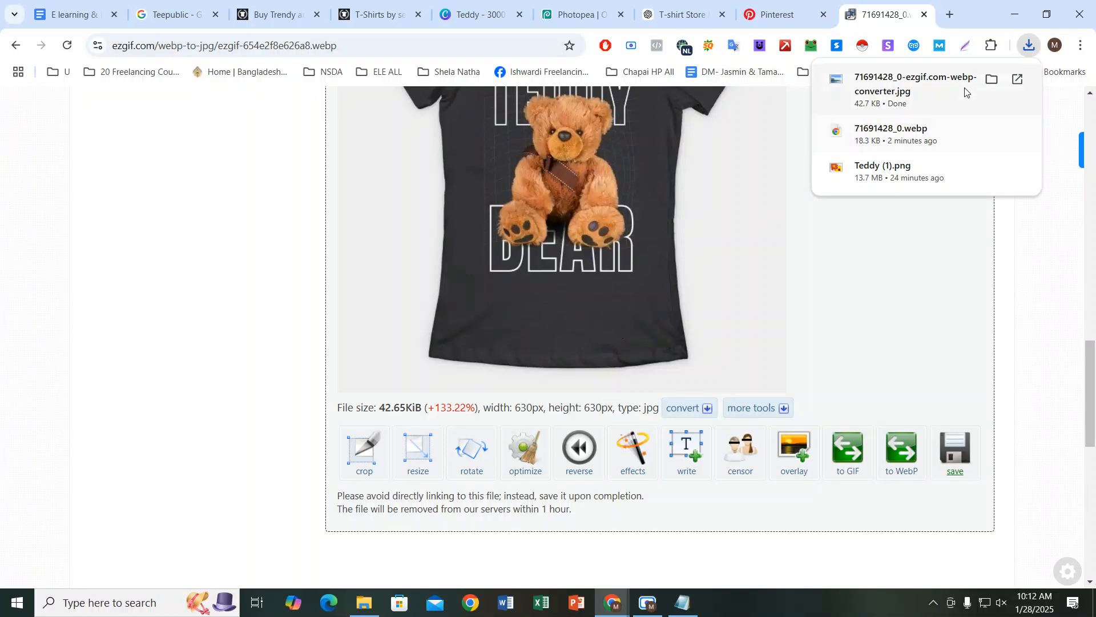
Step: Show the converted JPG in the Downloads folder, inspect its preview, and return to the converter
click(993, 84)
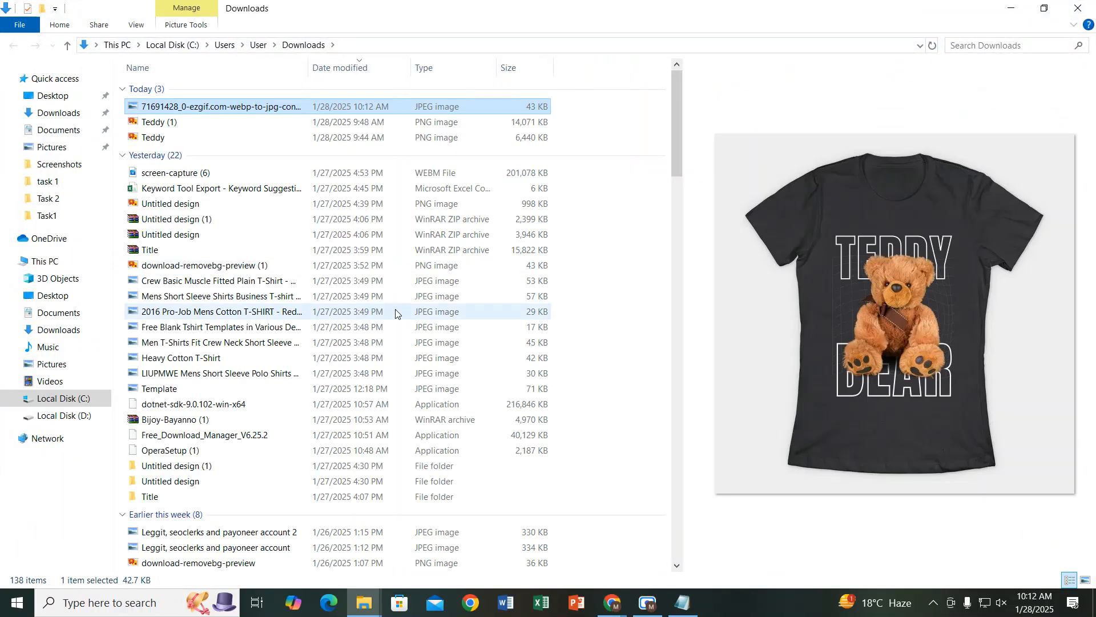
right_click(140, 108)
click(526, 17)
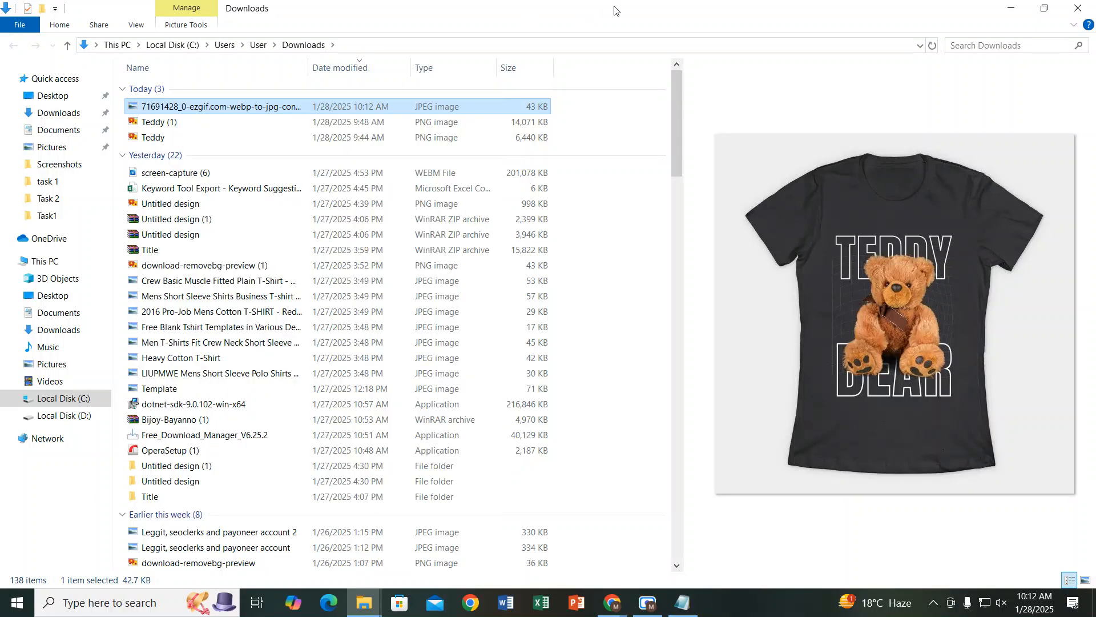
drag(679, 115, 676, 84)
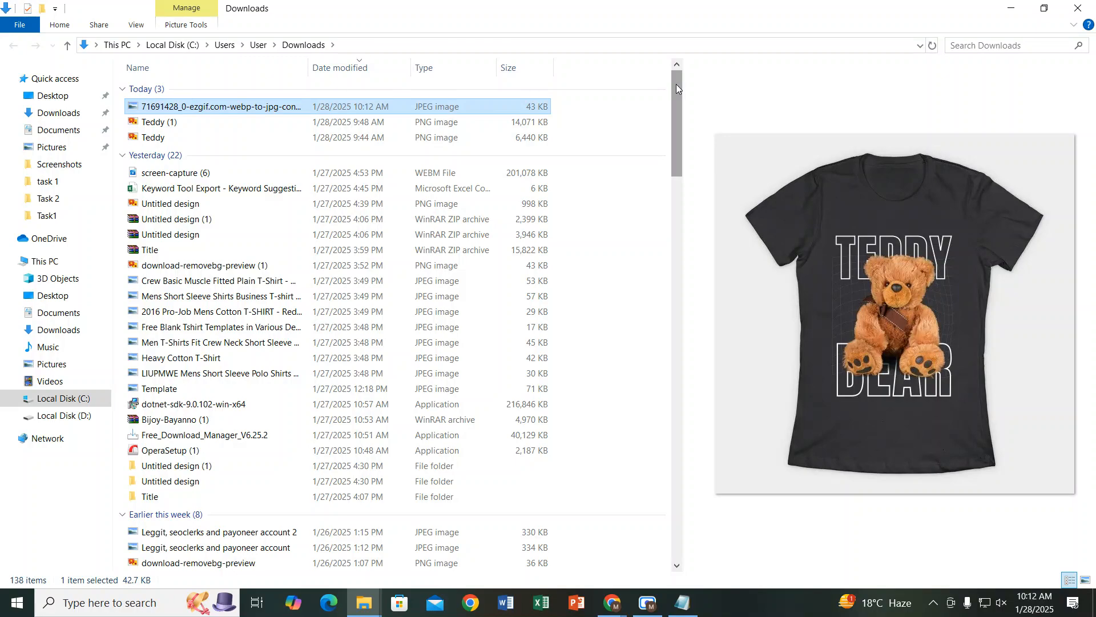
mouse_move(677, 84)
mouse_down()
mouse_move(676, 122)
mouse_move(677, 84)
mouse_up()
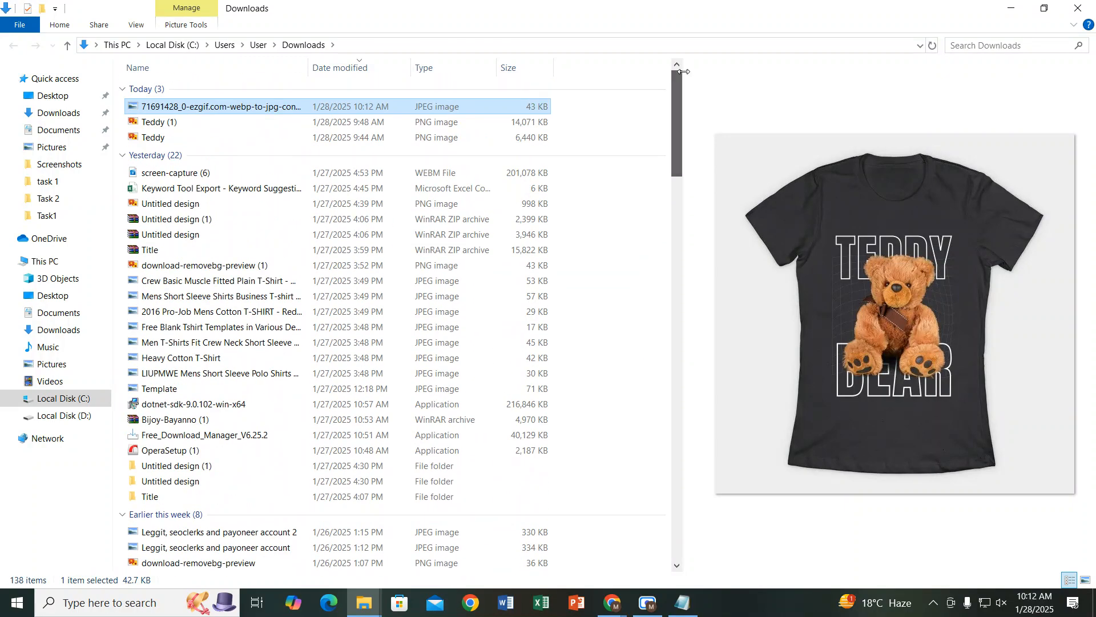
click(999, 5)
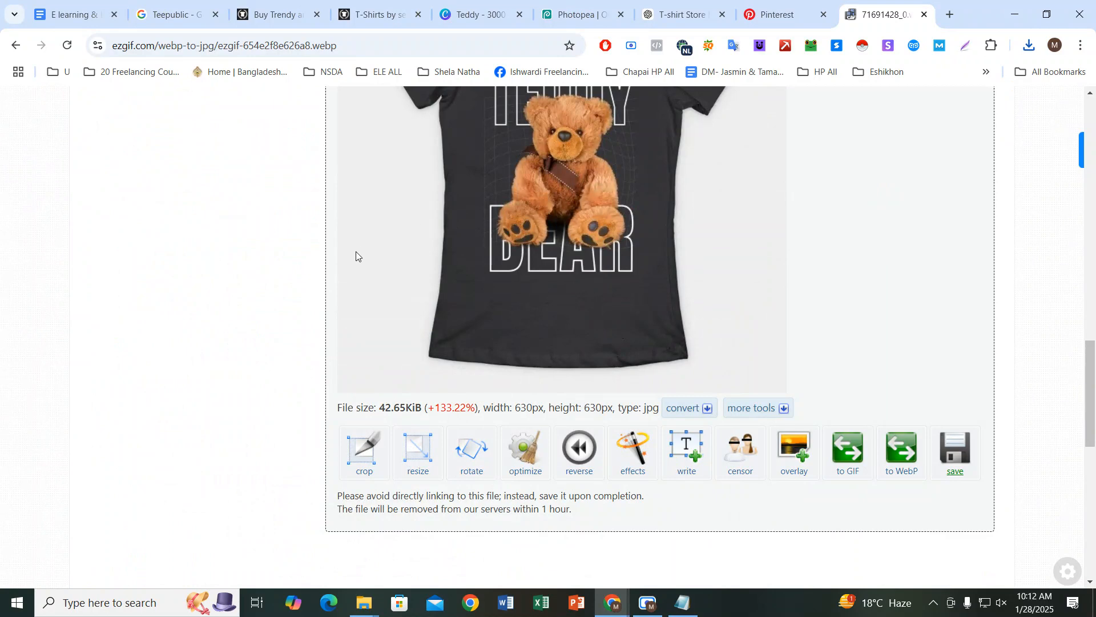
Step: Return to the TeePublic teddy bear listing and preview the artwork image and the T-shirt mockup in Maroon
scroll(423, 285, up, 7)
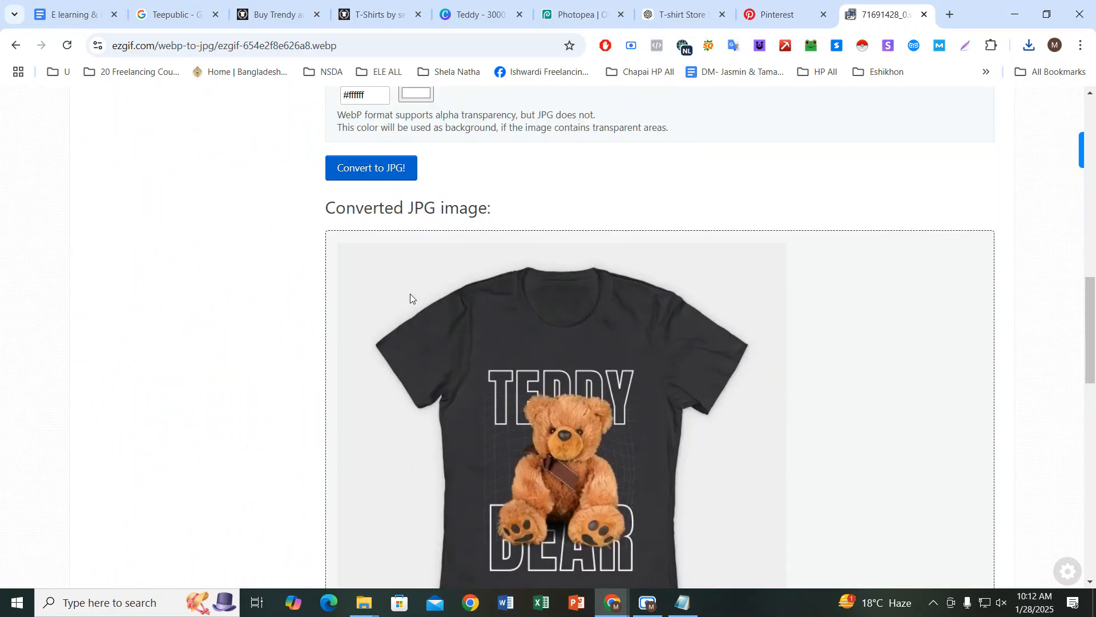
click(374, 14)
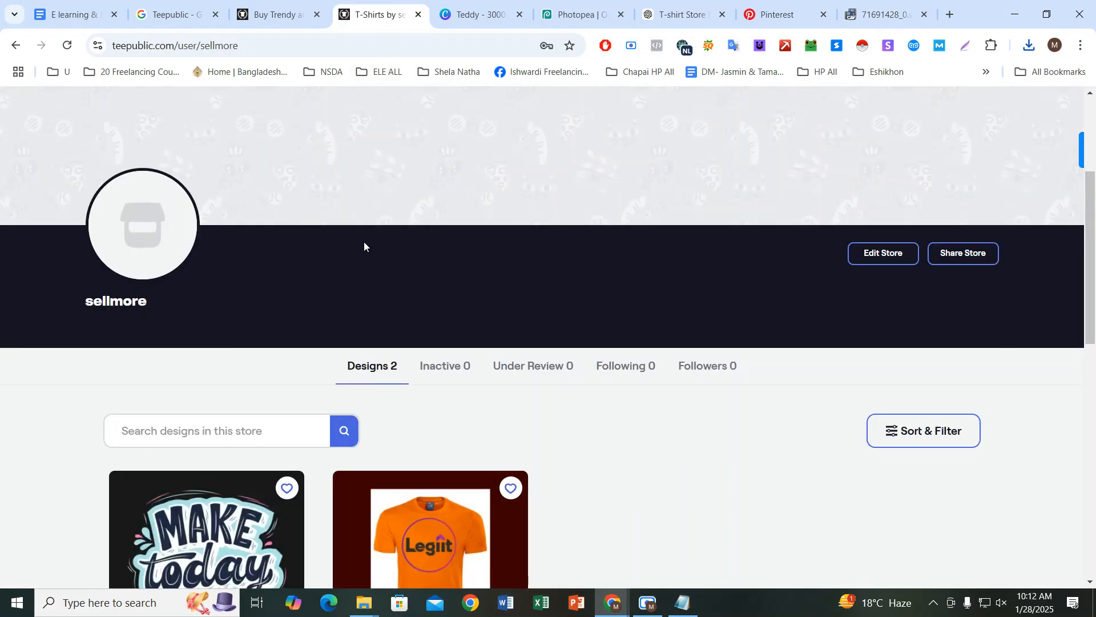
click(280, 12)
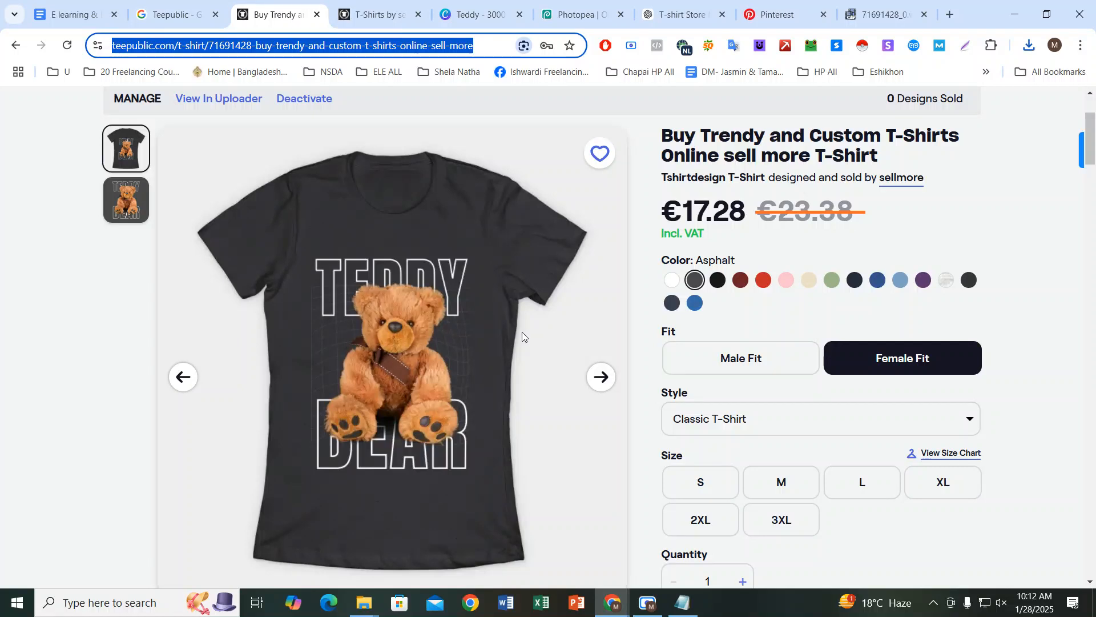
click(603, 381)
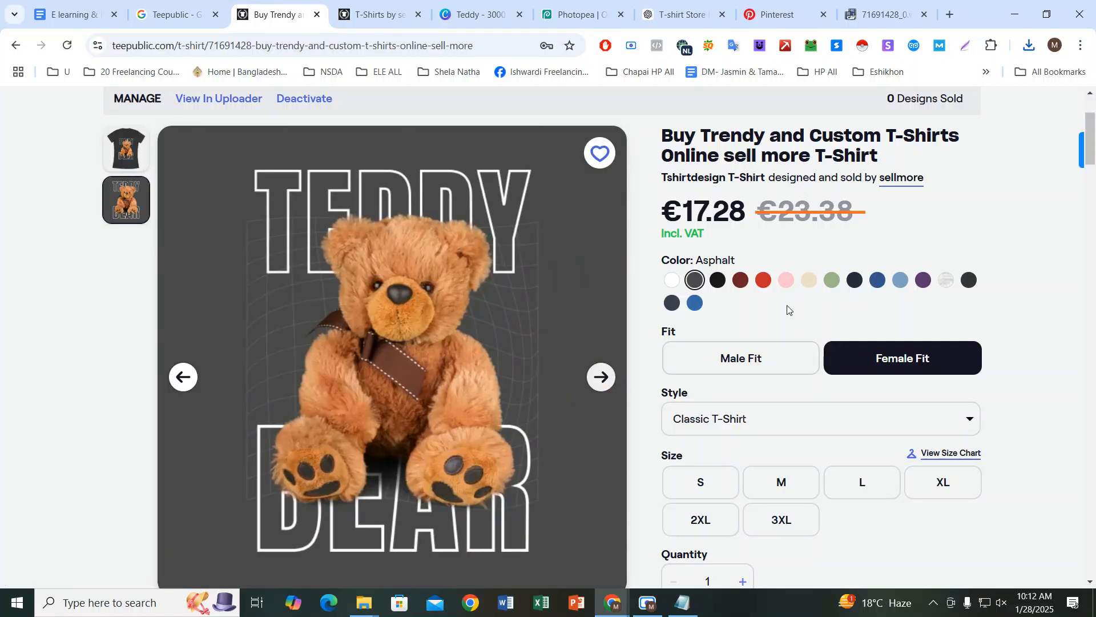
click(741, 280)
click(126, 143)
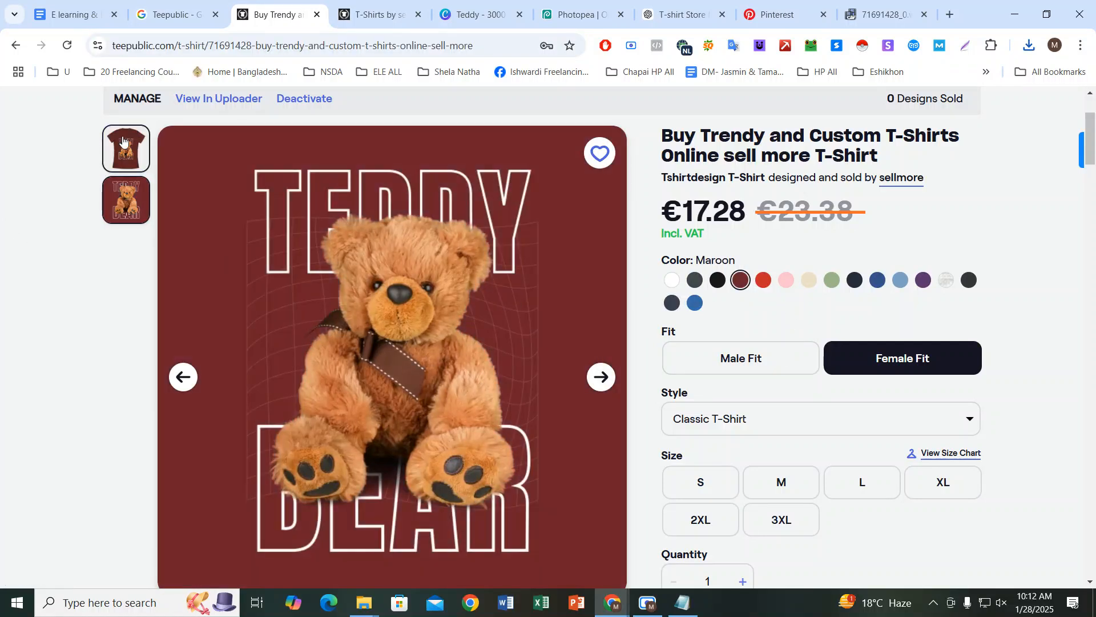
Step: Preview the T-shirt mockup in other colors, including Asphalt, Black and Red, and return to the Ezgif converter
click(810, 281)
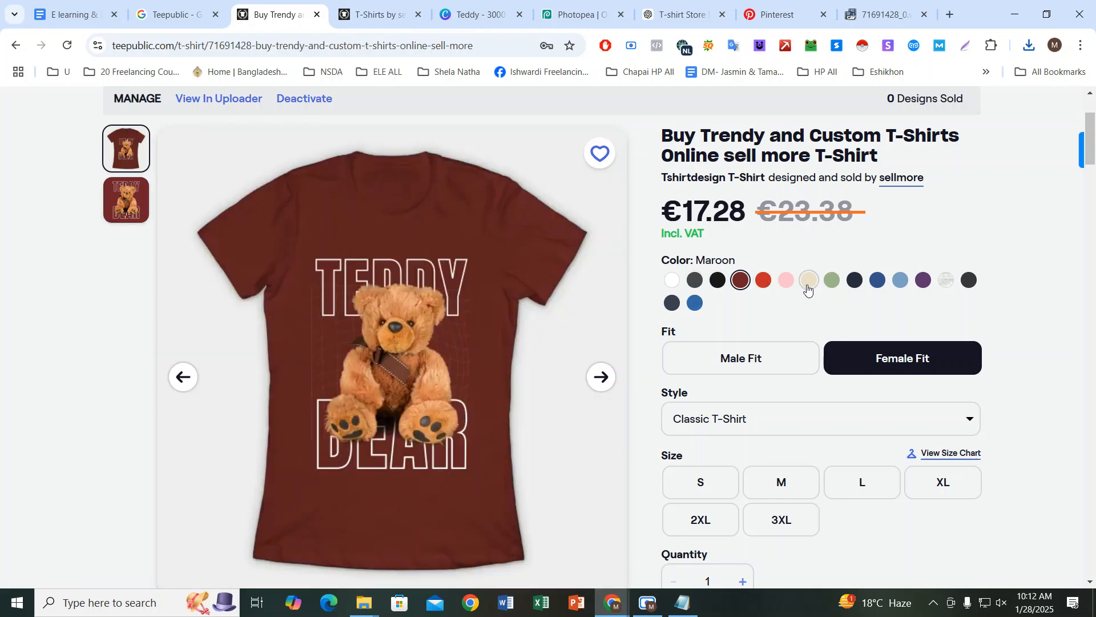
click(672, 280)
click(695, 281)
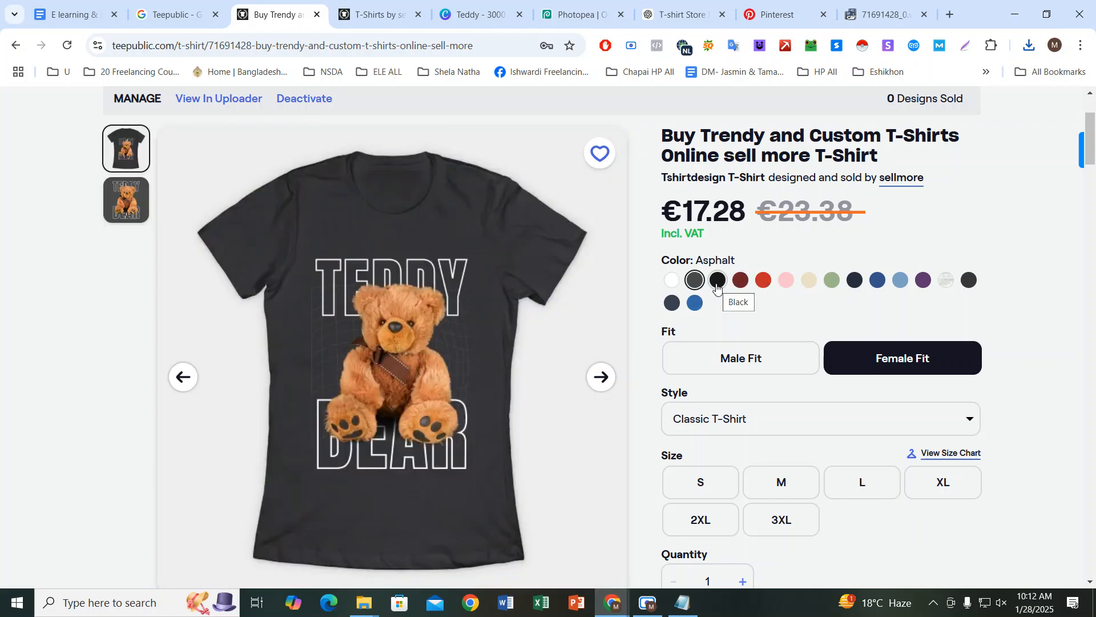
click(718, 281)
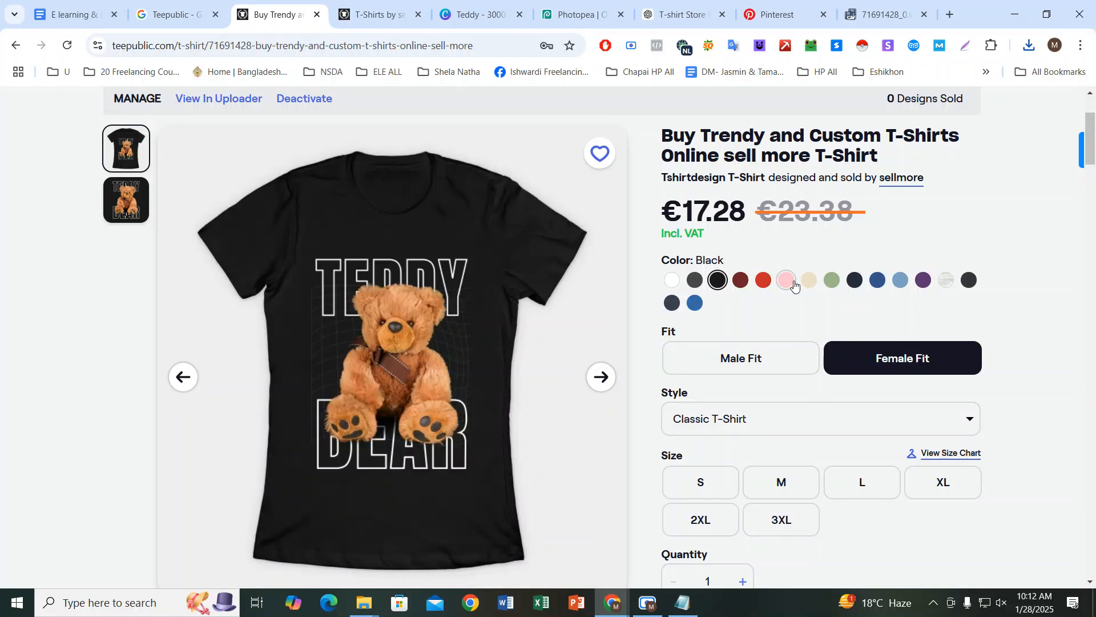
click(765, 281)
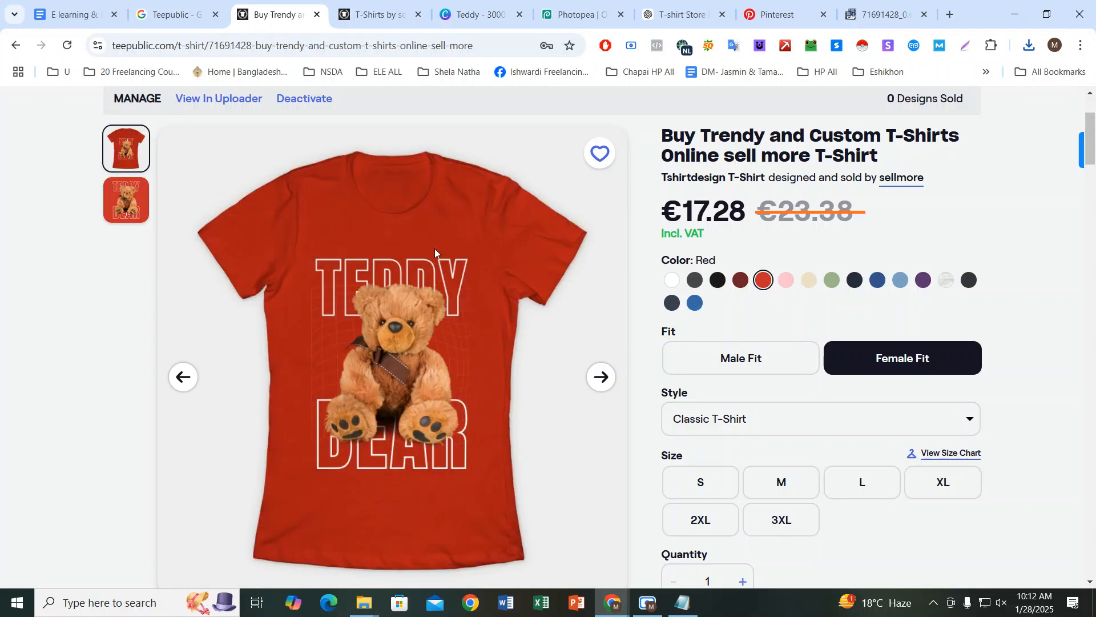
right_click(422, 222)
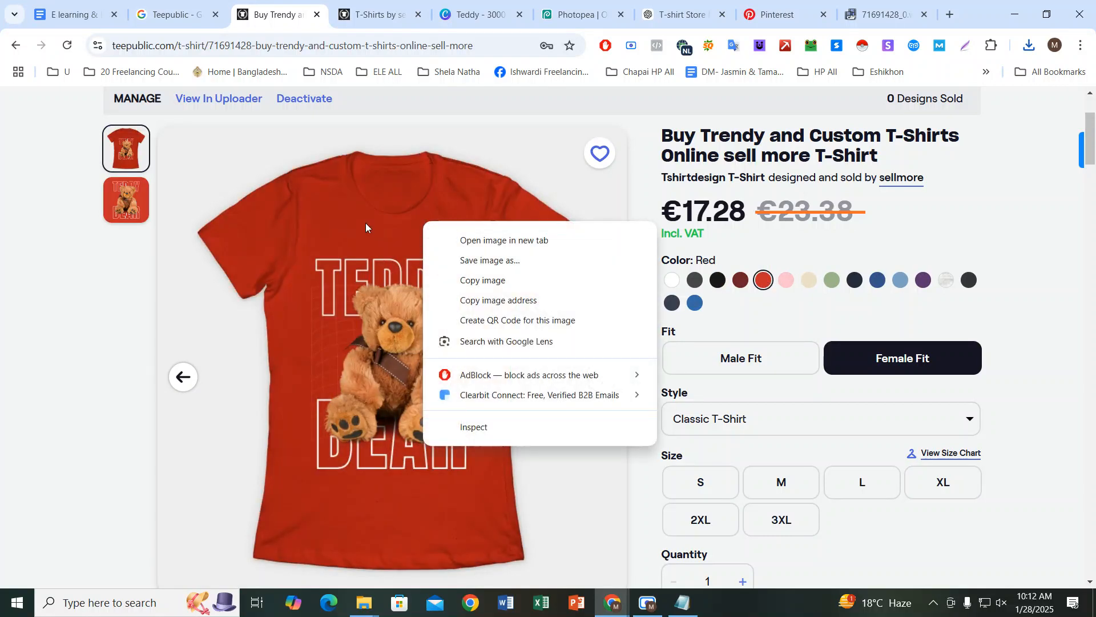
click(344, 250)
click(891, 14)
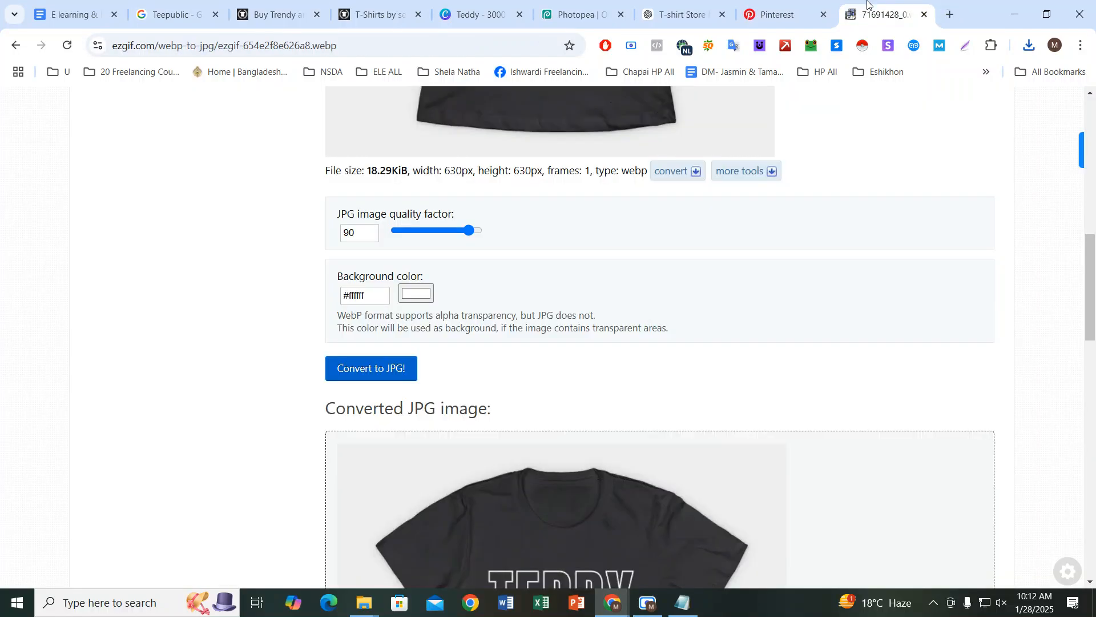
scroll(486, 199, up, 10)
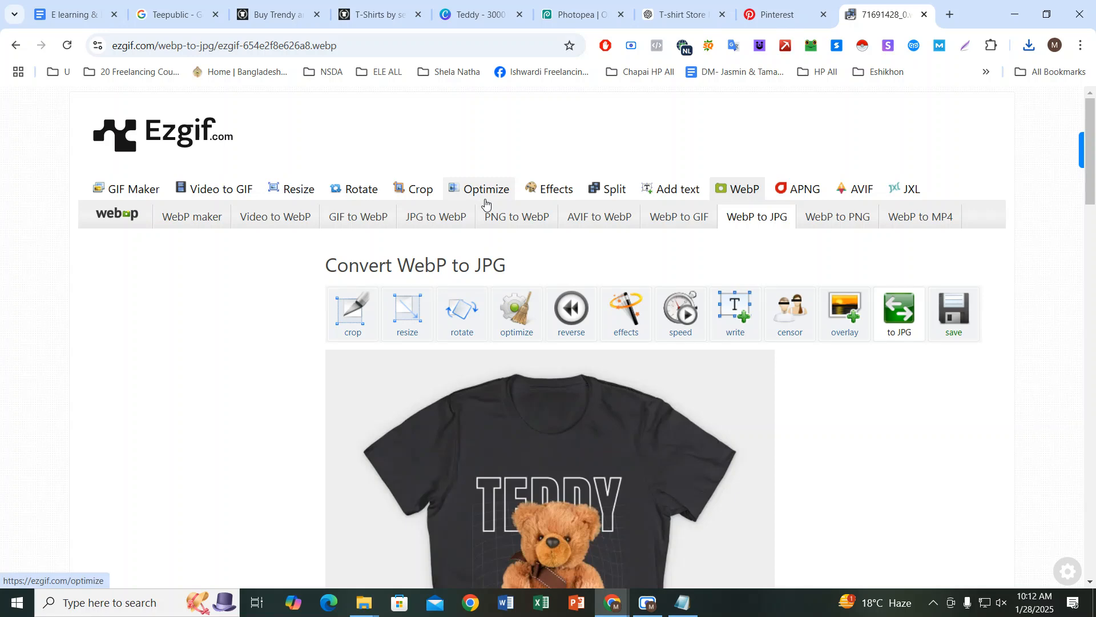
Step: Return to the TeePublic teddy bear listing and open the red T-shirt mockup image in its own browser tab
scroll(485, 200, down, 8)
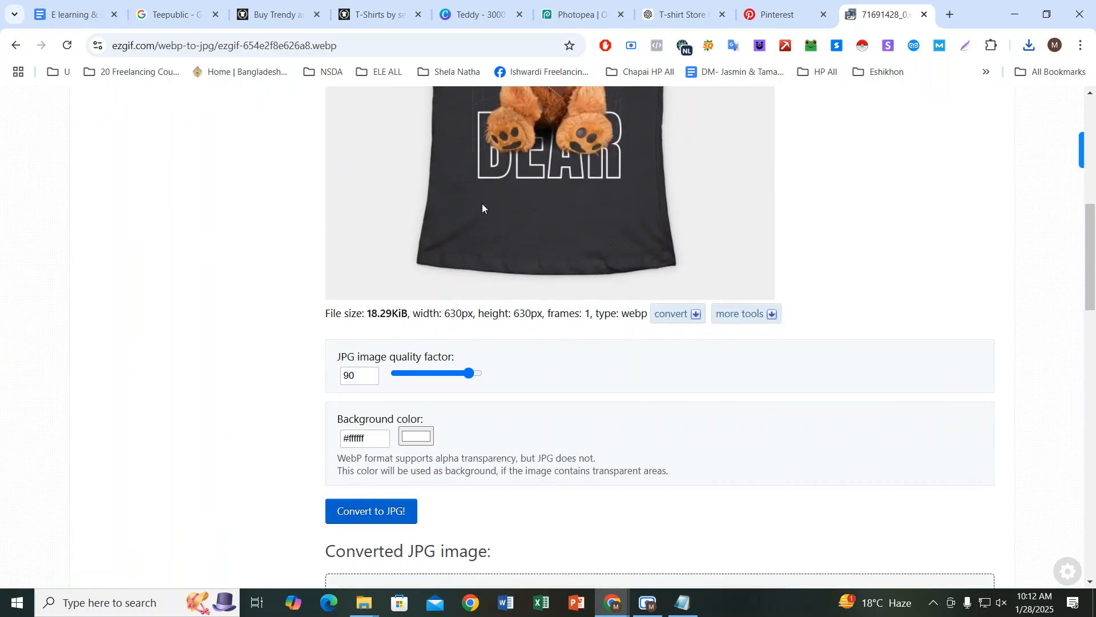
scroll(483, 204, up, 5)
click(597, 2)
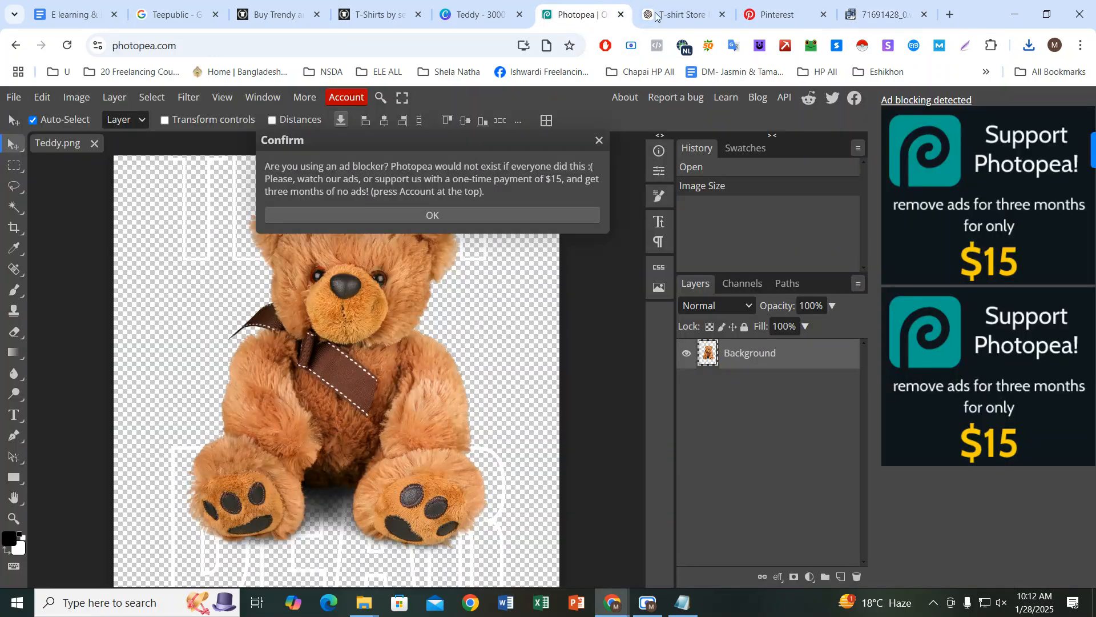
click(660, 16)
click(374, 14)
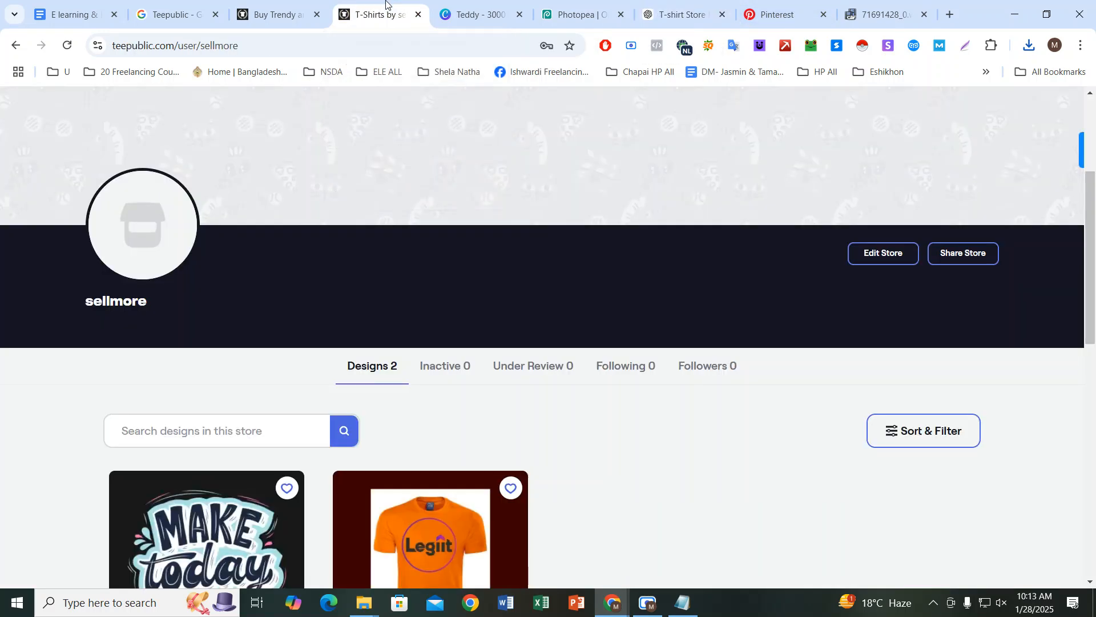
click(299, 18)
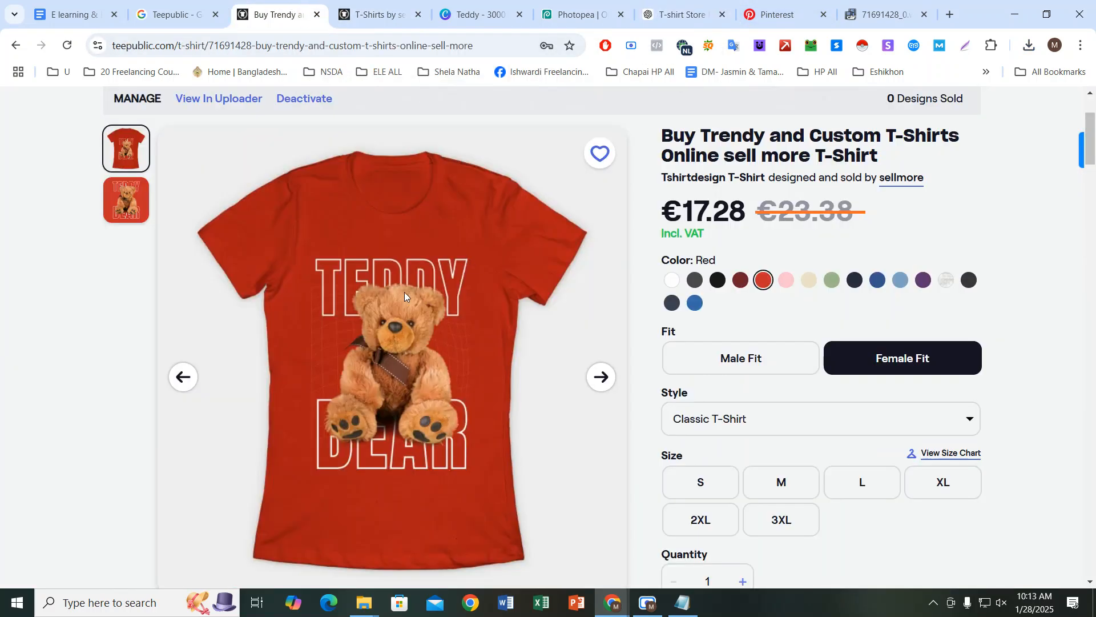
drag(406, 322, 526, 270)
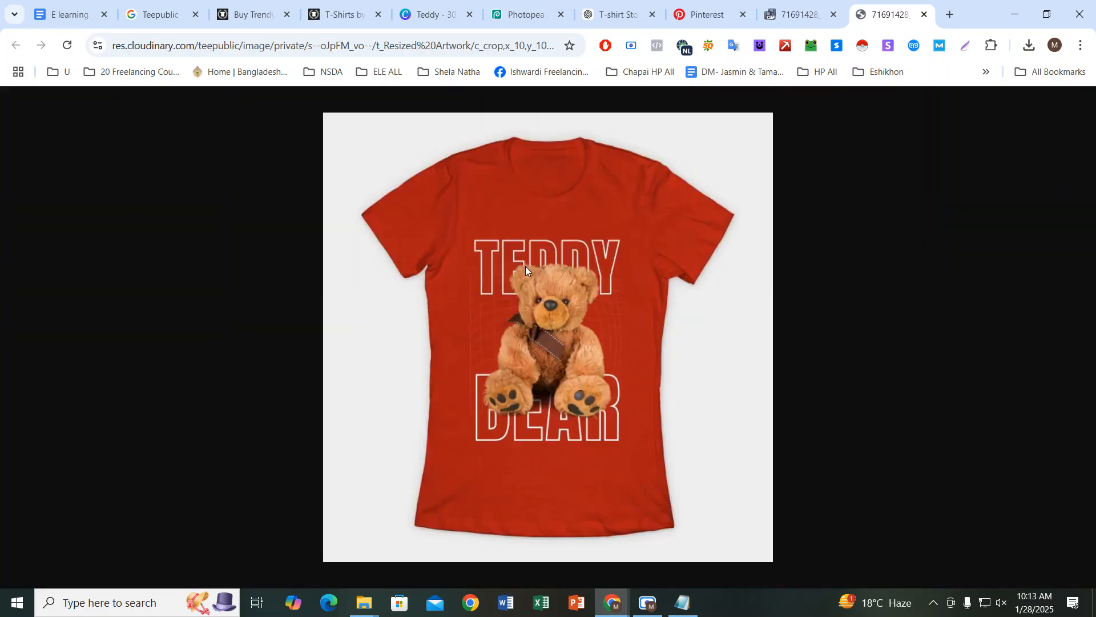
right_click(481, 202)
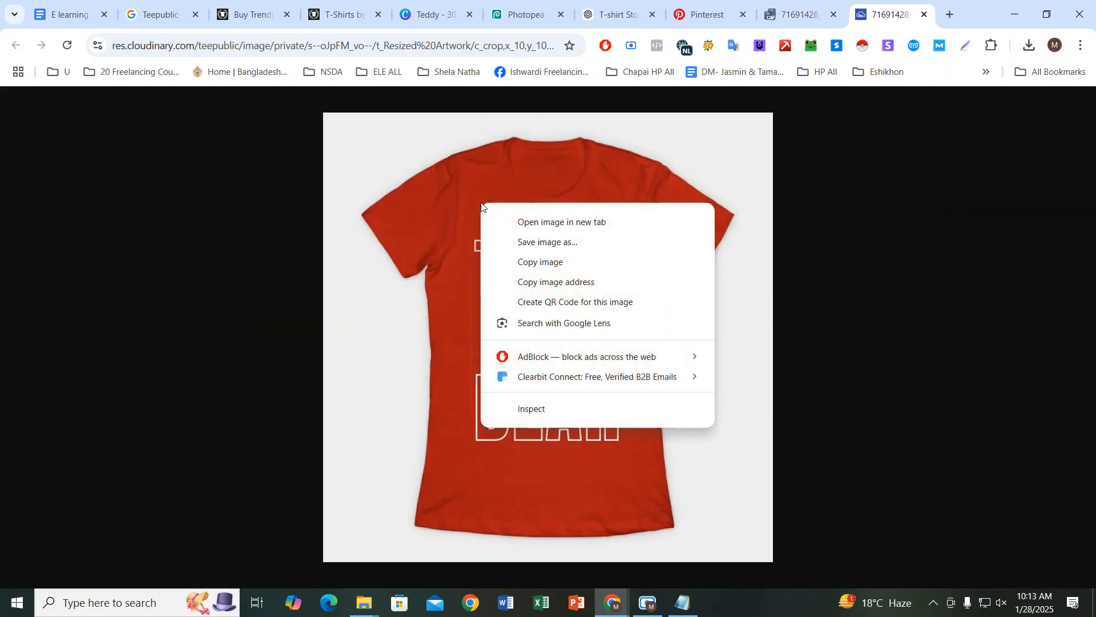
click(514, 241)
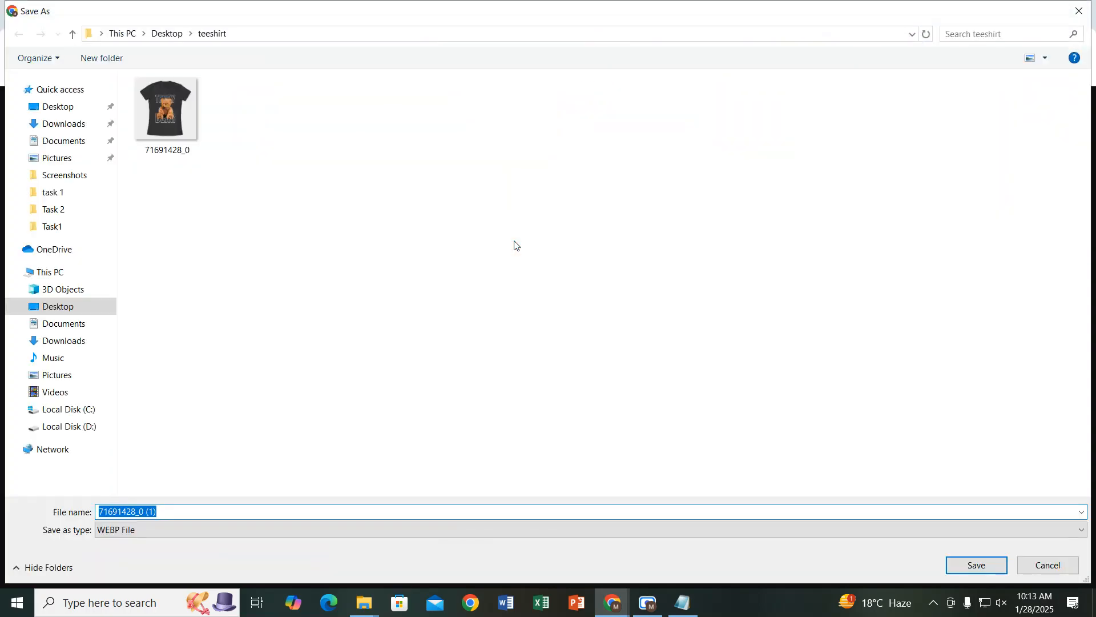
click(1048, 565)
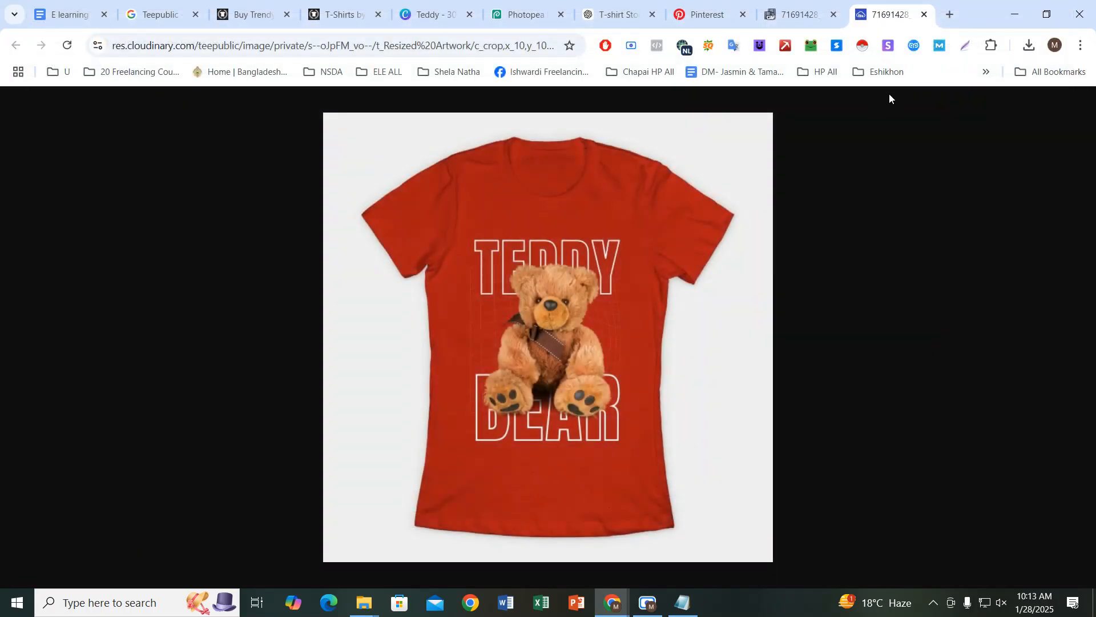
Step: Return to the Ezgif converter and go back to its WebP to JPG upload form
key(ctrl+shift+Tab)
scroll(392, 354, up, 3)
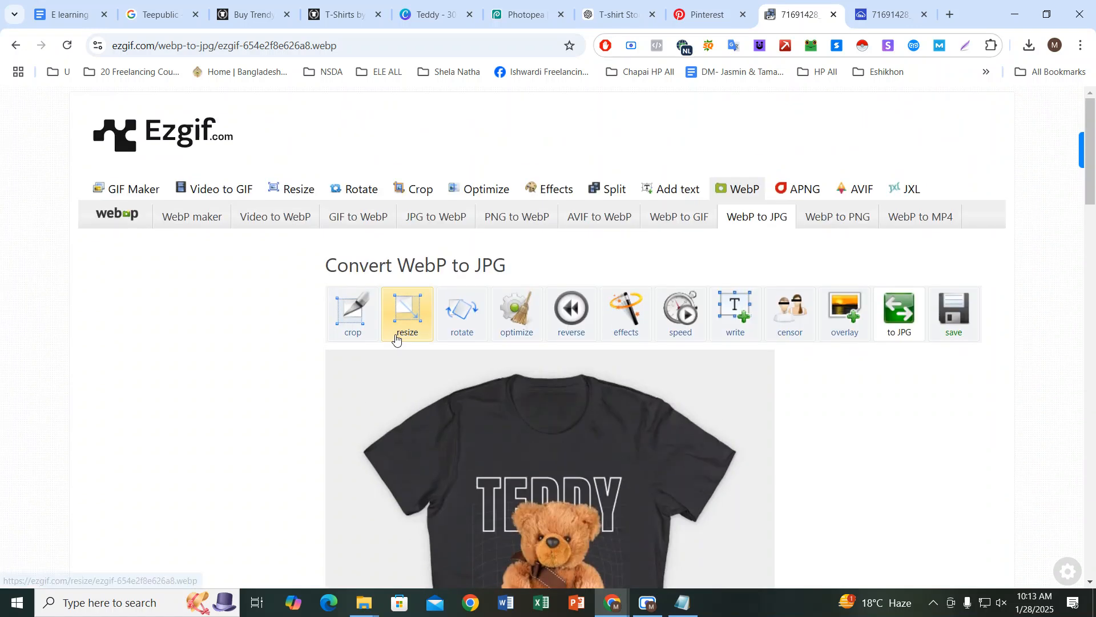
click(16, 47)
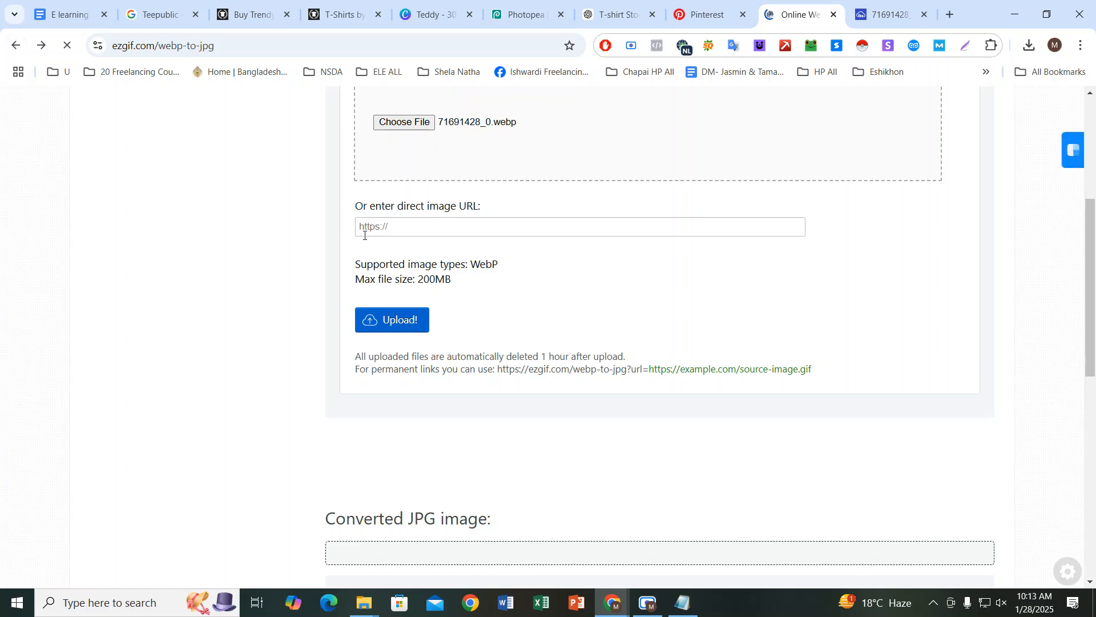
scroll(391, 267, up, 2)
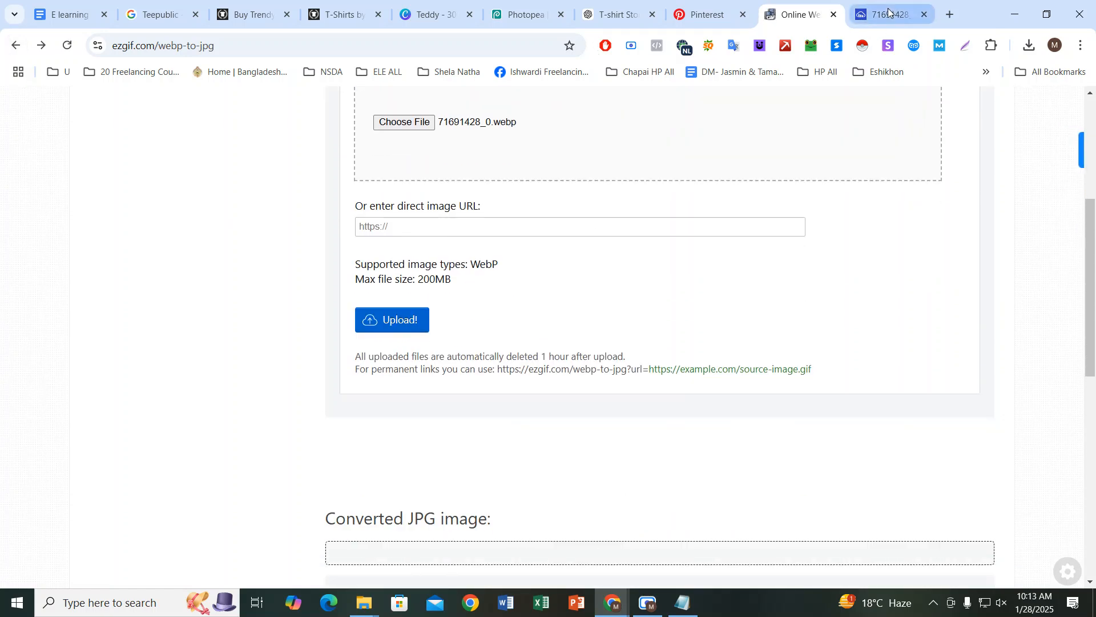
Step: Try to transfer the red mockup image straight from its browser tab to the converter's upload form
click(889, 9)
drag(549, 295, 395, 320)
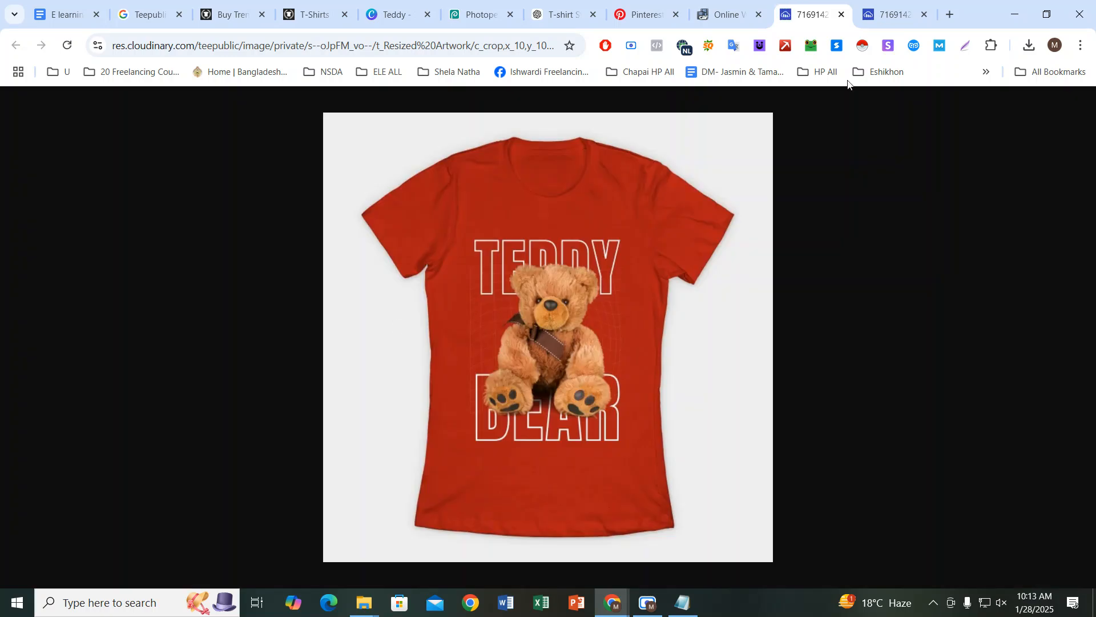
click(725, 13)
scroll(377, 414, up, 4)
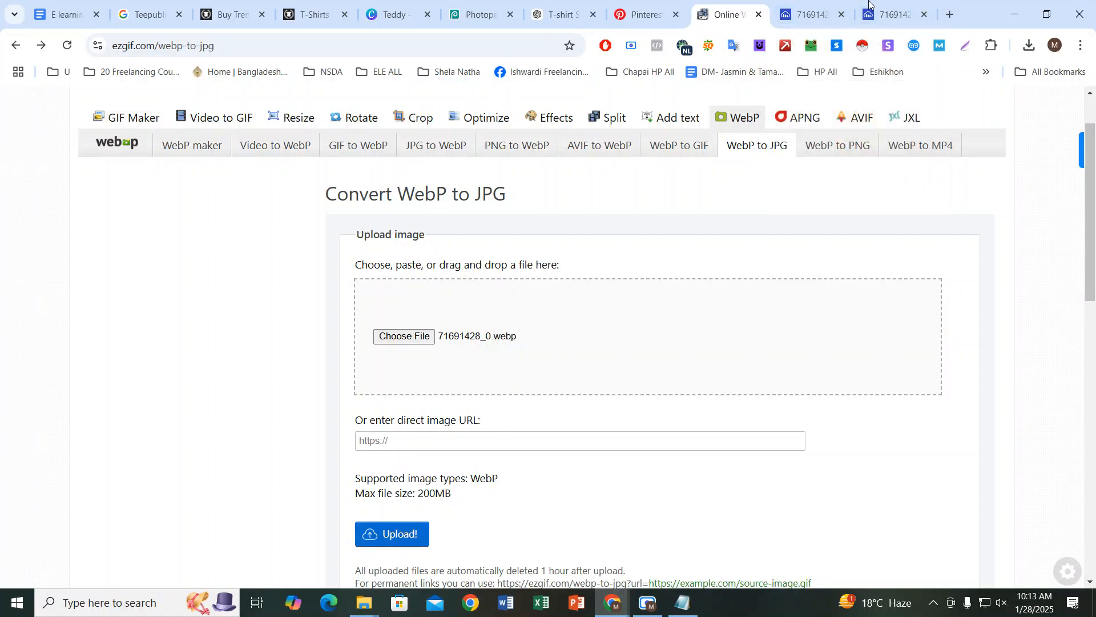
Step: Save the red T-shirt mockup image as the WEBP file 71691428_0 (1) in the teeshirt folder on the Desktop
click(829, 7)
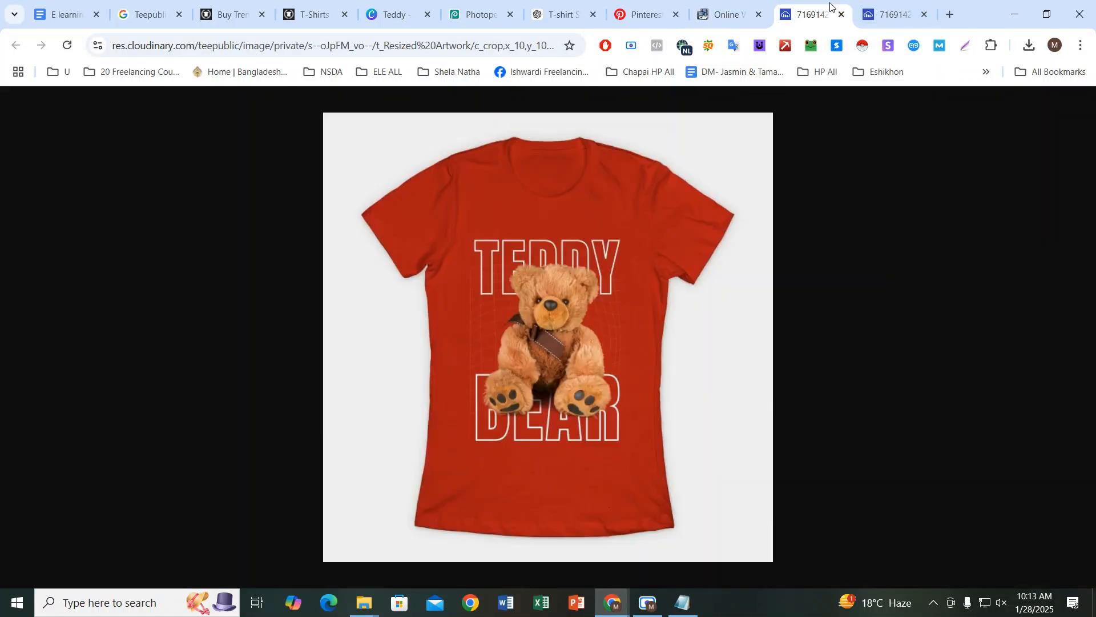
click(735, 12)
click(656, 8)
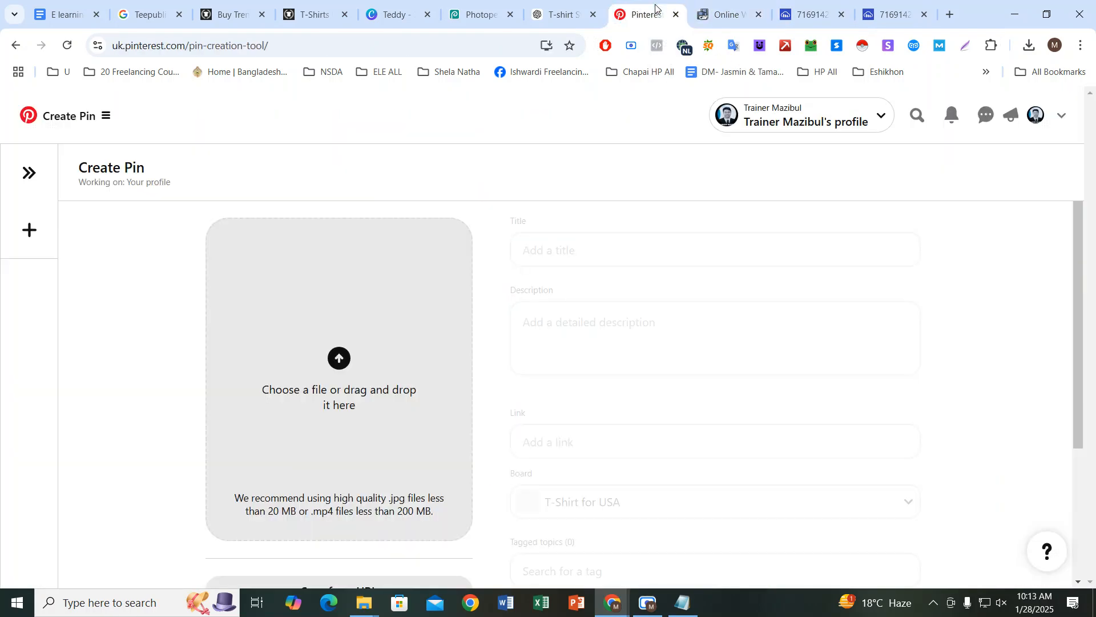
click(743, 10)
click(792, 5)
right_click(596, 152)
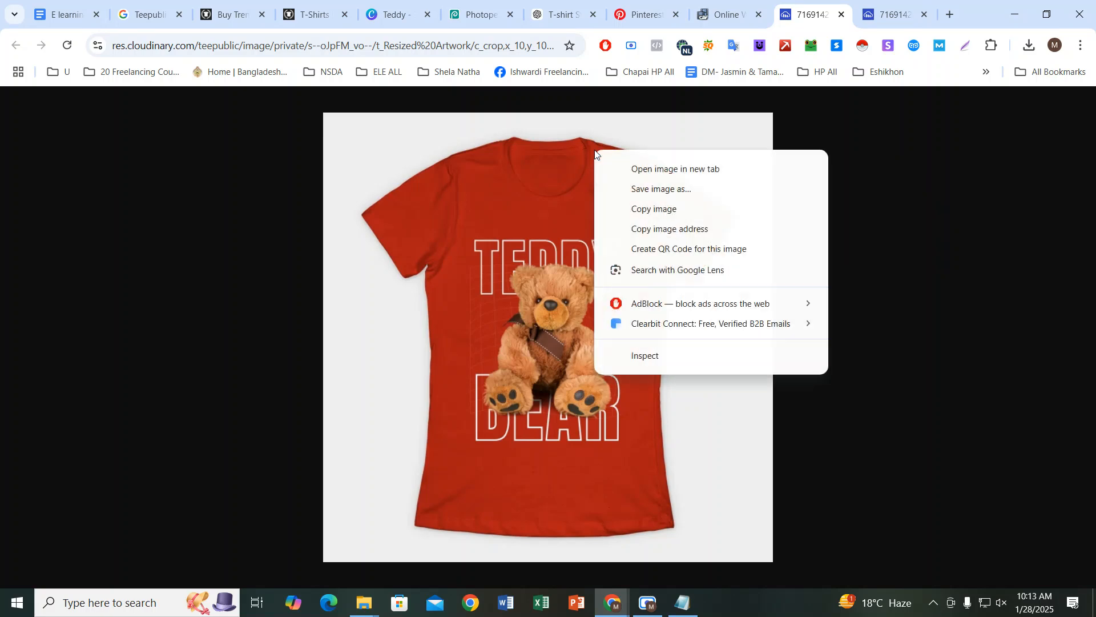
click(656, 191)
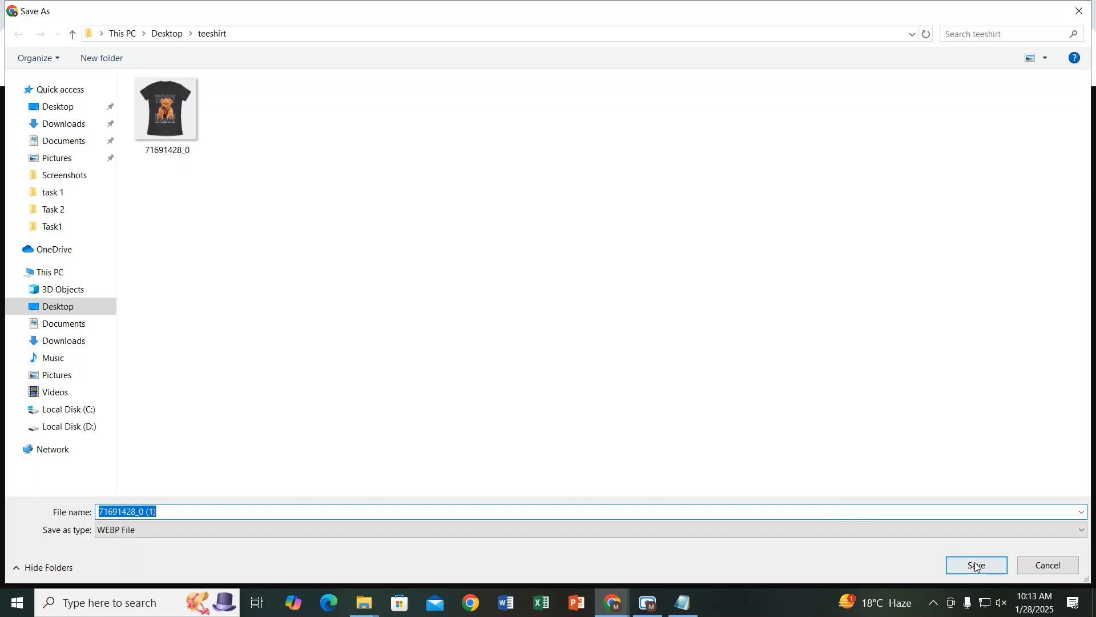
click(977, 565)
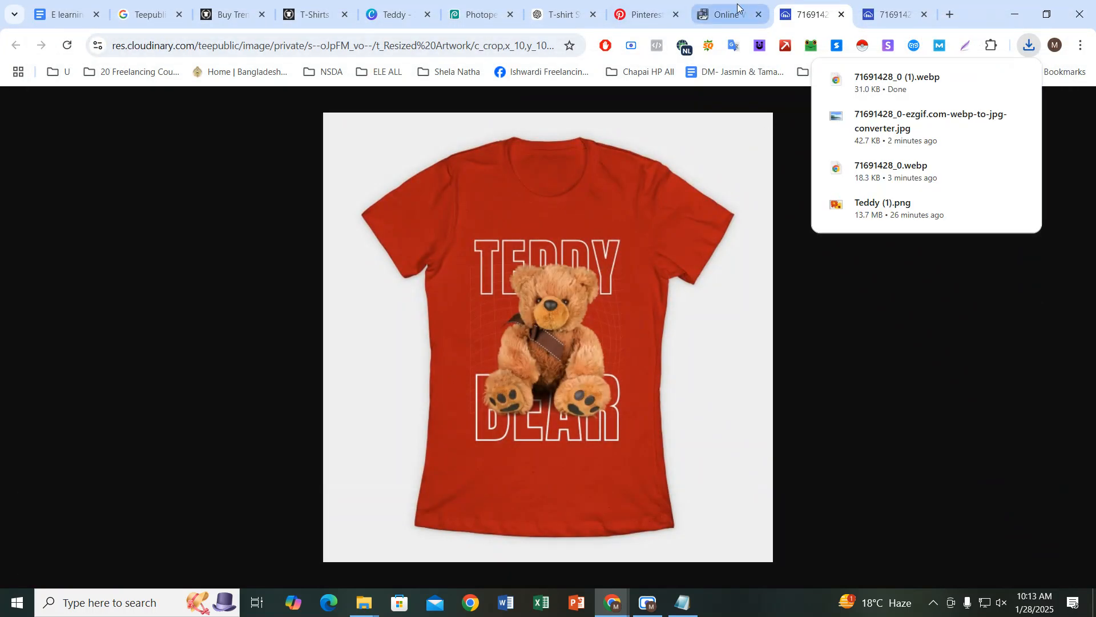
Step: Upload the downloaded 71691428_0 (1).webp to the Ezgif converter and convert it to JPG with quality 90 and a white background
drag(942, 85, 407, 338)
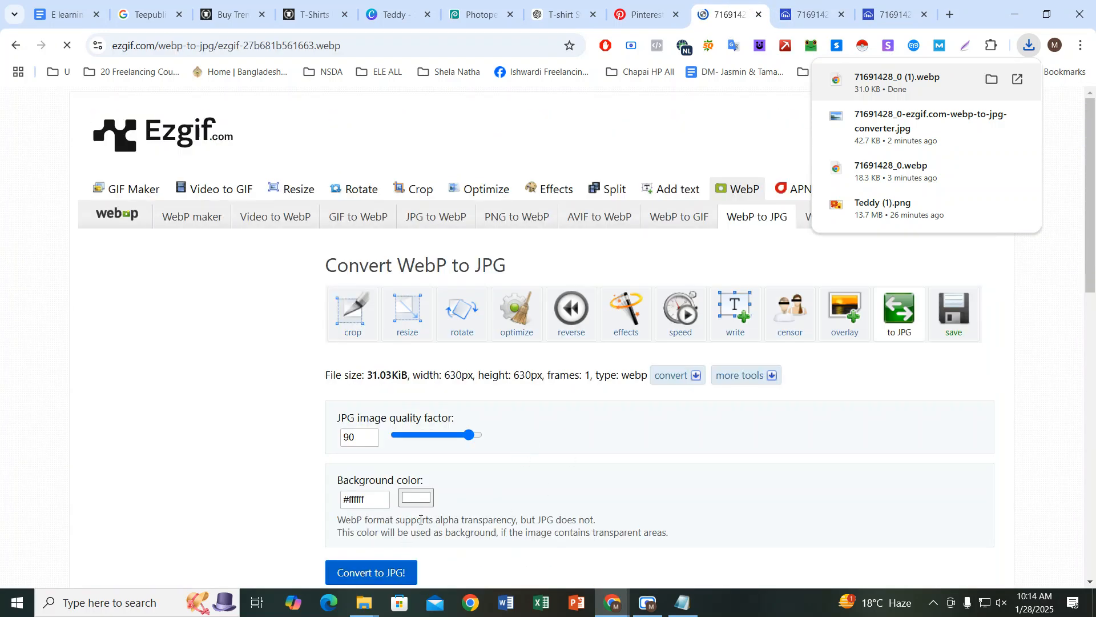
scroll(368, 445, down, 3)
scroll(447, 382, down, 6)
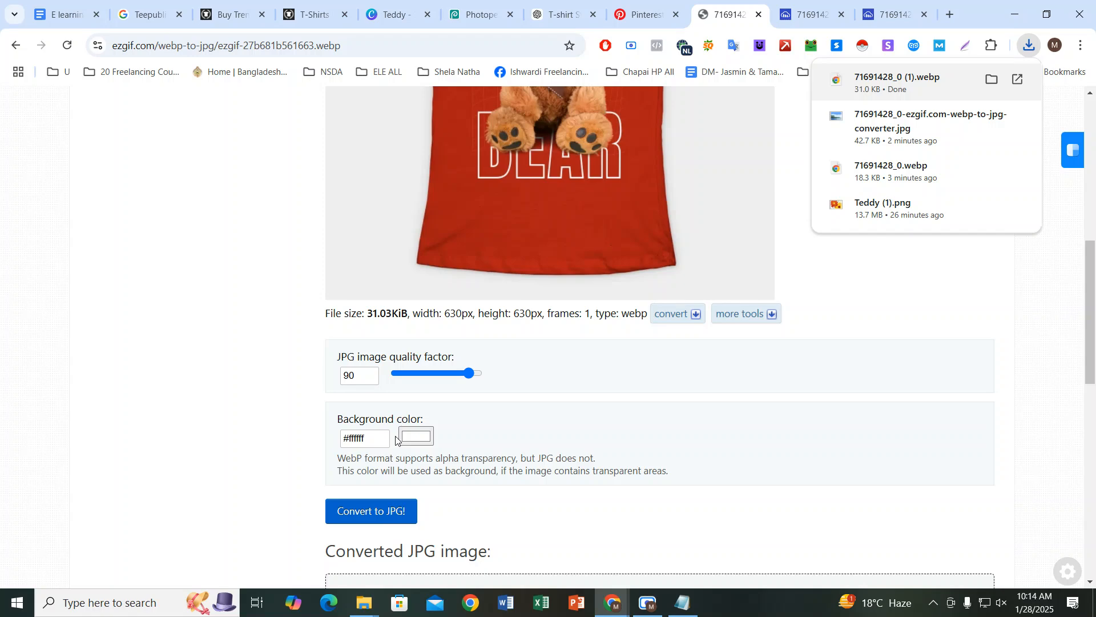
scroll(395, 440, down, 3)
click(363, 301)
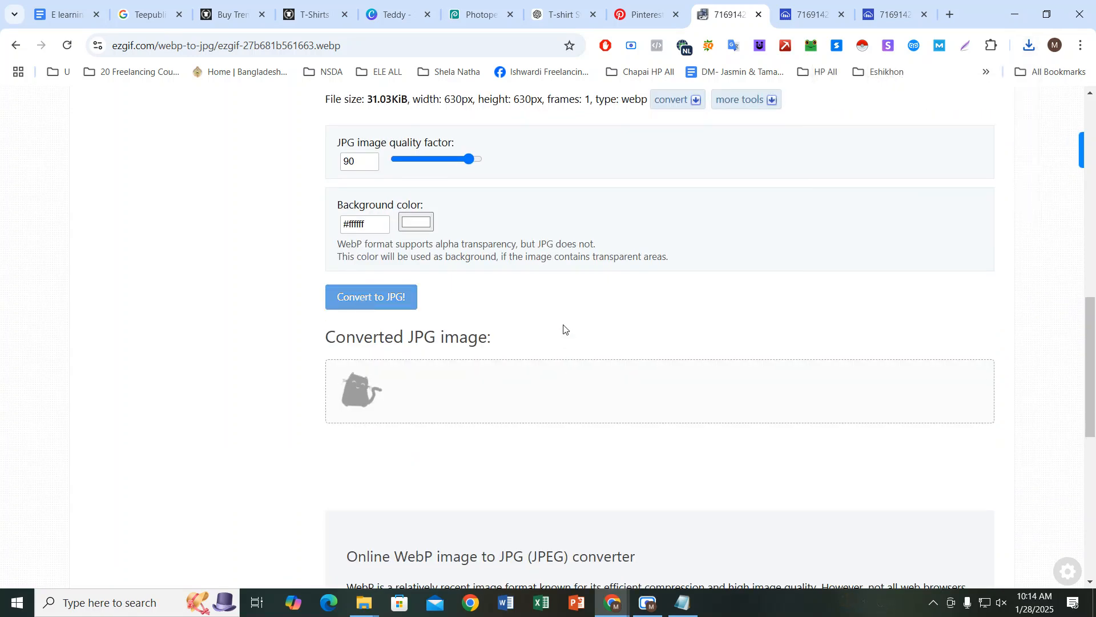
Step: Download the converted JPG of the red teddy bear T-shirt mockup
scroll(556, 337, down, 1)
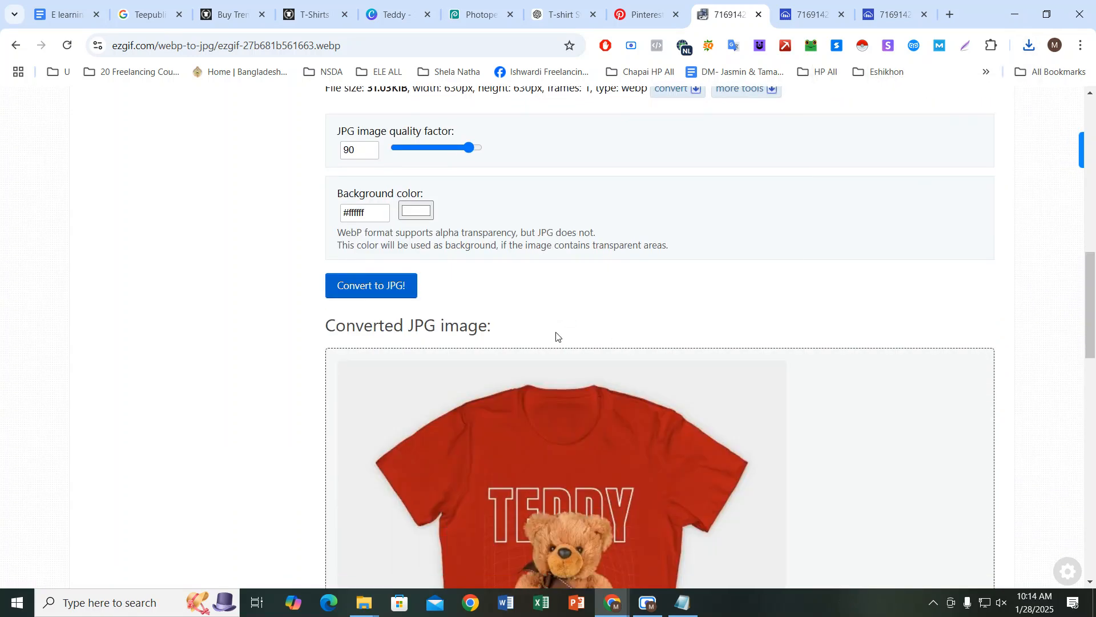
scroll(556, 337, down, 10)
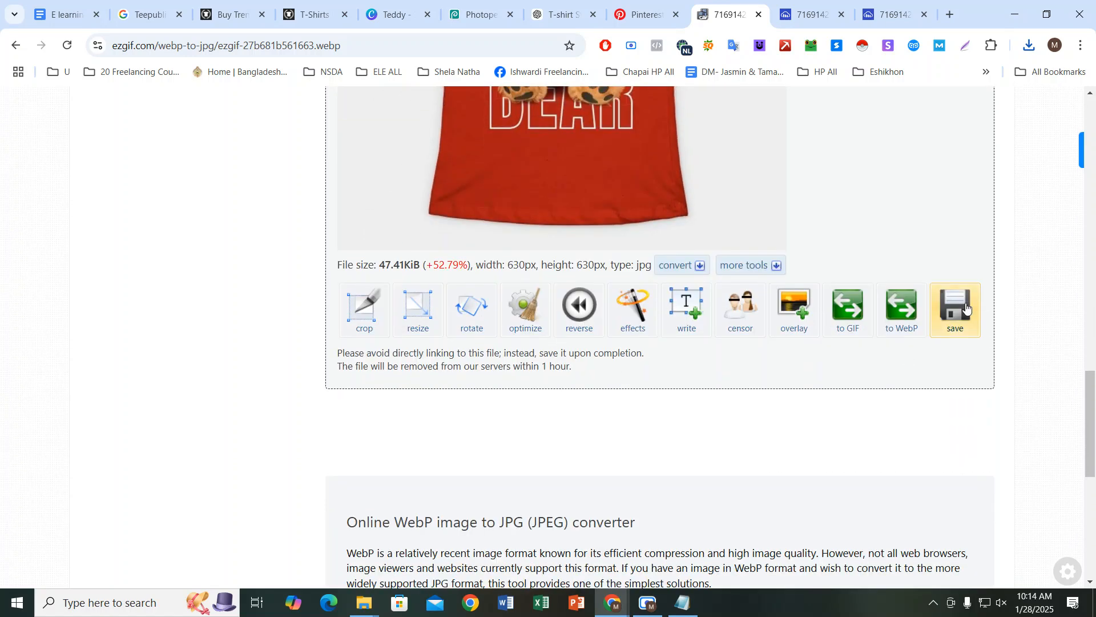
click(966, 308)
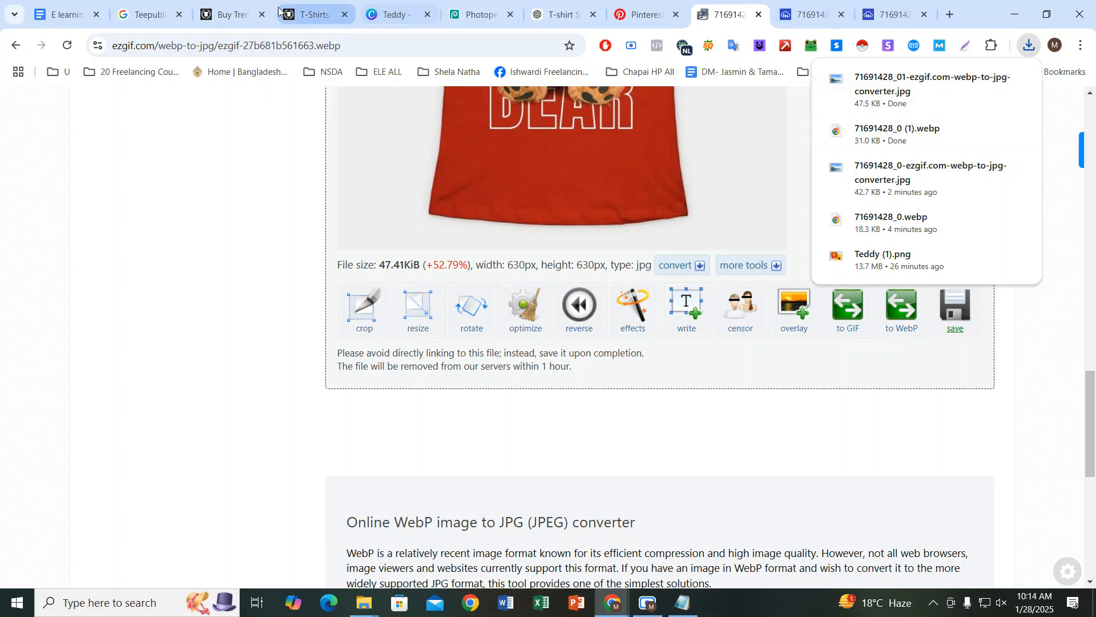
click(225, 5)
click(317, 11)
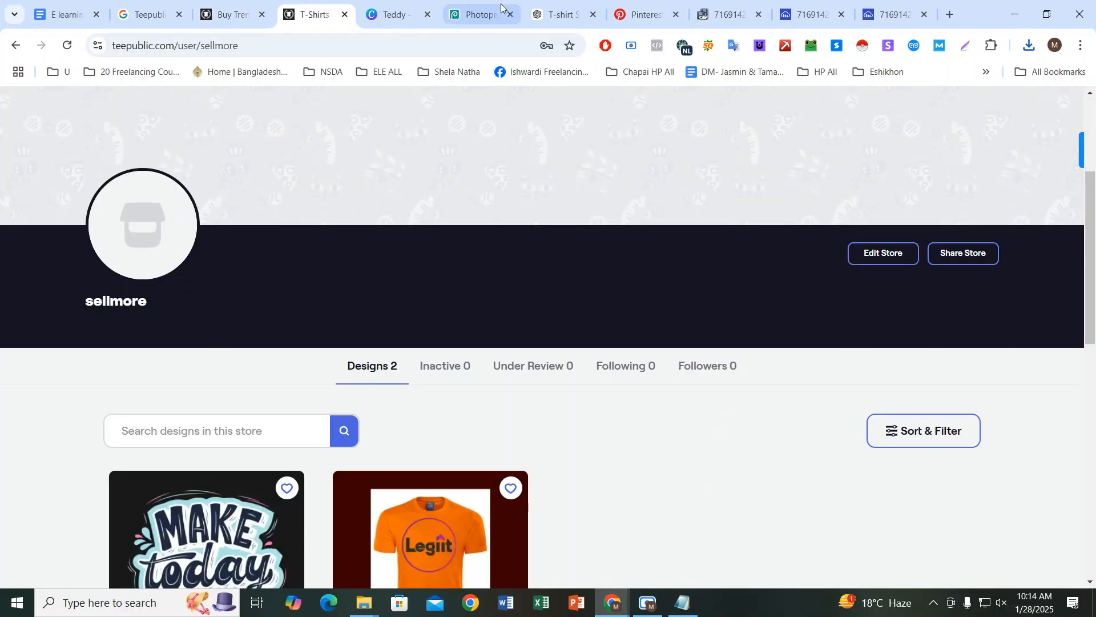
click(470, 4)
click(560, 10)
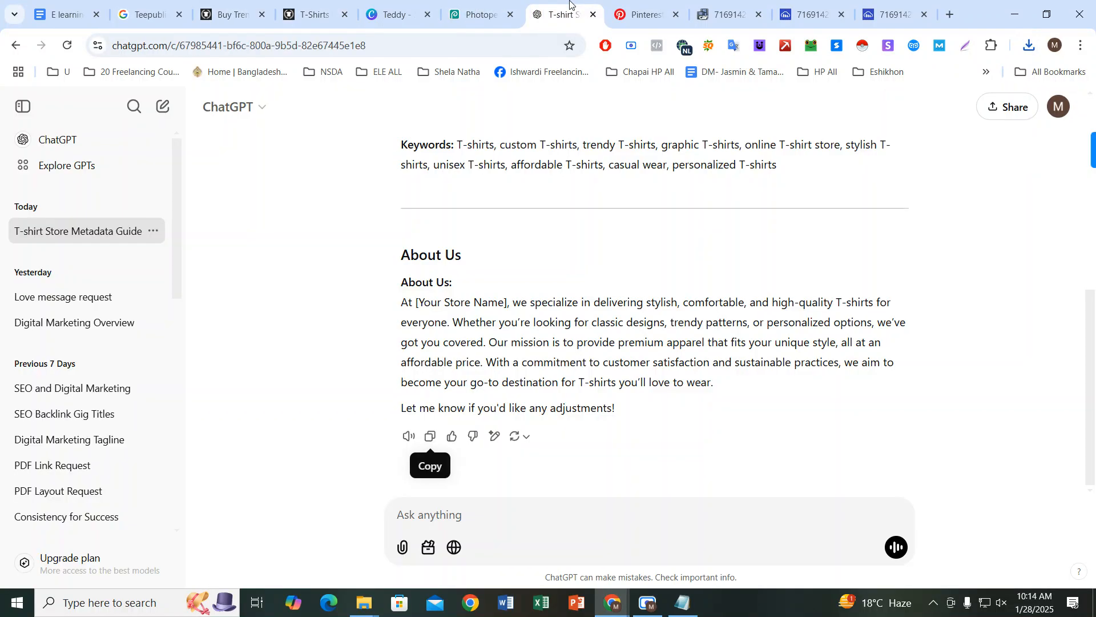
click(648, 9)
click(725, 6)
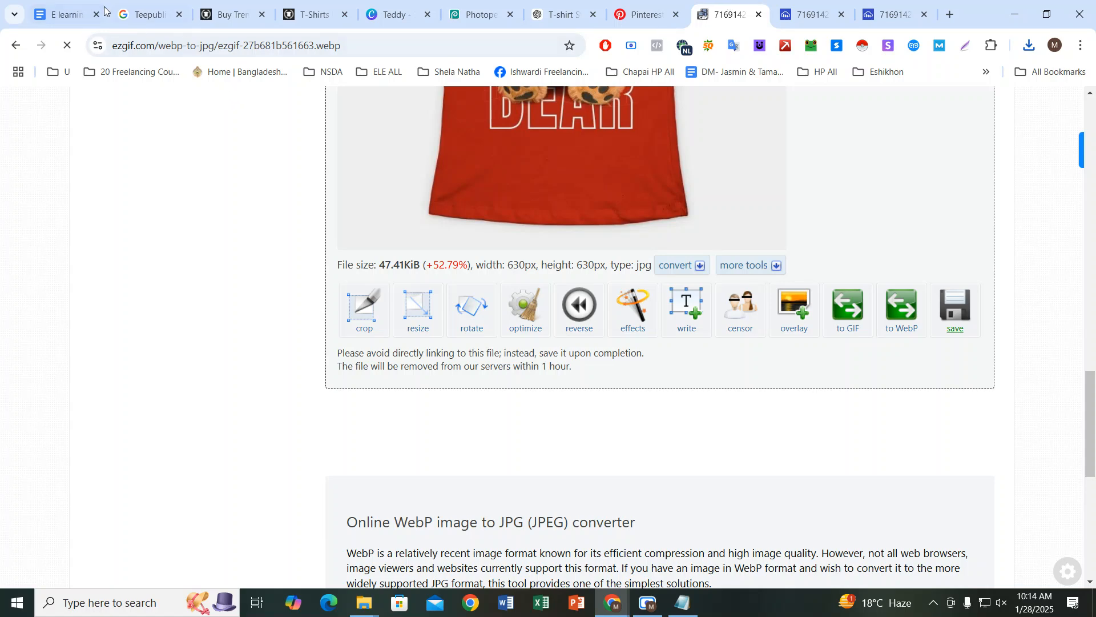
Step: Switch to Pinterest's pin creation page, open its file chooser, and select the red mockup 71691428_0 (1) in the teeshirt folder
click(227, 16)
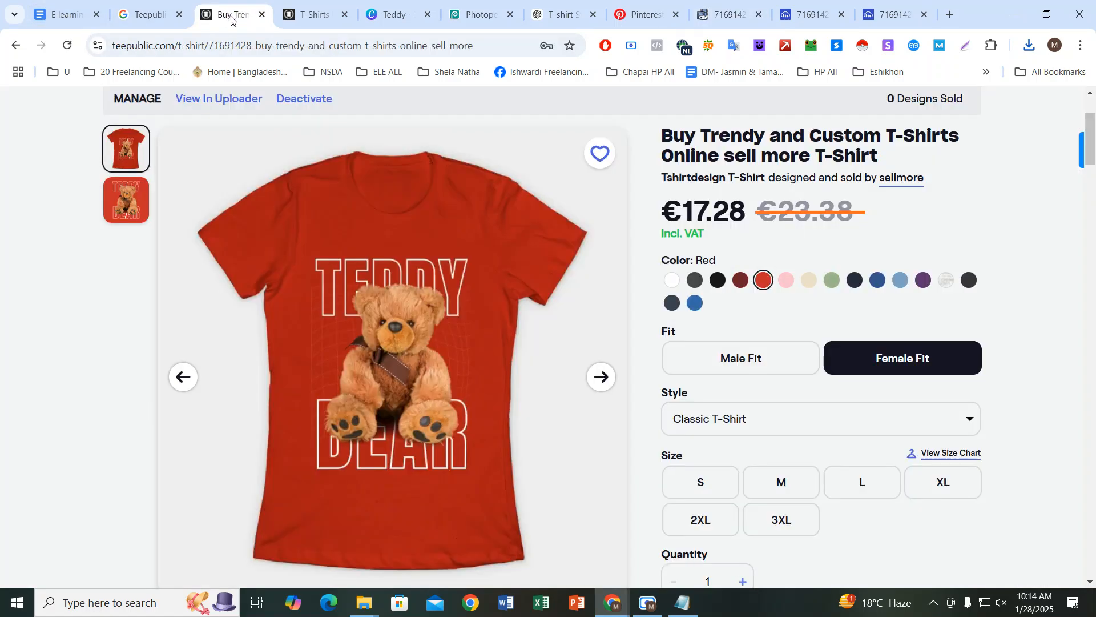
click(311, 7)
click(648, 7)
scroll(366, 308, down, 3)
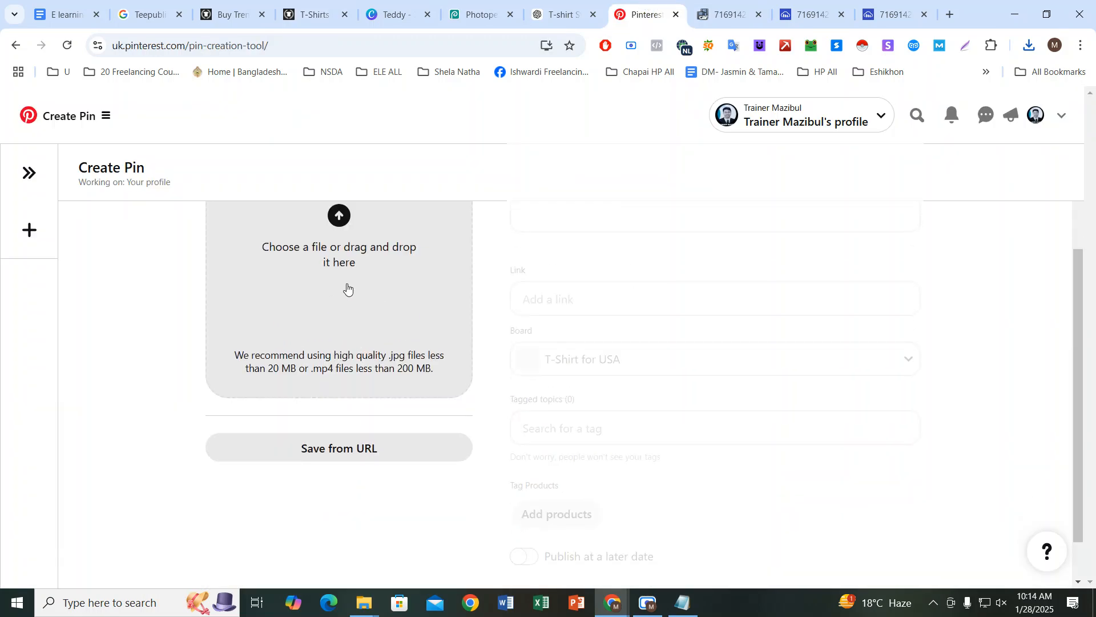
scroll(344, 319, up, 3)
click(340, 358)
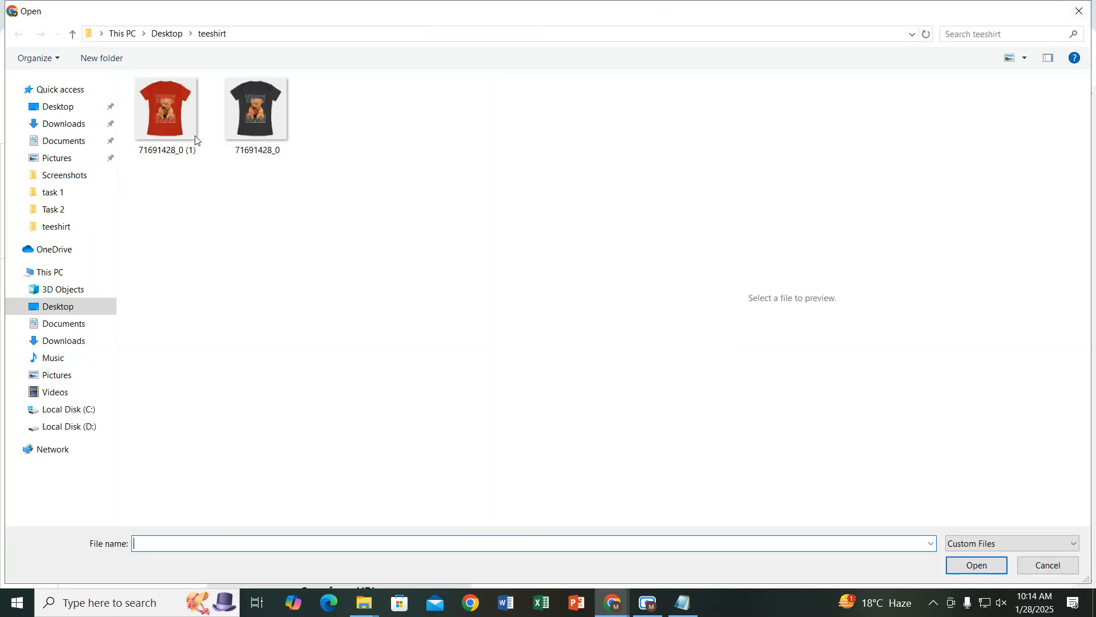
click(143, 118)
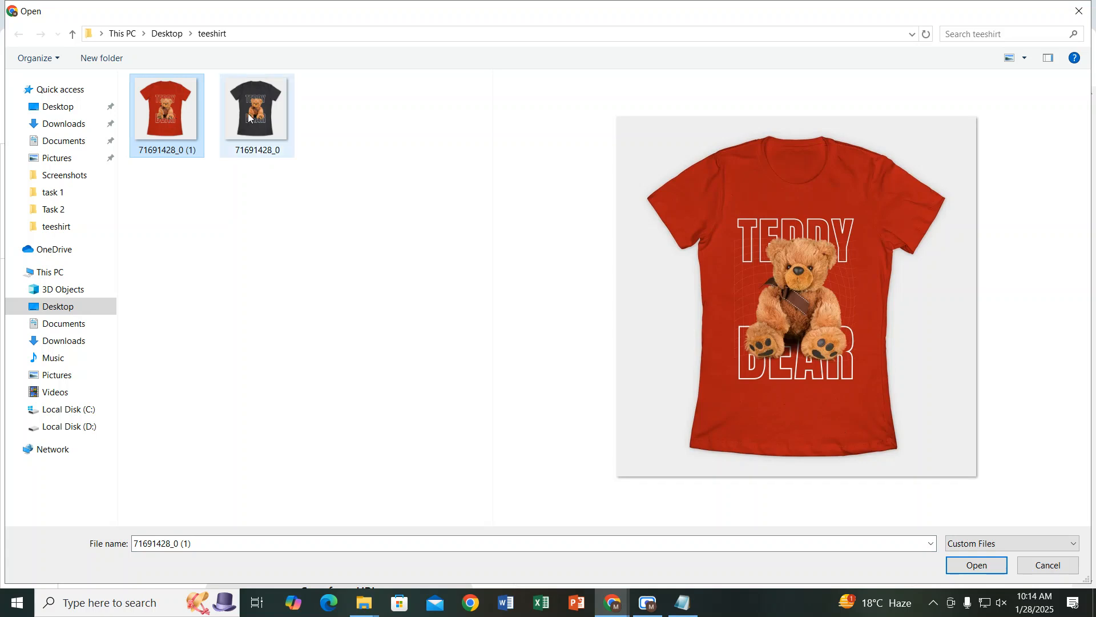
click(248, 113)
click(176, 112)
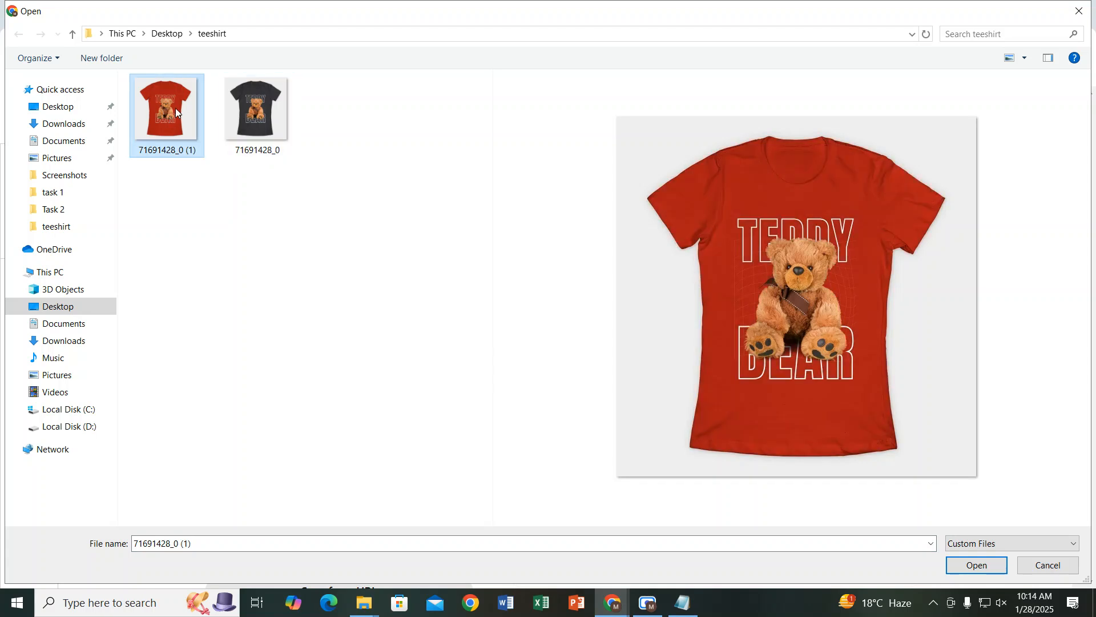
Step: Switch to the Notepad notes, copy "Teddy Bear" from the first line, and insert it after "T-Shirts" in the edited title line
right_click(176, 108)
click(309, 441)
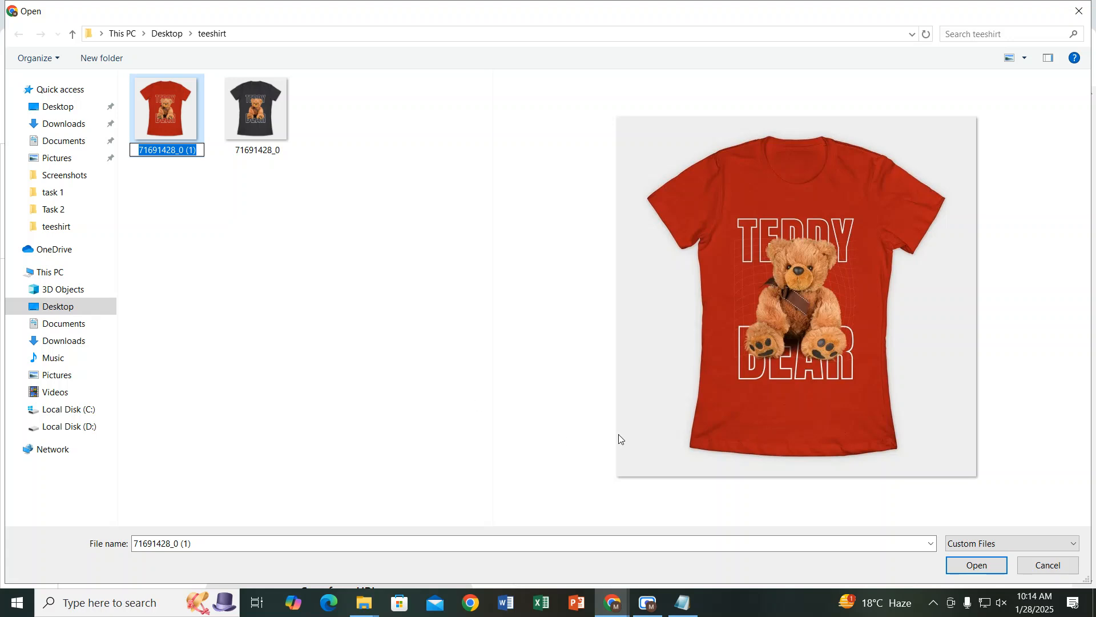
click(682, 602)
click(280, 153)
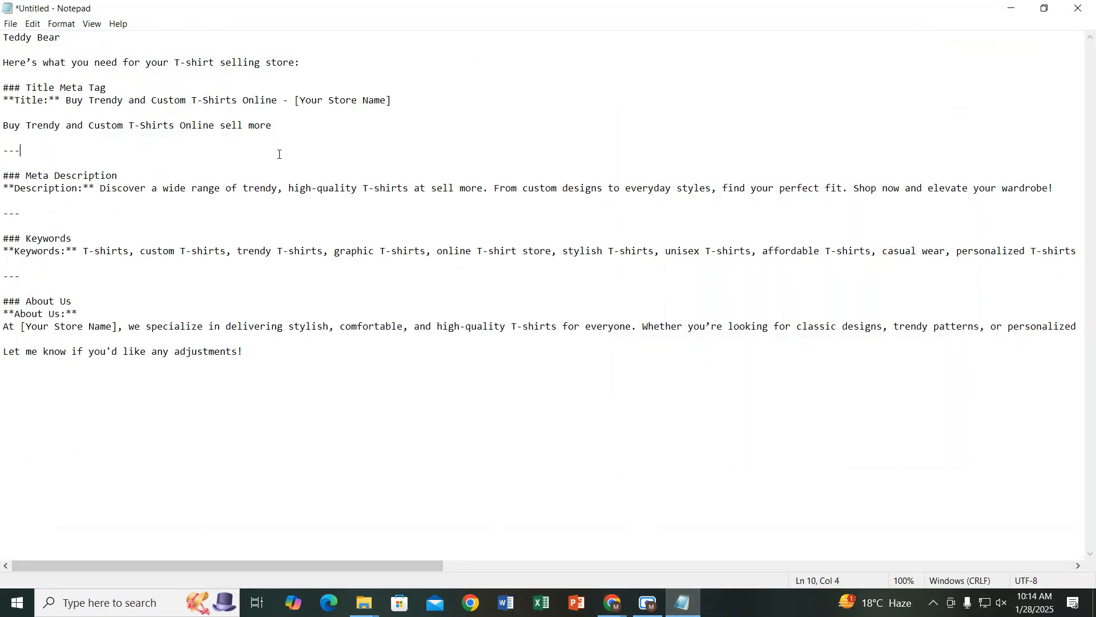
click(84, 125)
drag(3, 35, 64, 38)
key(ctrl+c)
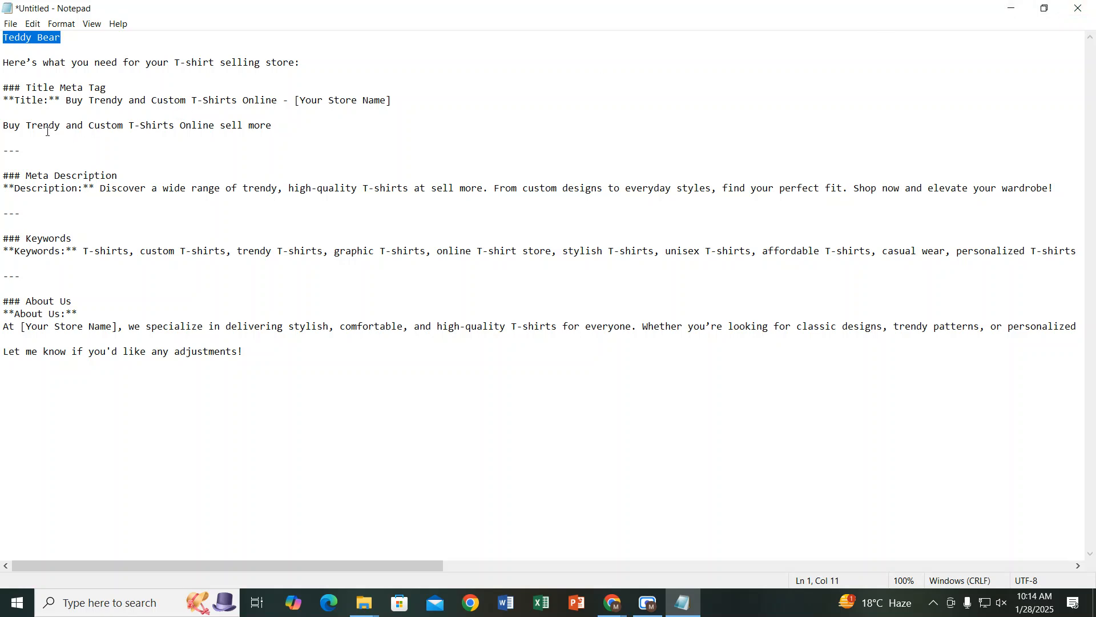
click(108, 133)
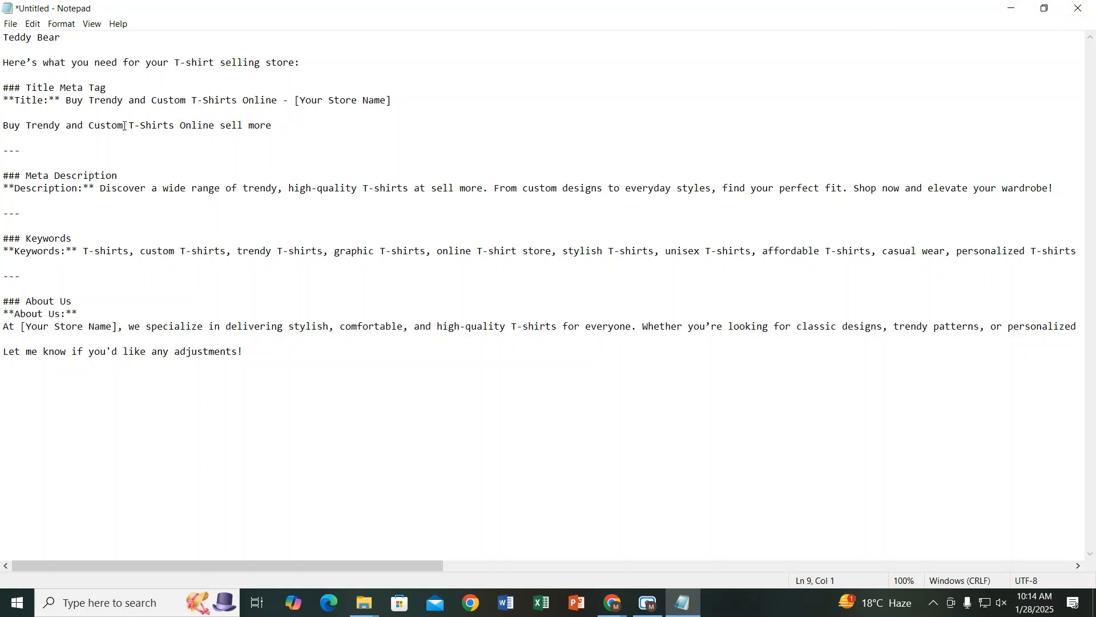
drag(124, 125, 26, 122)
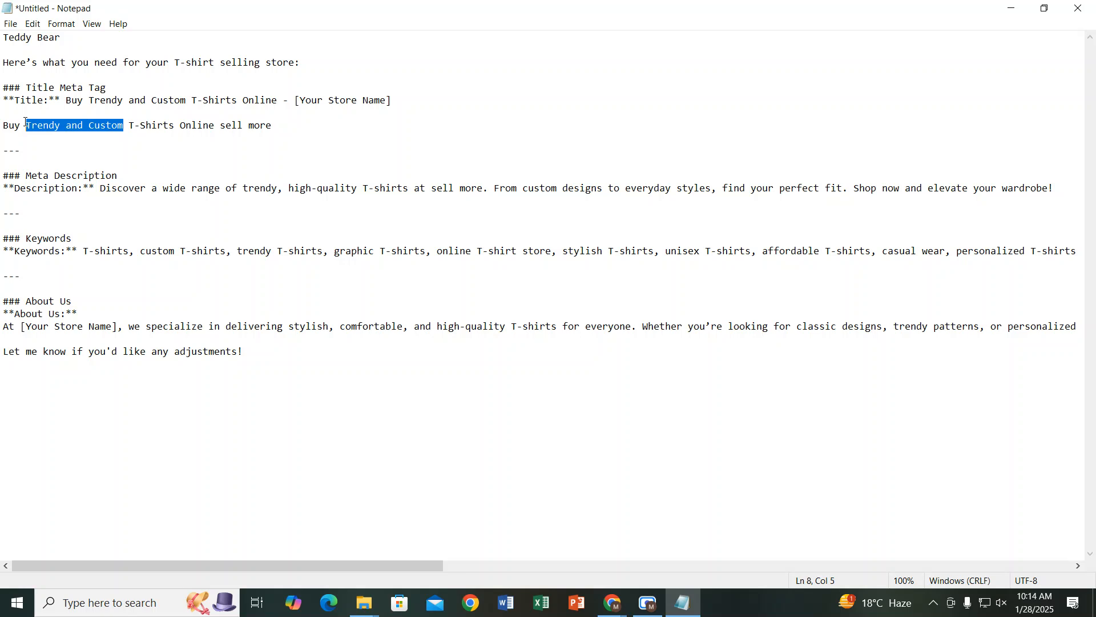
click(87, 128)
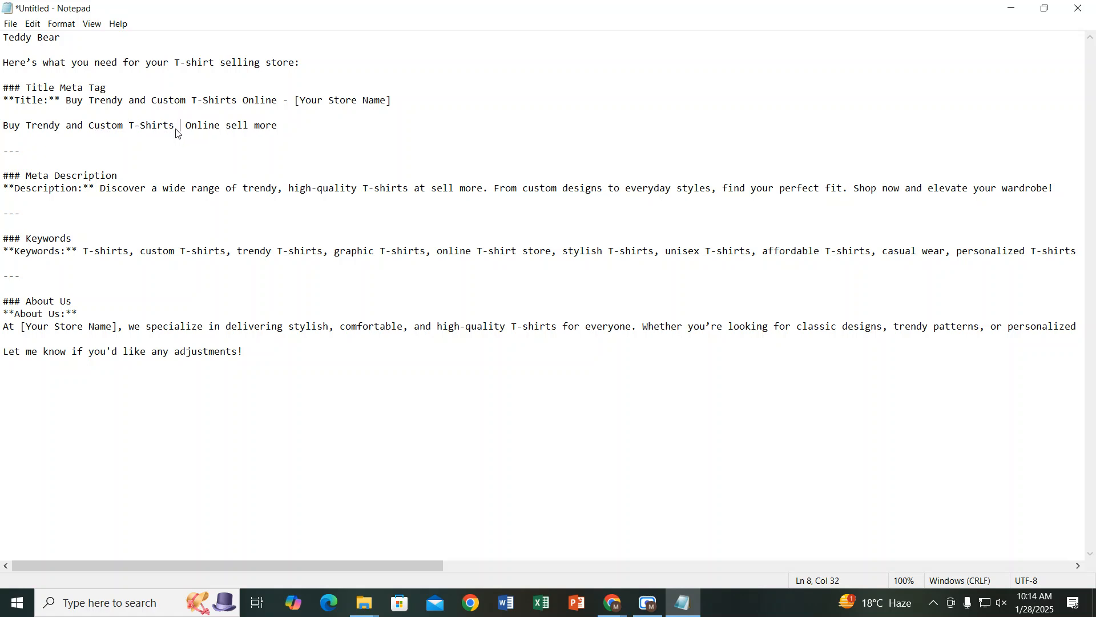
key(ctrl+v)
Step: Copy the full title line and rename the red mockup file as "Buy Trendy and Custom T-Shirts Teddy Bear Online sell more" through its file properties
drag(342, 124, 1, 131)
key(ctrl+c)
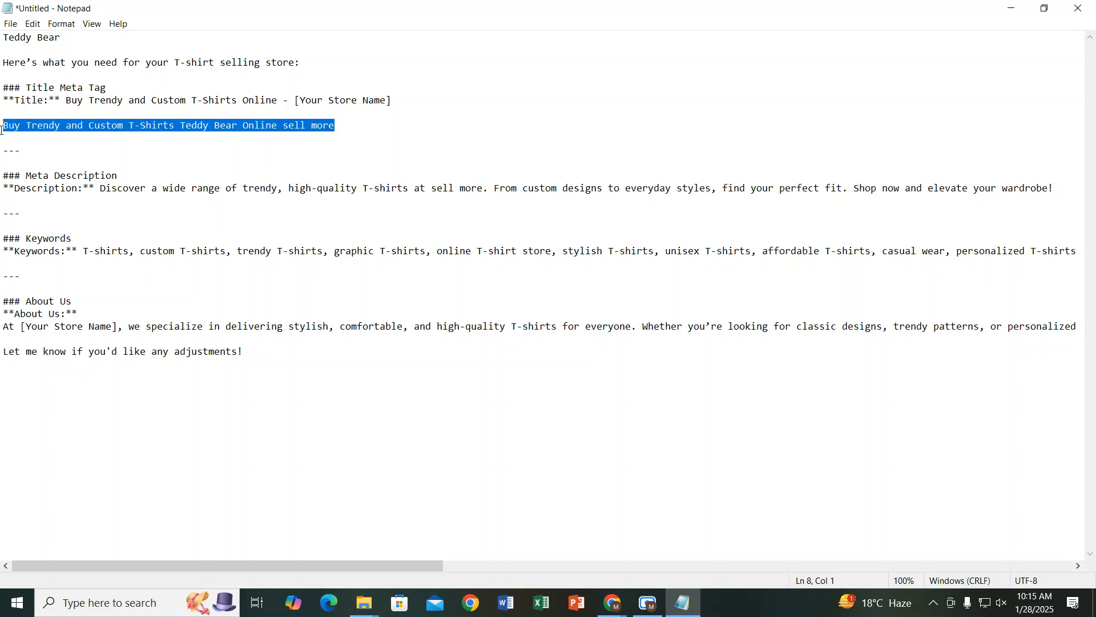
click(1011, 8)
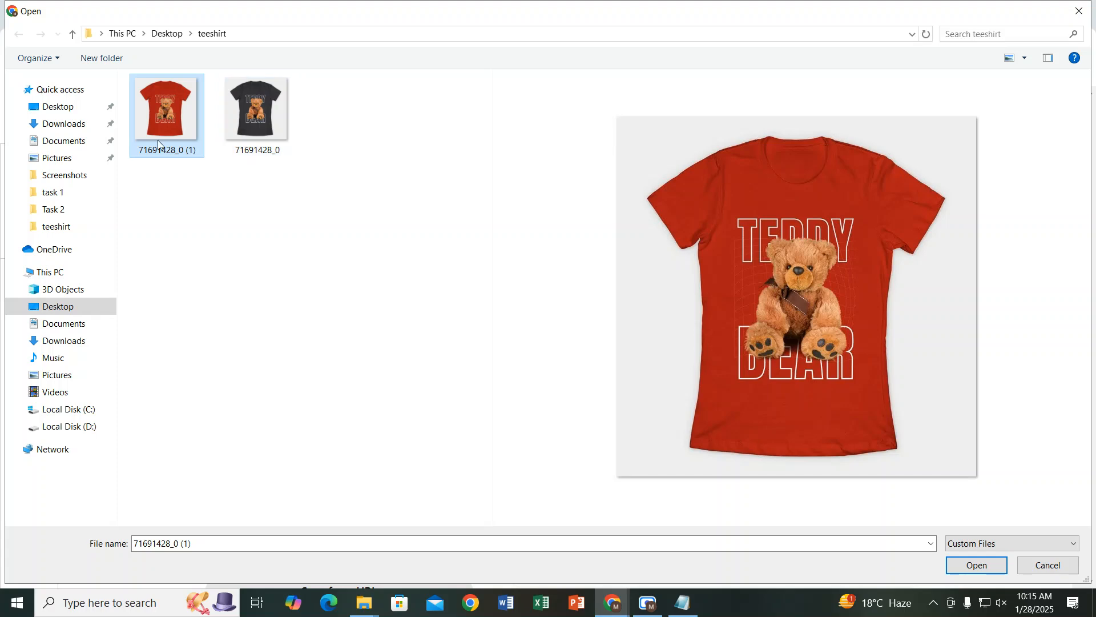
right_click(162, 121)
click(257, 472)
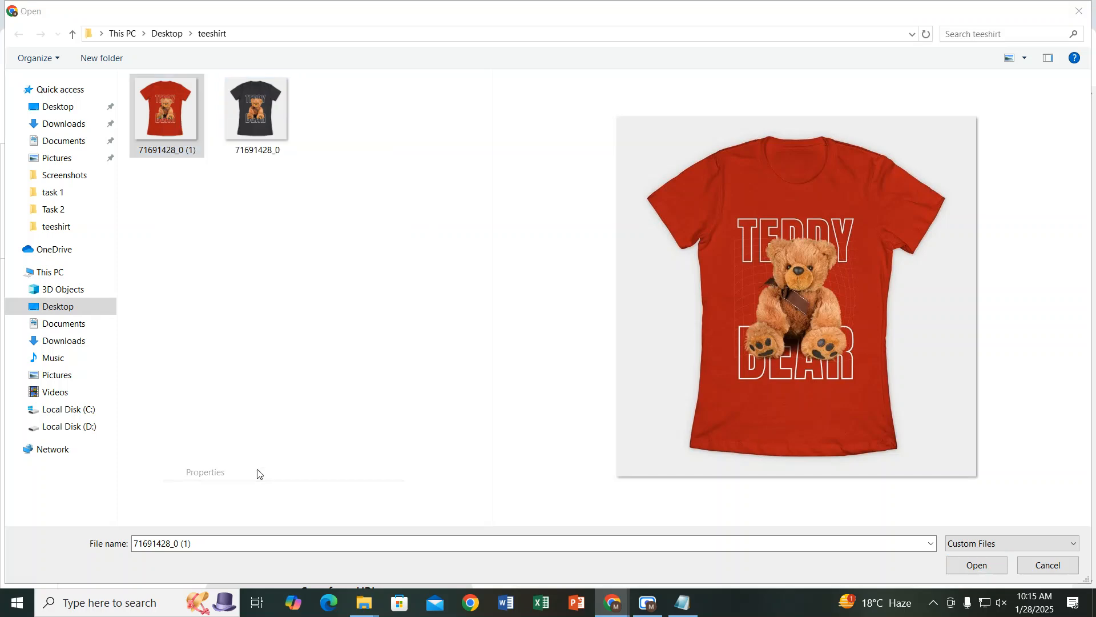
click(258, 155)
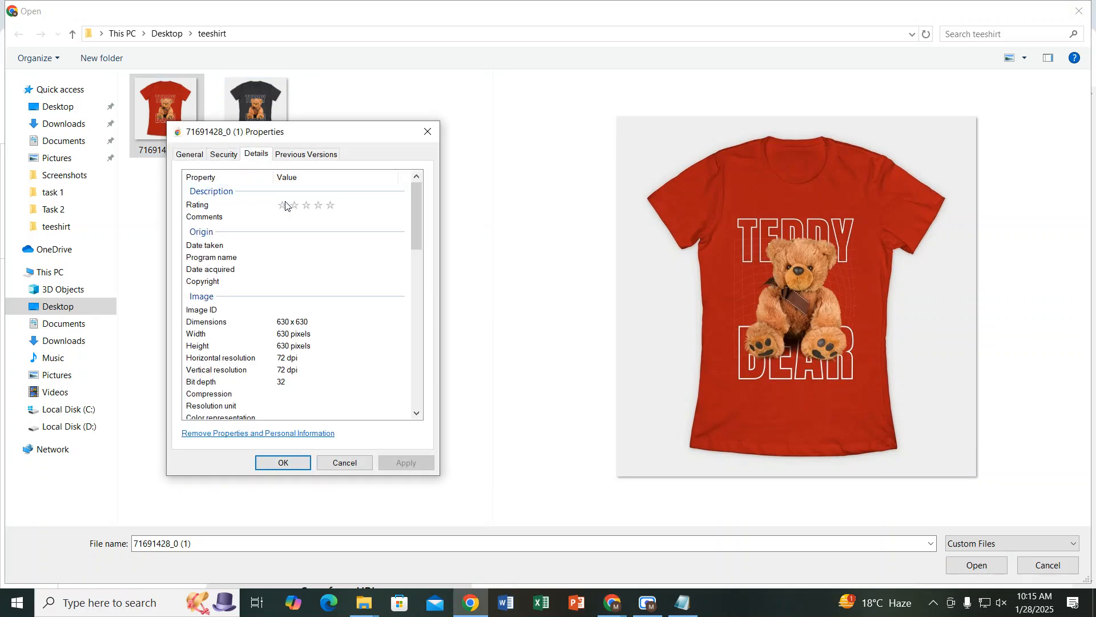
click(223, 154)
click(197, 155)
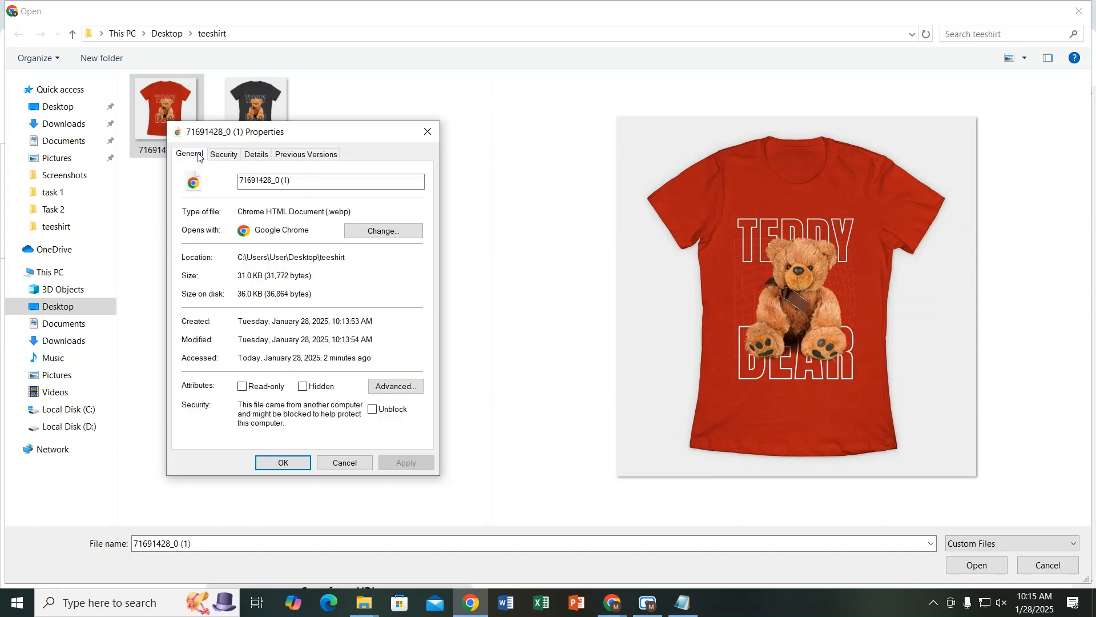
click(279, 182)
key(ctrl+a)
key(ctrl+v)
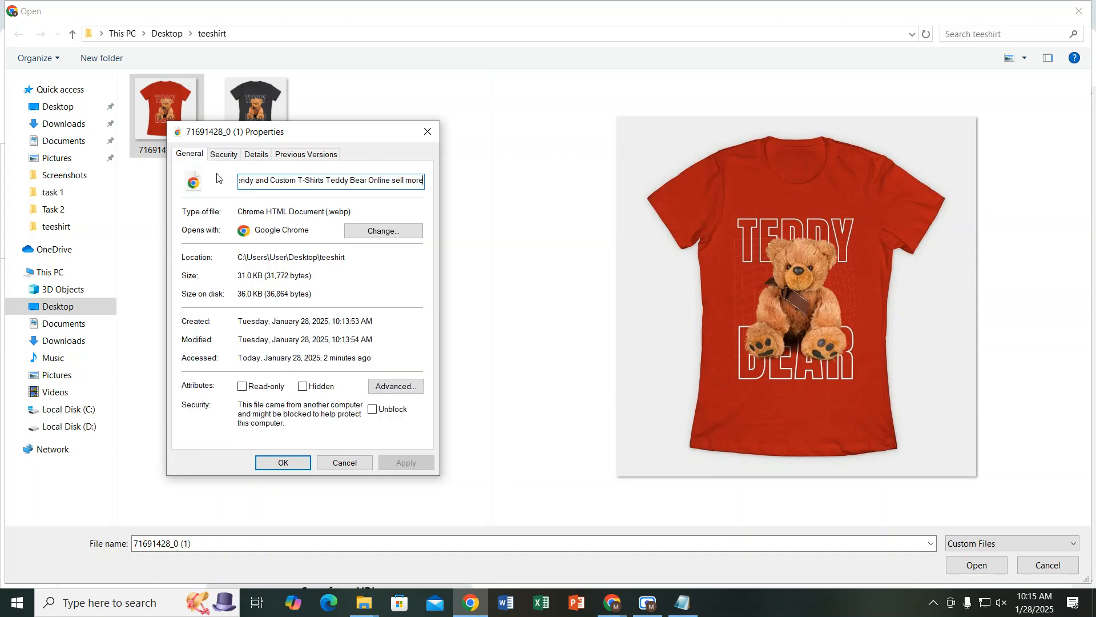
click(308, 460)
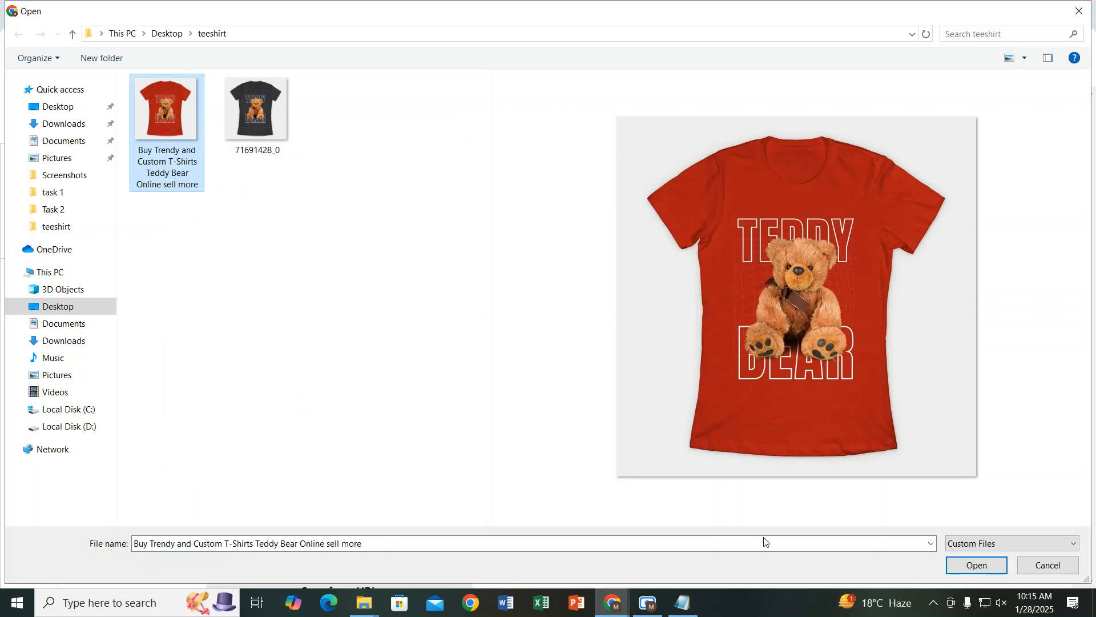
Step: Upload the renamed red mockup to the pin and set the title to "Buy Trendy and Custom T-Shirts Teddy Bear Online sell more"
click(978, 566)
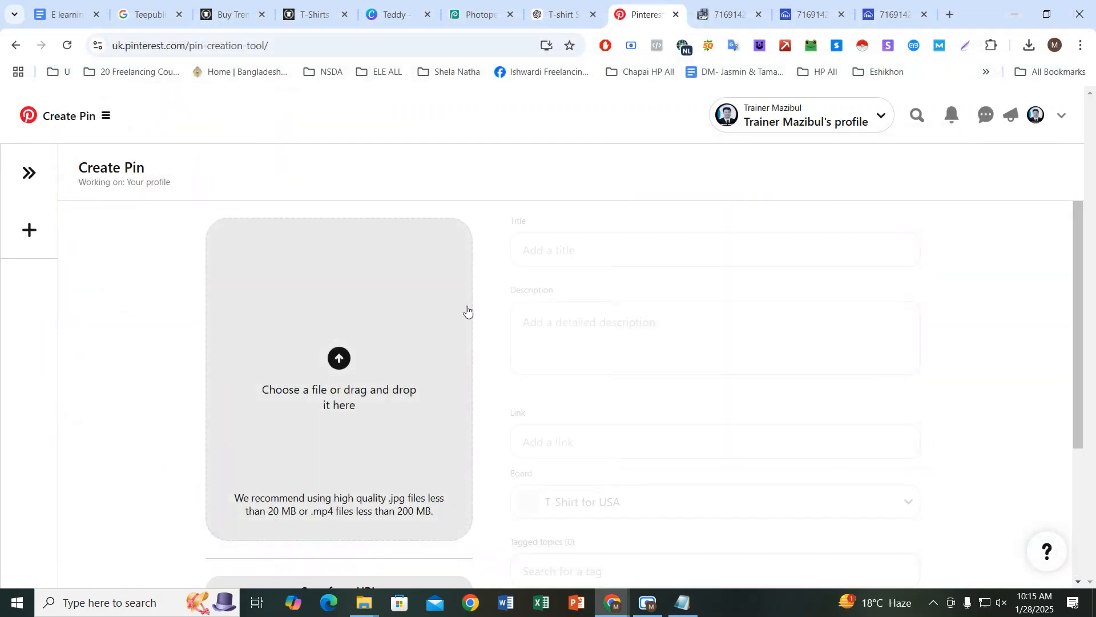
click(598, 244)
key(ctrl+v)
click(577, 205)
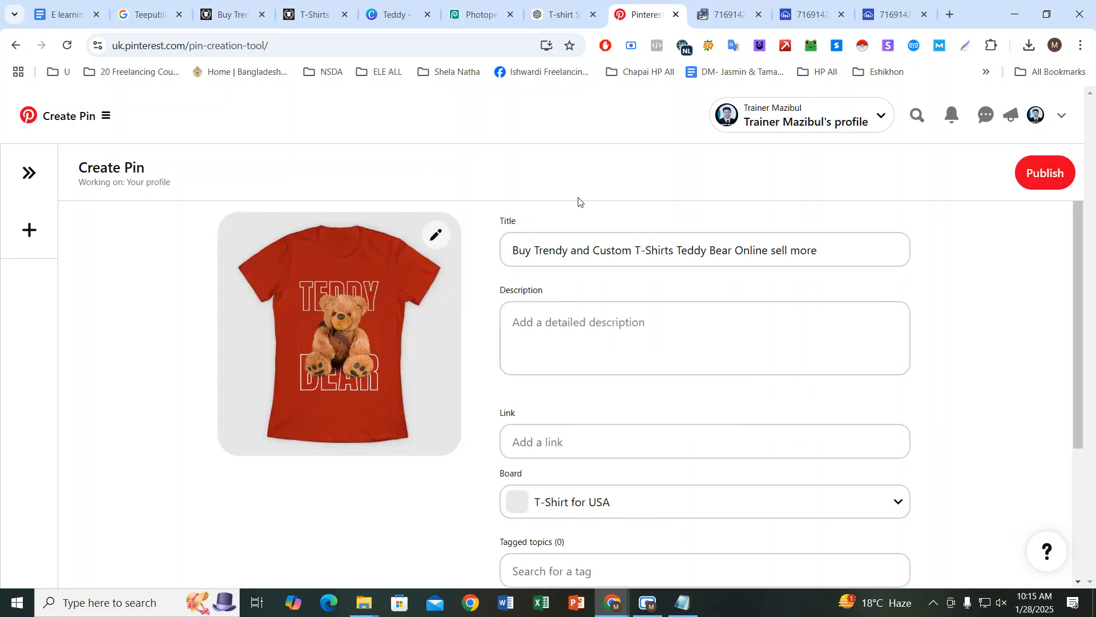
Step: Copy the meta description sentence from the Notepad notes into the pin's description and add blank lines below it
scroll(573, 225, down, 1)
click(555, 252)
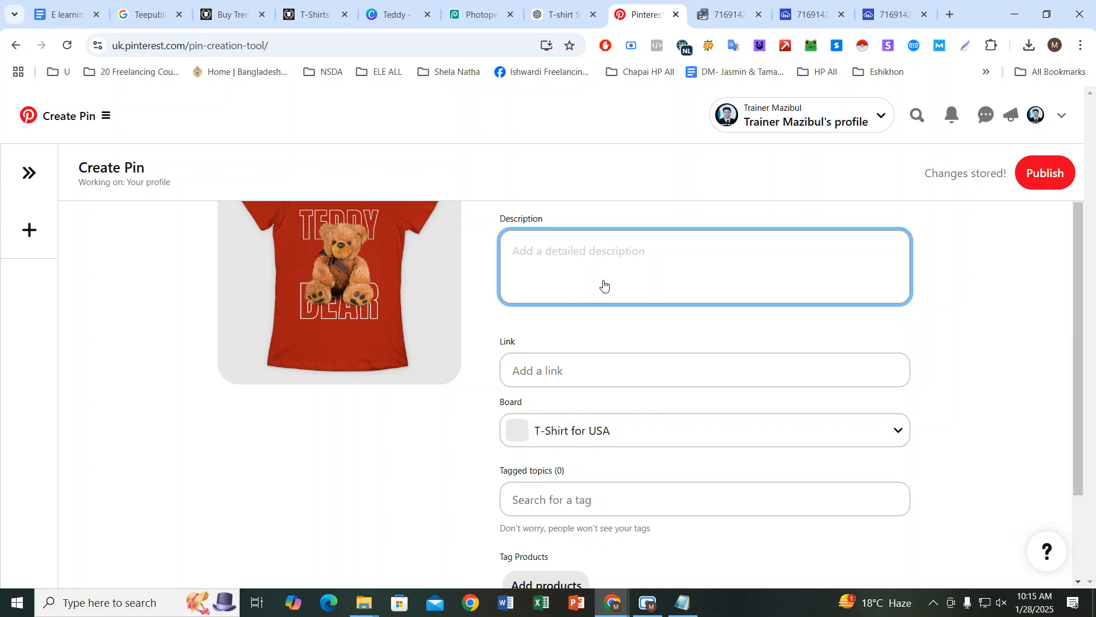
scroll(596, 286, up, 1)
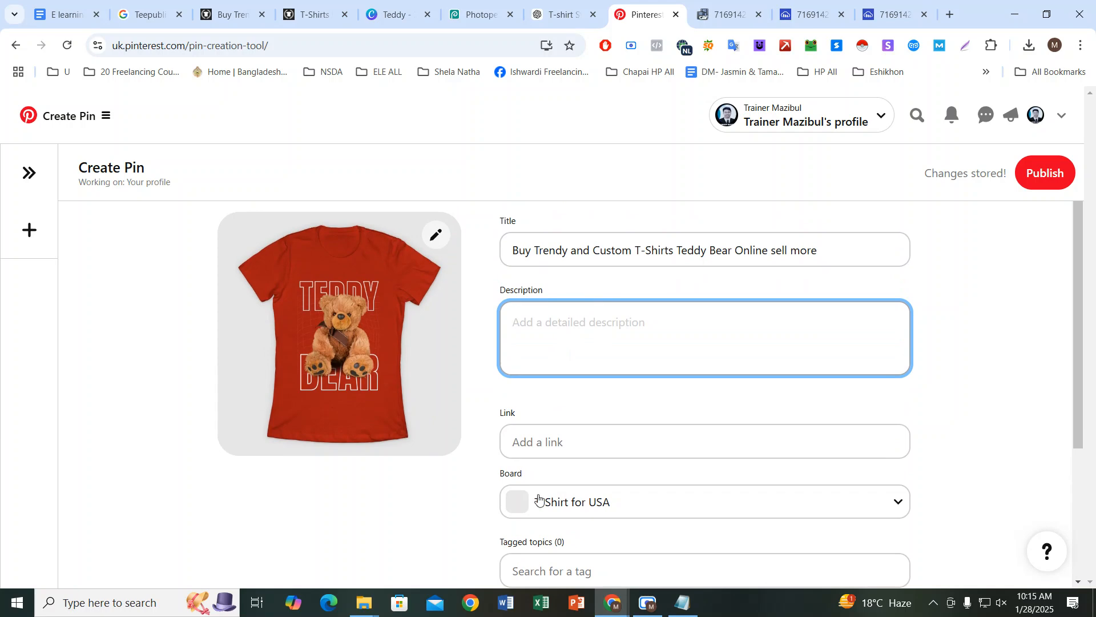
click(684, 602)
click(141, 252)
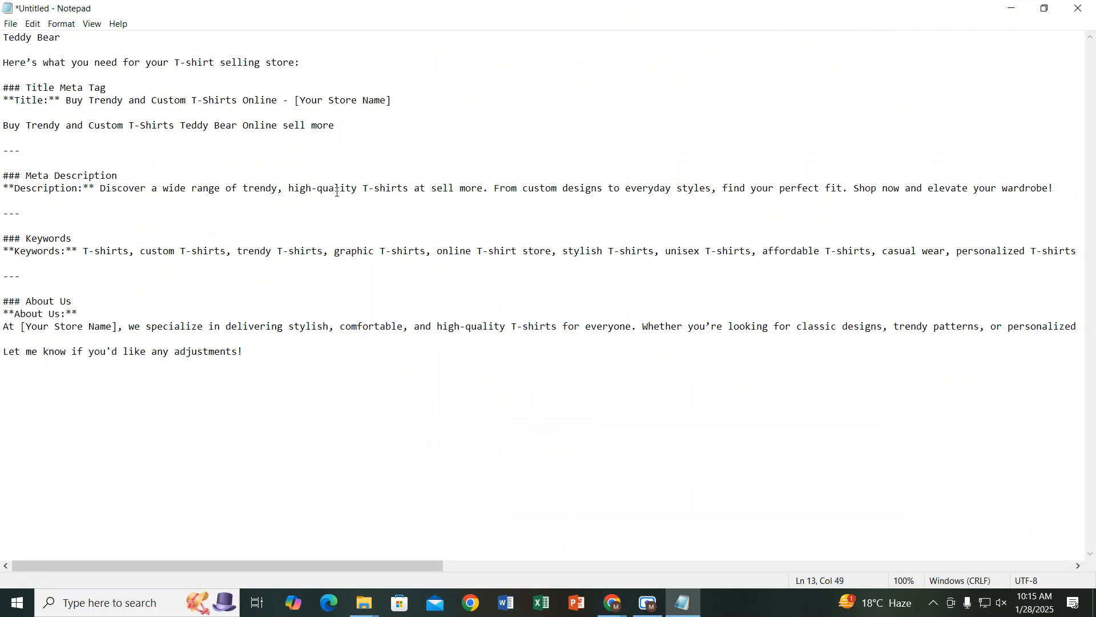
drag(100, 189, 1055, 183)
key(ctrl+c)
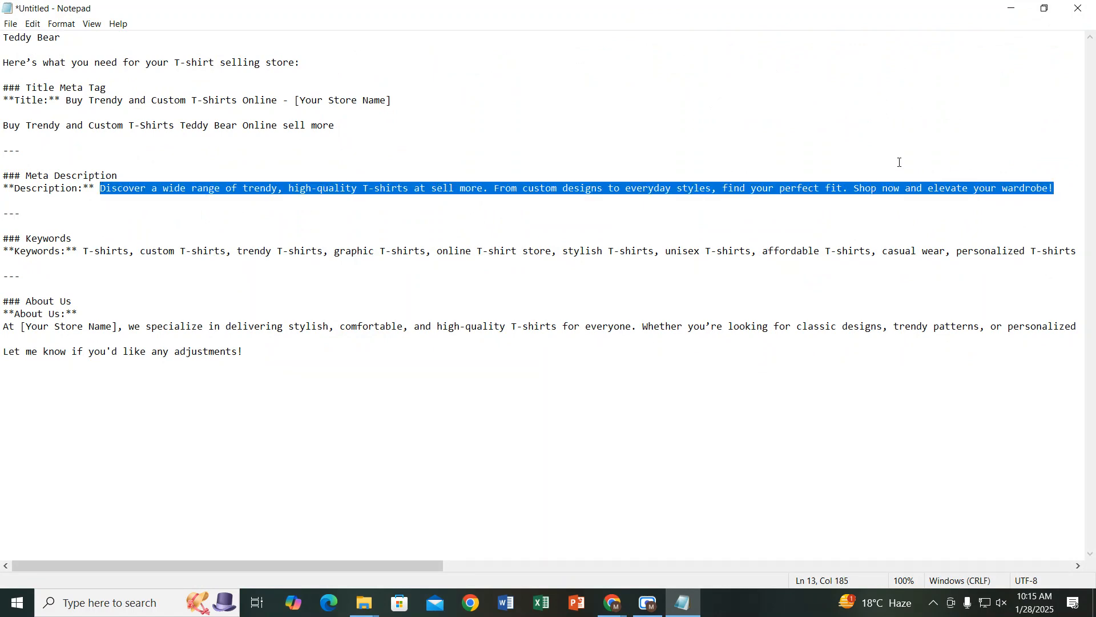
click(1013, 9)
click(548, 325)
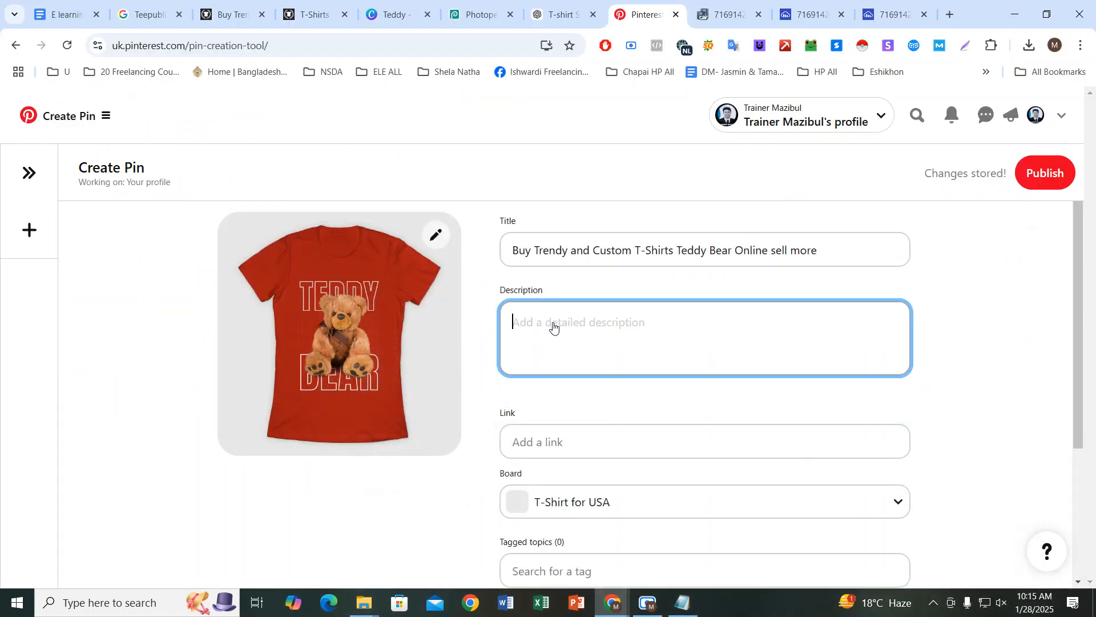
key(ctrl+v)
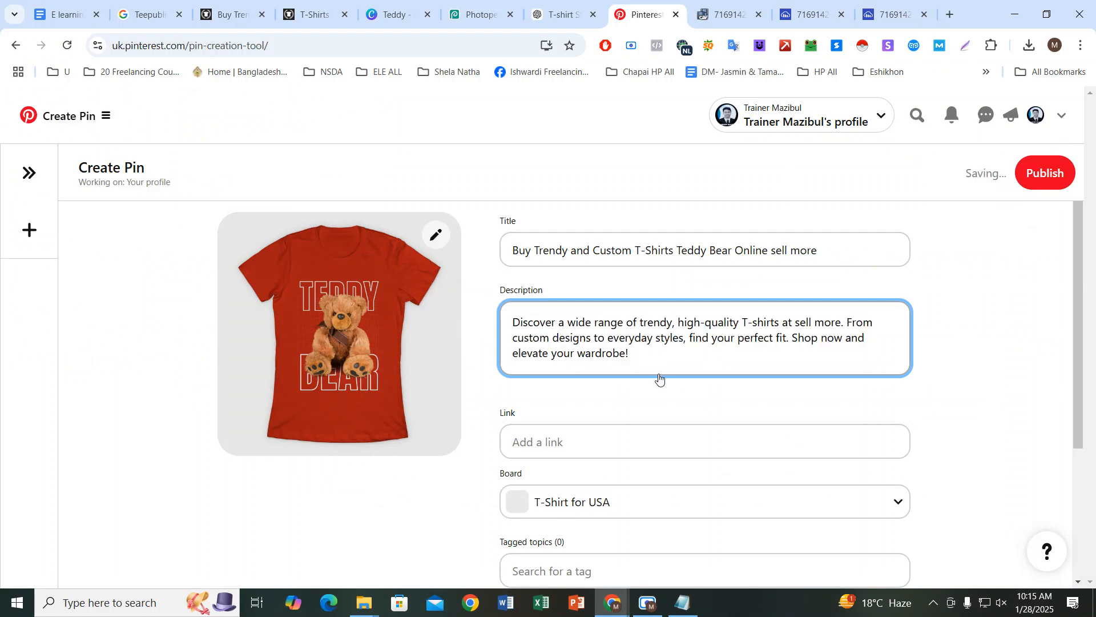
key(Return)
key(Return)
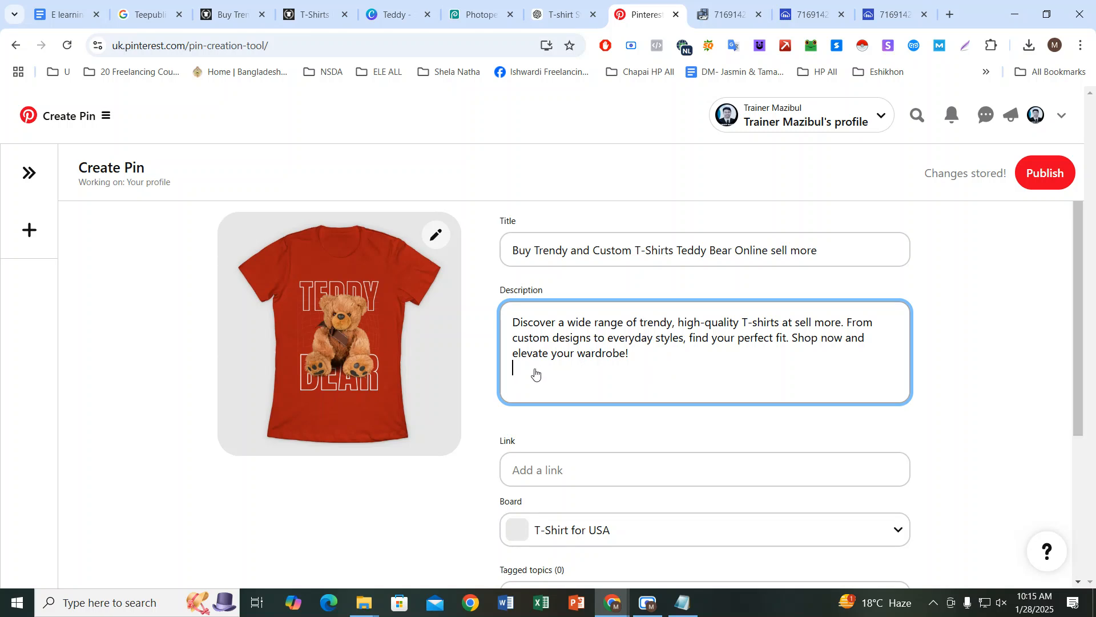
triple_click(593, 250)
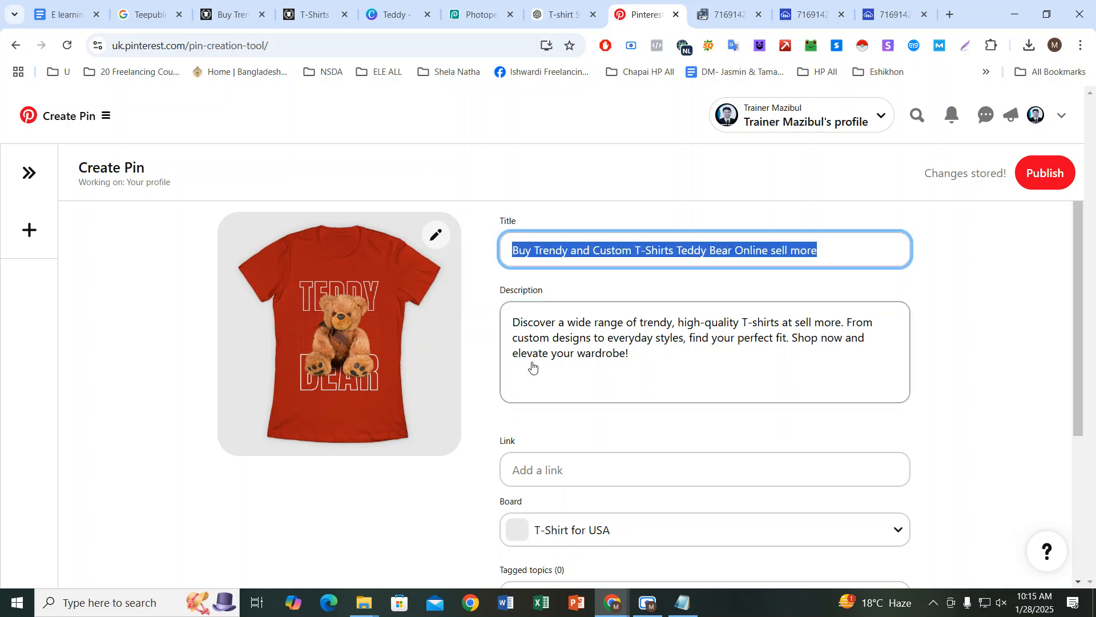
click(514, 384)
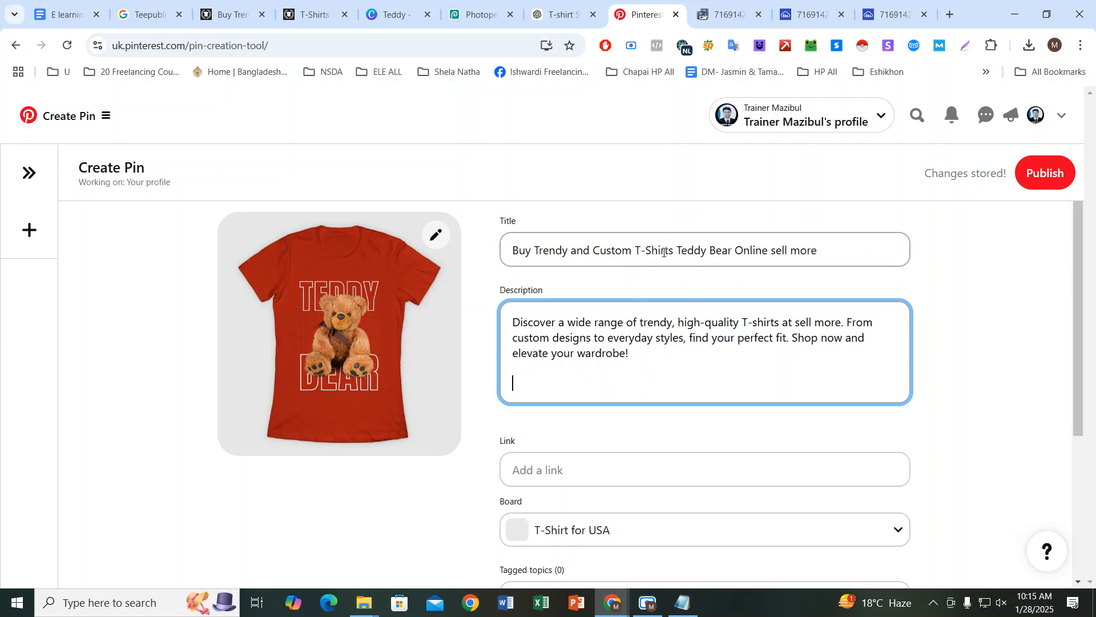
drag(678, 252, 734, 253)
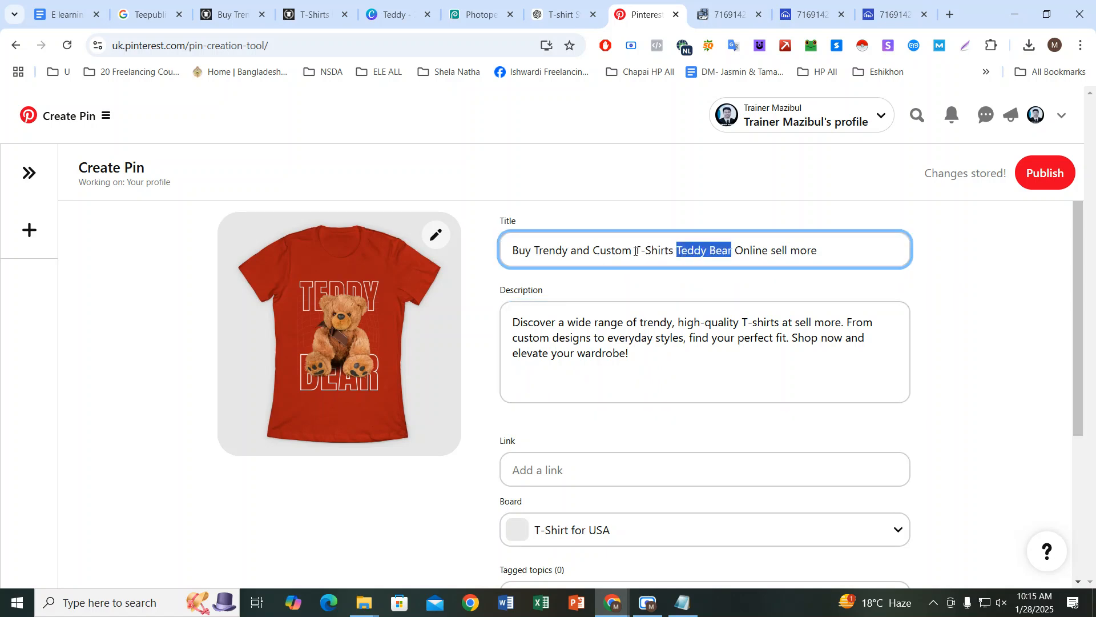
drag(635, 252, 729, 251)
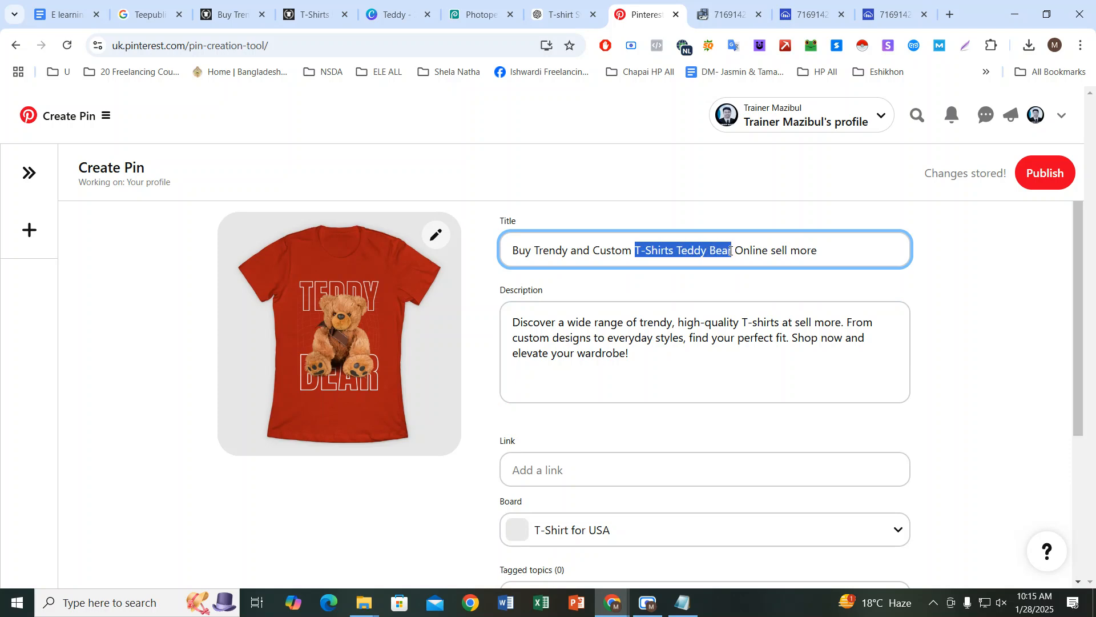
click(950, 14)
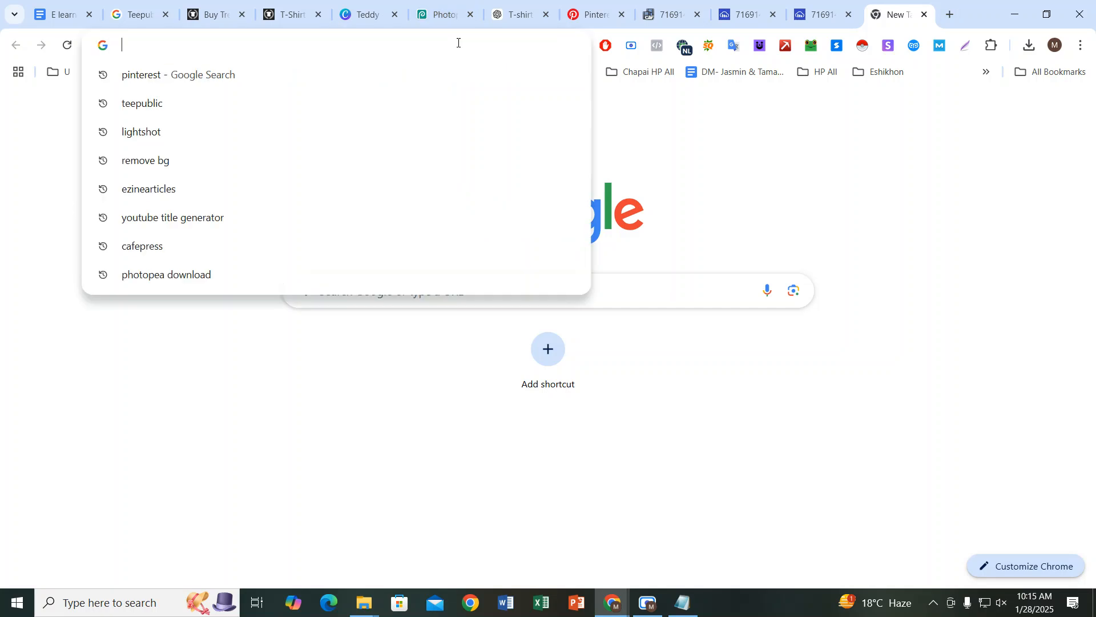
text(tag)
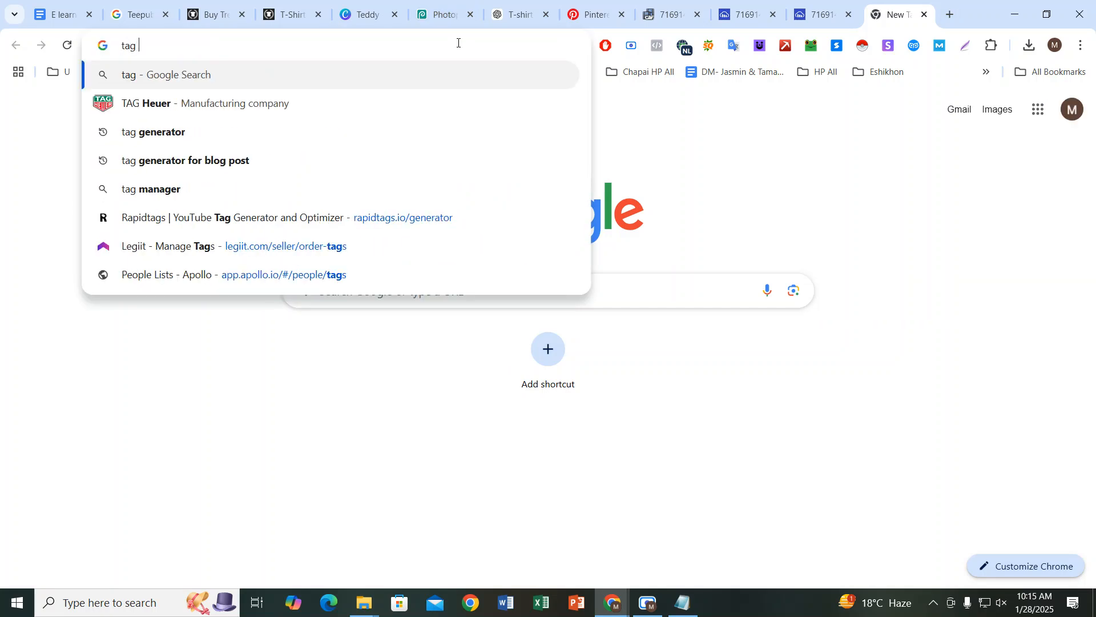
text( gener)
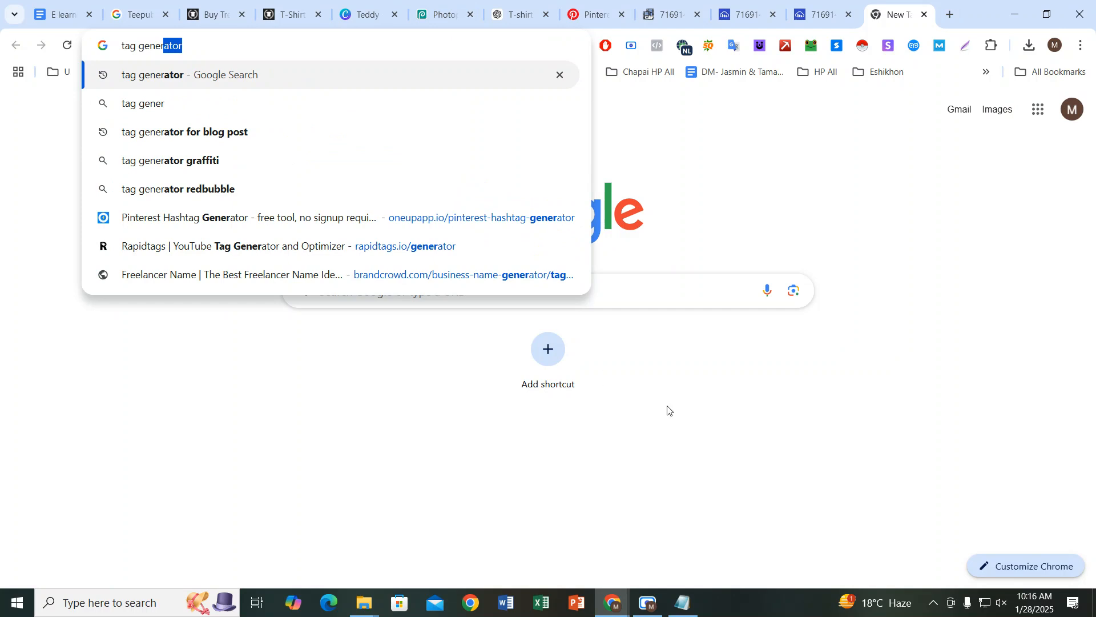
Step: Copy the keyword list from "T-shirts" to "personalized T-shirts" in the Notepad notes and add it below the pin's description text
click(685, 604)
click(383, 276)
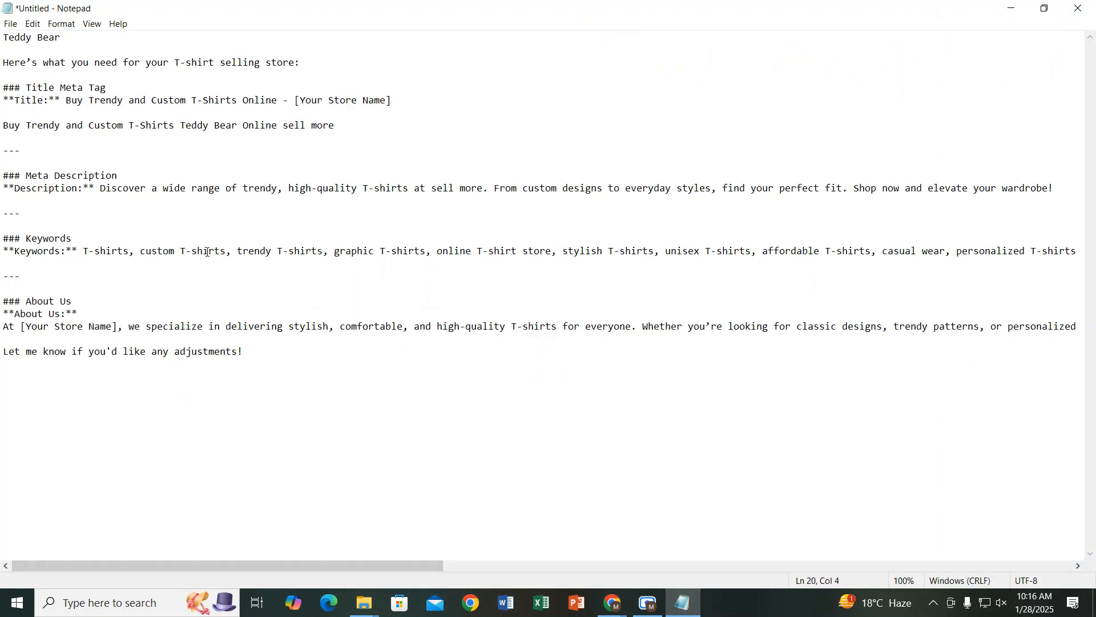
drag(83, 251, 552, 263)
key(ctrl+c)
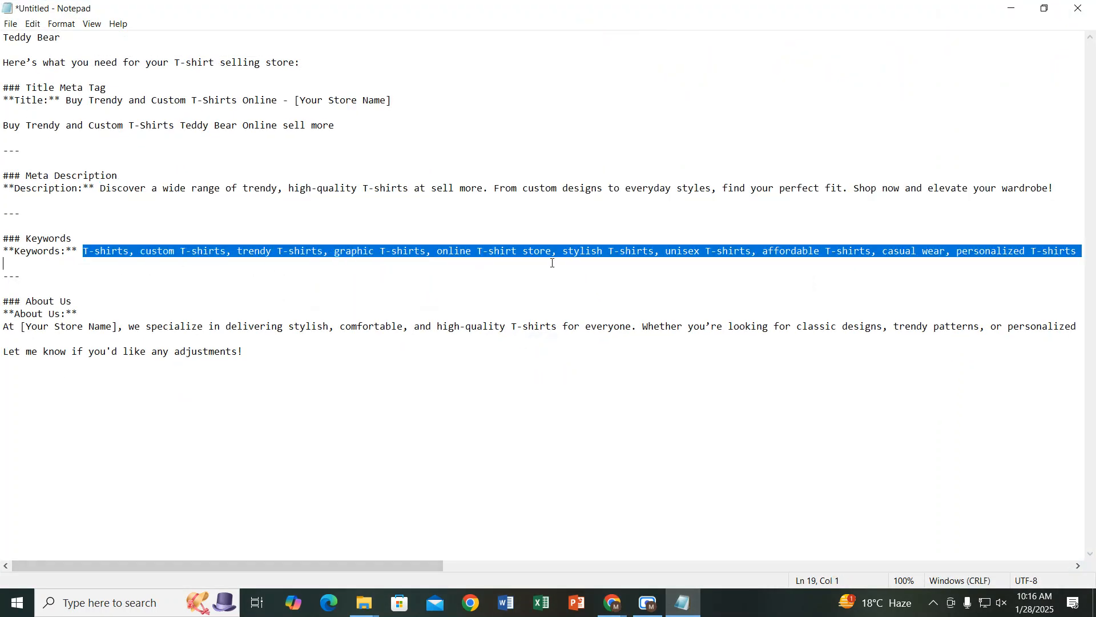
drag(1002, 254, 1076, 250)
click(1011, 9)
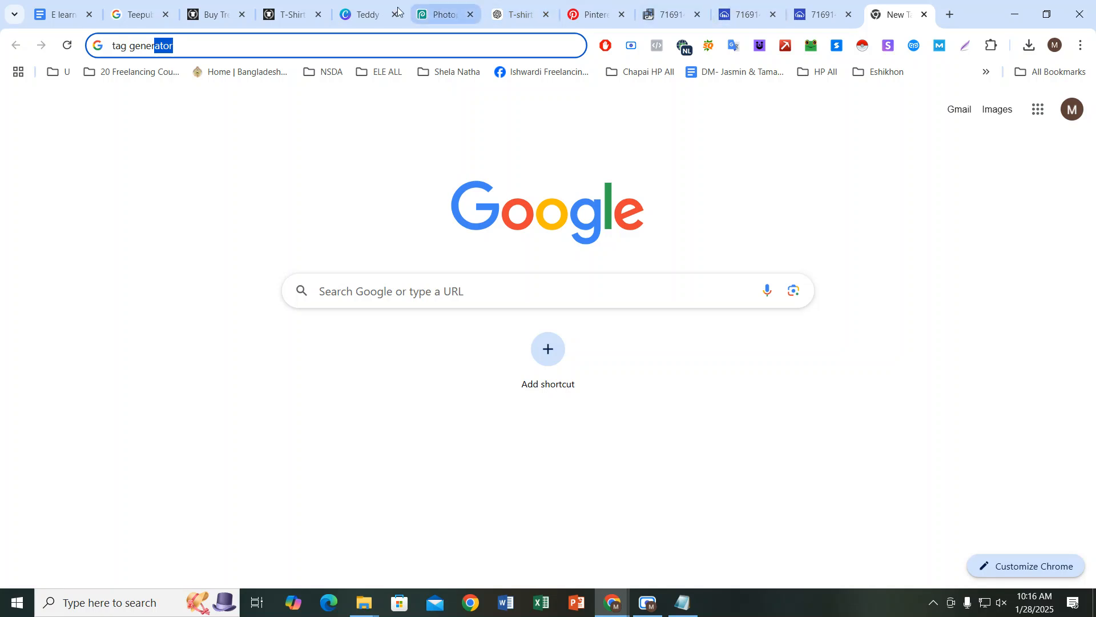
click(573, 6)
click(639, 364)
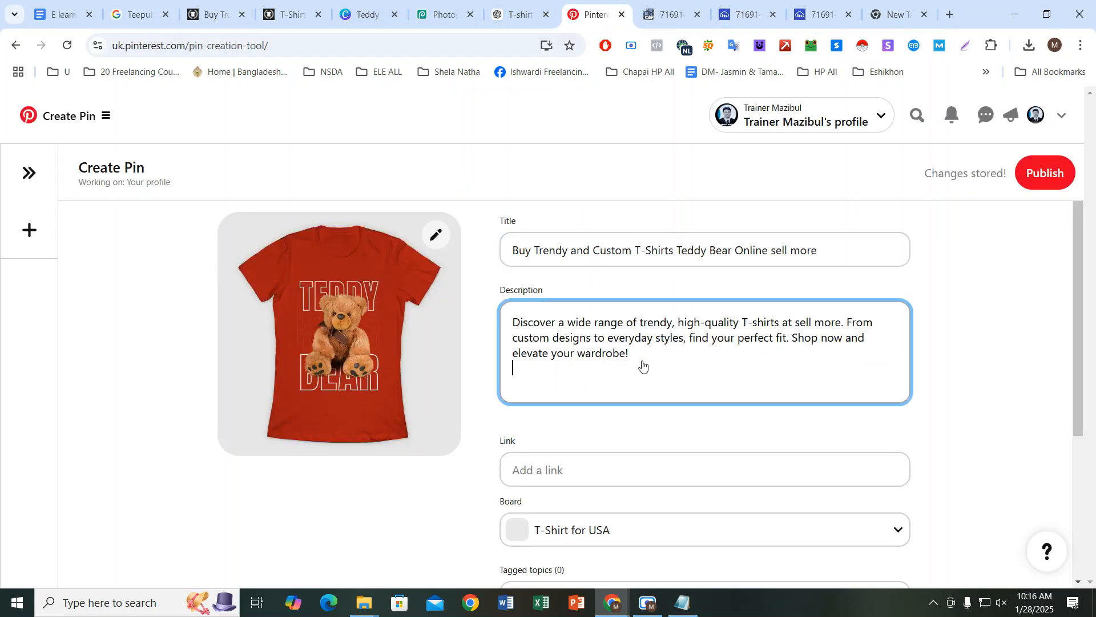
key(Return)
key(Return)
key(ctrl+v)
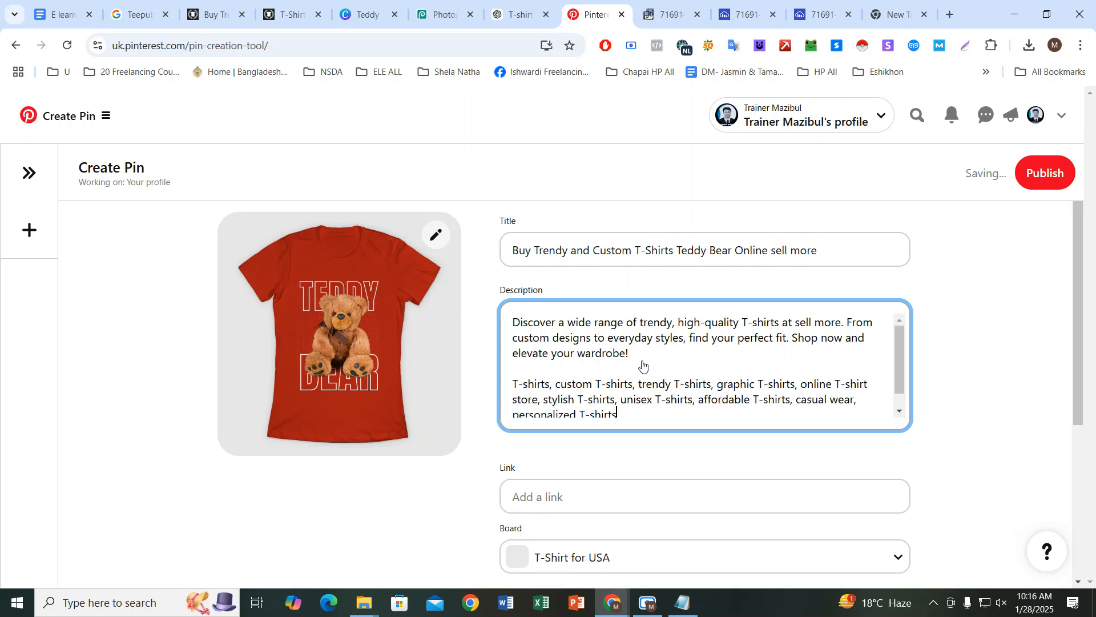
scroll(512, 392, down, 1)
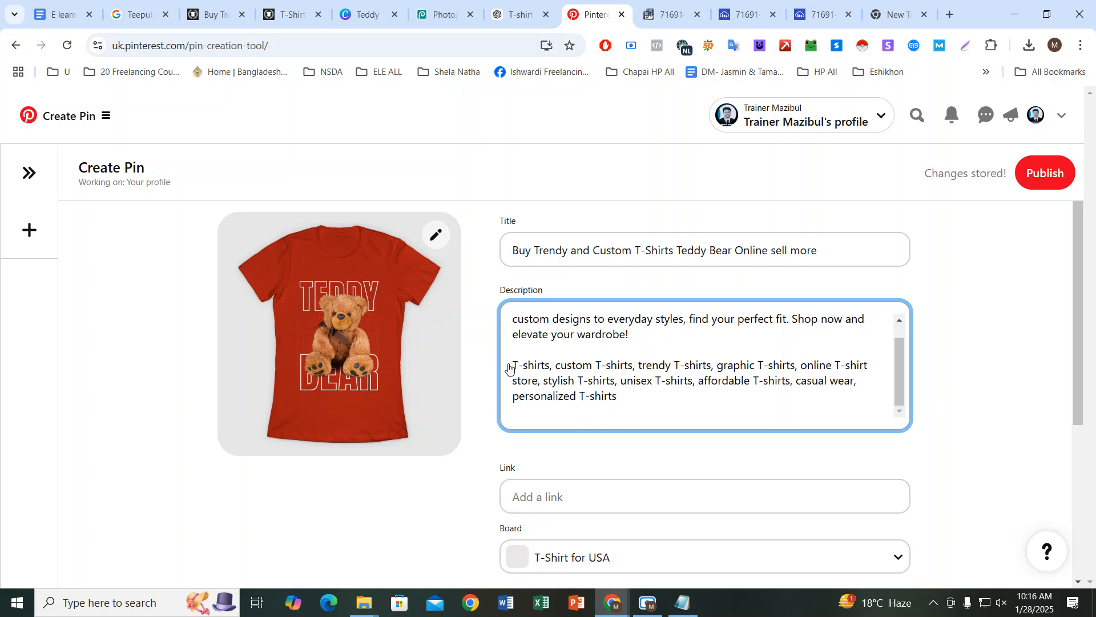
Step: Turn the first three keywords in the pin description into the hashtags #T-shirts, #customT-shirts and #trendy-T-shirts
drag(511, 366, 515, 365)
text(#)
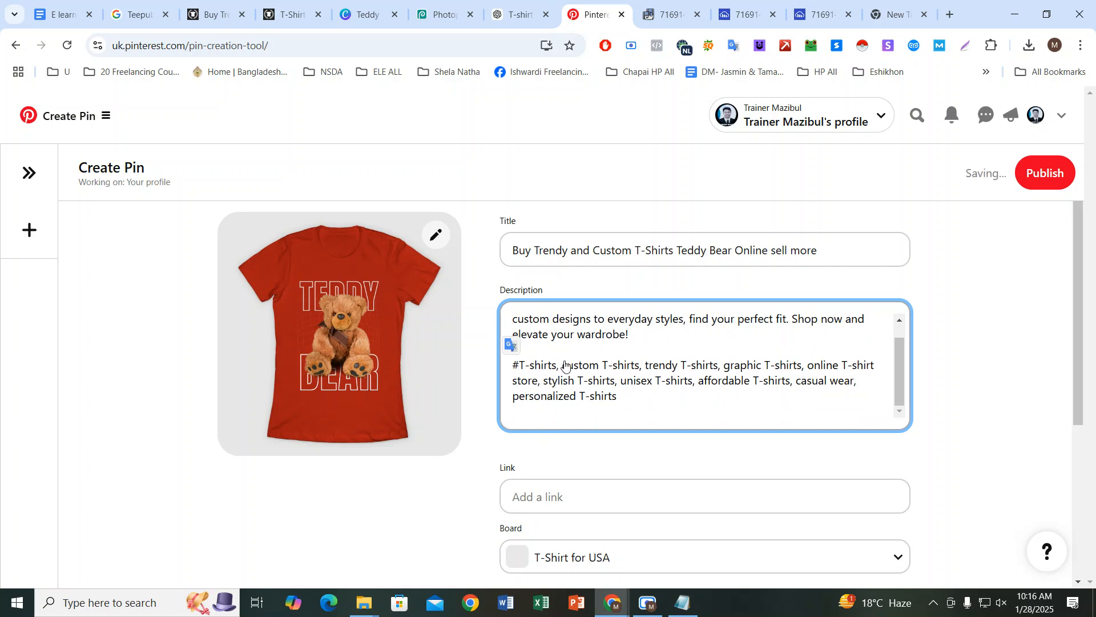
click(562, 365)
text(#)
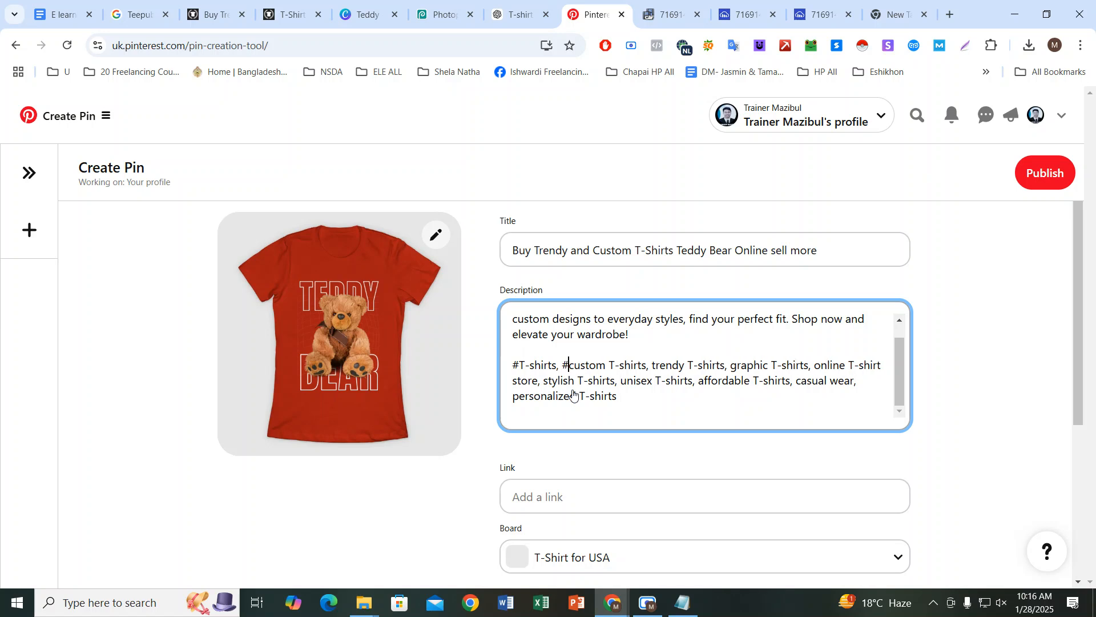
click(610, 368)
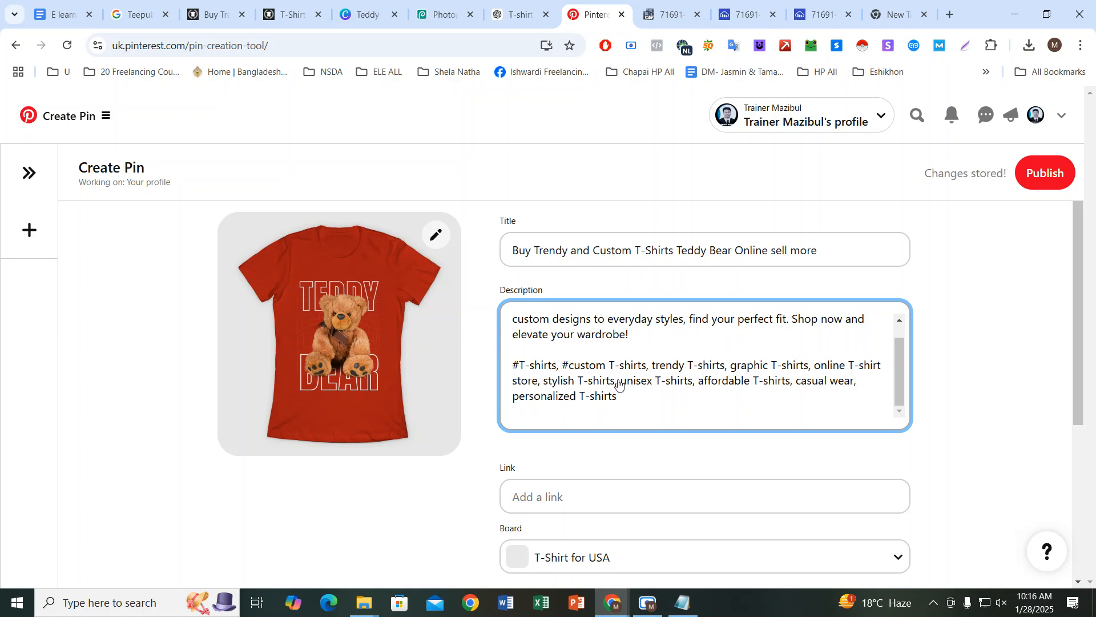
key(BackSpace)
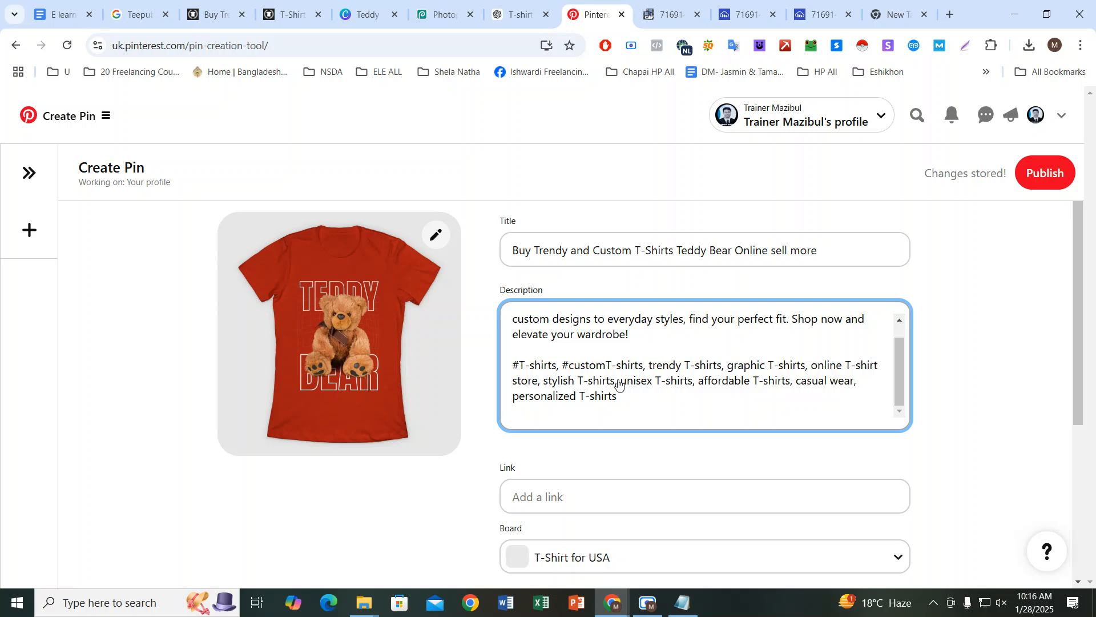
key(BackSpace)
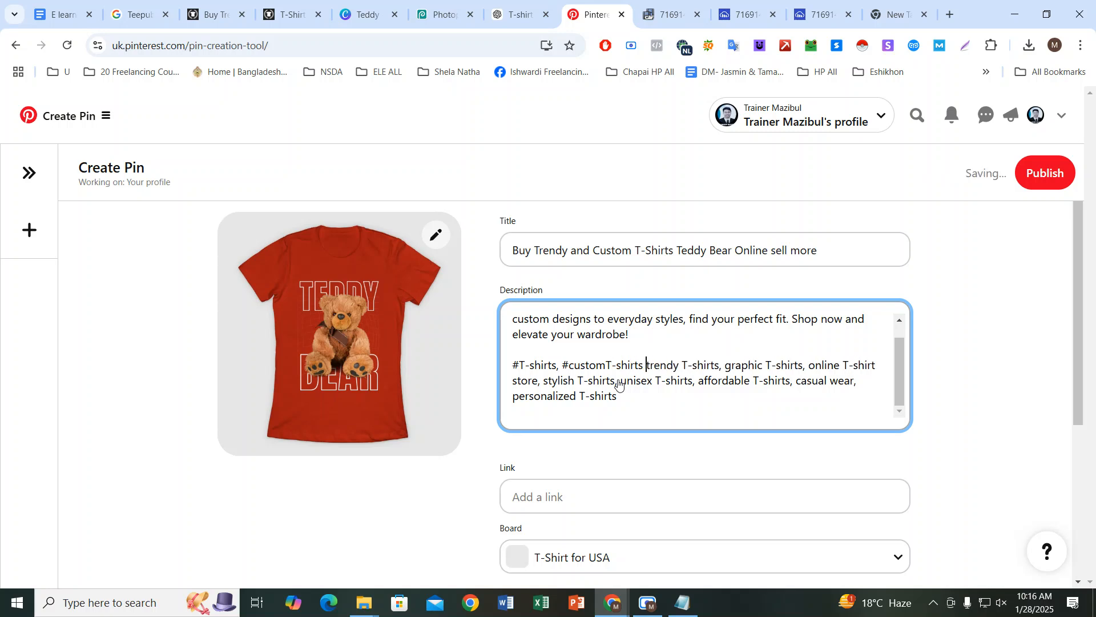
text(#)
key(Right)
key(Right)
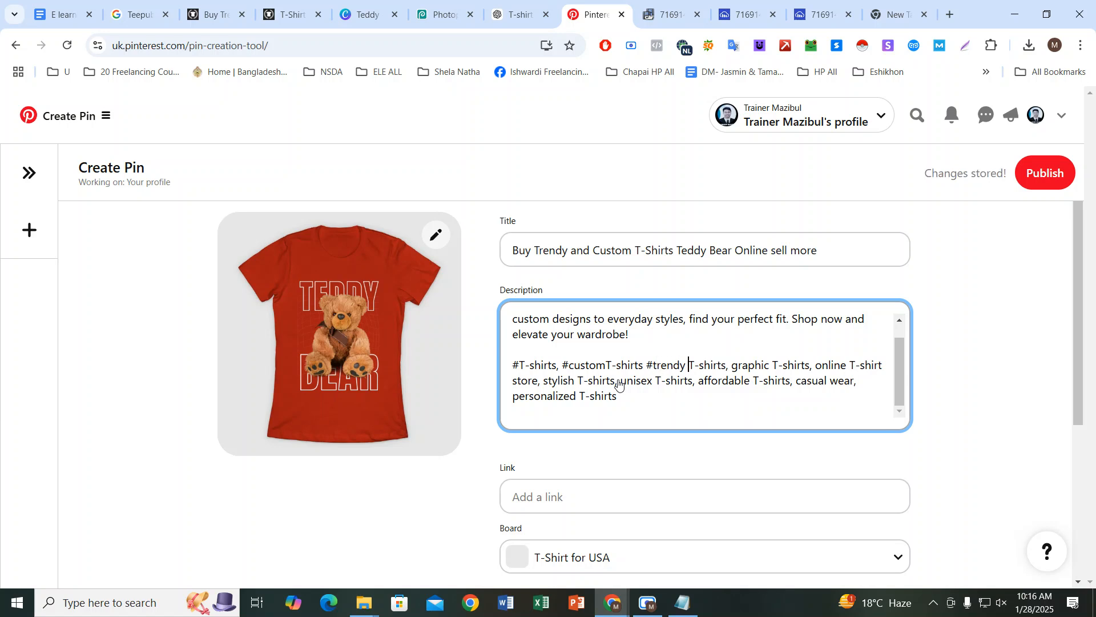
key(BackSpace)
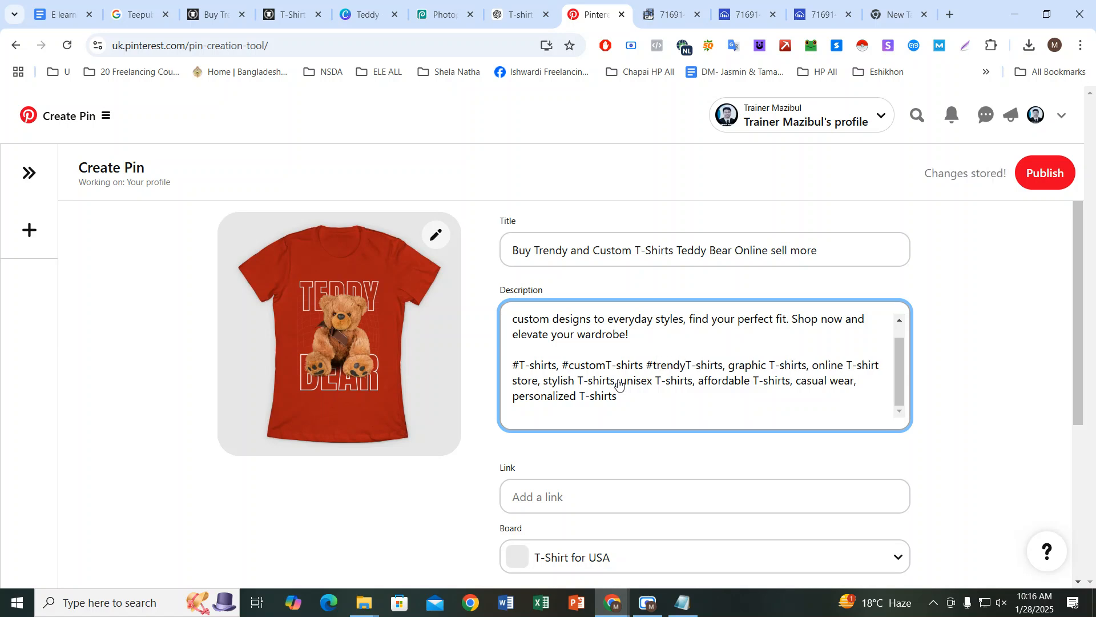
text(-)
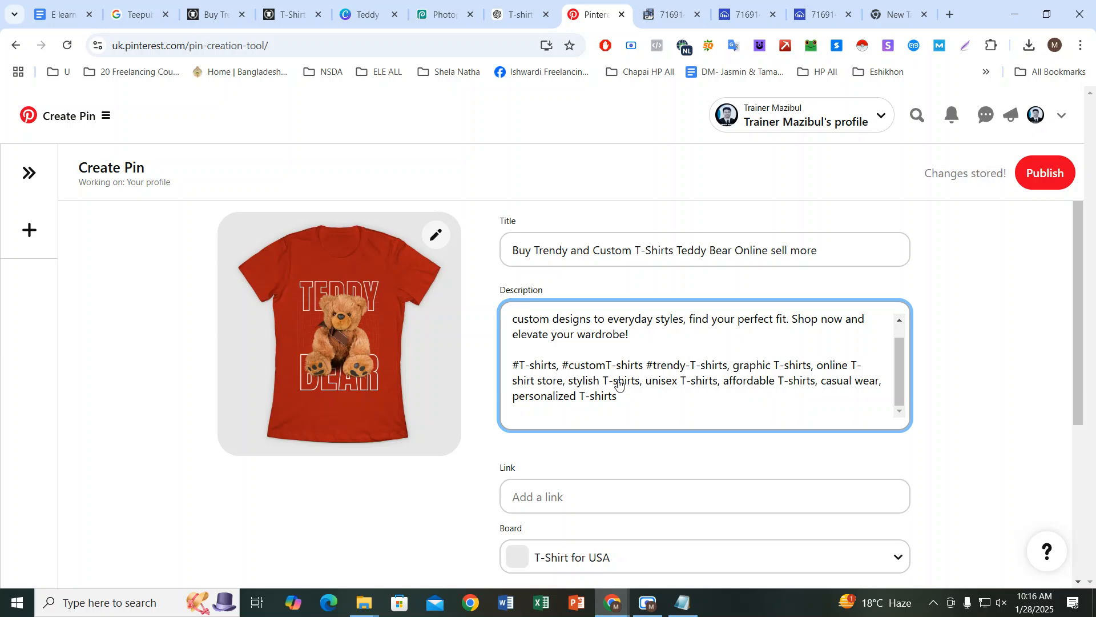
Step: Search Google for "tag generator for pinterest" in the empty browser tab
click(899, 14)
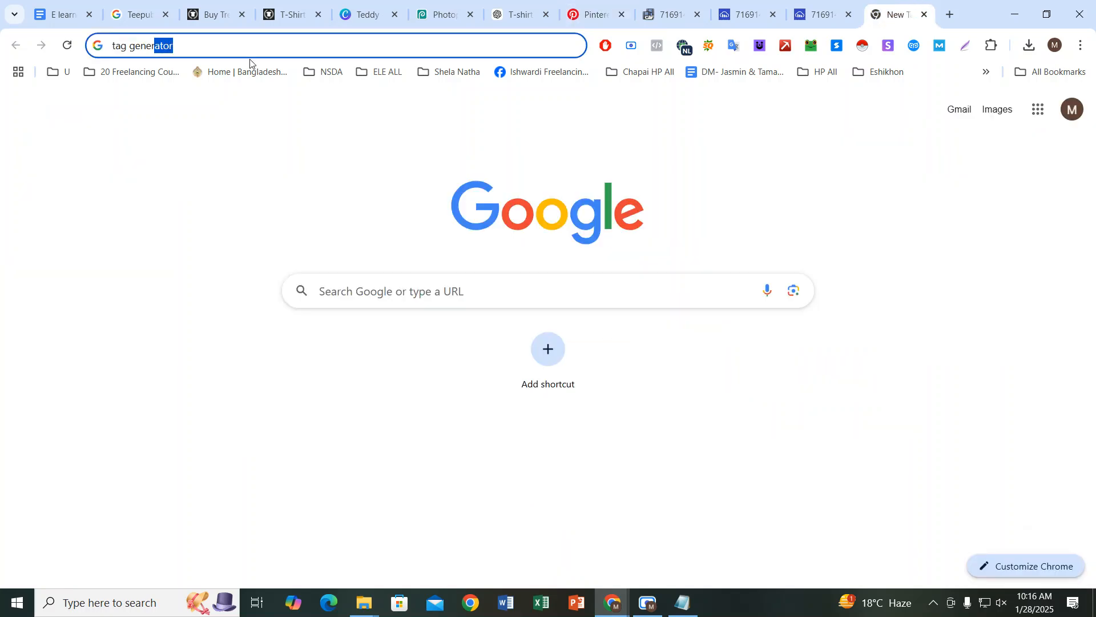
key(Return)
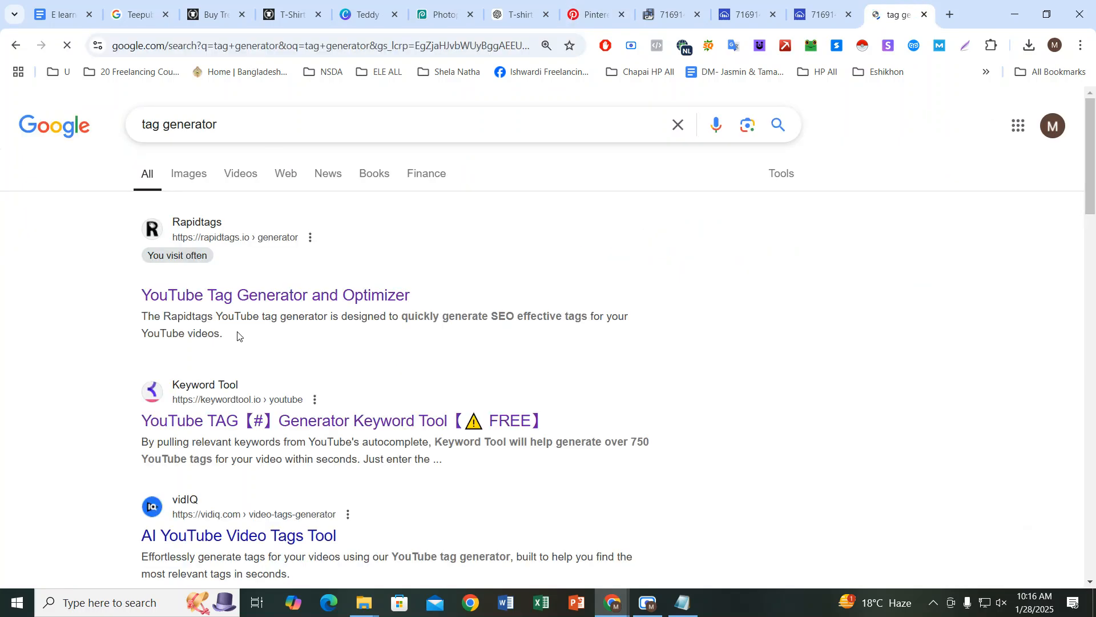
click(241, 126)
text(for pin)
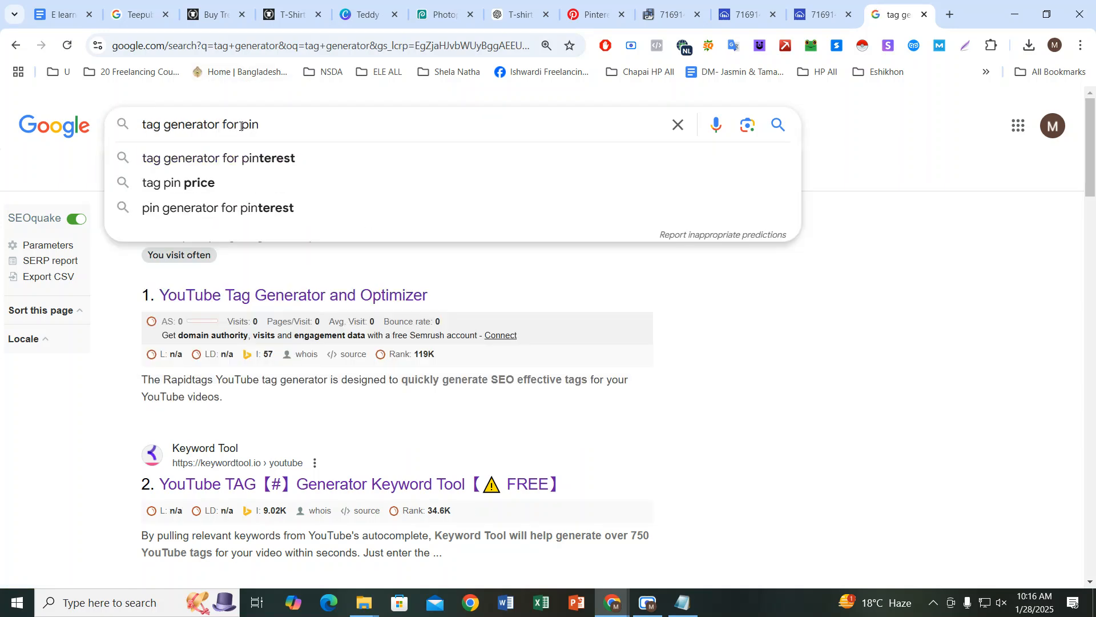
click(251, 159)
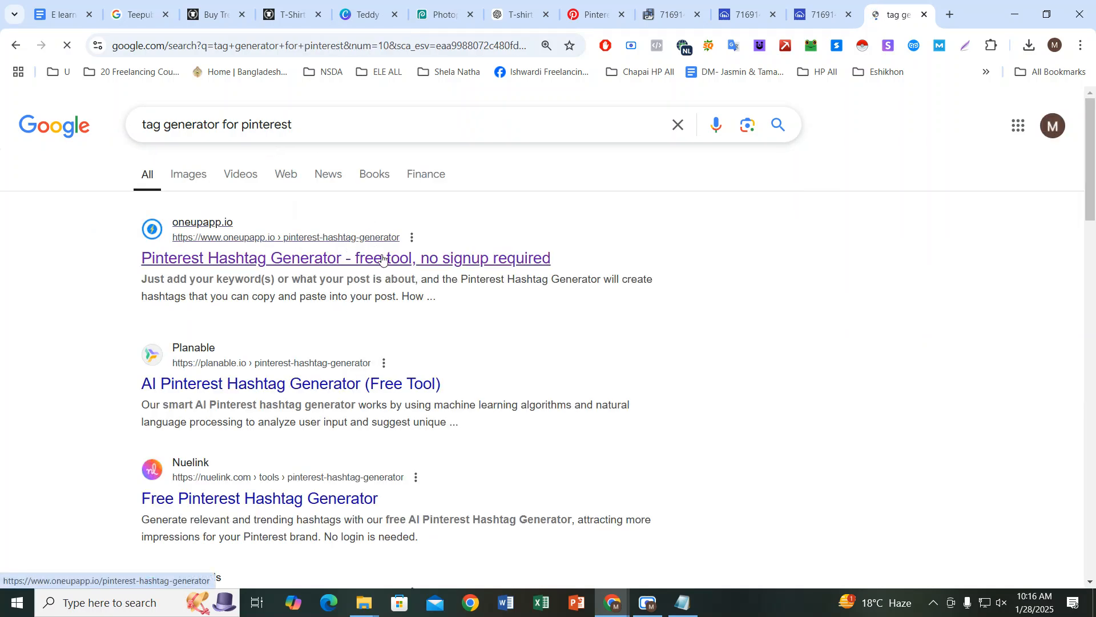
Step: Open the Planable and Nuelink Pinterest hashtag generators in separate new tabs and bring up the Nuelink page
scroll(327, 301, down, 3)
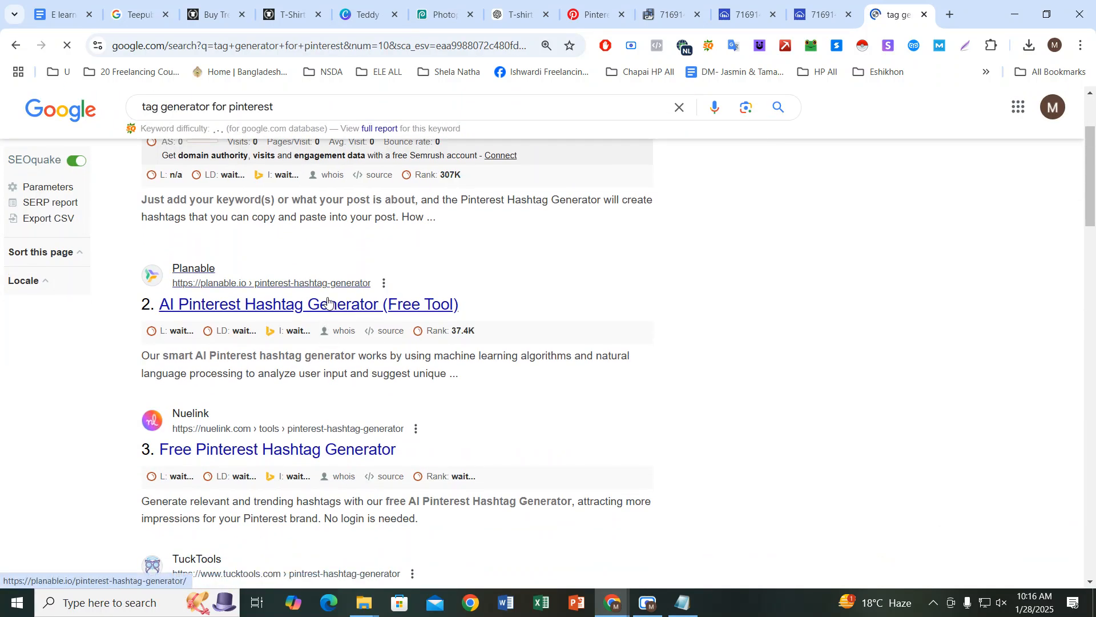
right_click(349, 310)
click(354, 326)
scroll(362, 395, down, 1)
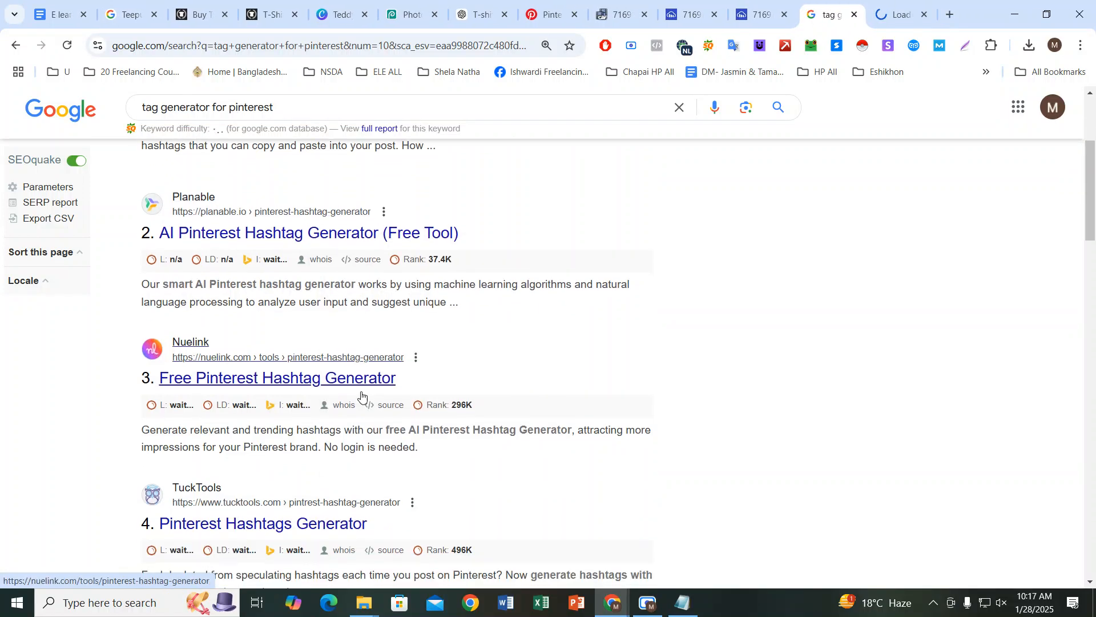
right_click(355, 380)
click(394, 164)
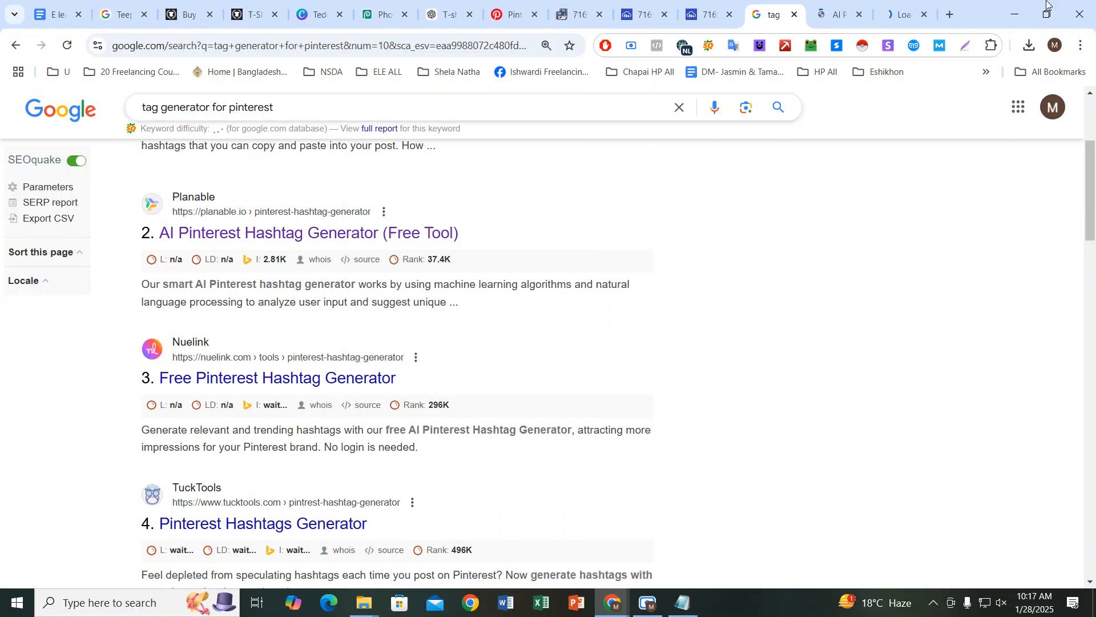
click(906, 14)
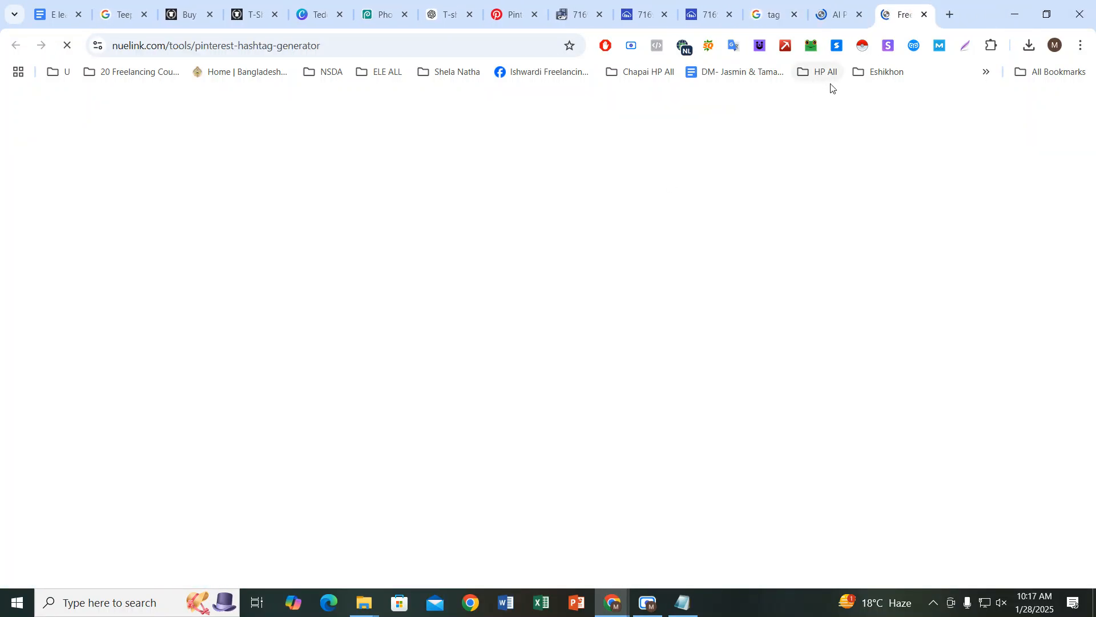
click(837, 14)
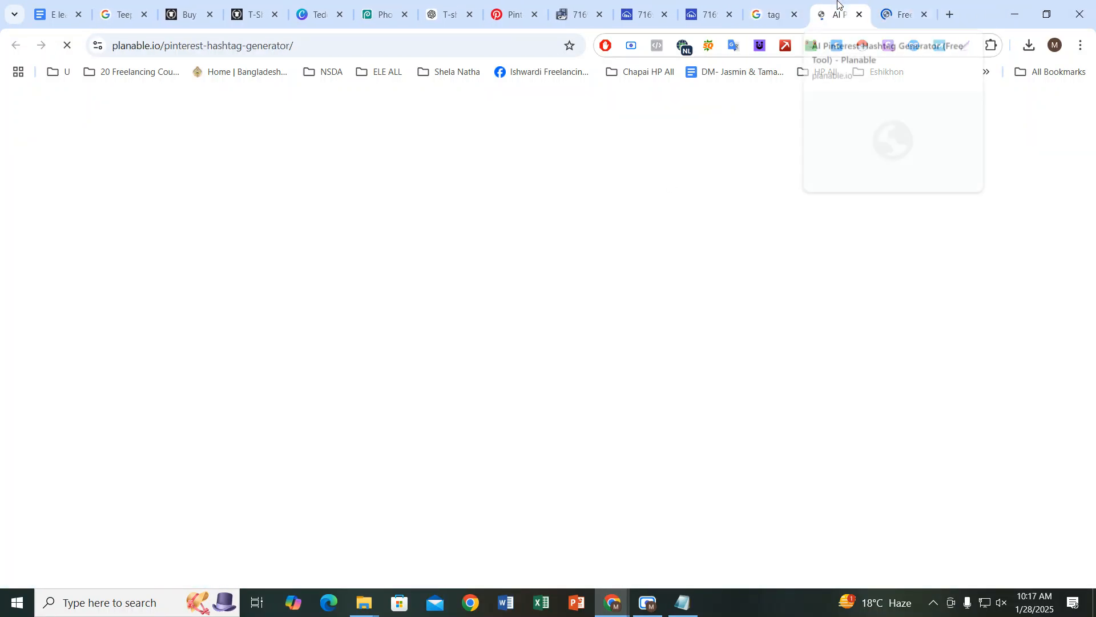
click(951, 14)
click(818, 7)
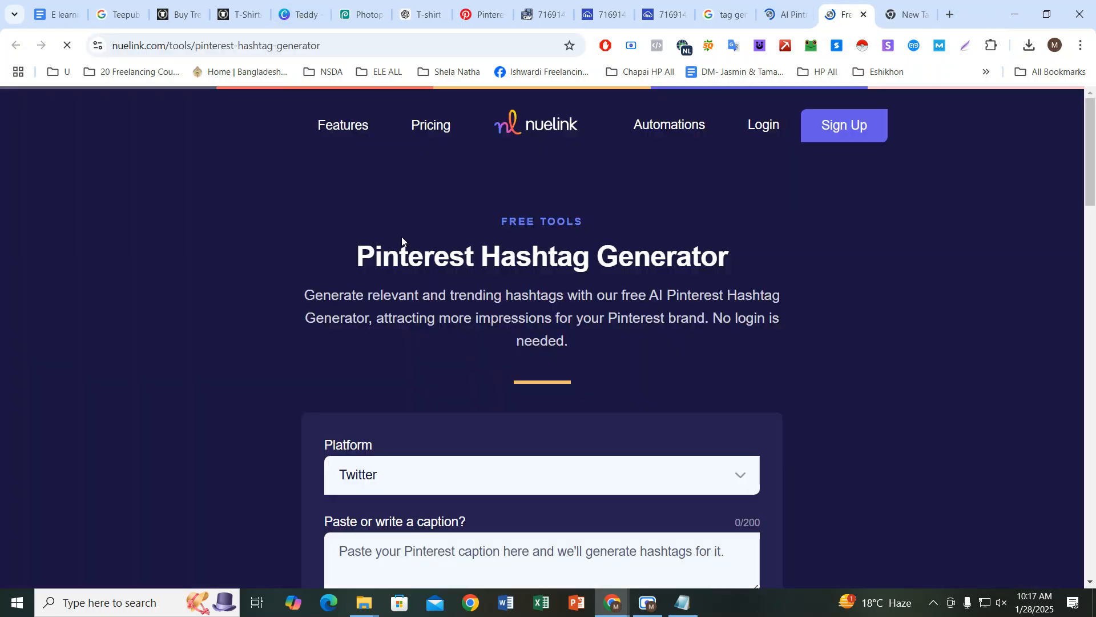
Step: Copy the title "Buy Trendy and Custom T-Shirts Teddy Bear Online sell more" from the Notepad notes into Nuelink's caption field and generate hashtags
scroll(400, 246, down, 10)
scroll(454, 292, down, 5)
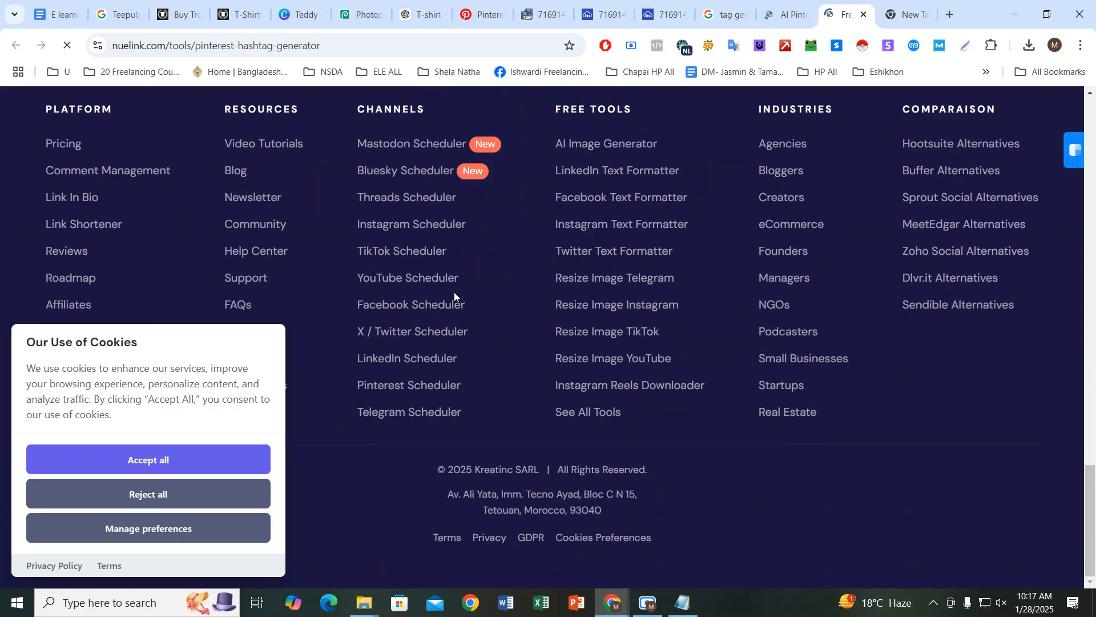
scroll(454, 292, up, 8)
scroll(454, 292, up, 12)
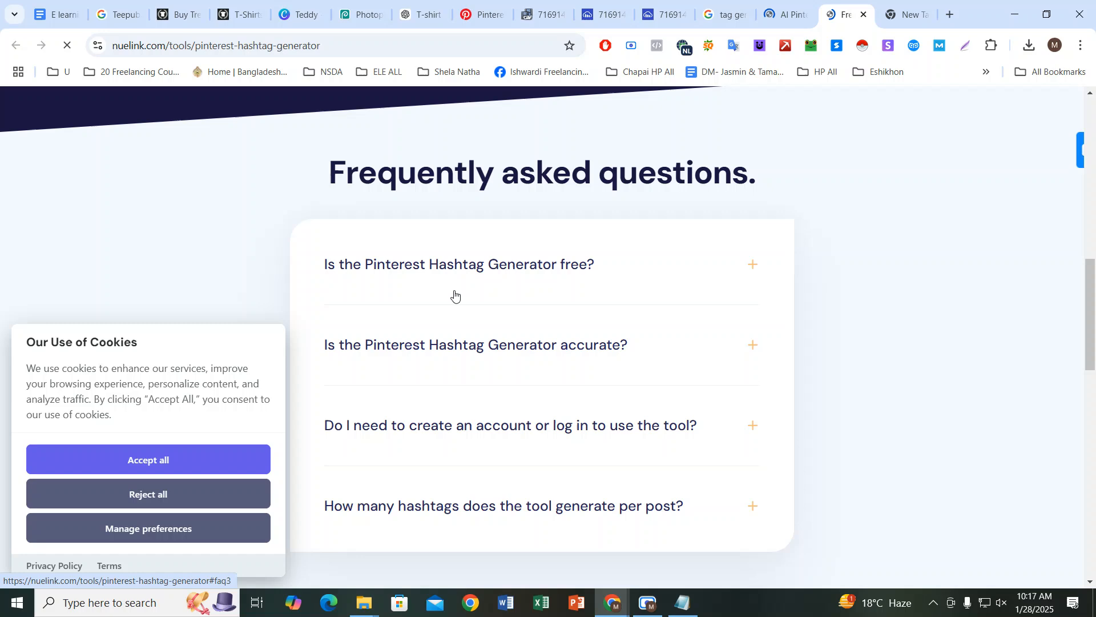
scroll(455, 289, down, 3)
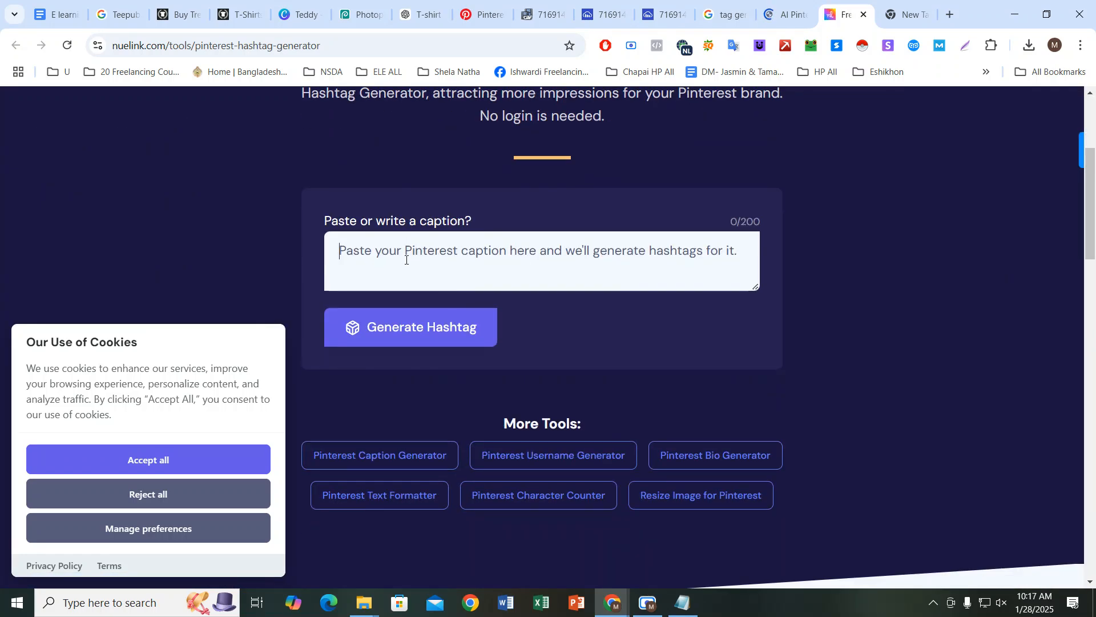
click(683, 603)
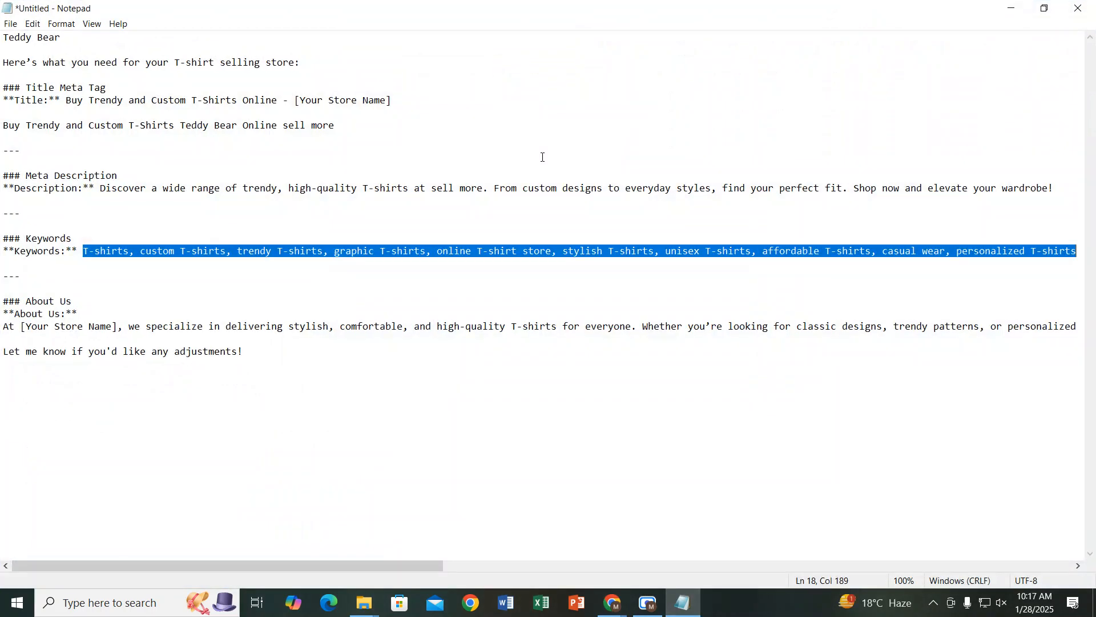
click(420, 231)
drag(4, 126, 334, 129)
key(ctrl+c)
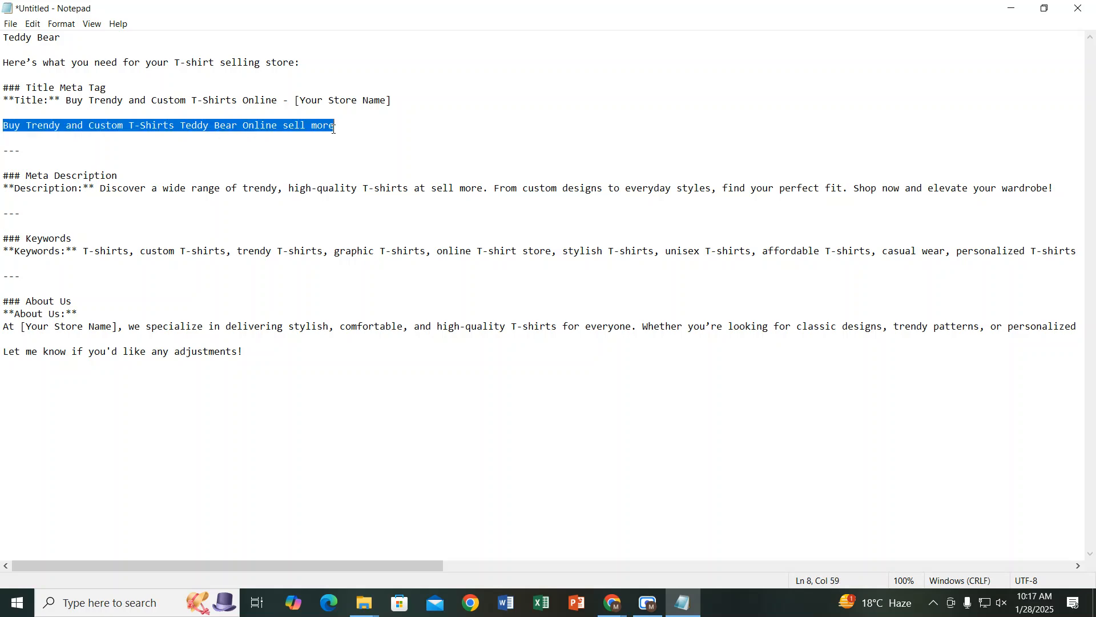
click(1011, 9)
click(403, 256)
key(ctrl+v)
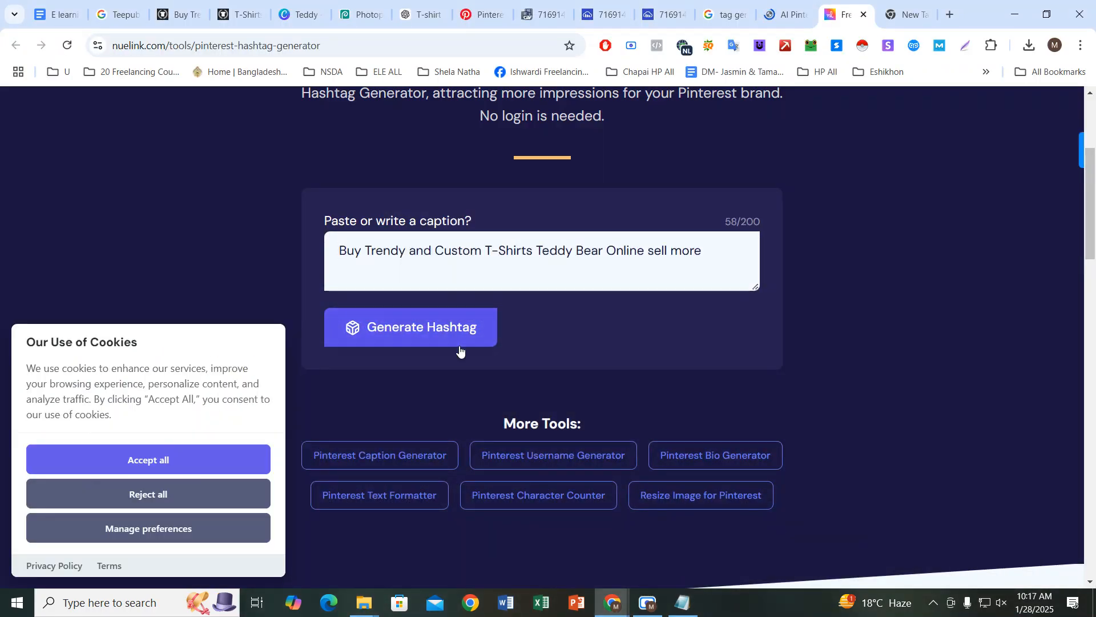
click(458, 326)
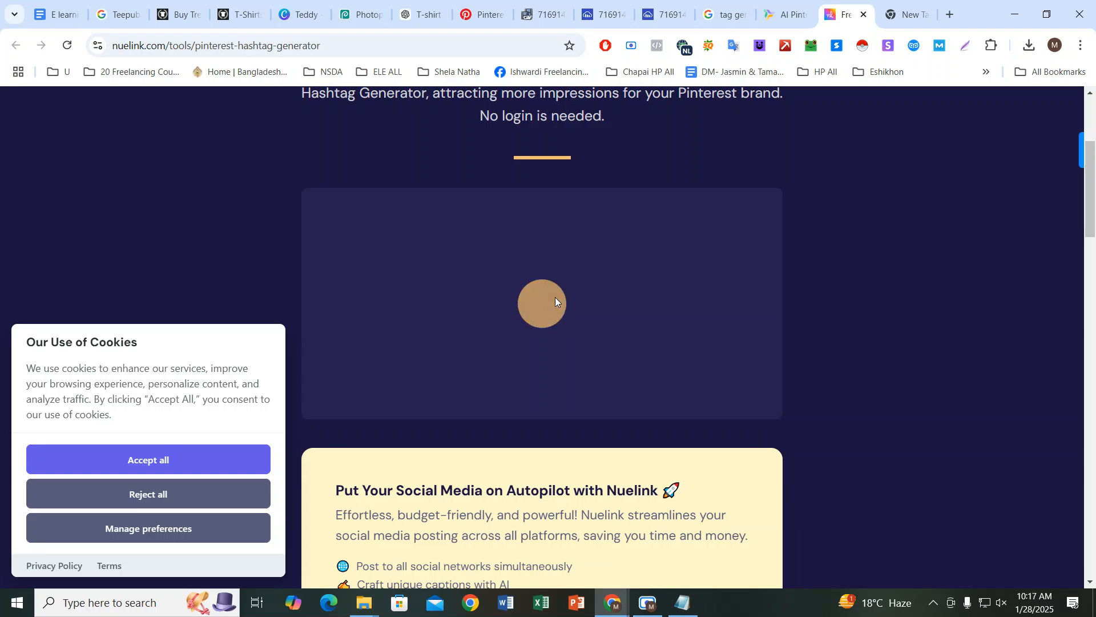
Step: Copy the ten generated hashtags and replace the keyword list in the Pinterest pin's description with them
scroll(555, 301, down, 3)
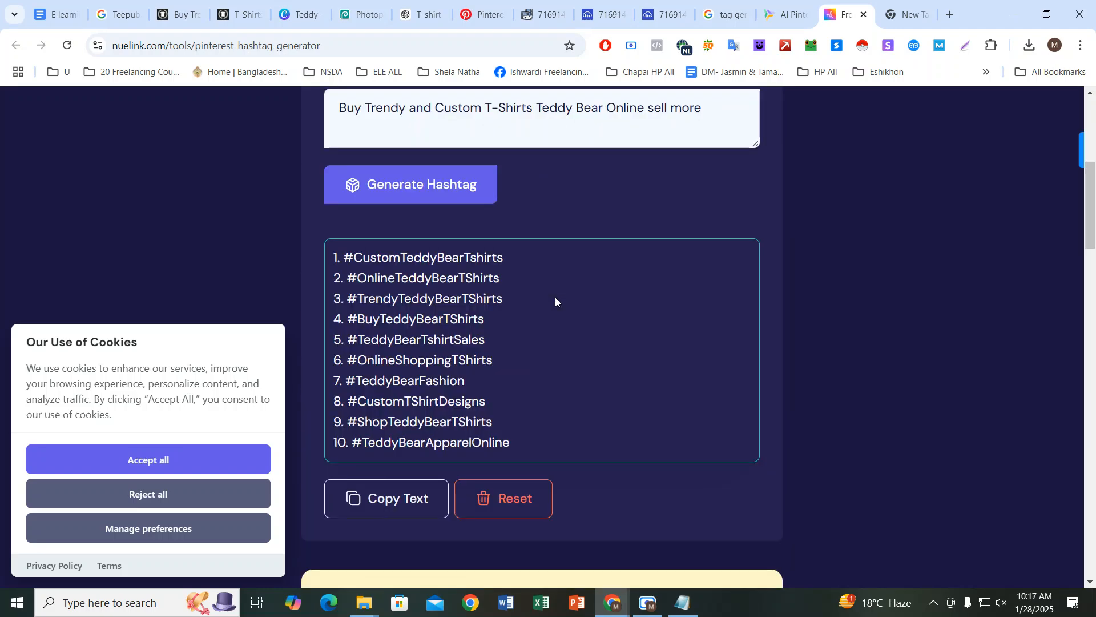
click(391, 502)
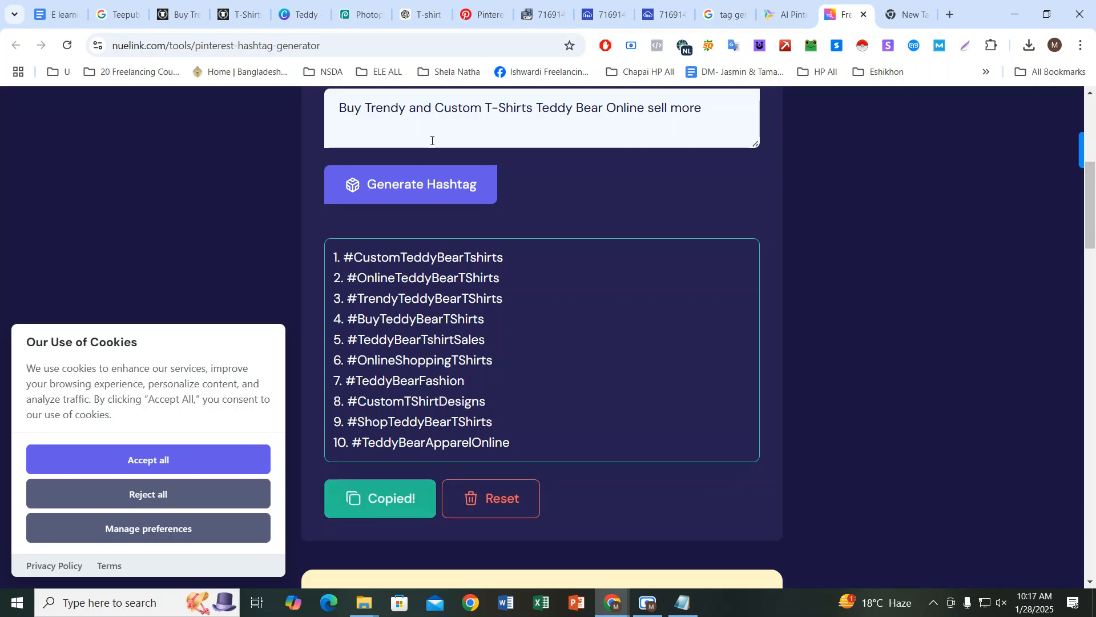
click(479, 13)
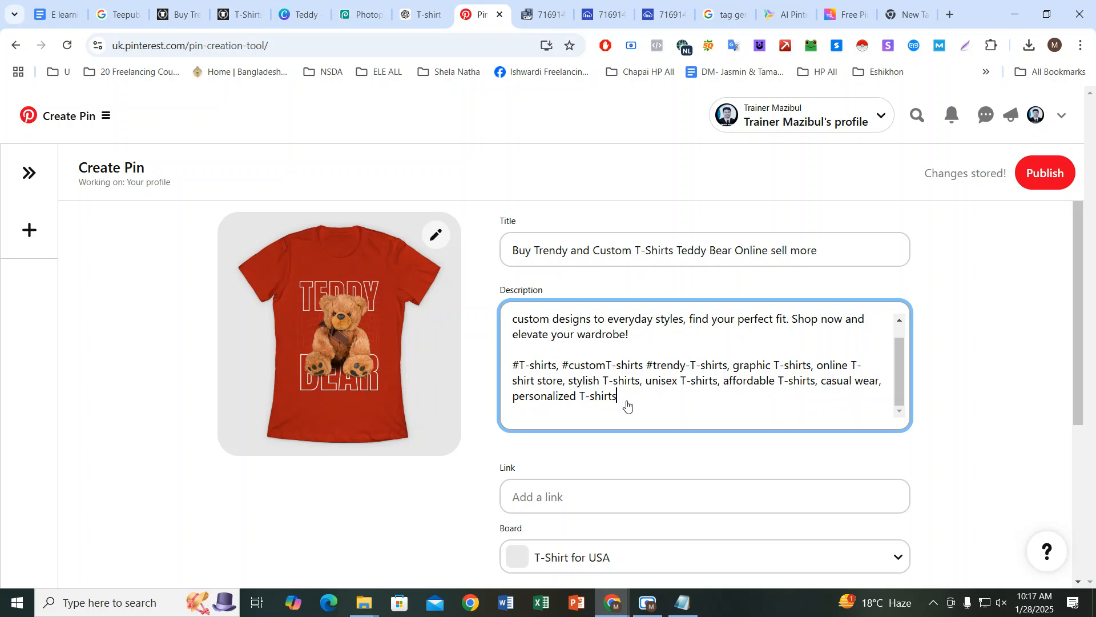
drag(627, 405, 519, 370)
key(ctrl+v)
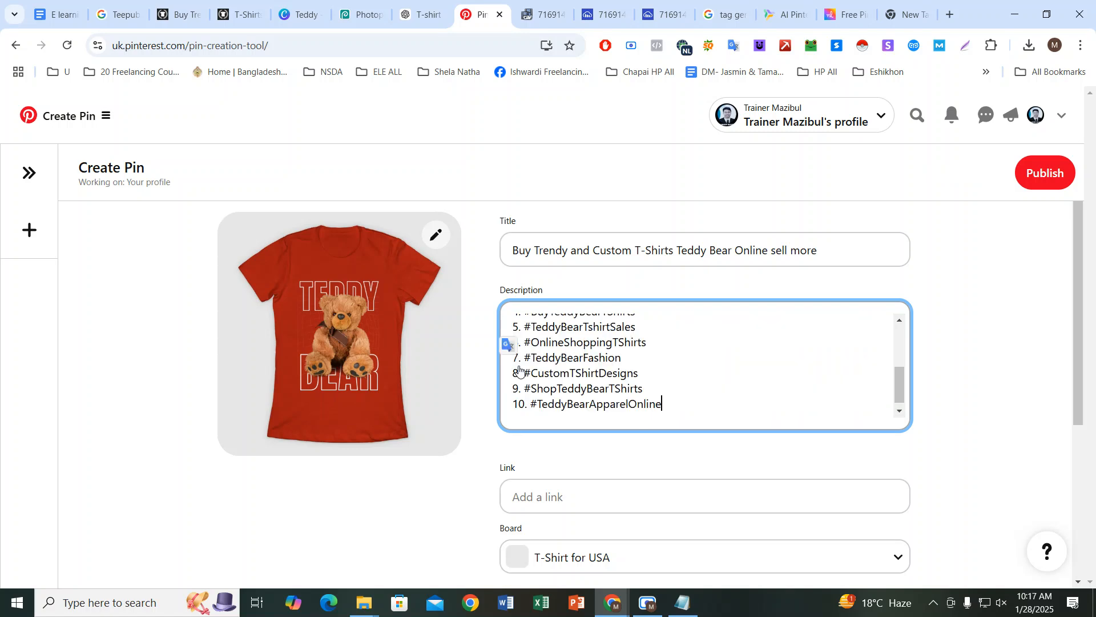
Step: Remove the list numbers 1 to 3 in front of the first three hashtags in the pin's description
scroll(588, 394, up, 2)
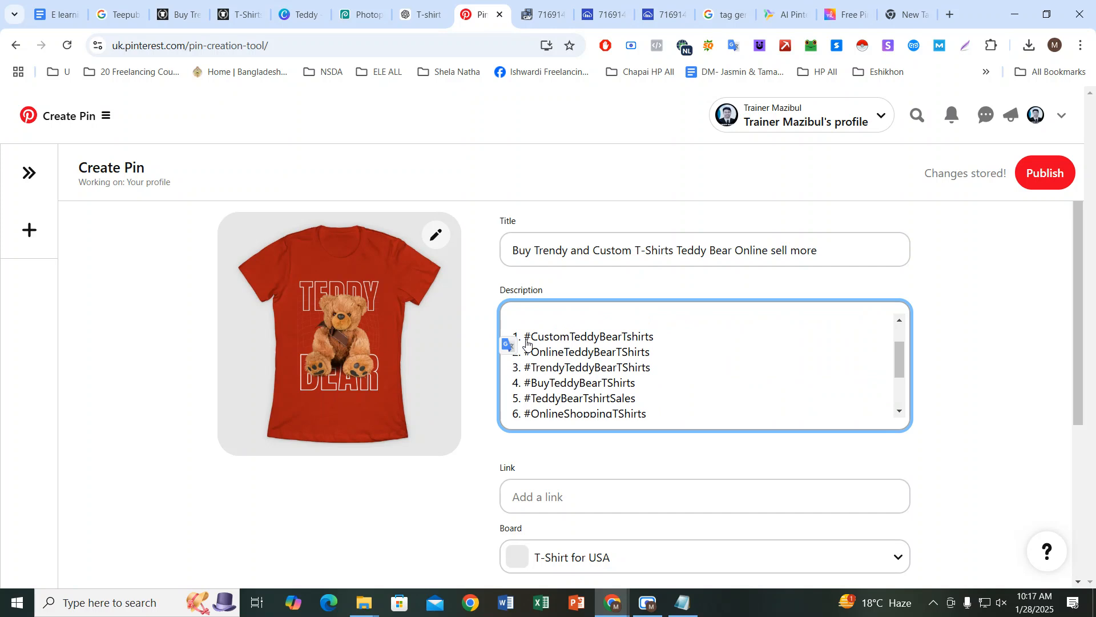
scroll(530, 367, down, 2)
scroll(531, 383, up, 3)
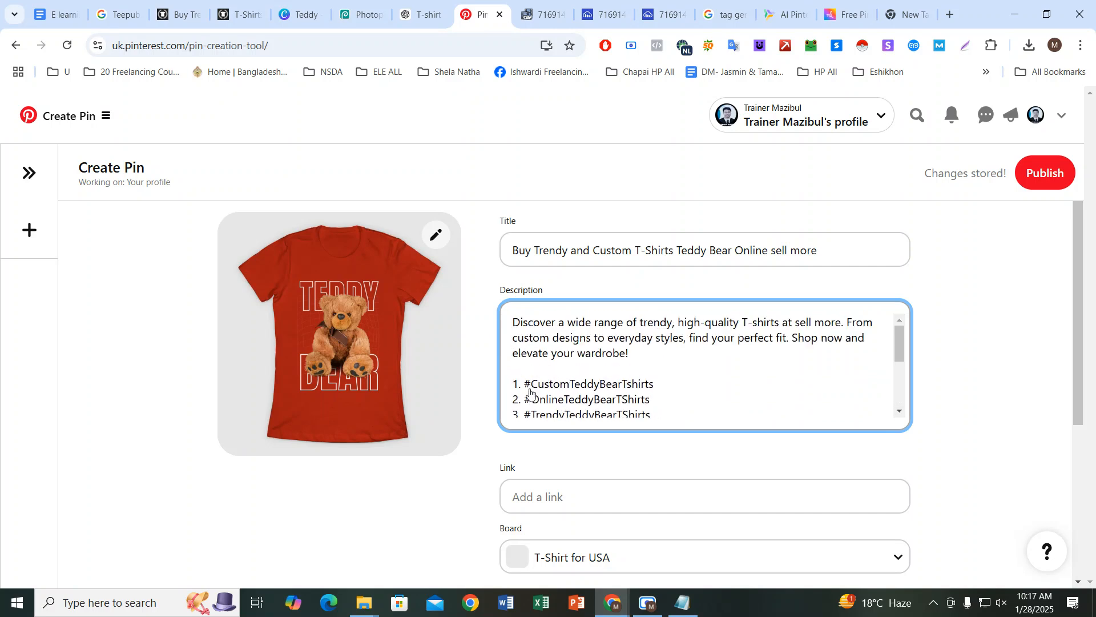
key(BackSpace)
key(BackSpace)
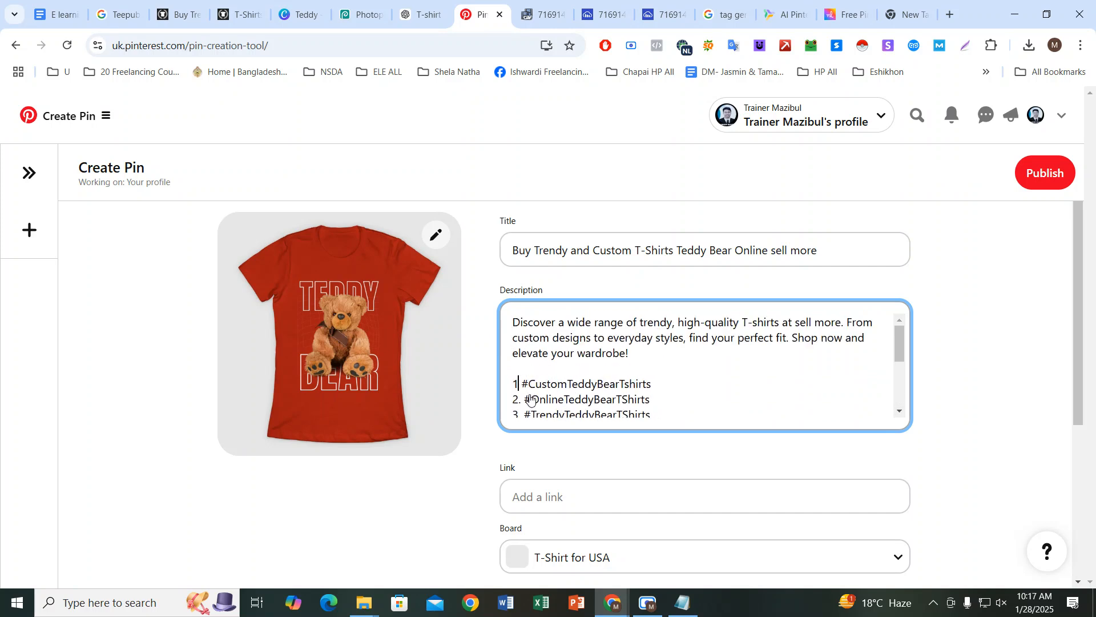
click(521, 400)
key(BackSpace)
key(BackSpace)
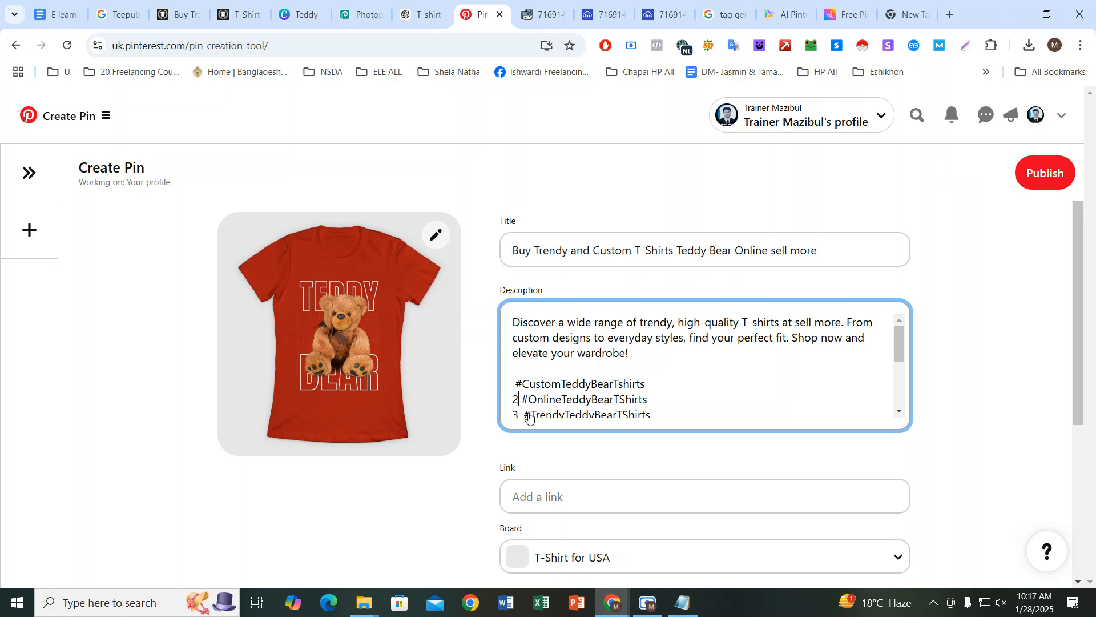
key(BackSpace)
key(BackSpace)
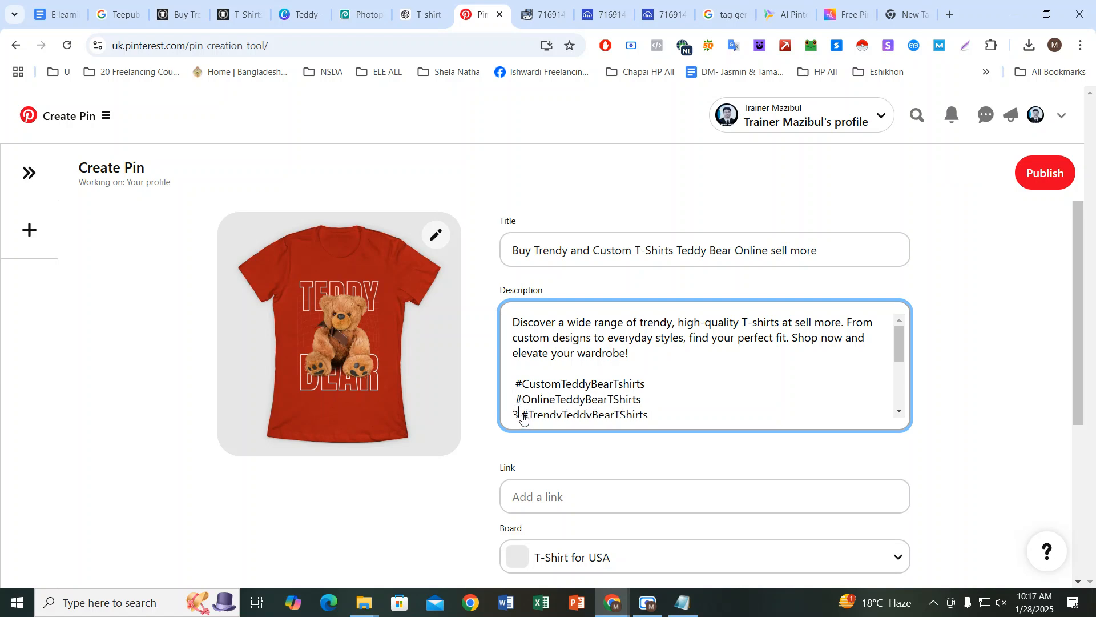
Step: Delete the list numbers 4 to 6 before #BuyTeddyBearTShirts, #TeddyBearTshirtSales and #OnlineShoppingTShirts in the description
scroll(528, 394, down, 5)
scroll(531, 382, up, 2)
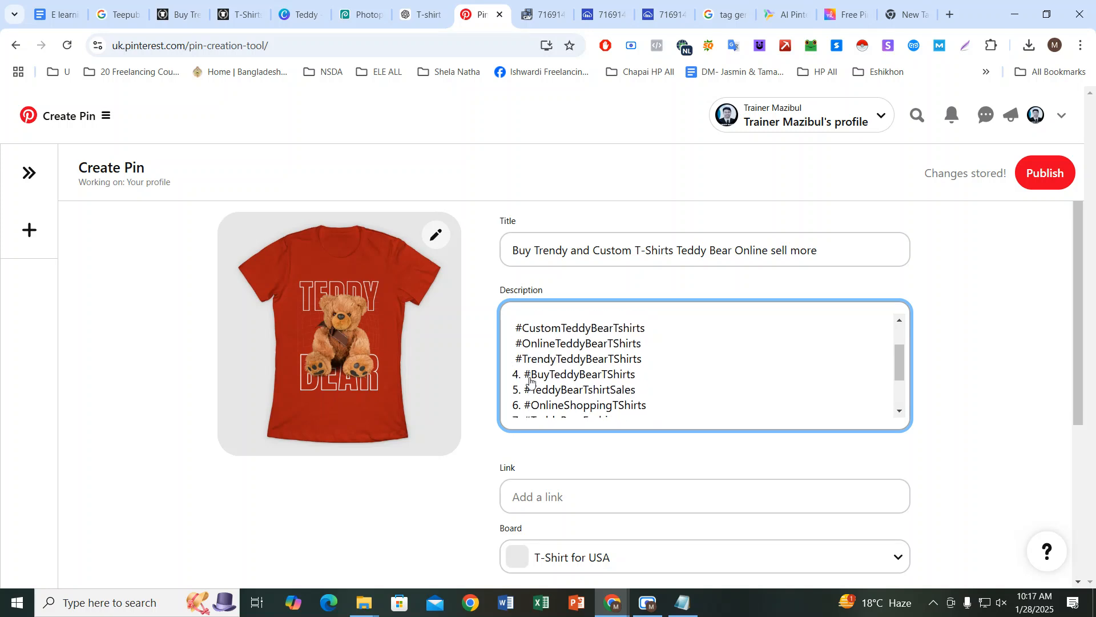
key(BackSpace)
key(BackSpace)
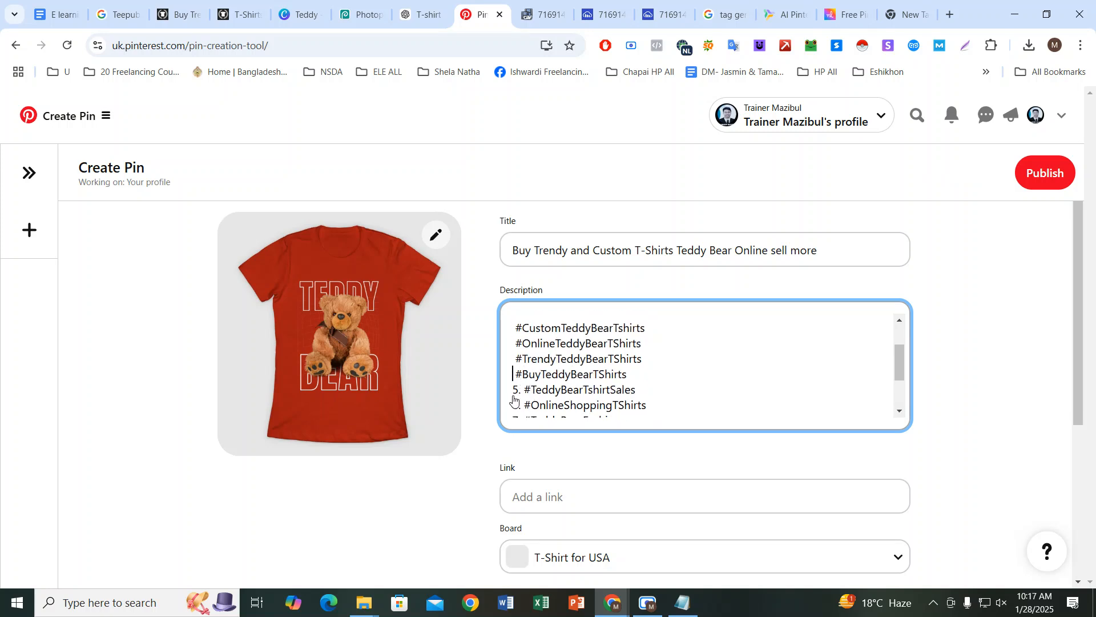
key(BackSpace)
key(BackSpace)
key(BackSpace)
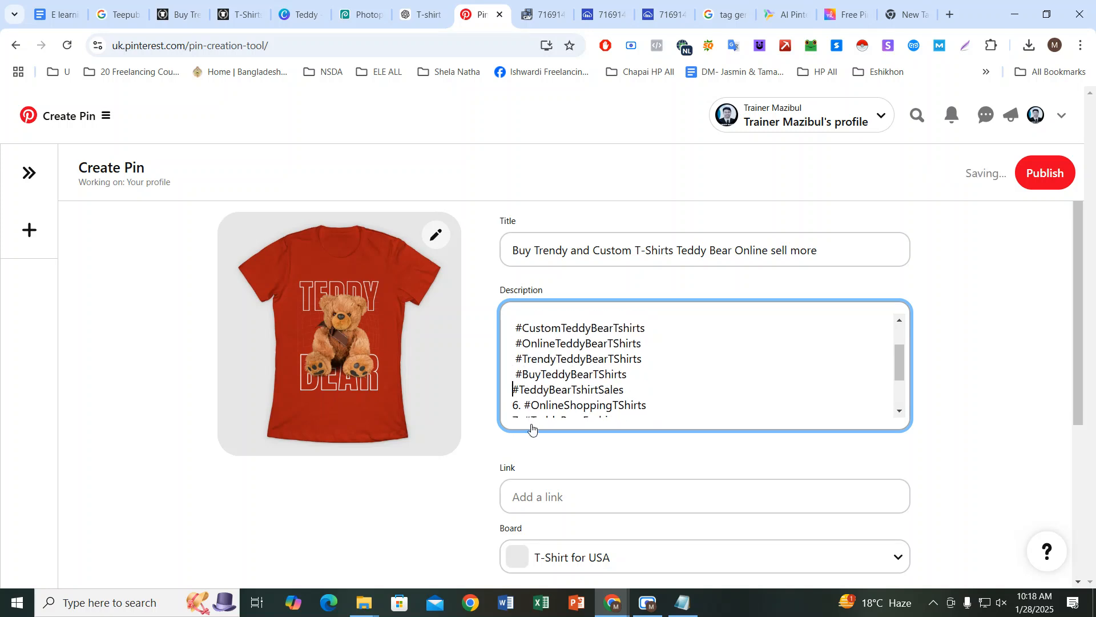
key(BackSpace)
key(BackSpace)
key(BackSpace)
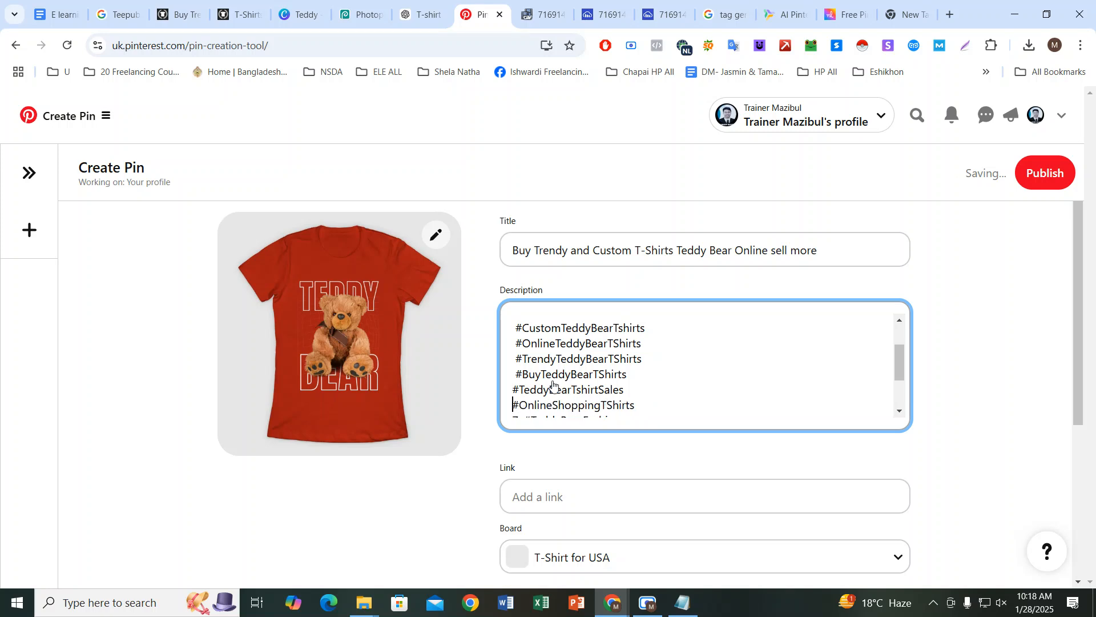
Step: Strip the list numbers 7 to 10 from the last four hashtags, #TeddyBearFashion through #TeddyBearApparelOnline, in the description
scroll(564, 371, down, 2)
click(524, 349)
key(BackSpace)
key(BackSpace)
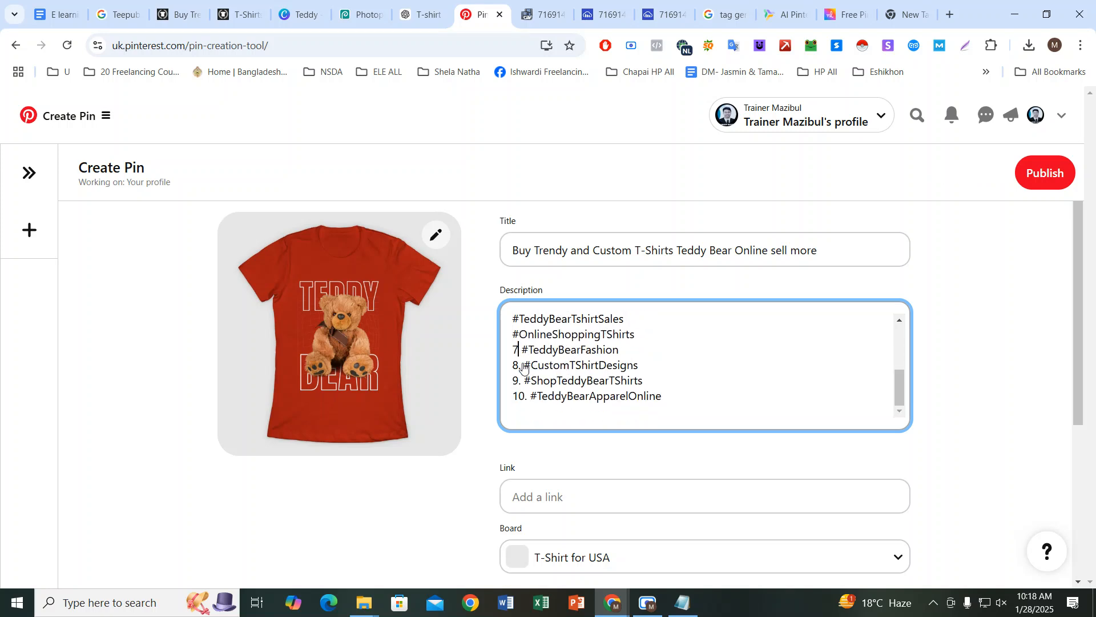
click(524, 366)
key(BackSpace)
key(BackSpace)
key(BackSpace)
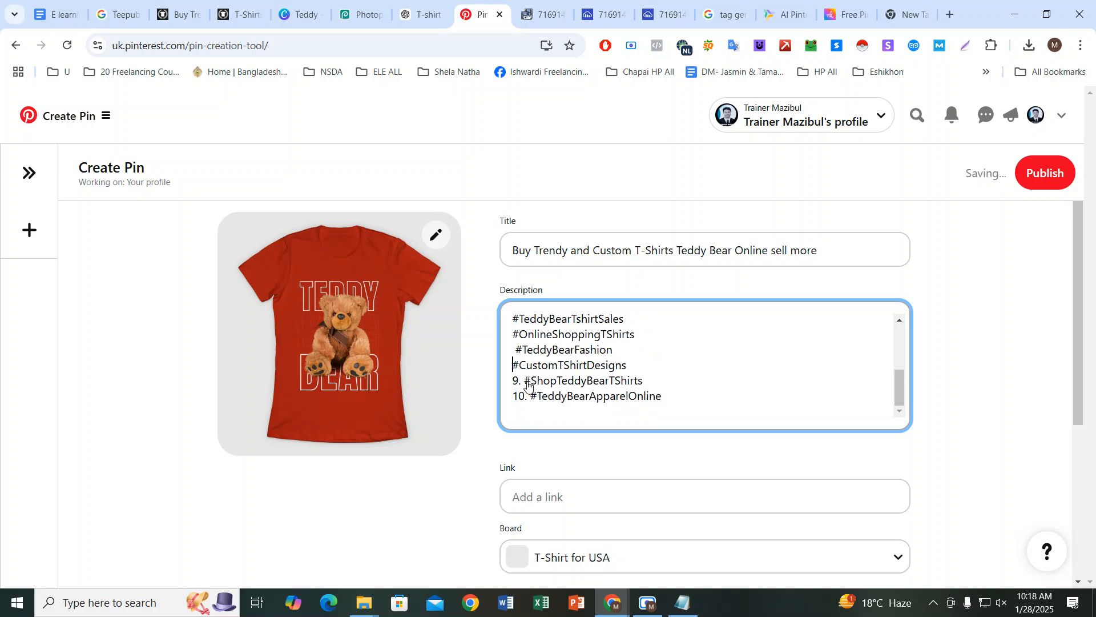
key(BackSpace)
key(BackSpace)
key(BackSpace)
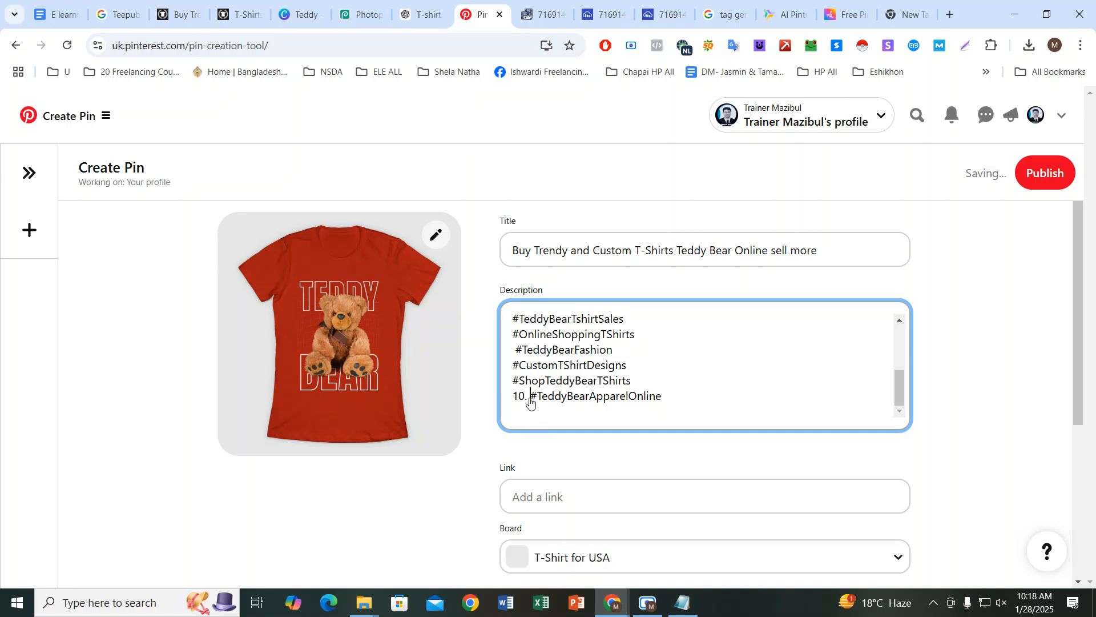
key(BackSpace)
key(BackSpace)
key(BackSpace)
key(BackSpace)
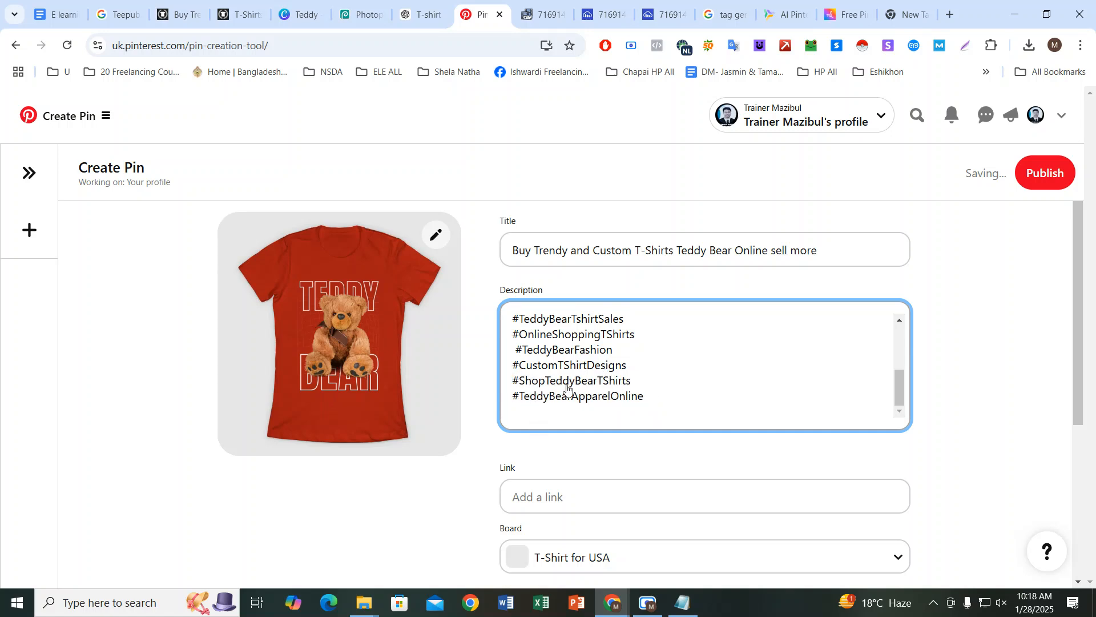
Step: Copy the web address of the teddy bear T-shirt's TeePublic product page and paste it as the Pinterest pin's link
scroll(567, 388, down, 3)
click(548, 289)
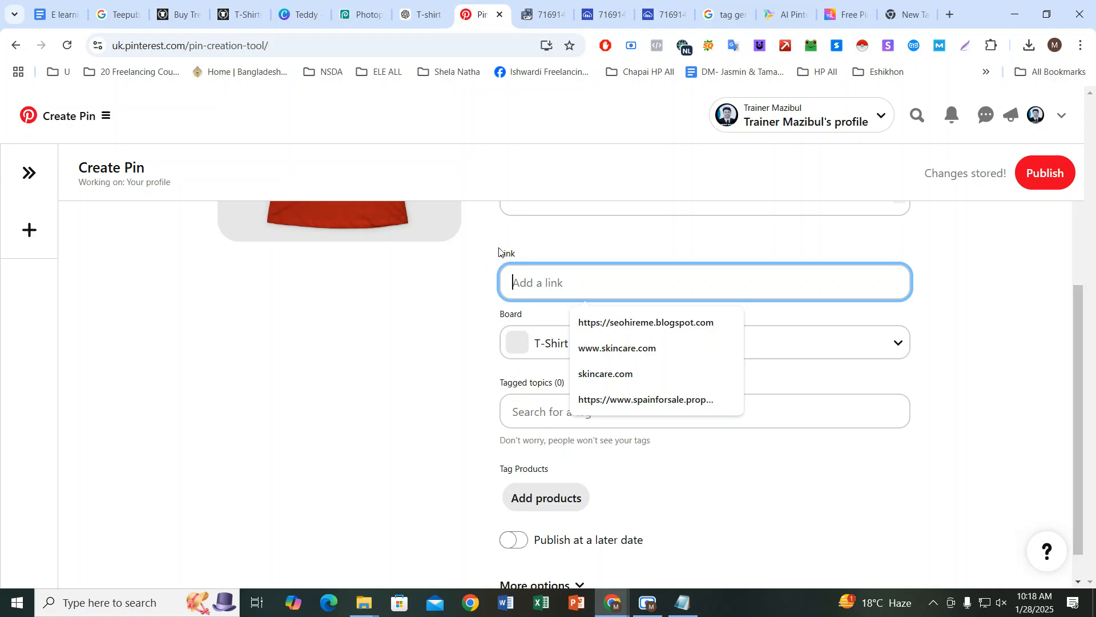
click(243, 14)
click(180, 7)
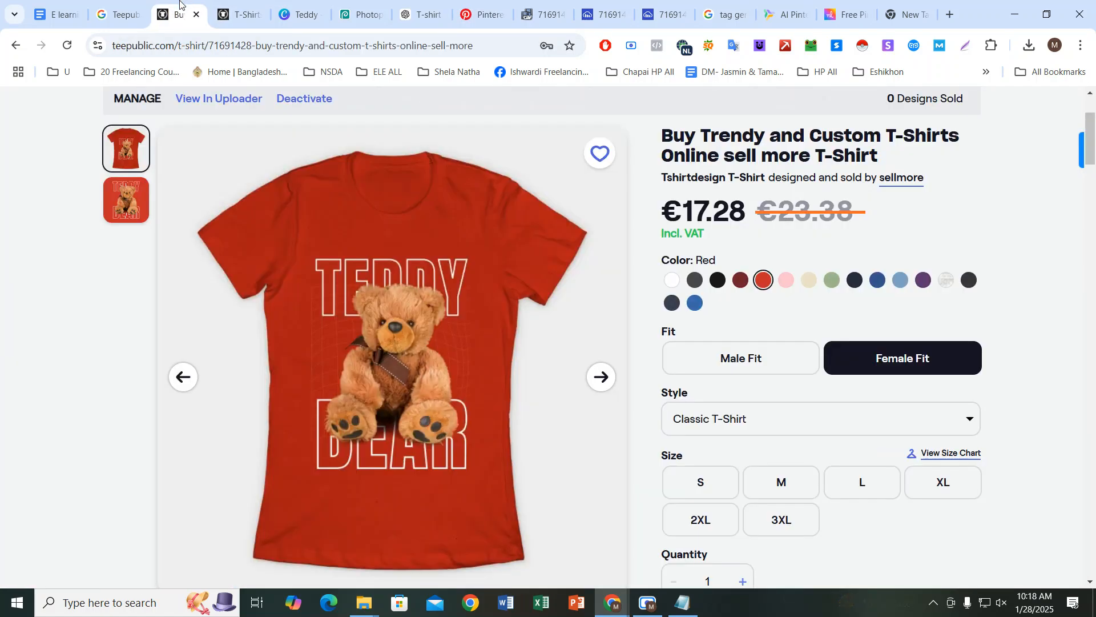
click(231, 46)
right_click(231, 50)
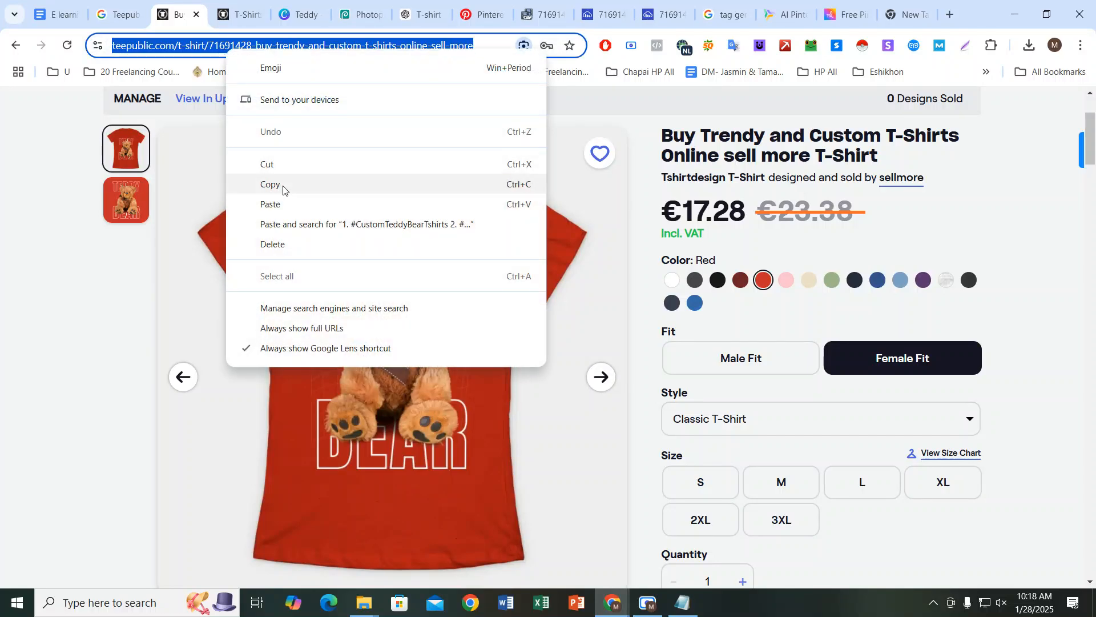
click(284, 193)
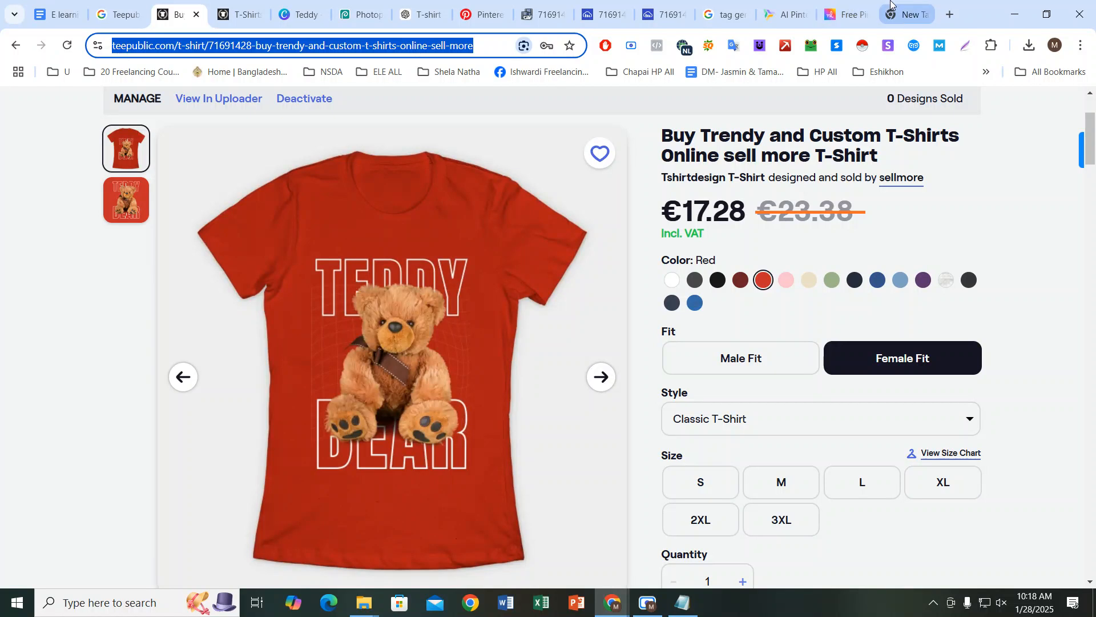
click(482, 14)
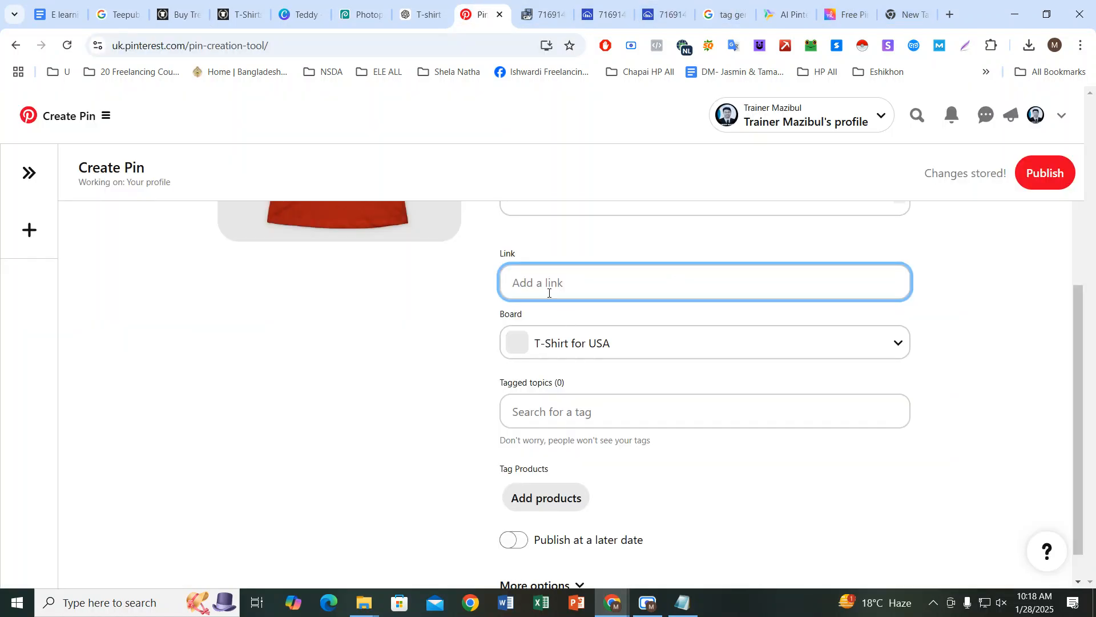
key(ctrl+v)
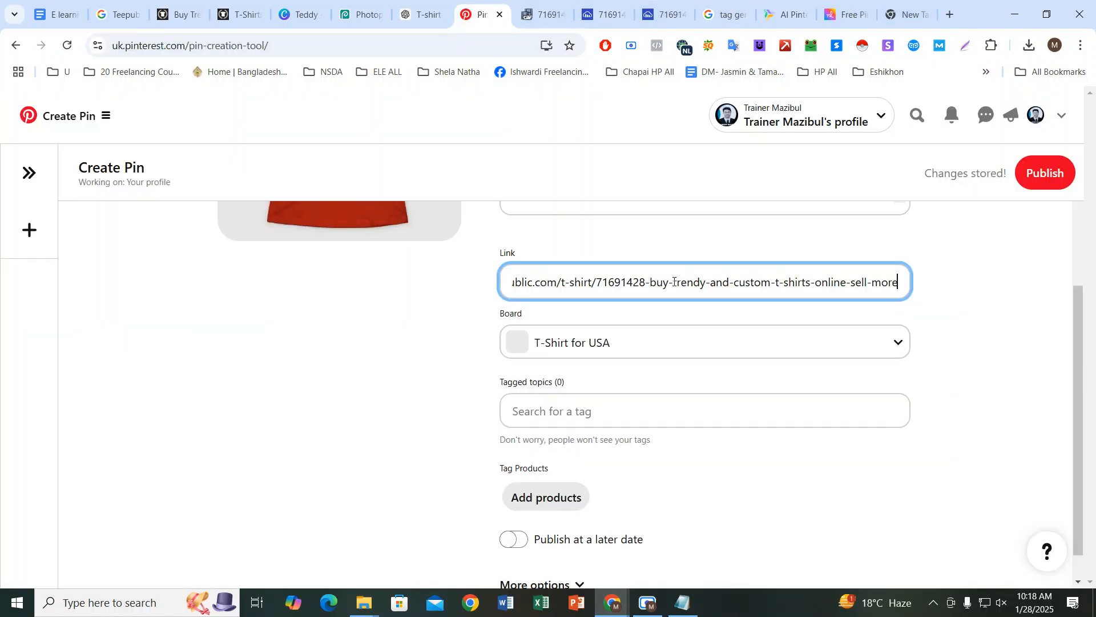
Step: Publish the pin to the T-Shirt for USA board and open the published pin to look it over
scroll(663, 286, down, 1)
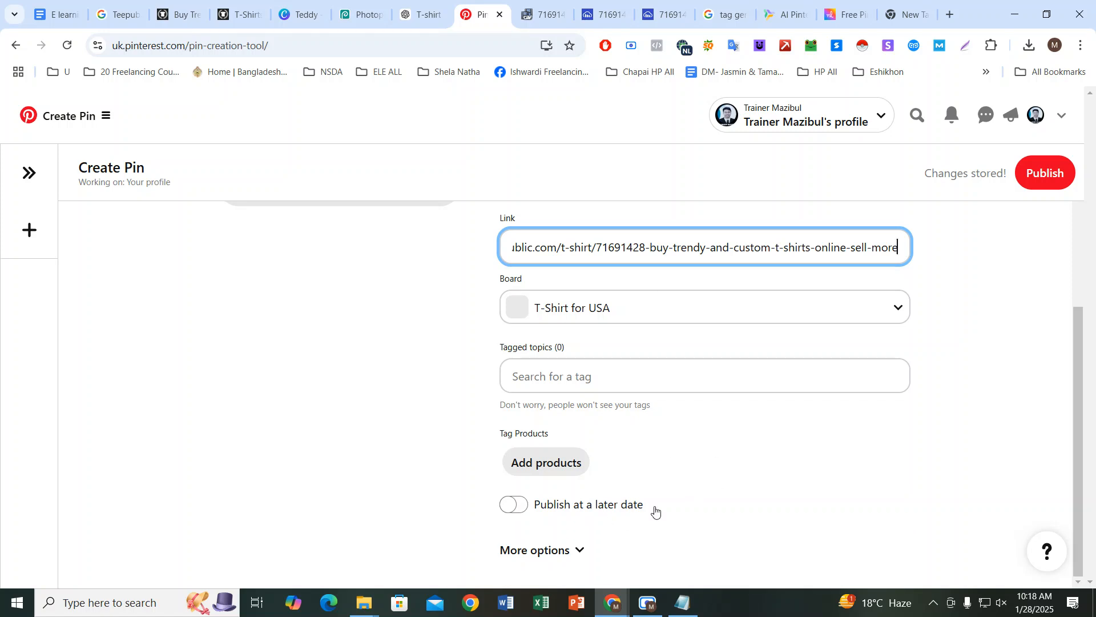
click(1031, 186)
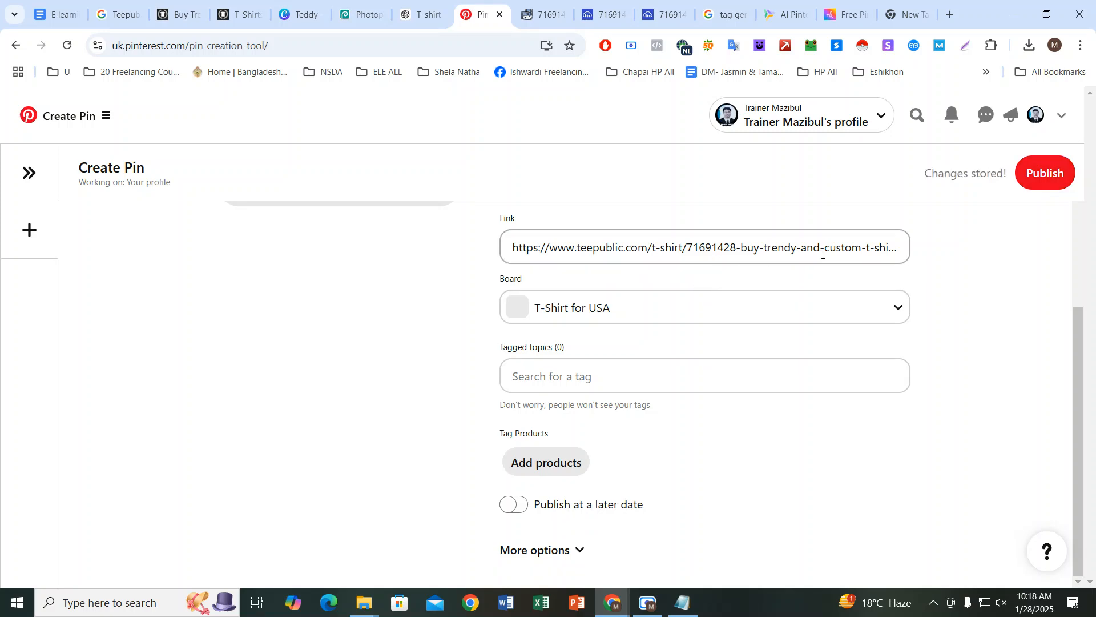
click(1042, 179)
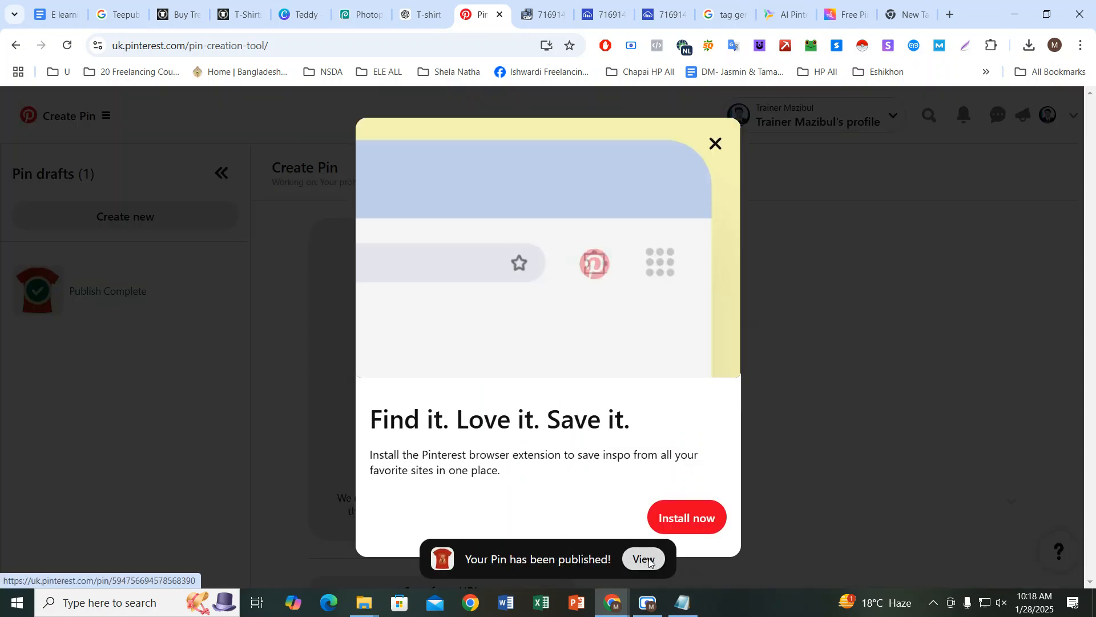
click(645, 560)
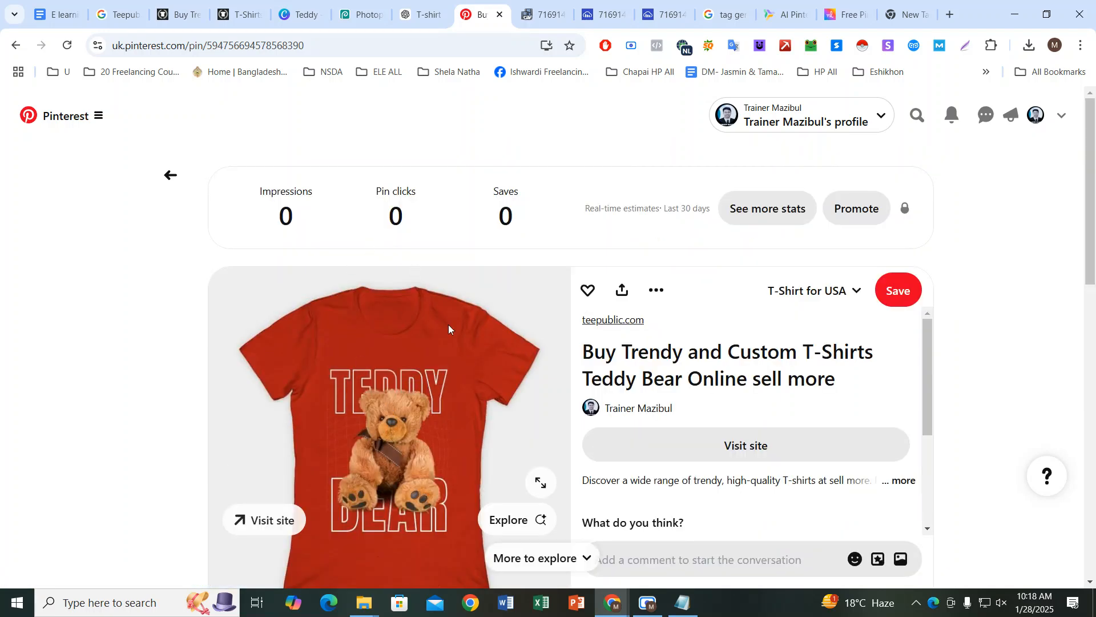
scroll(403, 380, down, 3)
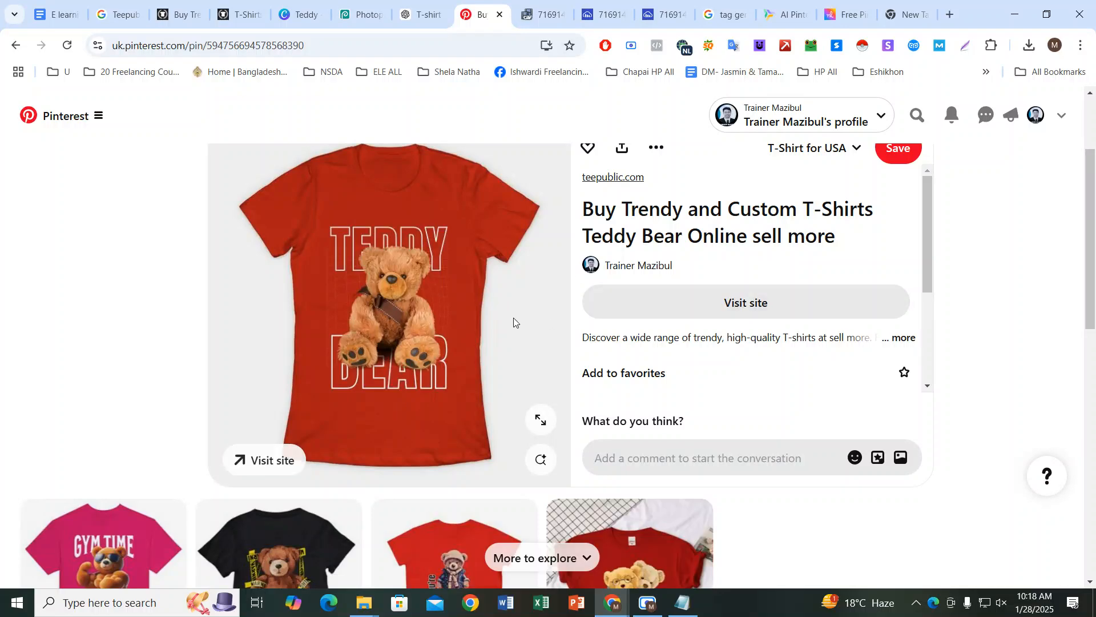
scroll(485, 342, down, 2)
scroll(485, 341, up, 3)
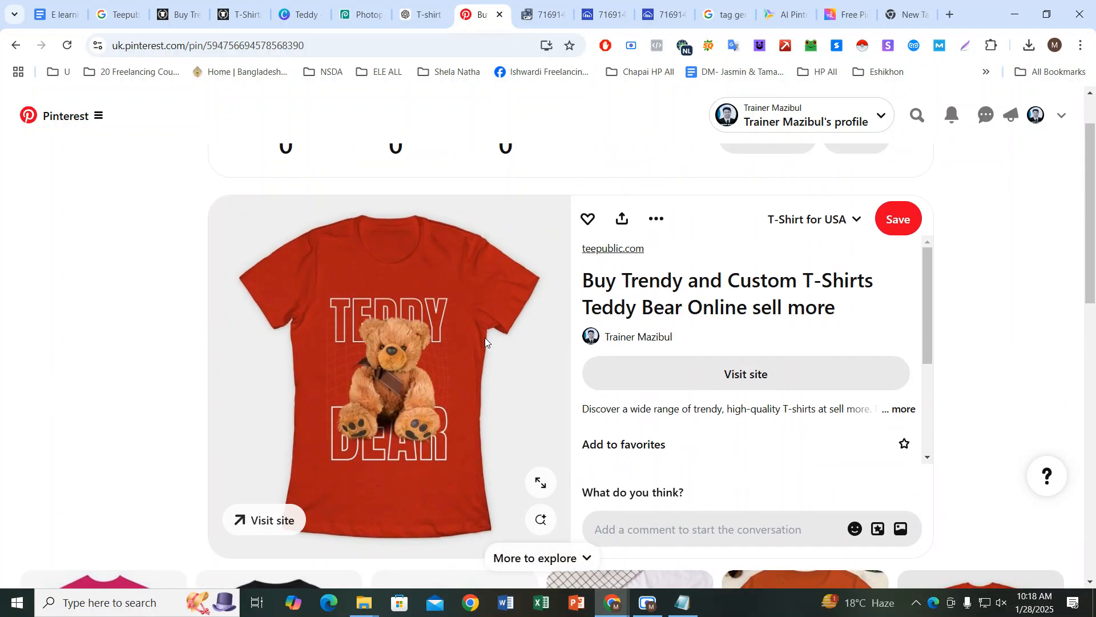